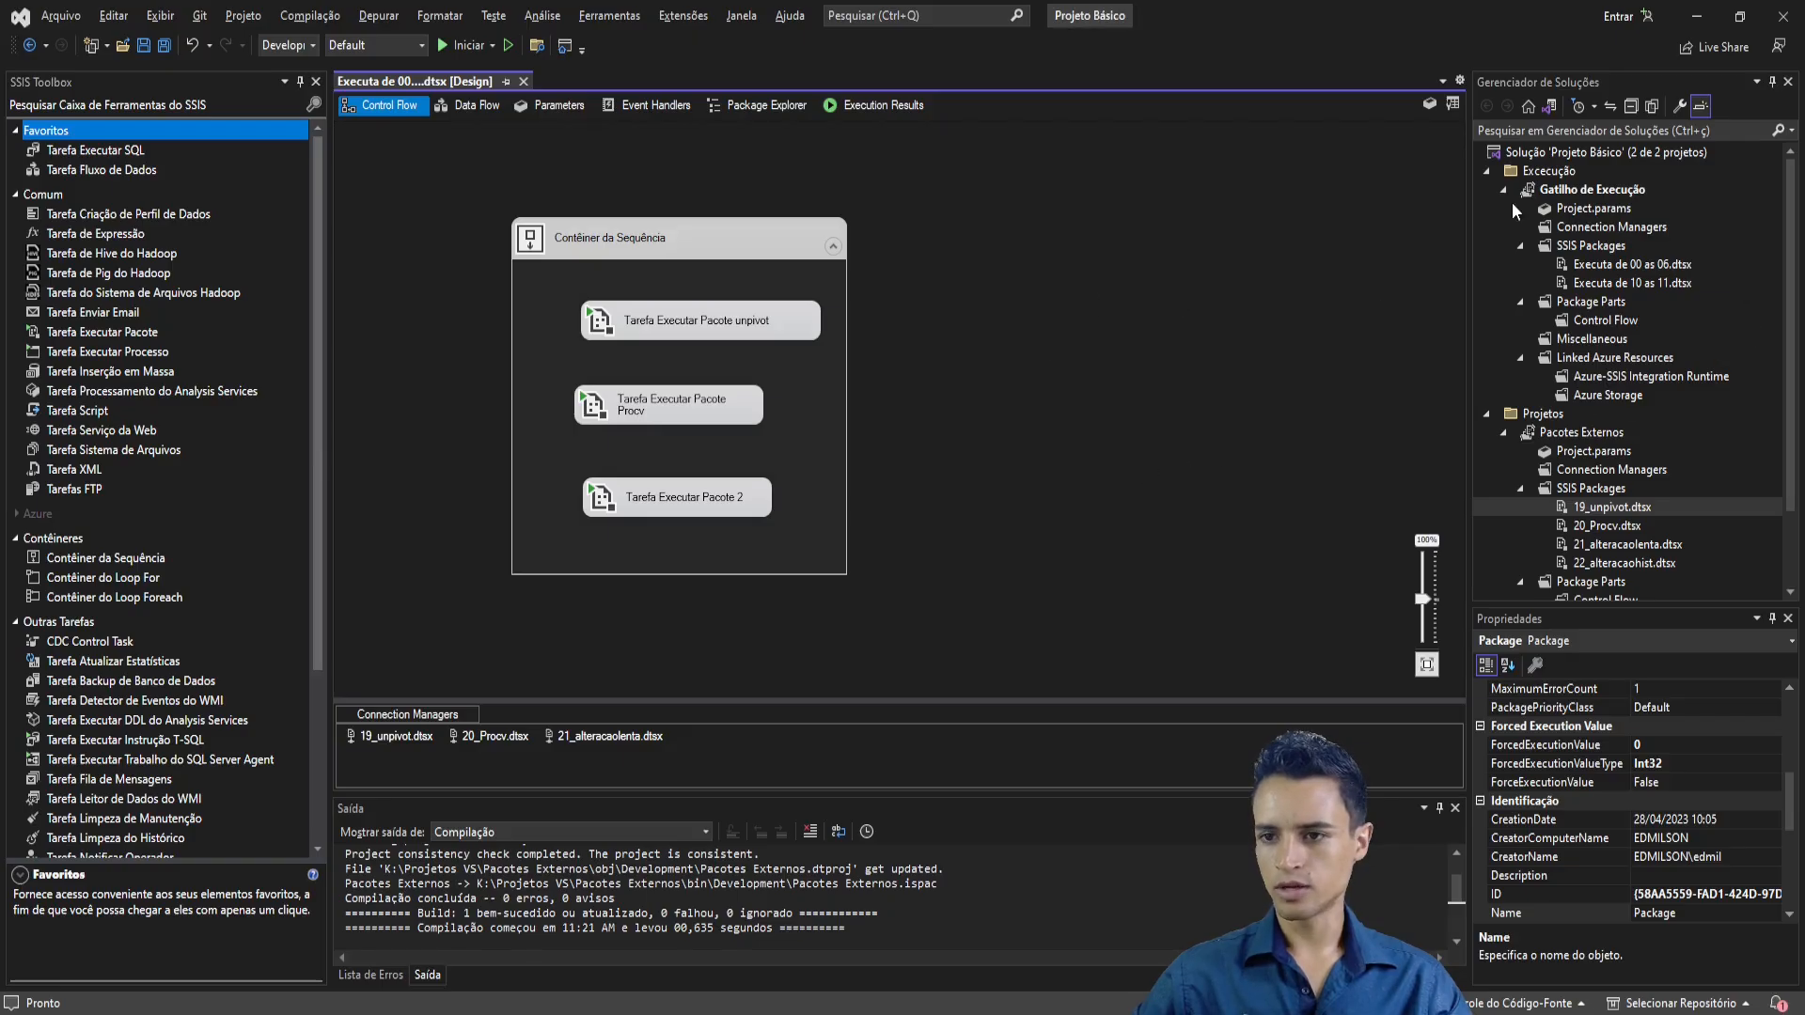
- Examine the SSIS packages in the Pacotes Externos project, from 19_unpivot.dtsx to 22_alteracaohist.dtsx
scroll(1609, 474, "down", 2)
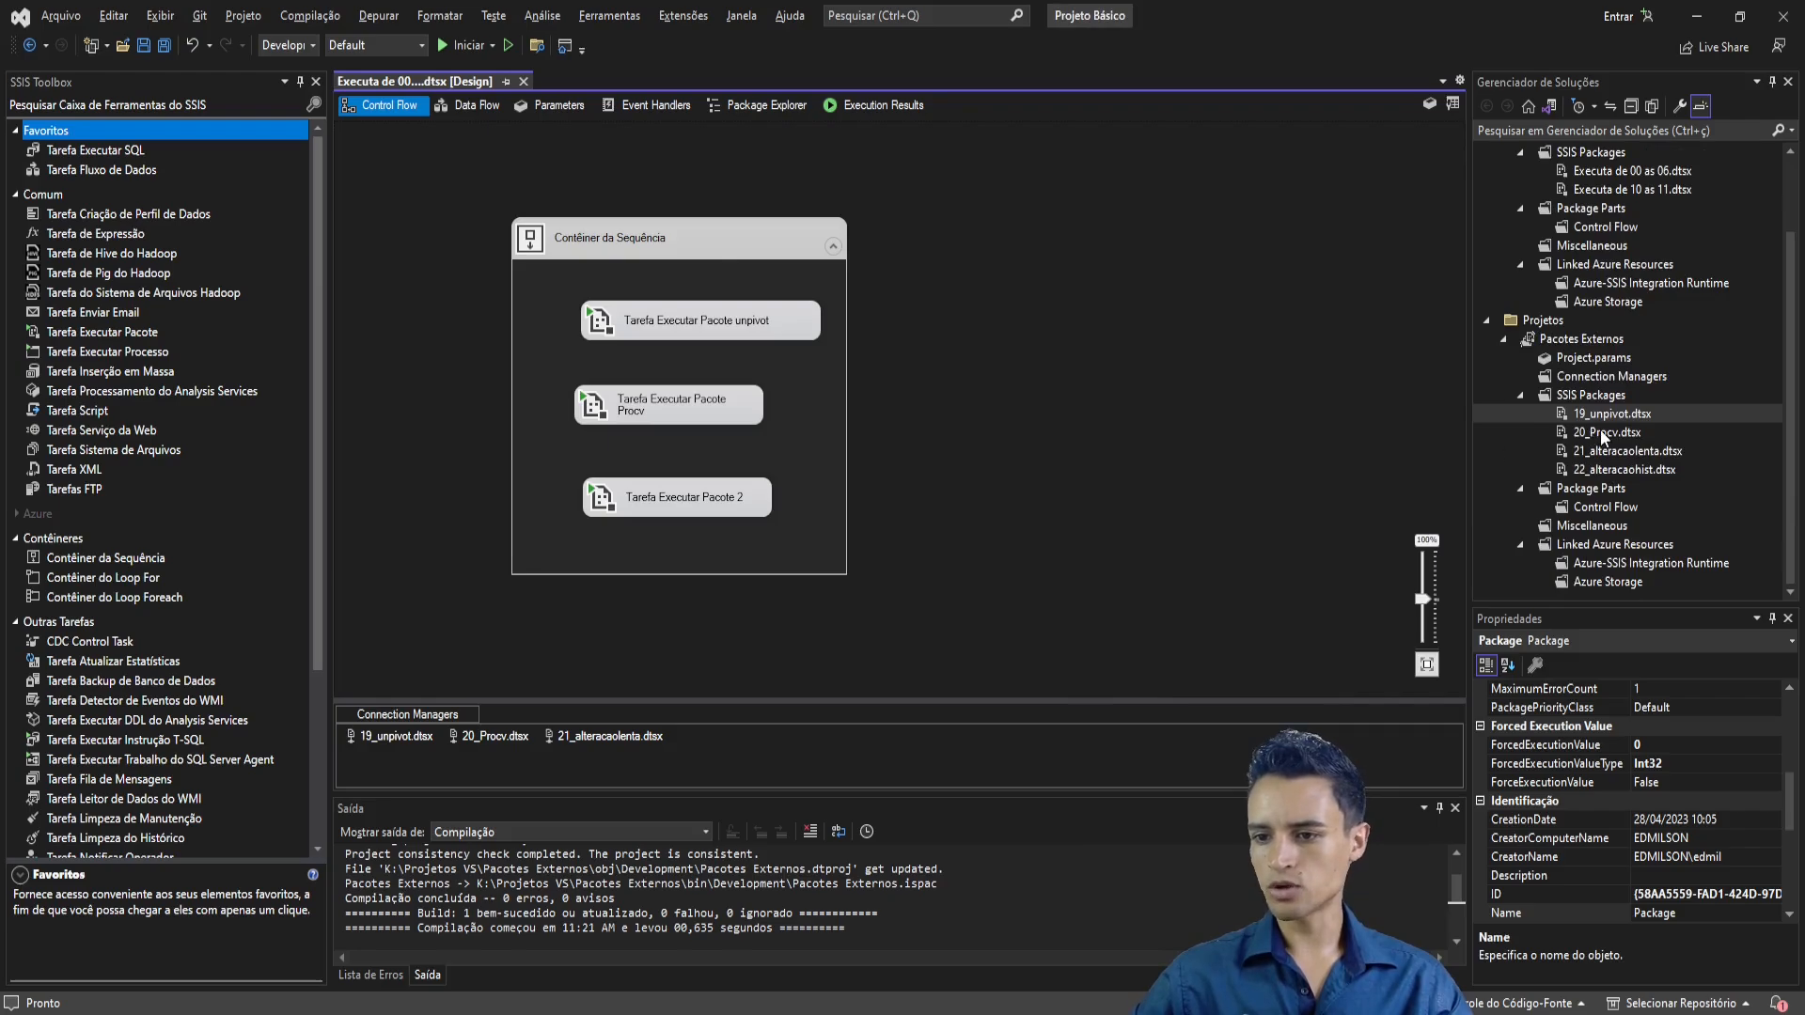
left_click(1585, 415)
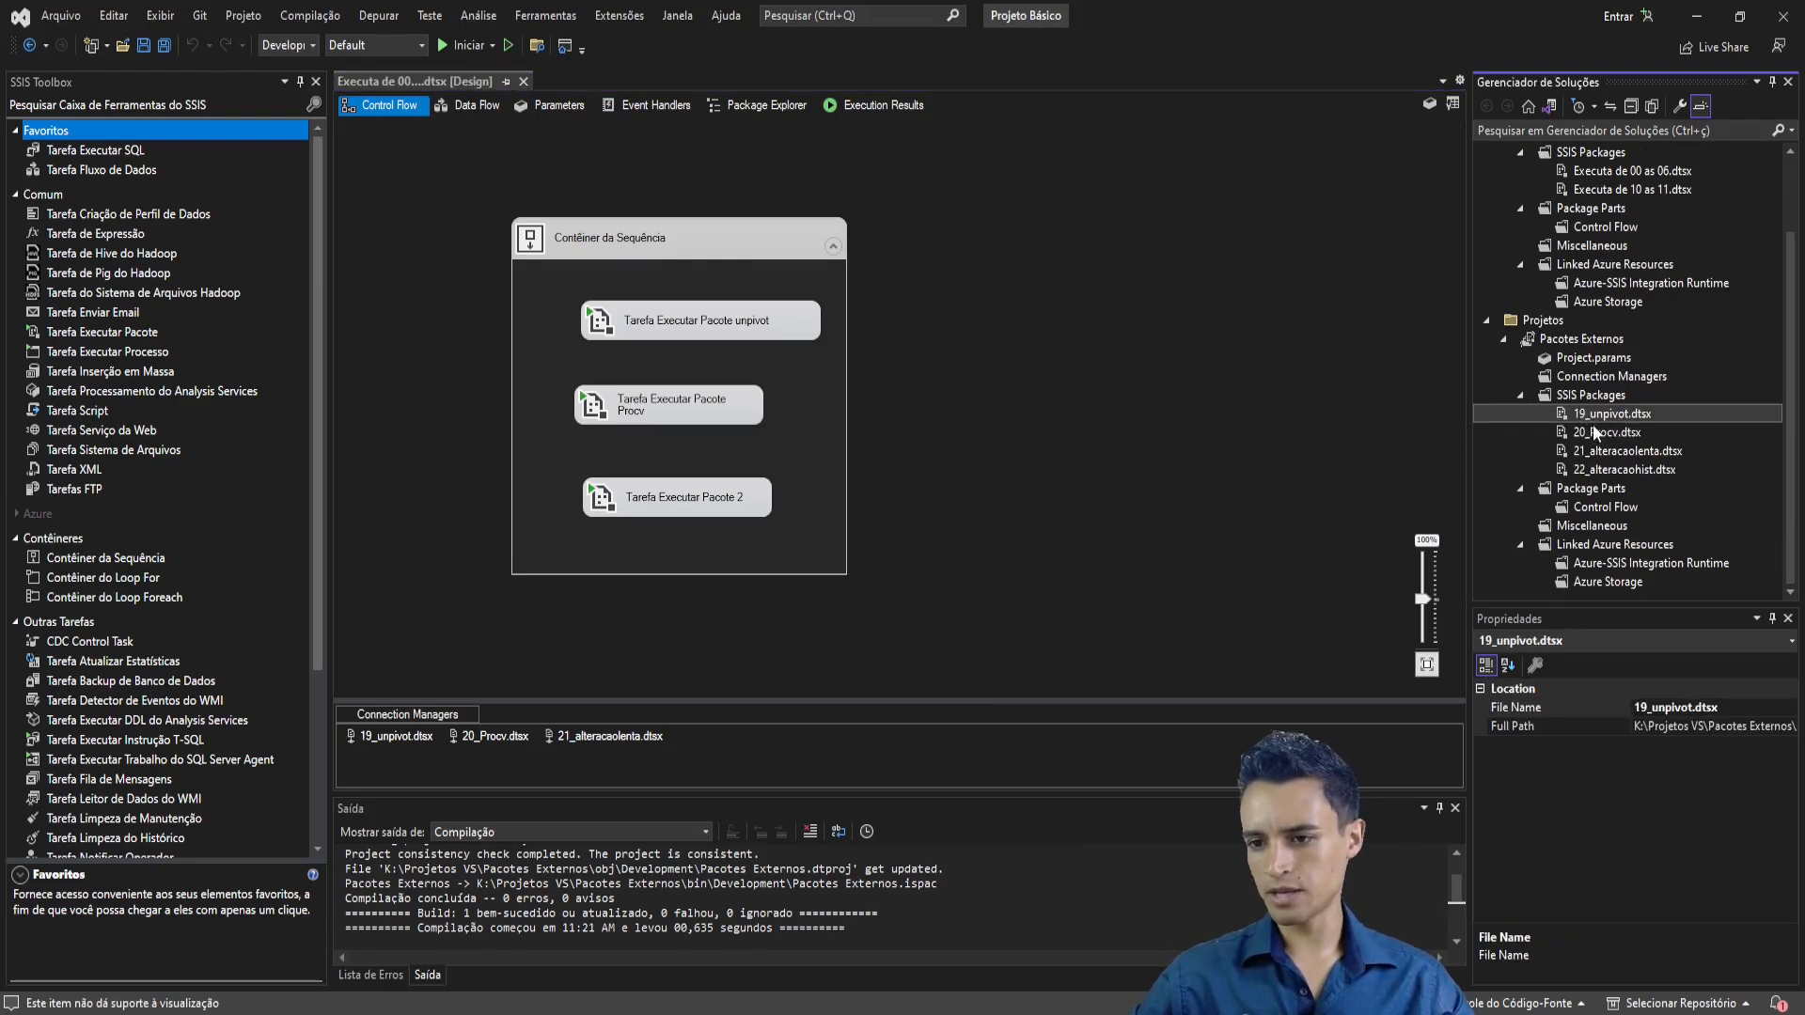
left_click(1596, 432)
left_click(1602, 452)
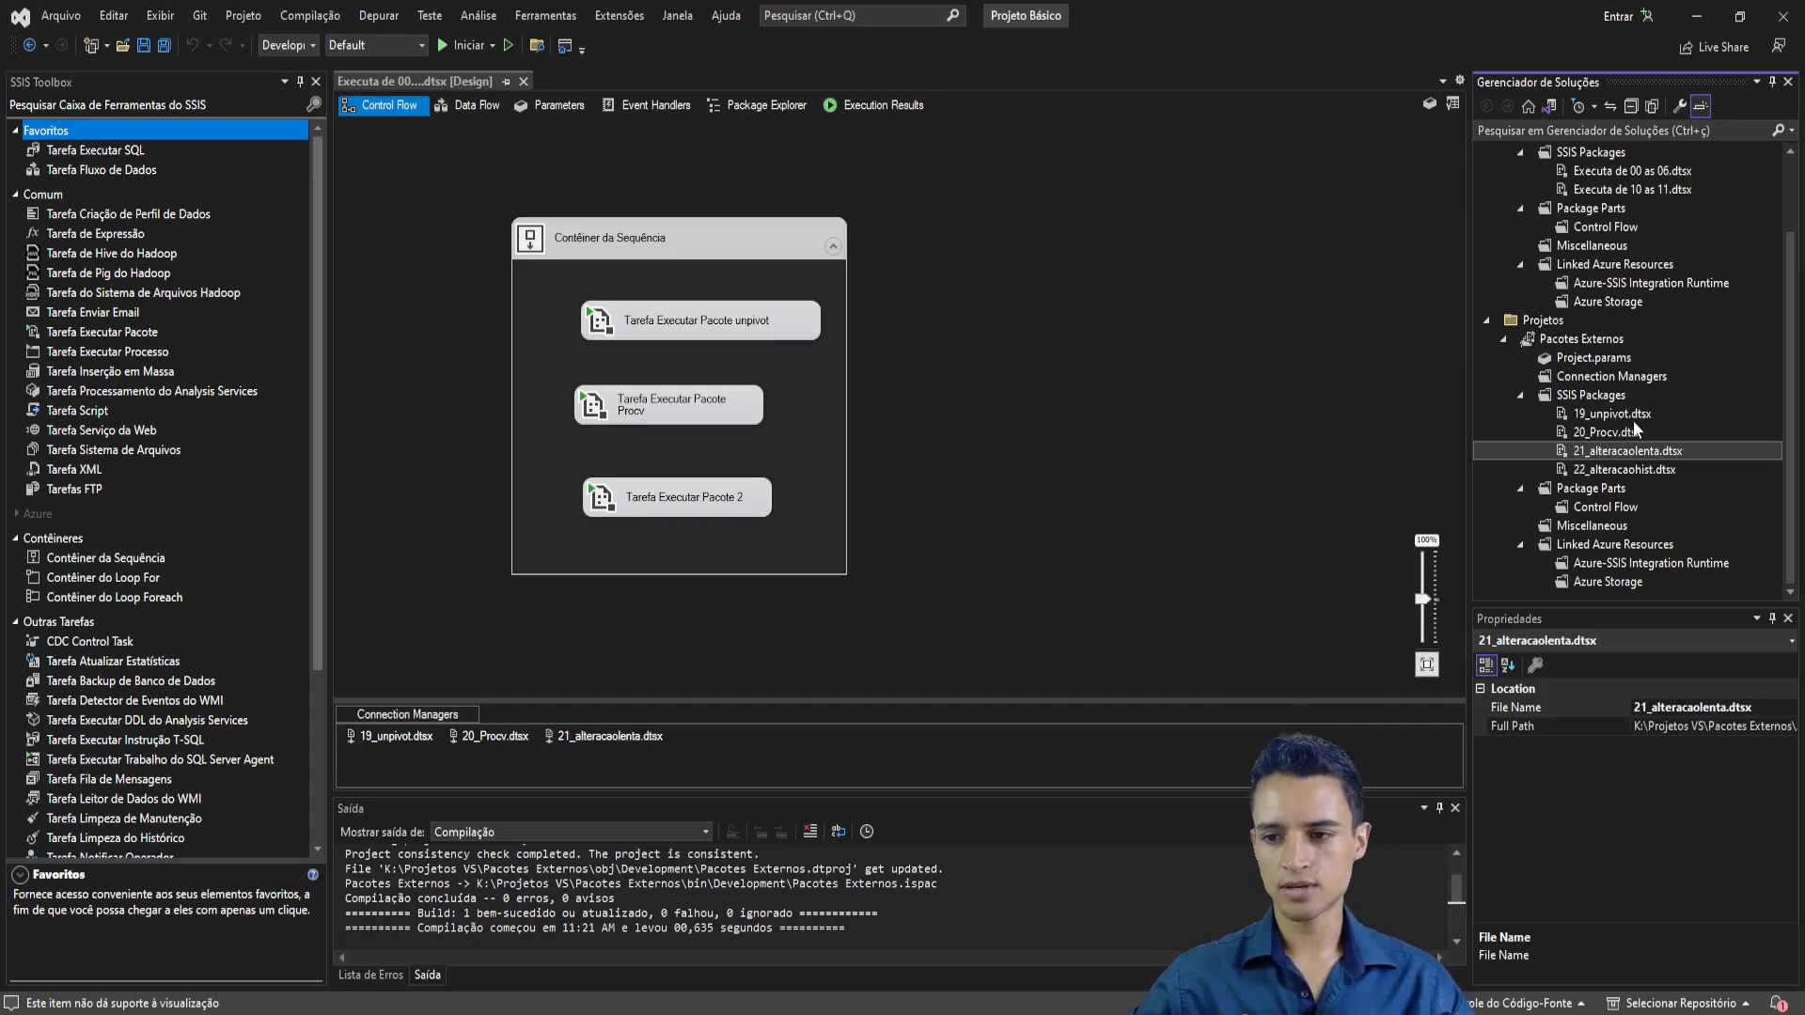
left_click(1595, 472)
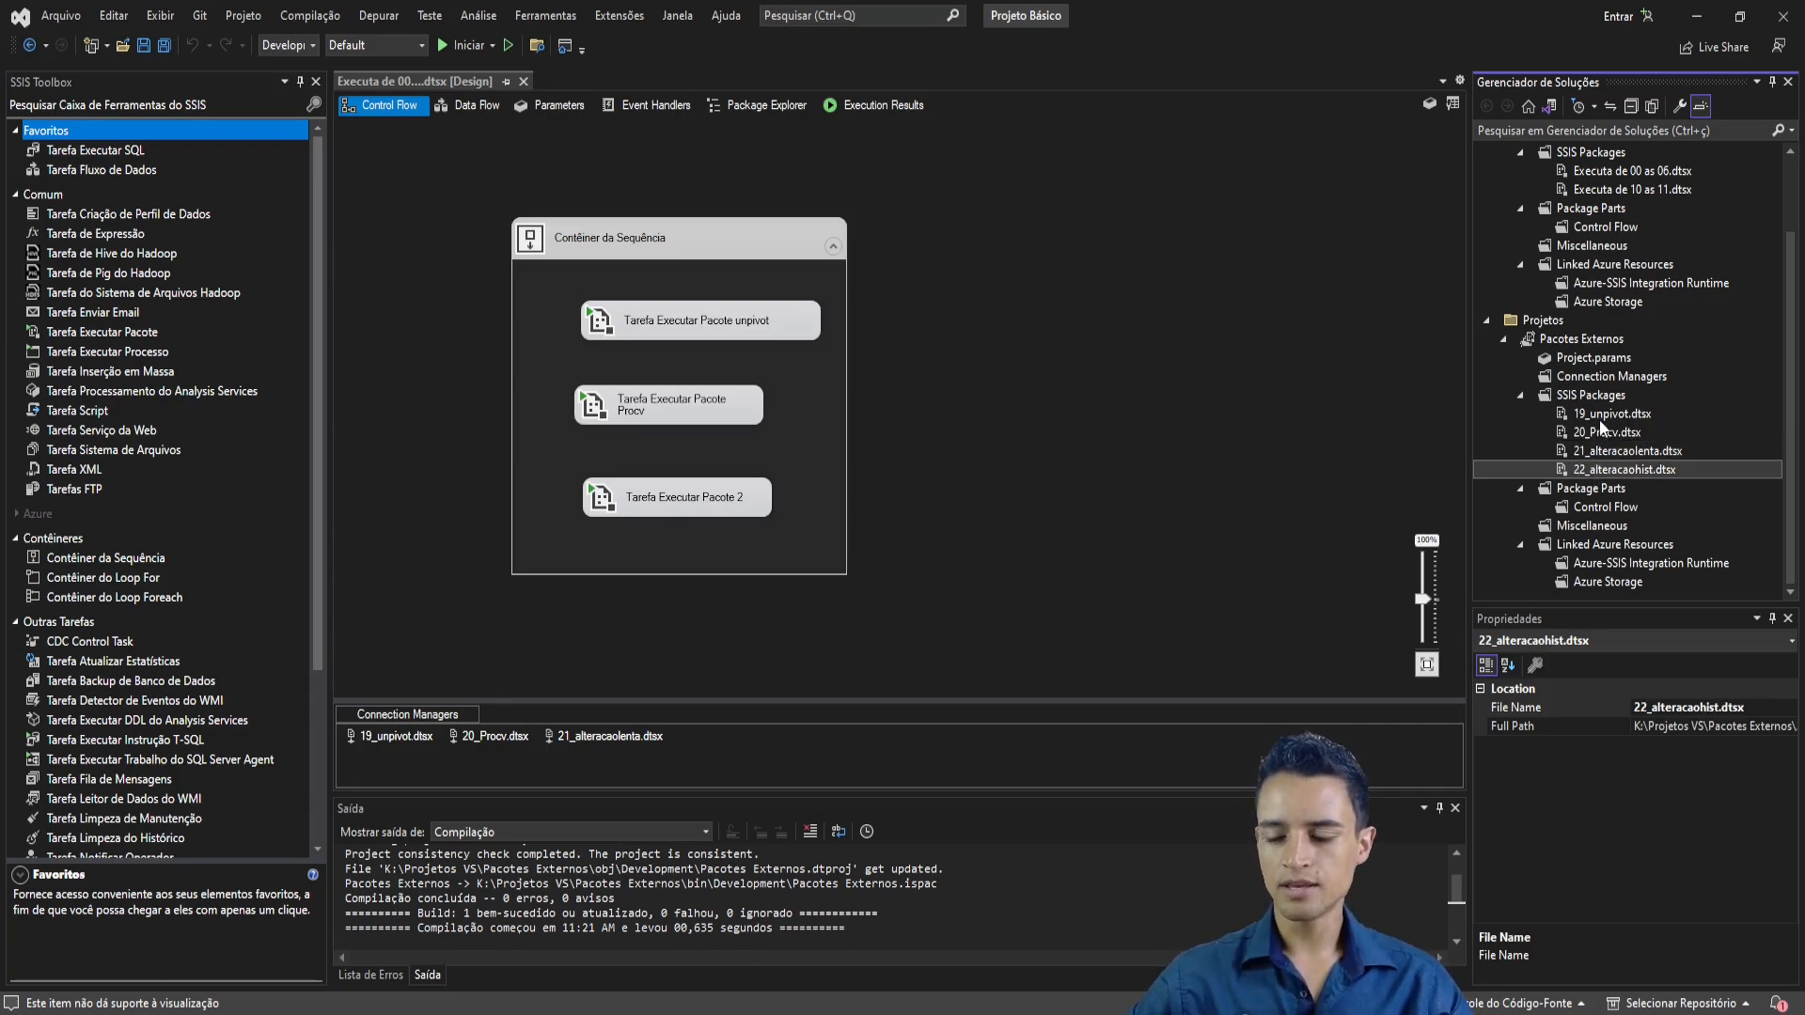
left_click(1598, 417)
left_click(1603, 453)
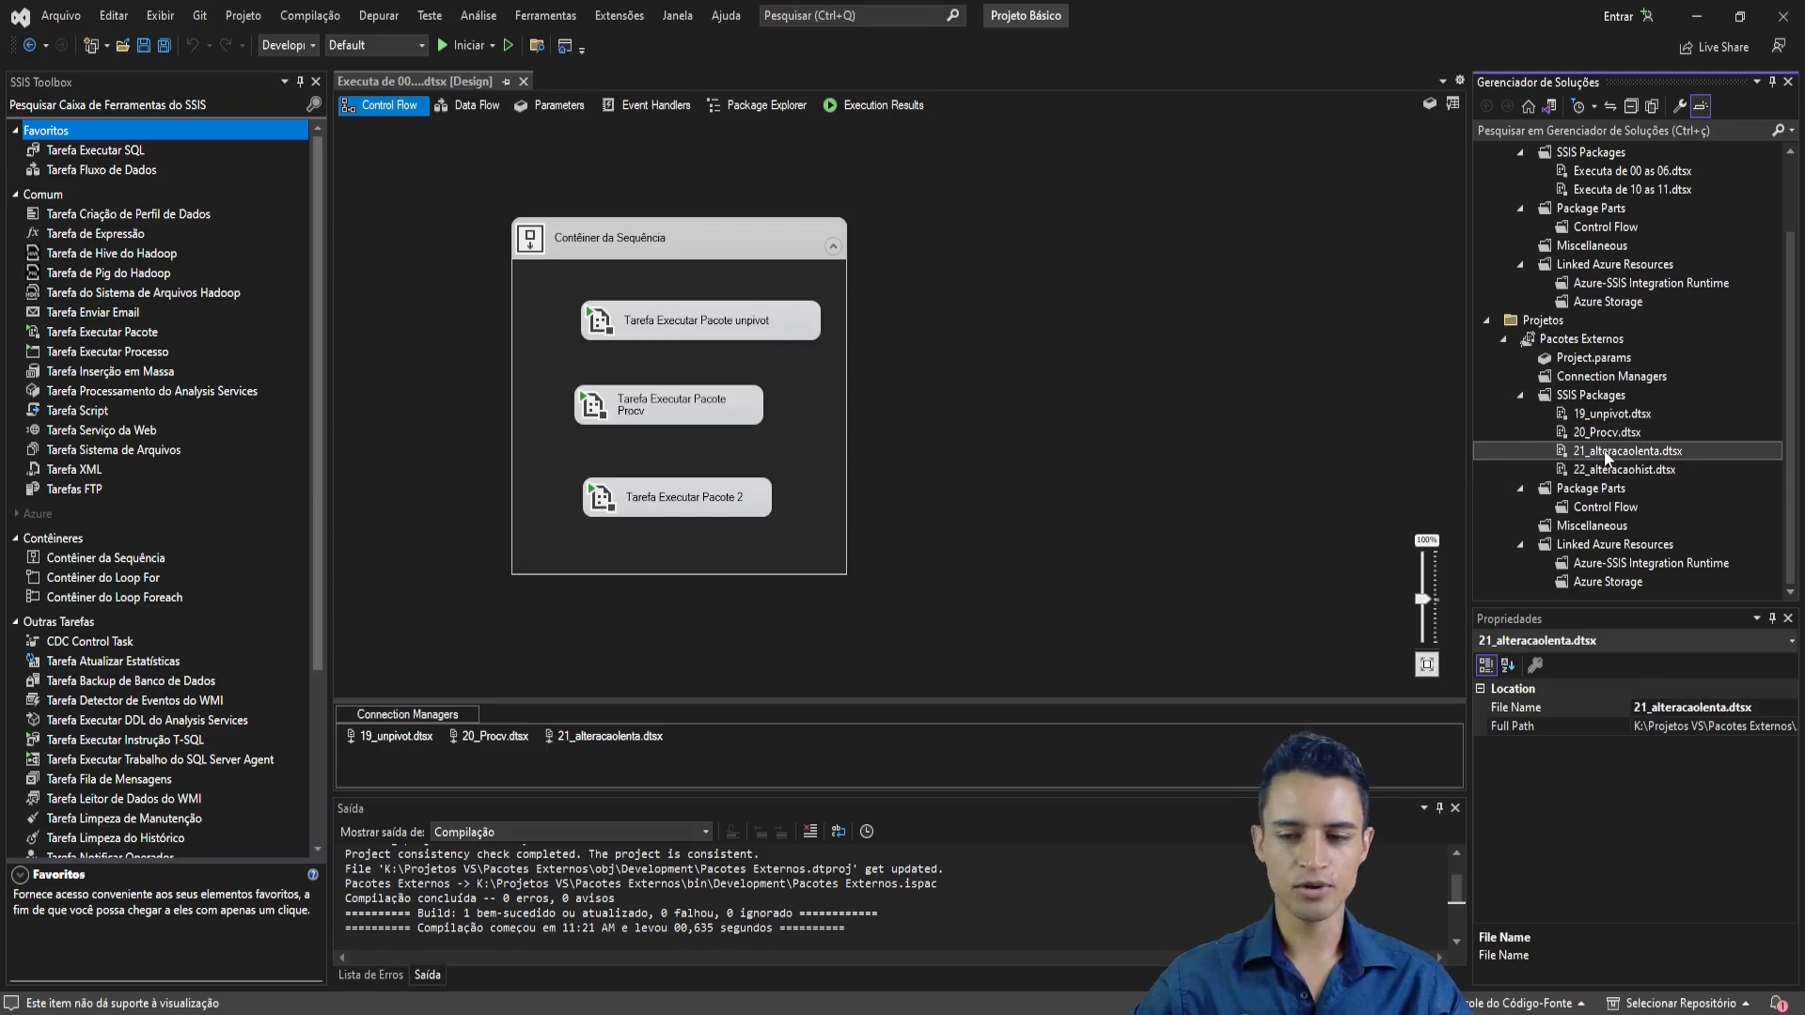
scroll(1636, 484, "up", 2)
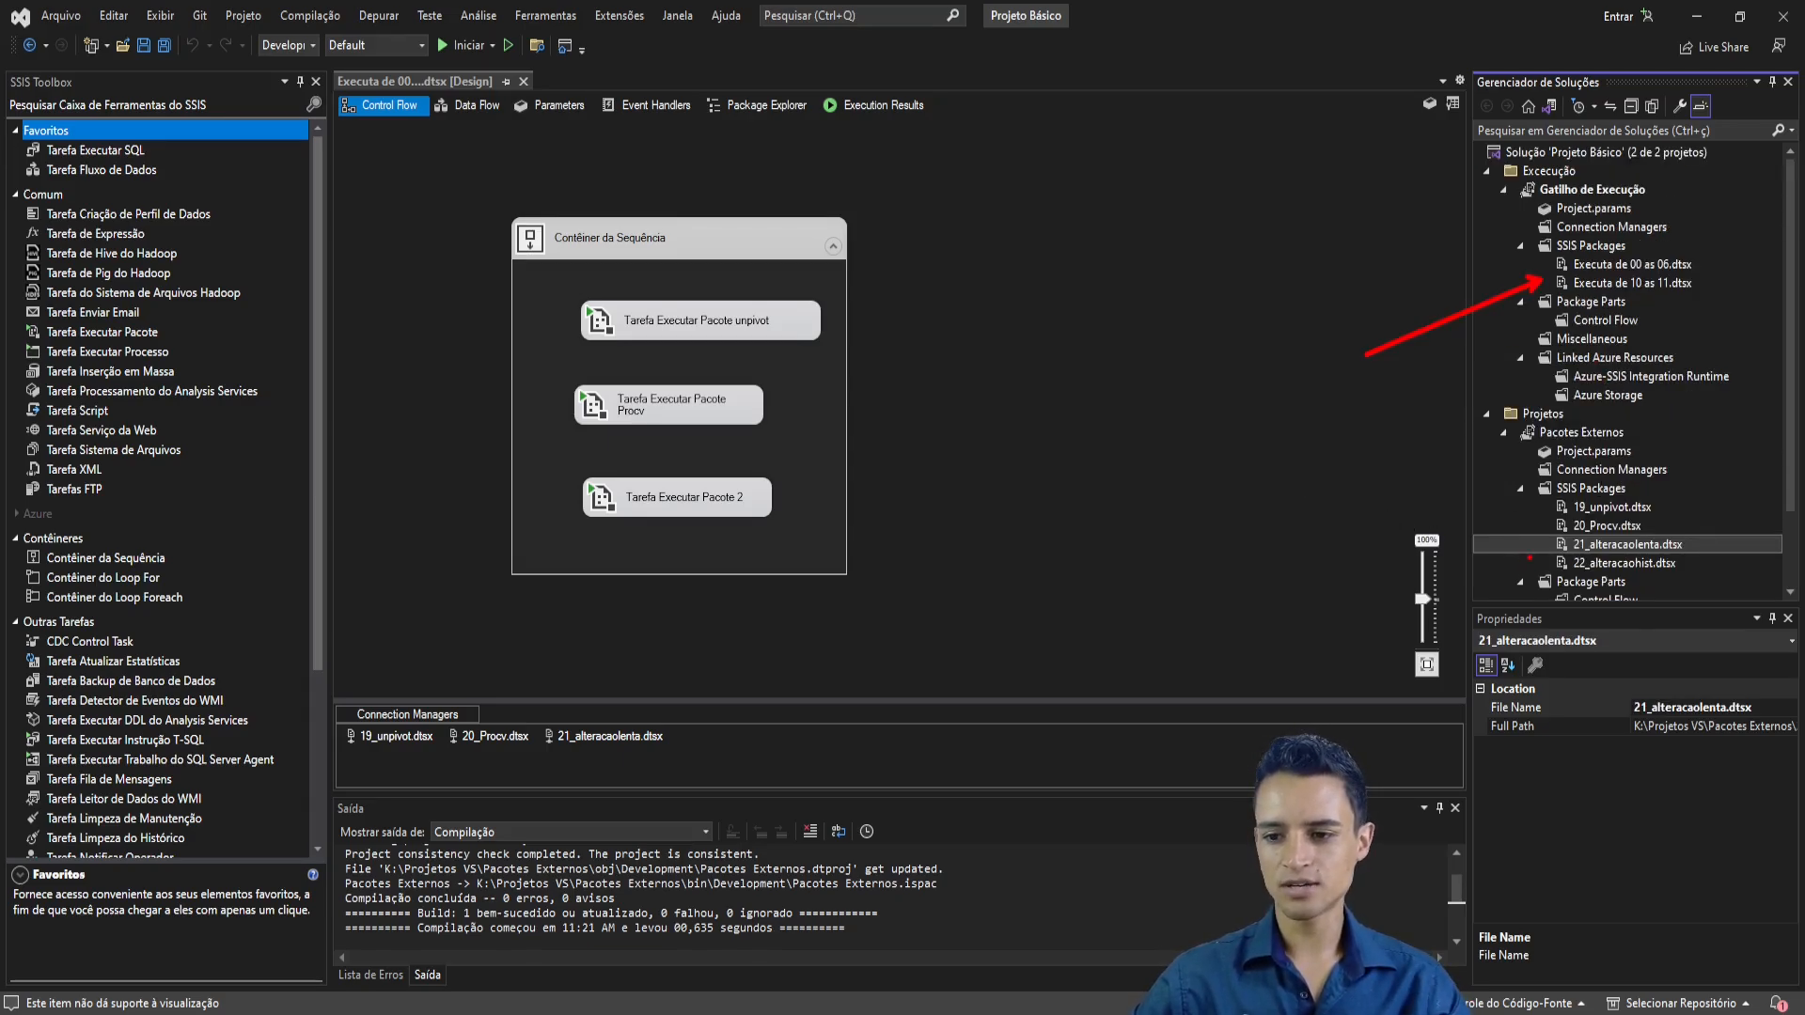
left_click(1583, 527)
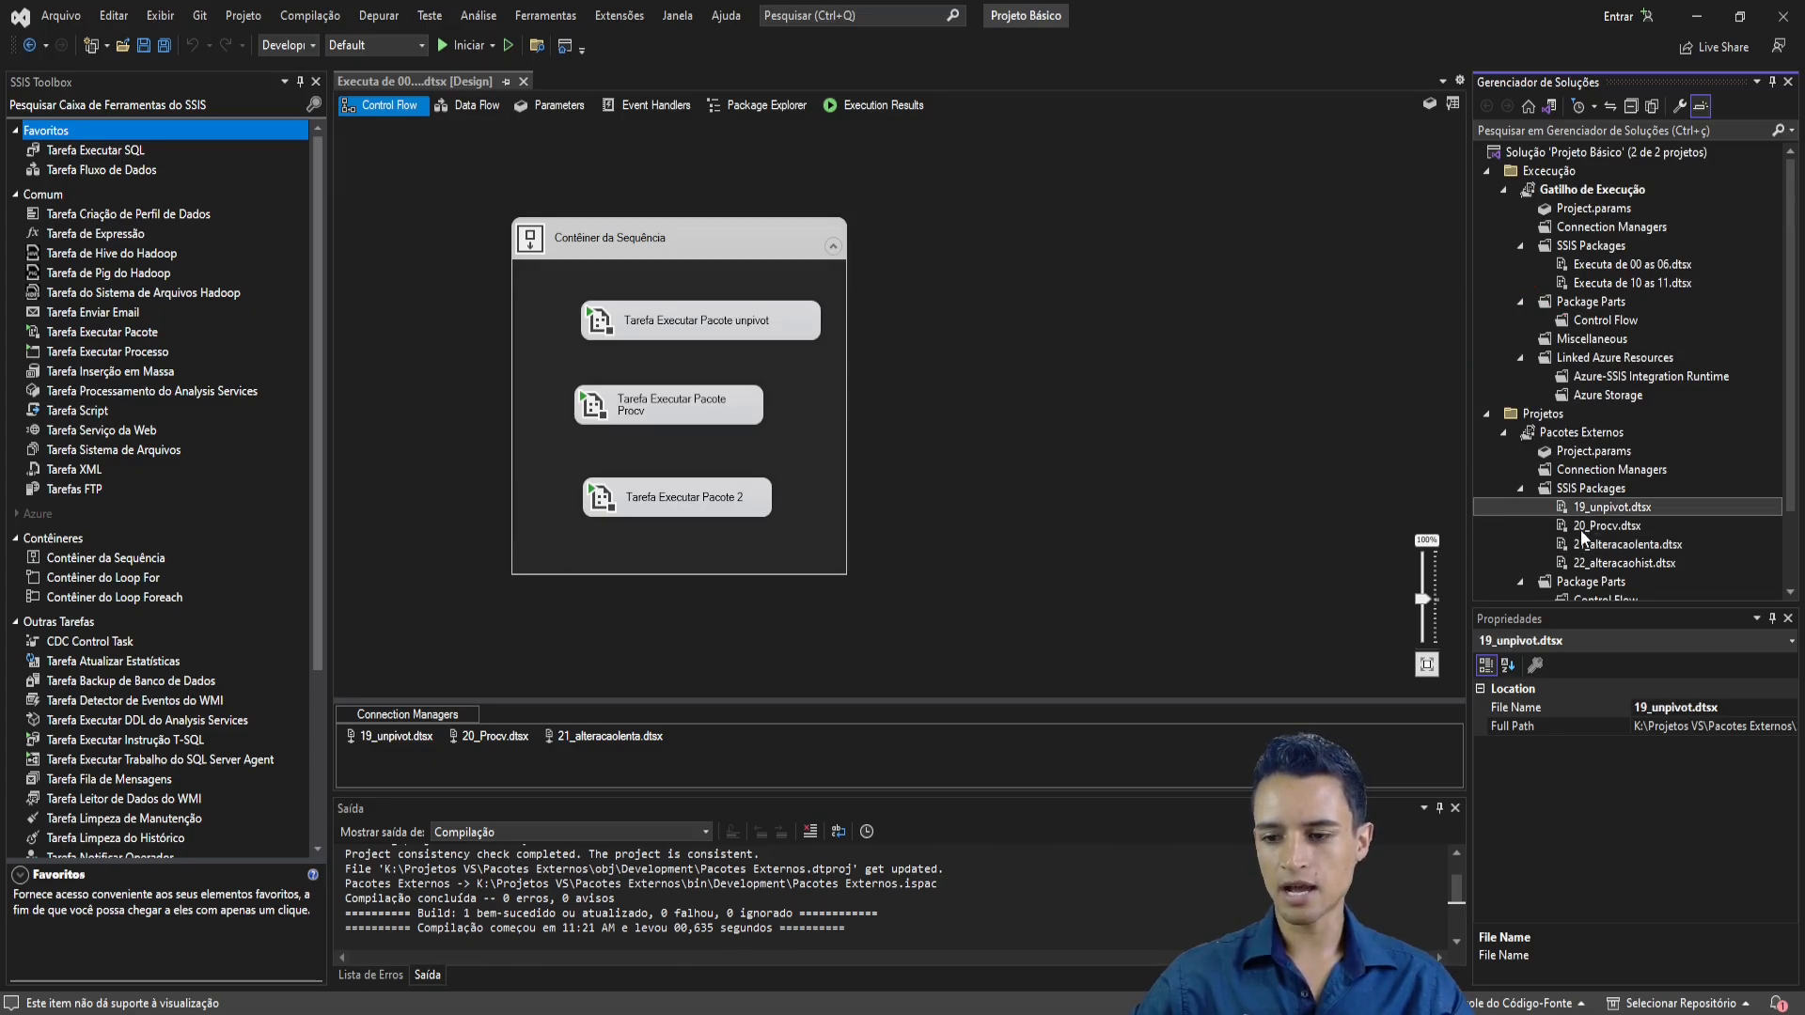
left_click(1585, 546)
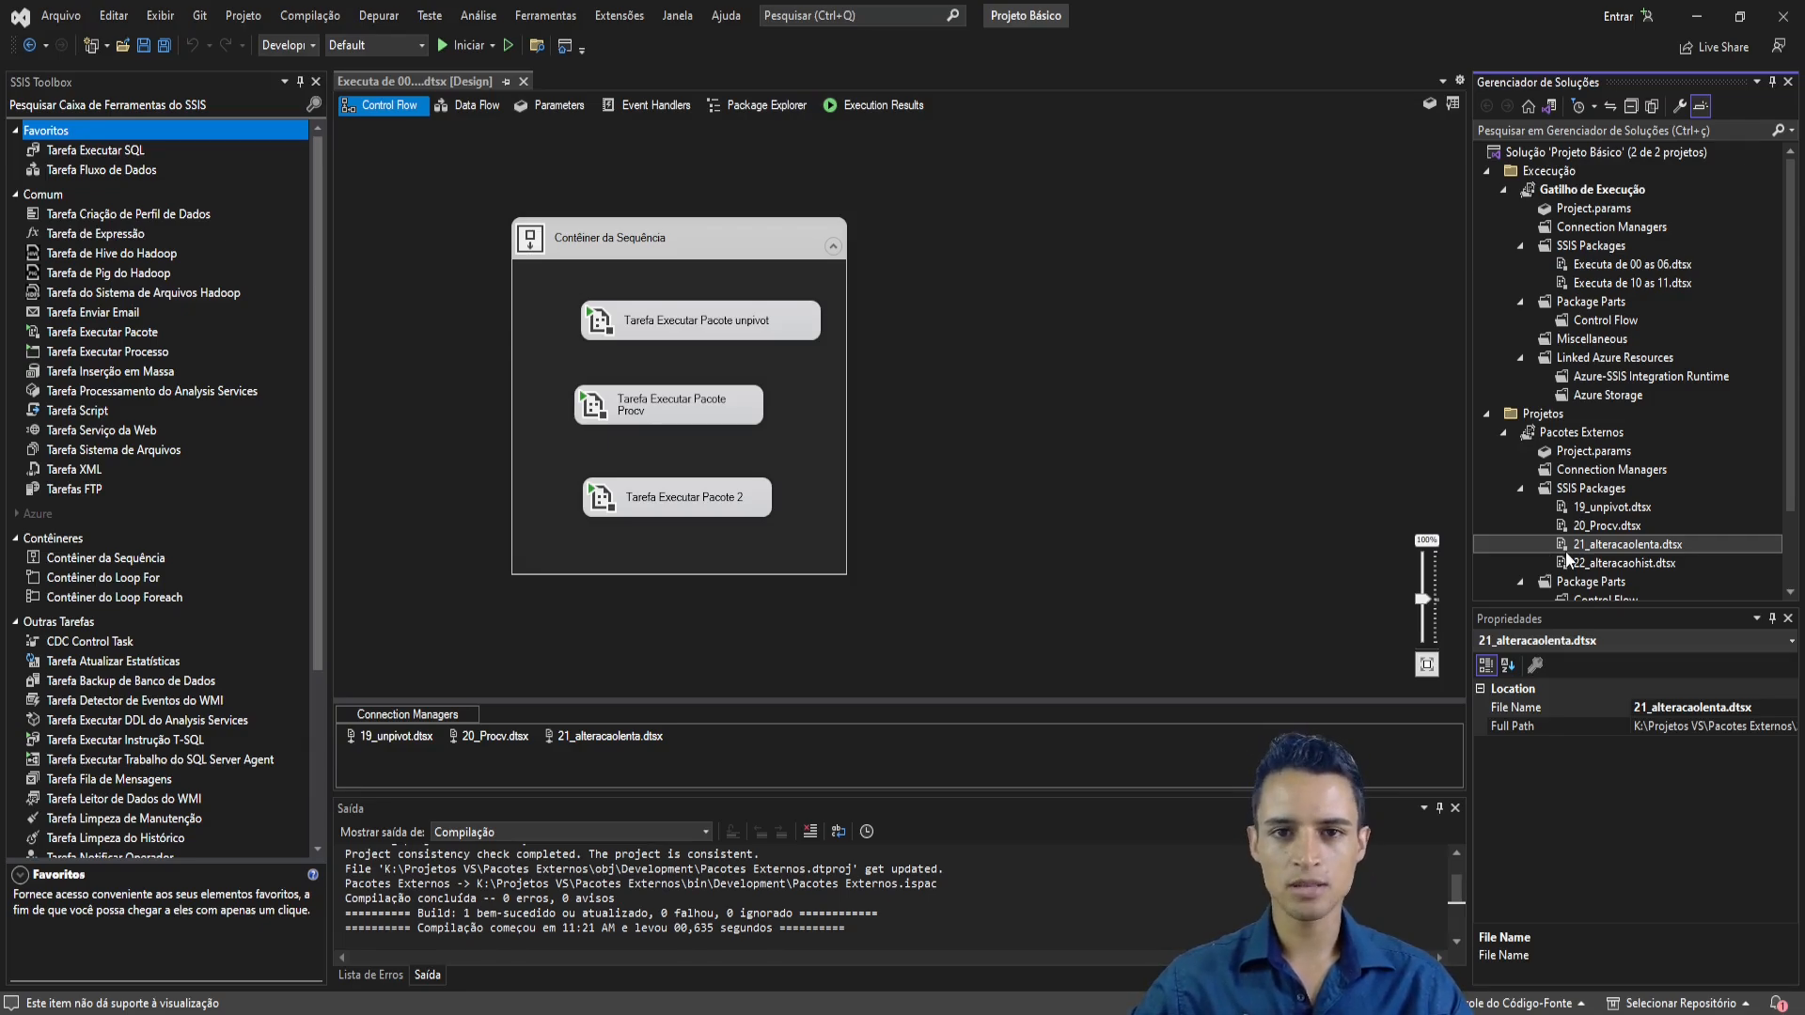
left_click(1257, 458)
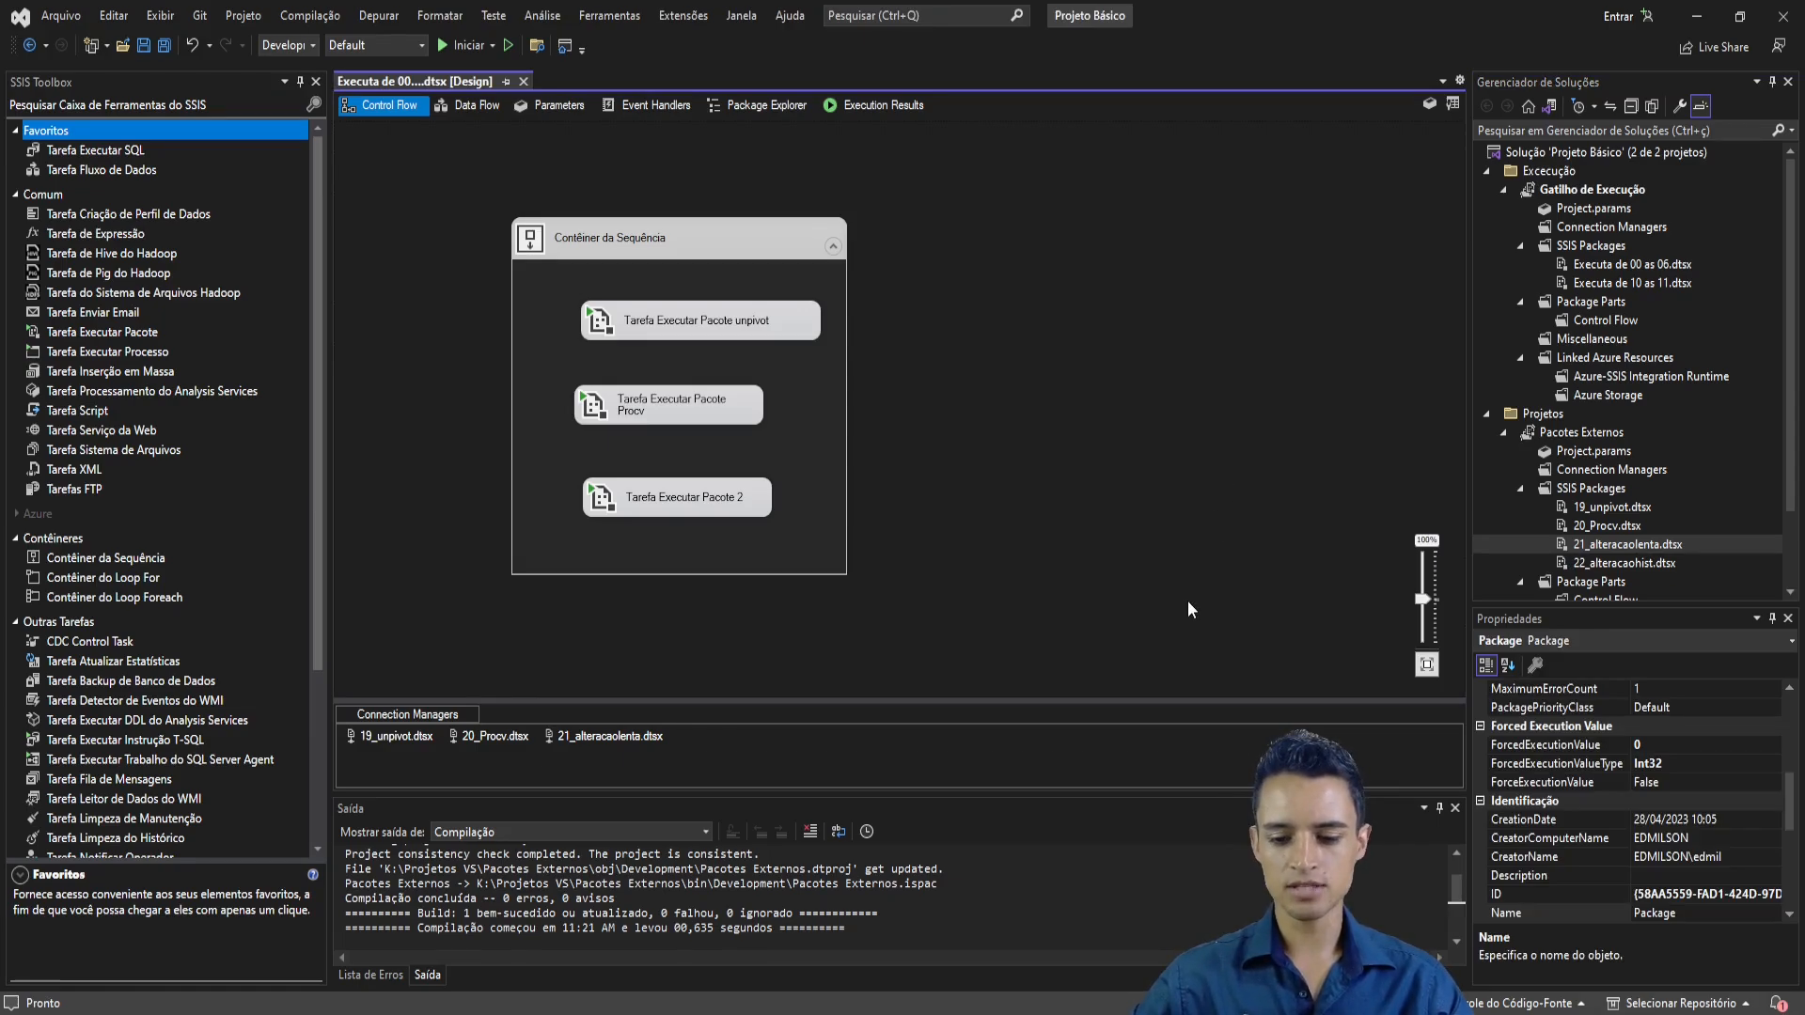
- Switch to SQL Server Management Studio, collapse the Integration Services catalogs and expand SQL Server Agent to its Trabalhos folder
key("alt+Tab")
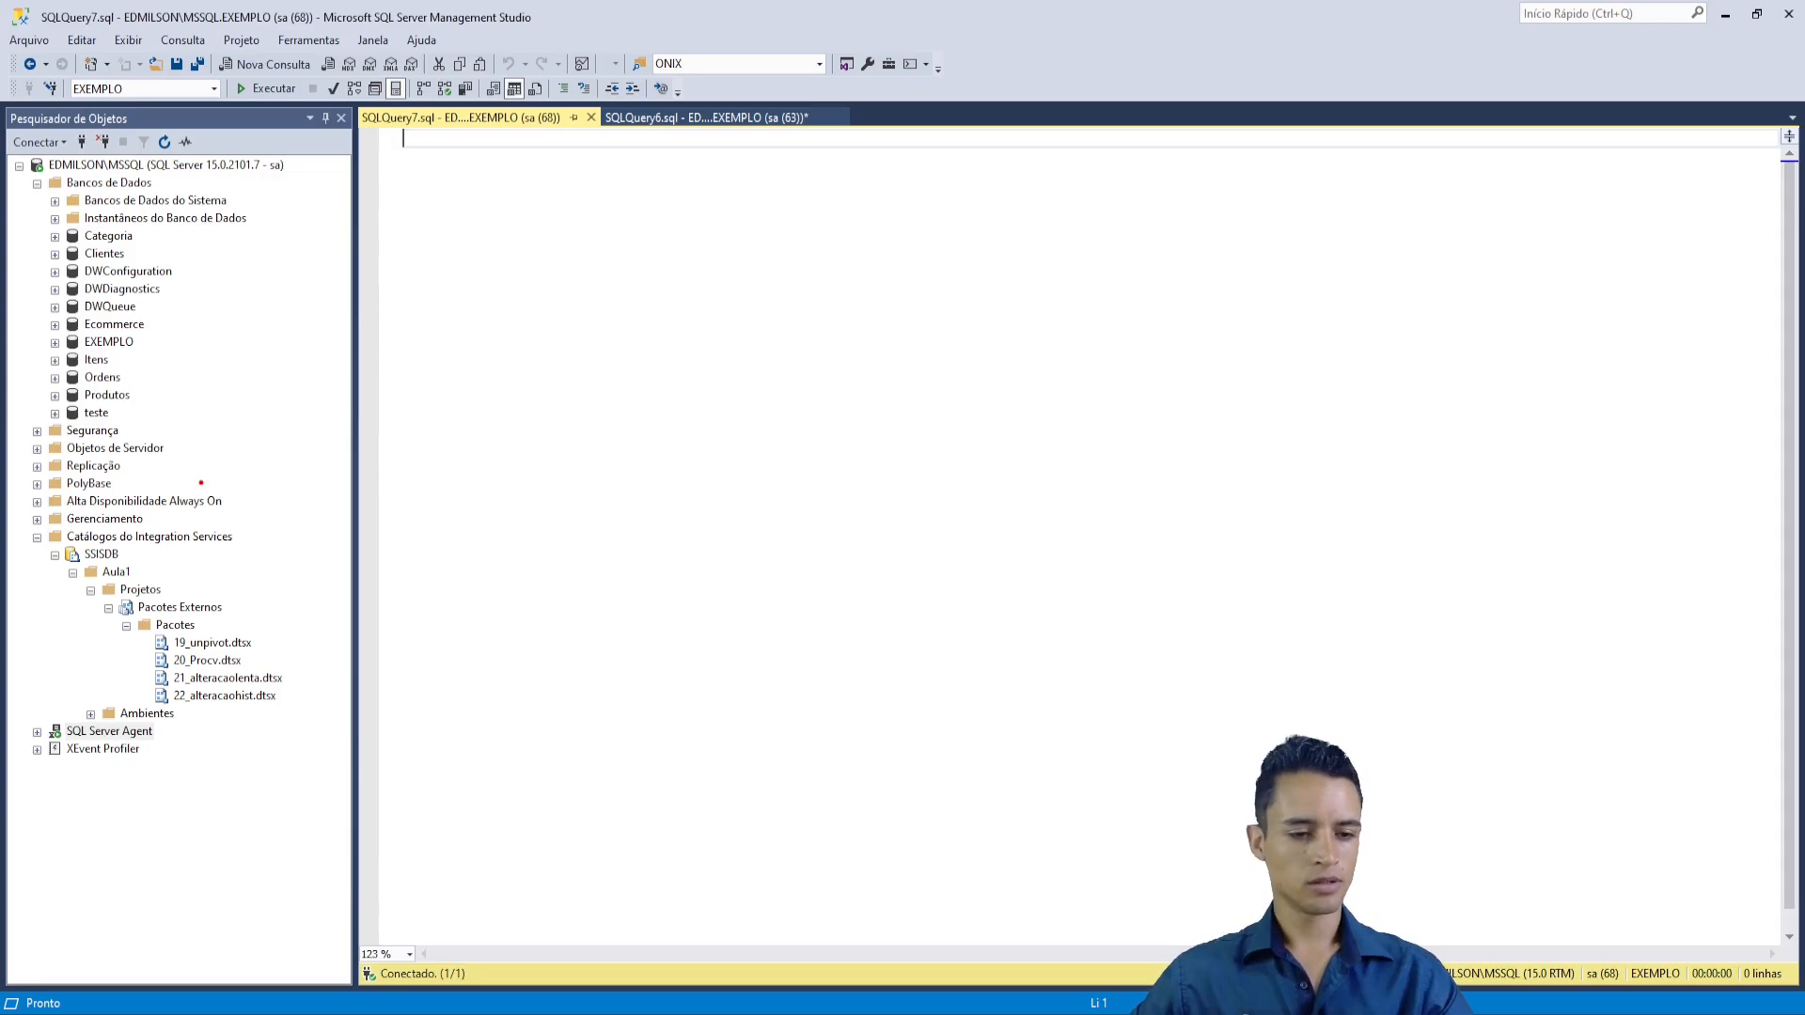
left_click(36, 537)
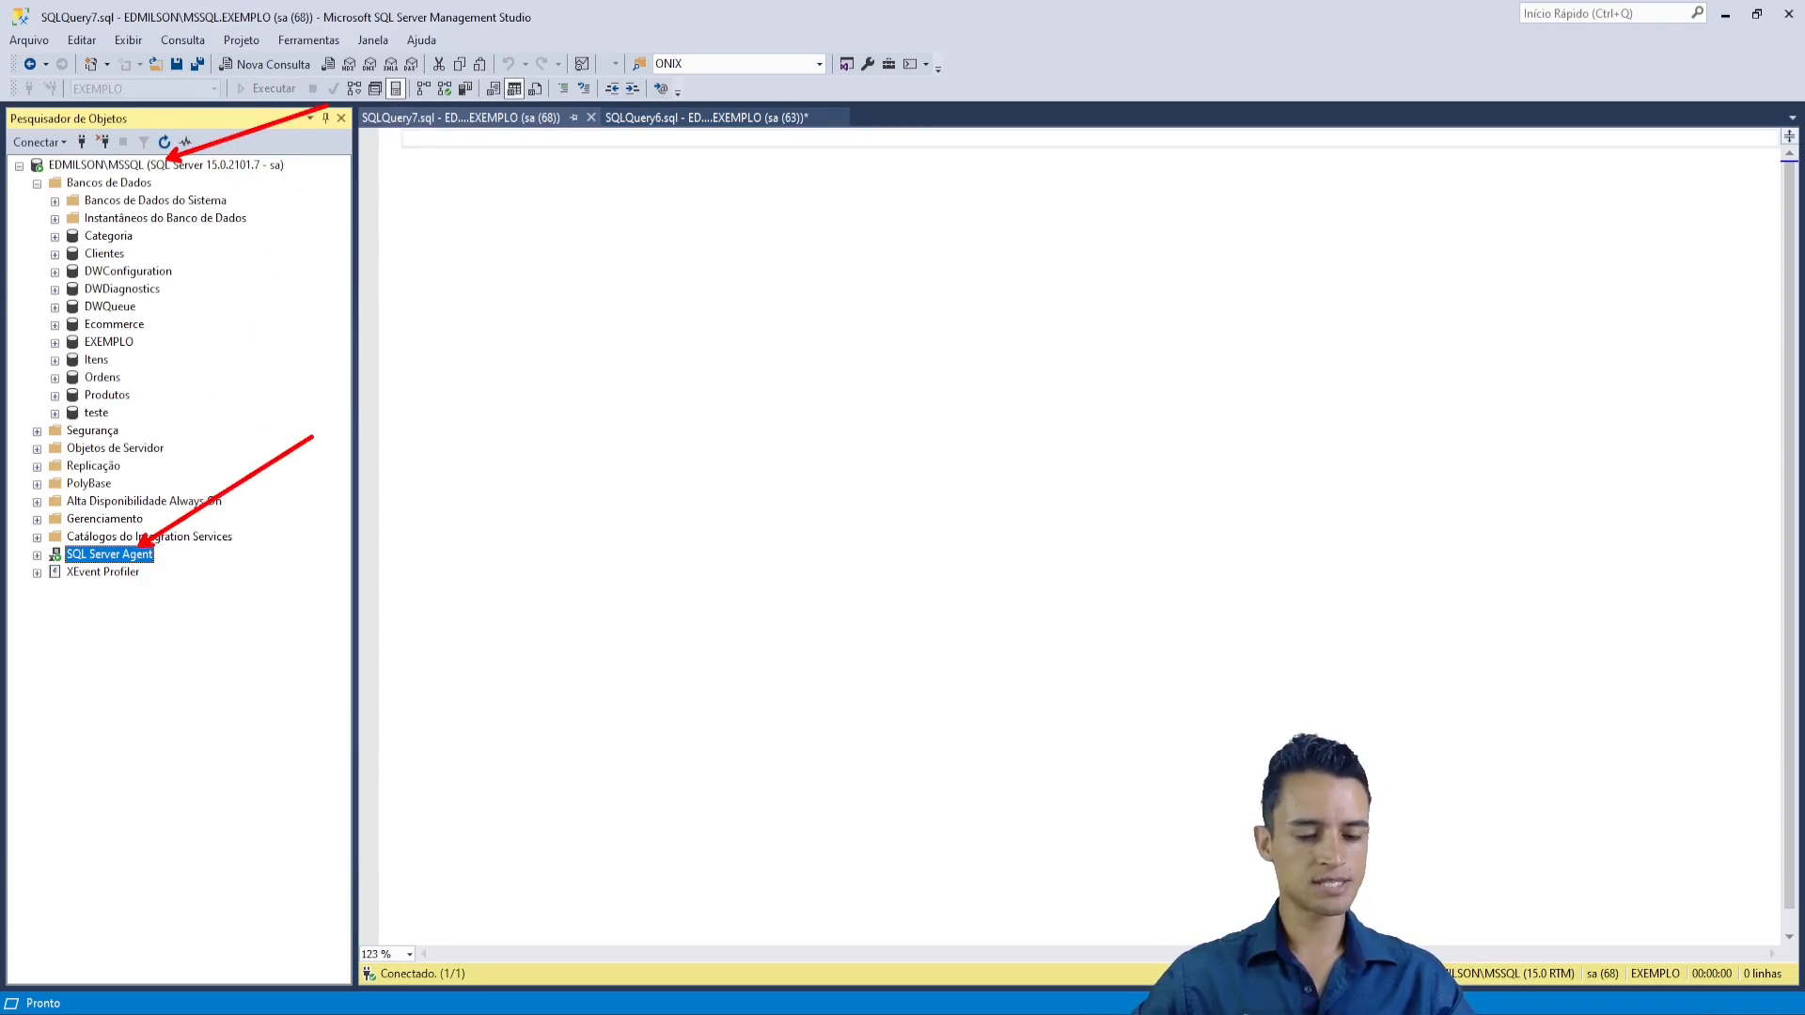
key("Escape")
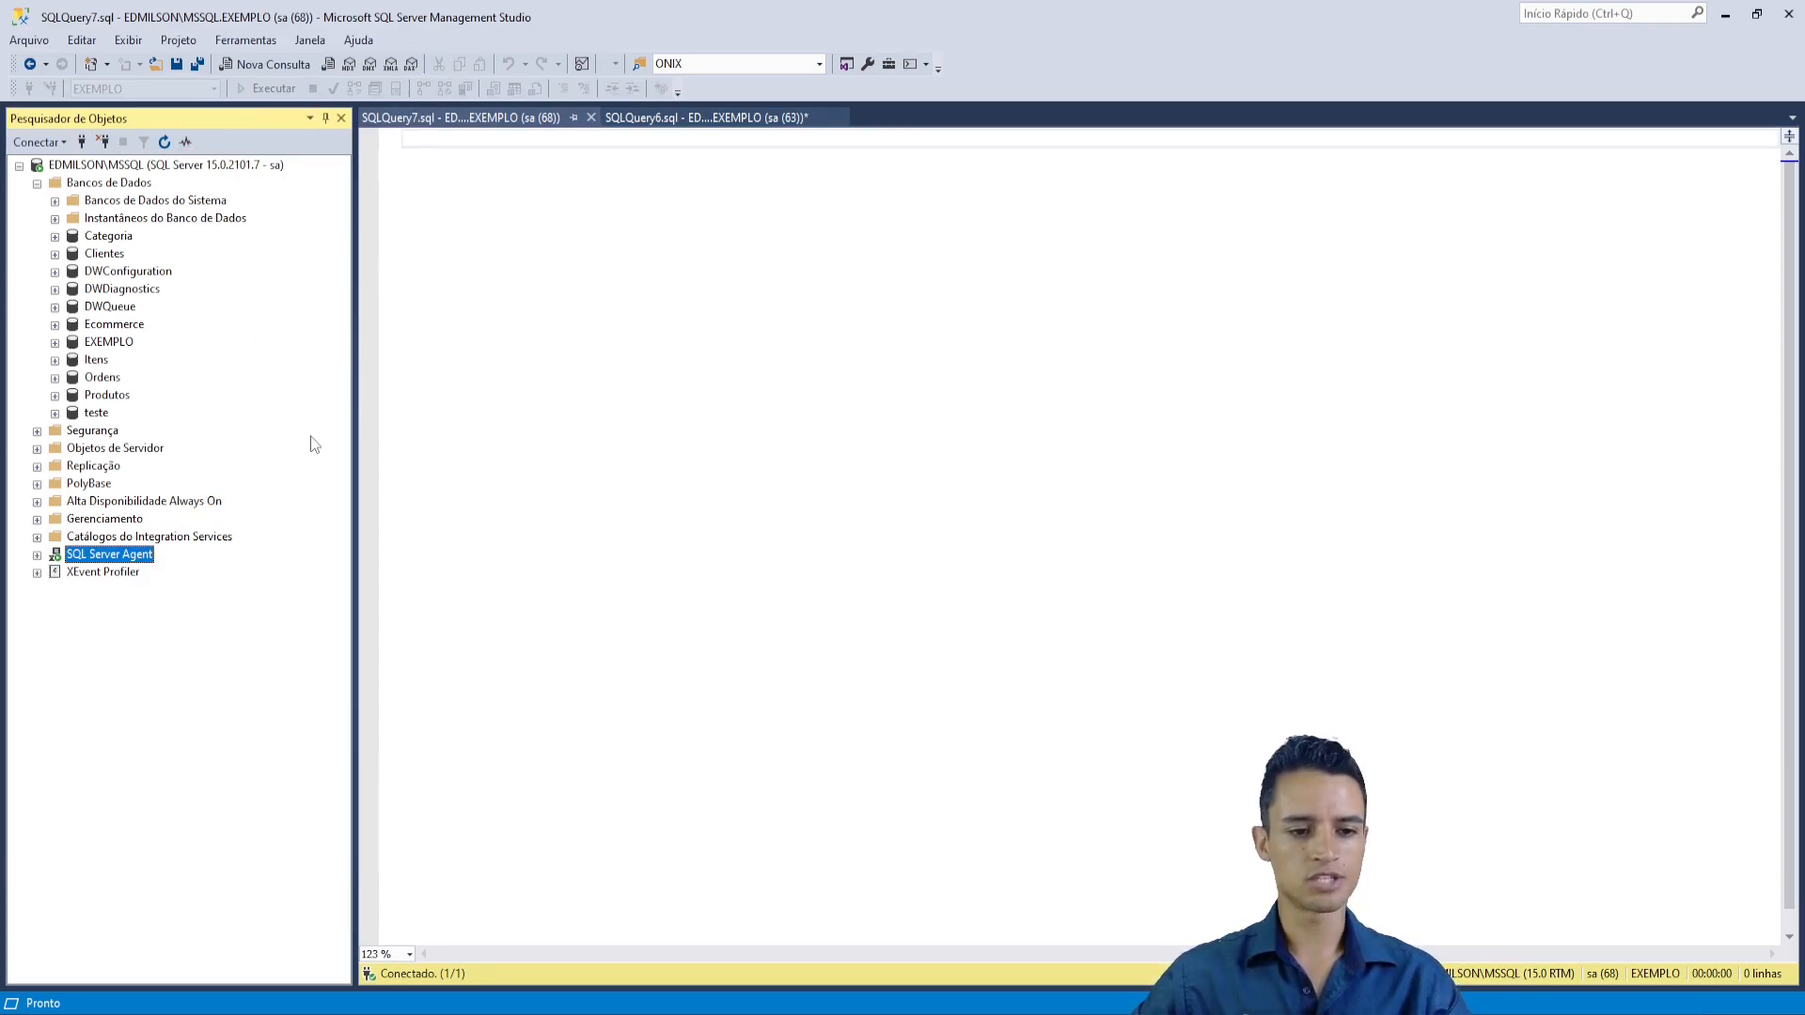
left_click(37, 555)
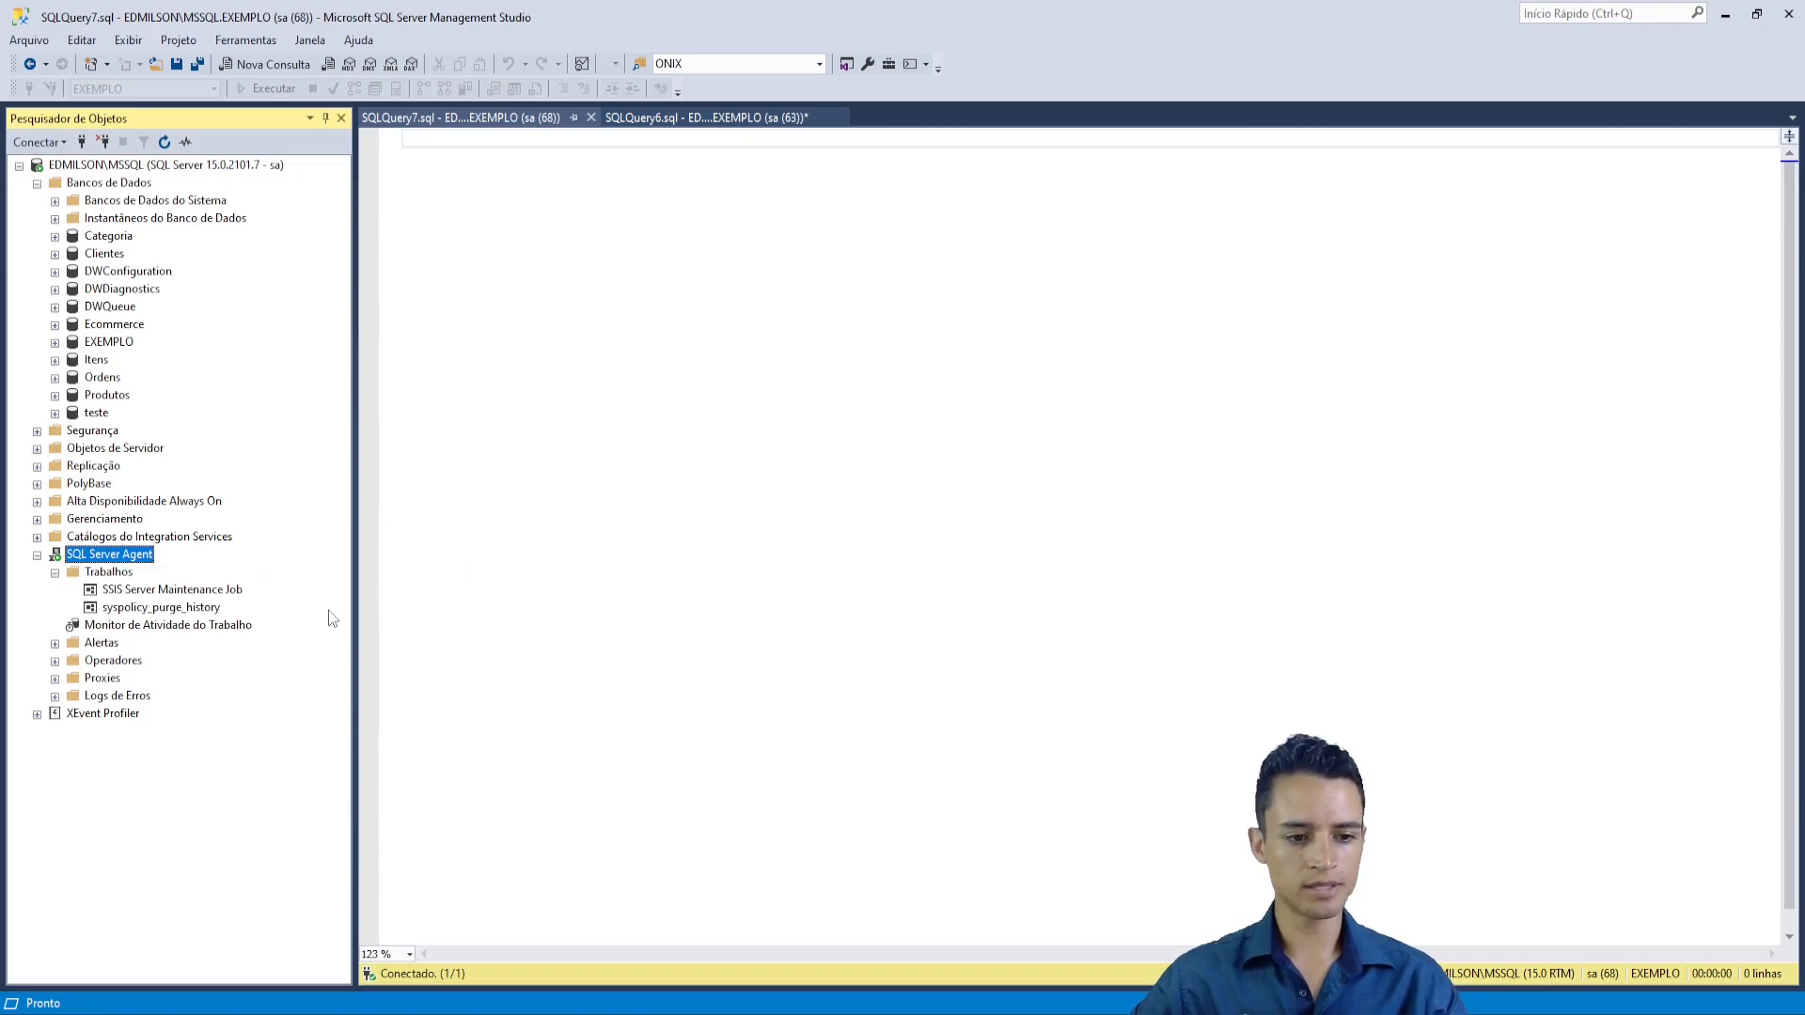
left_click(105, 573)
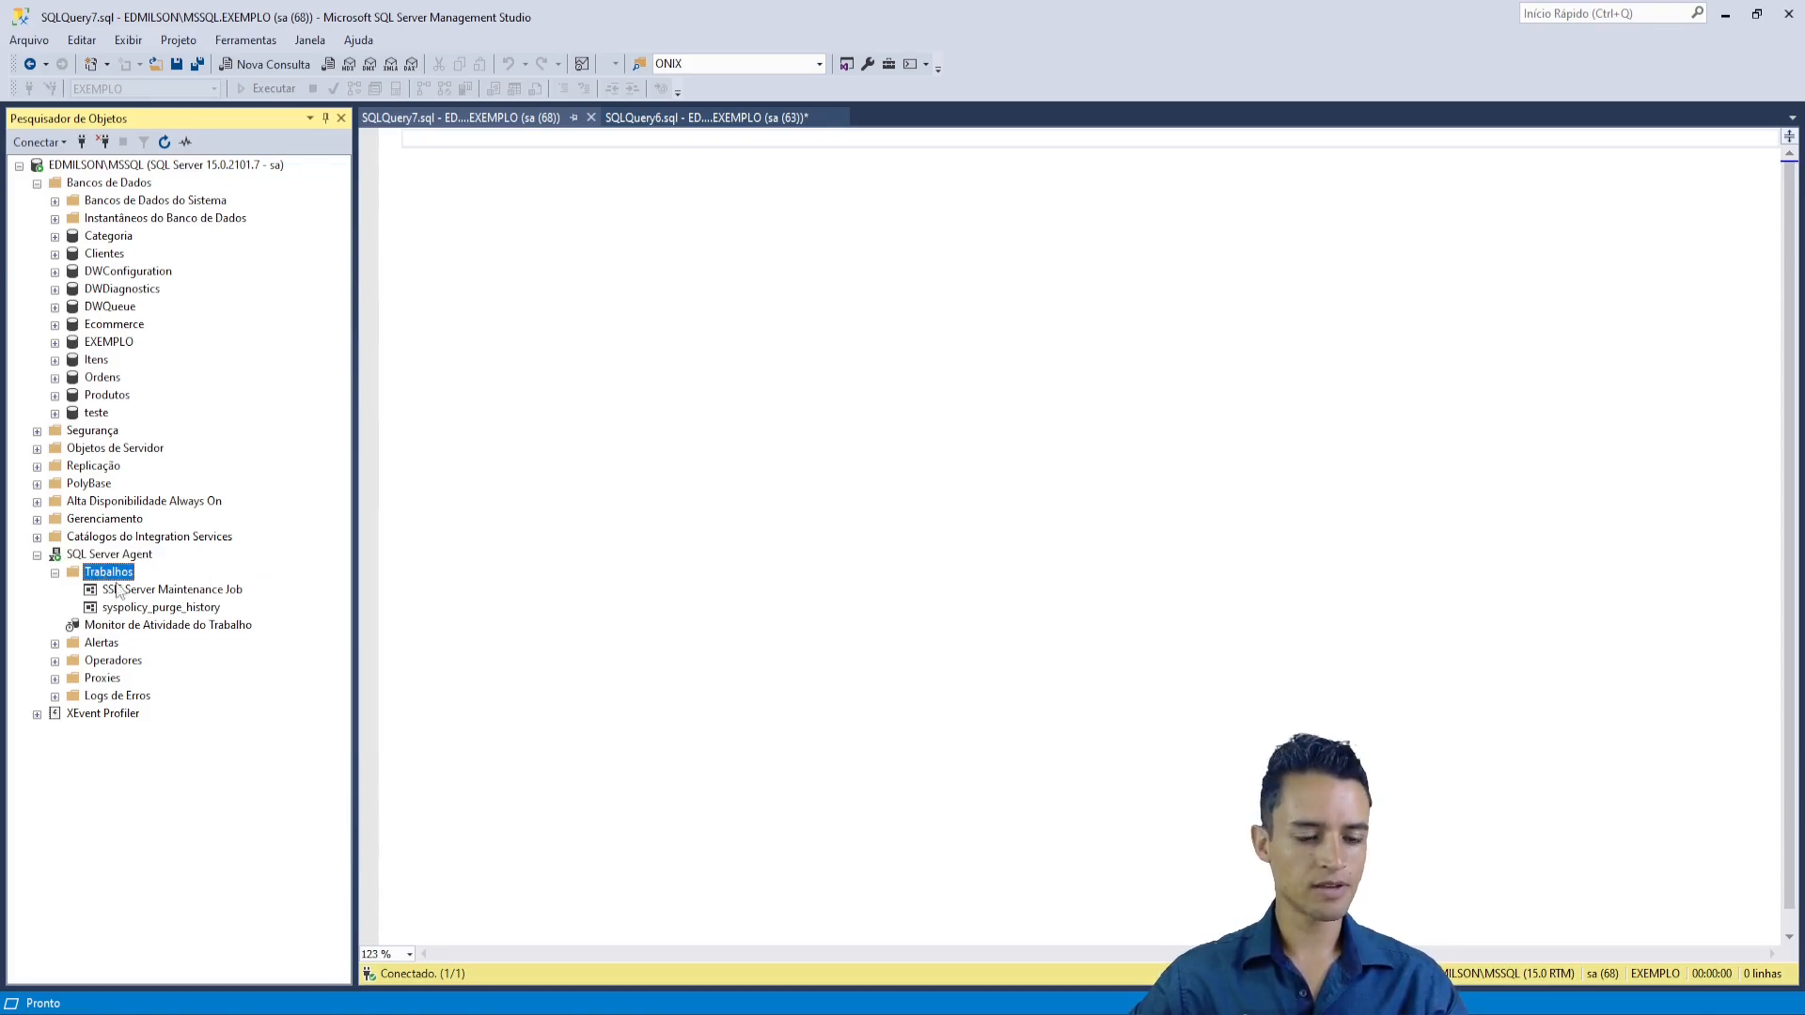
- Start a new SQL Server Agent job and name it "Executa teste"
right_click(119, 575)
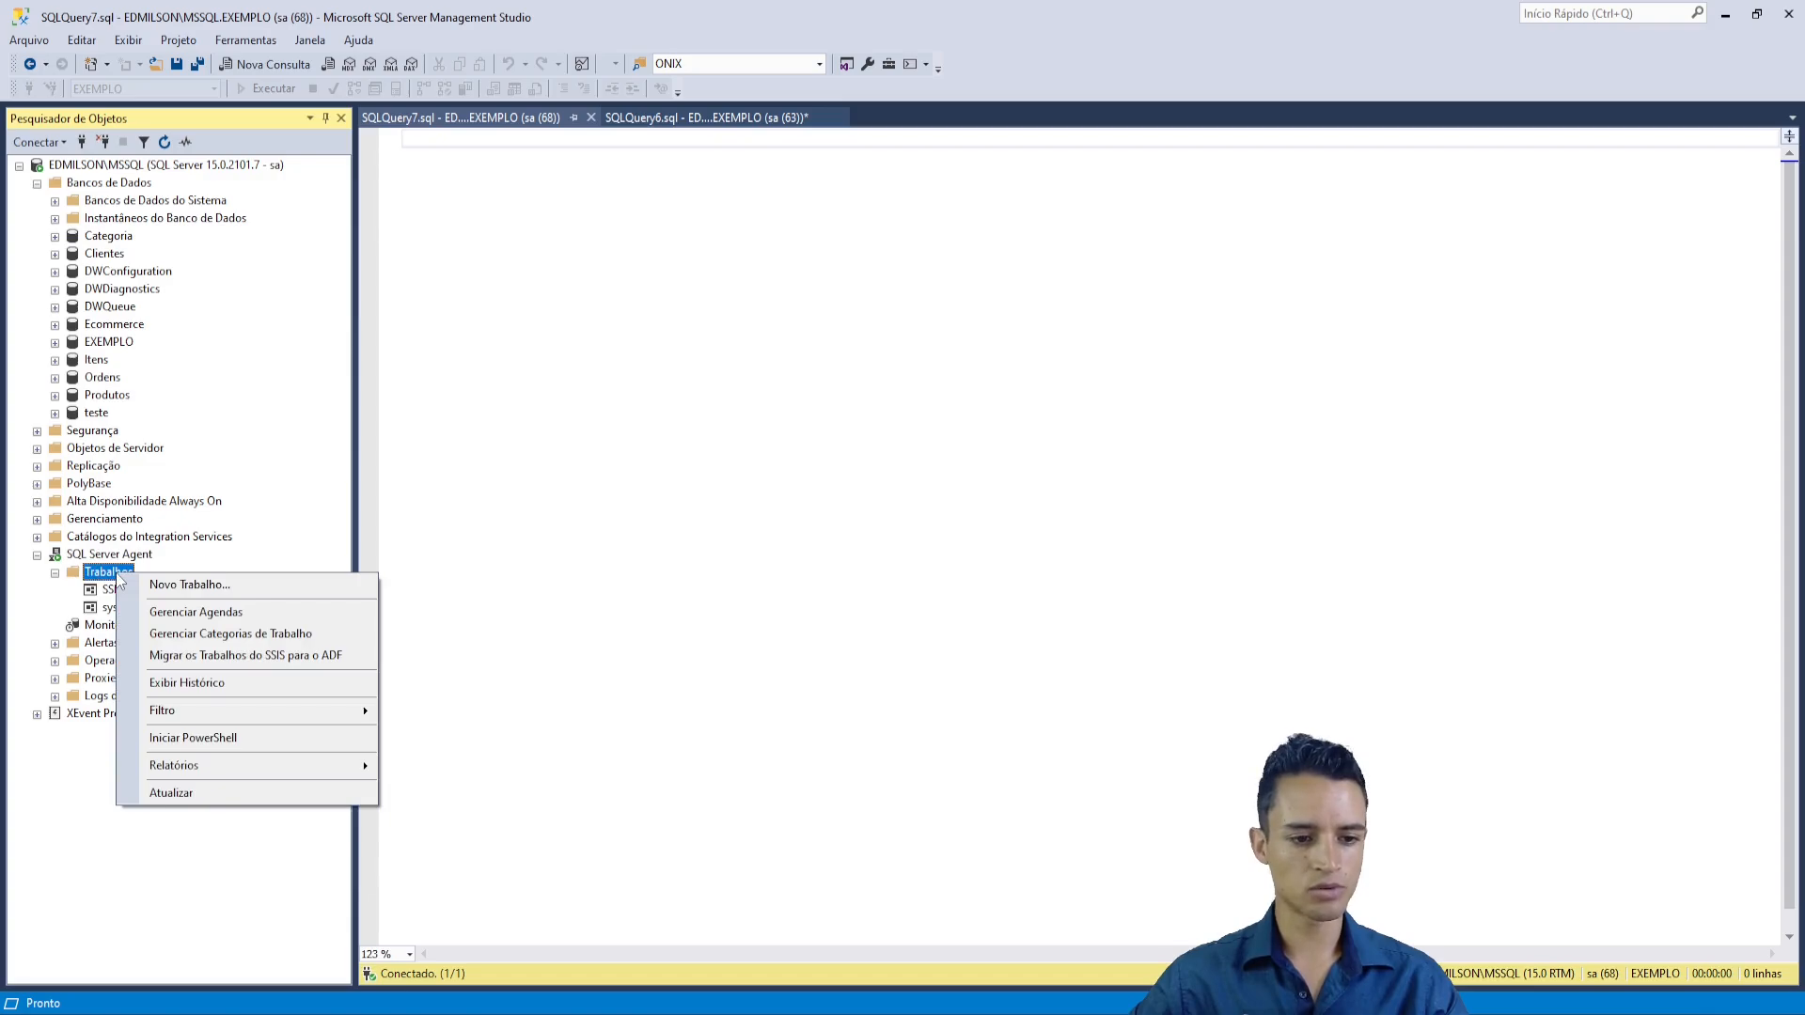
left_click(202, 585)
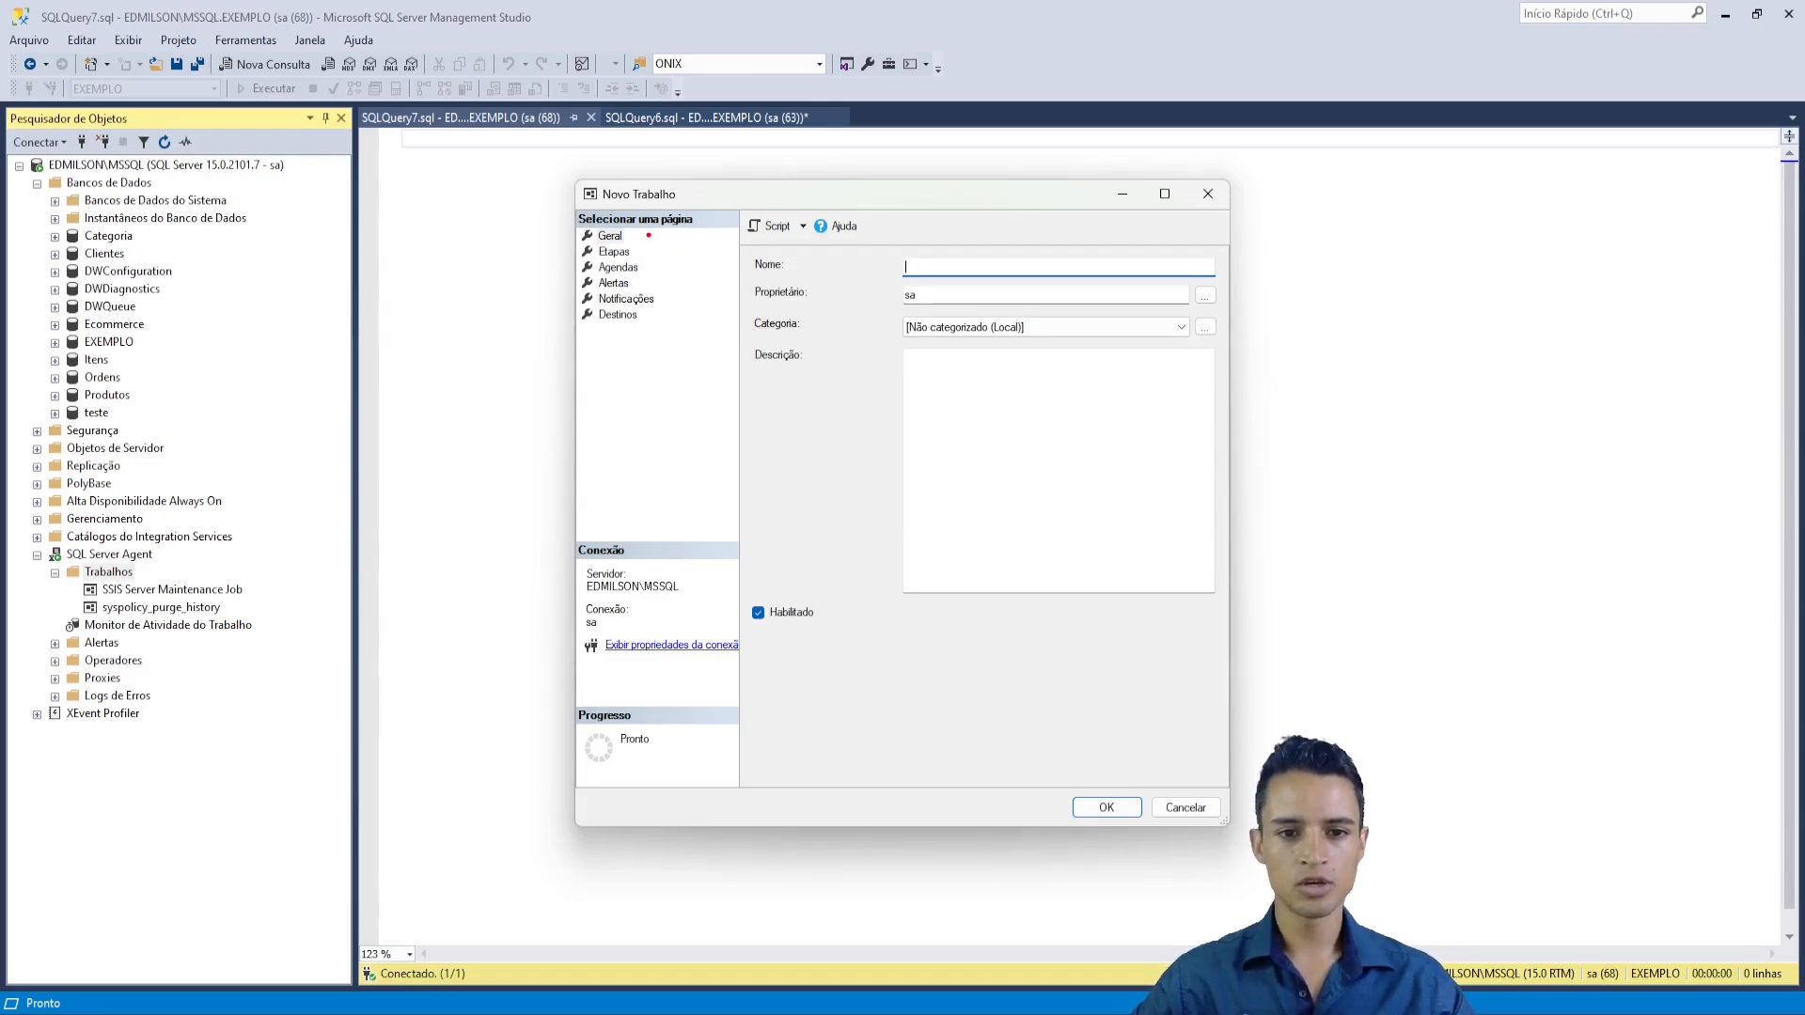
mouse_move(632, 234)
left_mouse_down()
mouse_move(694, 205)
mouse_move(766, 219)
left_mouse_up()
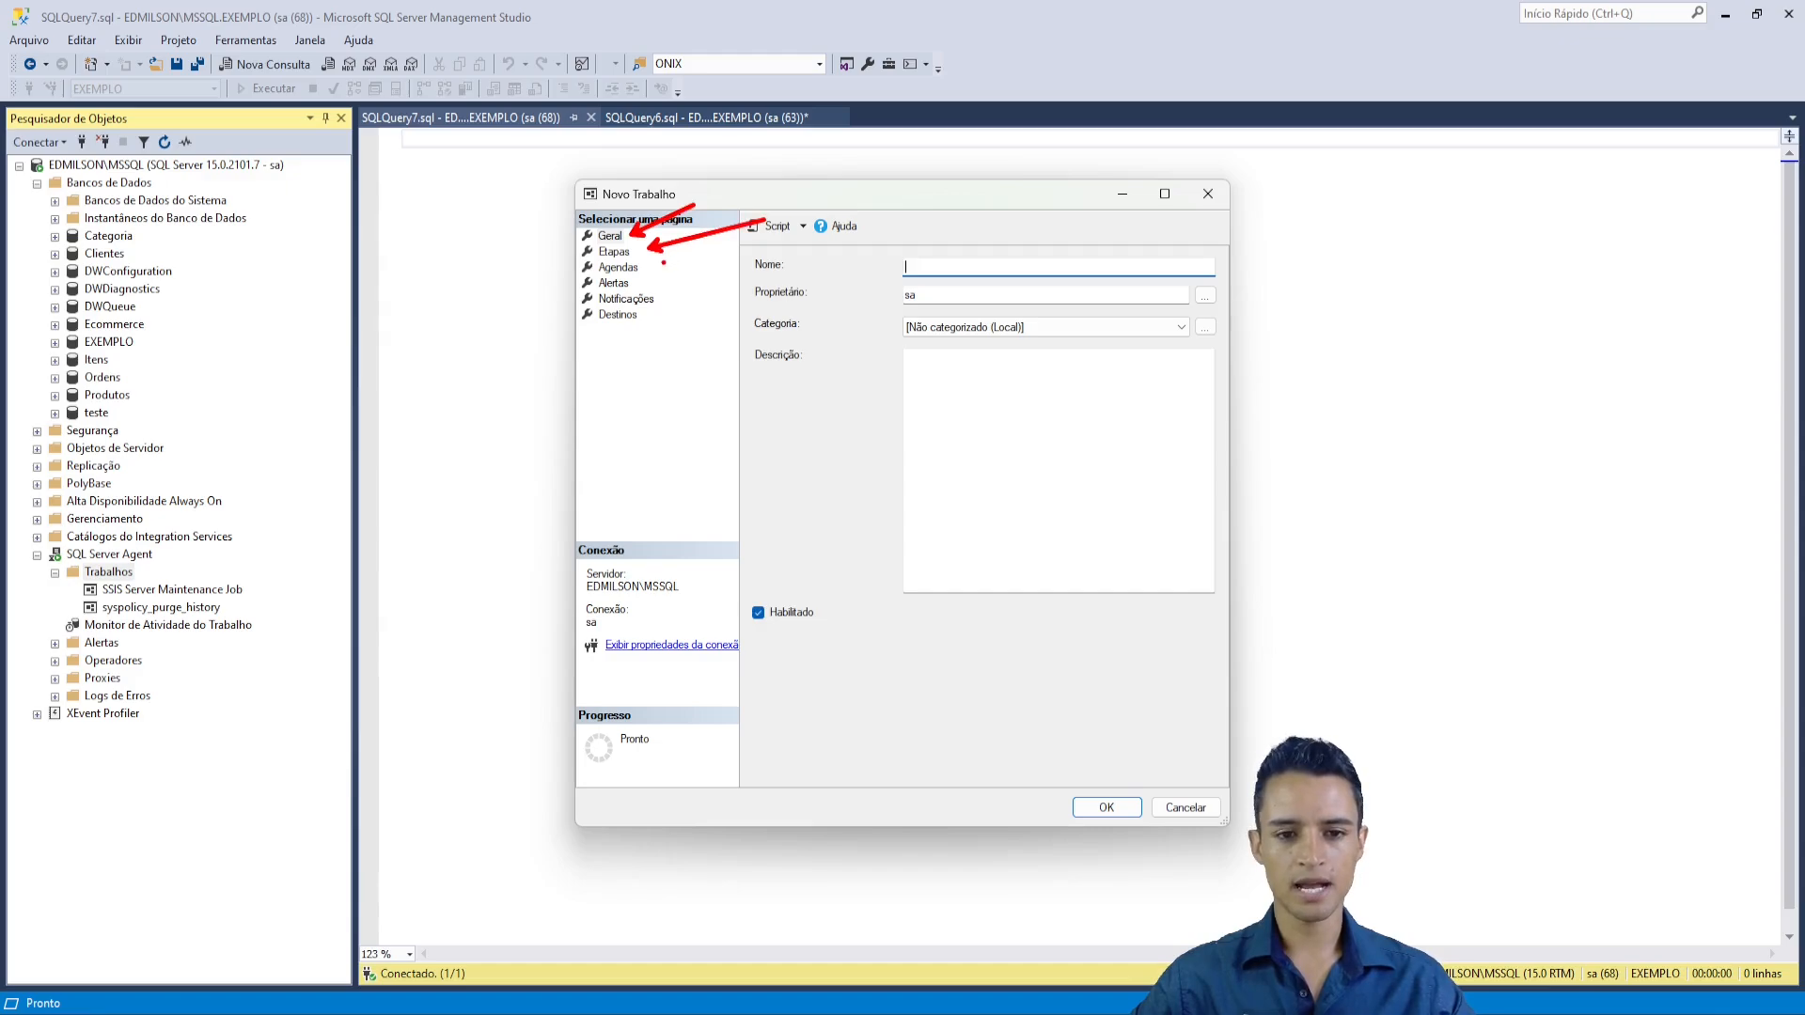
left_click_drag(658, 268, 720, 252)
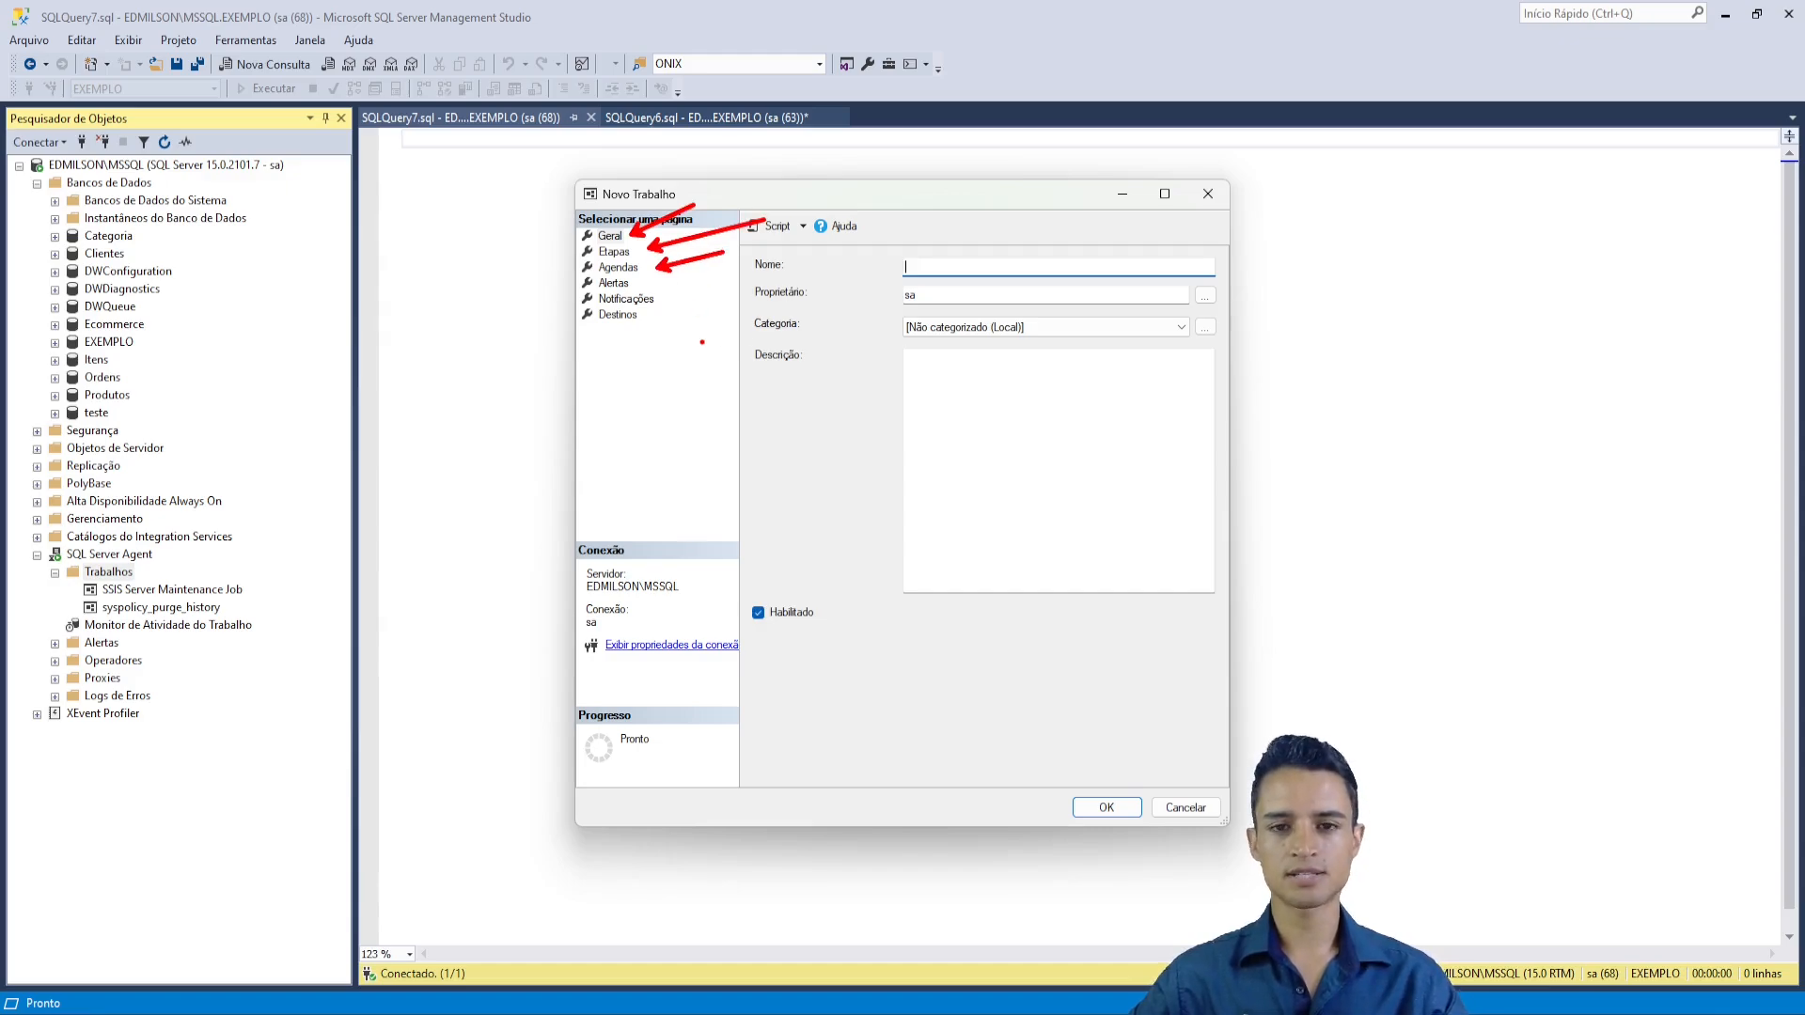
key("e")
left_click_drag(940, 260, 1089, 187)
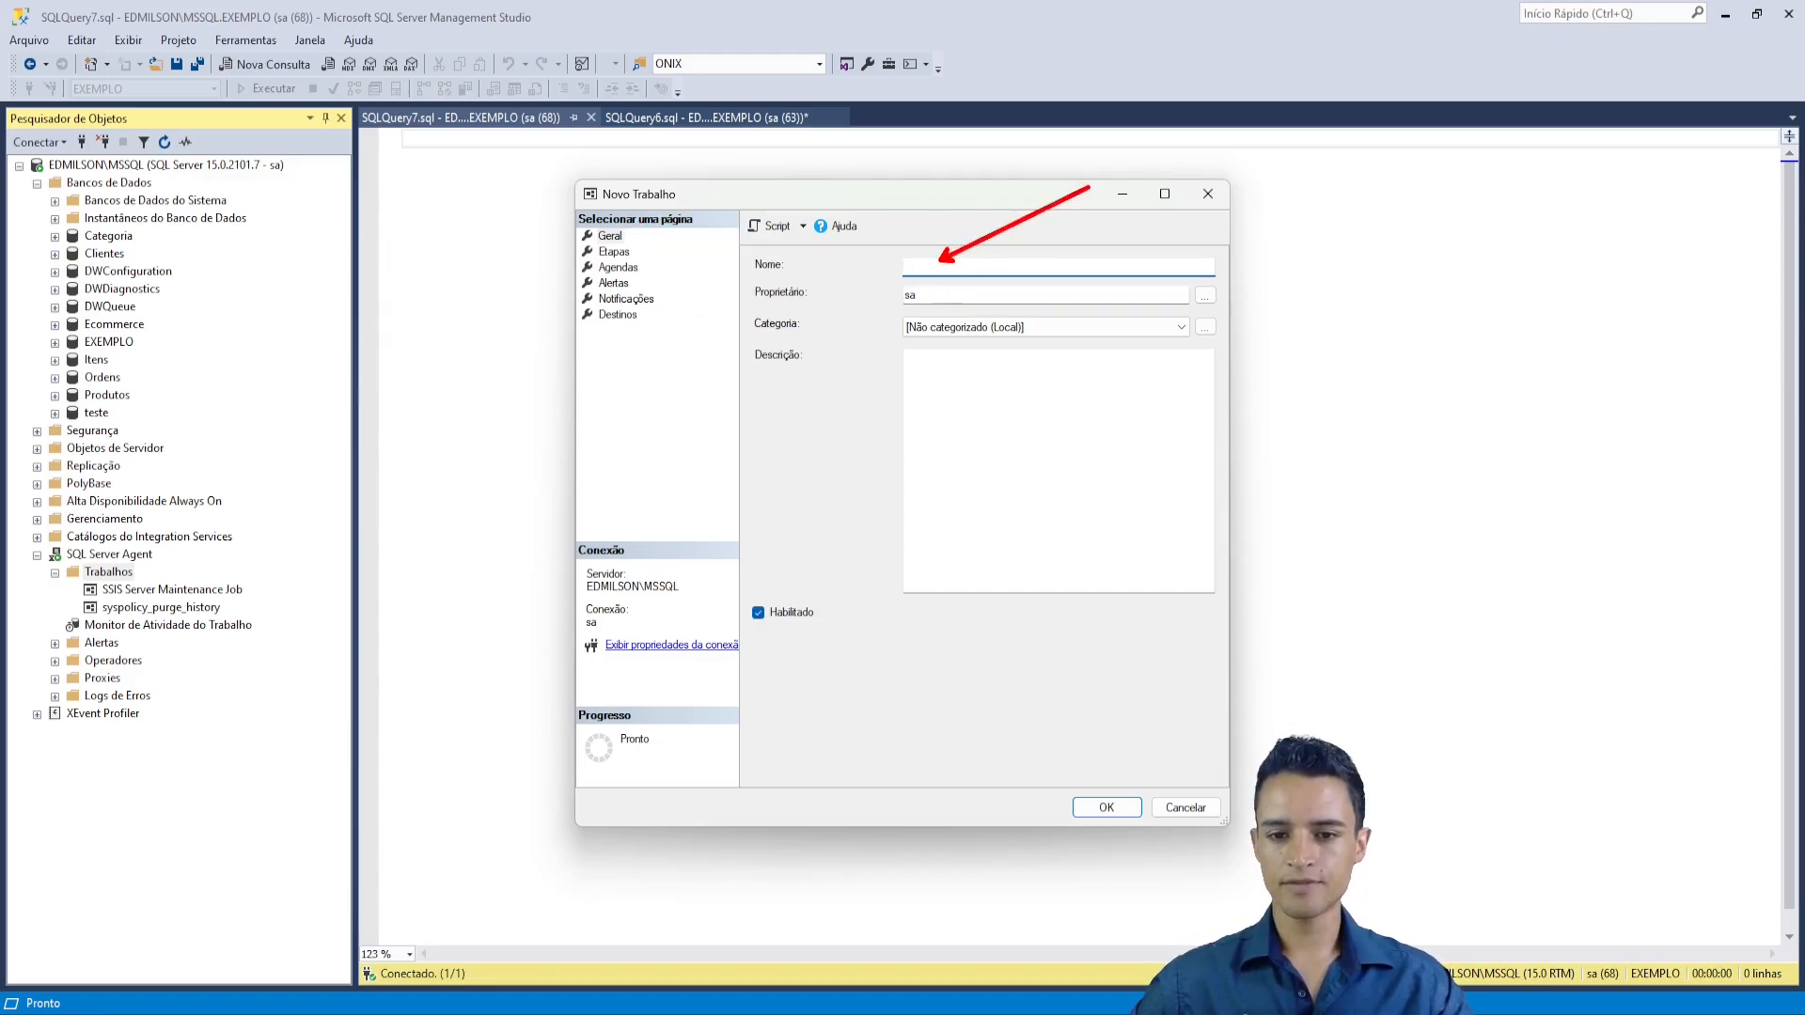
key("Escape")
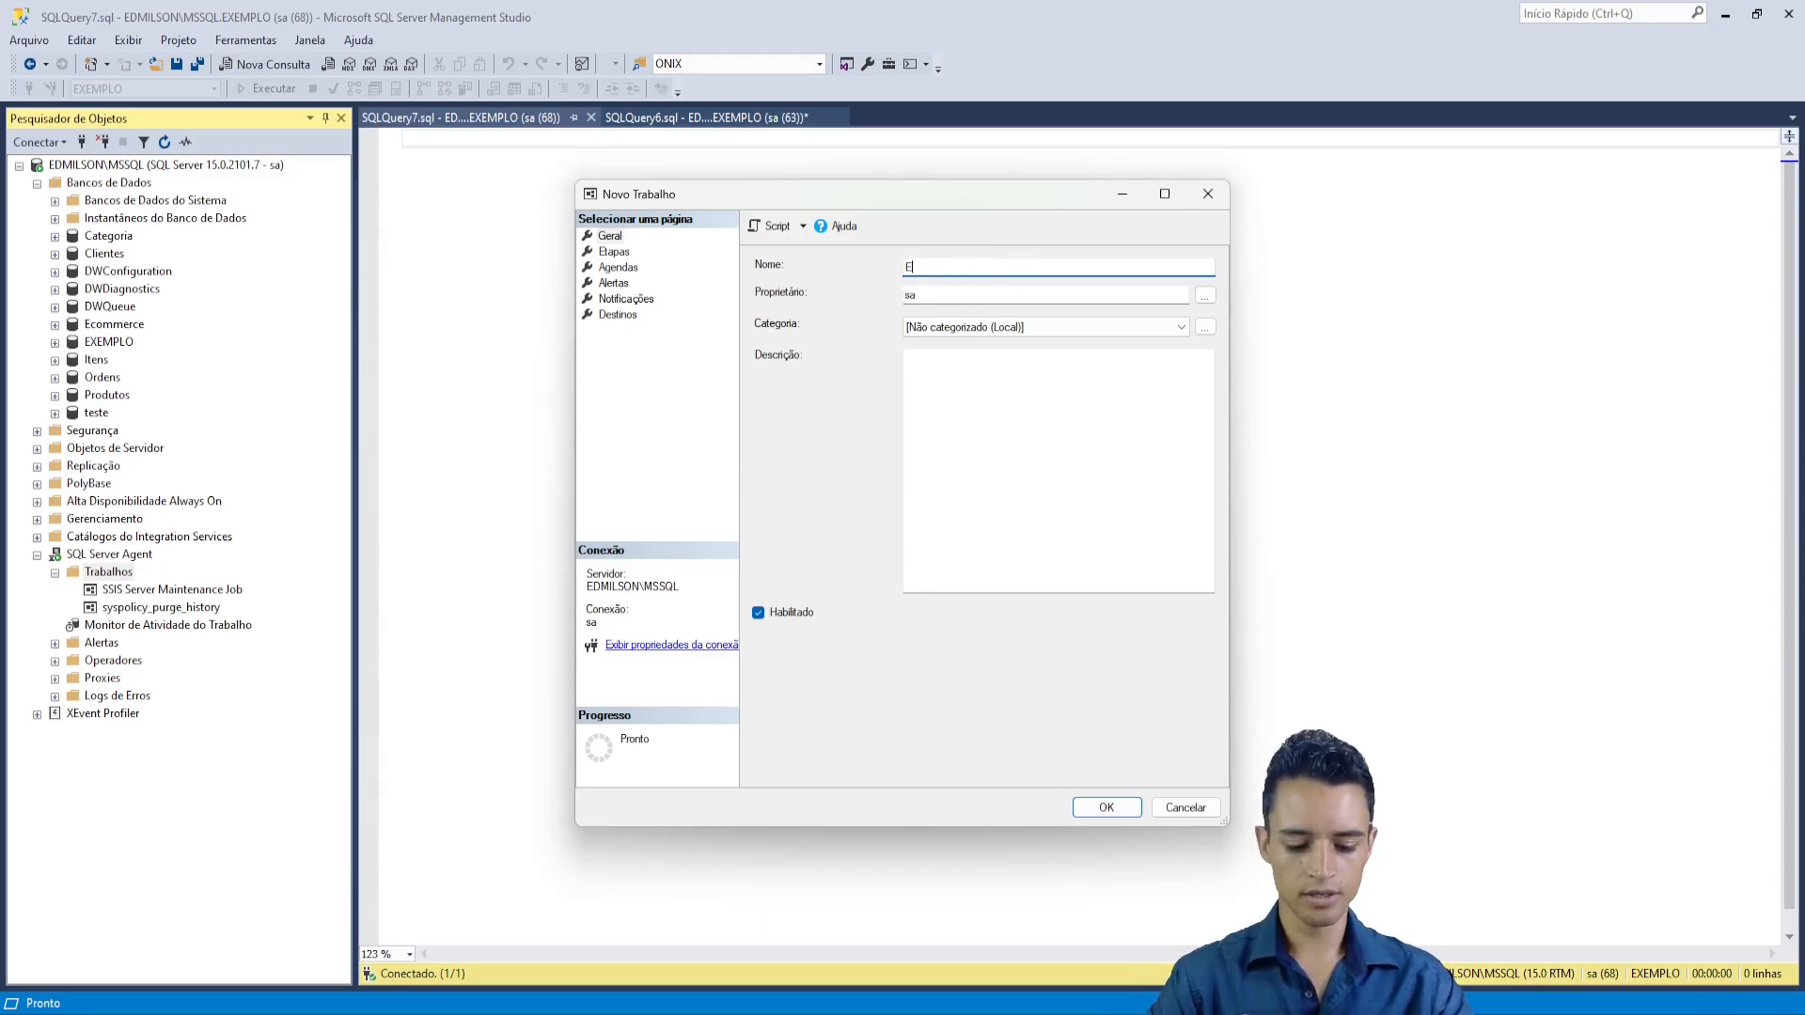
type("xecuta teste")
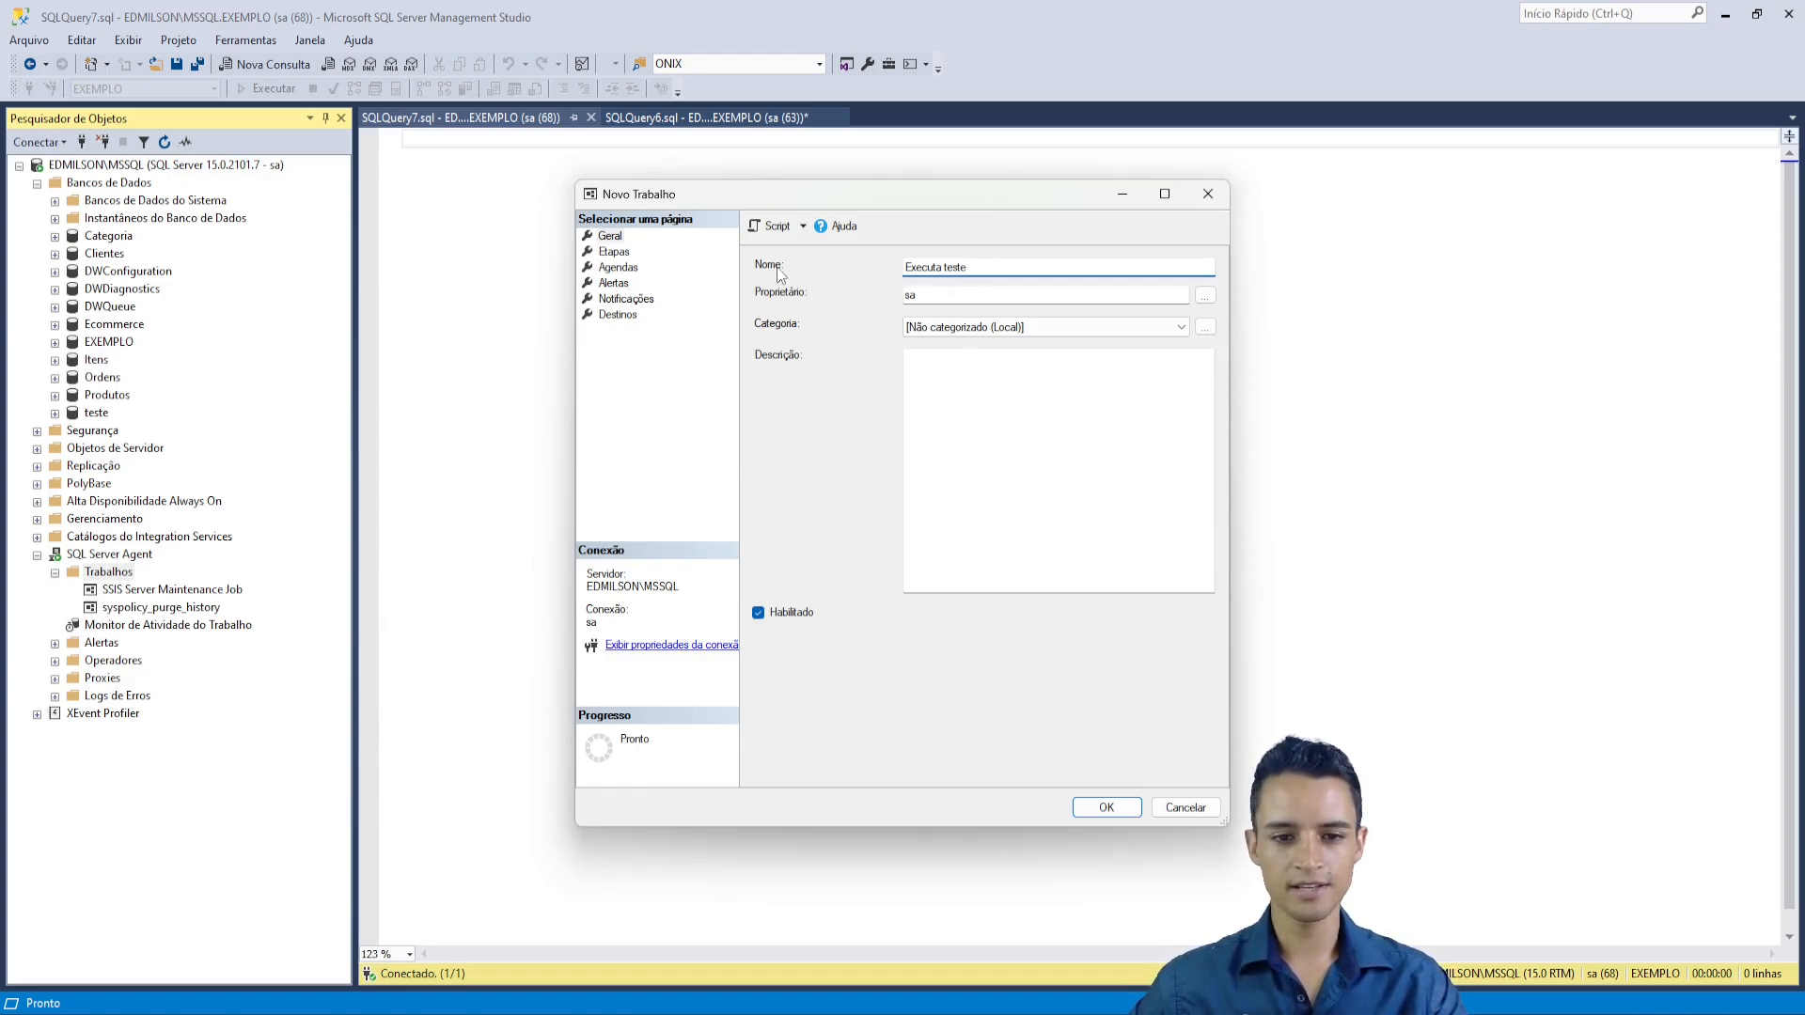
- Add a new step to the job and name it "Executa 19unpiv"
left_click(612, 252)
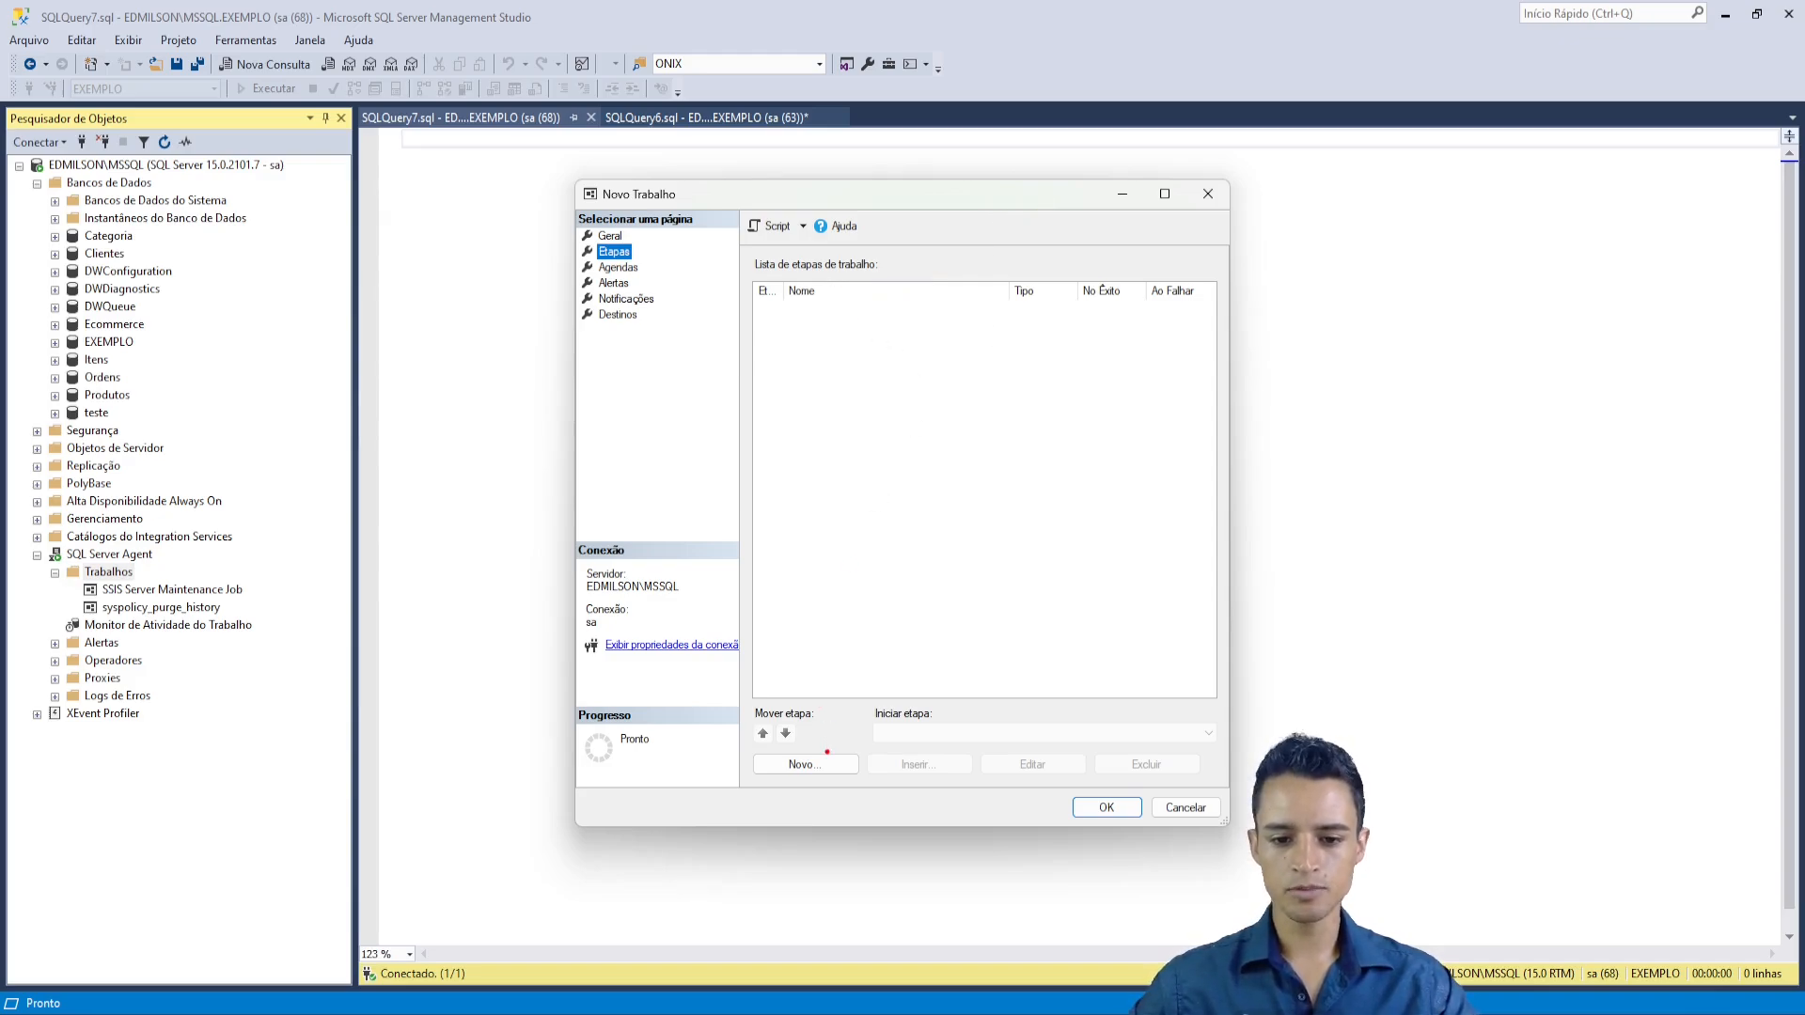
left_click(829, 757)
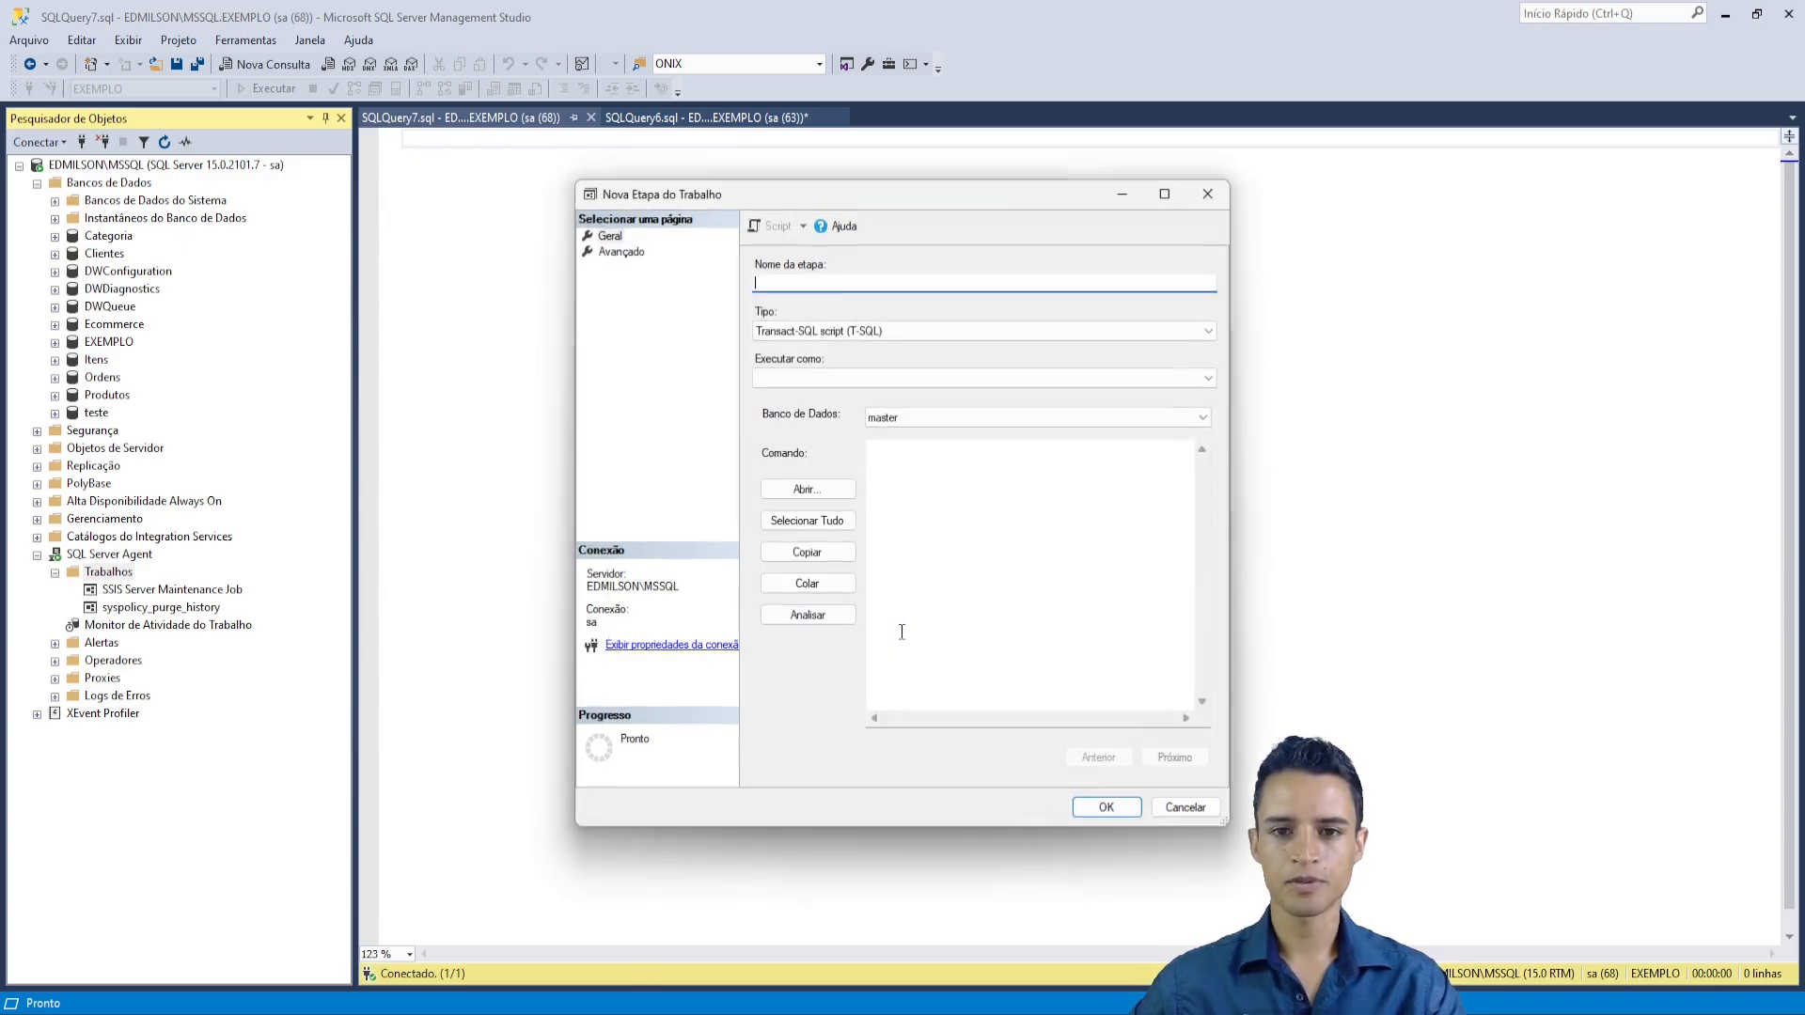
mouse_move(887, 193)
left_mouse_down()
mouse_move(1318, 232)
mouse_move(875, 212)
mouse_move(897, 201)
left_mouse_up()
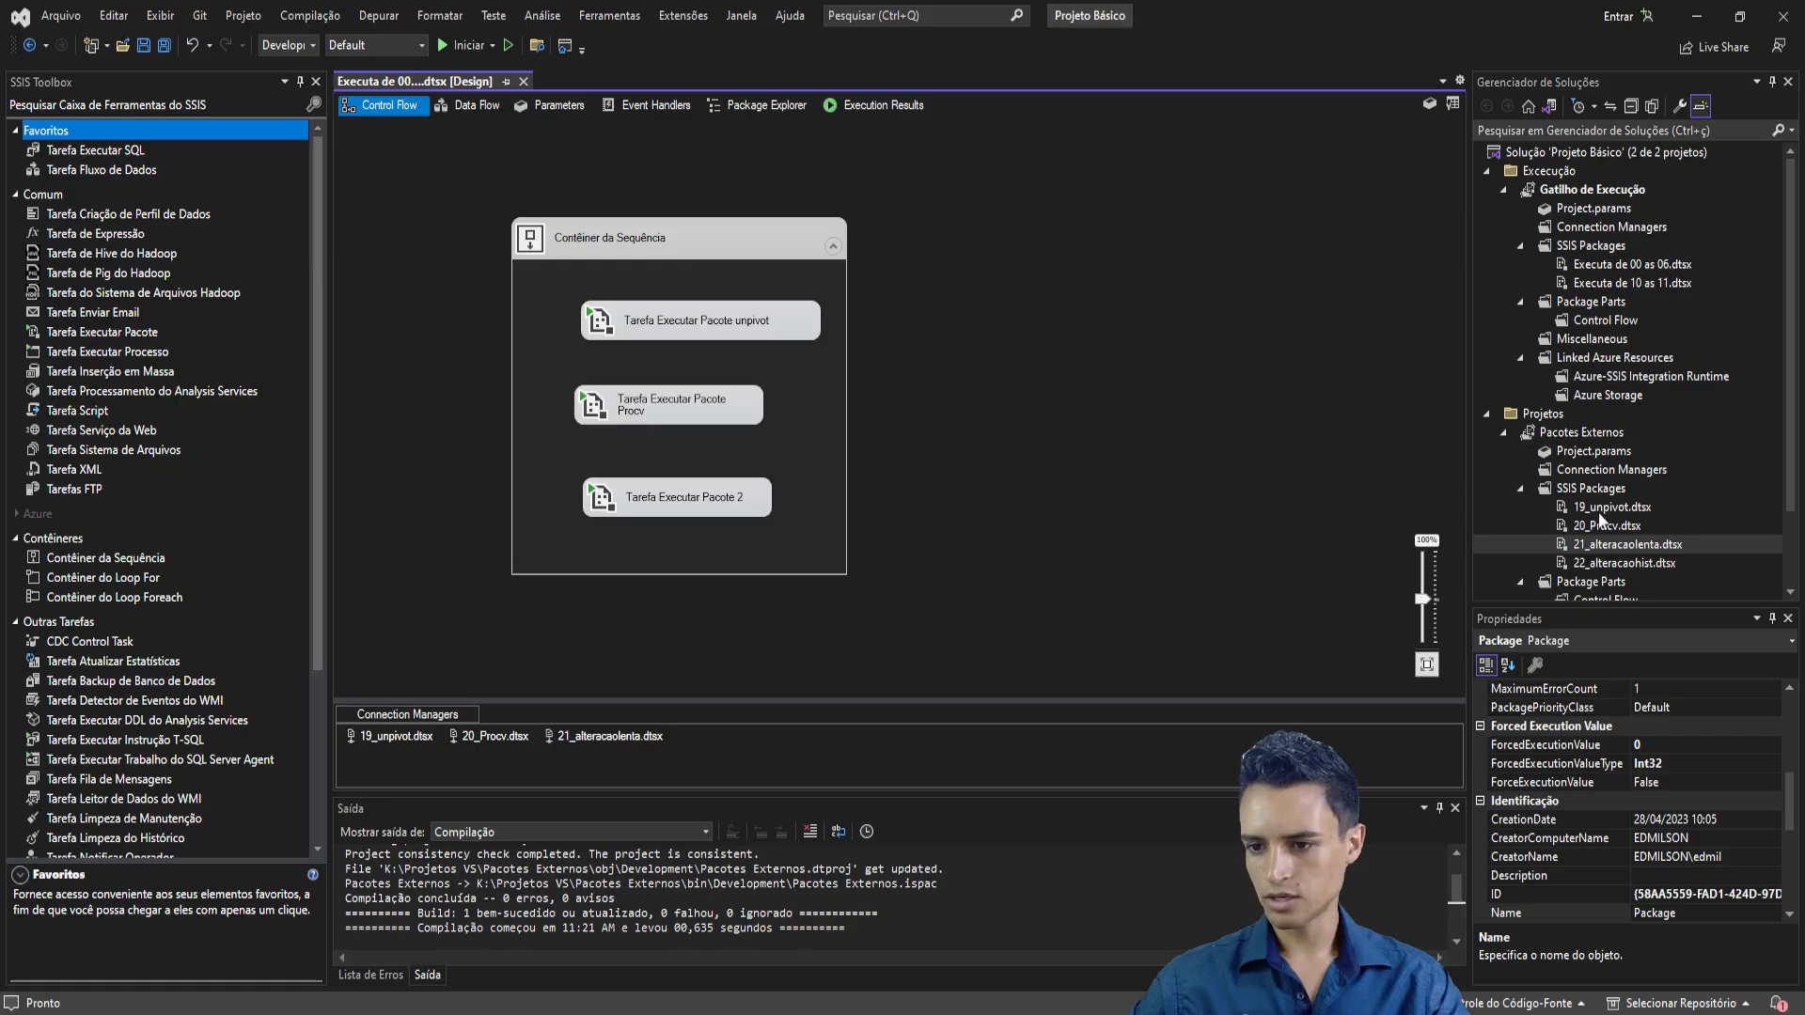
key("alt+Tab")
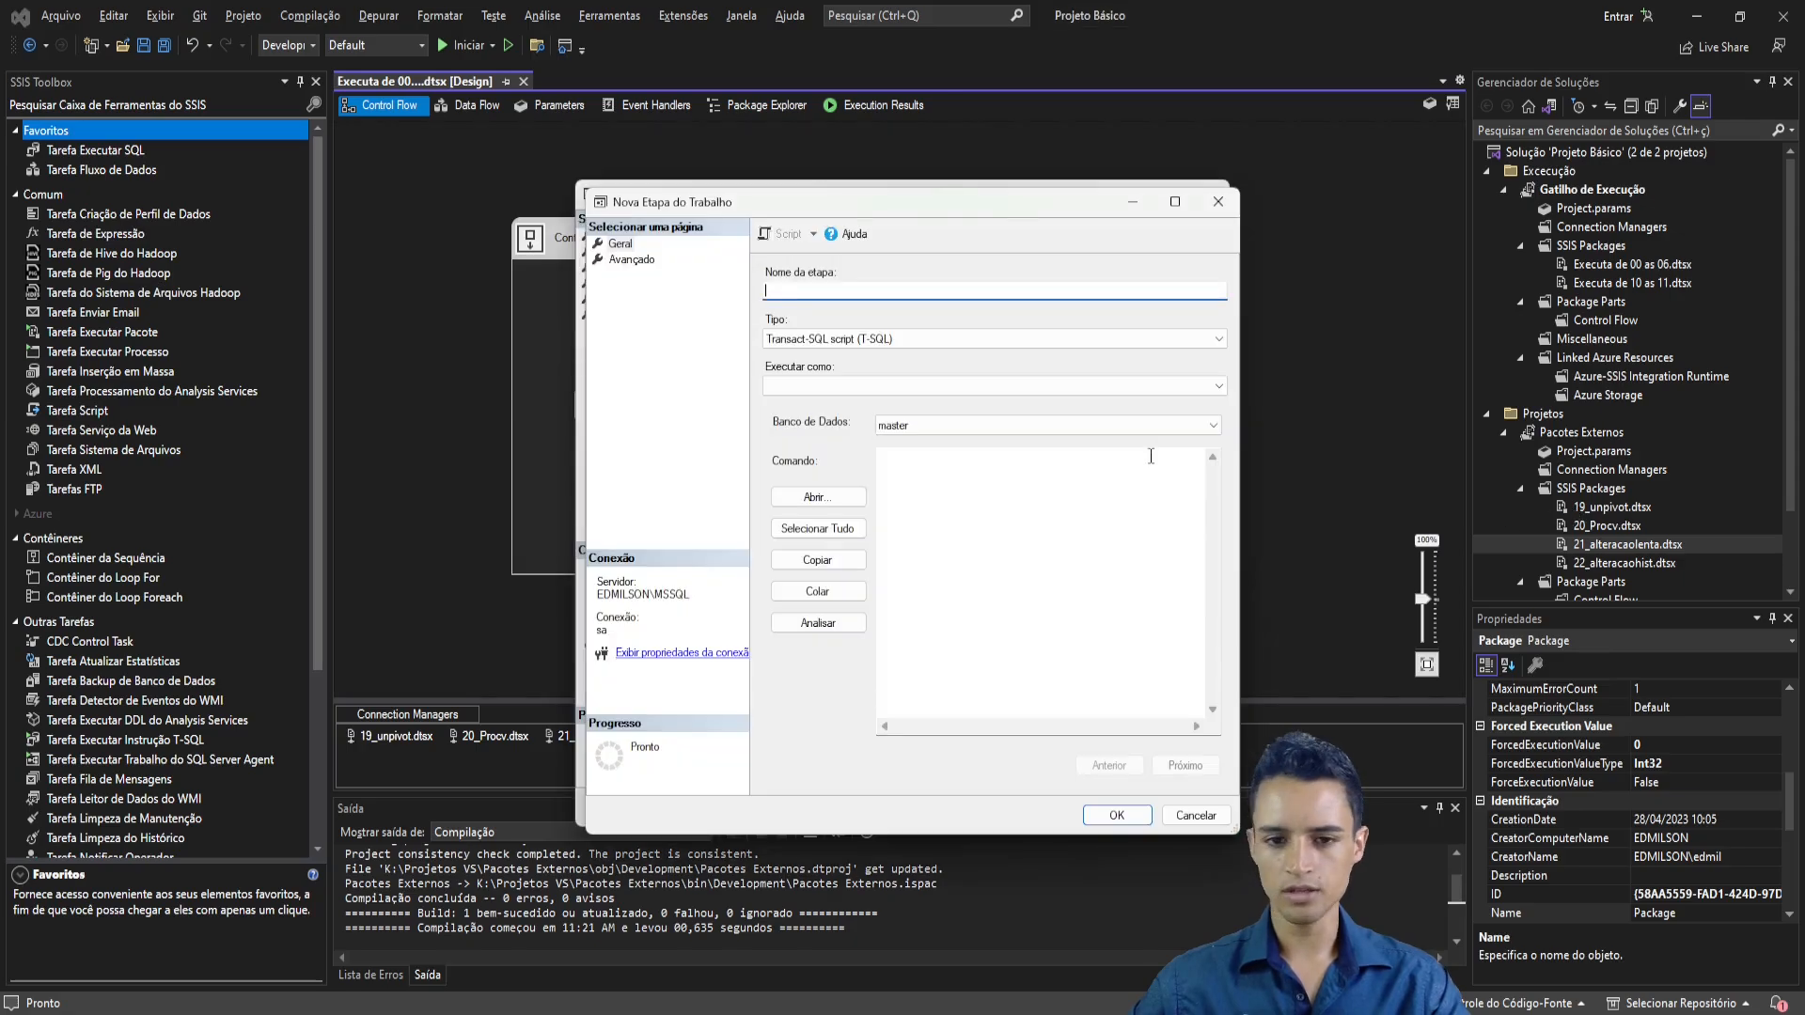
key("alt+Tab")
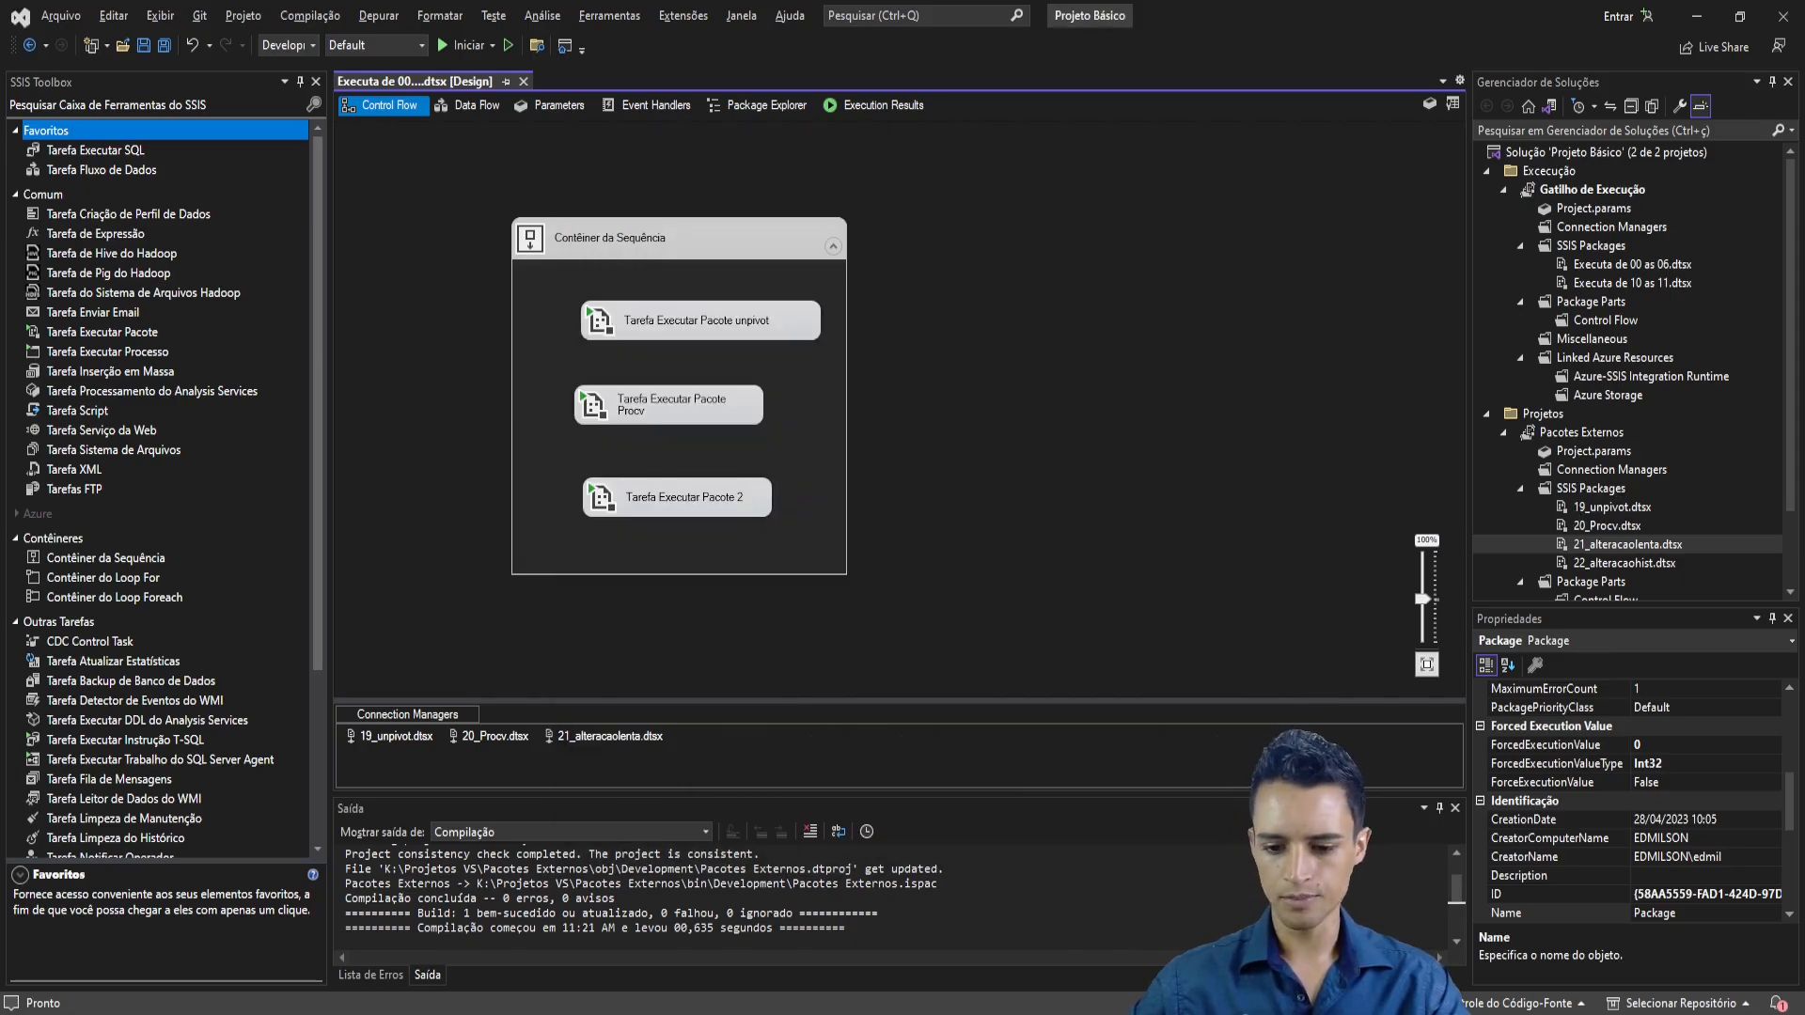
key("alt+Tab")
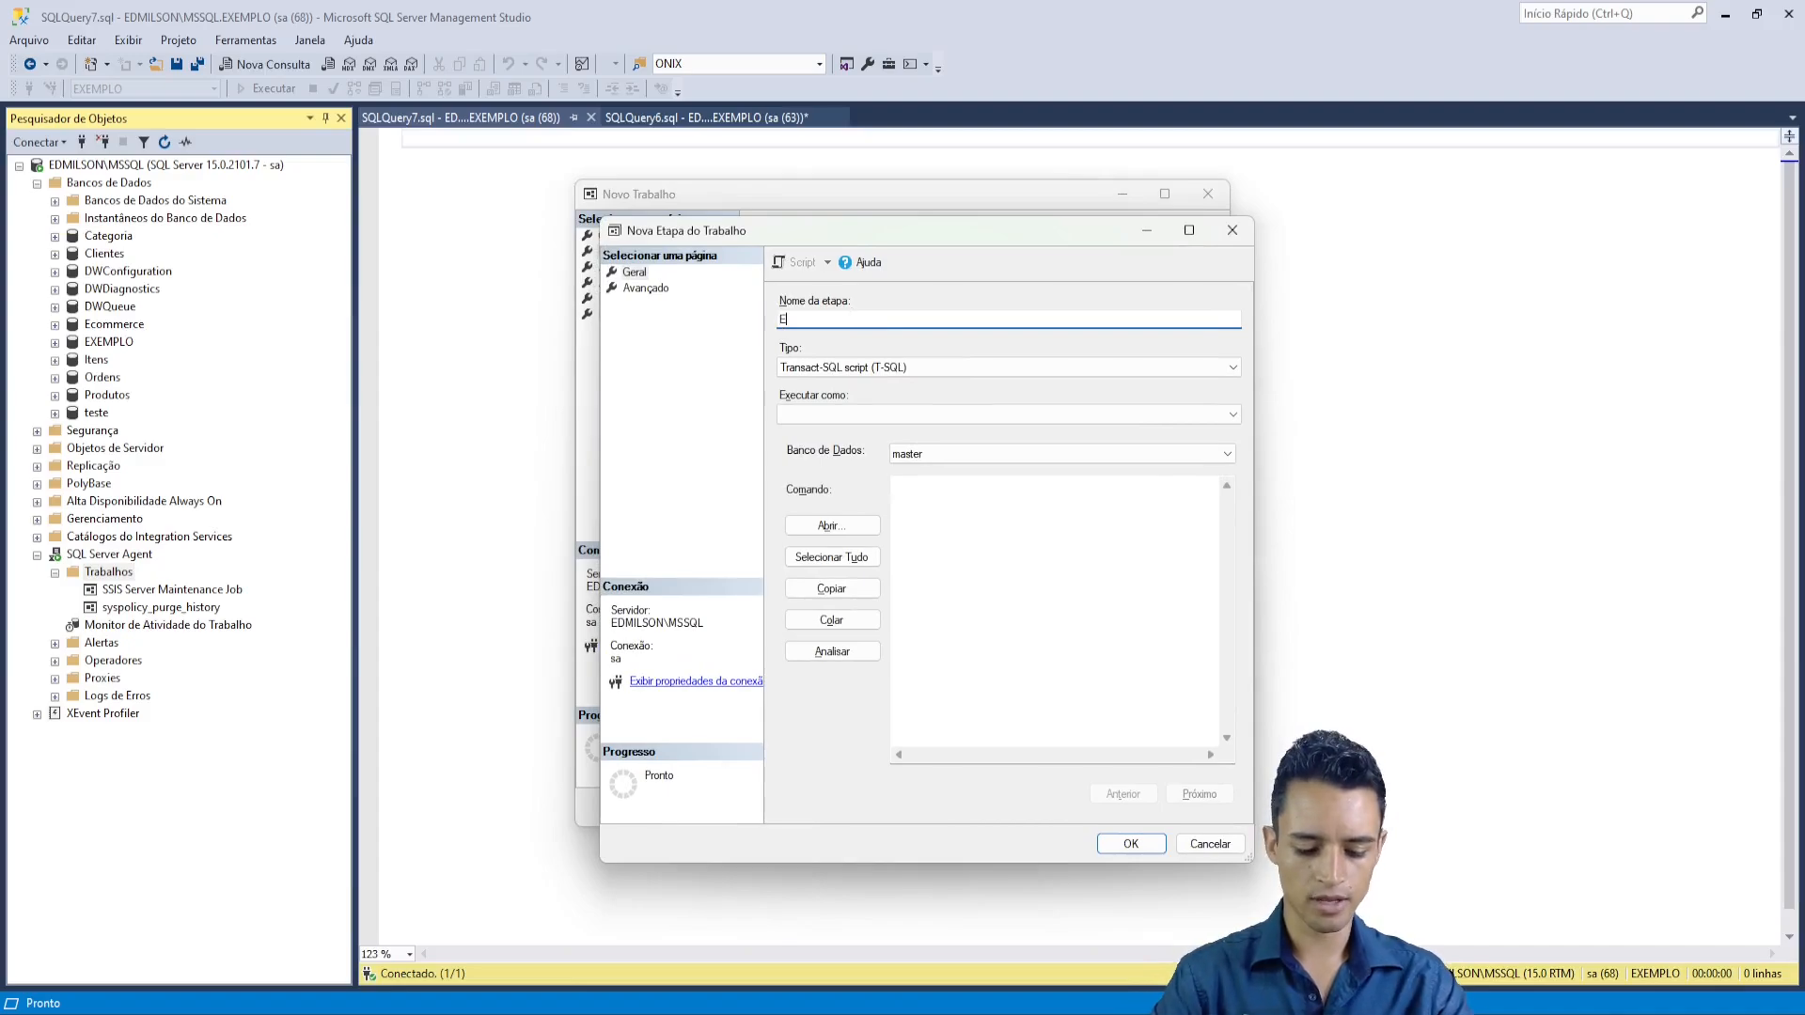
type("xecuta 1")
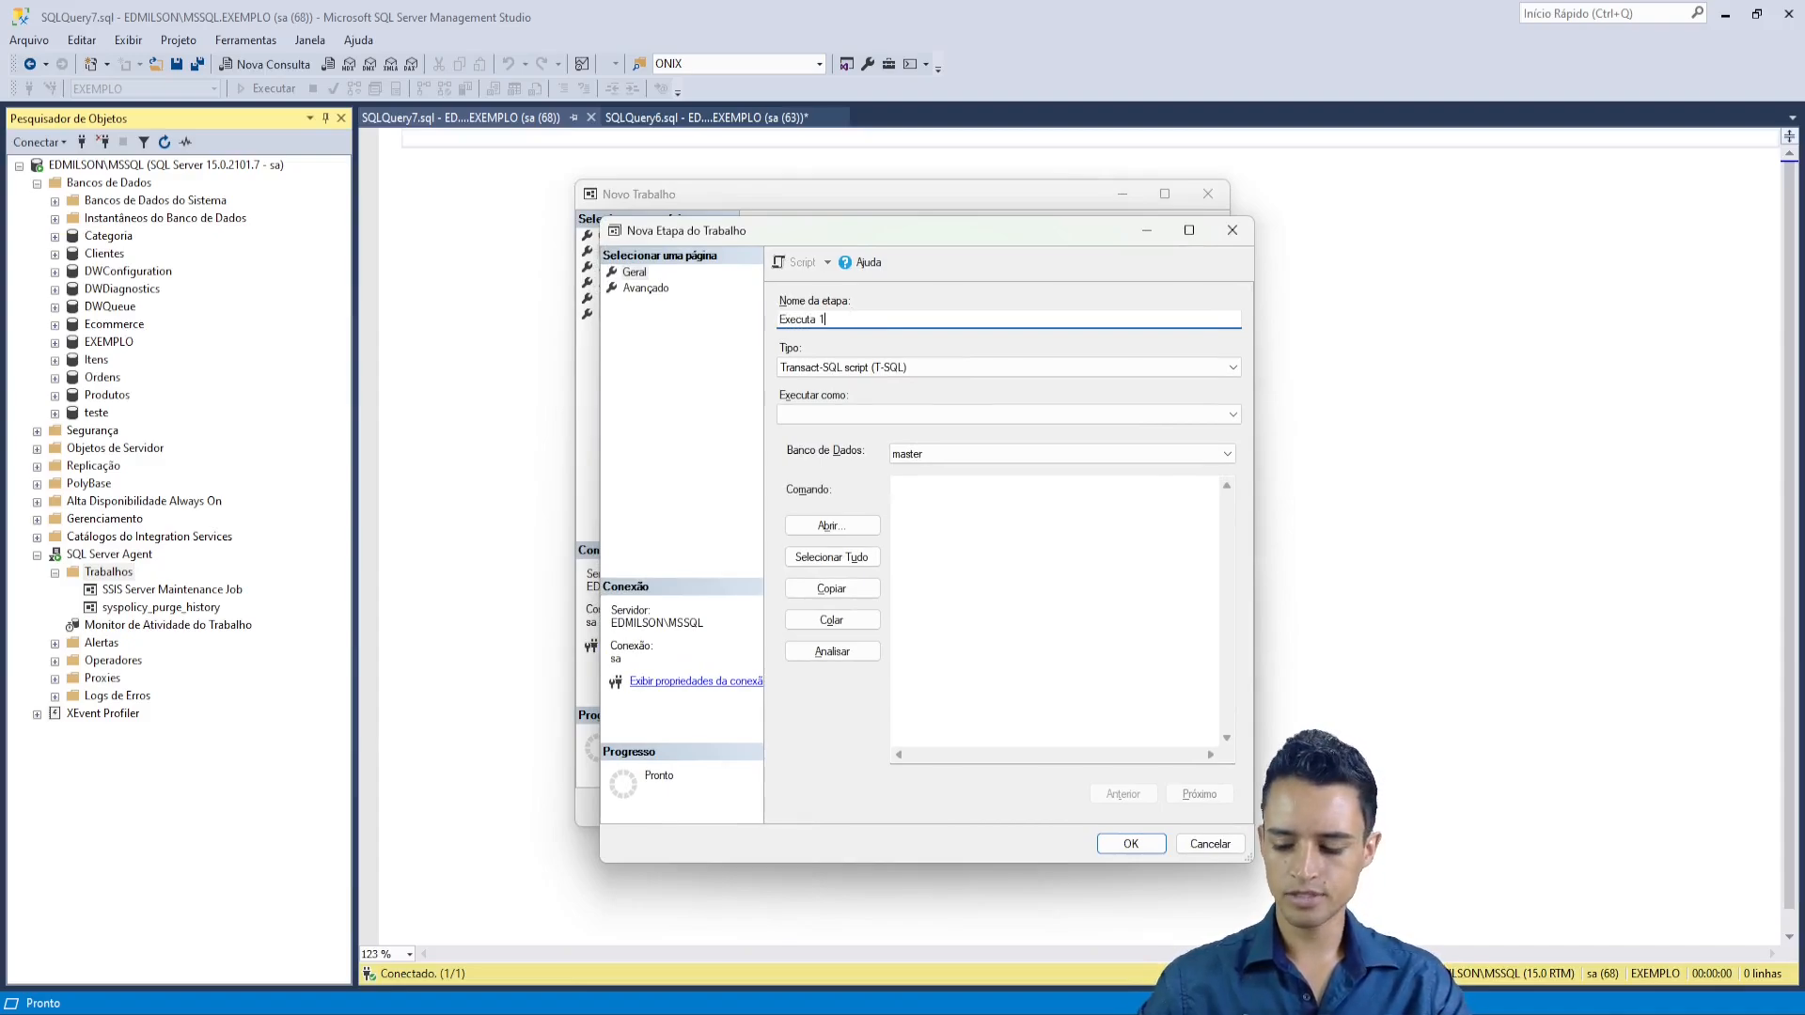
type("9unpiv")
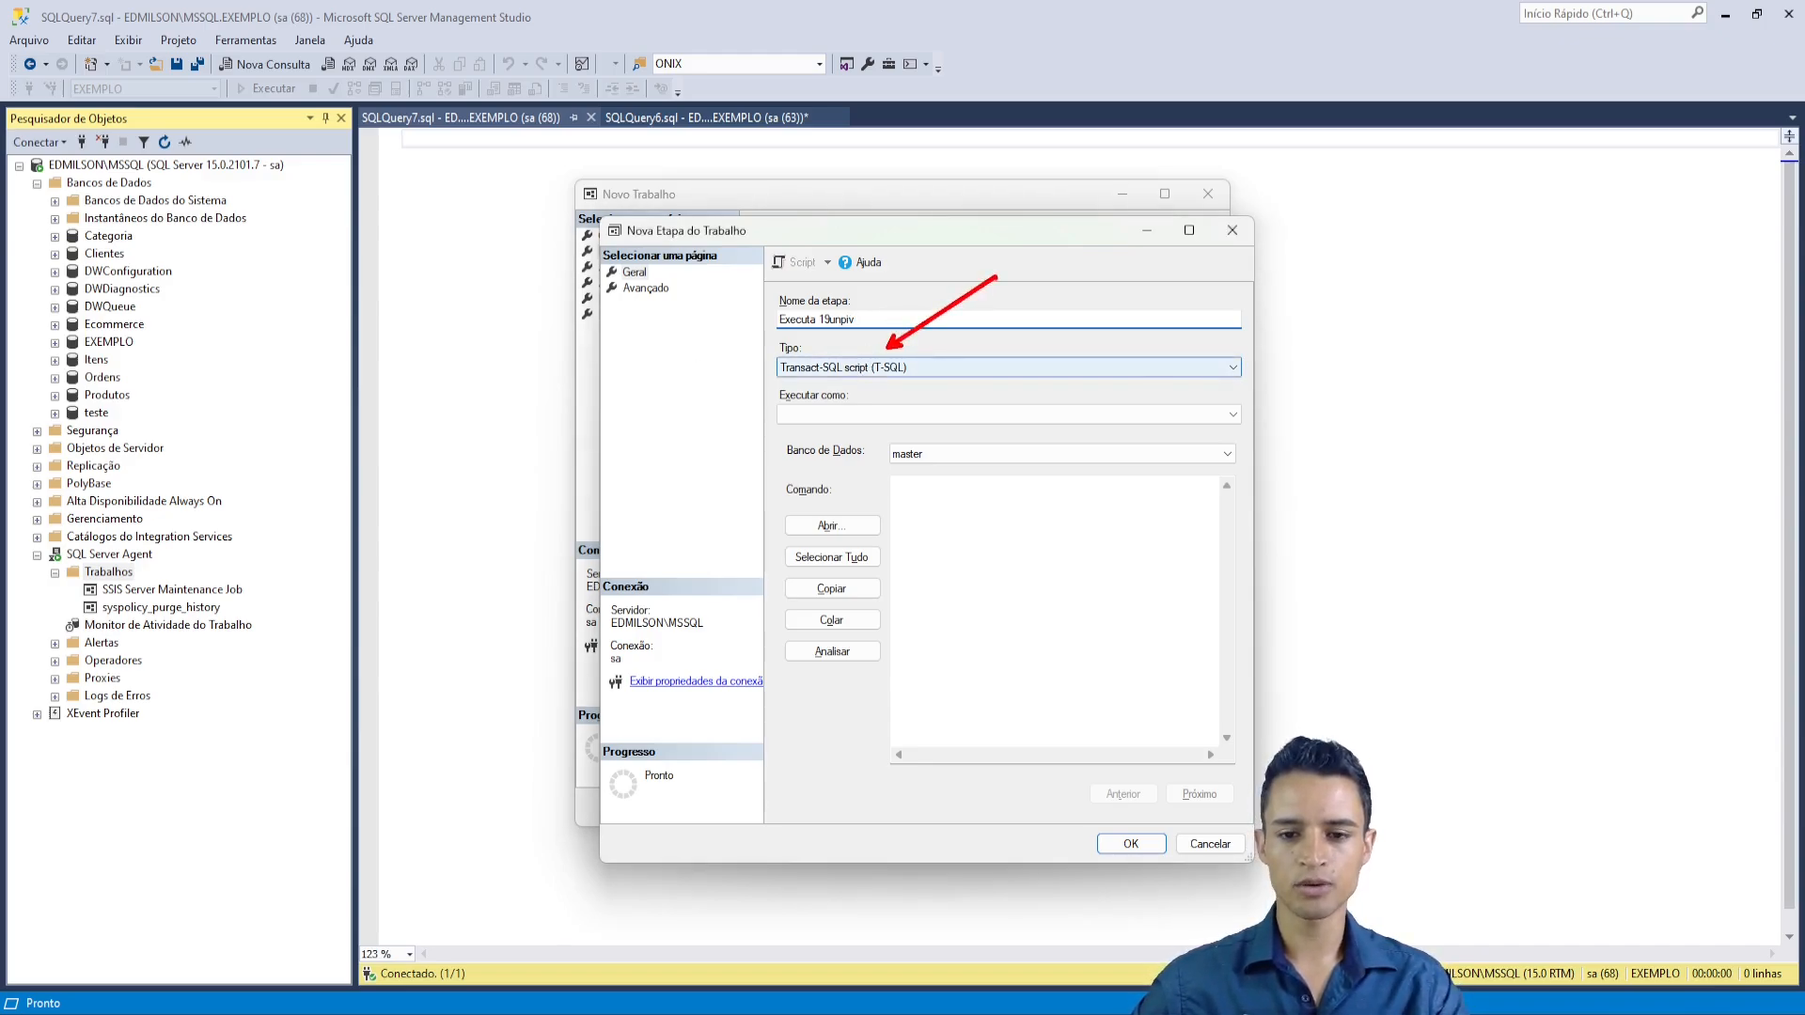
- Set the job step's type to SQL Server Integration Services Package
left_click(1234, 367)
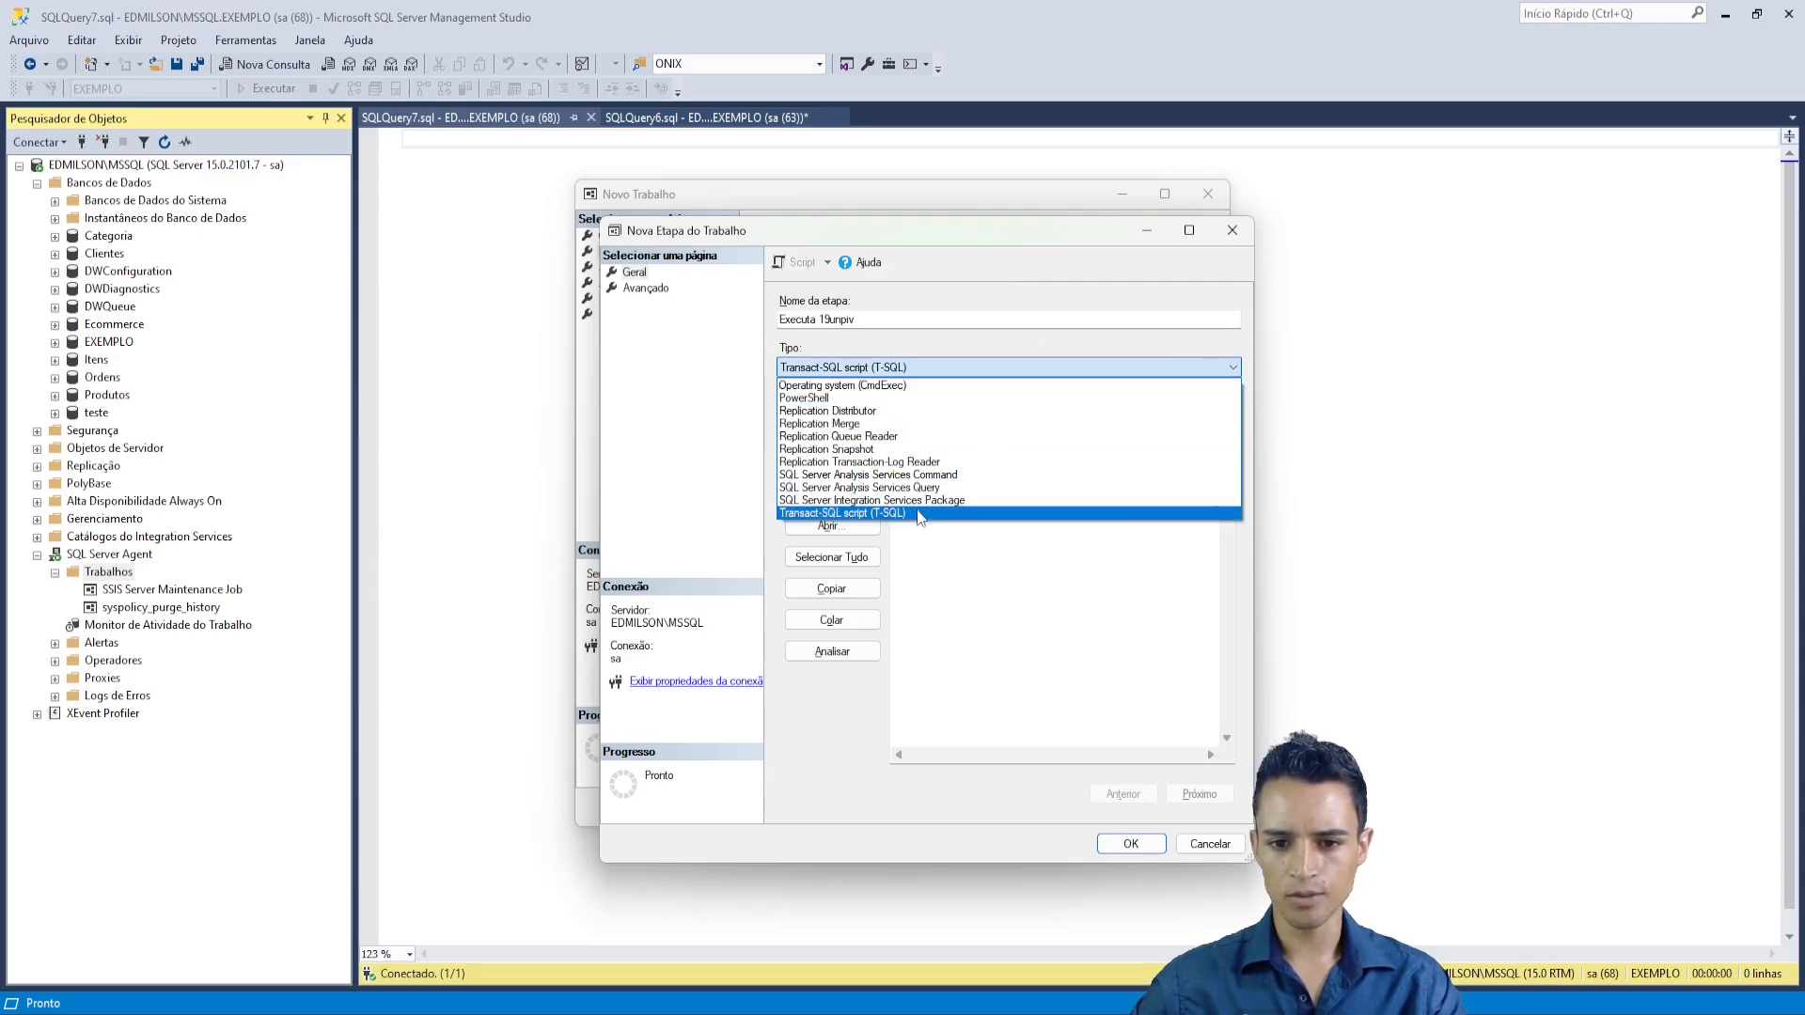
left_click(792, 501)
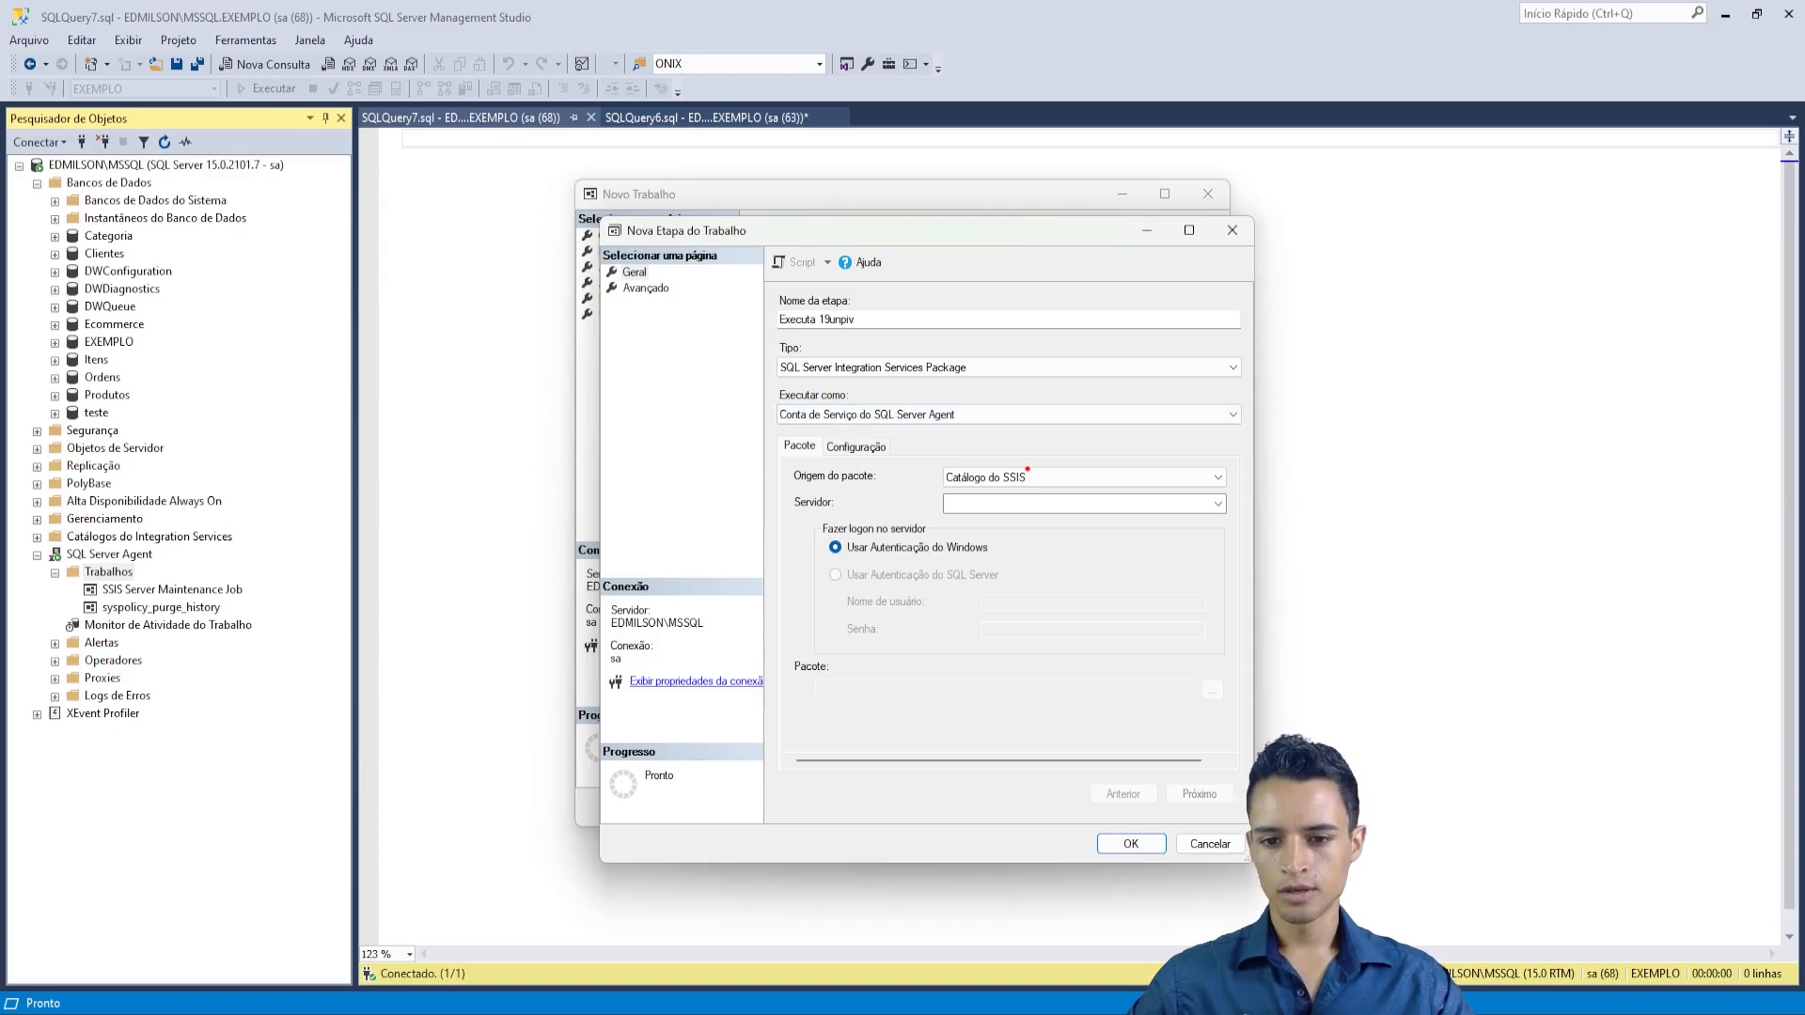
left_click_drag(1025, 470, 1221, 380)
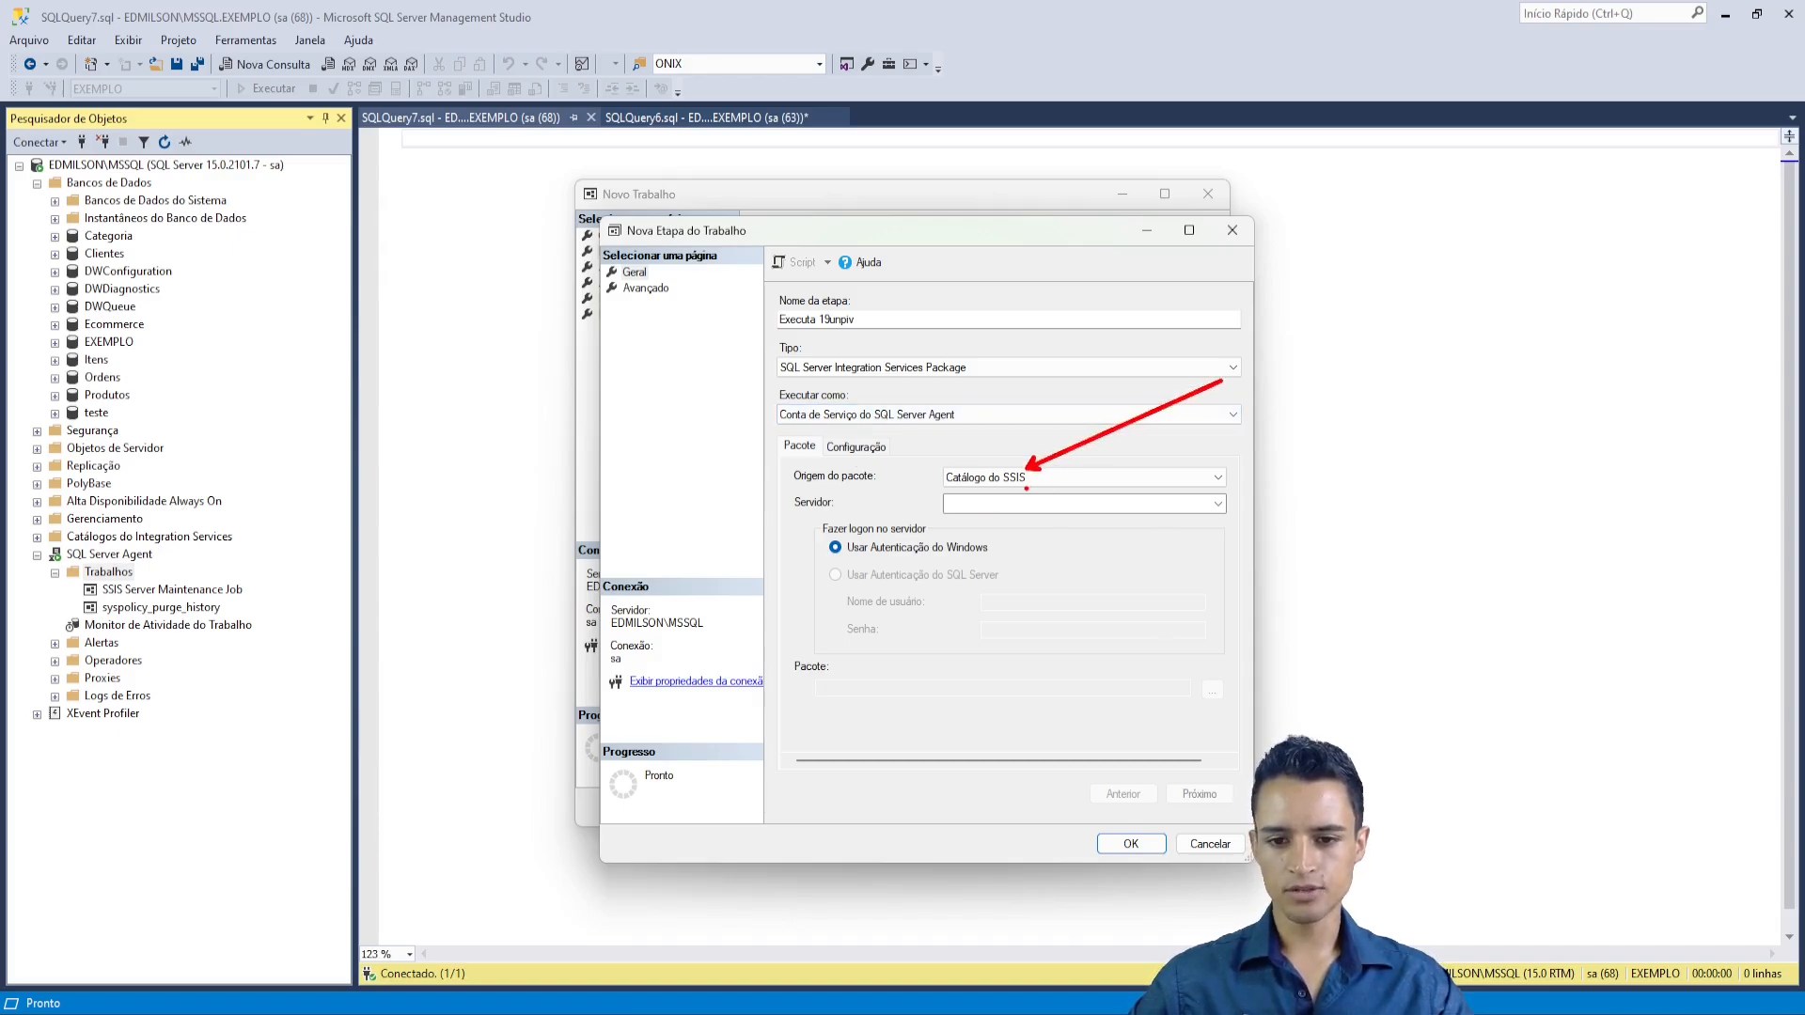
mouse_move(185, 530)
left_mouse_down()
mouse_move(302, 506)
mouse_move(411, 410)
left_mouse_up()
key("Escape")
- Set the package's server to the connected MSSQL instance, taking its name from the server connection details
left_click(1219, 505)
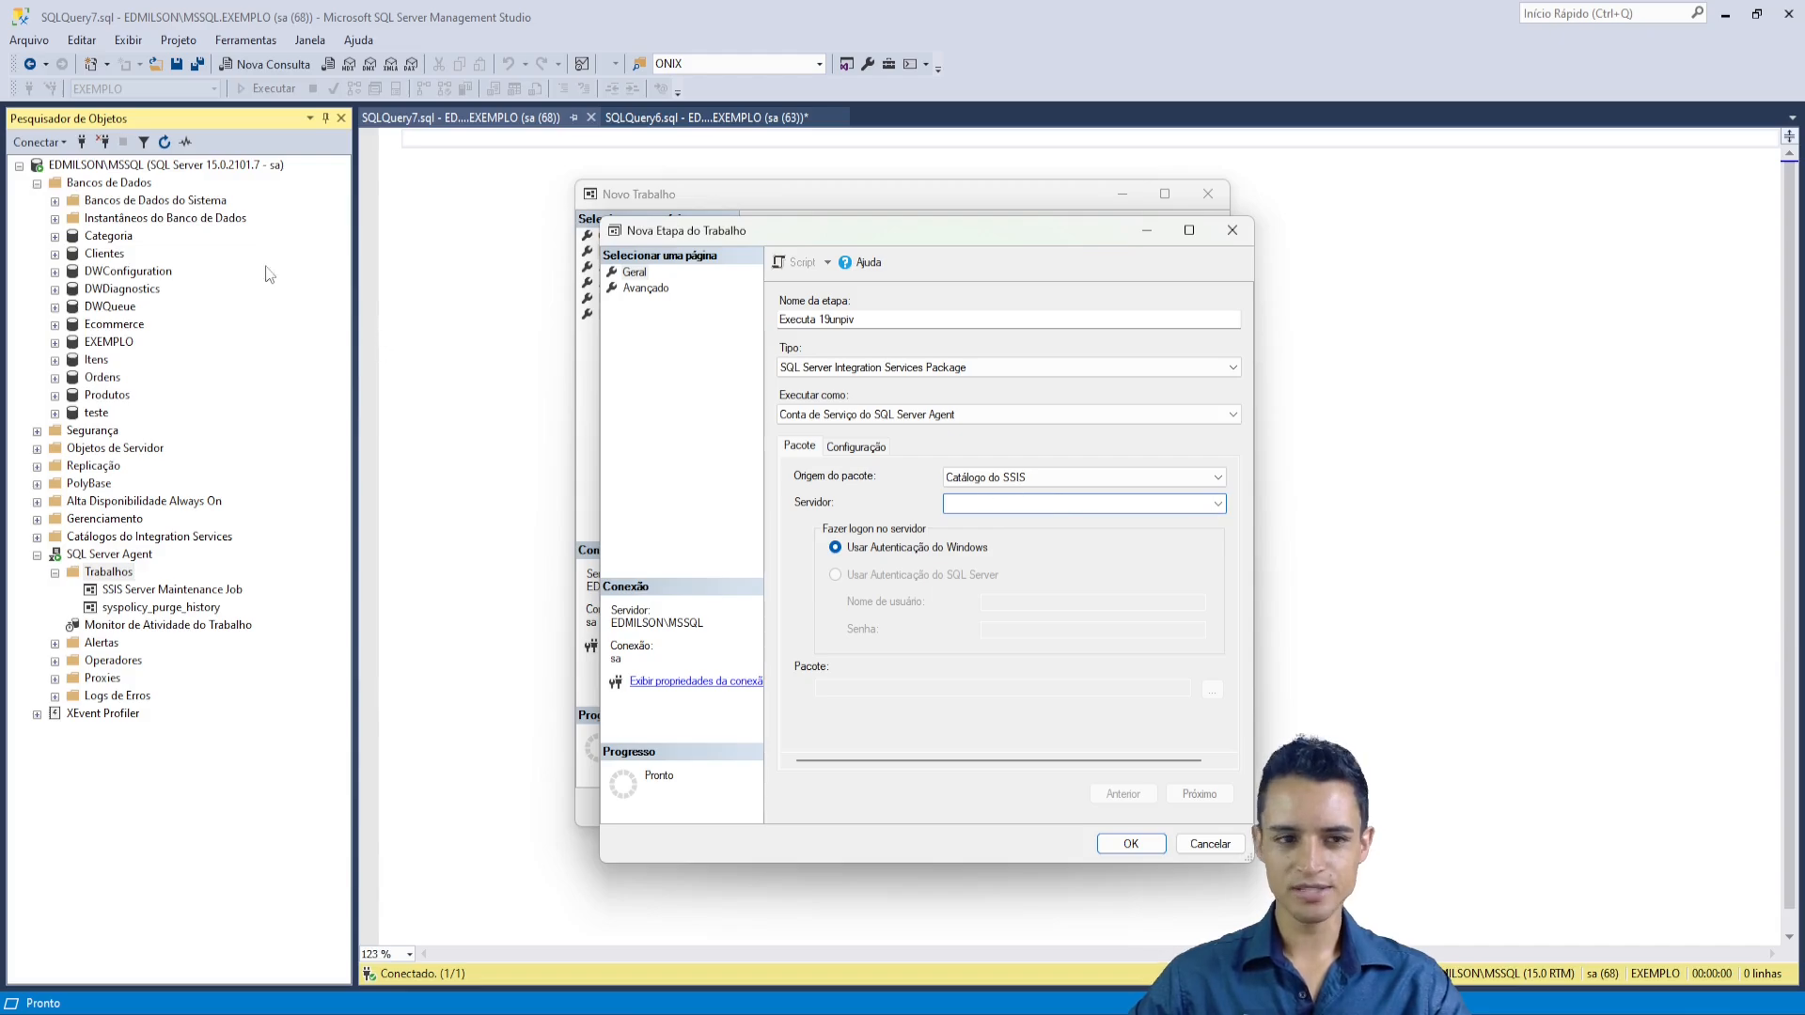
left_click(79, 144)
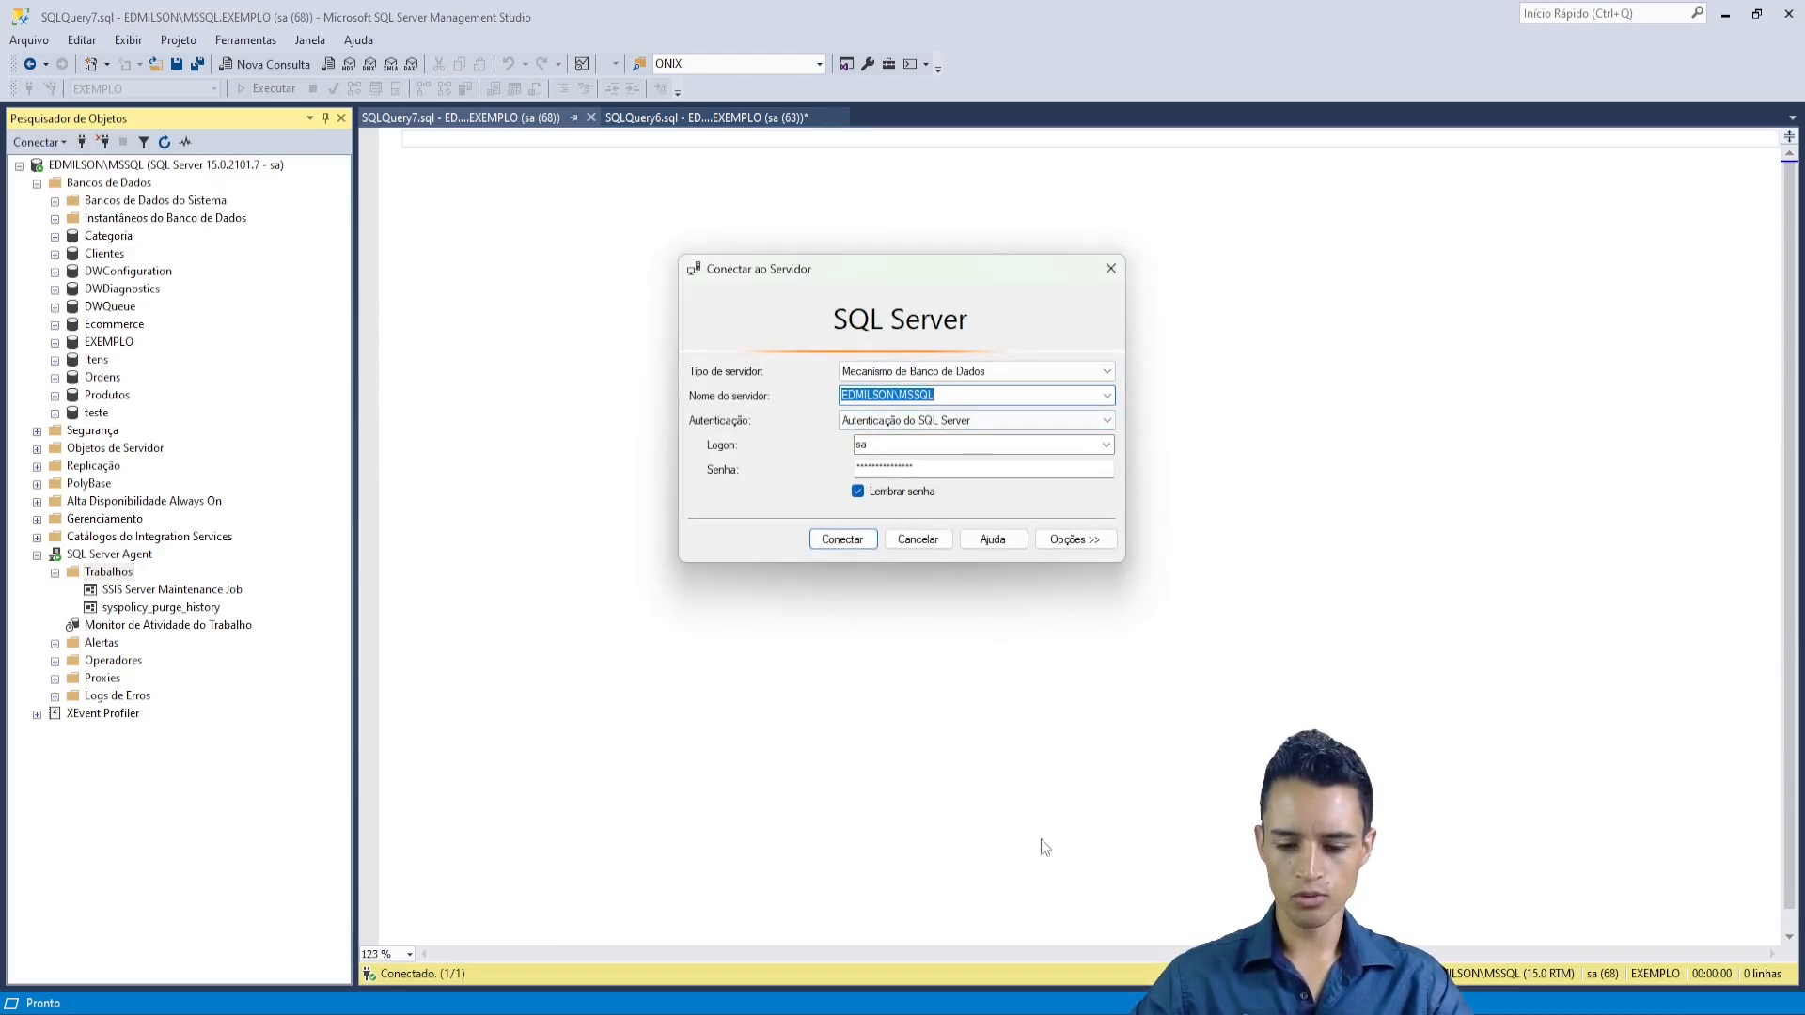
left_click(1152, 930)
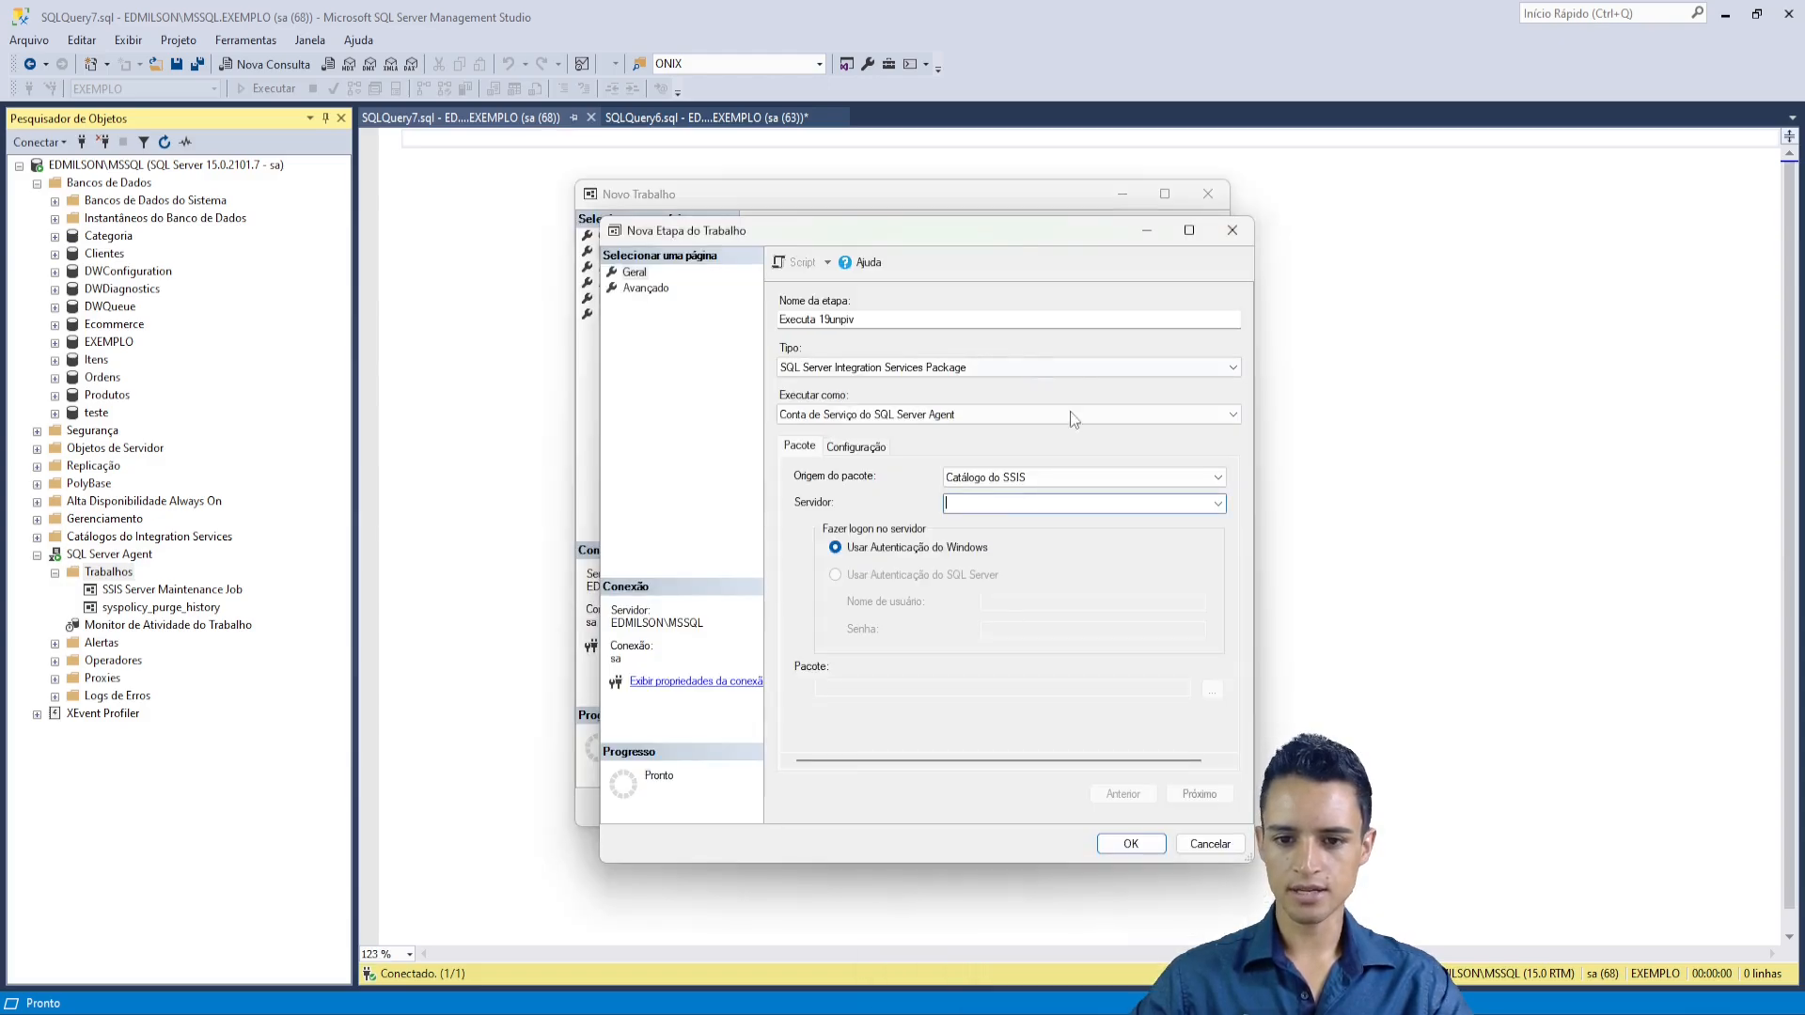
left_click(985, 506)
type("EDMILSON\\MSSQL")
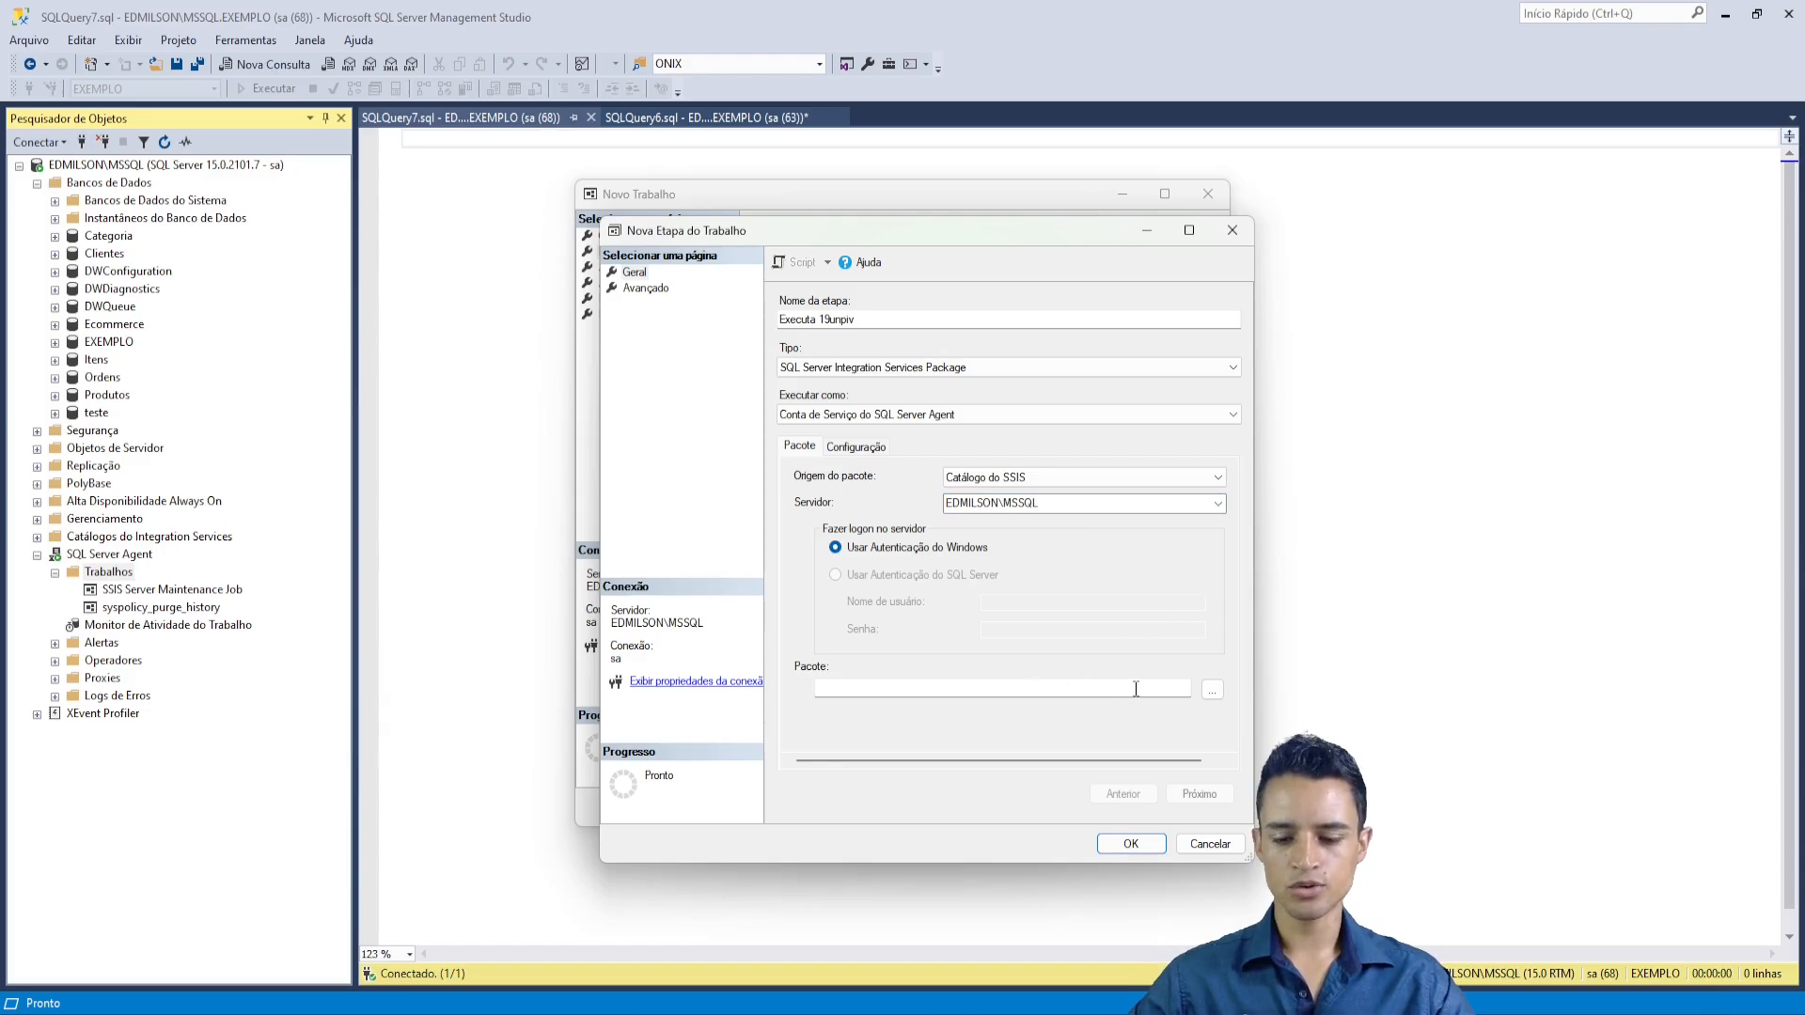
- Browse the Integration Services catalog for the step's package, expanding SSISDB and Aula1 down to the contents of Pacotes Externos
left_click(891, 693)
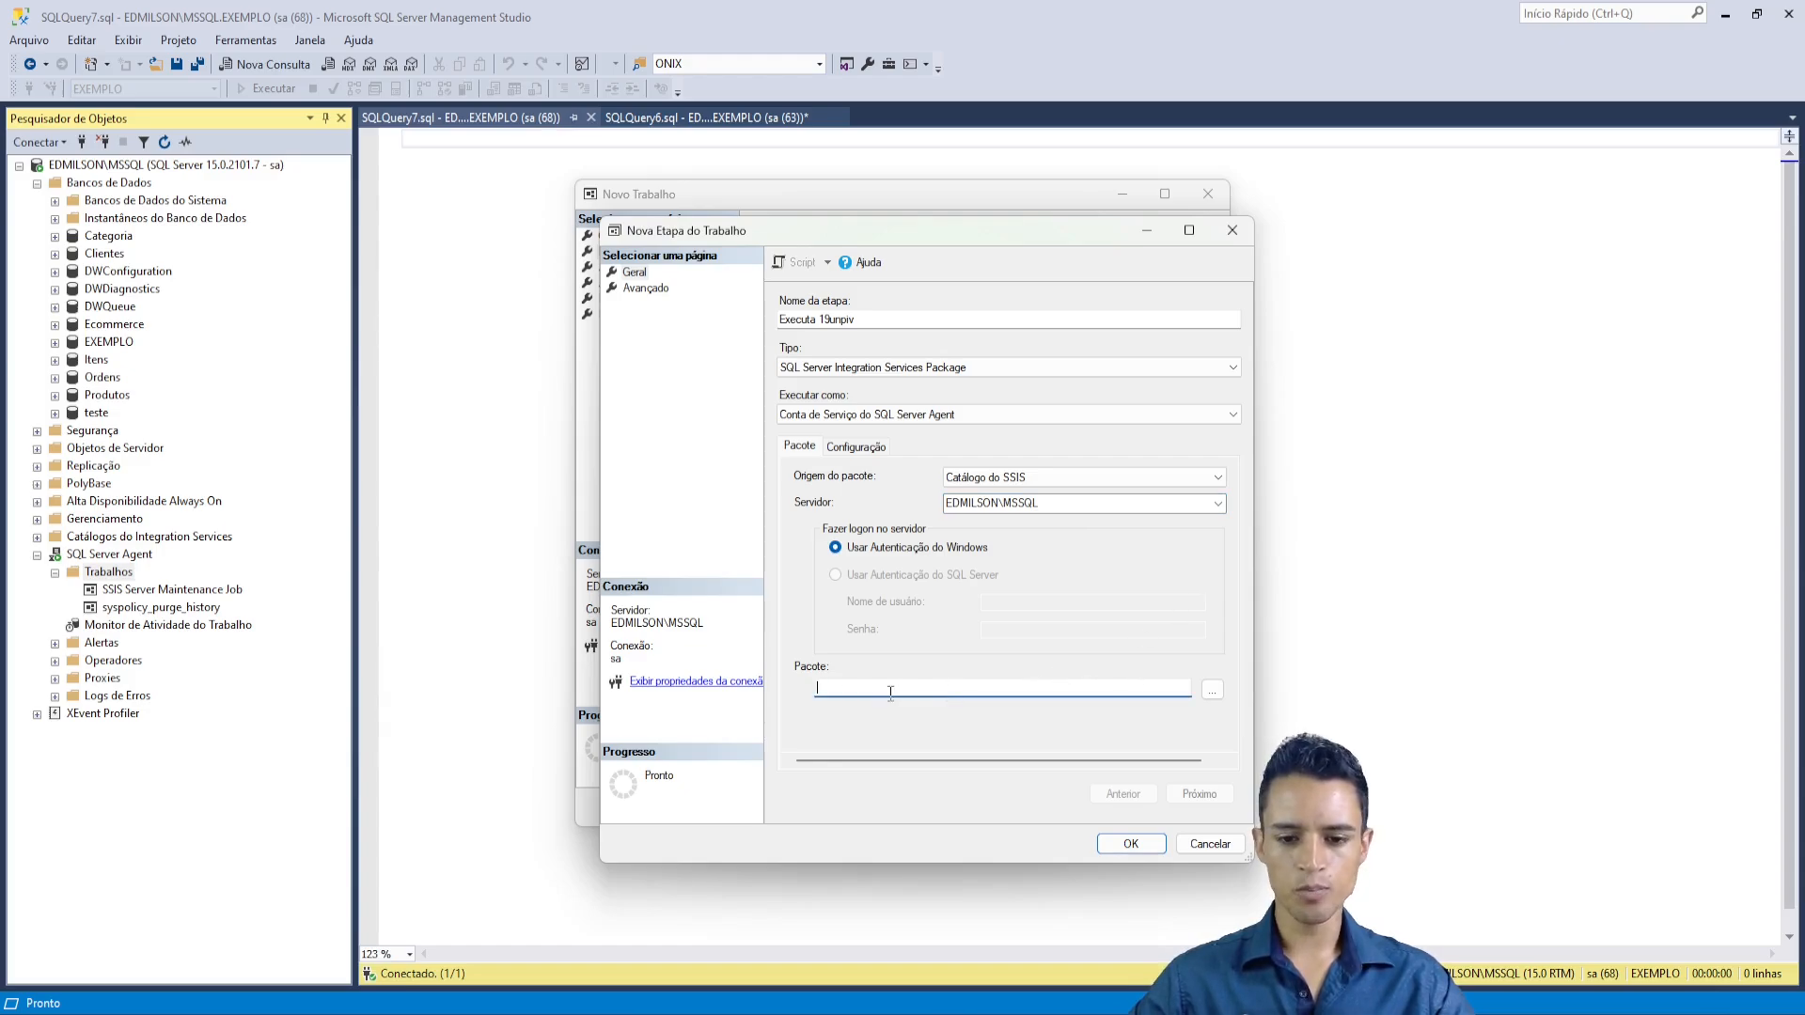
left_click(1211, 690)
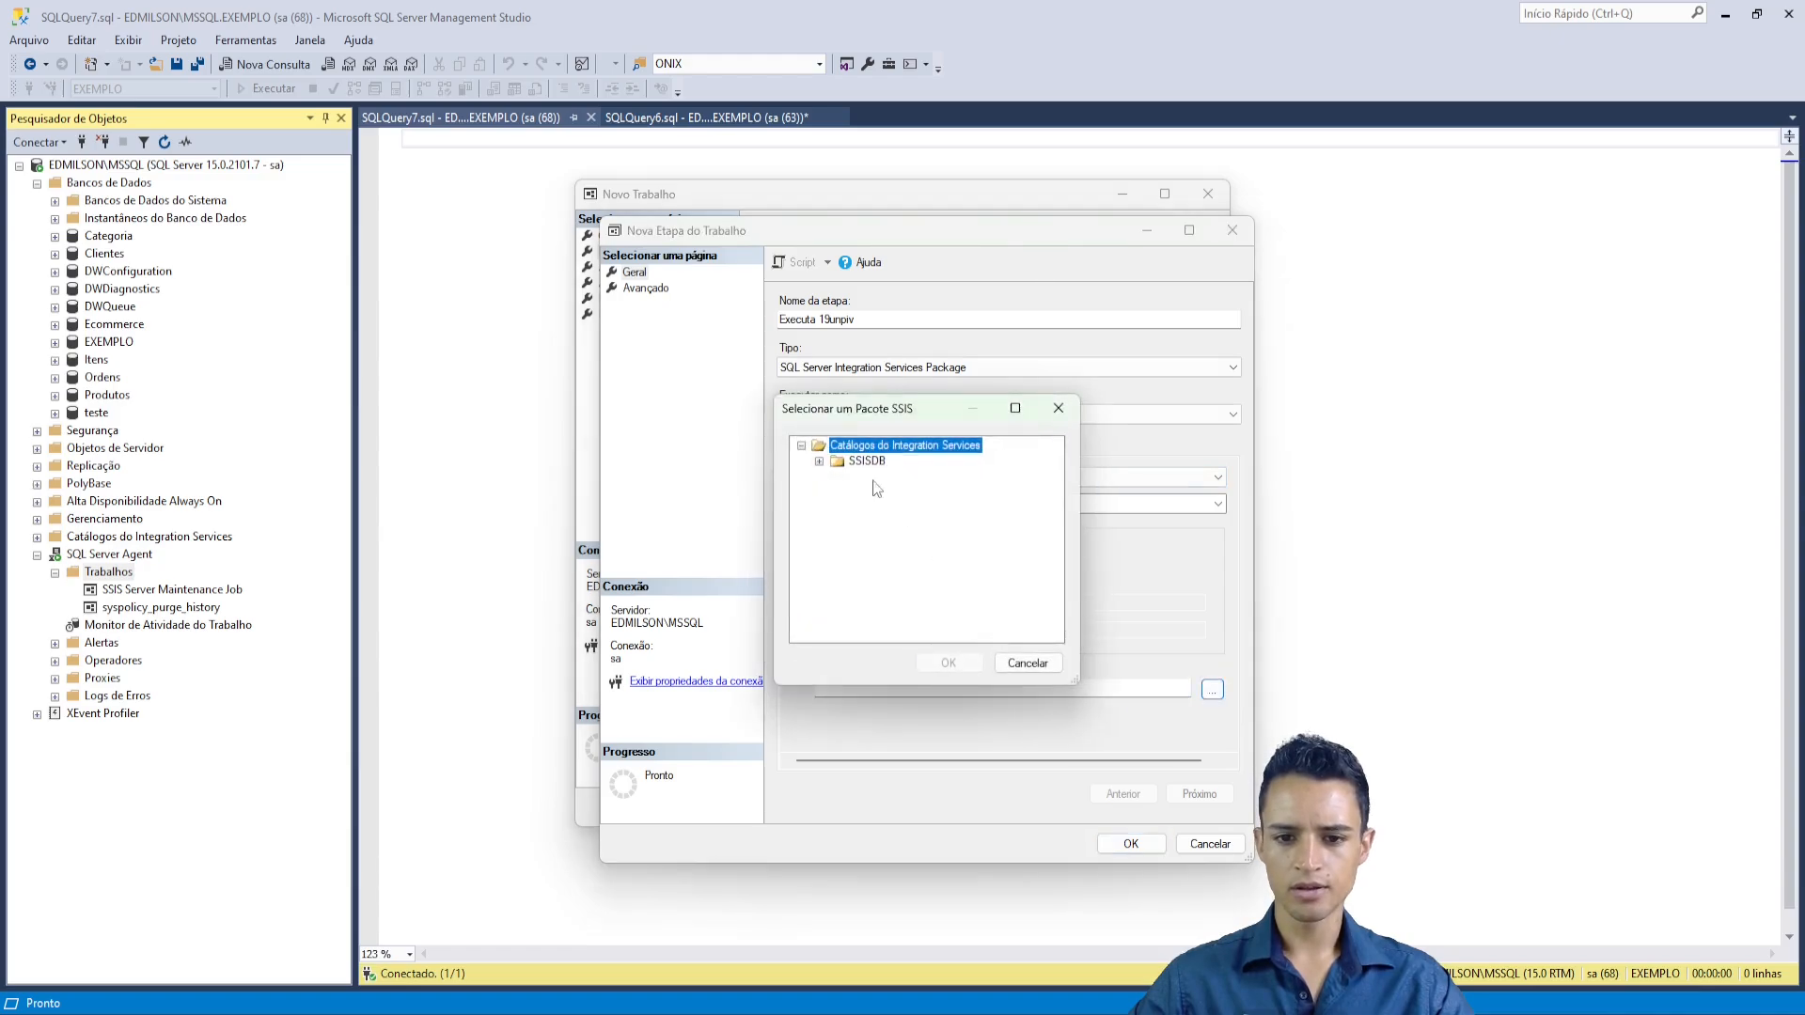
left_click(819, 461)
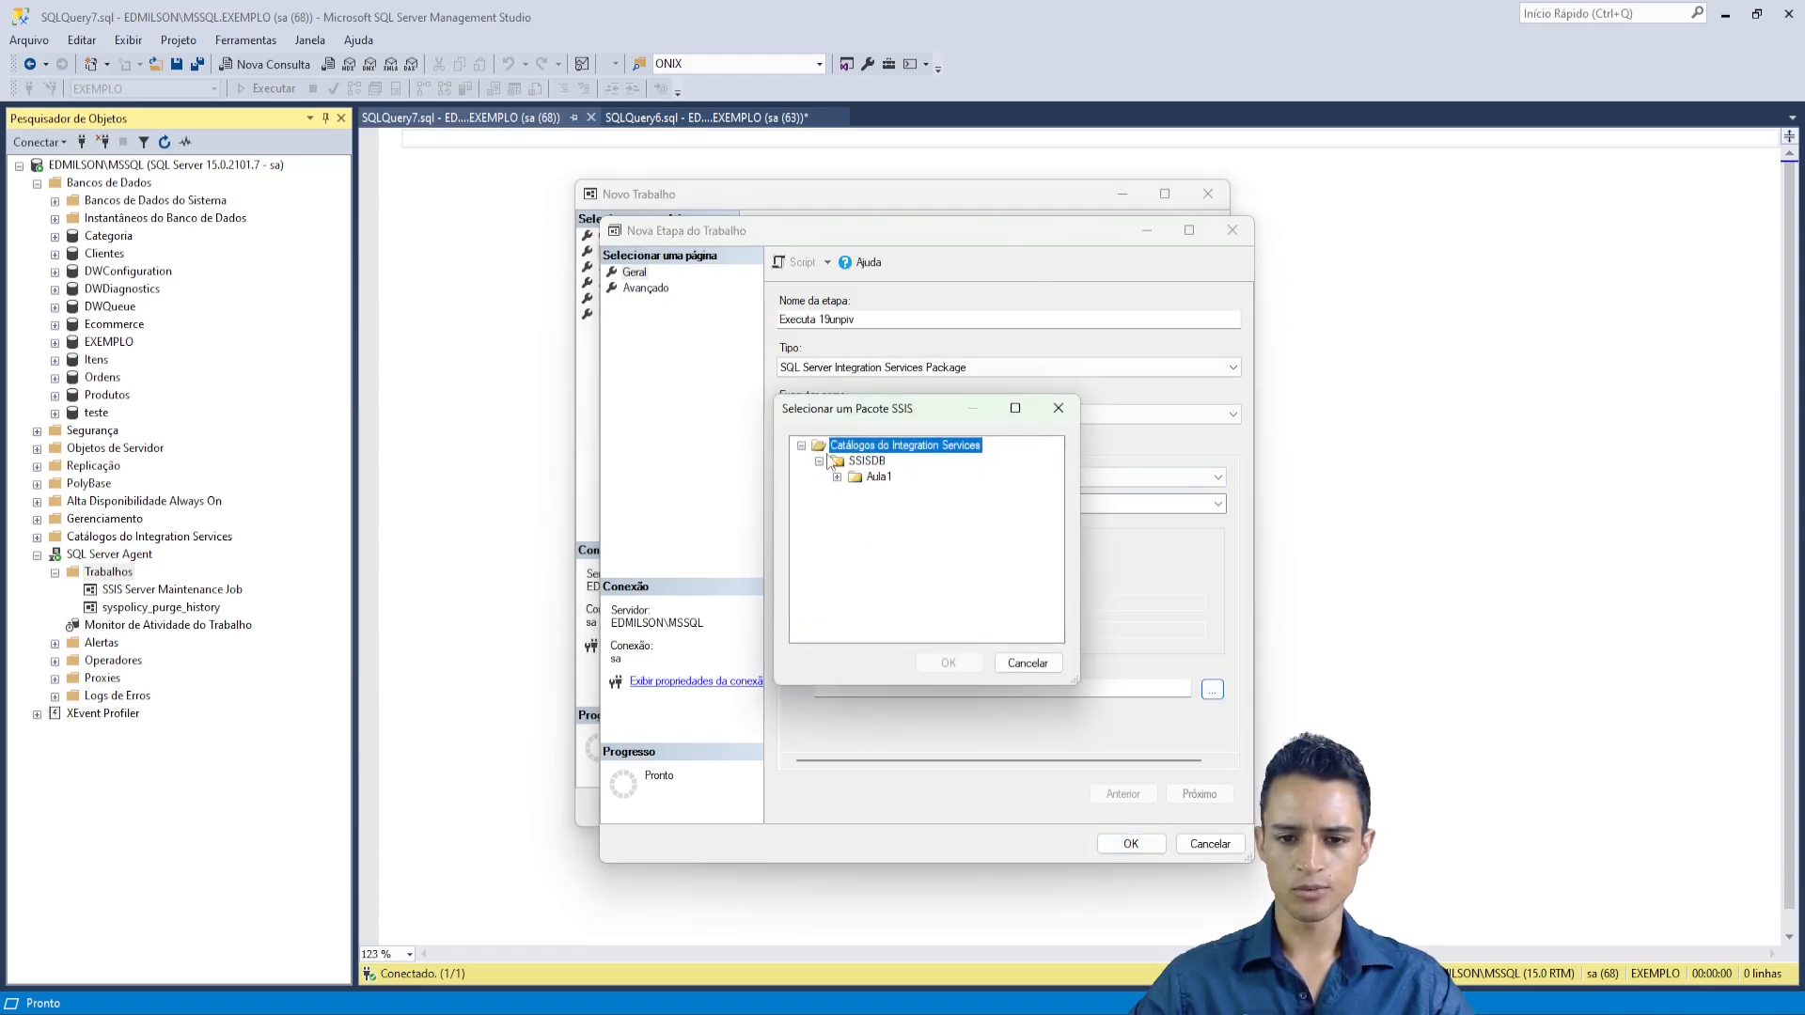
key("ctrl+2")
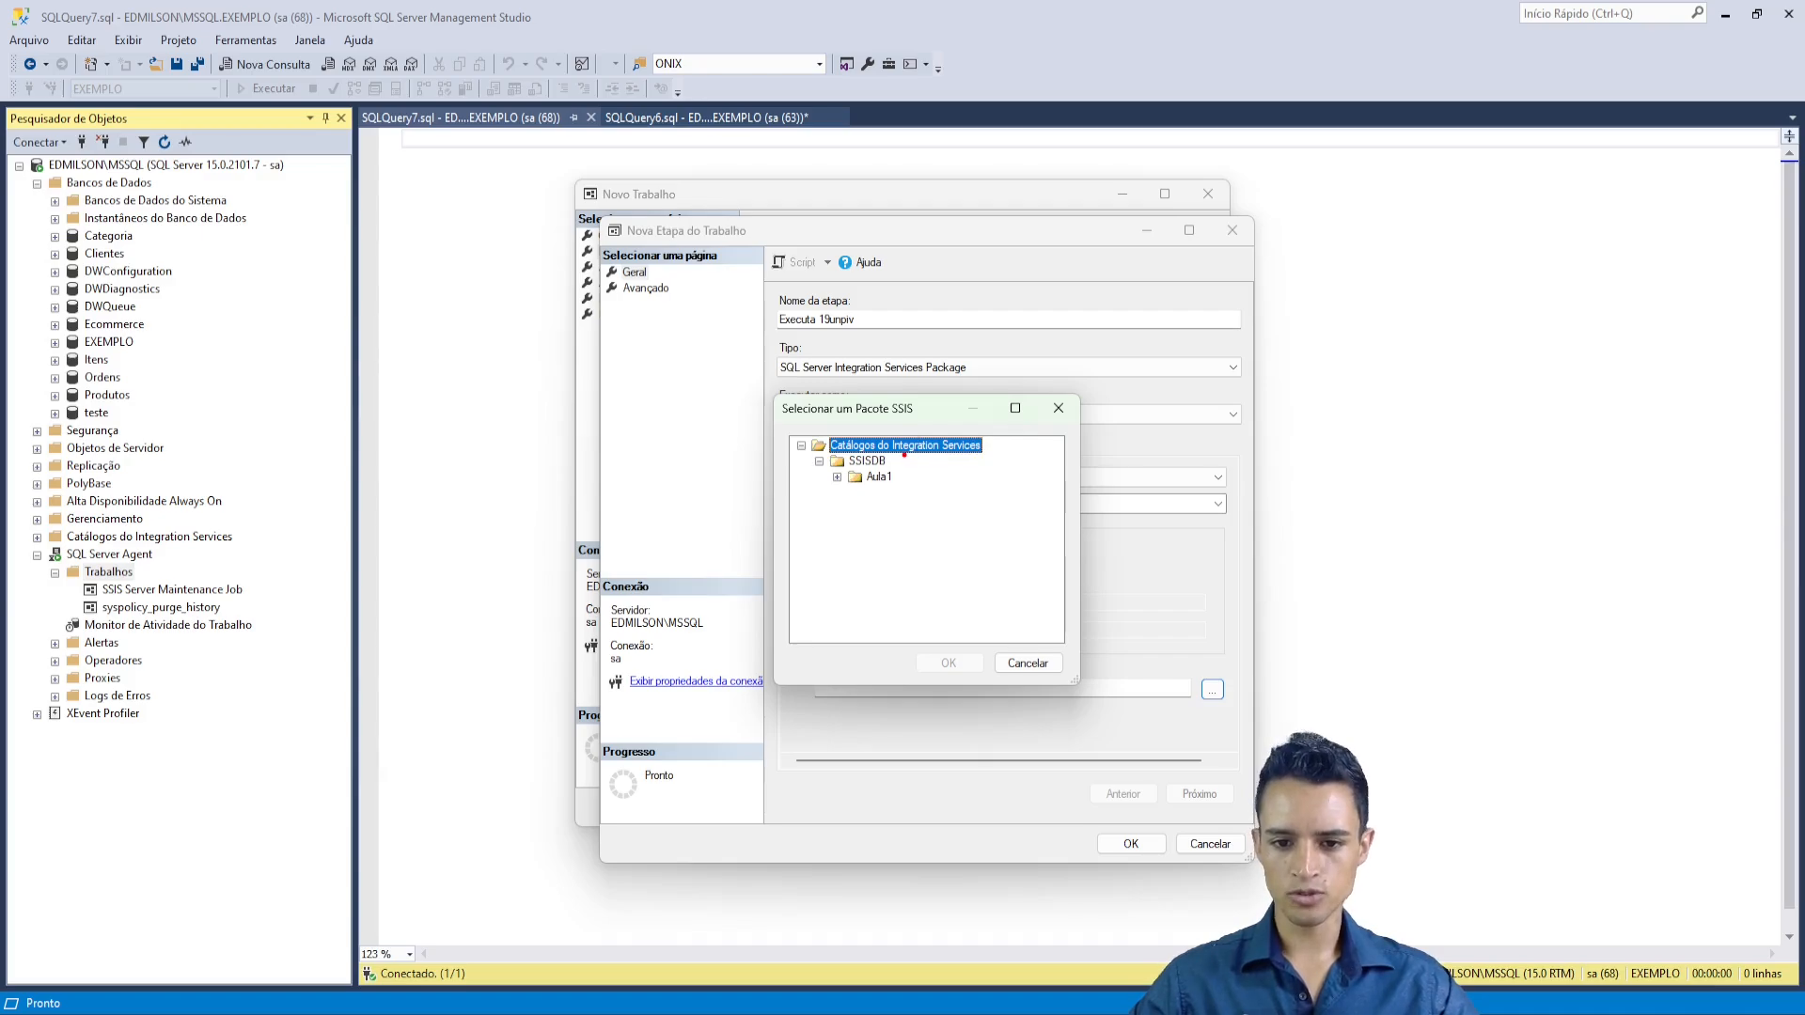
left_click_drag(900, 455, 996, 405)
left_click_drag(902, 481, 1024, 432)
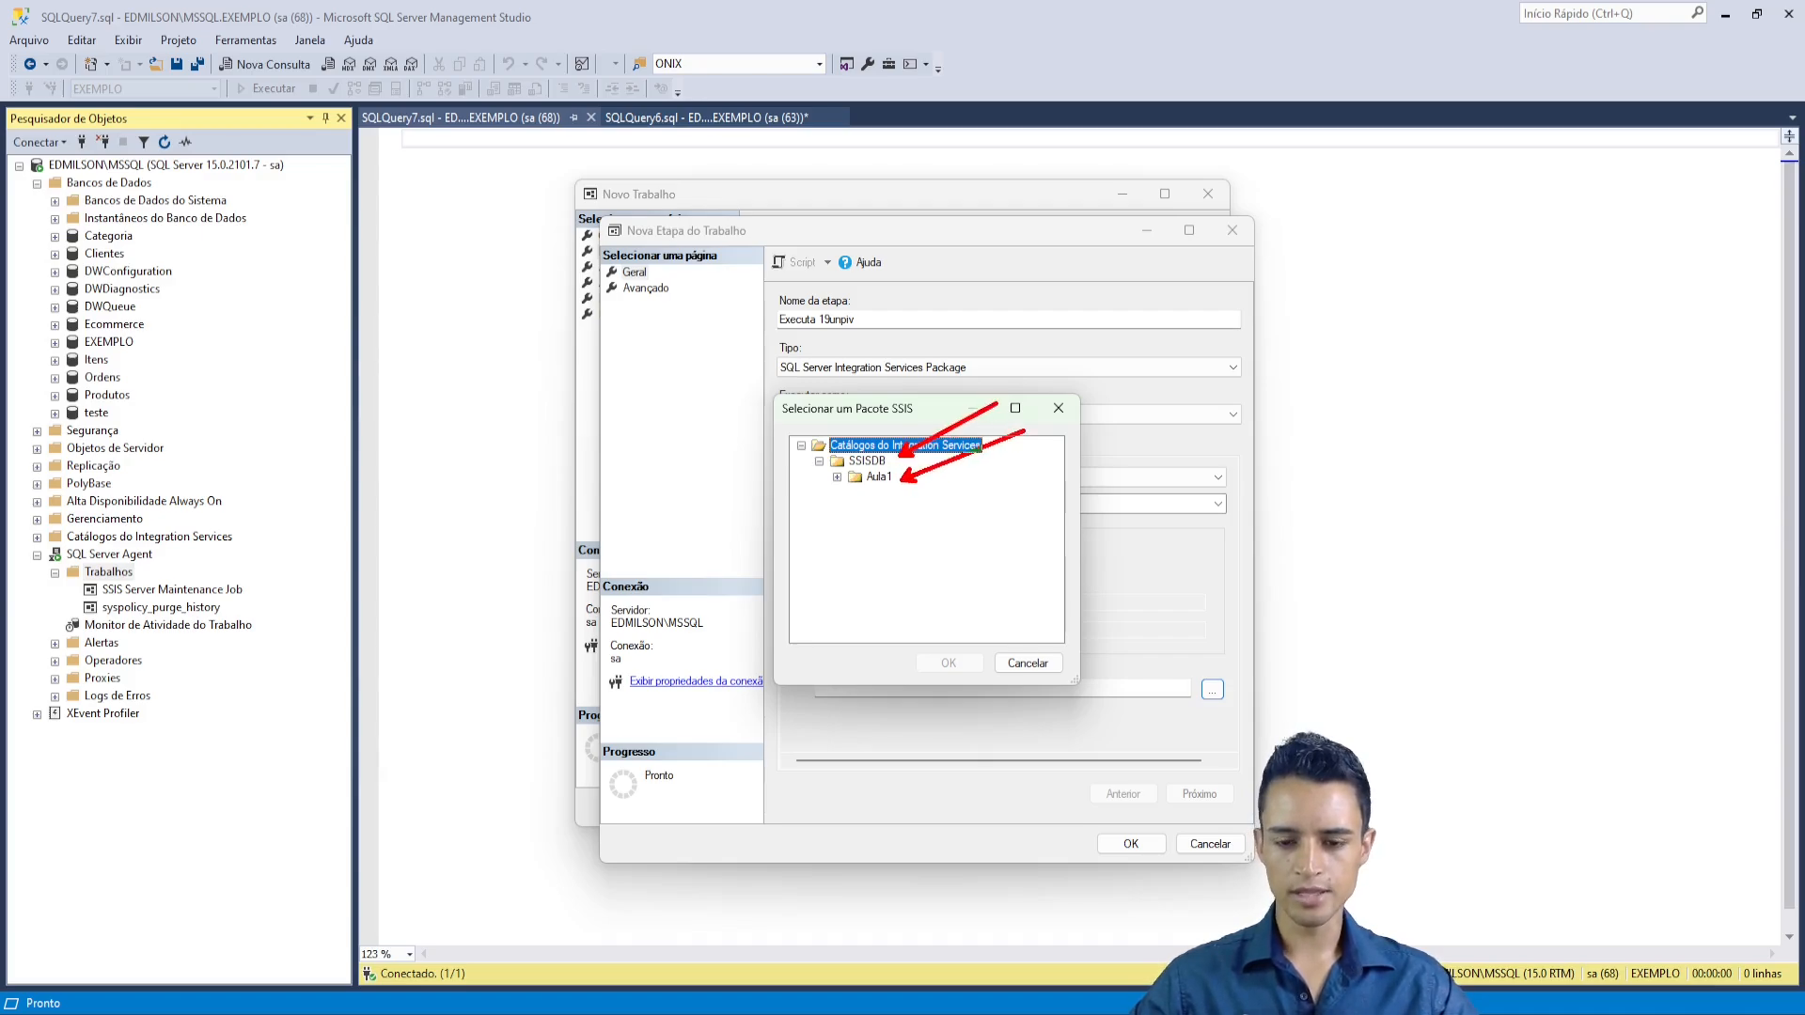
key("Escape")
left_click(836, 478)
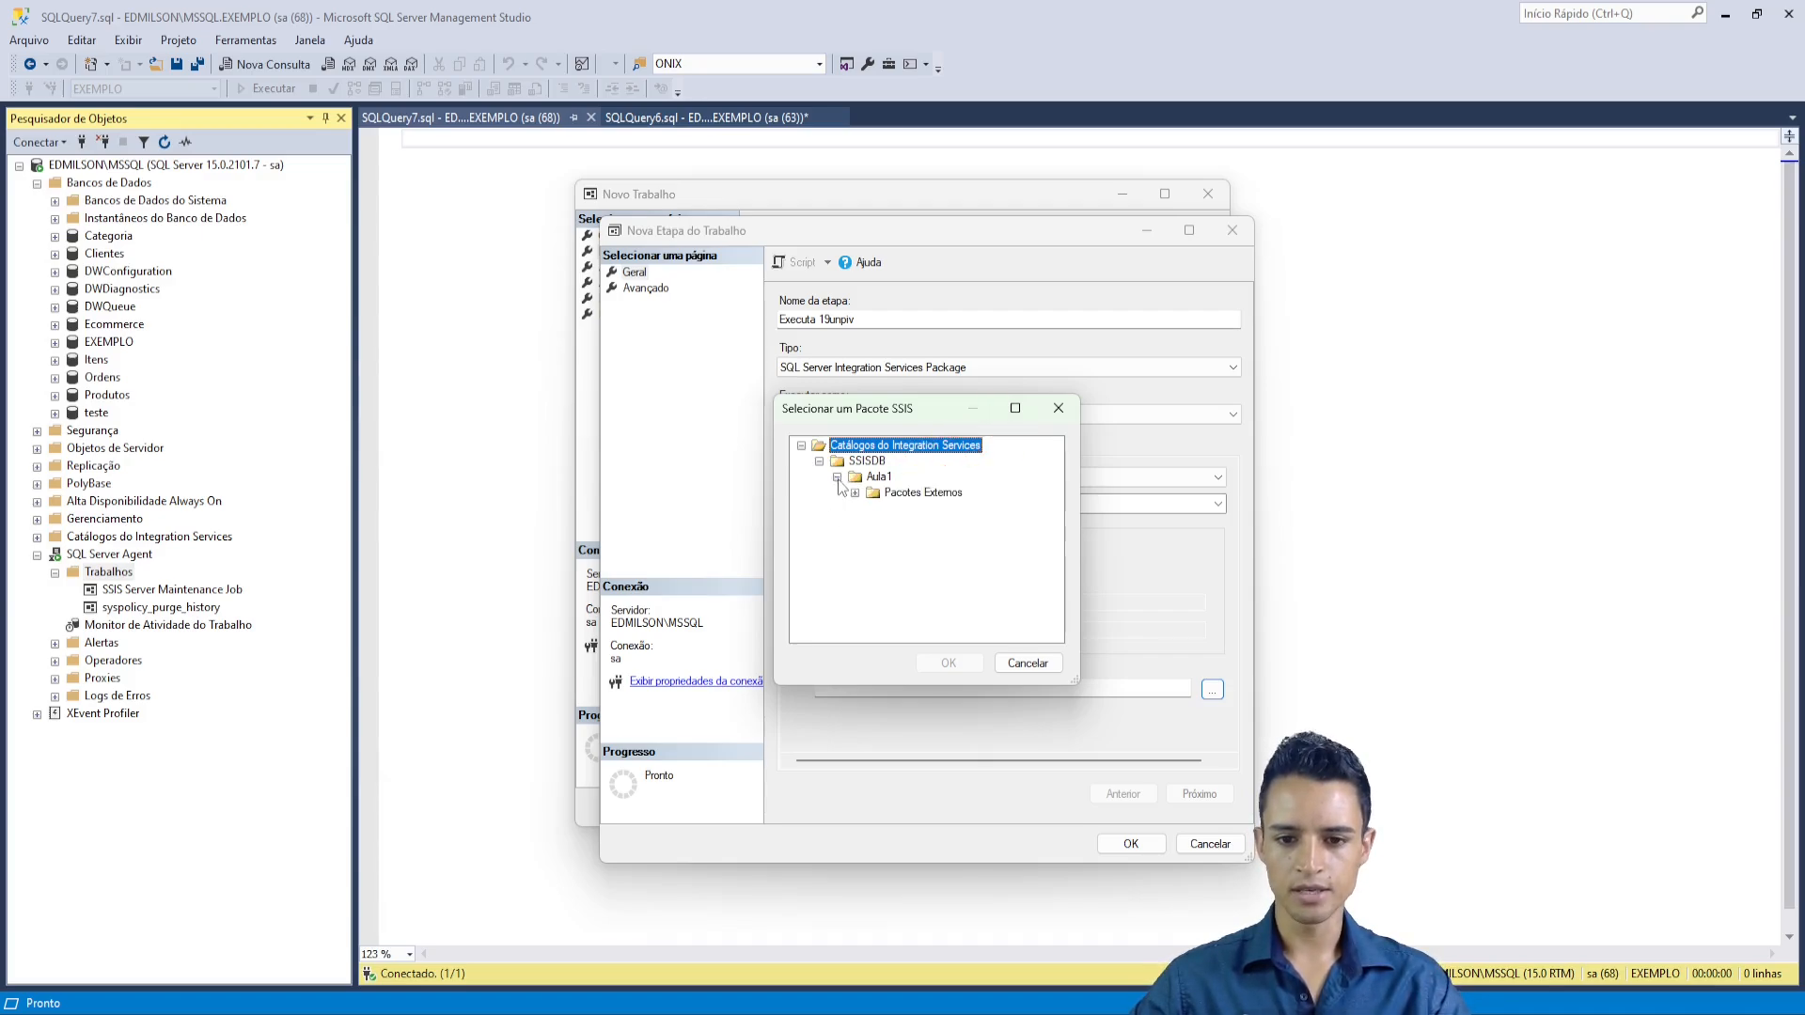
left_click(854, 492)
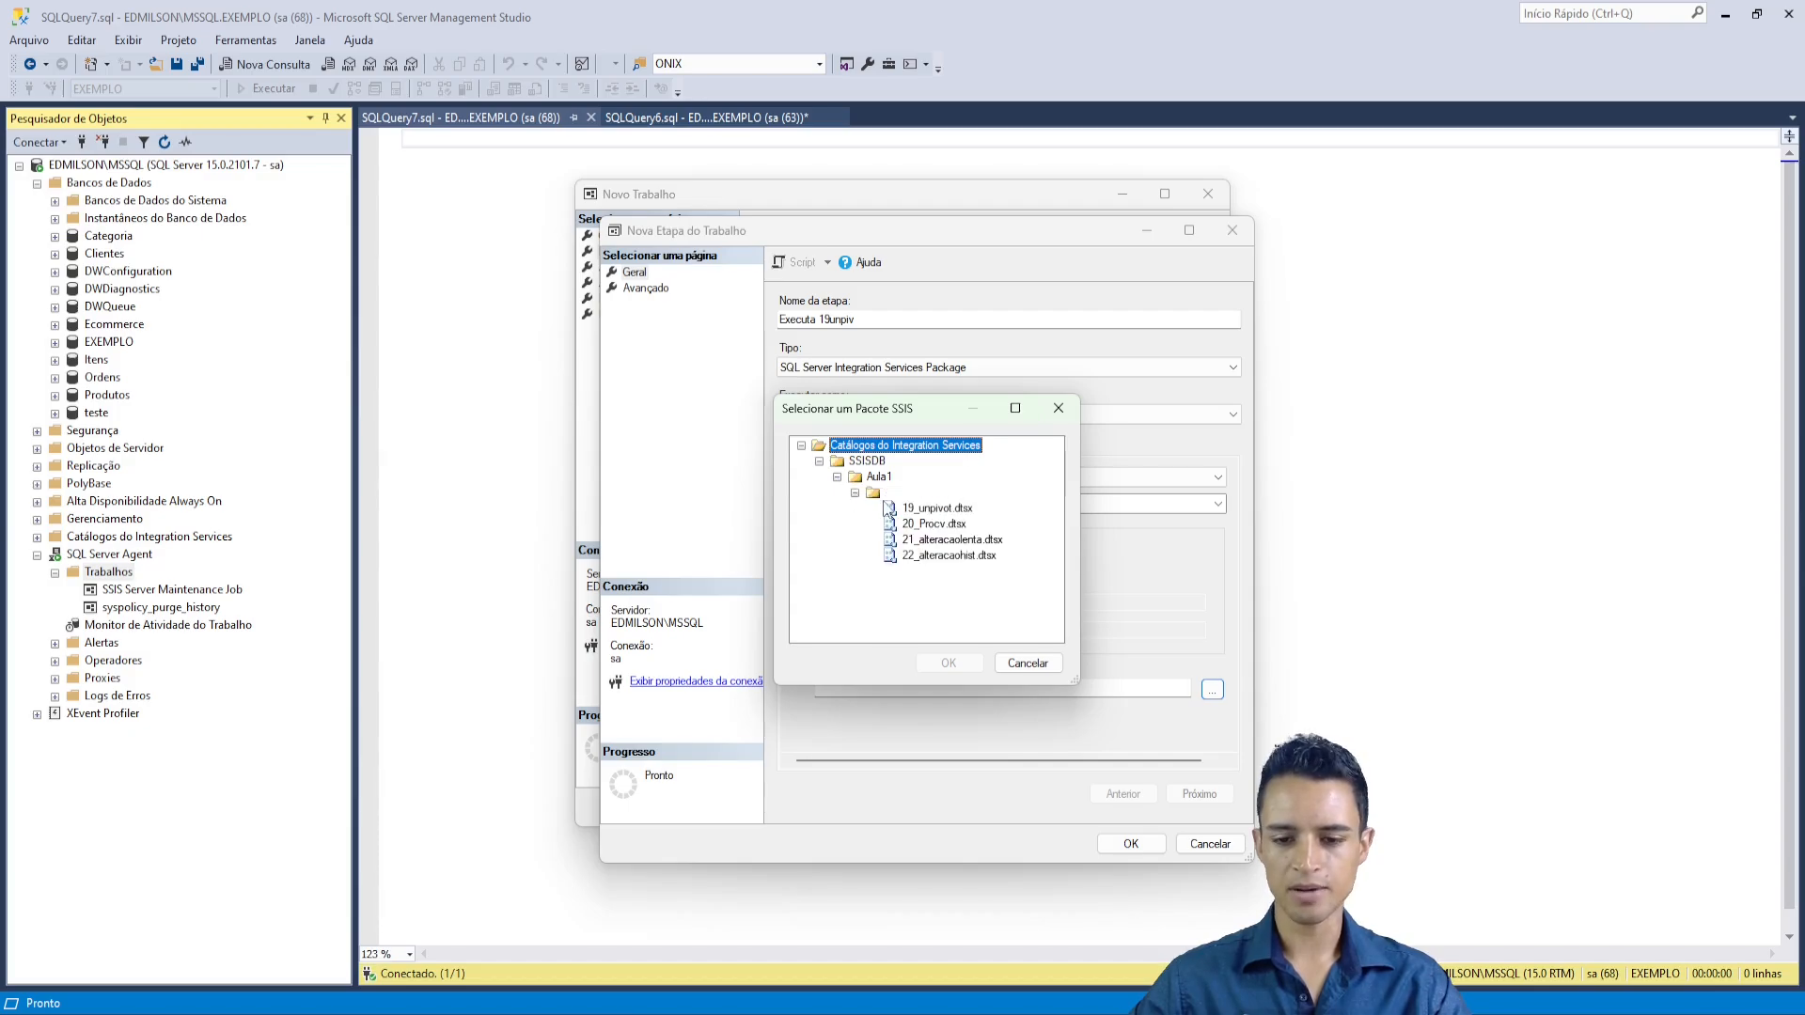
- Choose 19_unpivot.dtsx as the package to run and save the job step
key("ctrl+2")
mouse_move(987, 505)
left_mouse_down()
mouse_move(1034, 474)
mouse_move(1020, 515)
mouse_move(1055, 532)
left_mouse_up()
key("Escape")
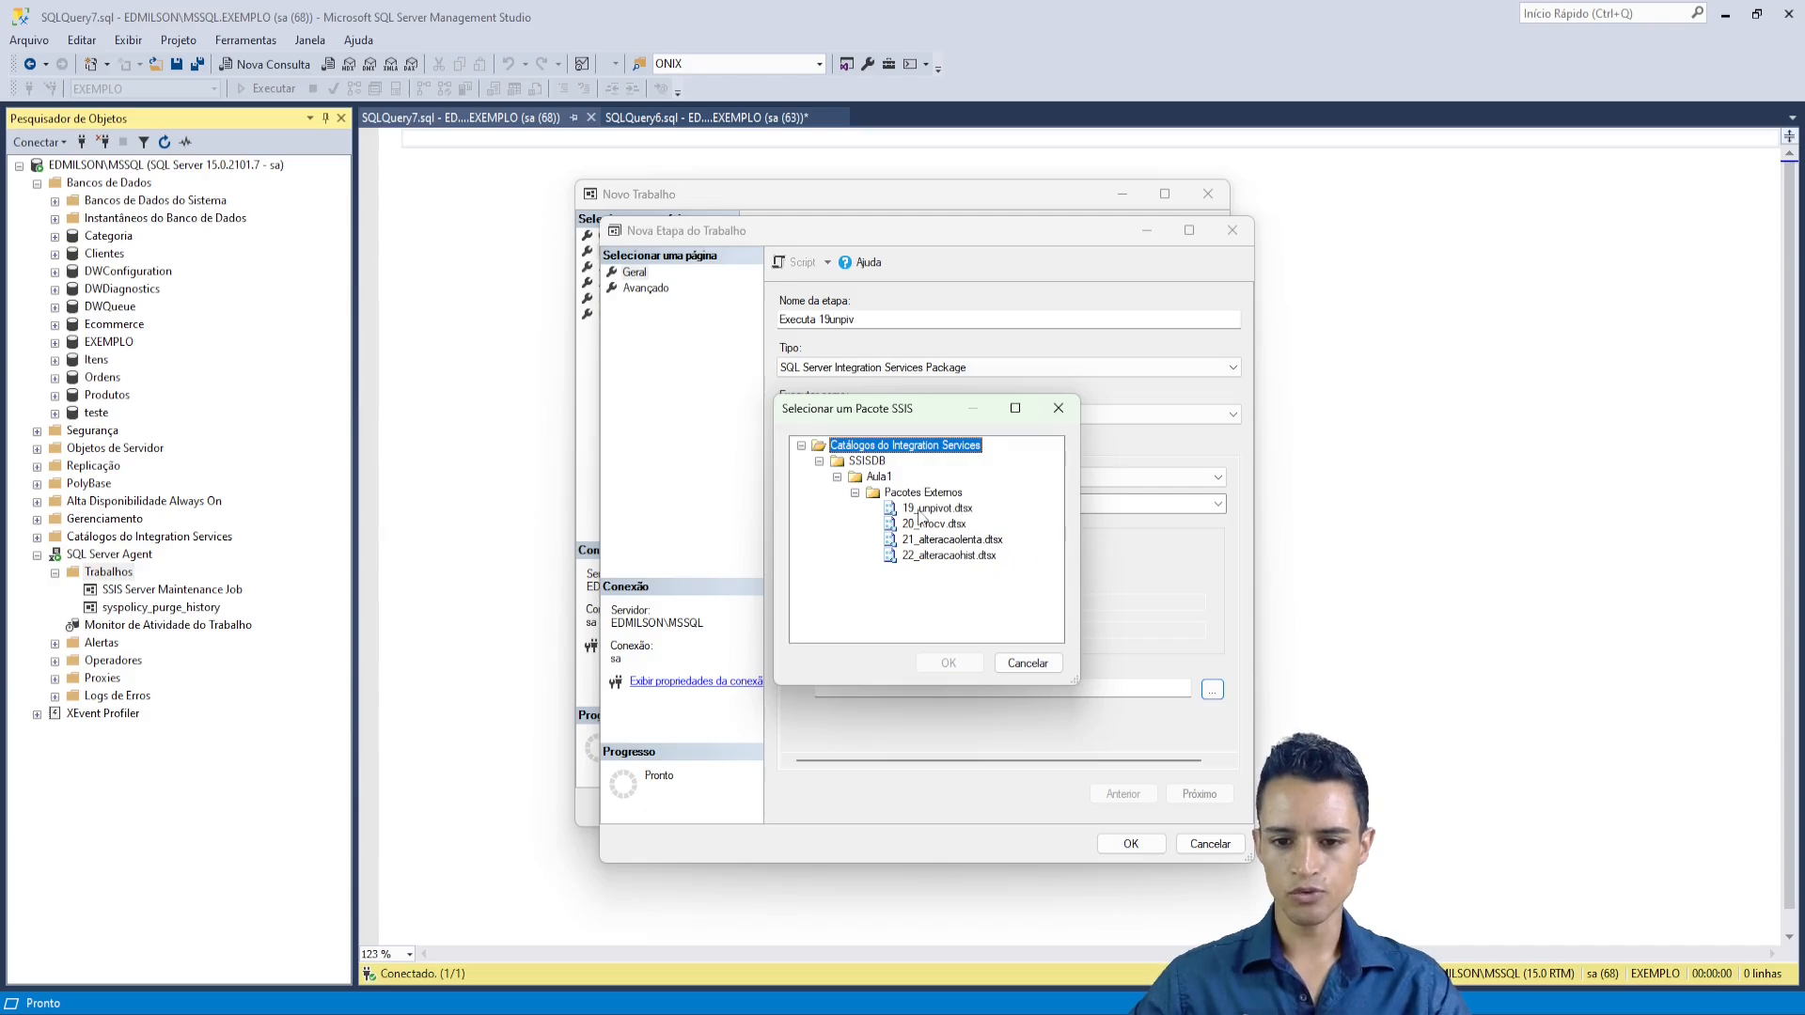
left_click(940, 508)
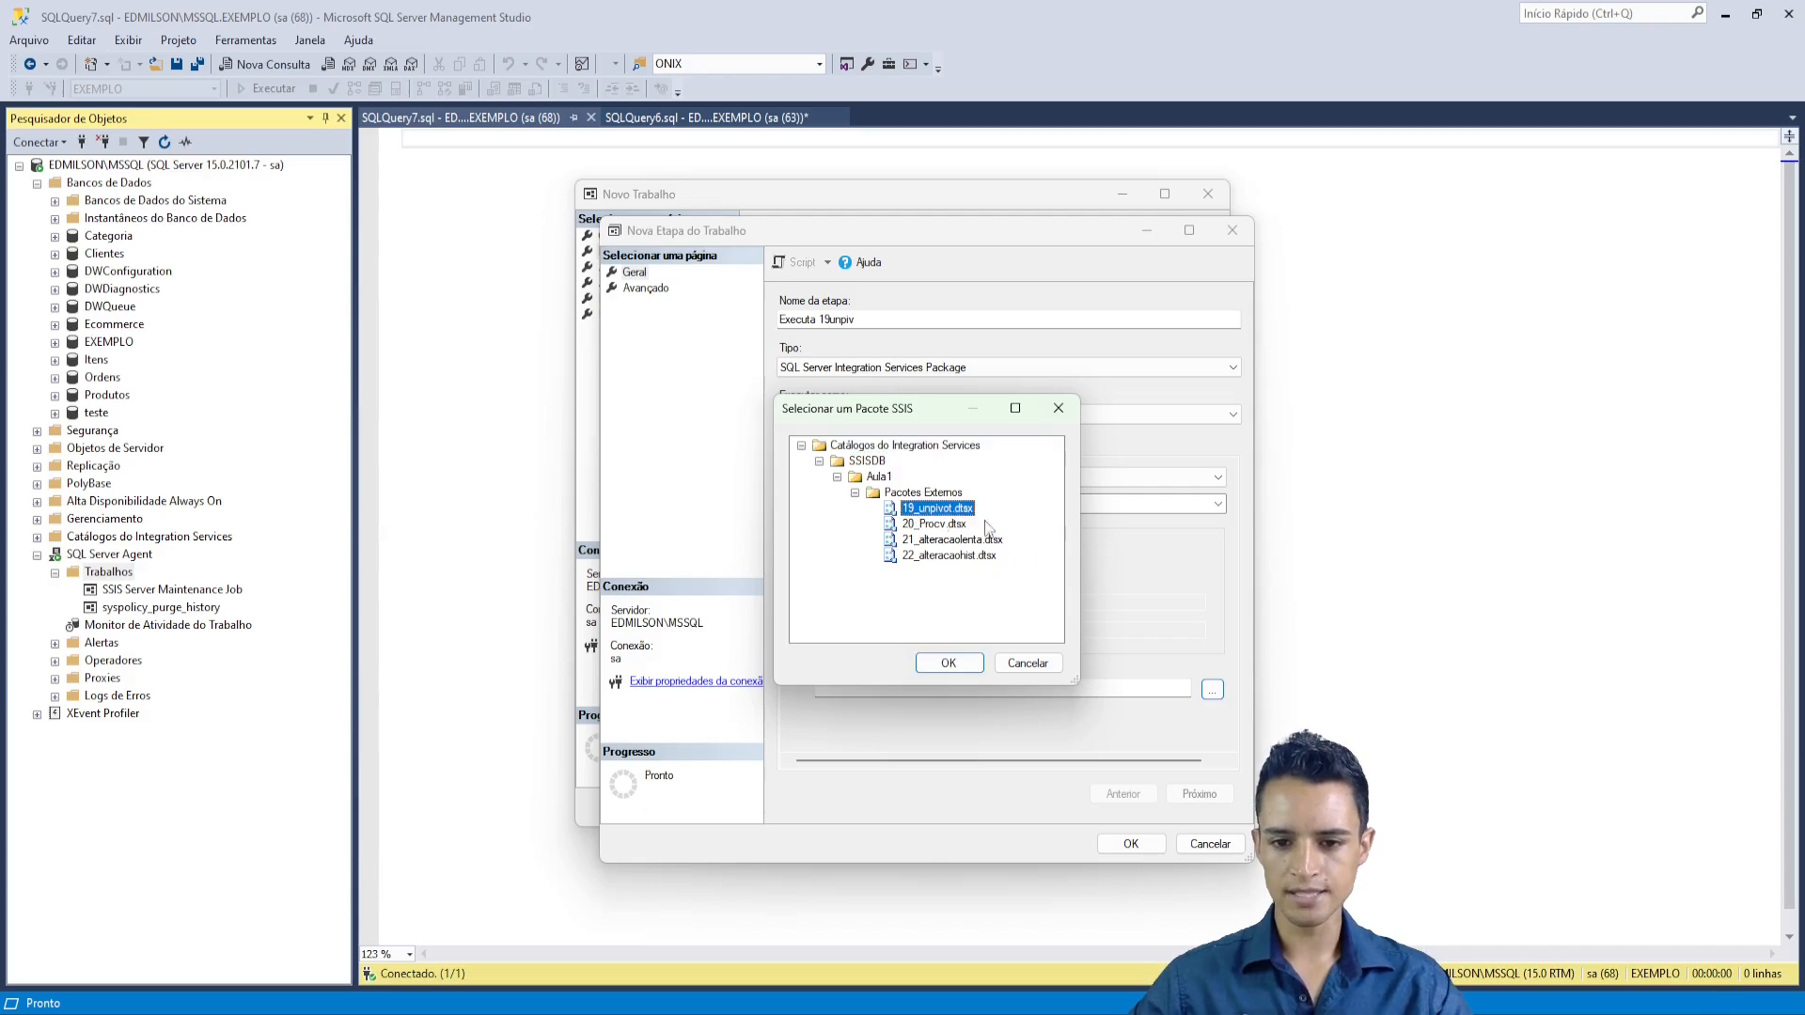
left_click(948, 664)
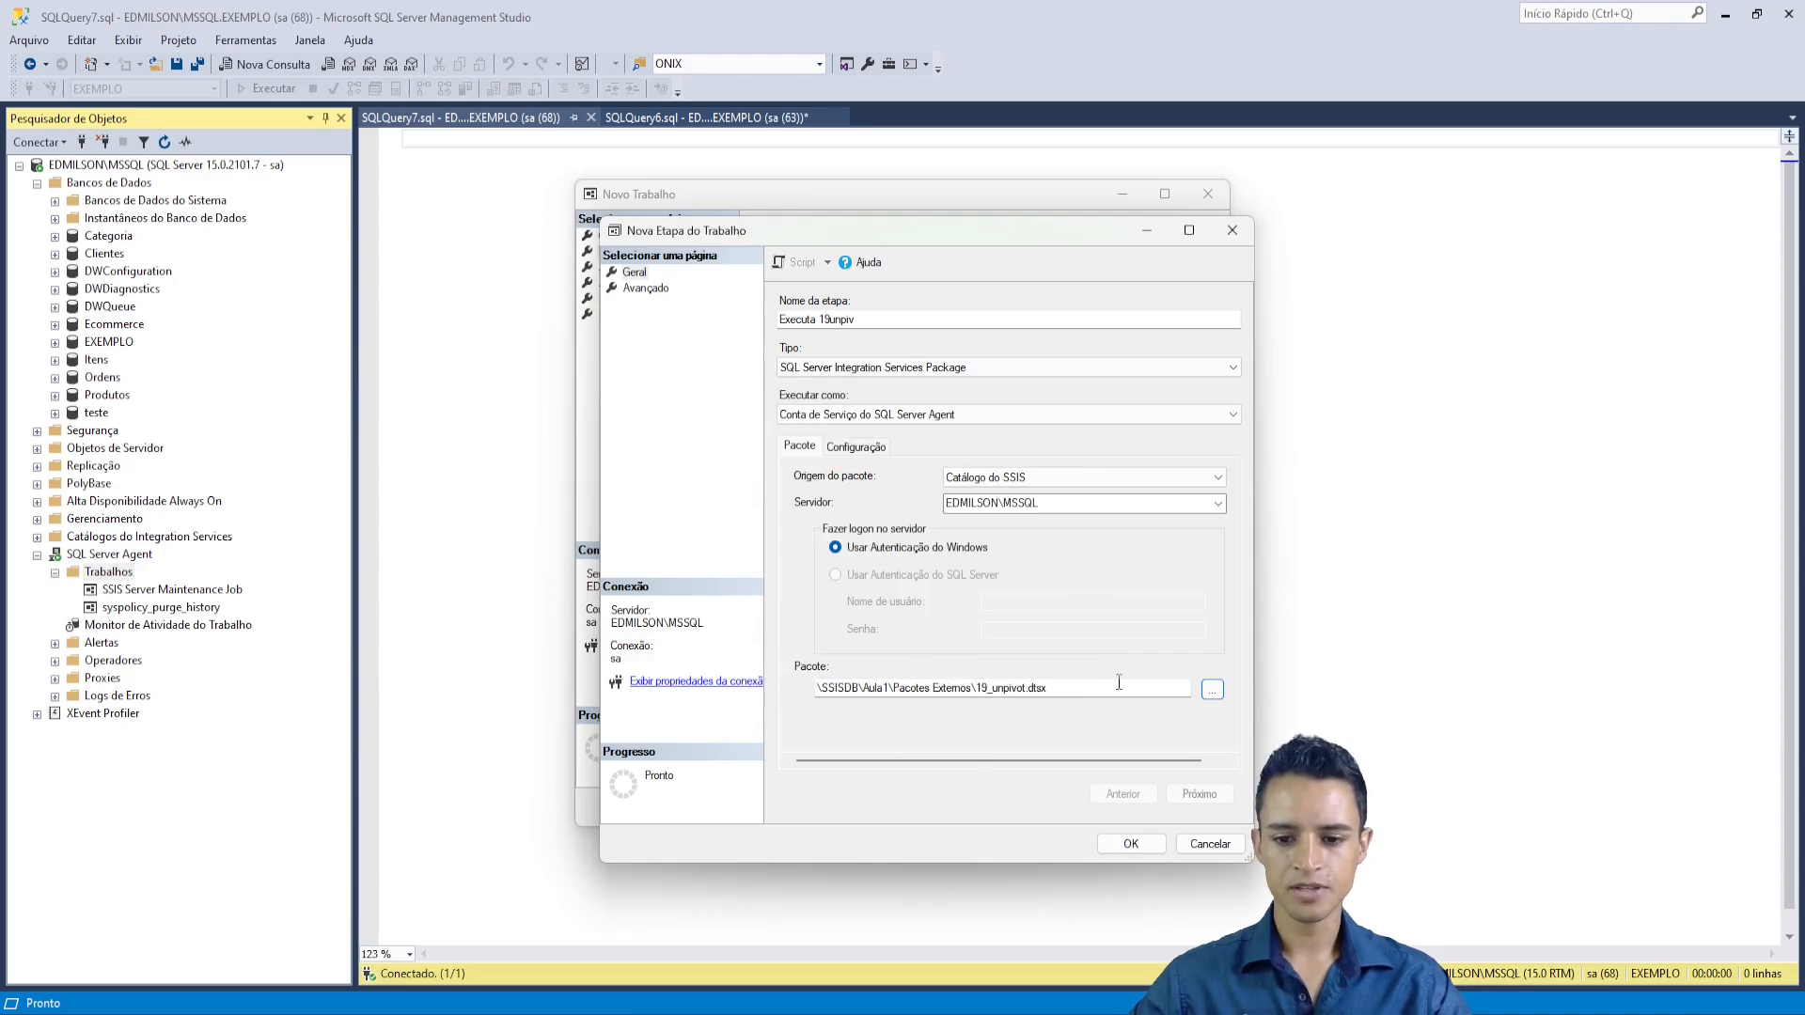
left_click(1130, 843)
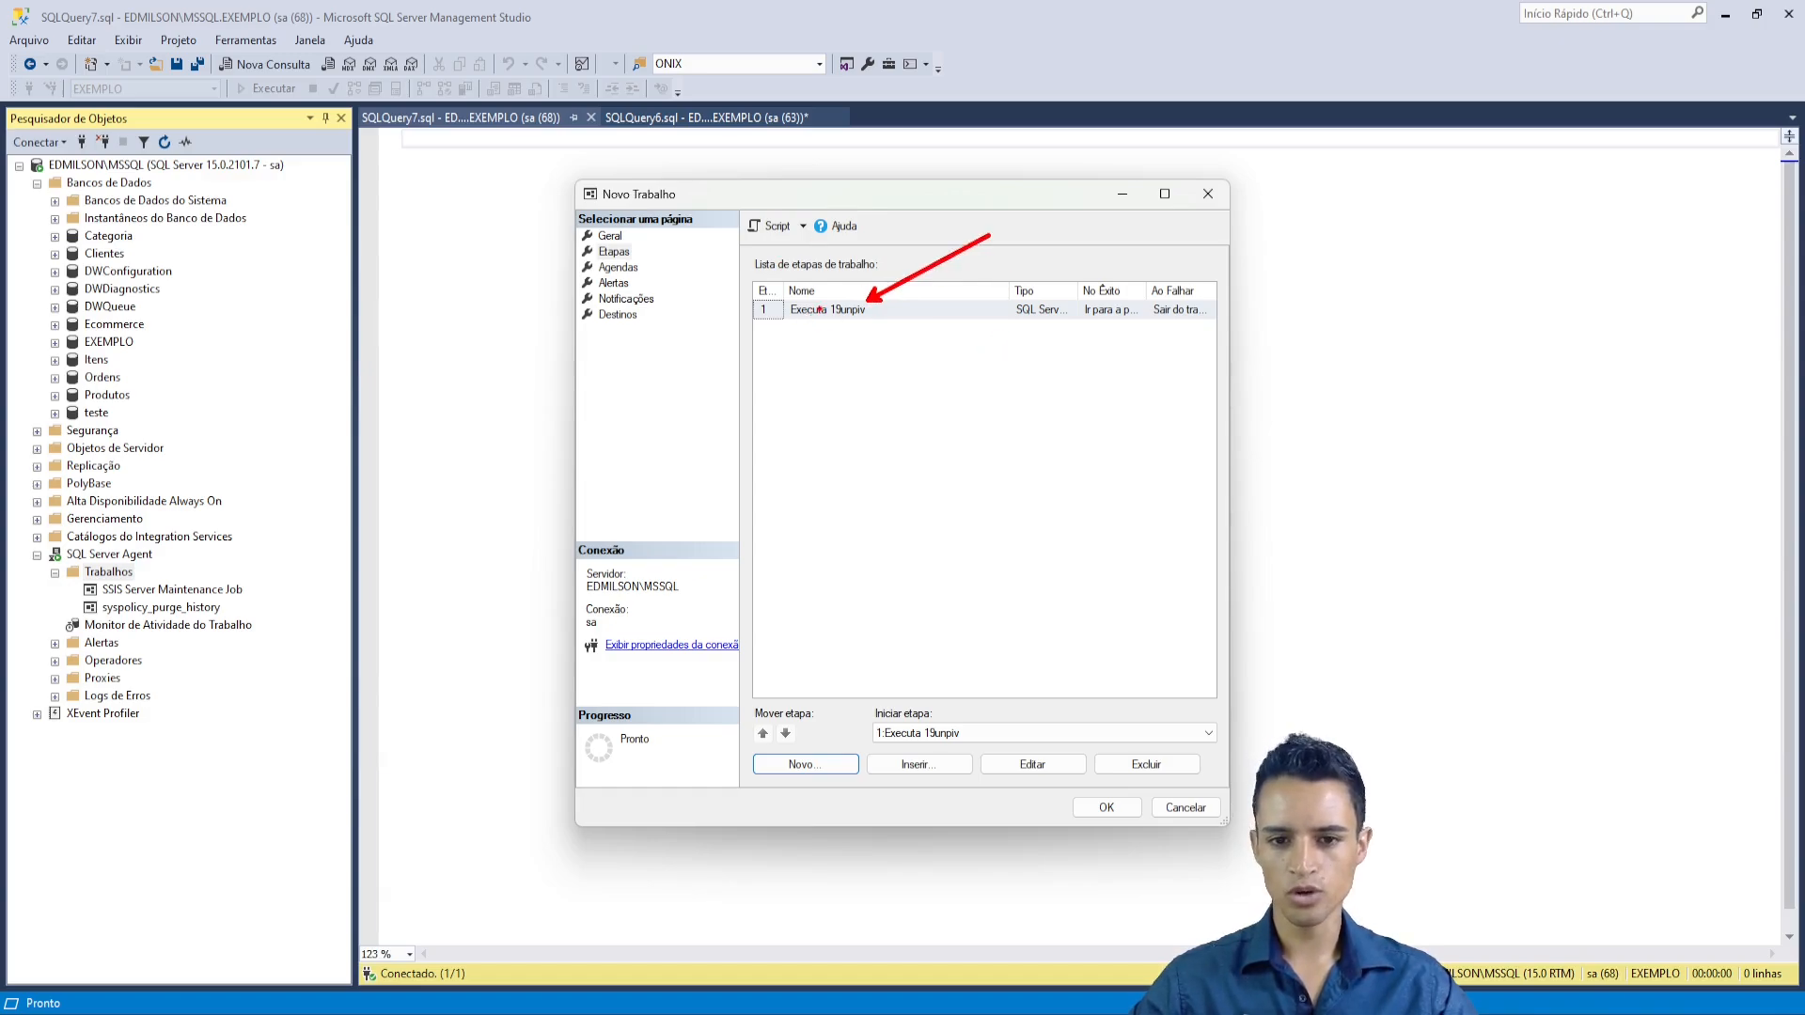
- Start a new schedule for the job, name it 10H and keep it enabled with the type Recorrente
left_click(625, 270)
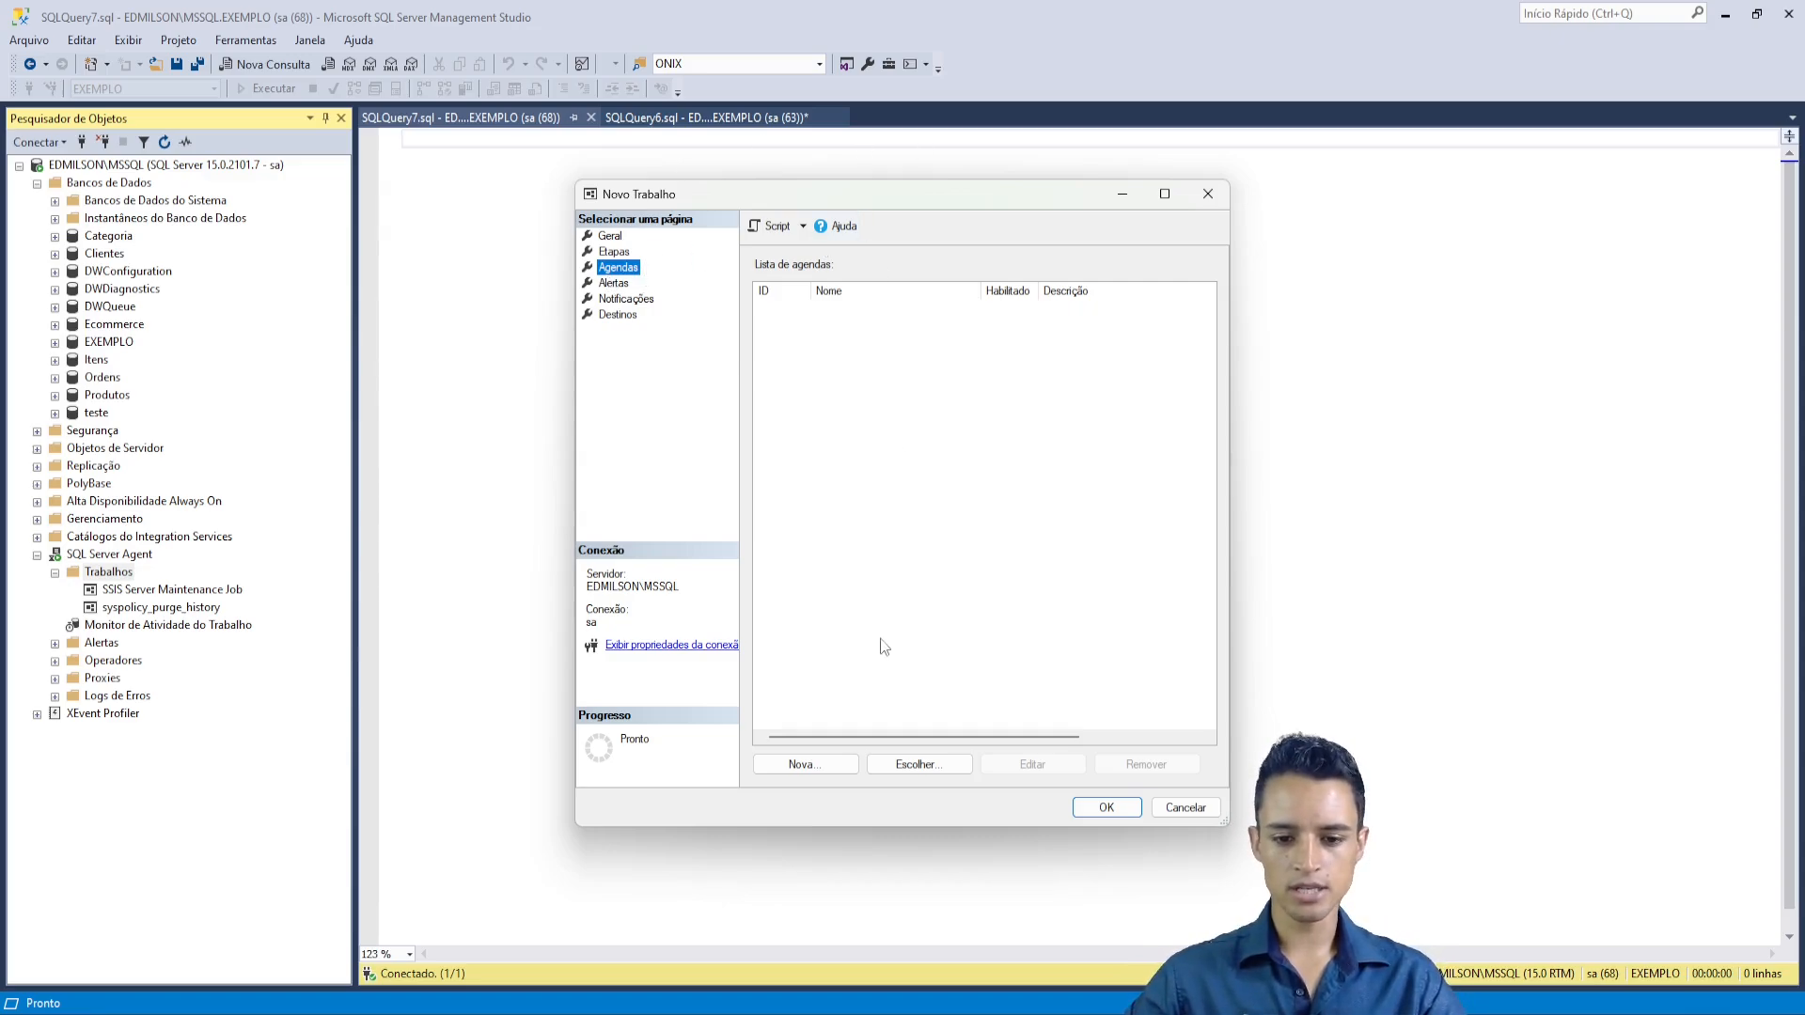
left_click(819, 764)
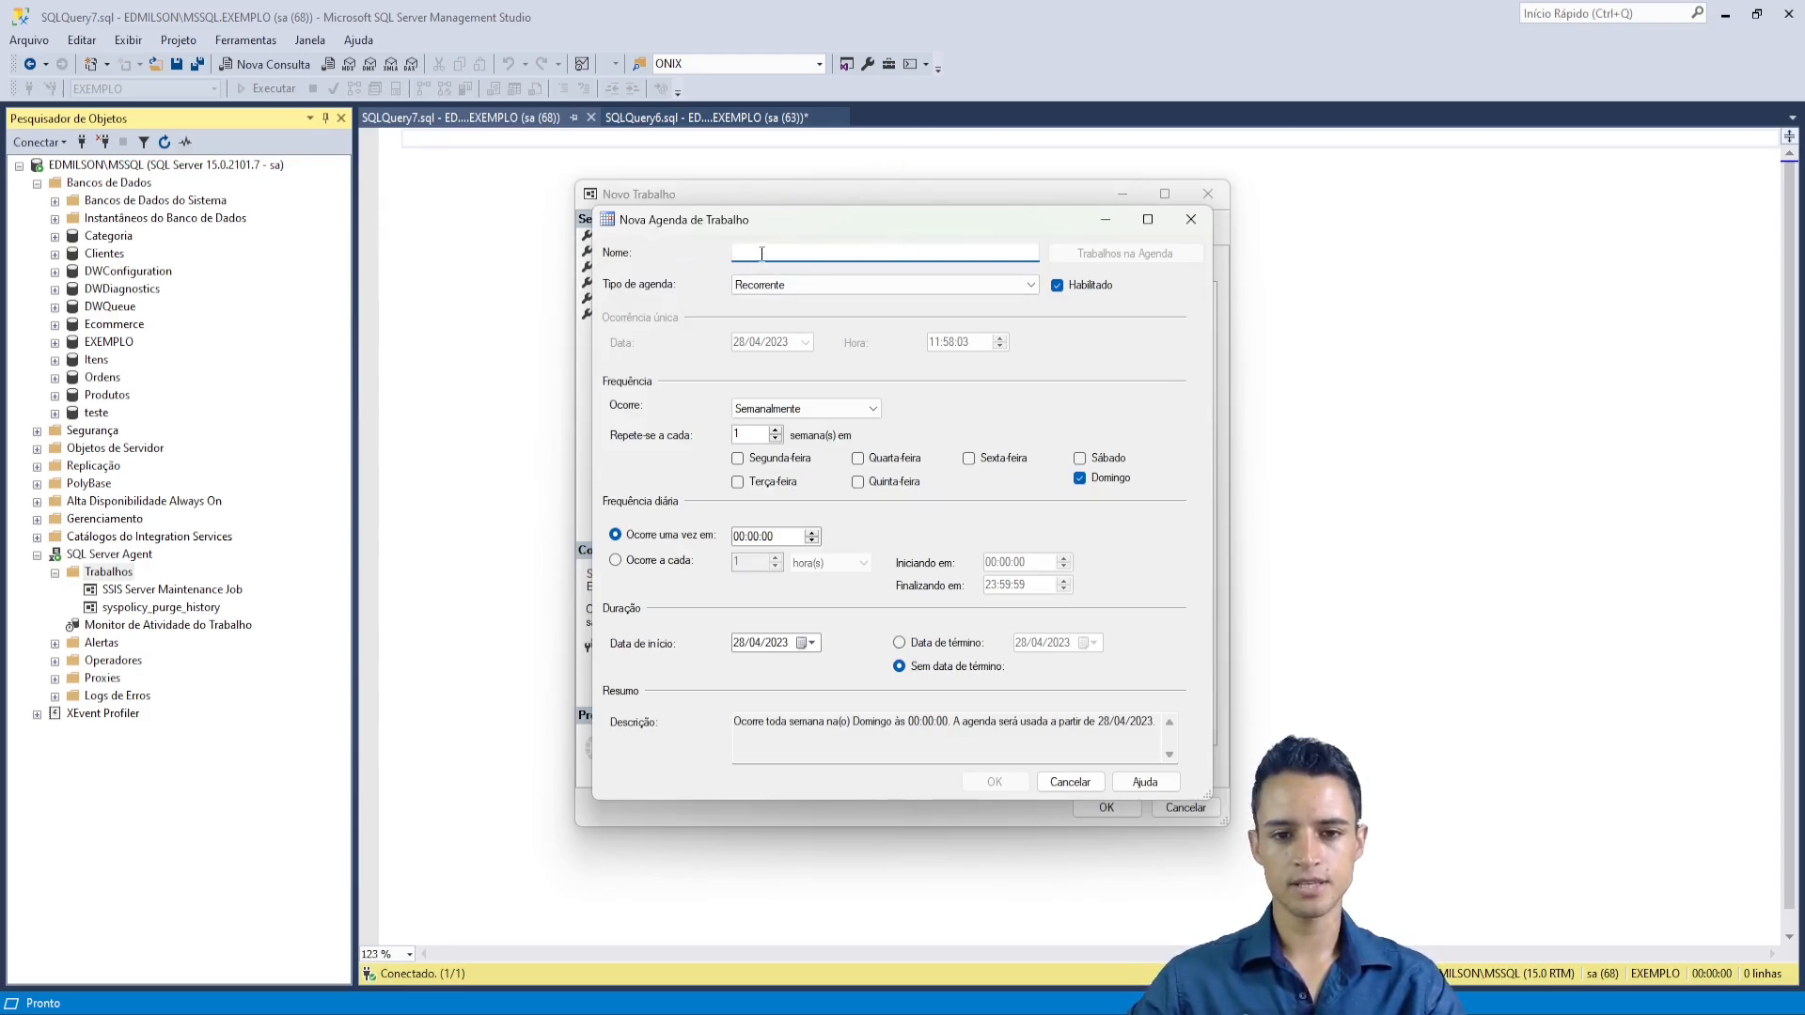
type("10H")
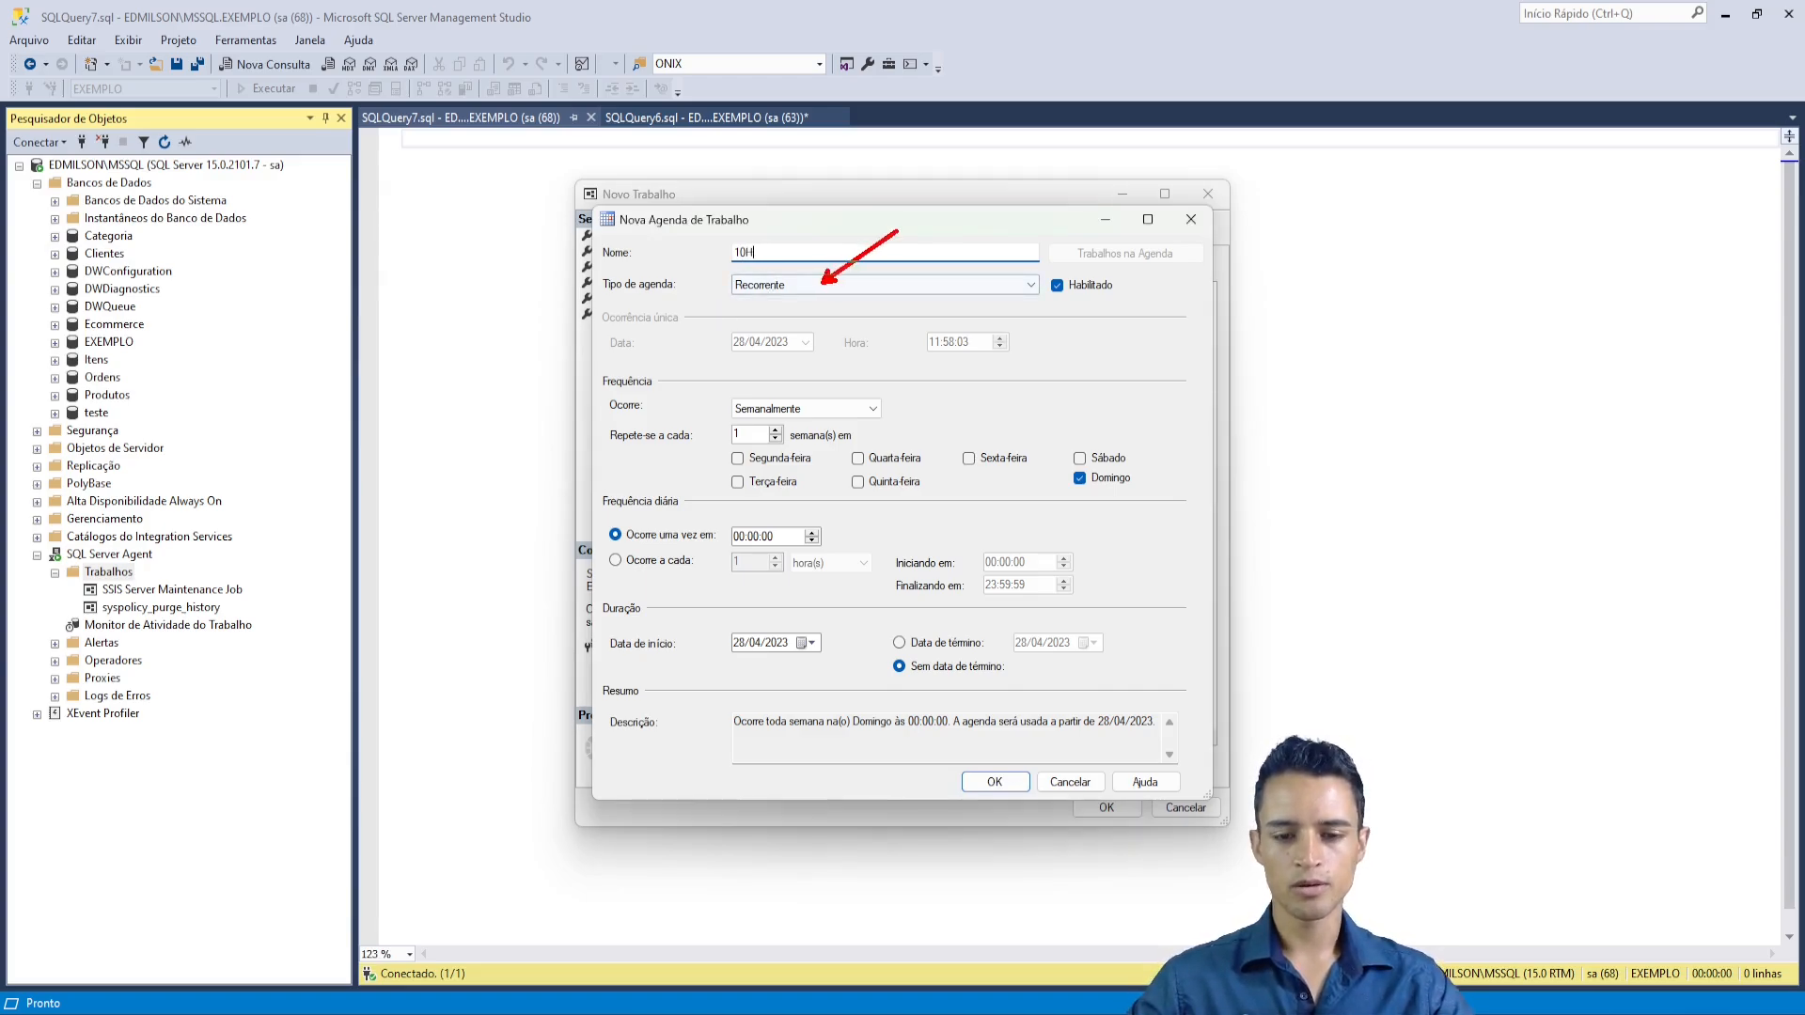
left_click(1031, 291)
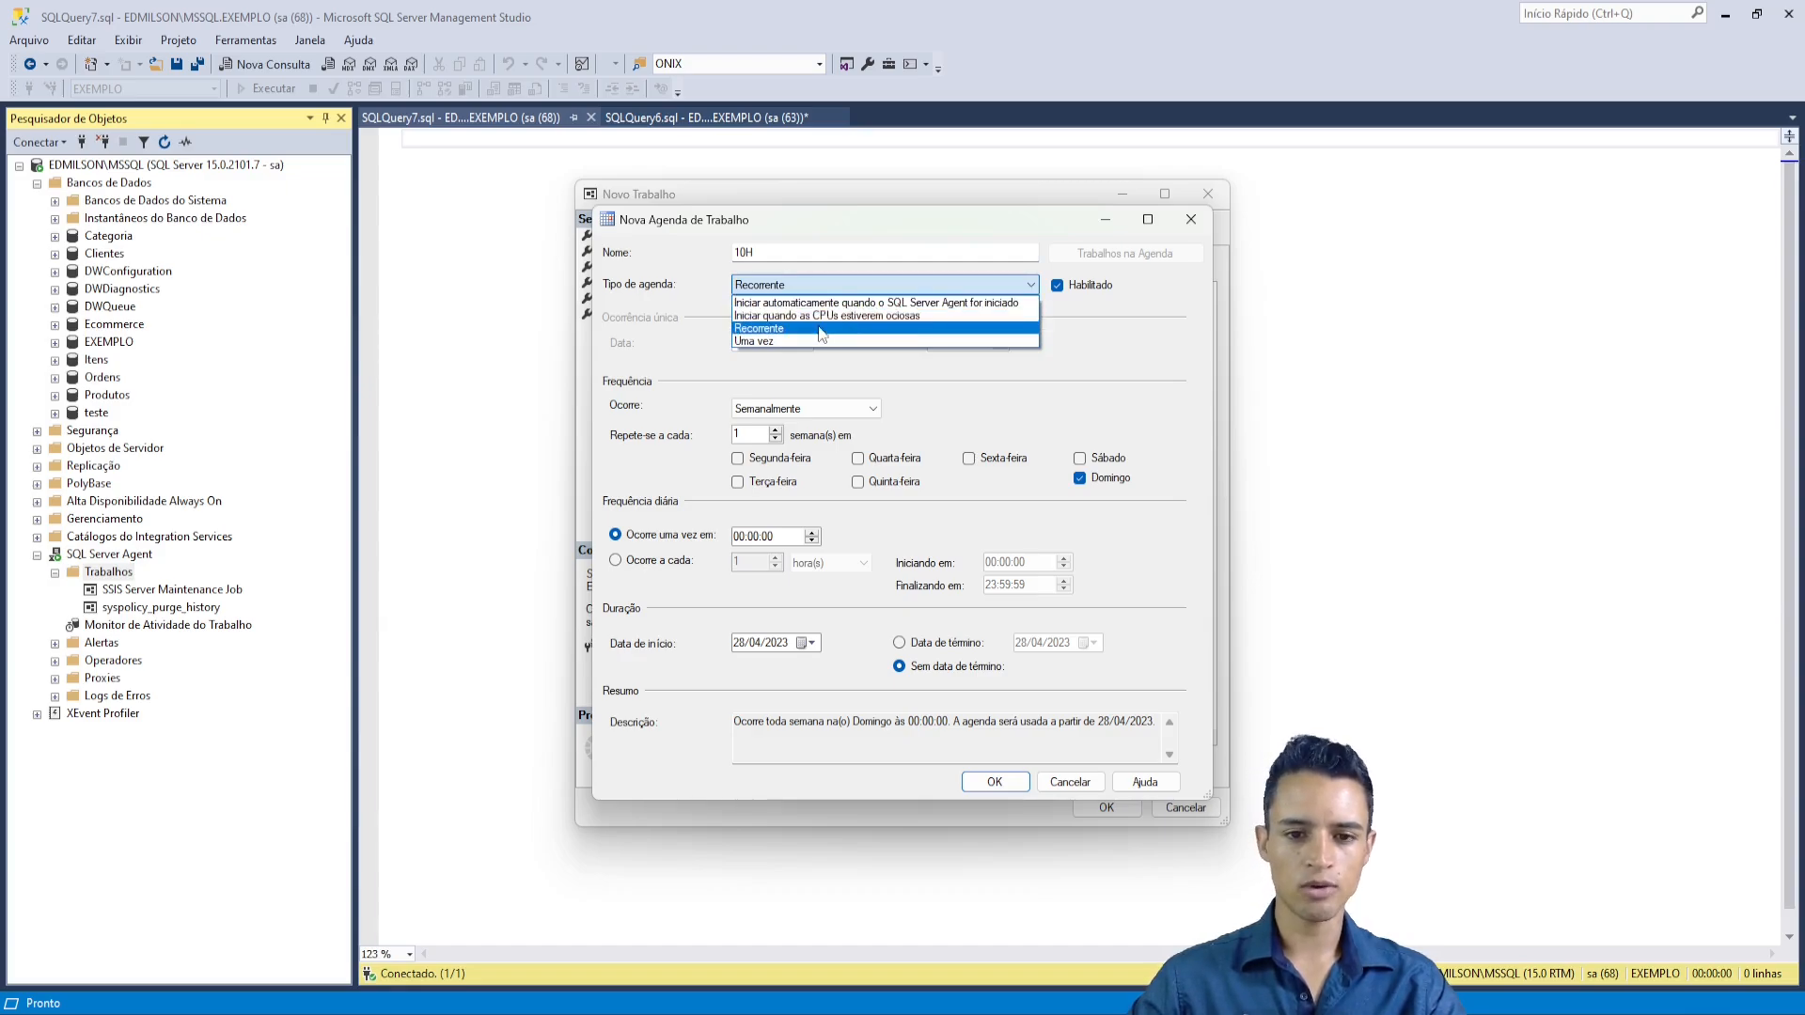
left_click(793, 327)
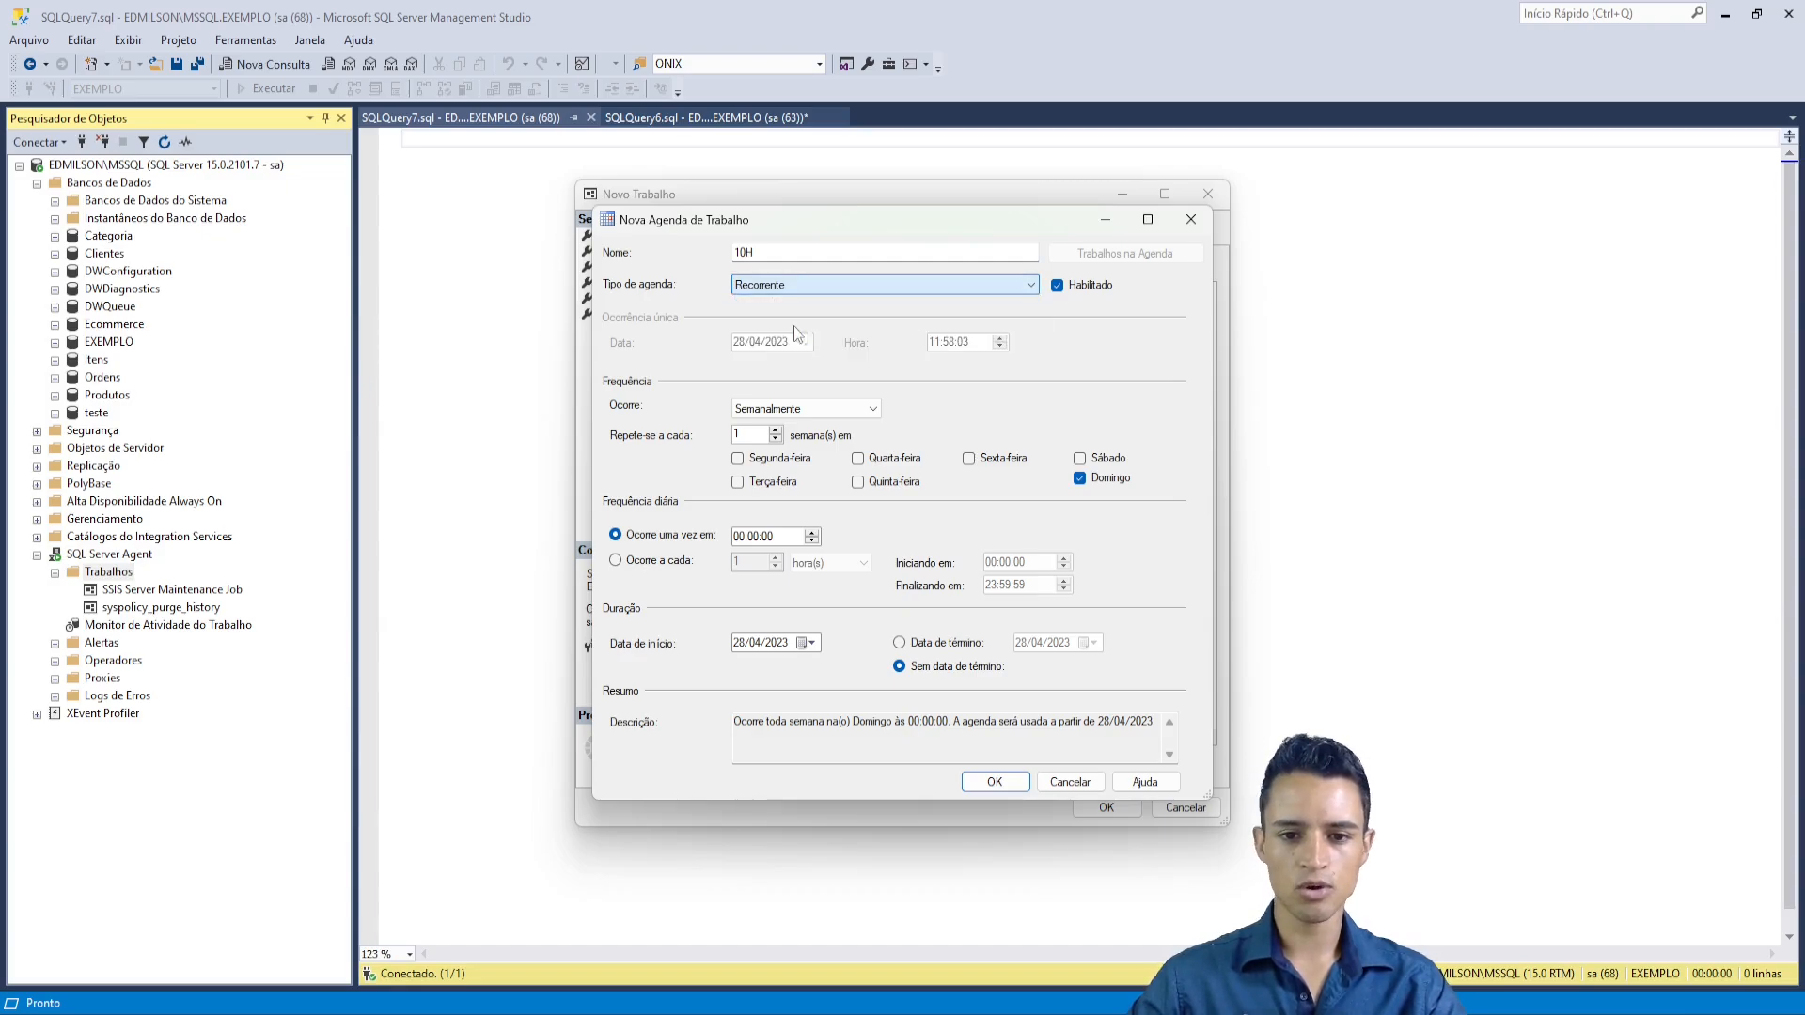
left_click(1058, 286)
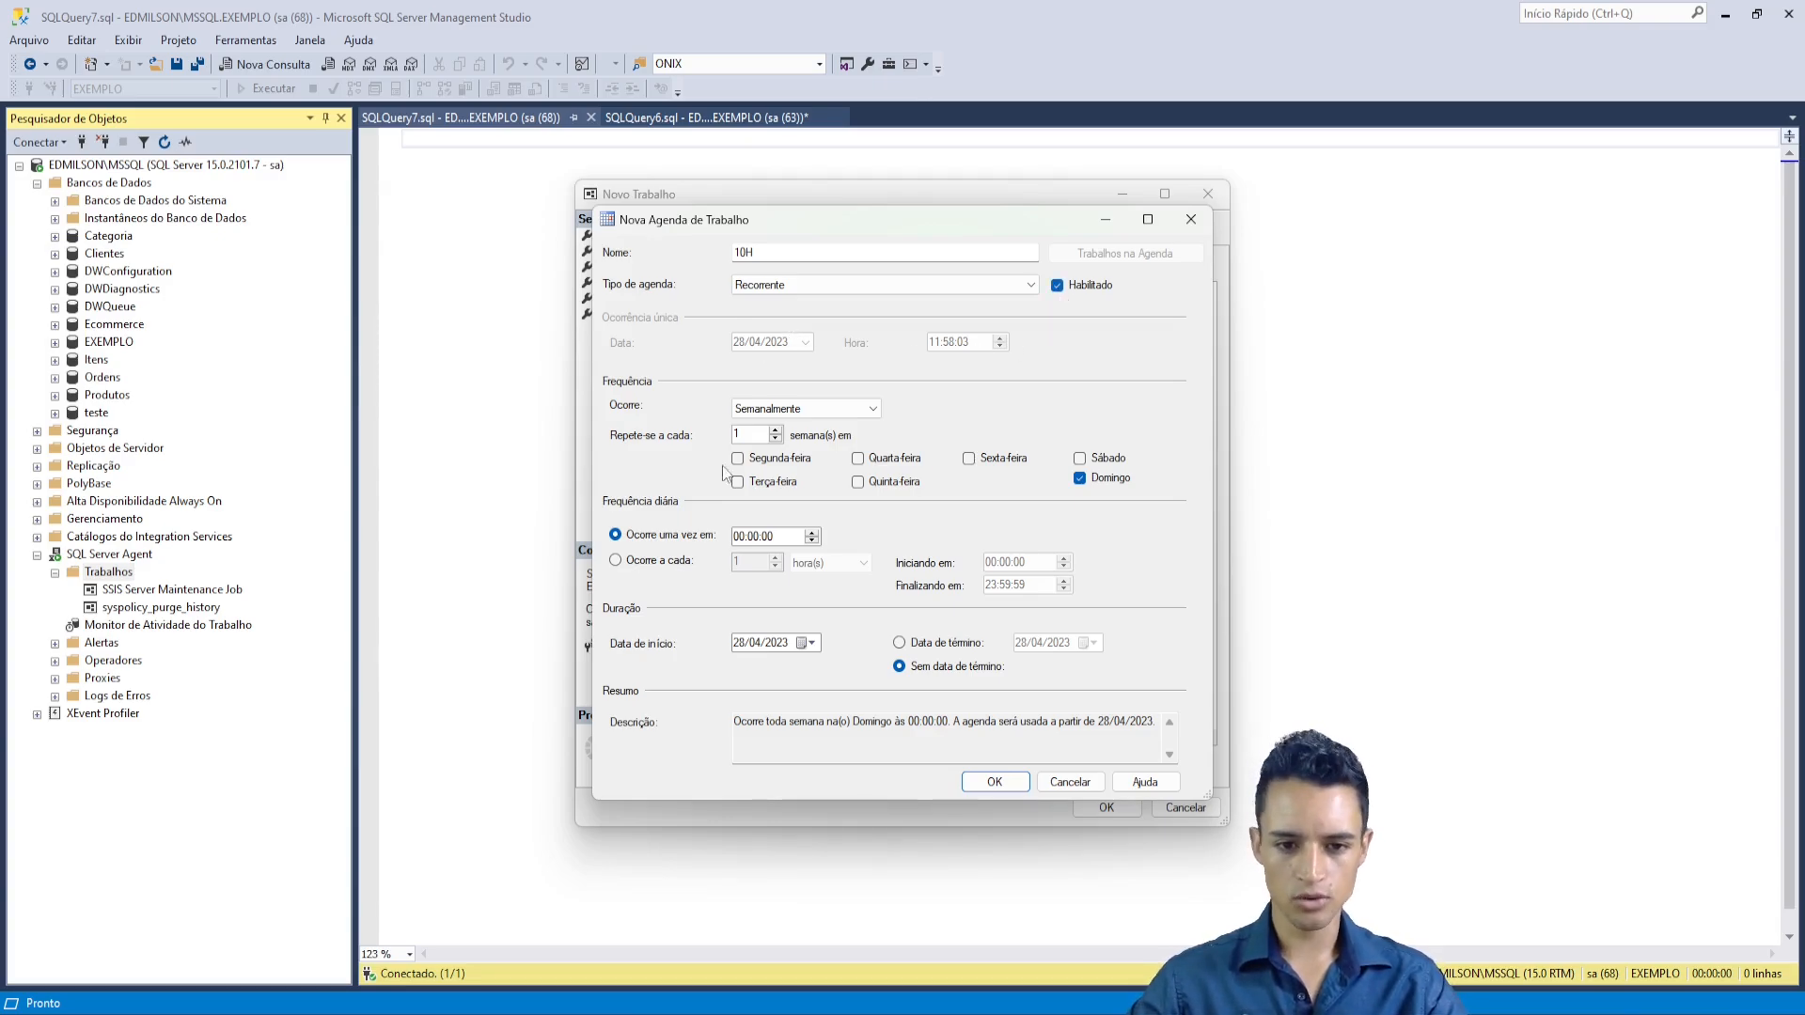
- Set the schedule to occur weekly (Semanalmente) on Monday through Friday, excluding Sunday
mouse_move(595, 370)
left_mouse_down()
mouse_move(599, 398)
mouse_move(1063, 513)
mouse_move(1181, 511)
left_mouse_up()
key("Escape")
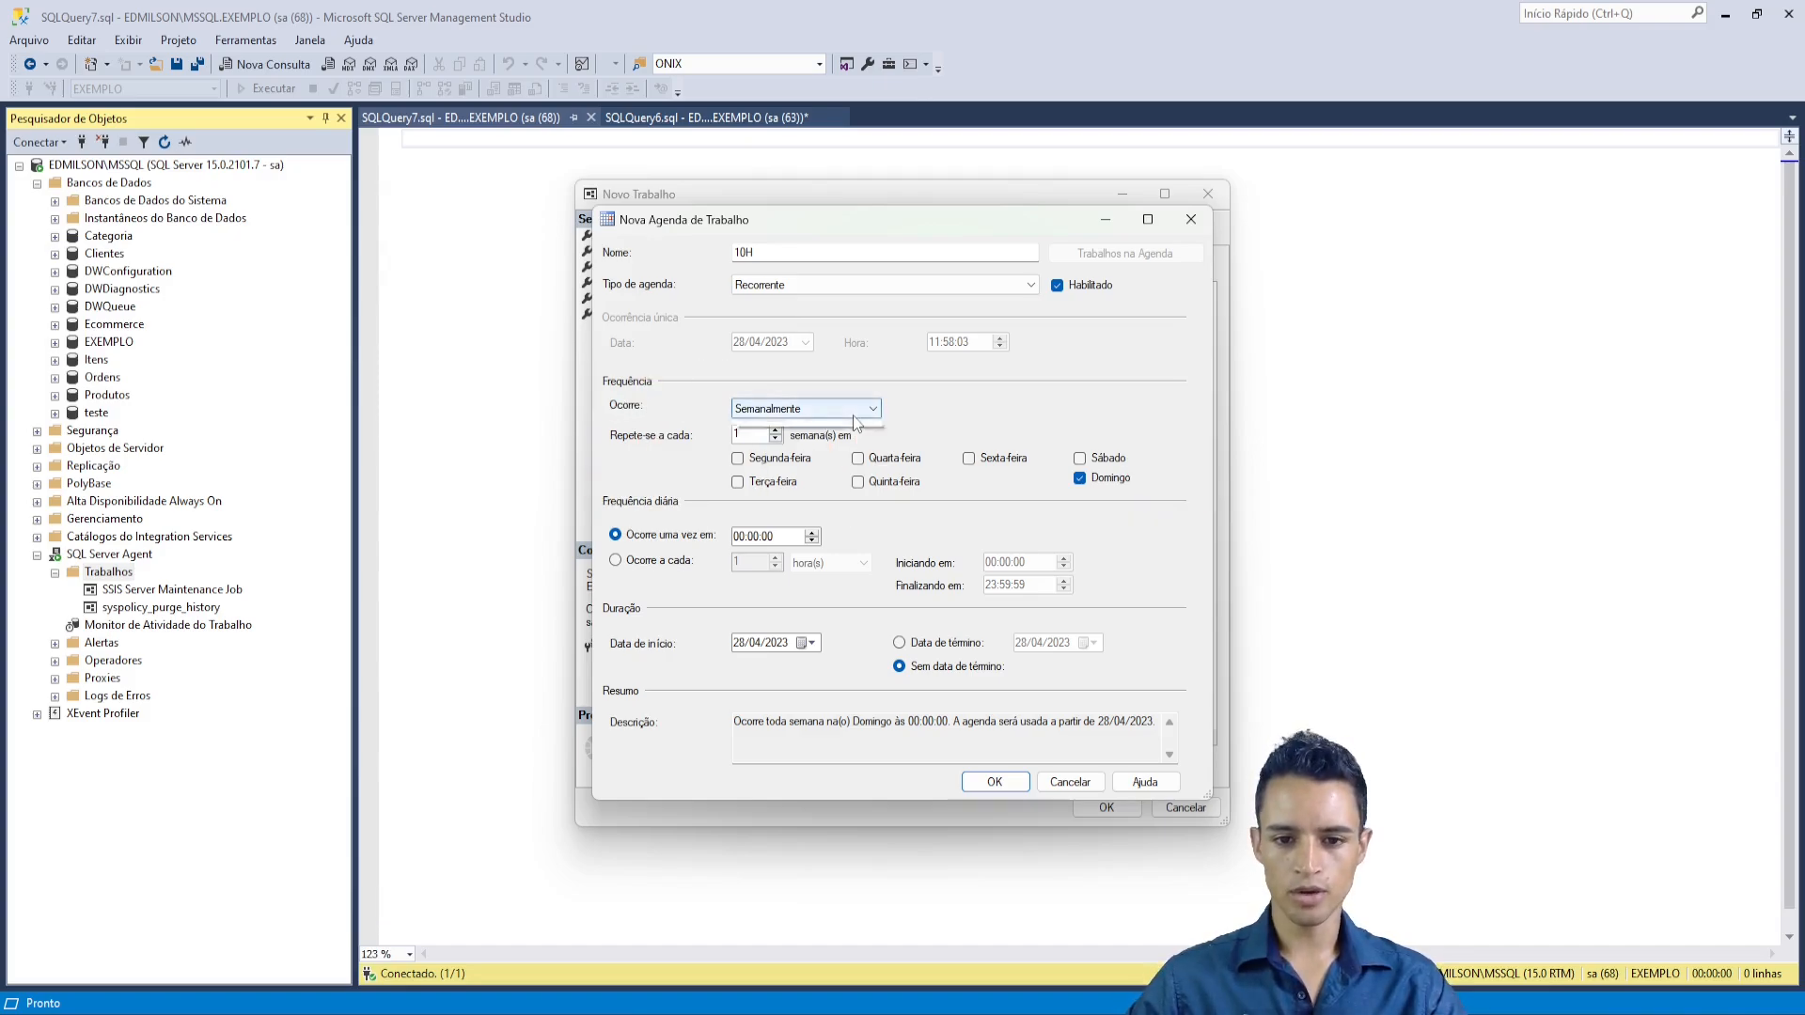
left_click(853, 414)
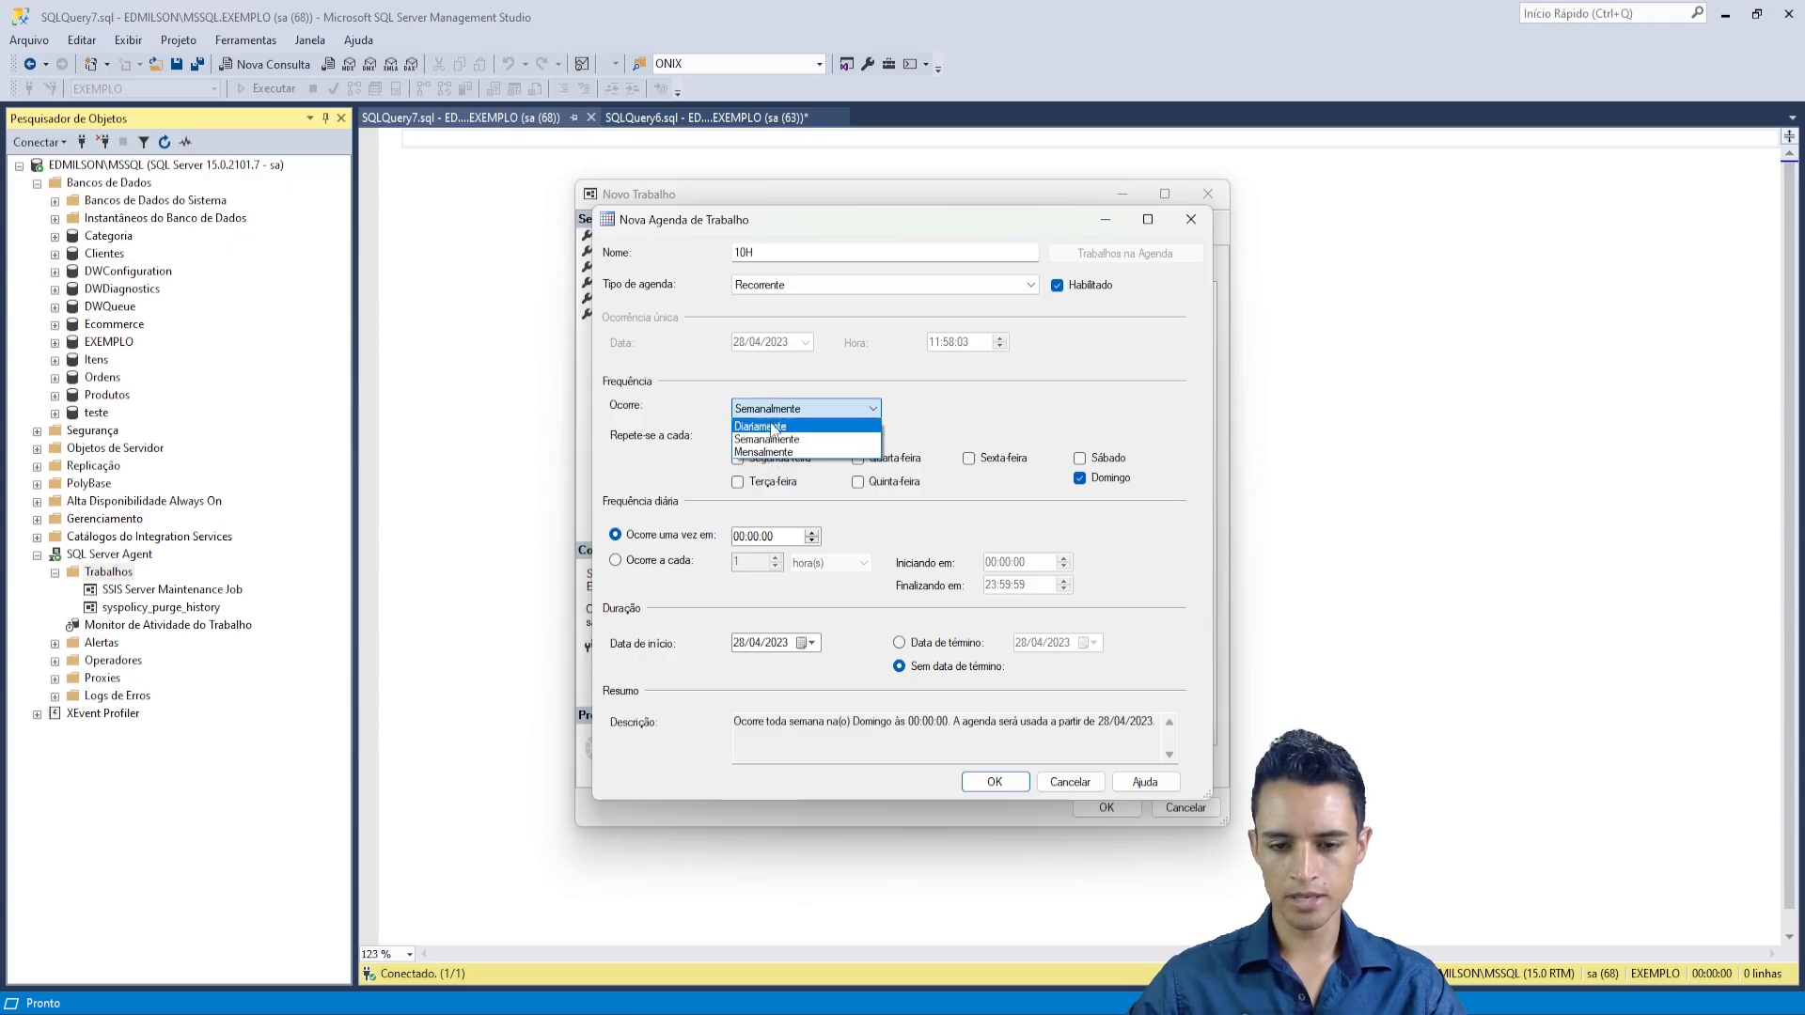
left_click(836, 440)
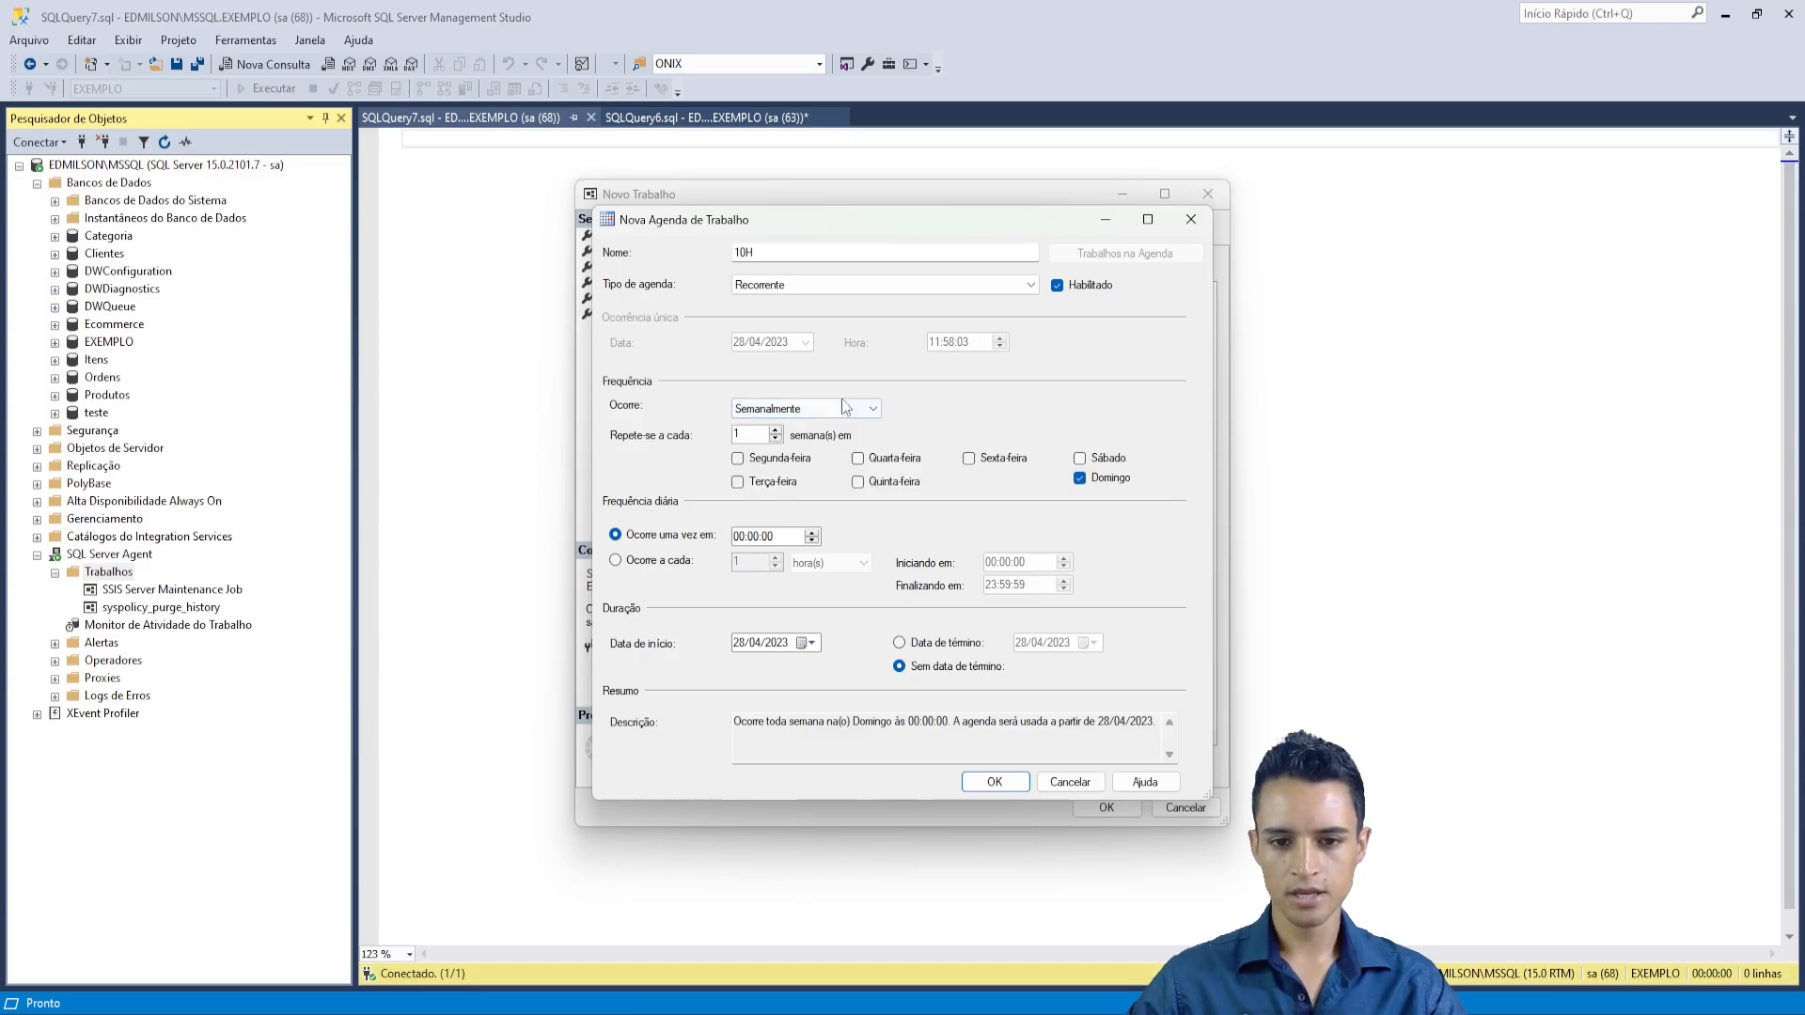
left_click(737, 457)
left_click(737, 482)
left_click(857, 458)
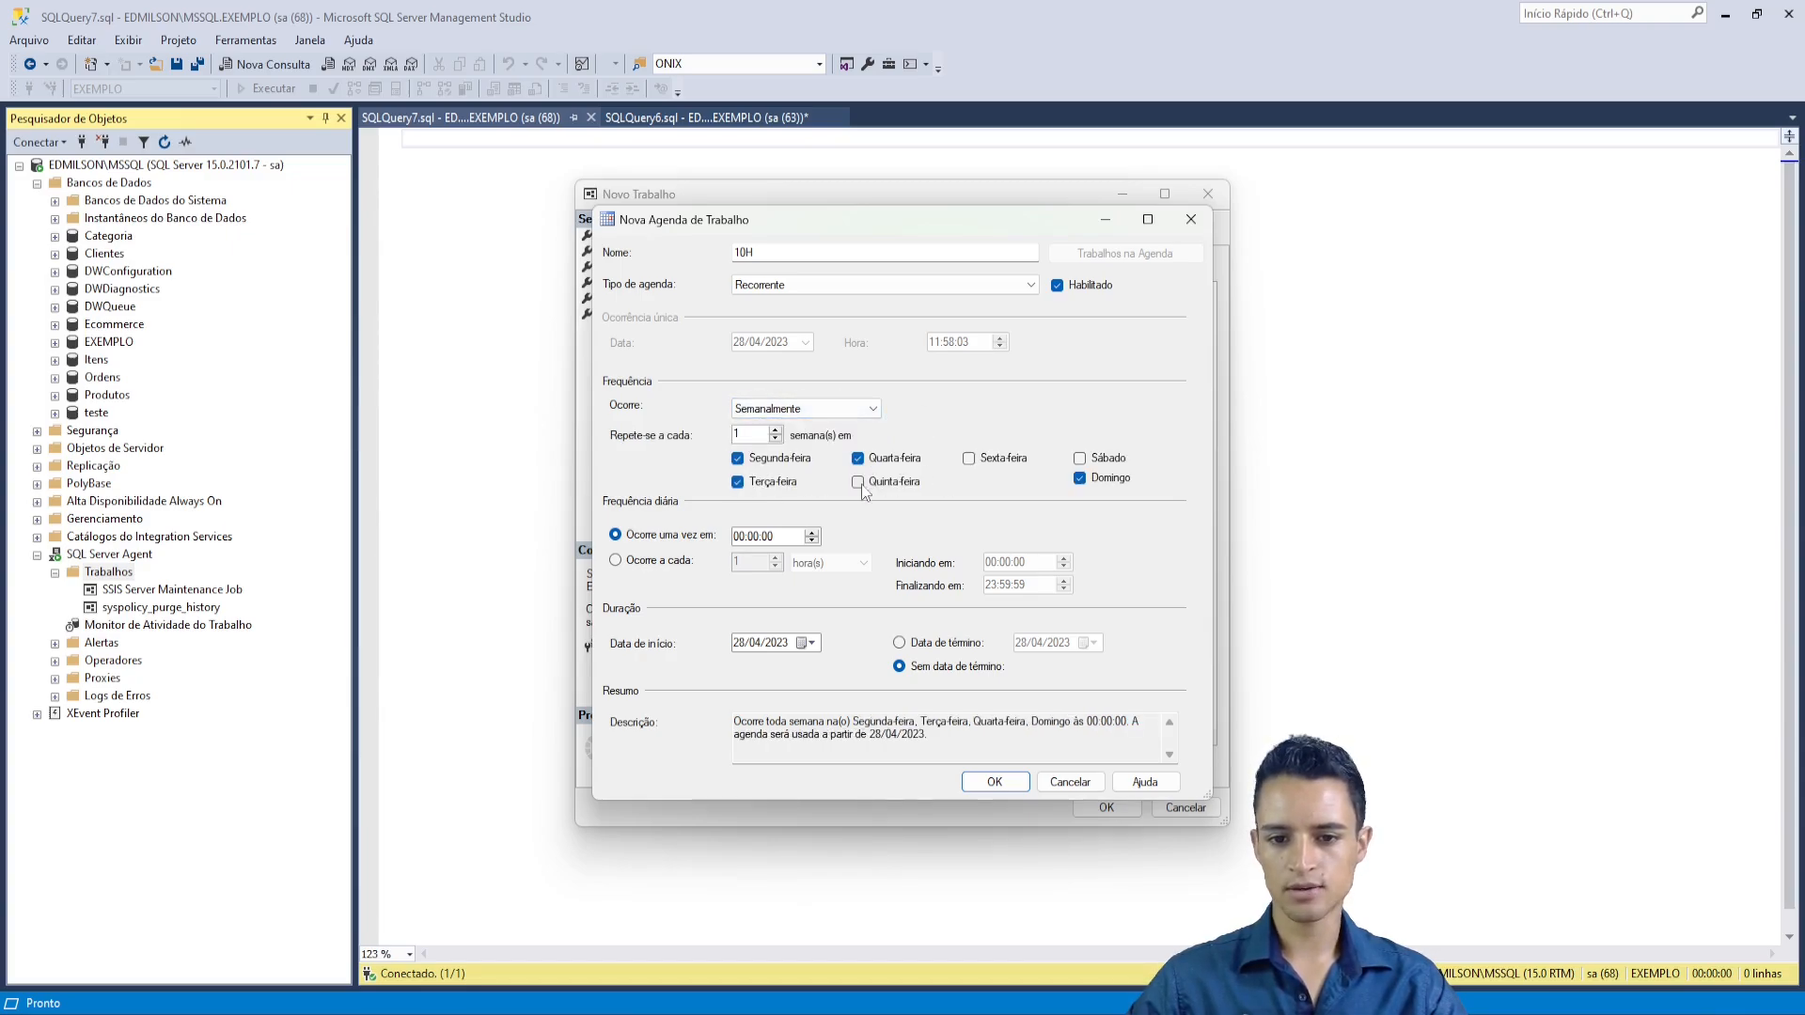
left_click(857, 481)
left_click(968, 458)
left_click(1079, 477)
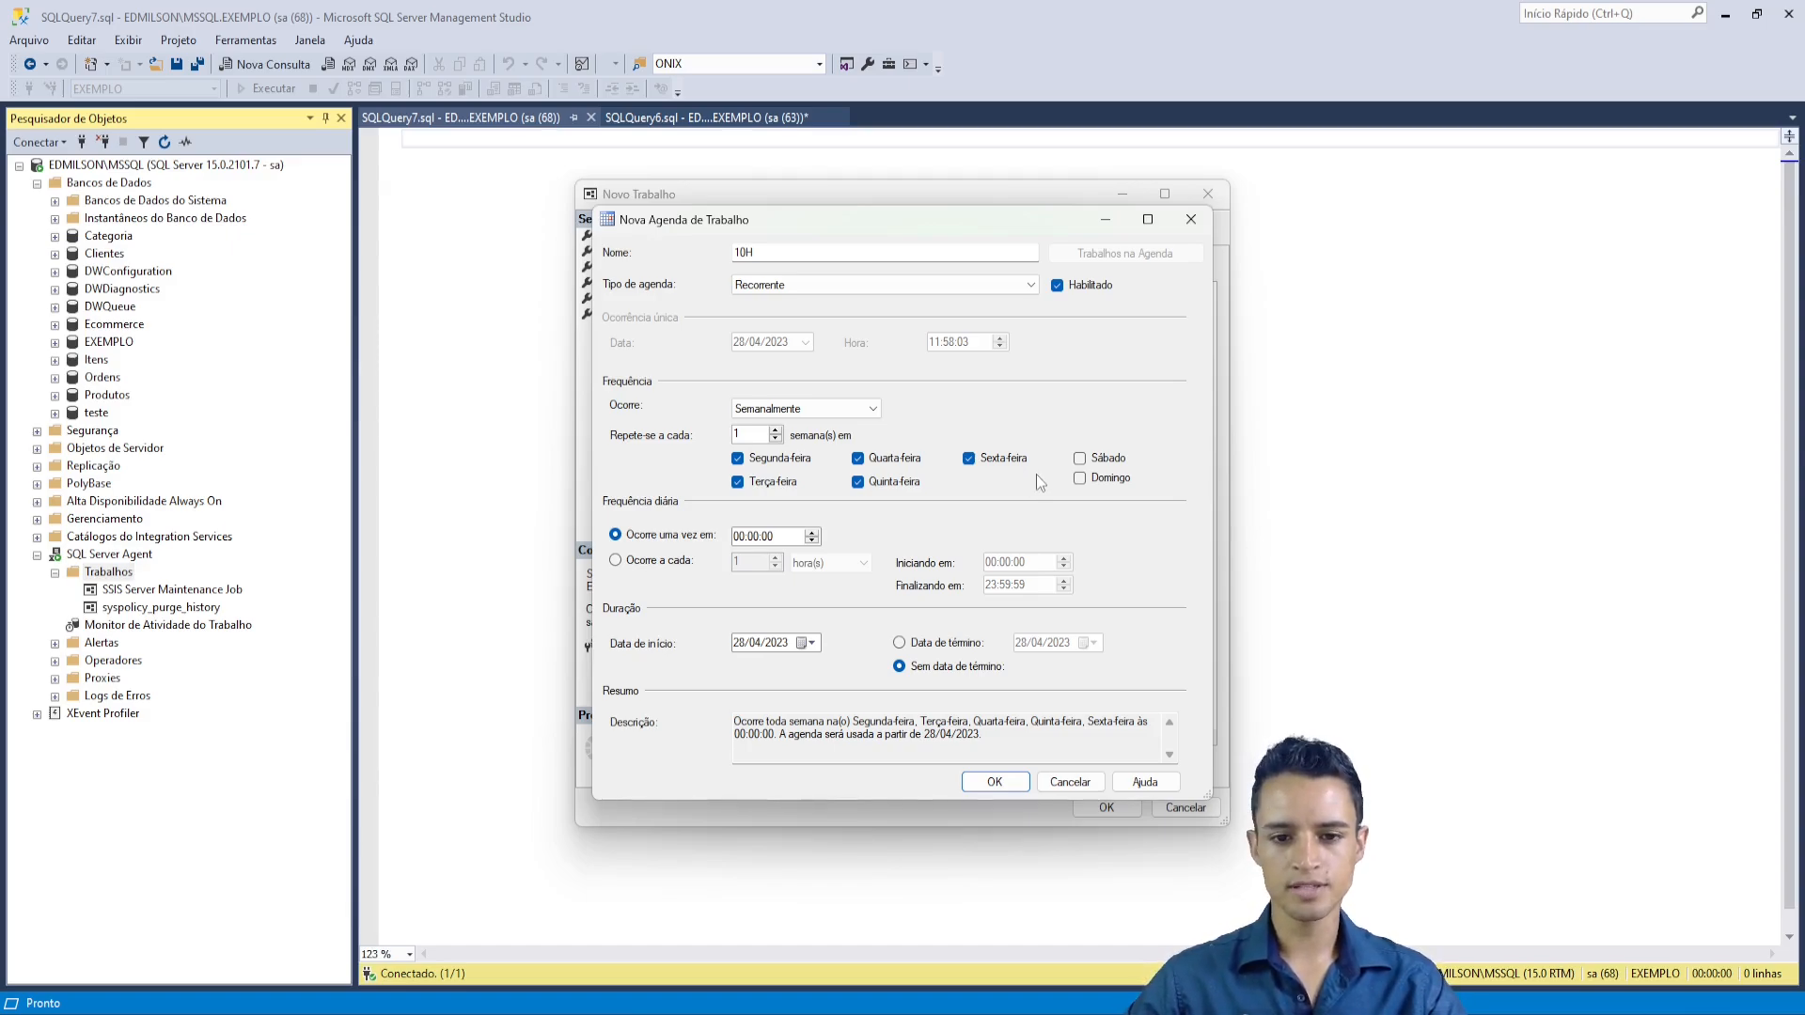
- Try the monthly and daily frequencies for the schedule and return it to Semanalmente
left_click(855, 410)
left_click(763, 452)
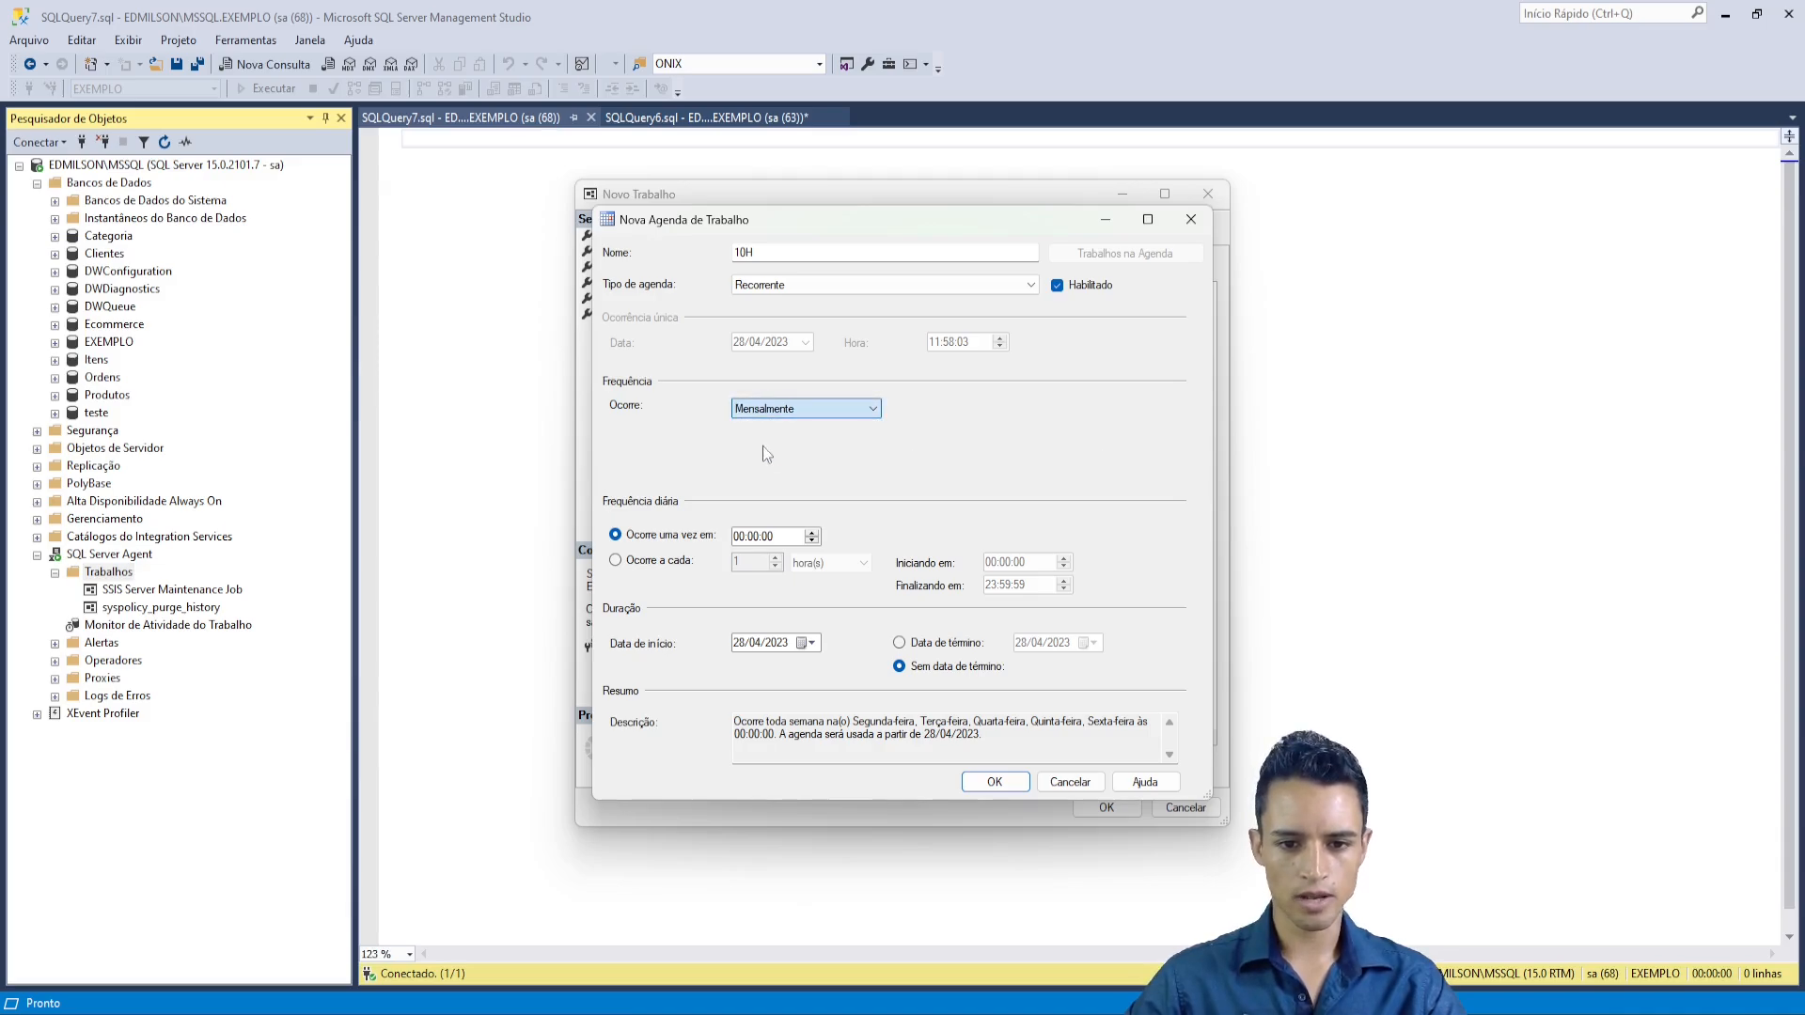
left_click(838, 410)
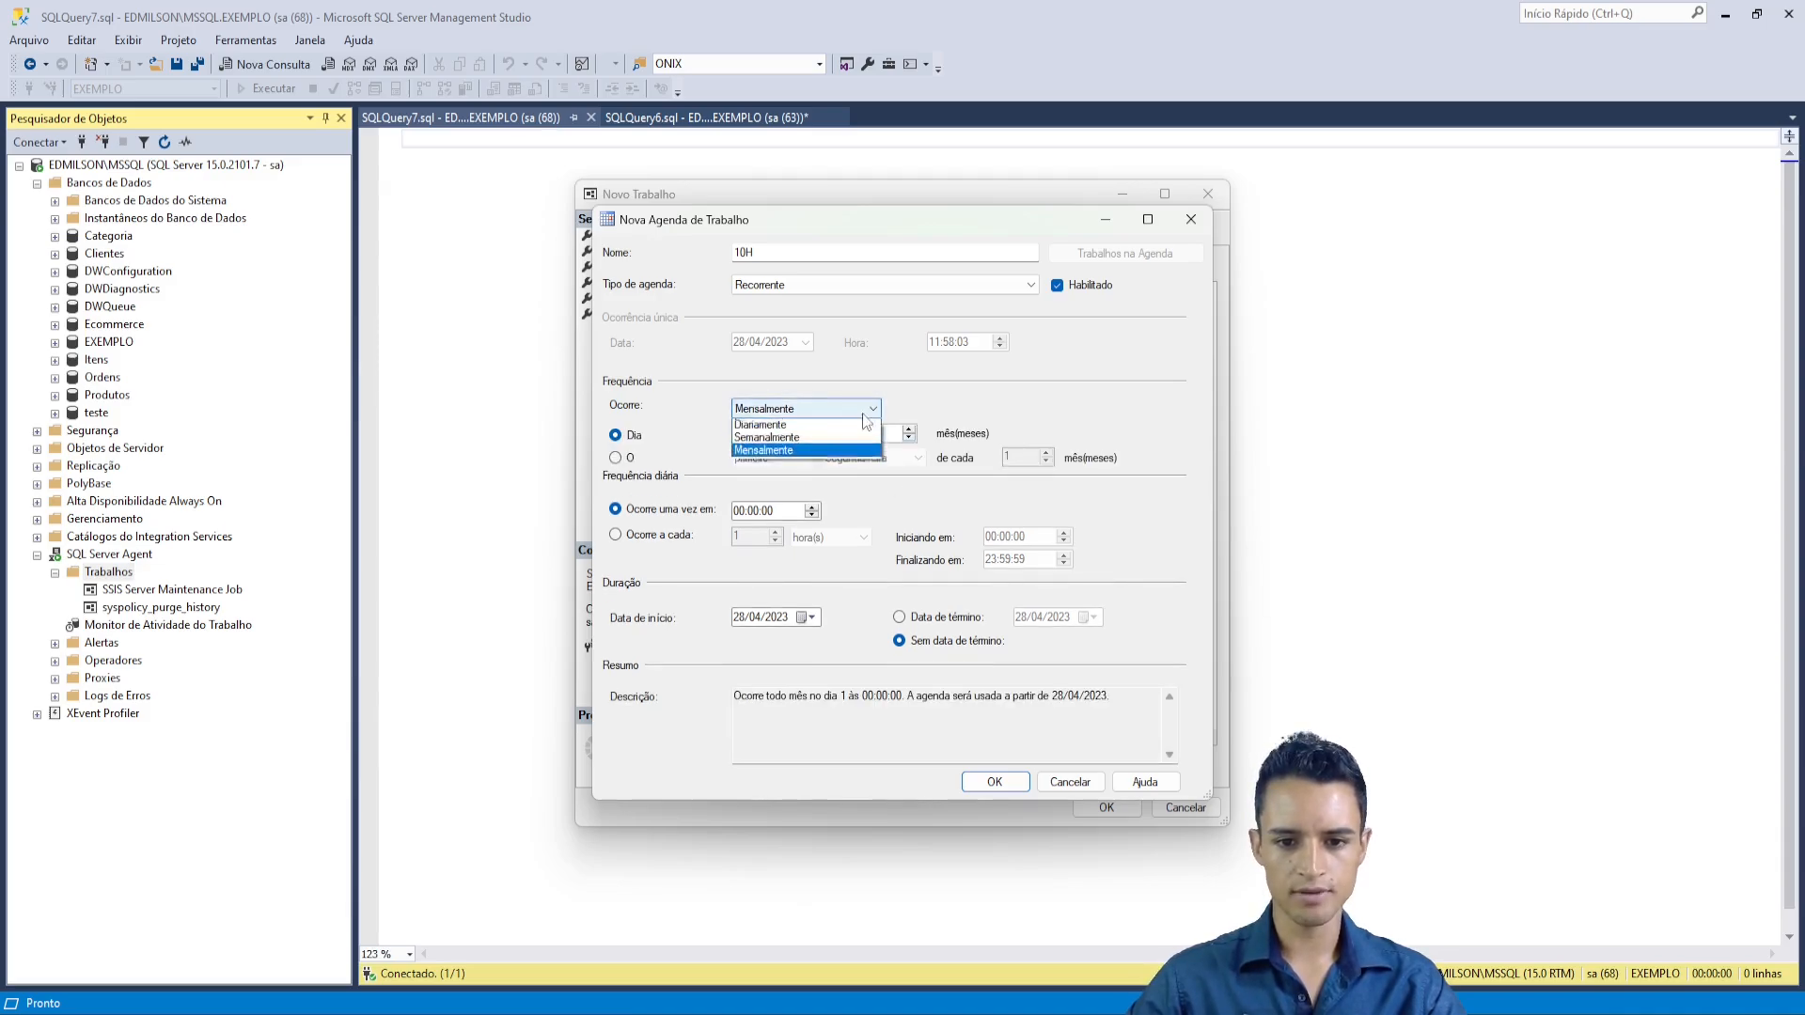
left_click(785, 425)
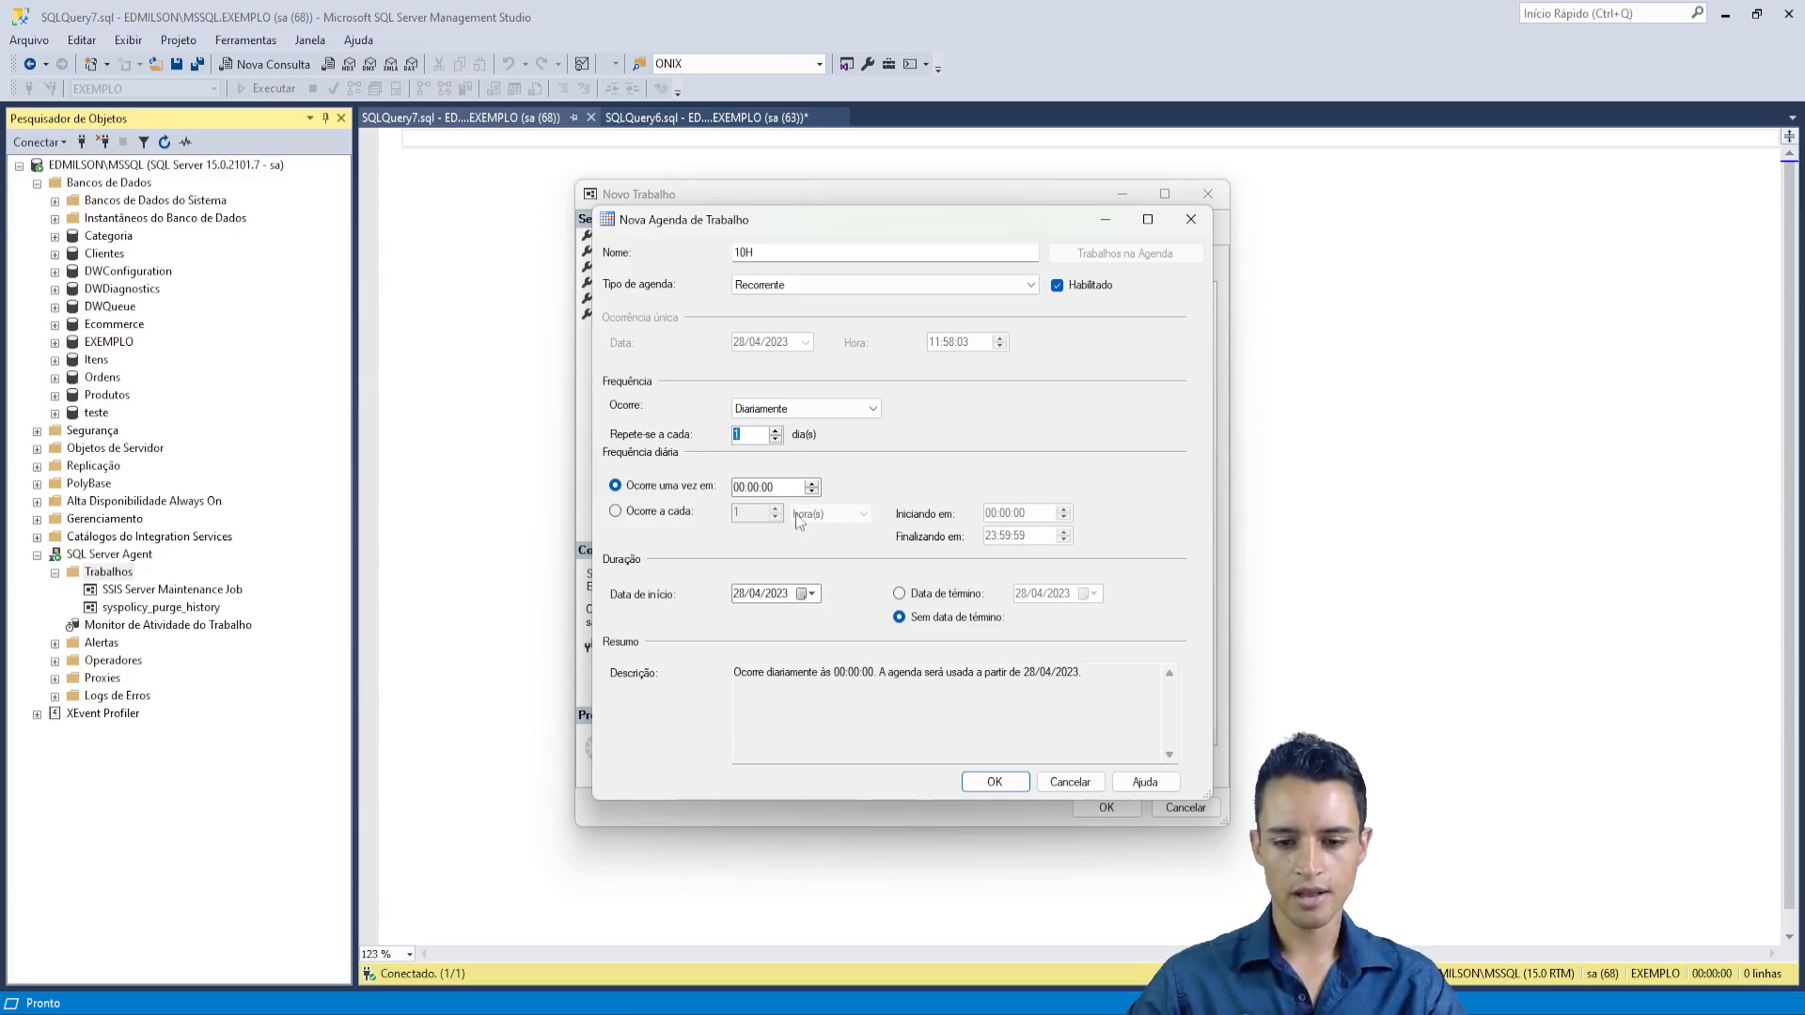
left_click(803, 408)
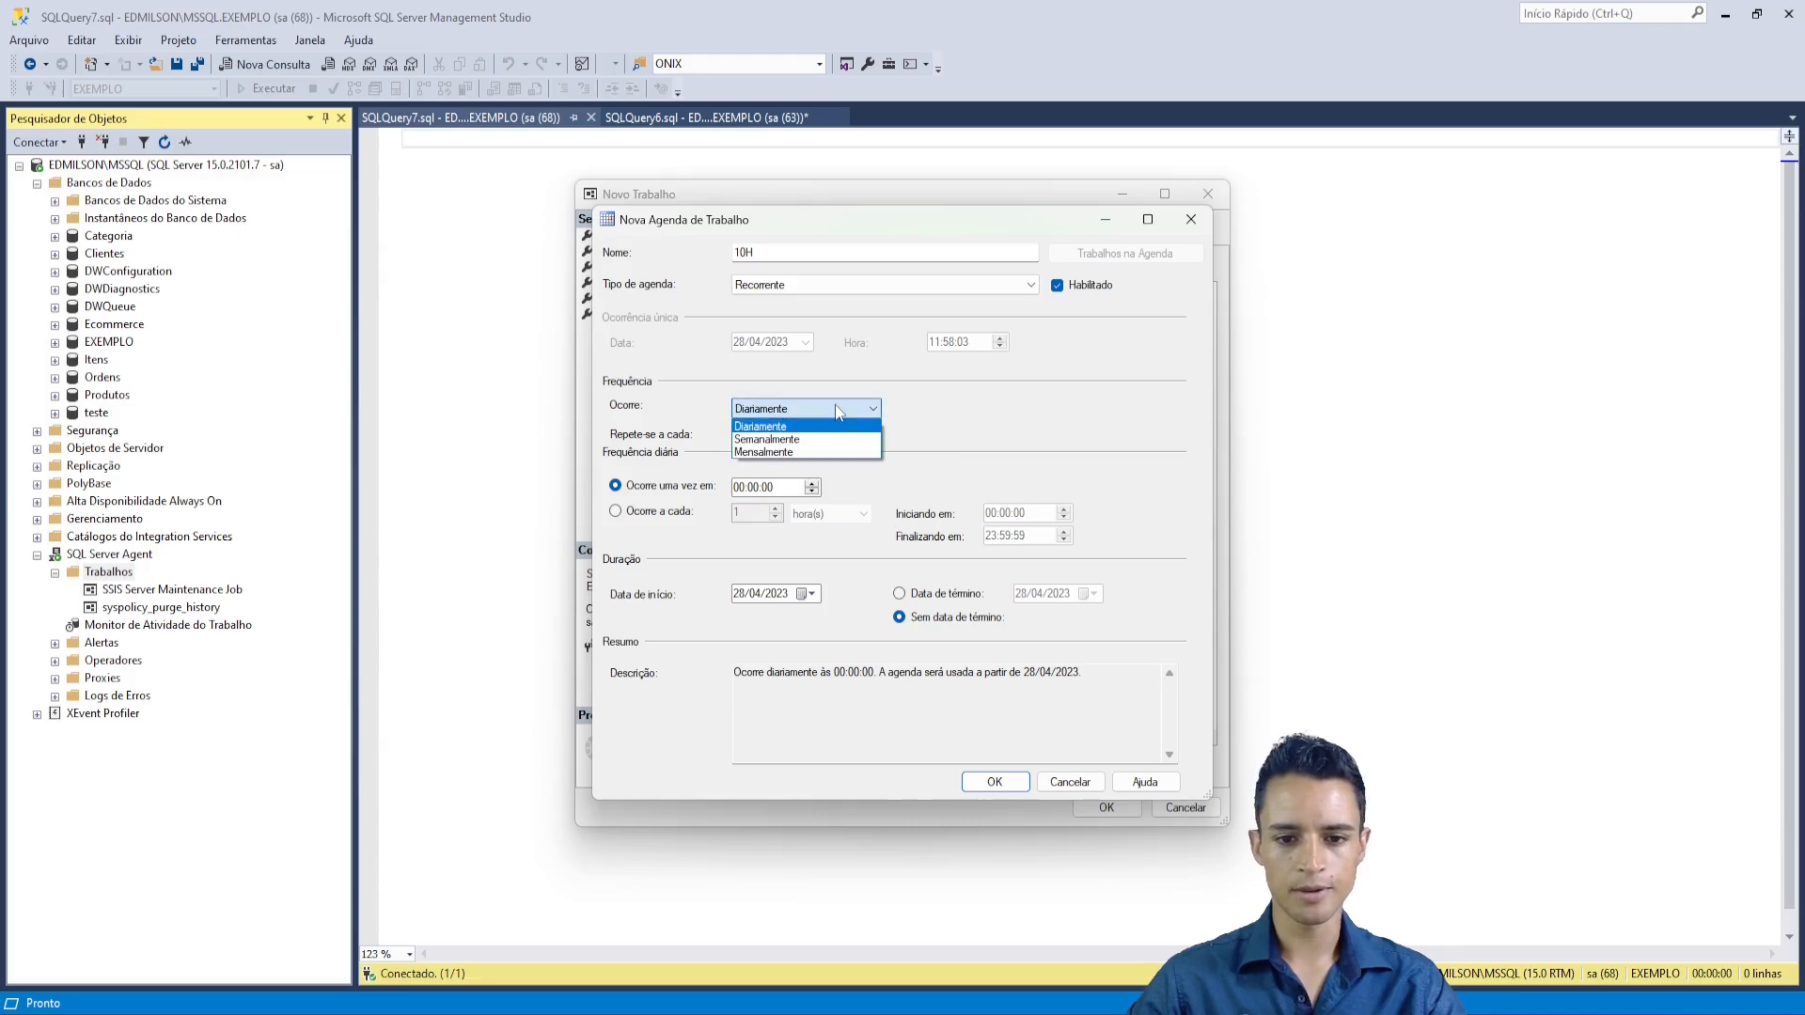
left_click(838, 438)
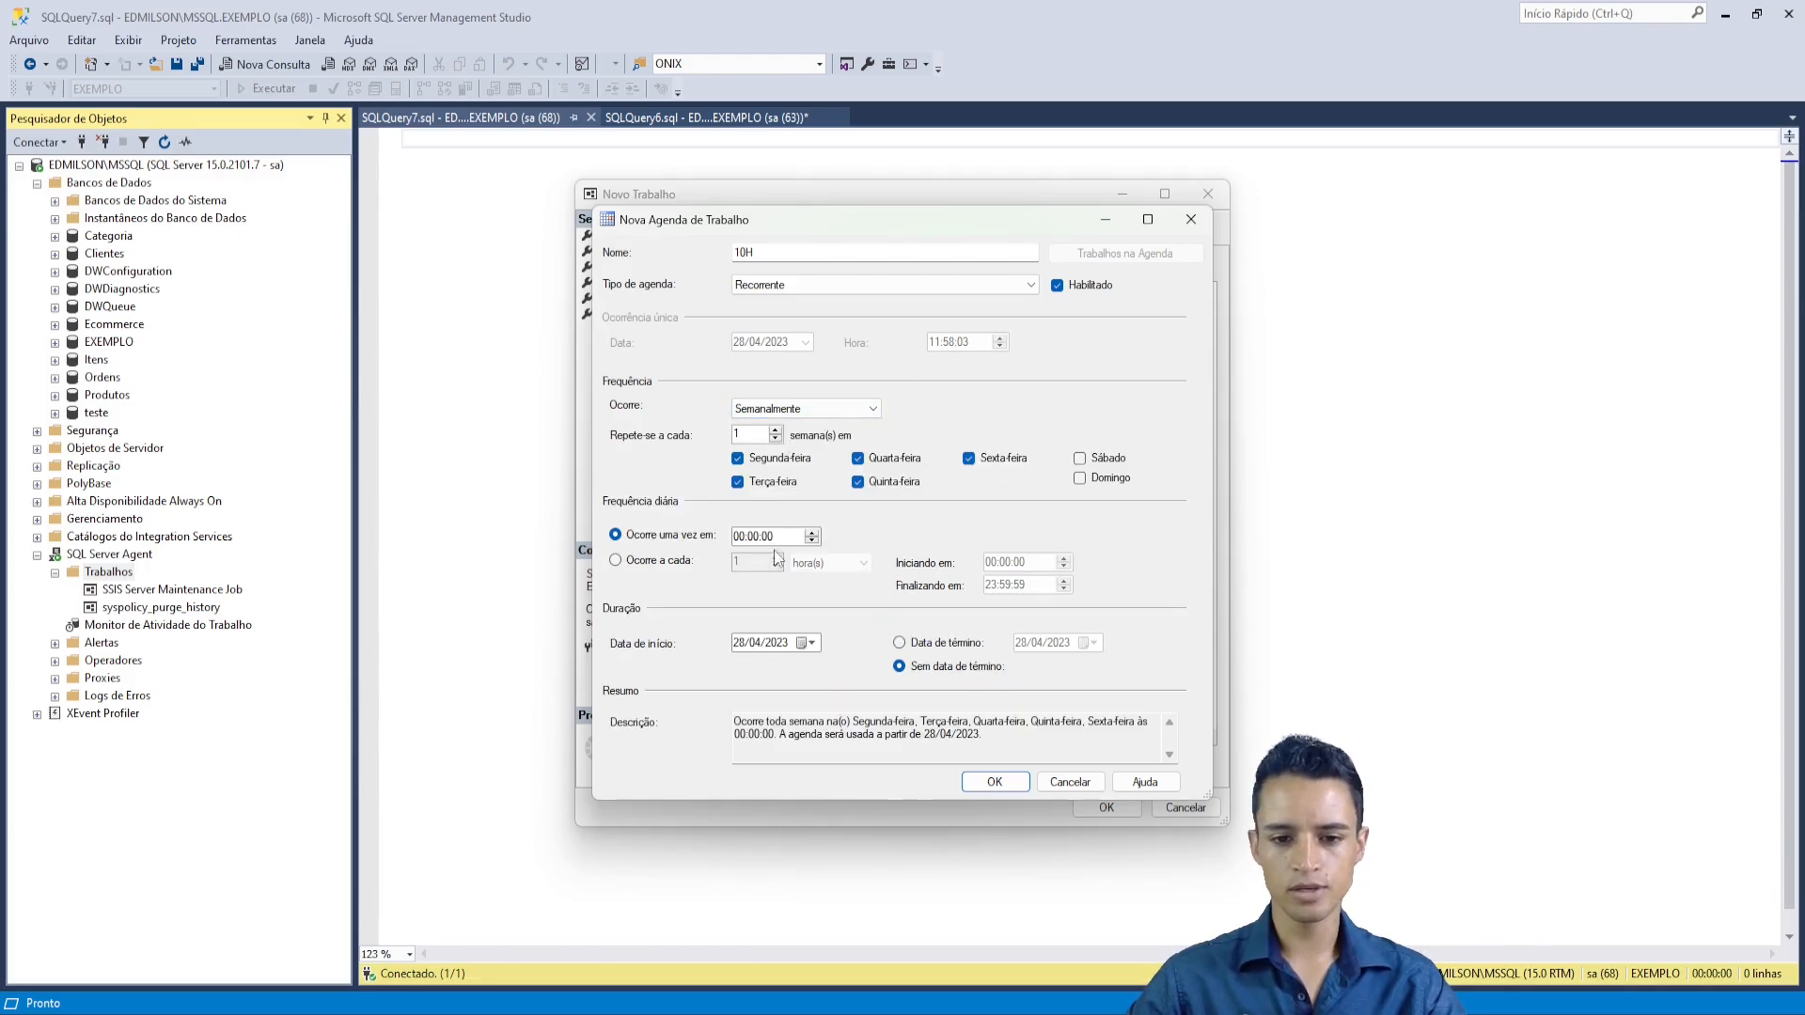
- Set the schedule's daily frequency to occur once at 10:00:00
left_click(738, 535)
type("1")
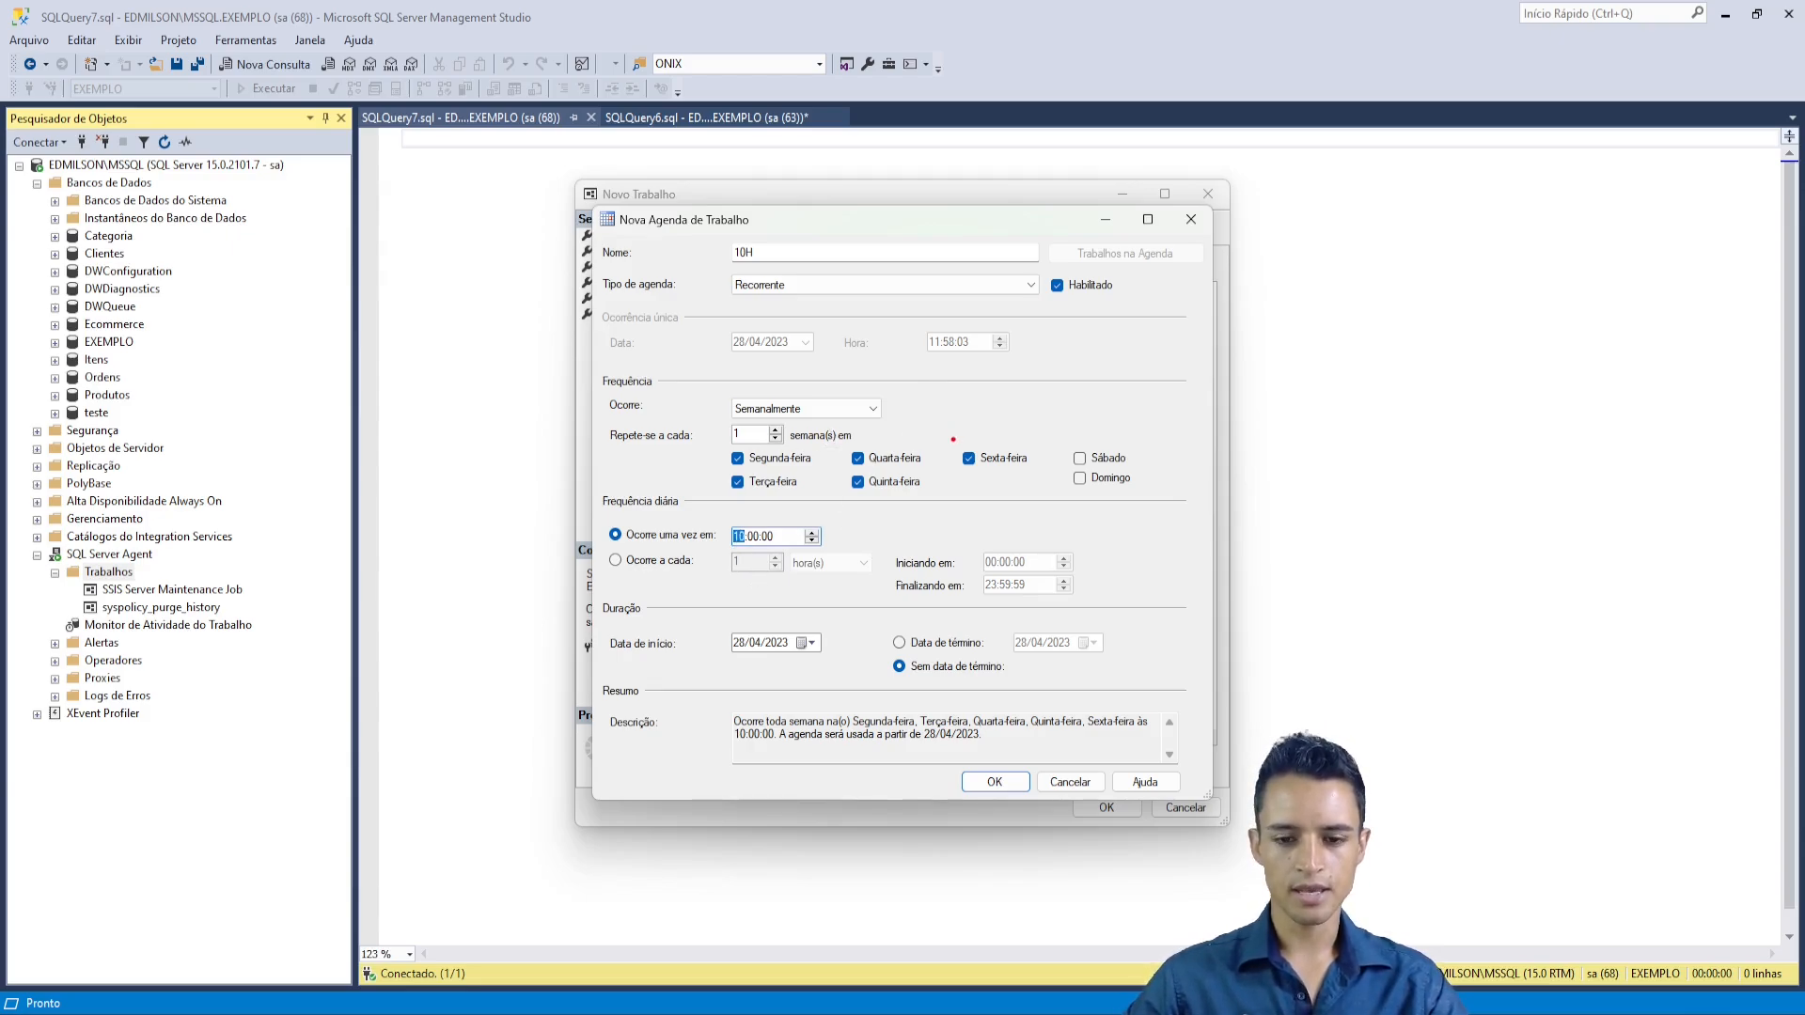
left_click_drag(905, 425, 979, 343)
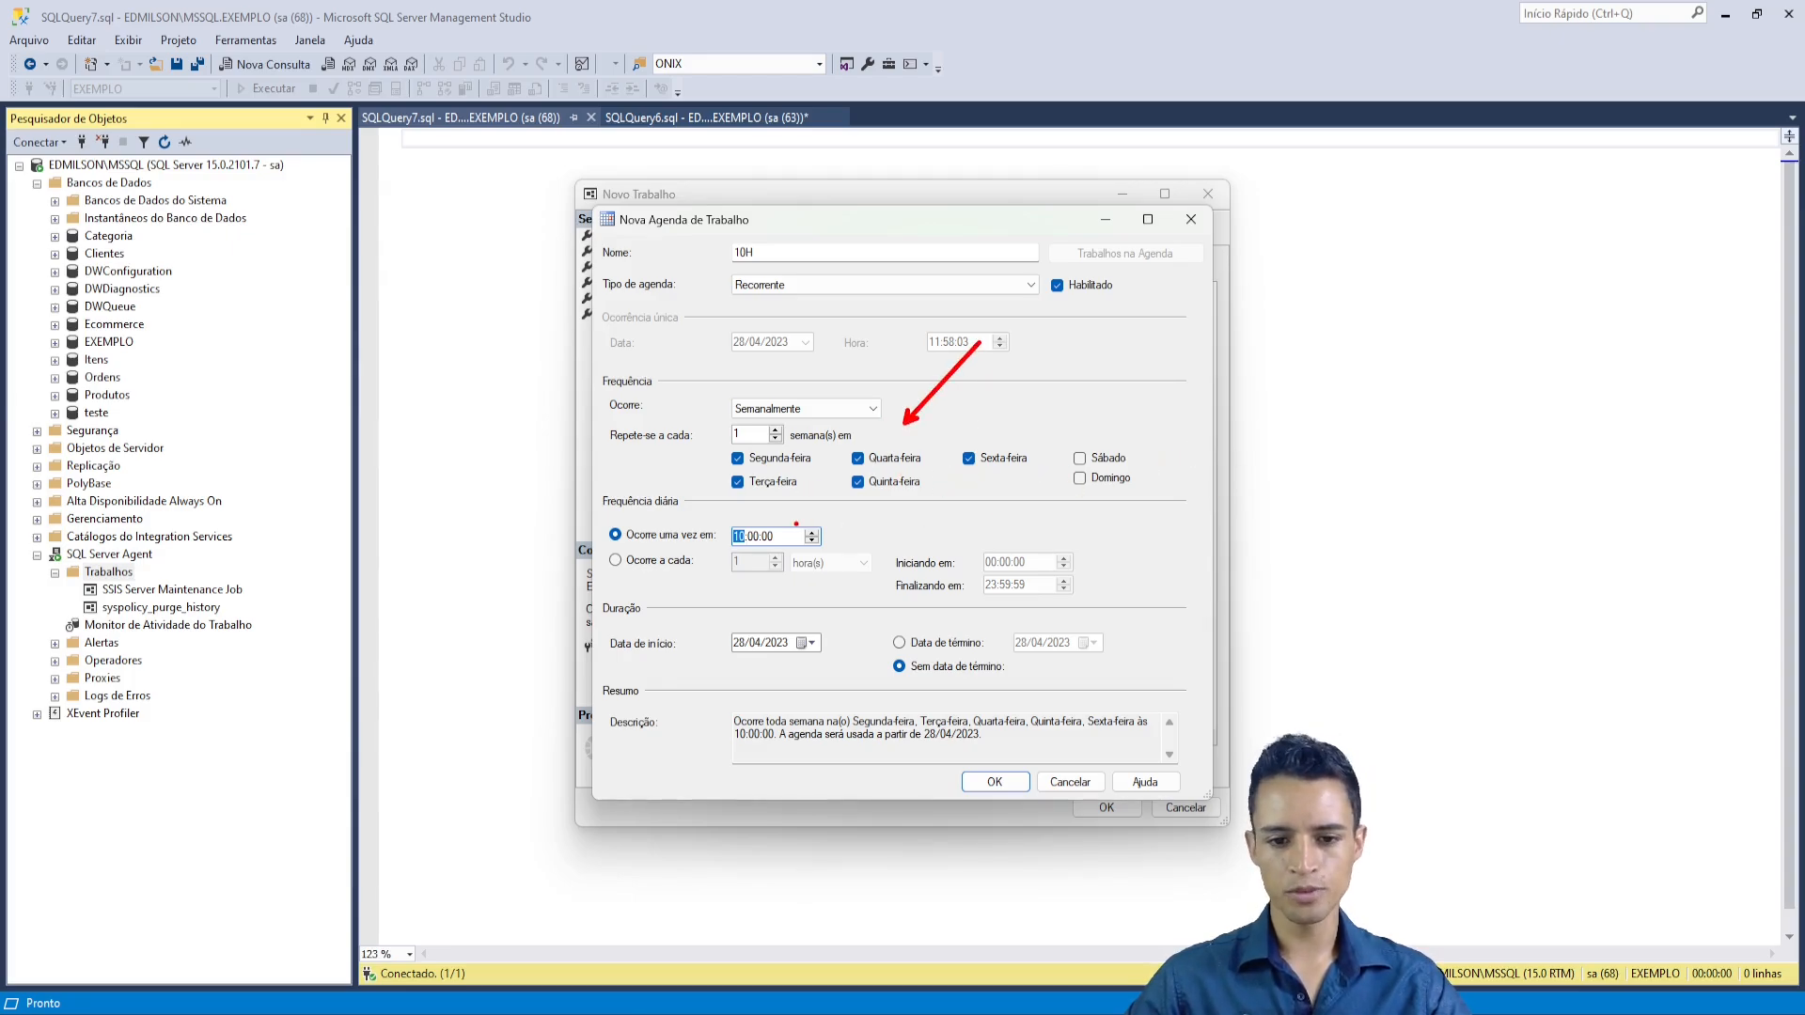
left_click_drag(757, 527, 876, 453)
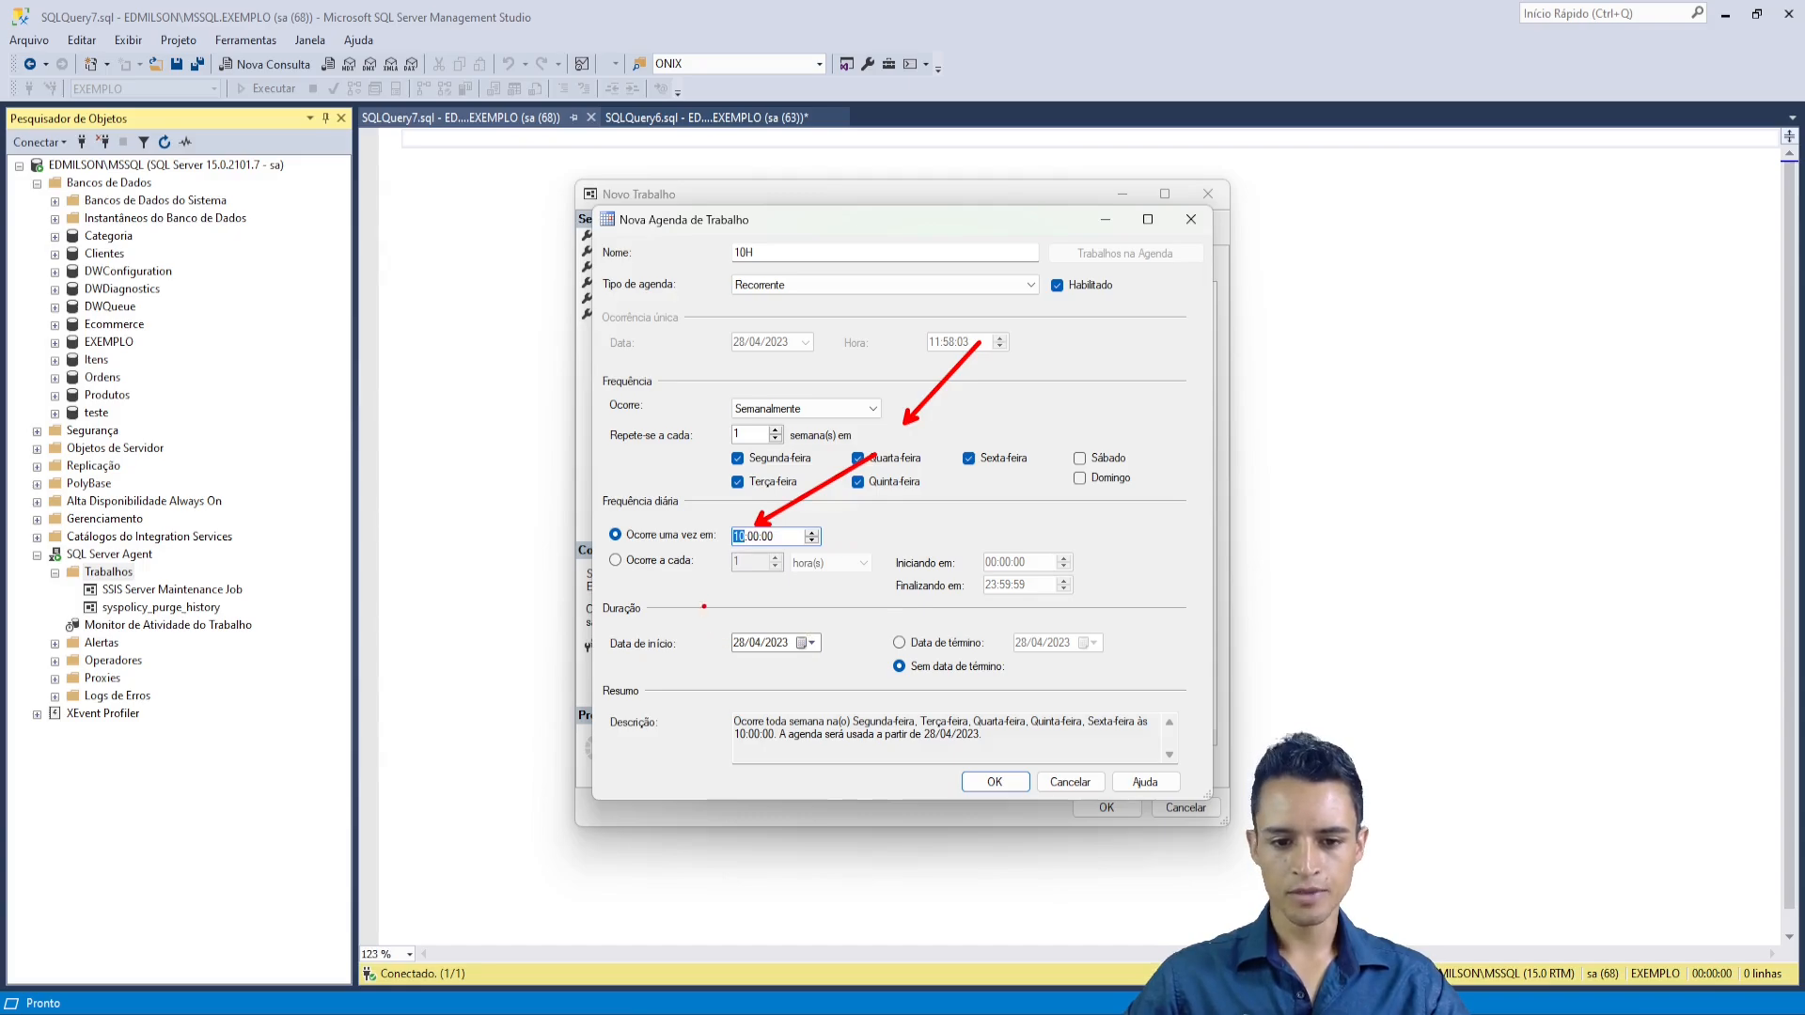
left_click_drag(594, 591, 702, 627)
left_click_drag(855, 570, 790, 616)
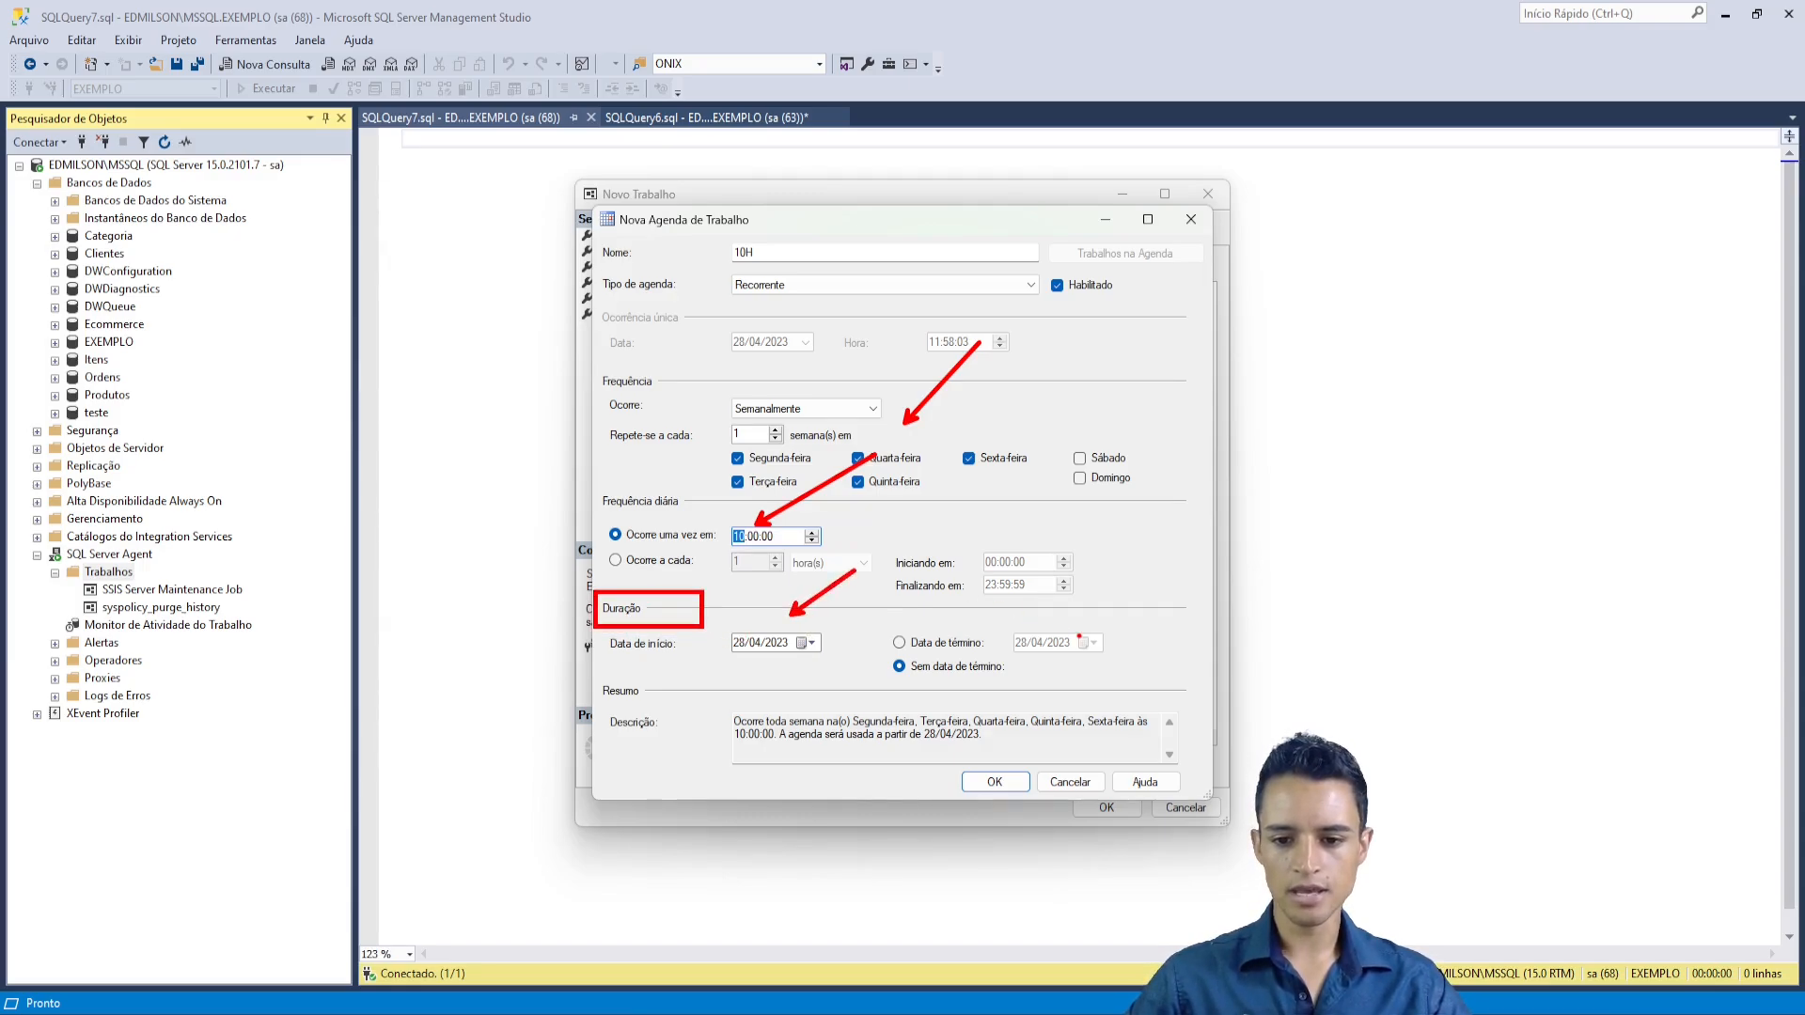
- Try an end date for the schedule's duration and return it to Sem data de término
key("Escape")
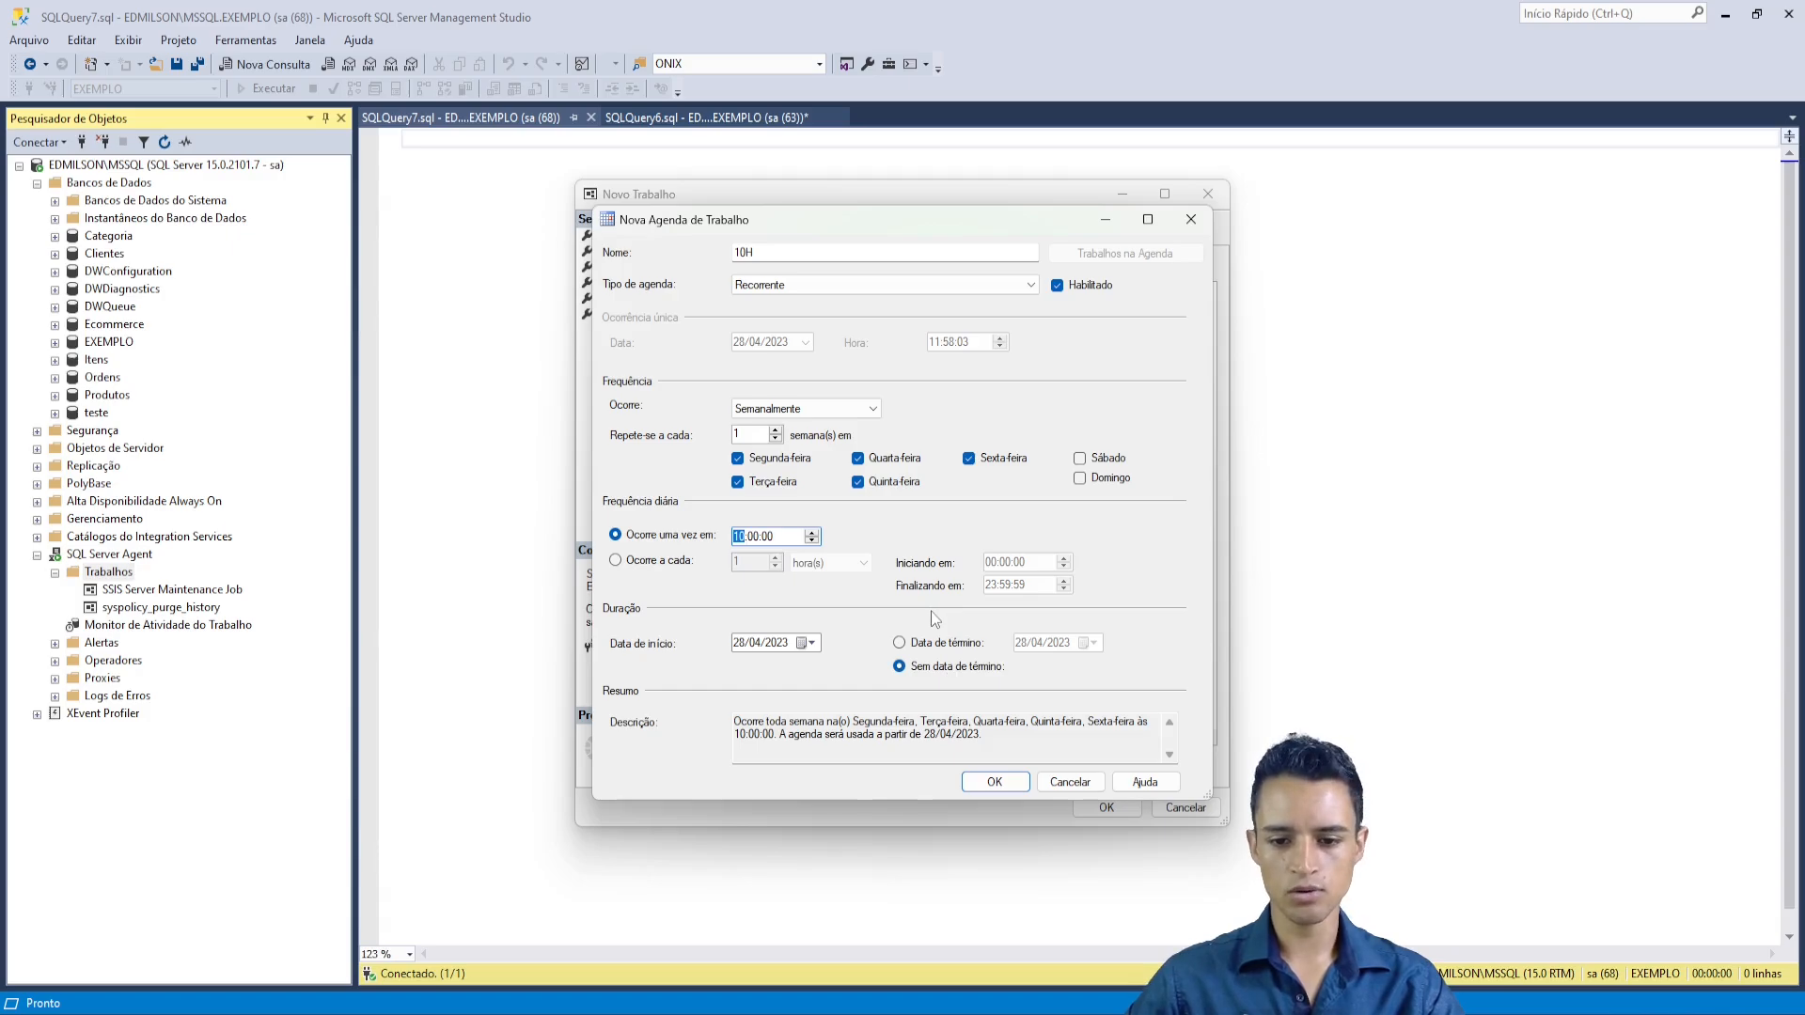
left_click(898, 643)
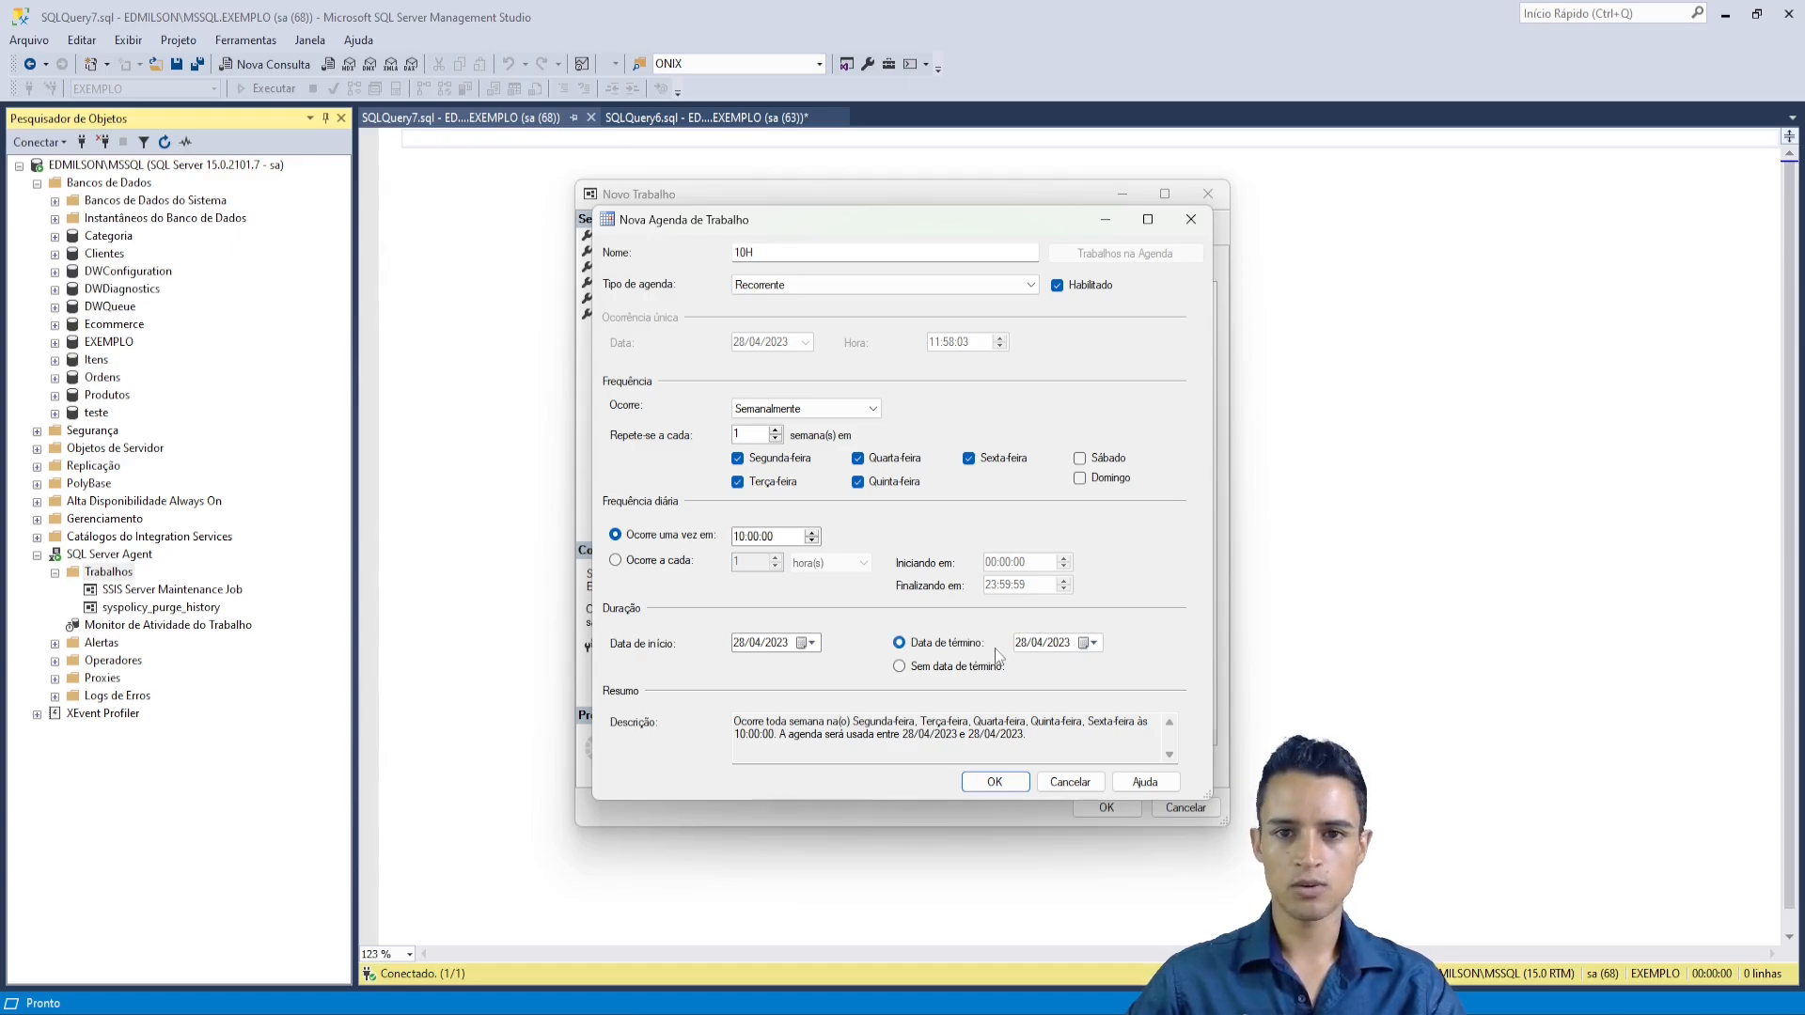
left_click(910, 669)
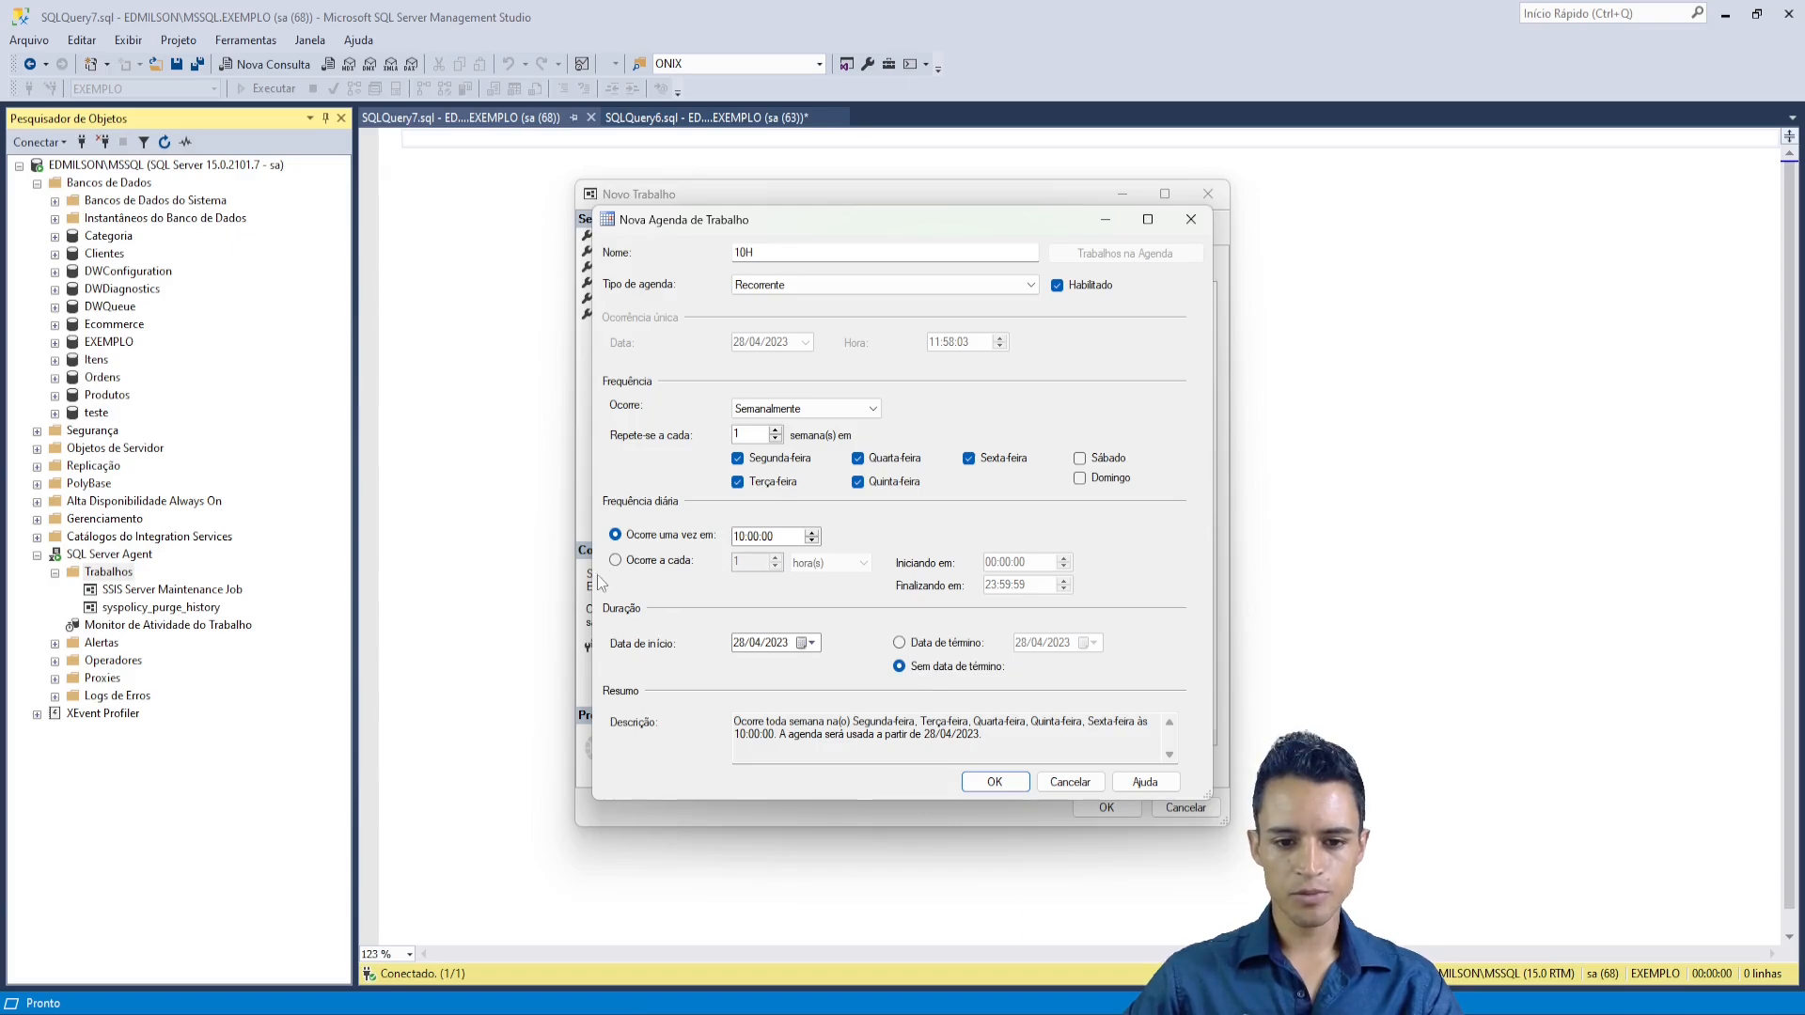
- Try a daily frequency of every 1 hour ending at 06:00:00 and return the schedule to occurring once at 10:00:00
left_click(628, 561)
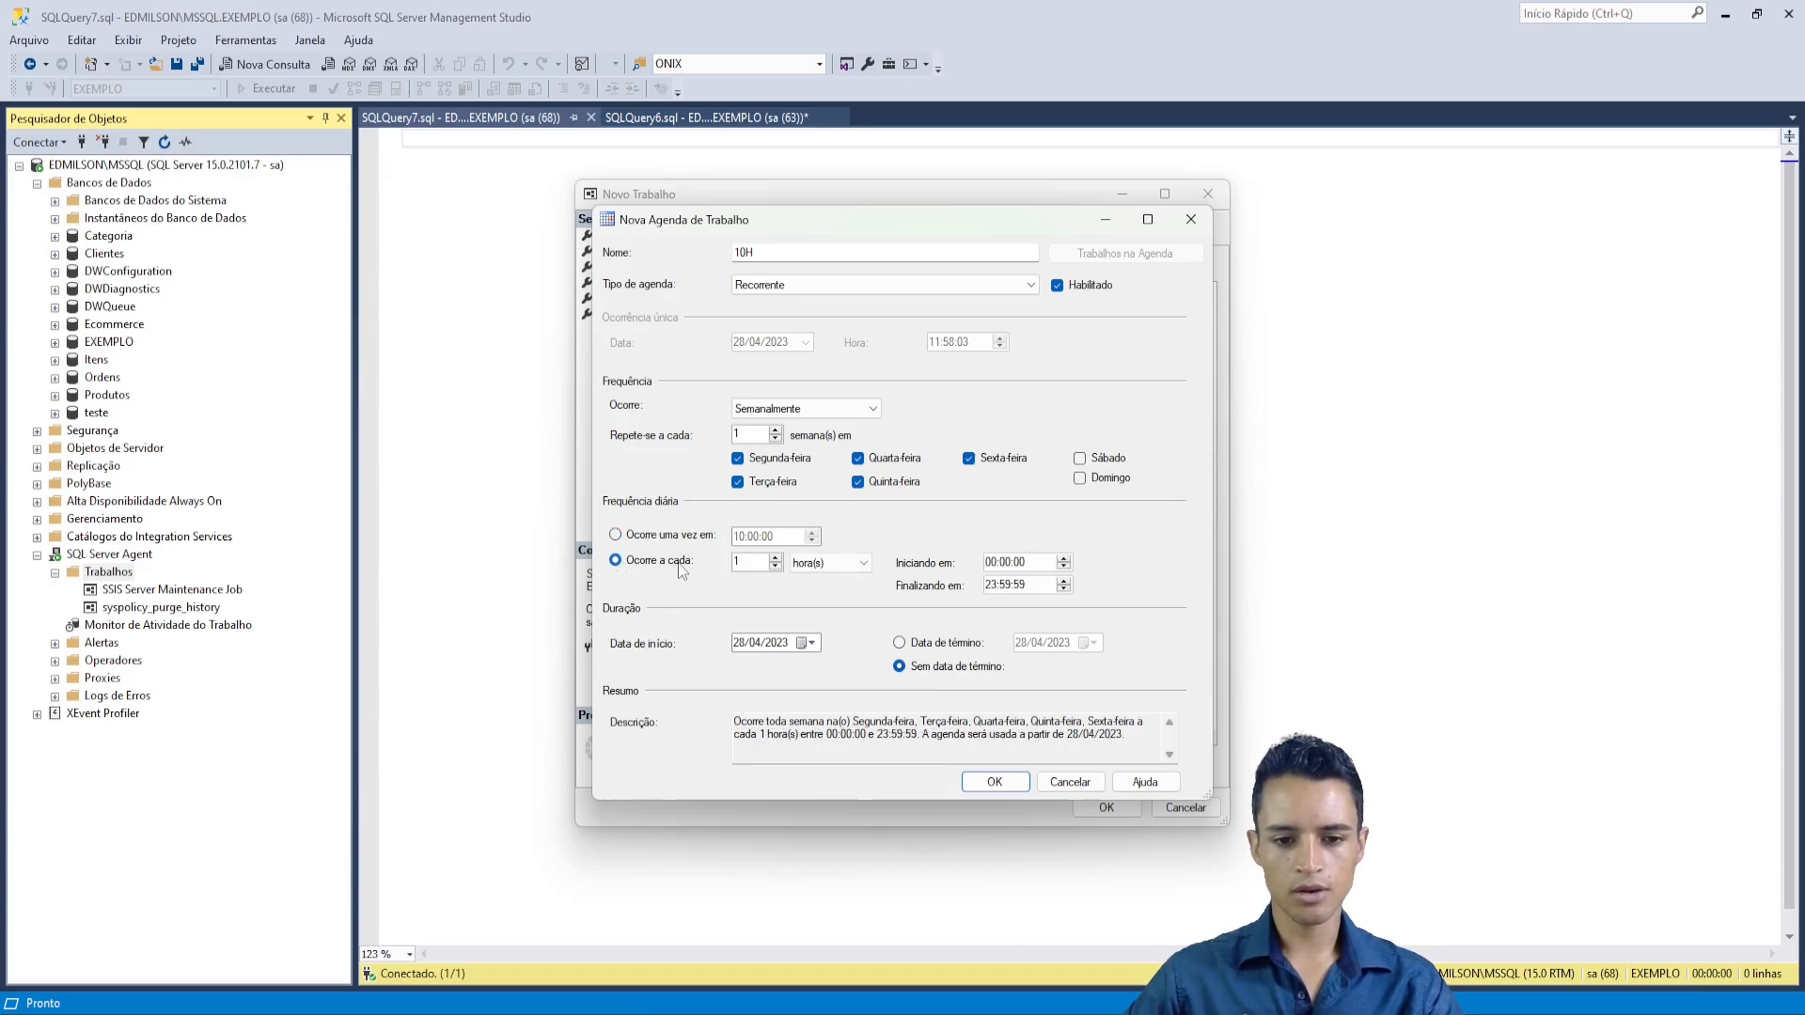
double_click(739, 562)
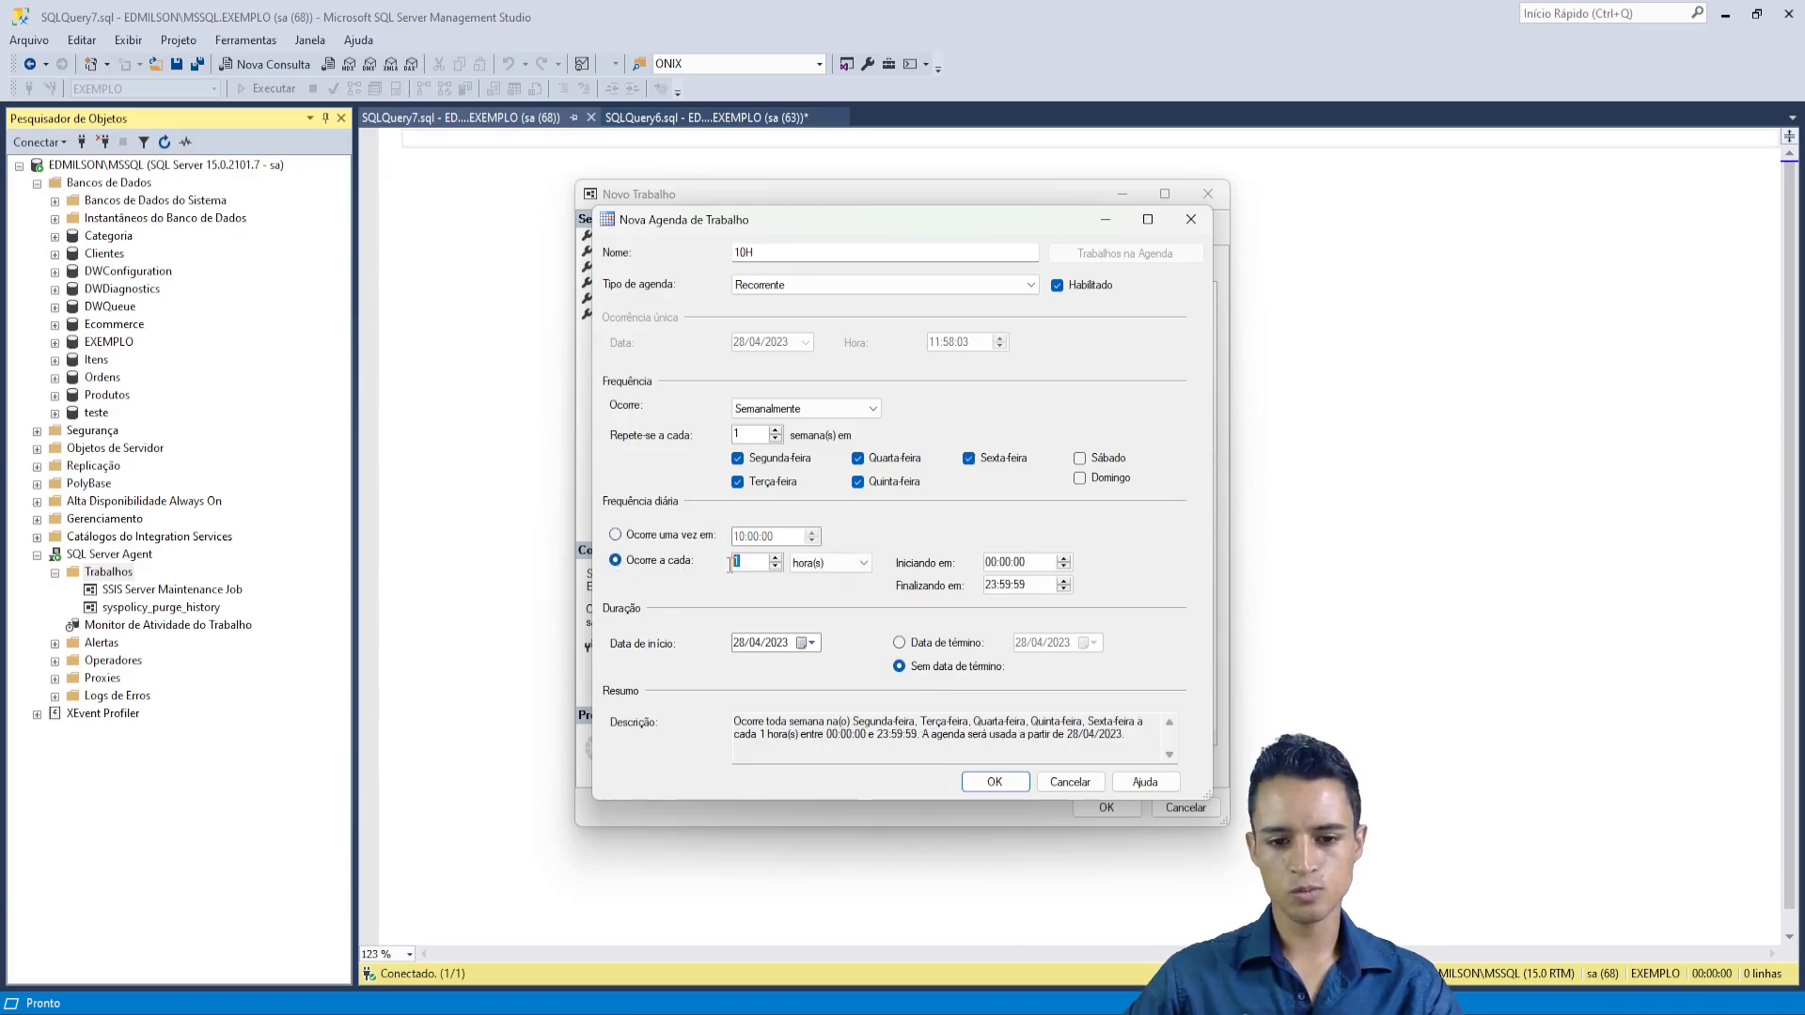
left_click(989, 586)
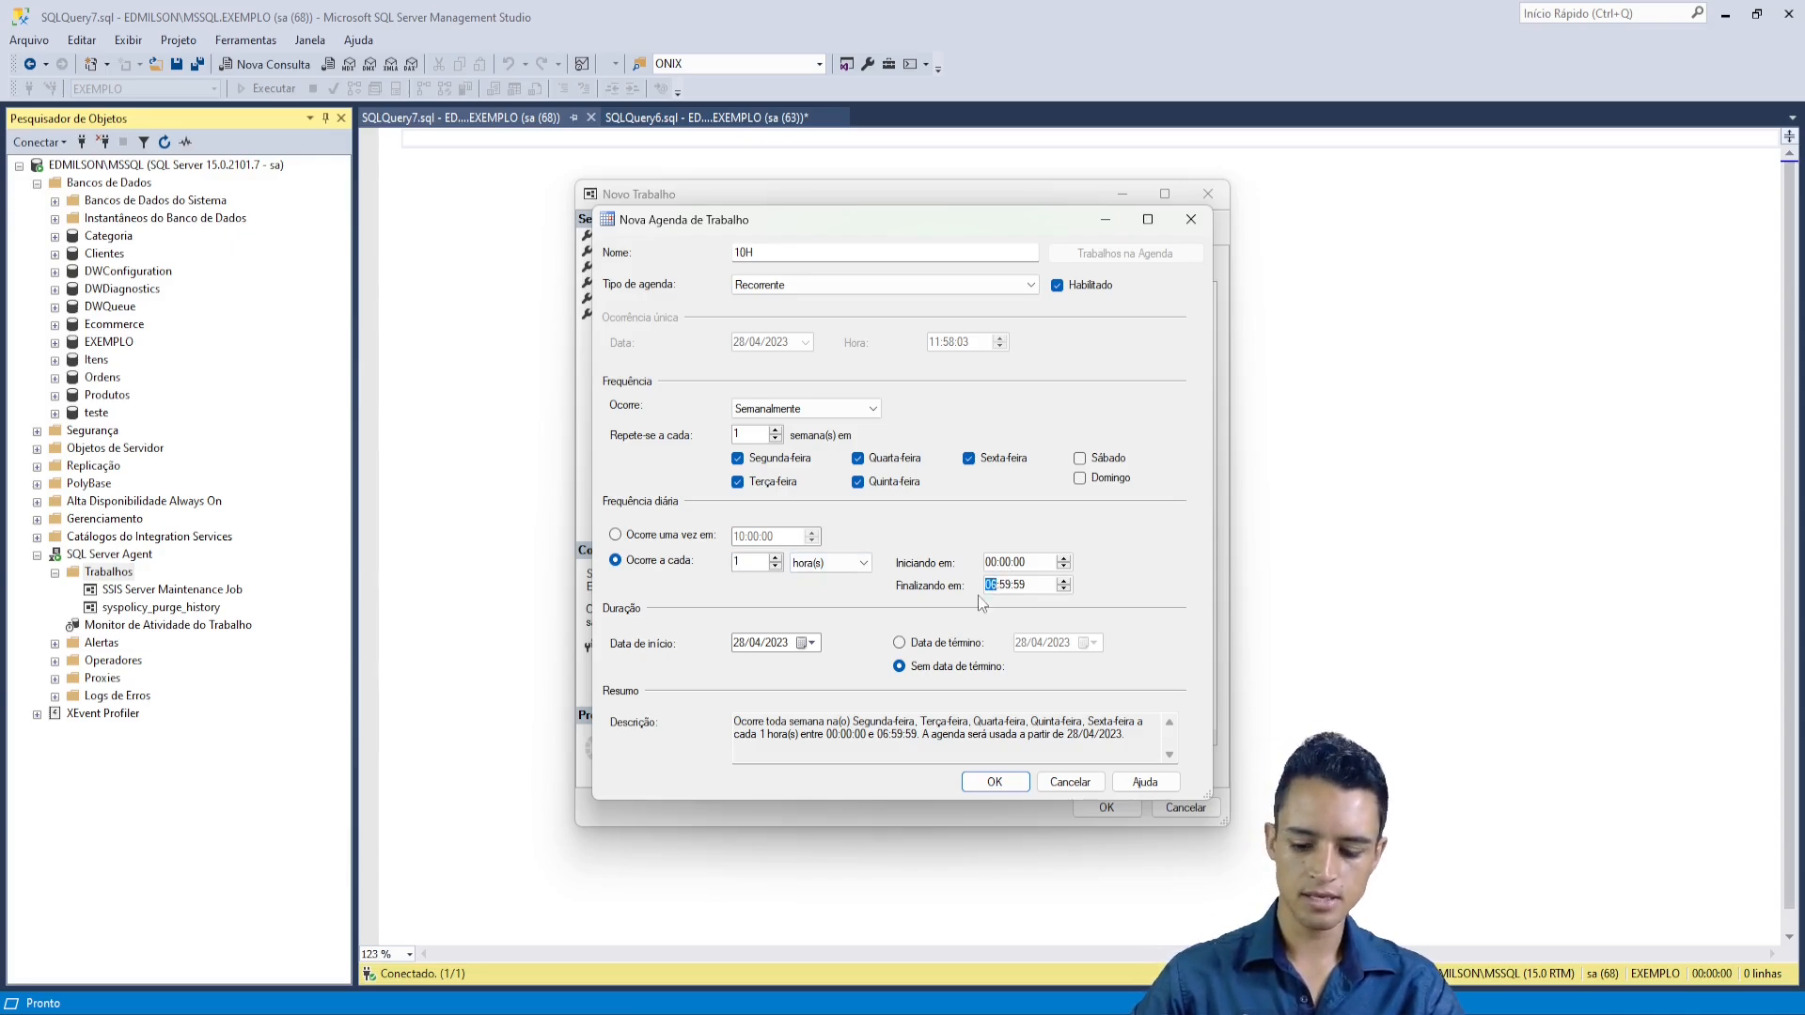
type("00")
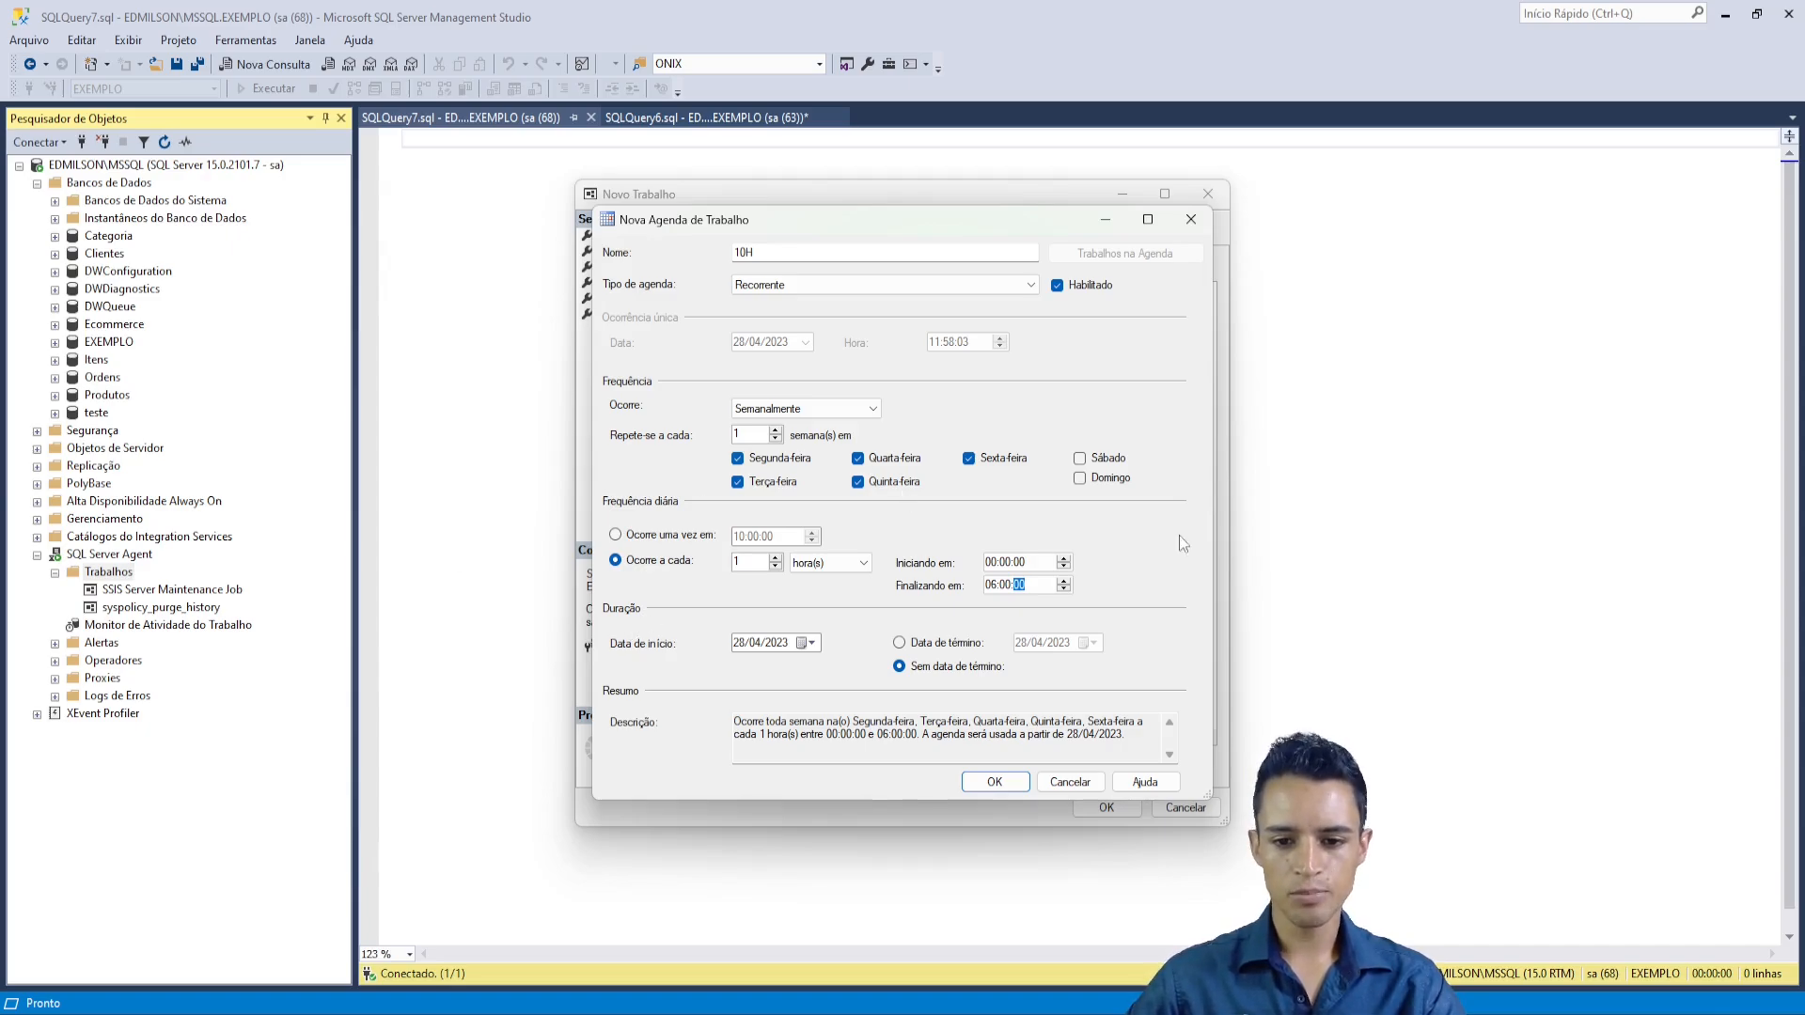
left_click(661, 534)
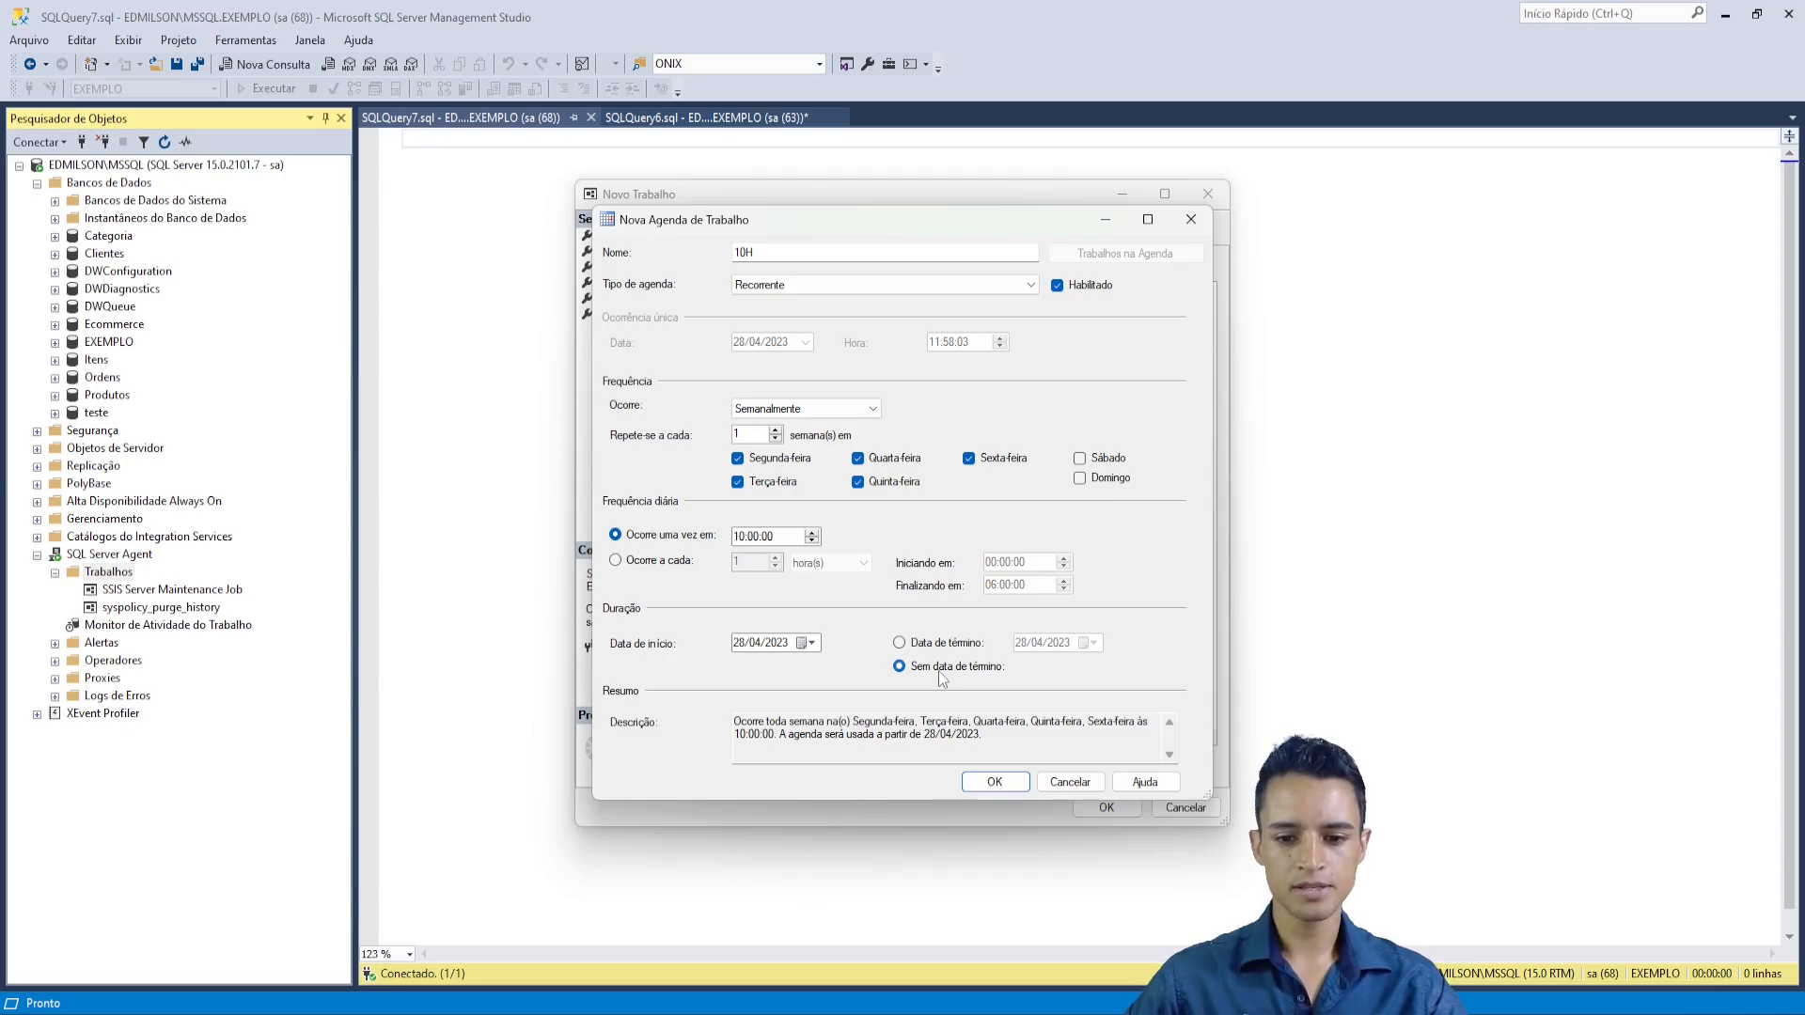
- Save the 10H schedule and create the job, dismissing the server connection dialog
left_click(1012, 786)
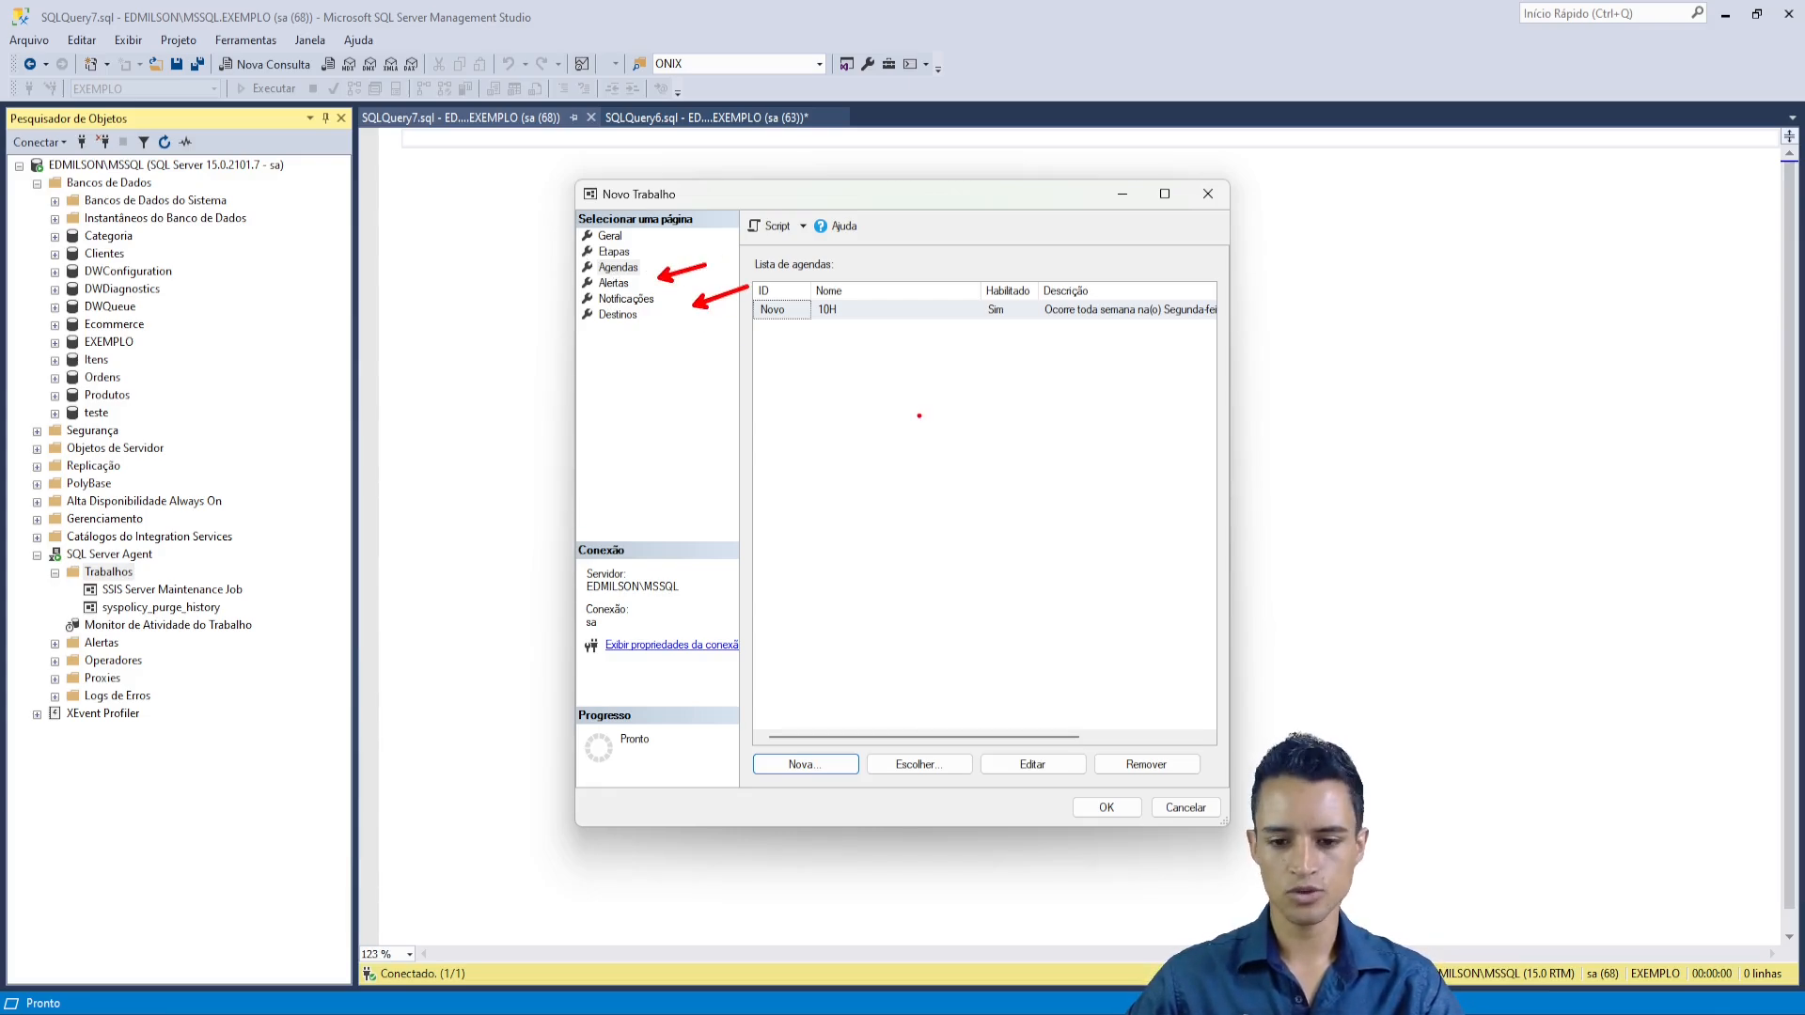
left_click(1104, 808)
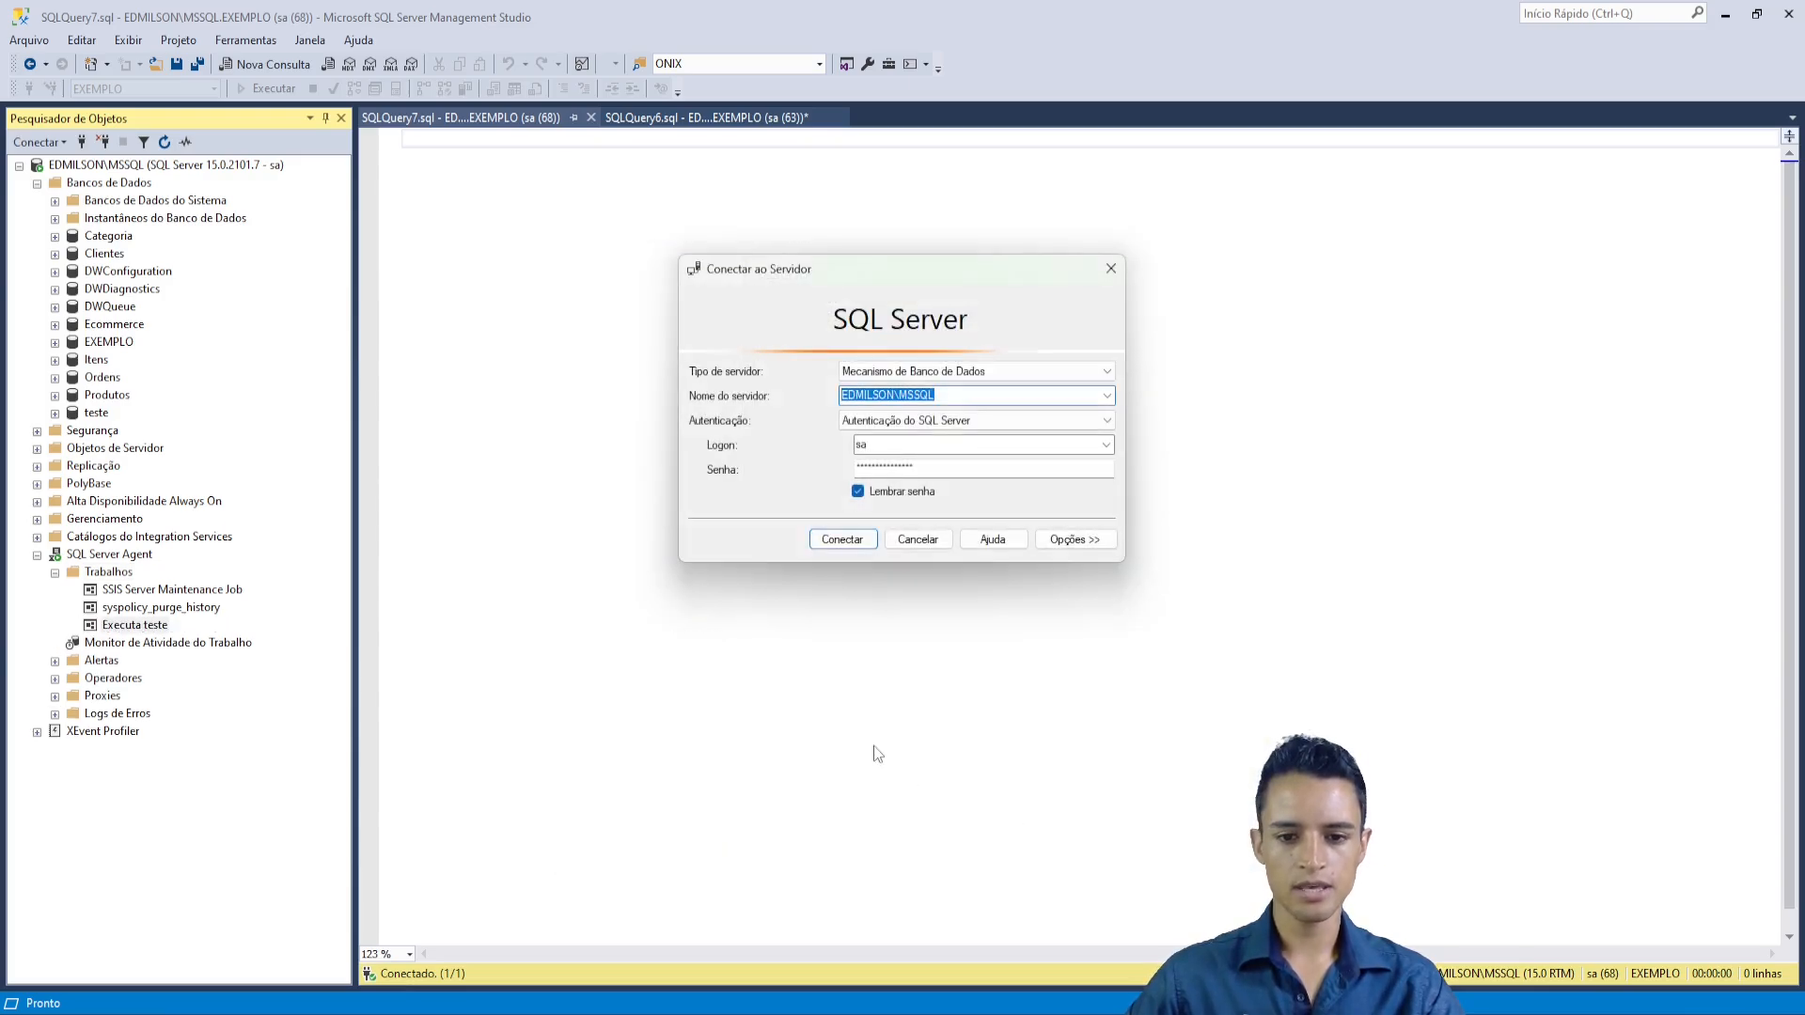
left_click(1110, 268)
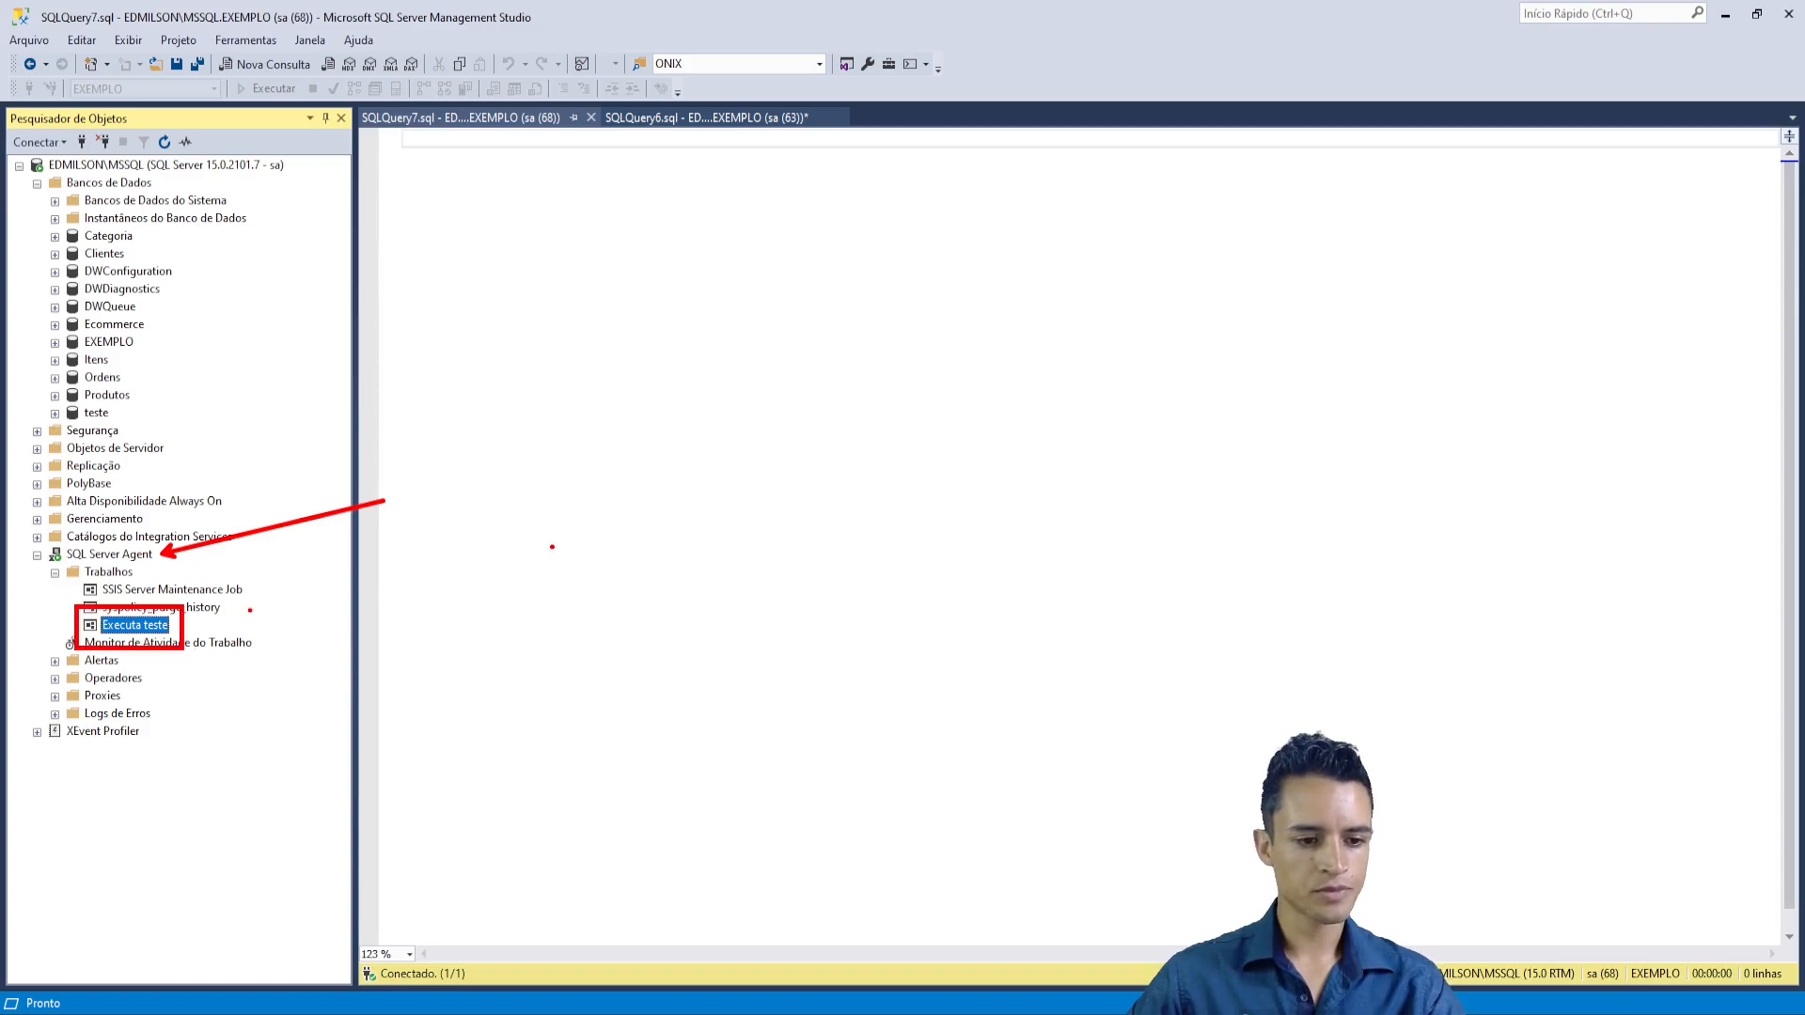
left_click(790, 594)
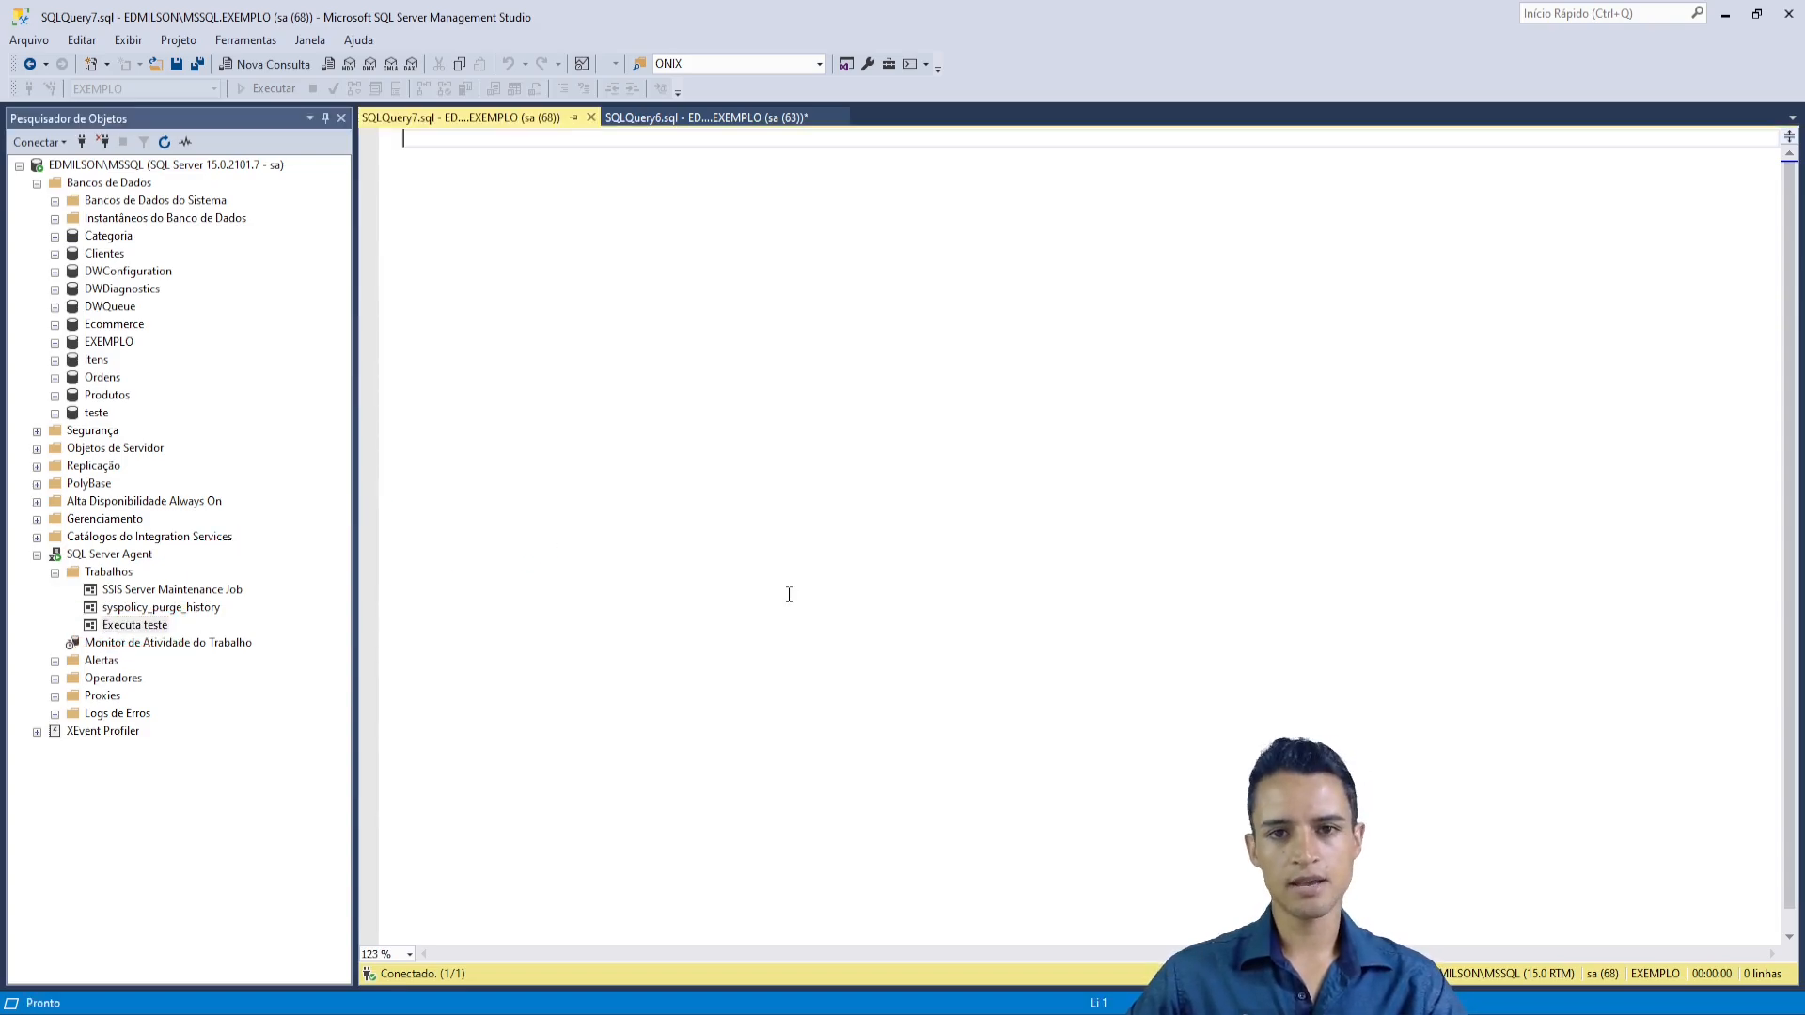
- Review the available actions and properties of the Executa teste job, including the package settings of its Executa 19unpiv step
right_click(144, 626)
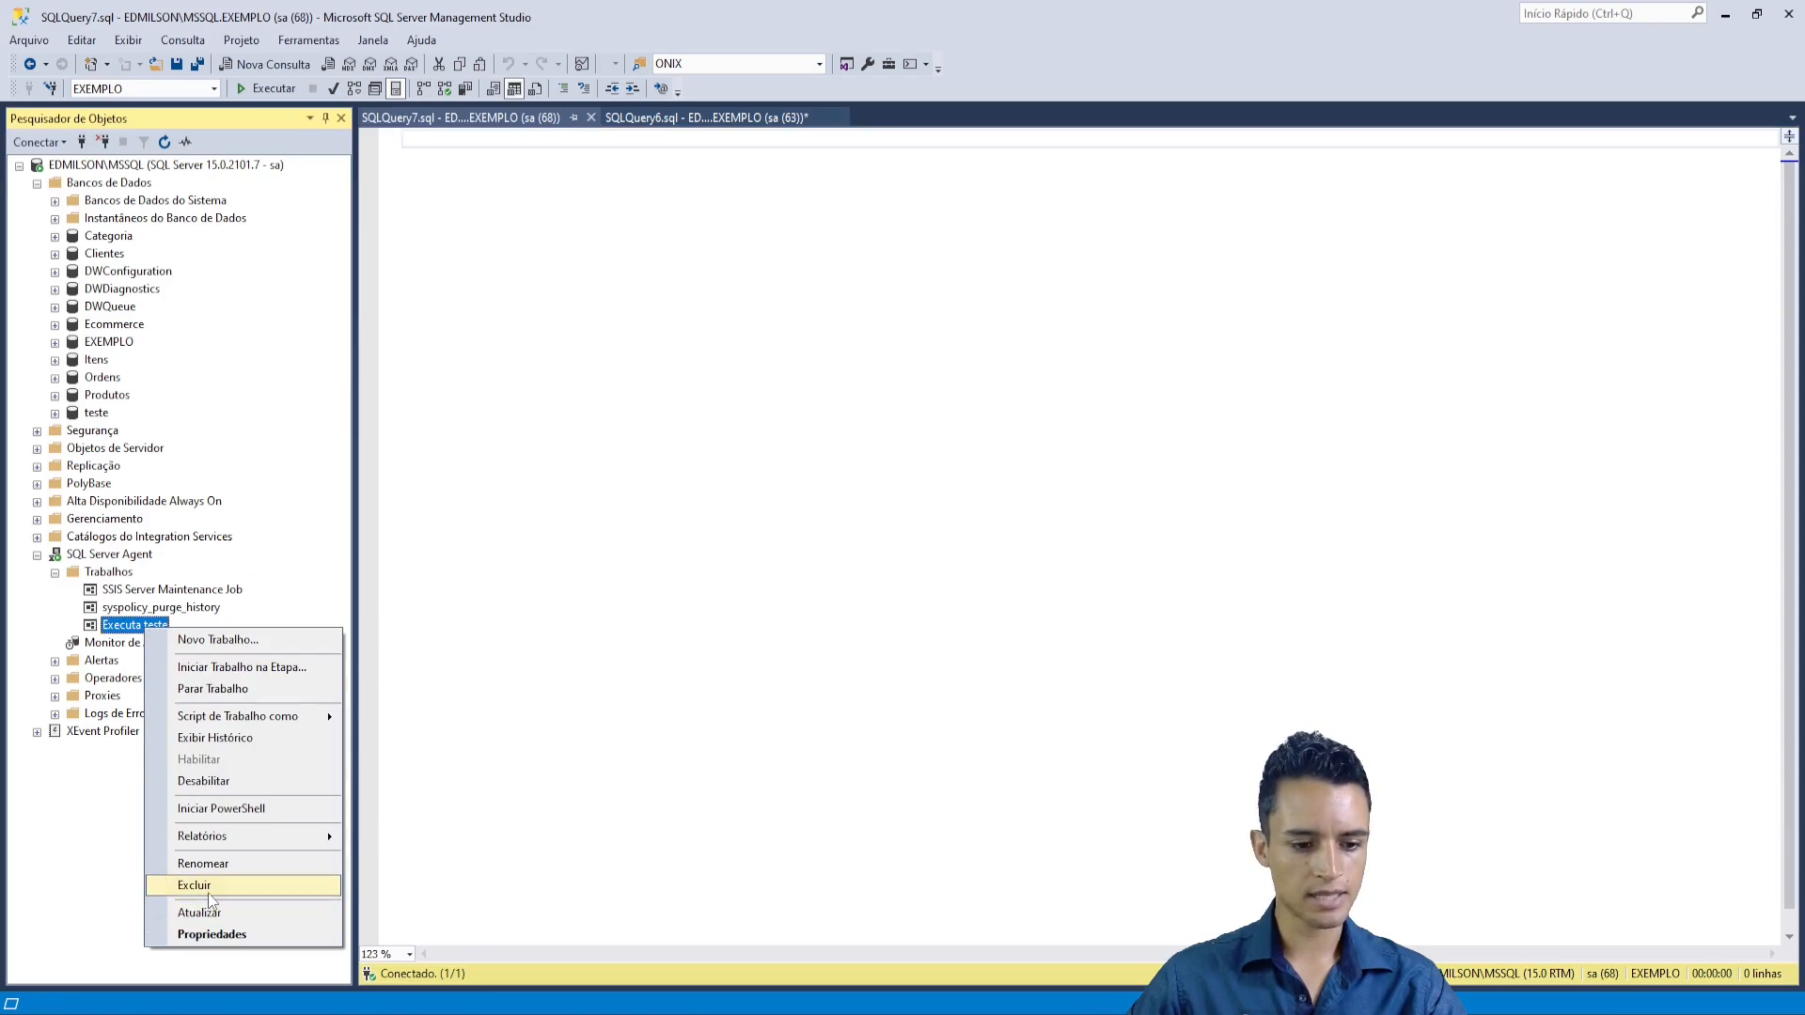
left_click(534, 663)
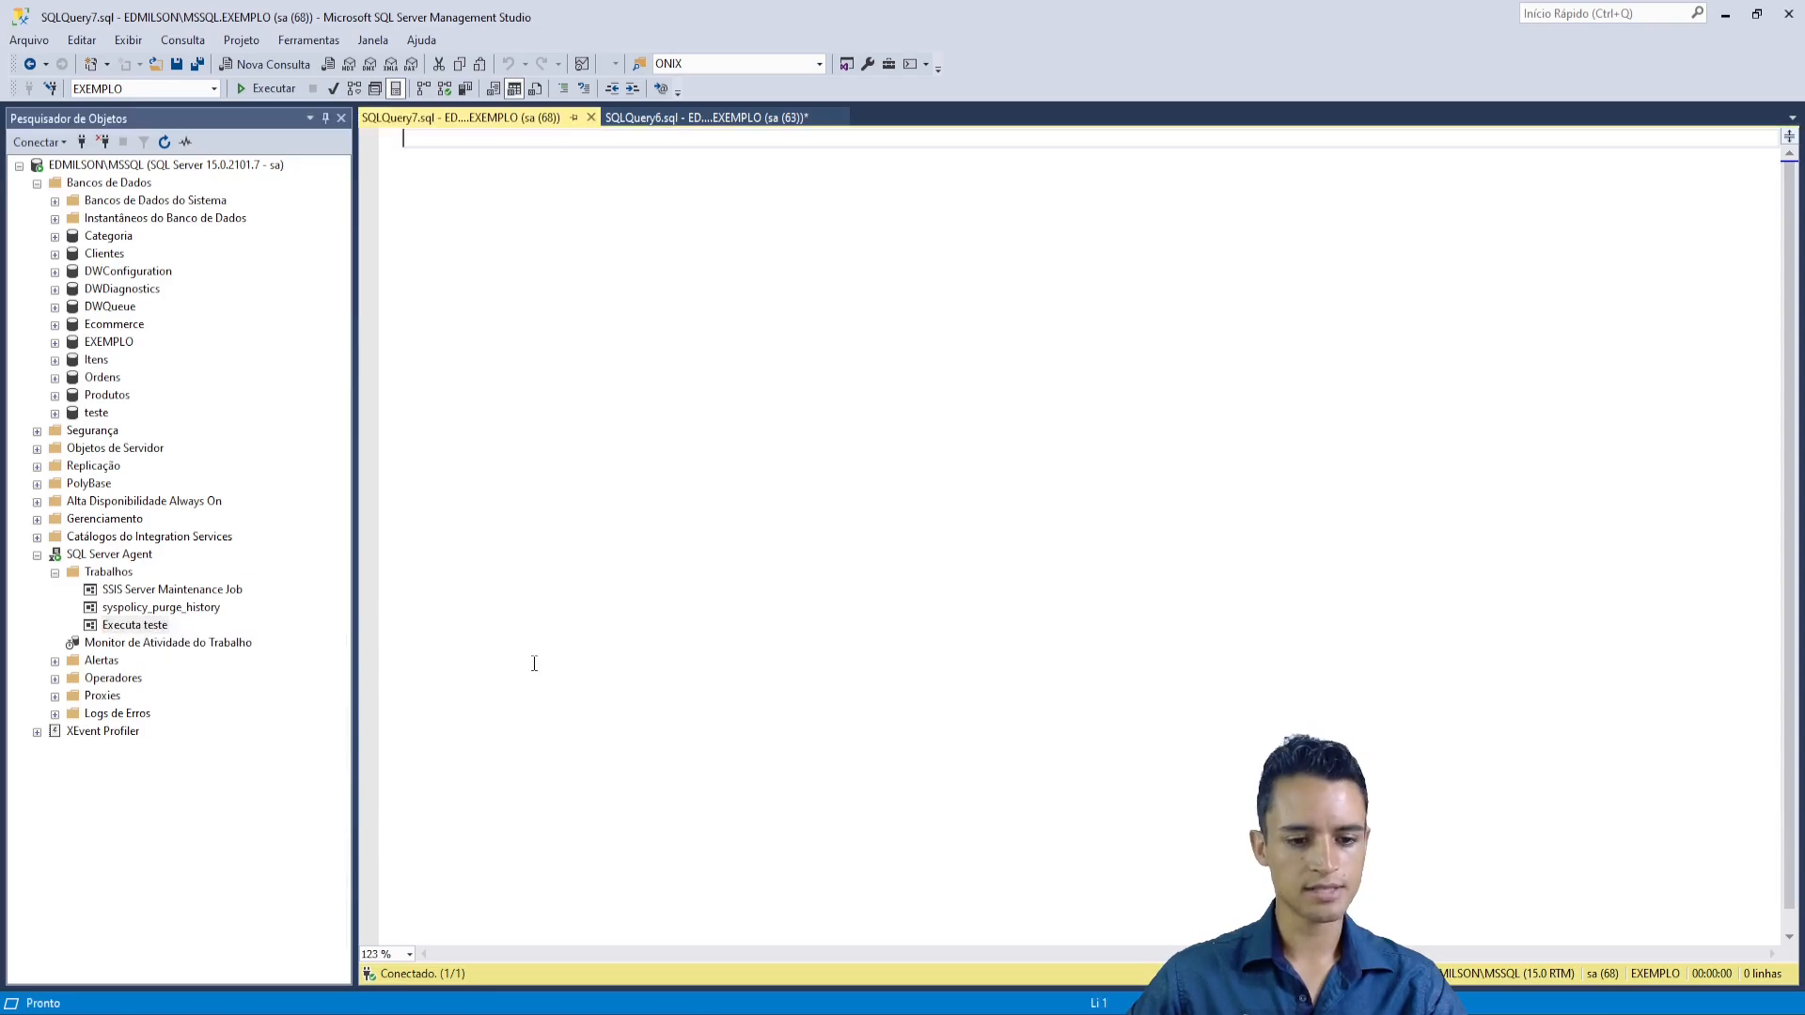
left_click(137, 625)
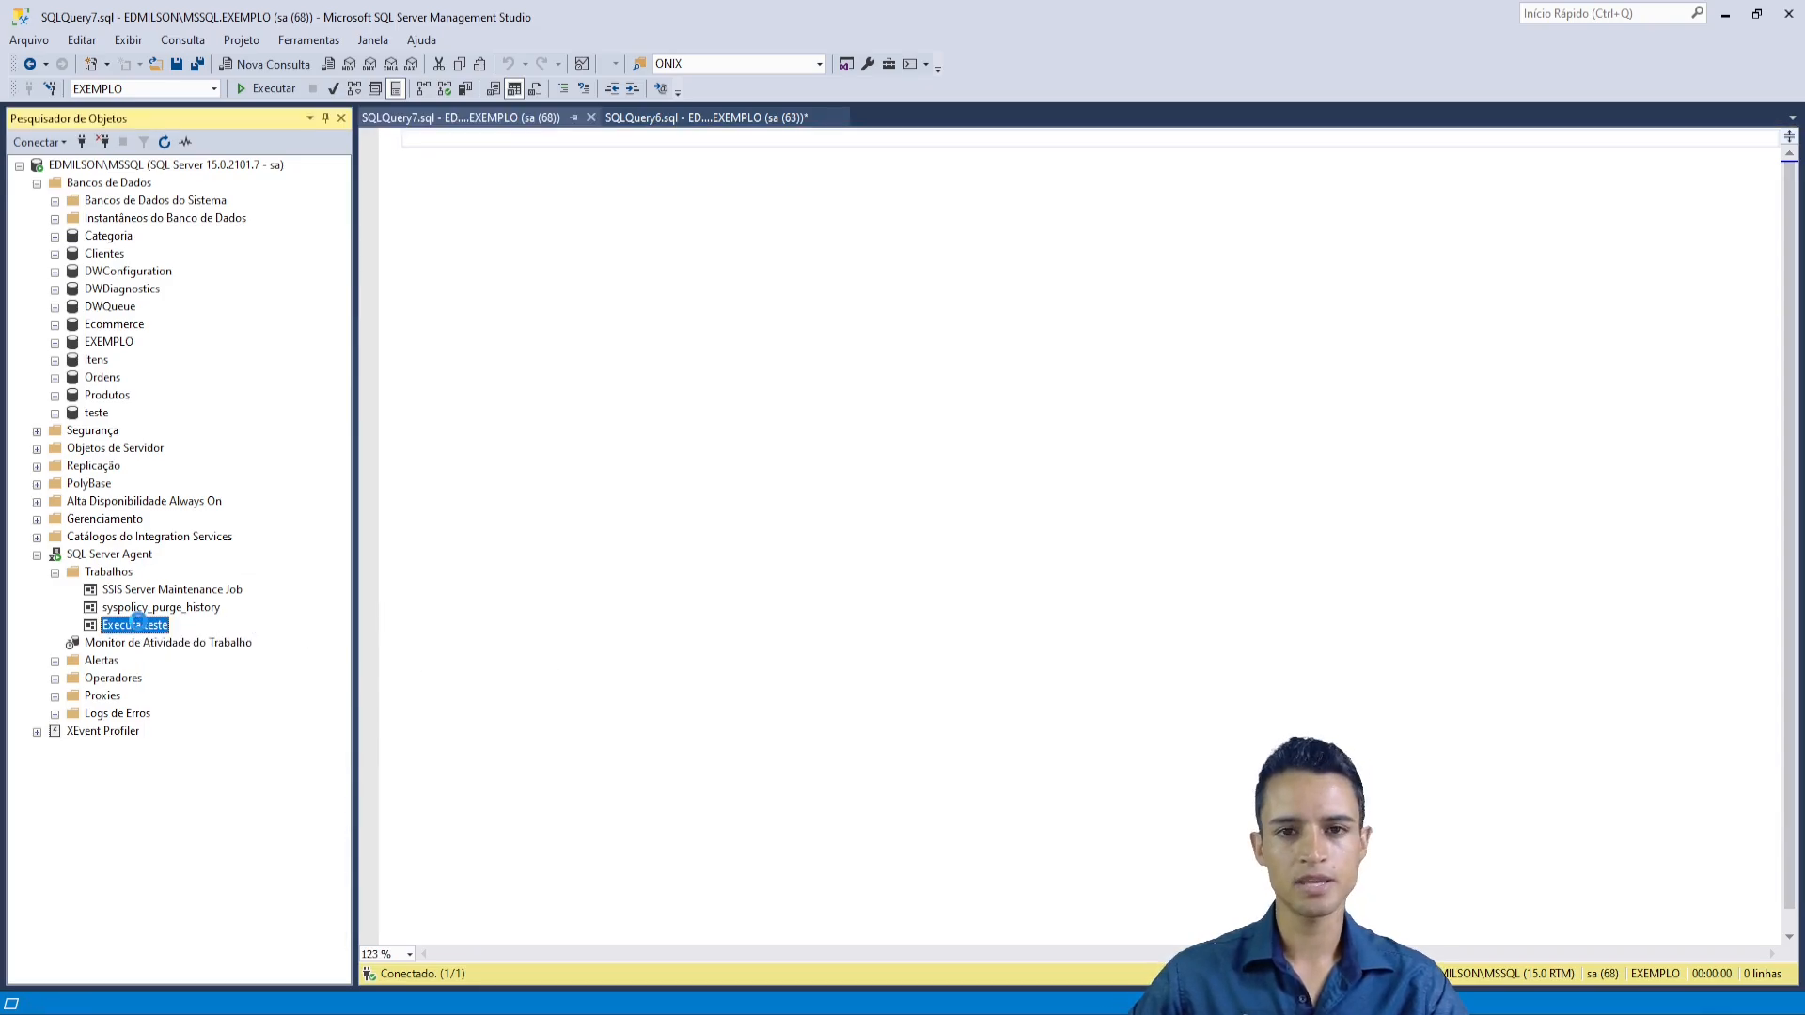
double_click(137, 624)
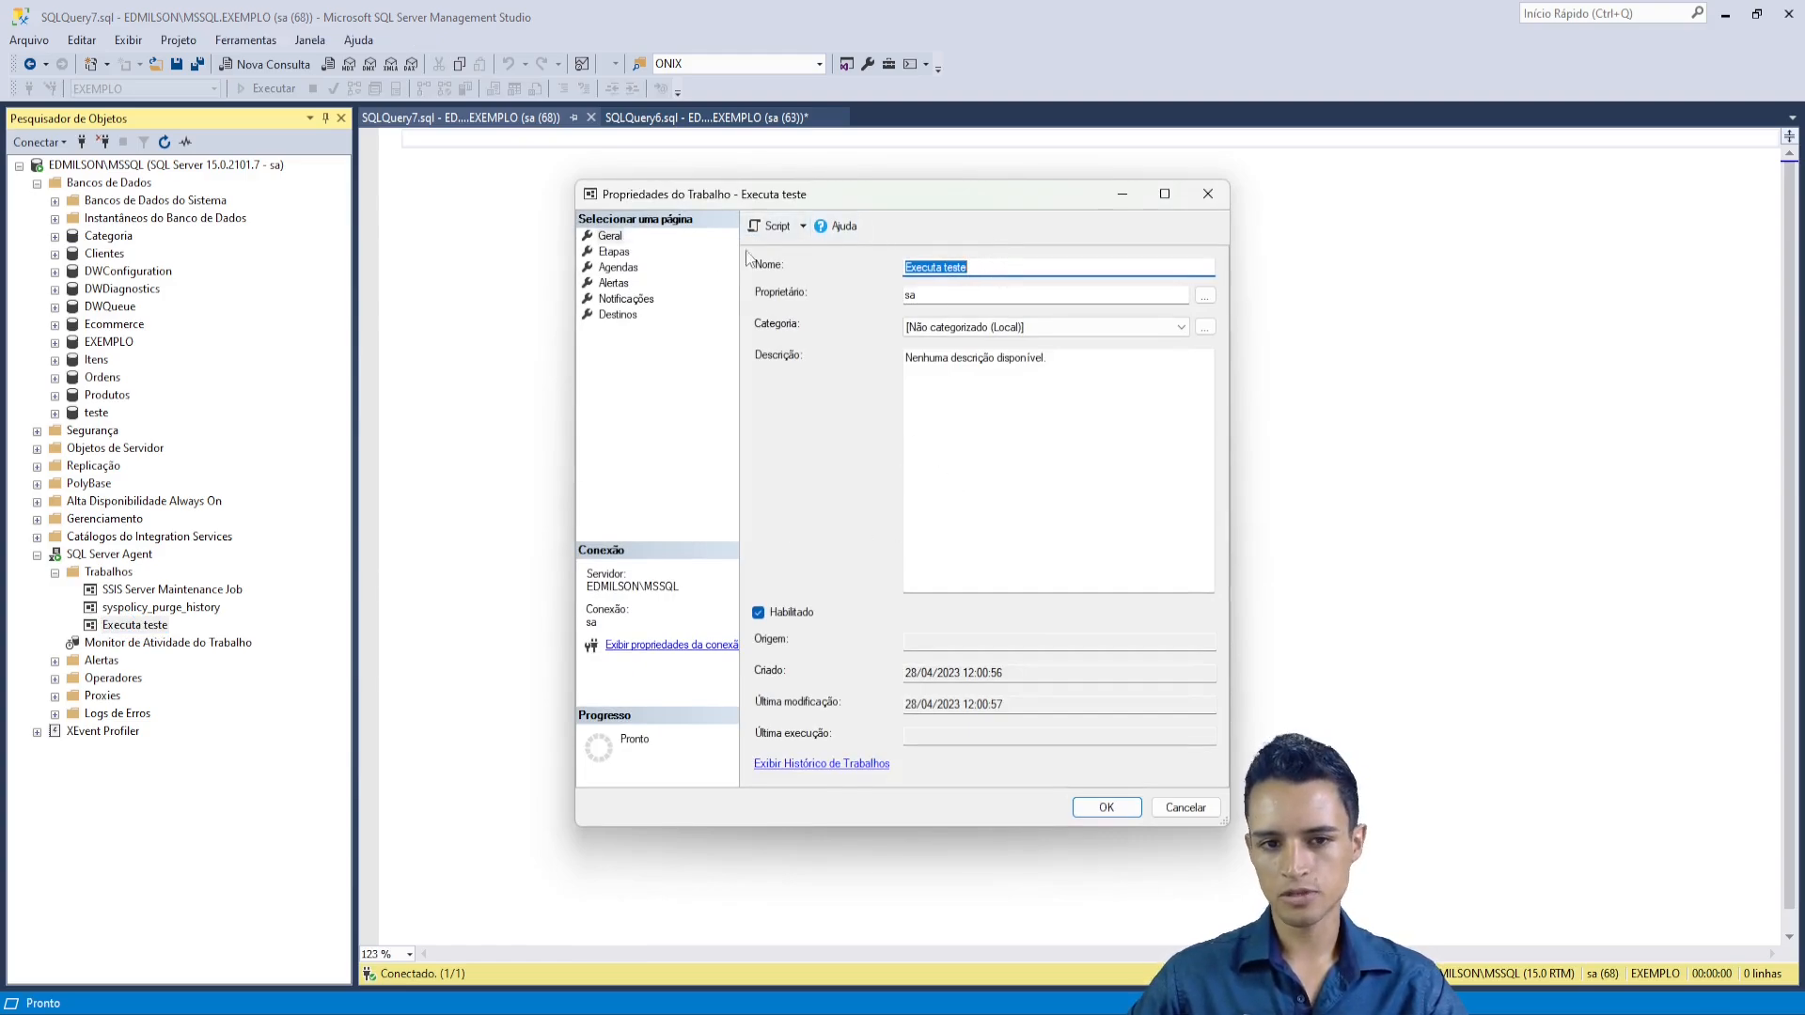
left_click(628, 253)
left_click(852, 311)
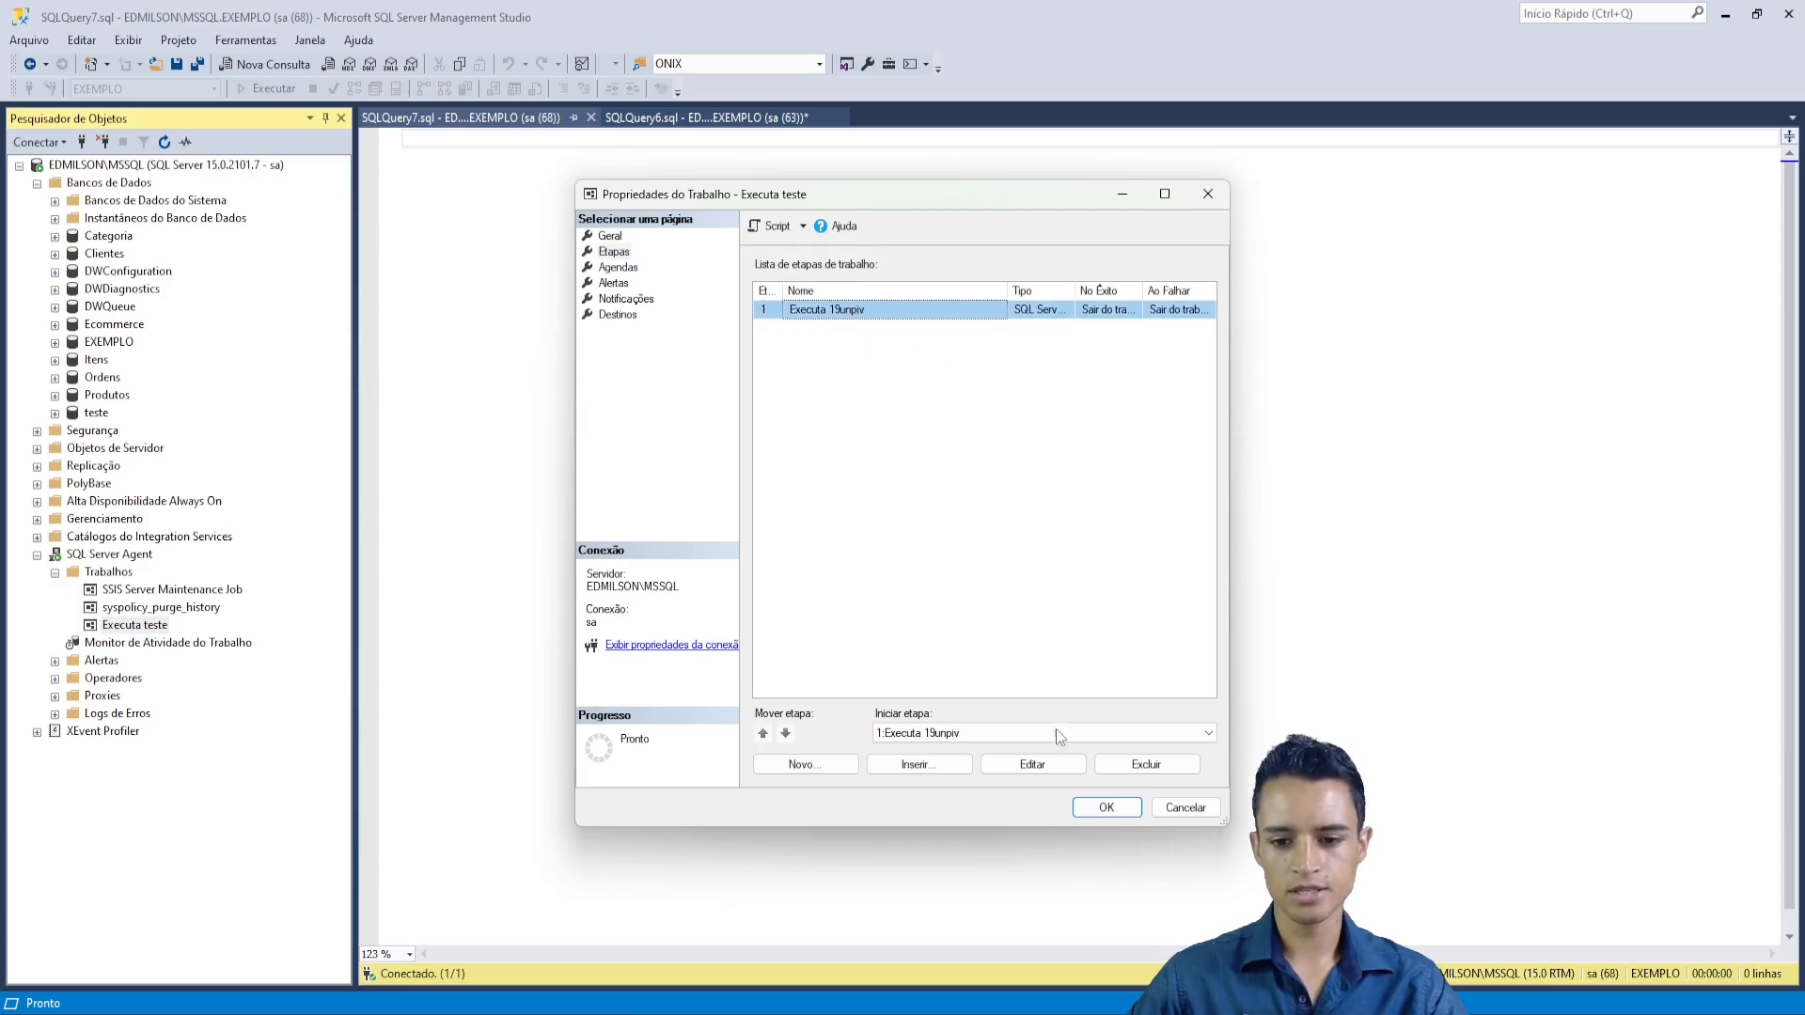
left_click(1032, 764)
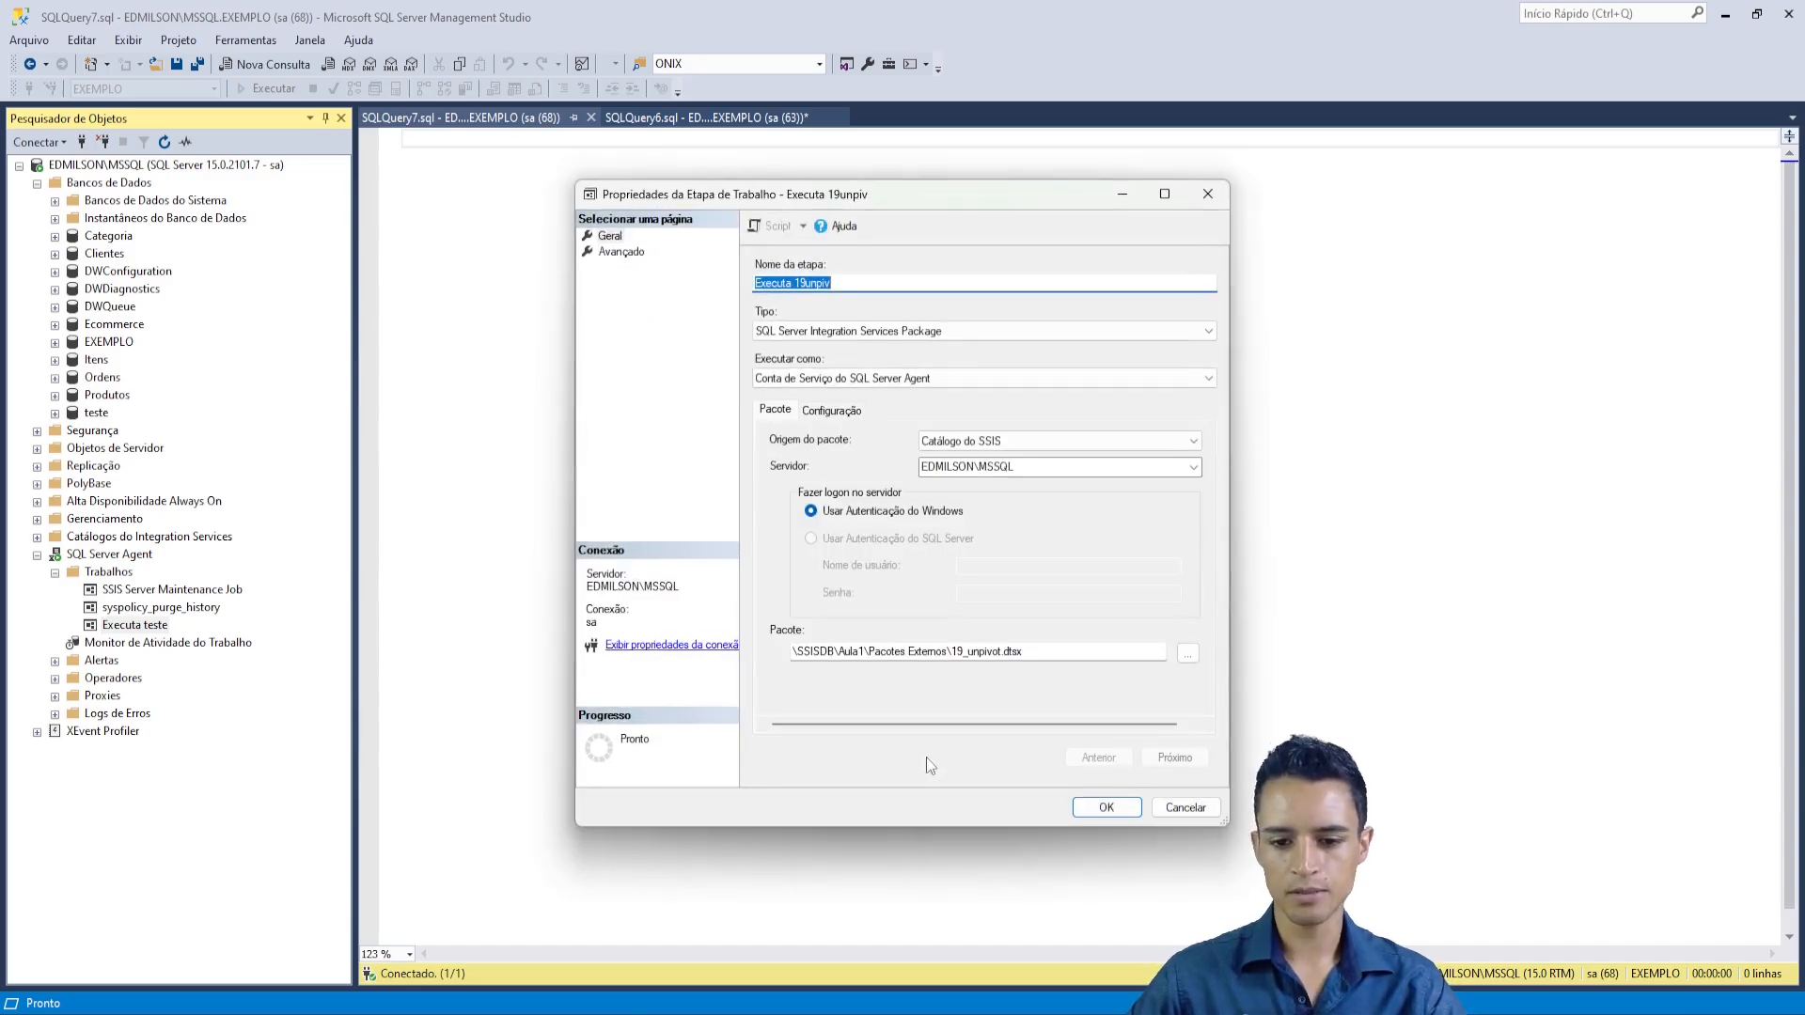
left_click(1199, 191)
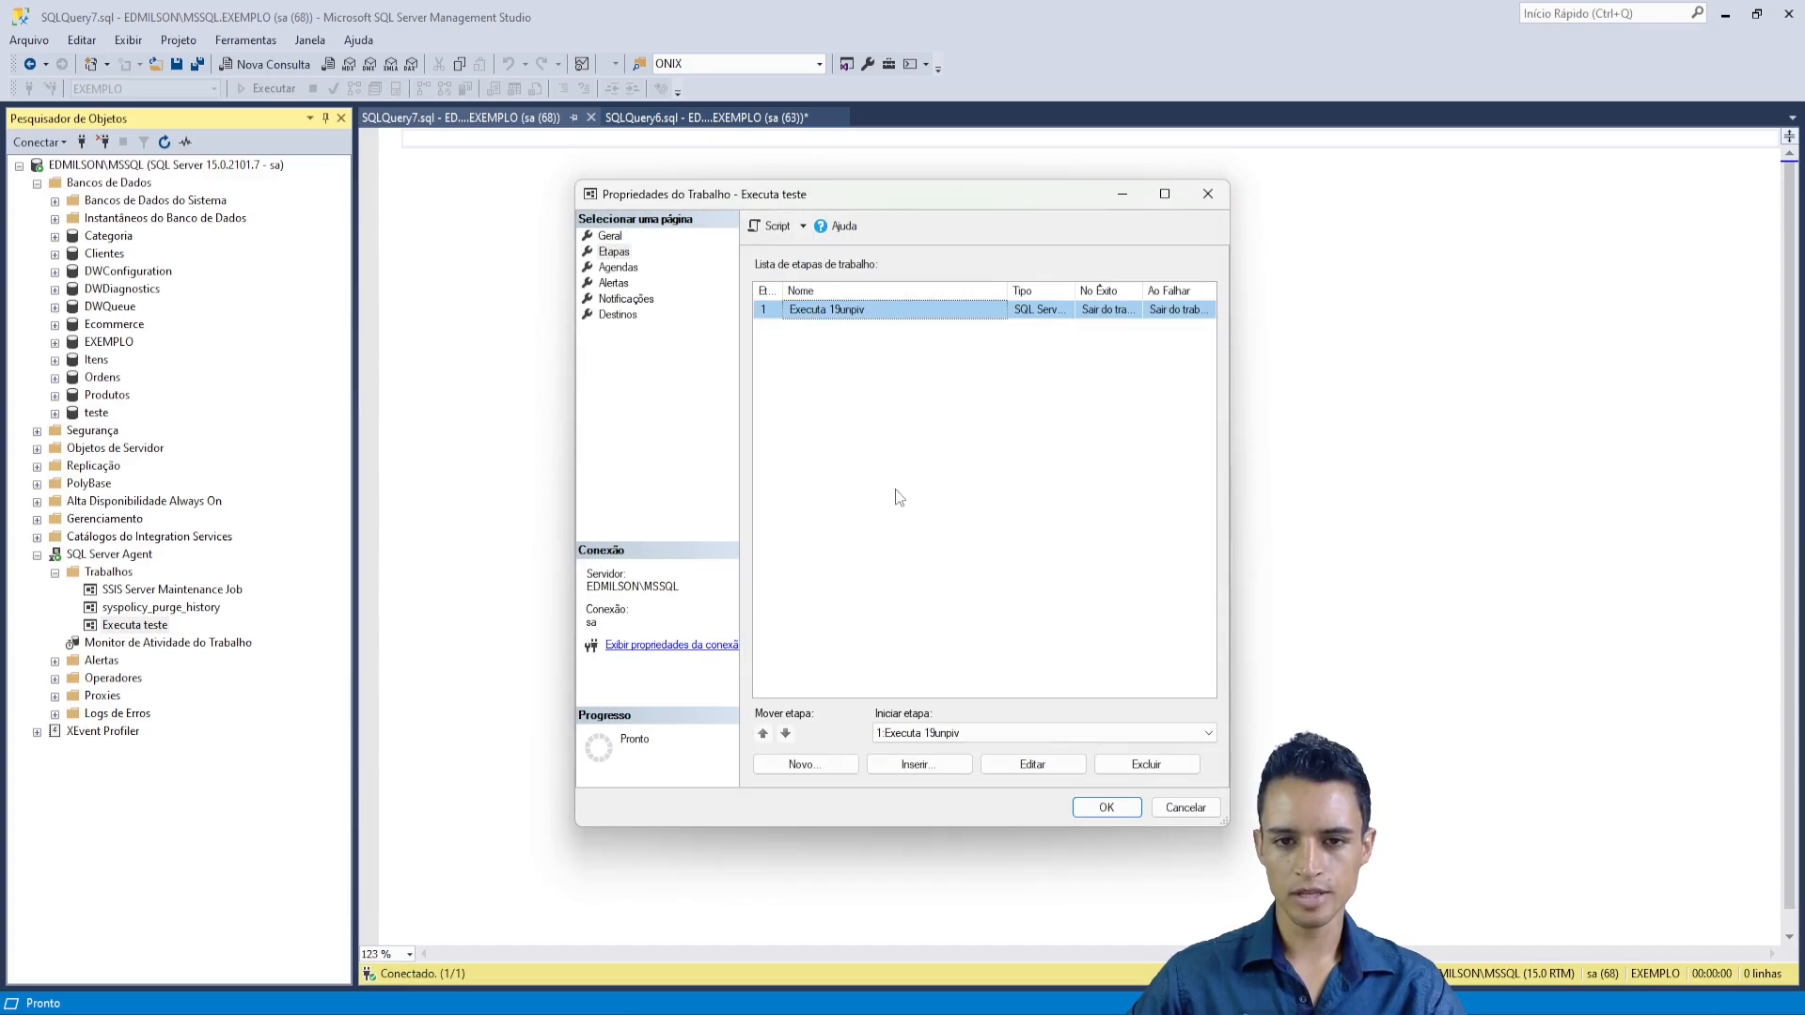
left_click(1049, 766)
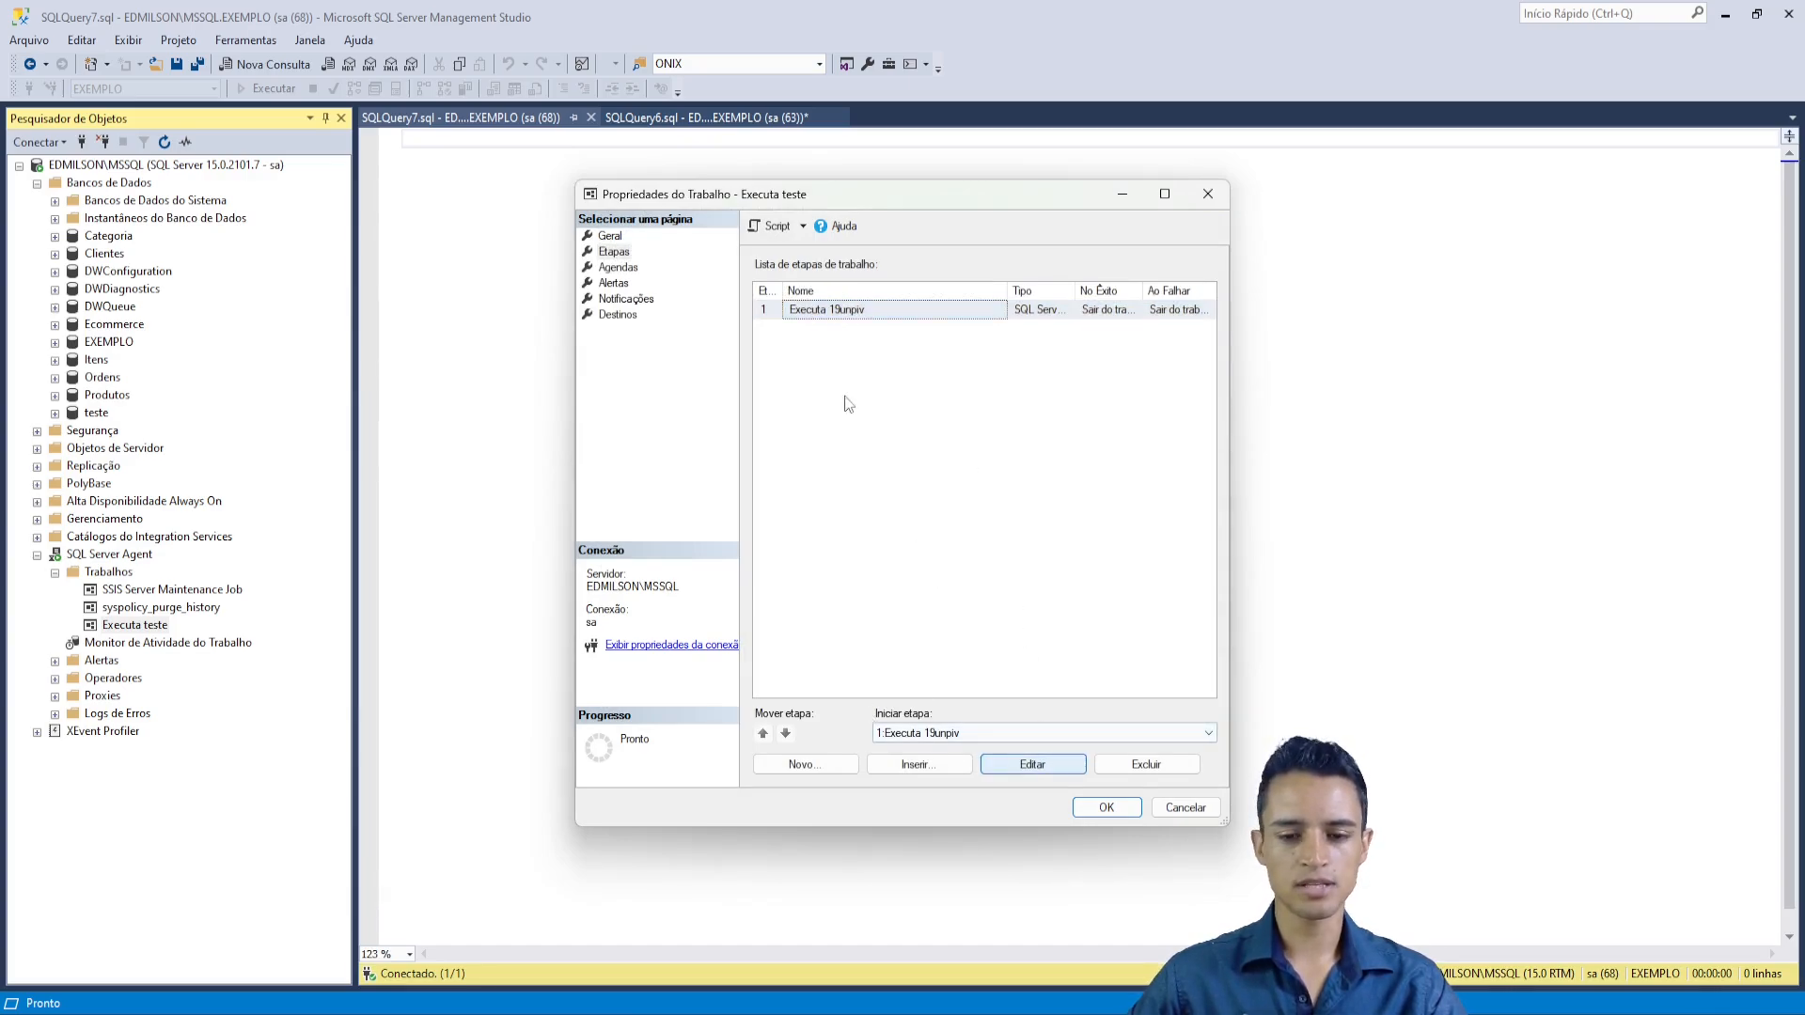
double_click(857, 310)
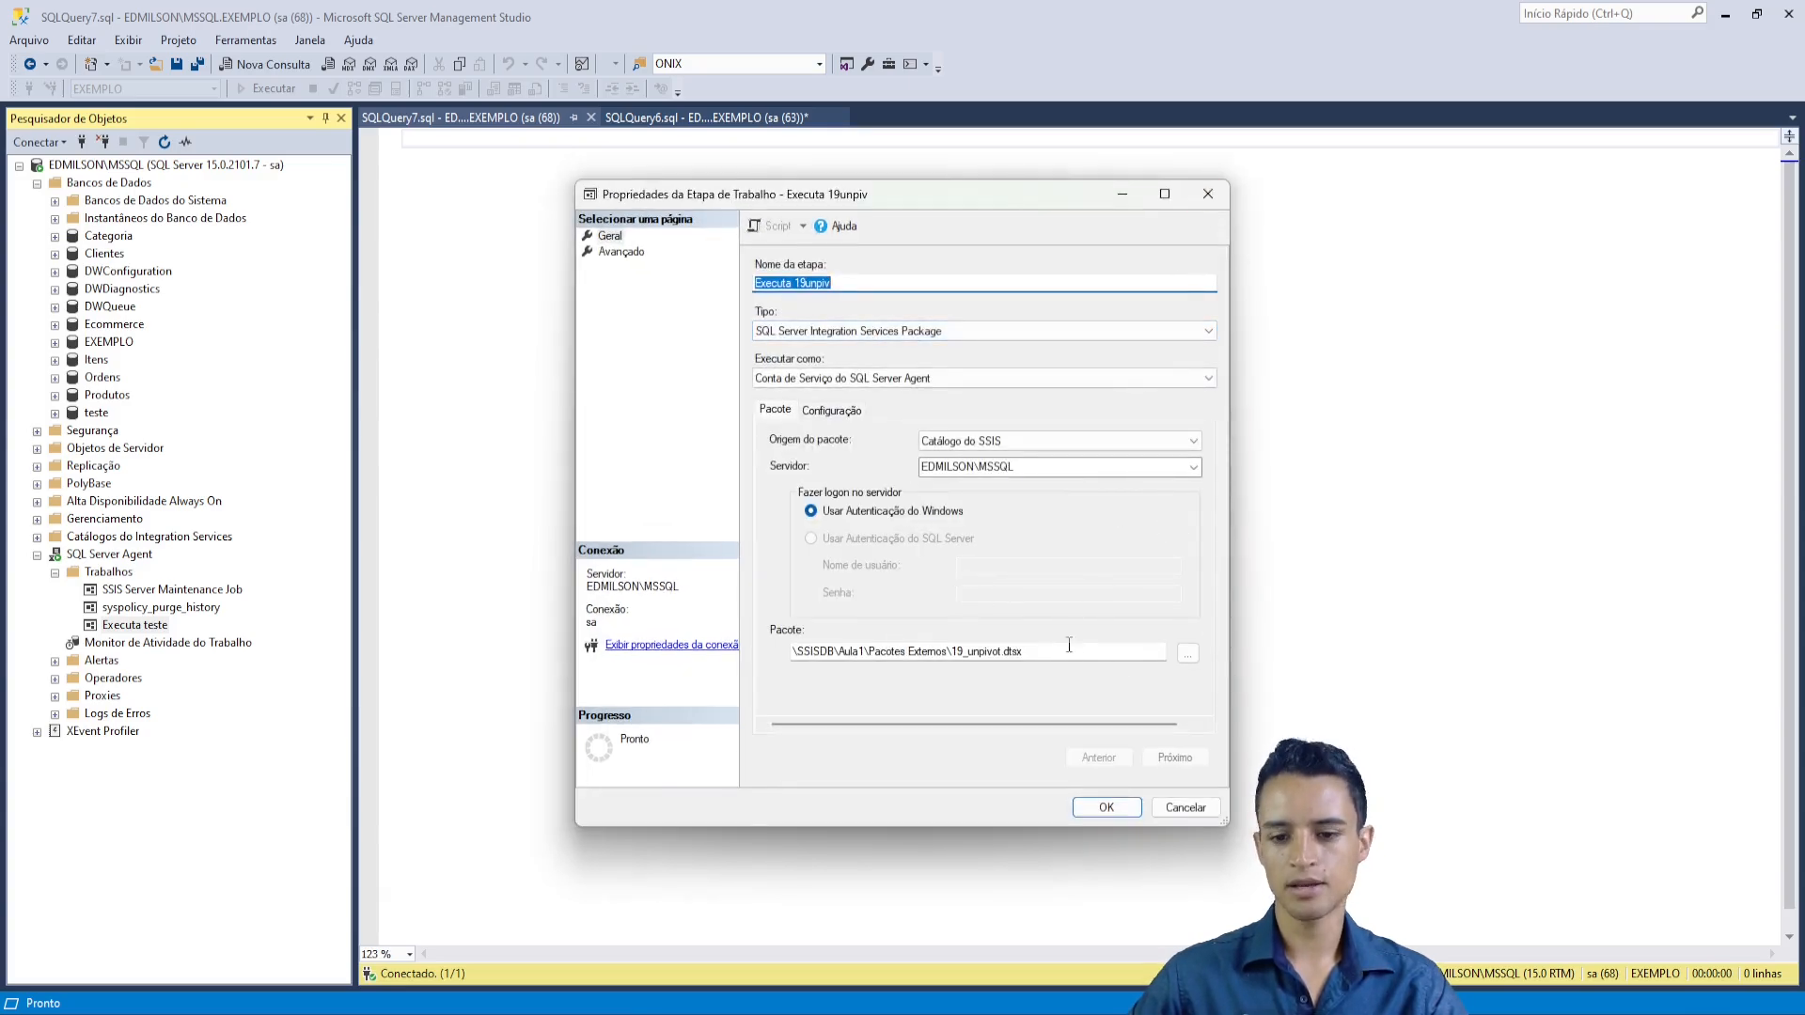
left_click(1210, 197)
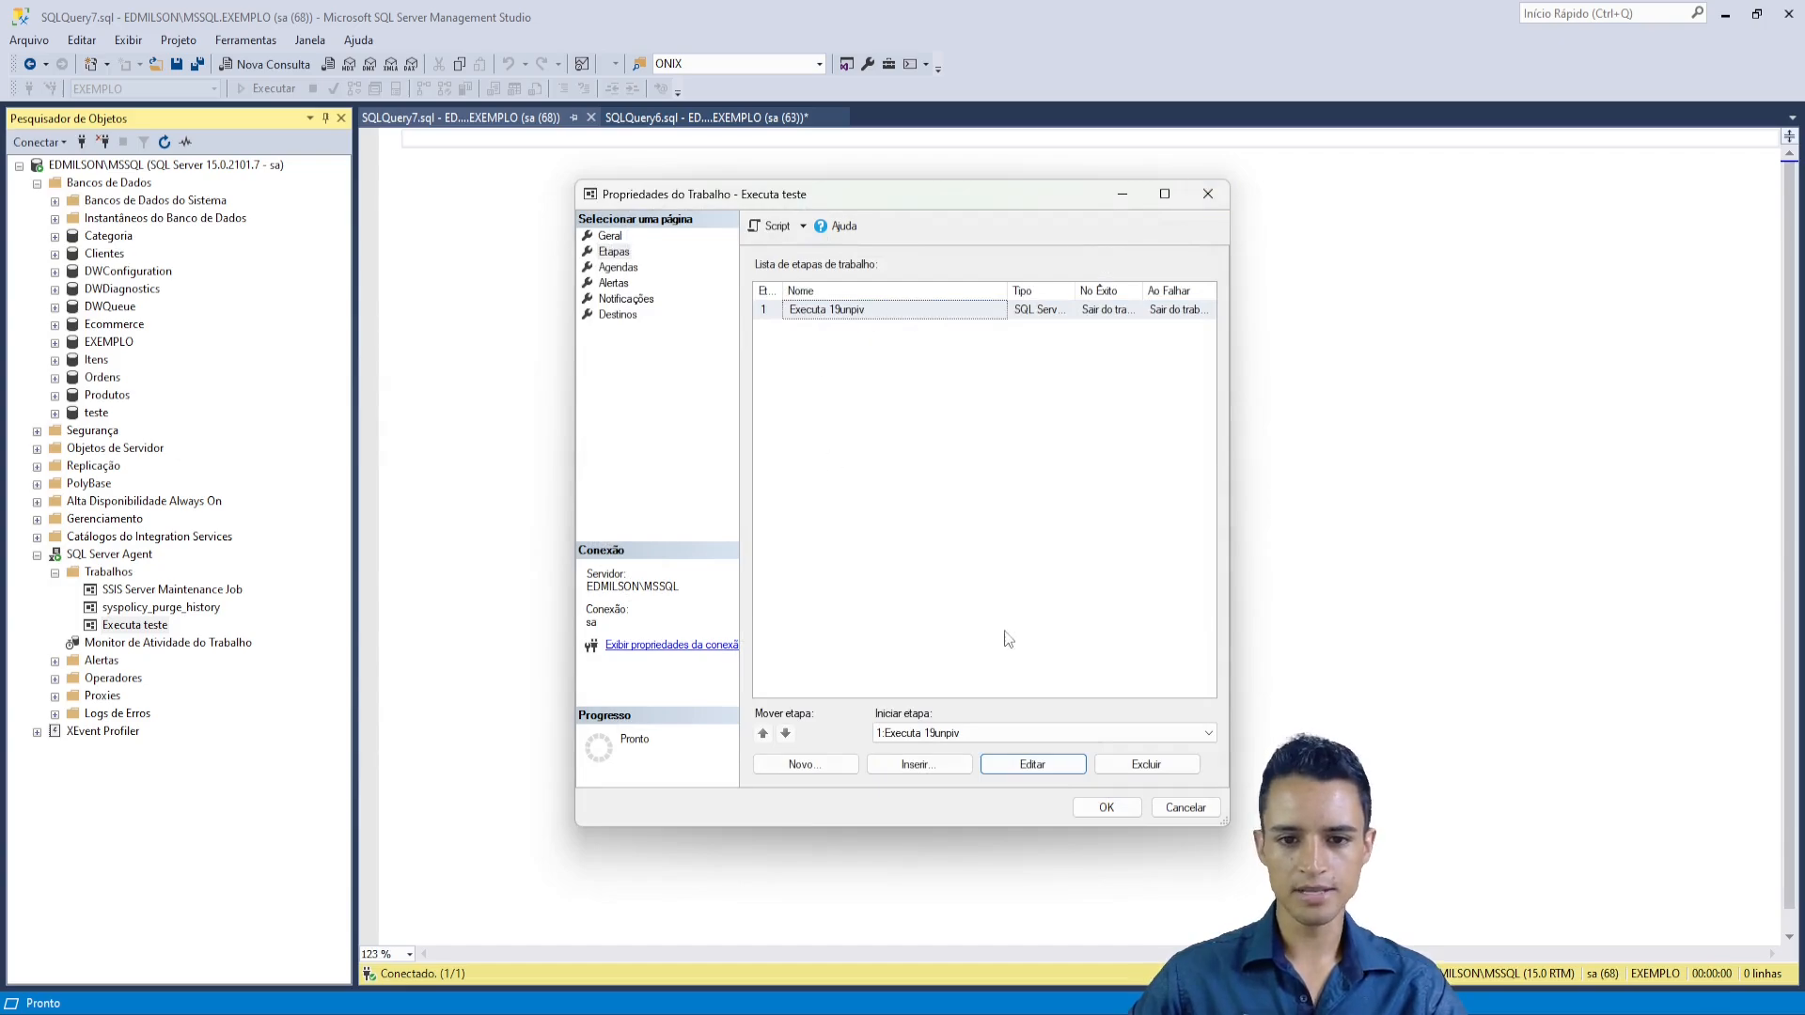
left_click(1107, 807)
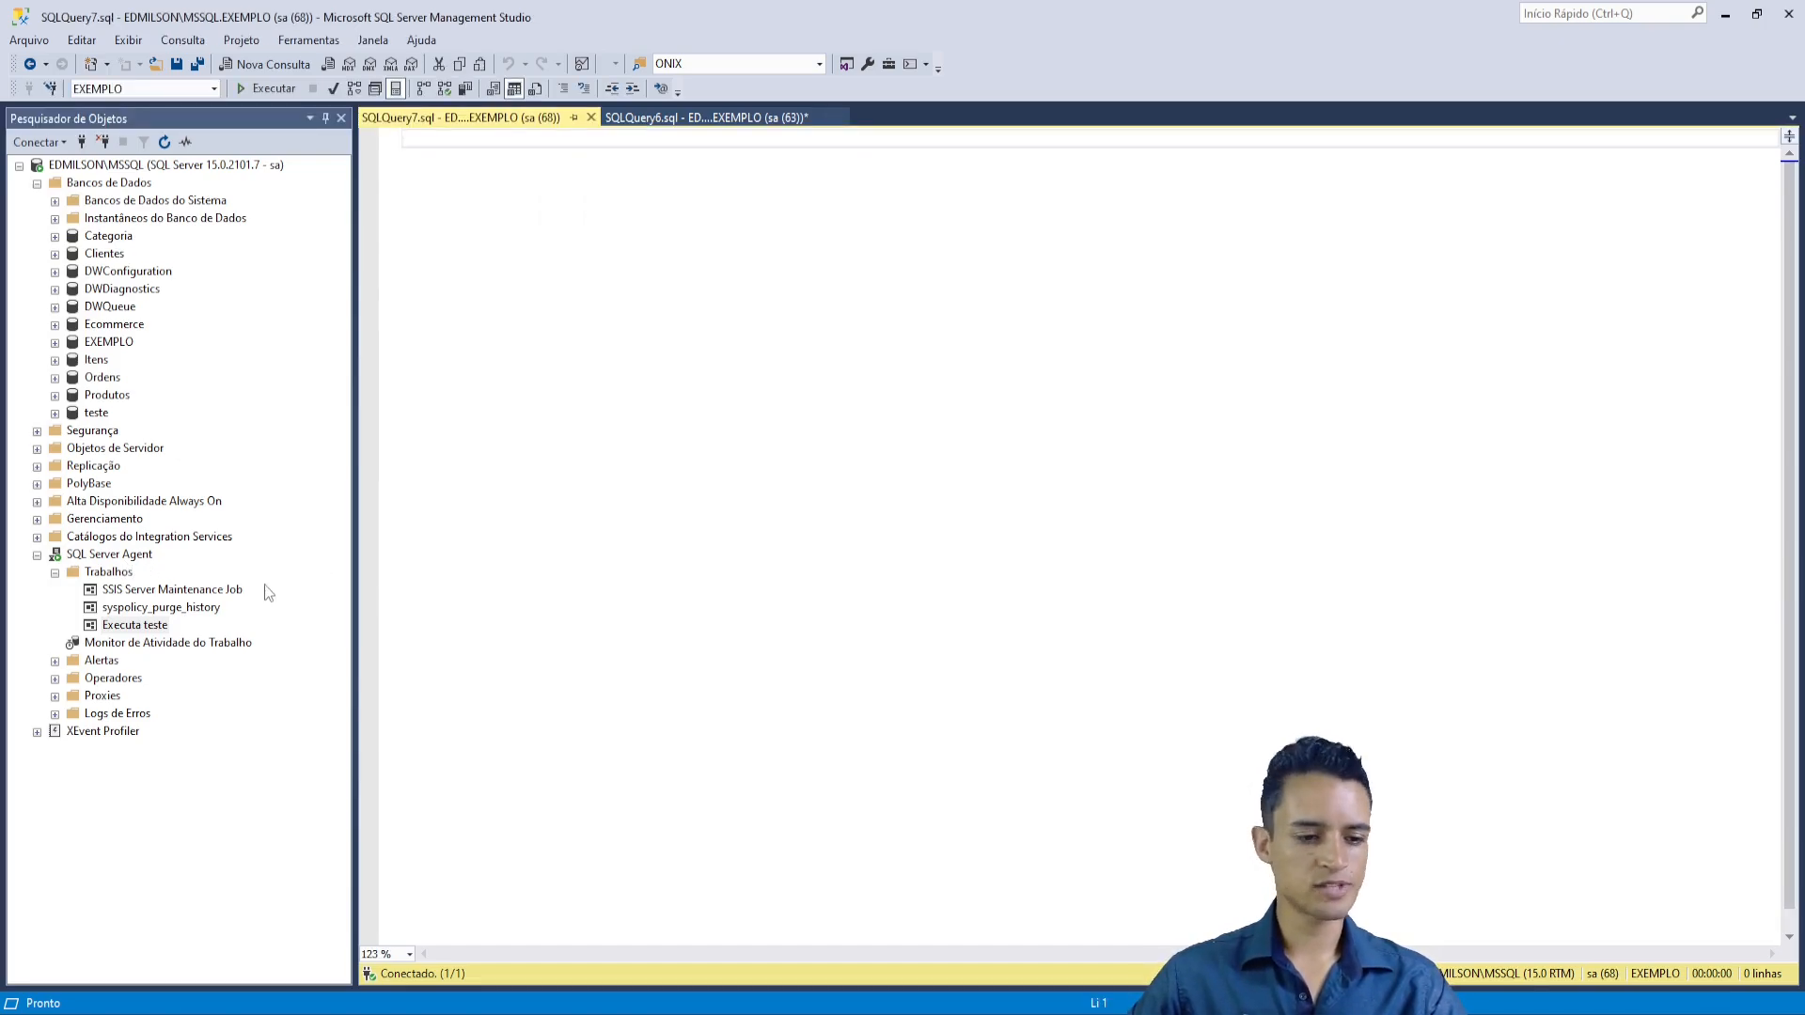
left_click(123, 556)
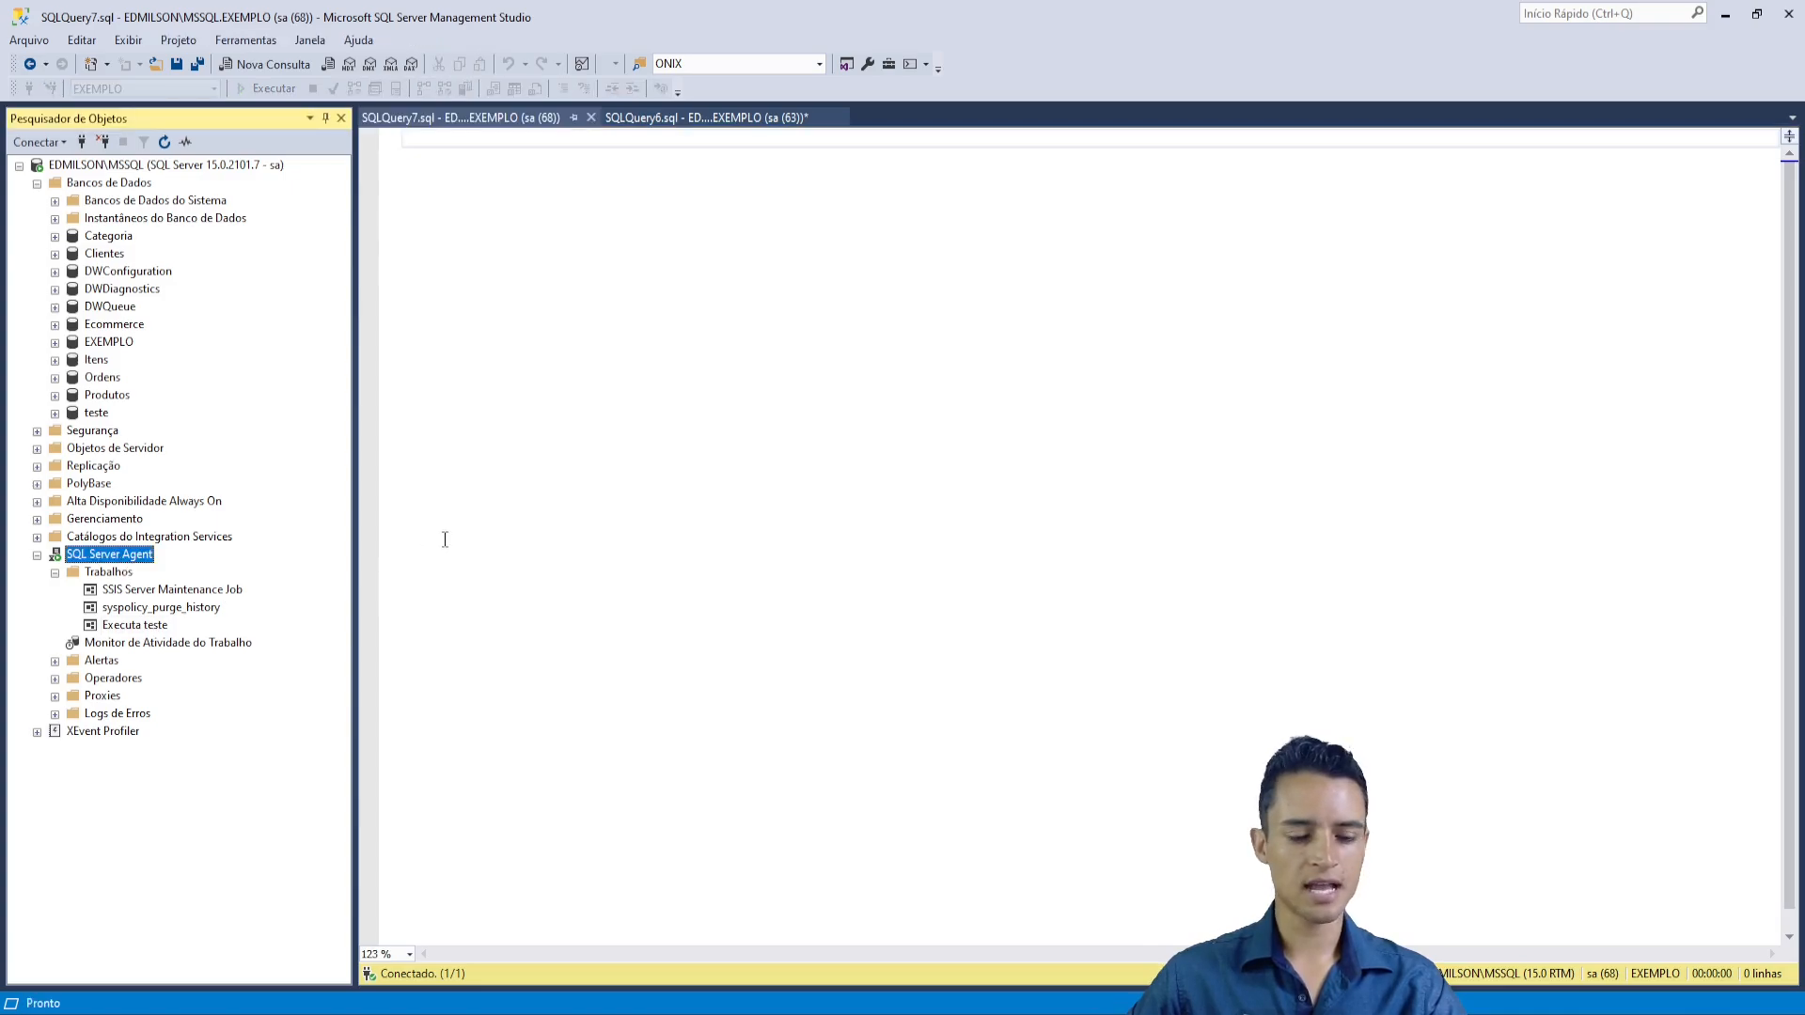
left_click(133, 626)
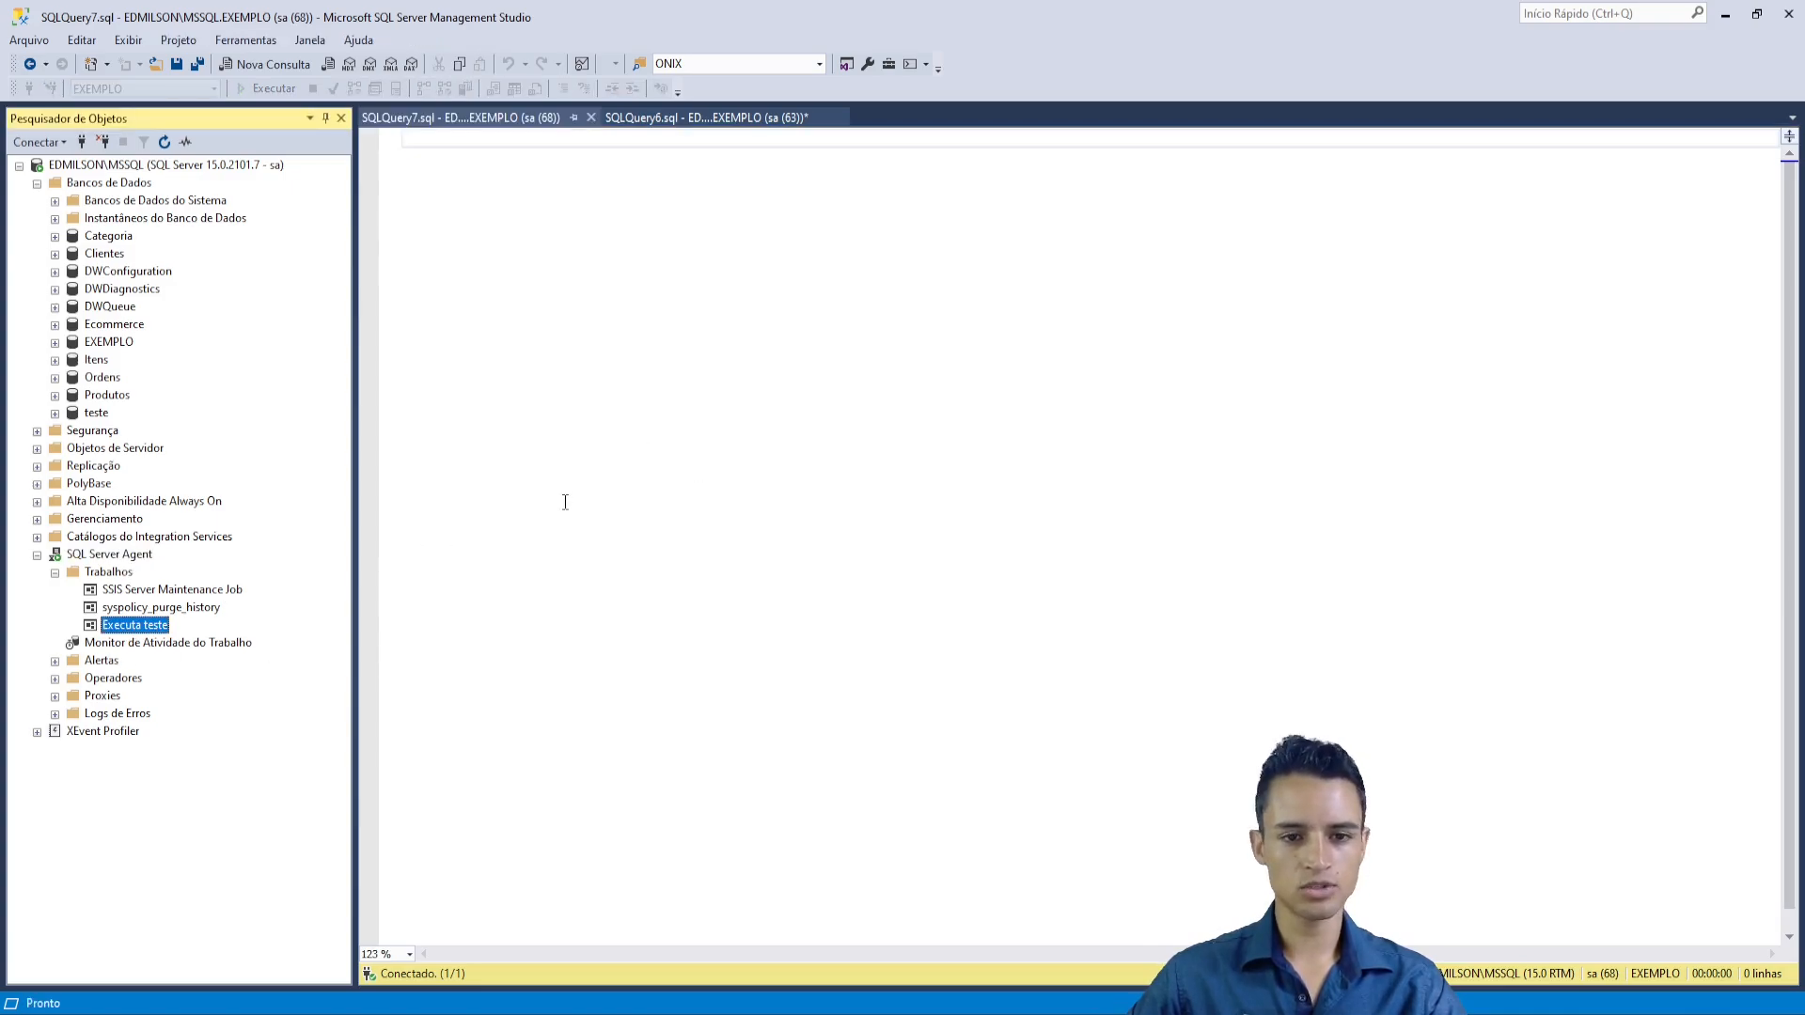
- Run only the select * from [UNPIVOT] query on the EXEMPLO database in SQLQuery6.sql
left_click(625, 118)
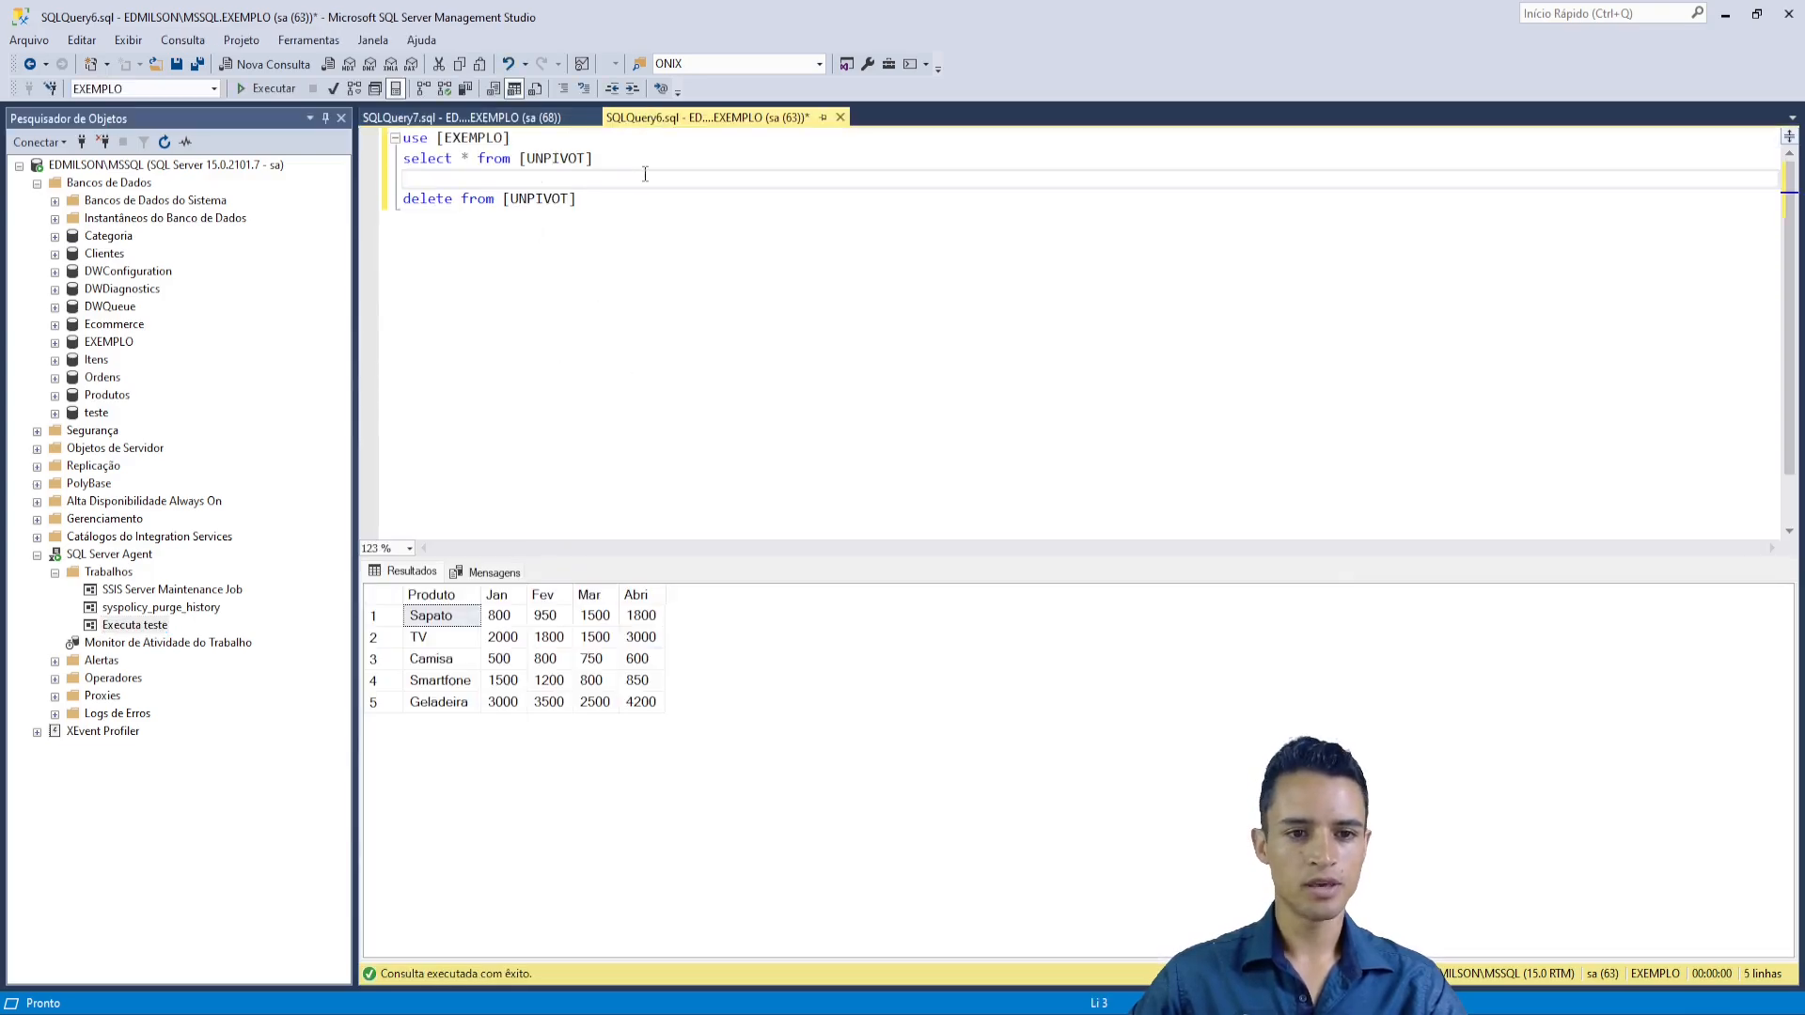
left_click_drag(645, 174, 403, 138)
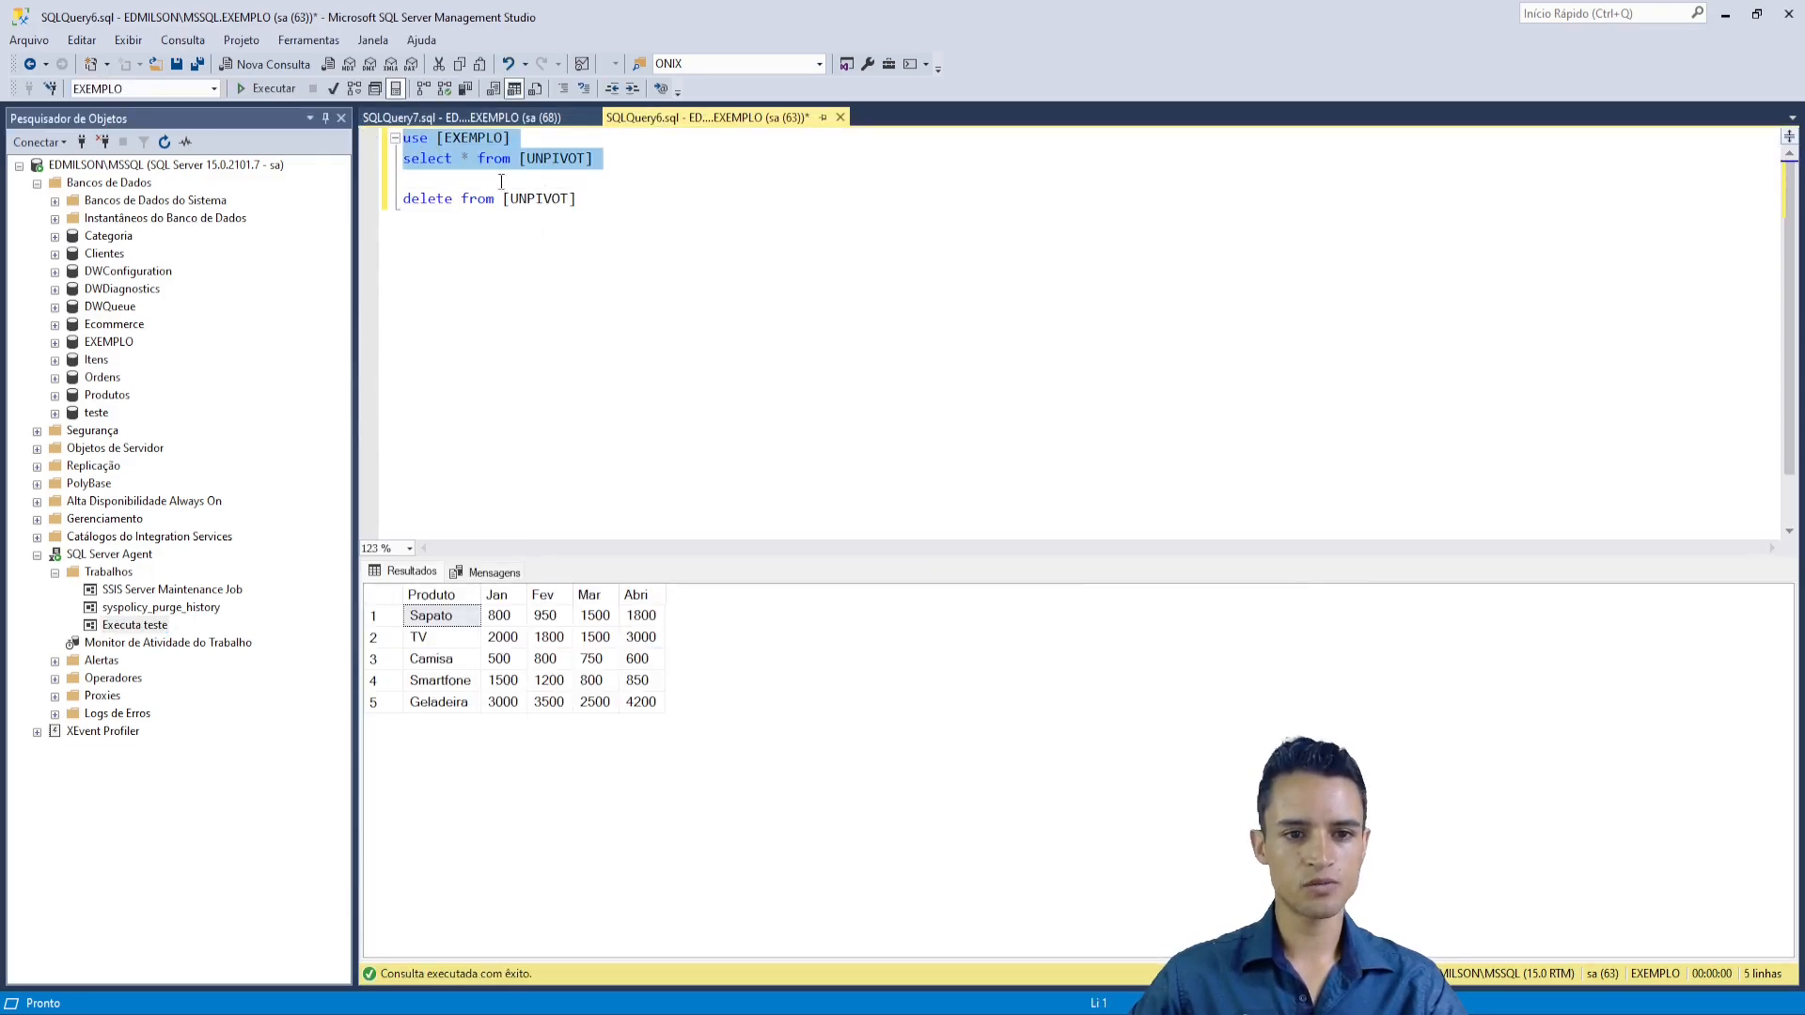
left_click(258, 80)
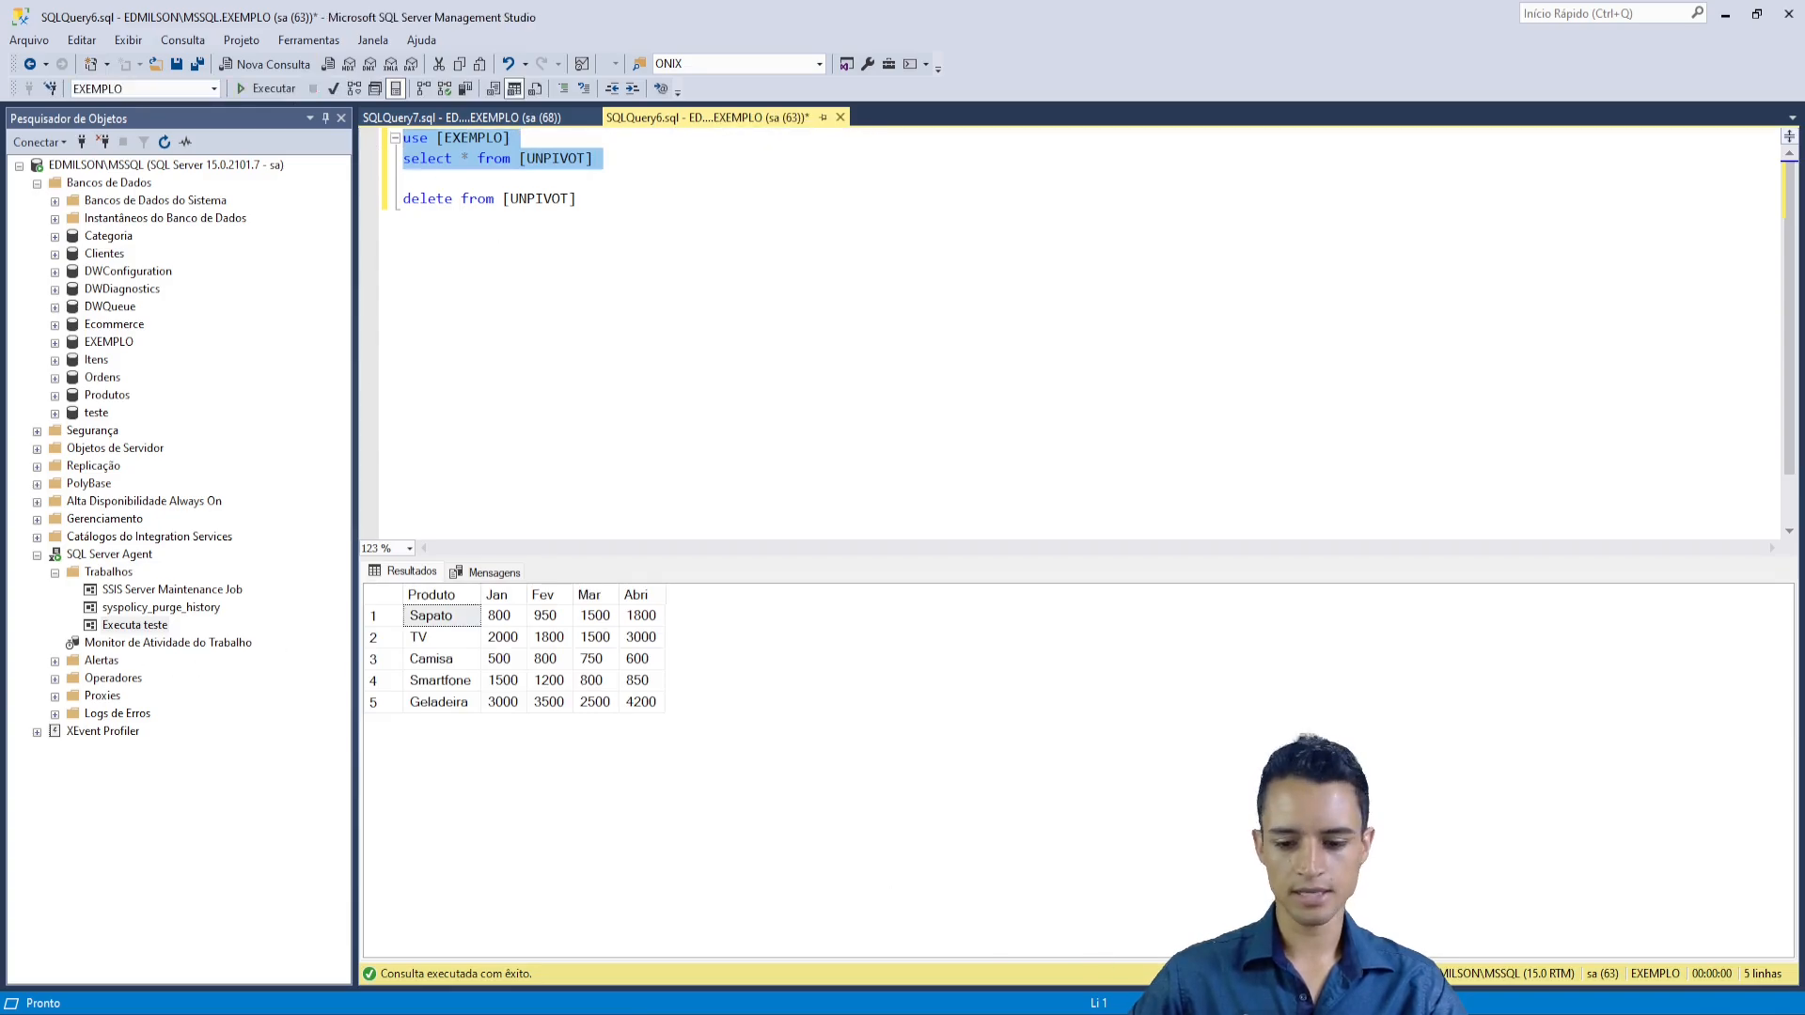
left_click(1170, 935)
left_click(1613, 508)
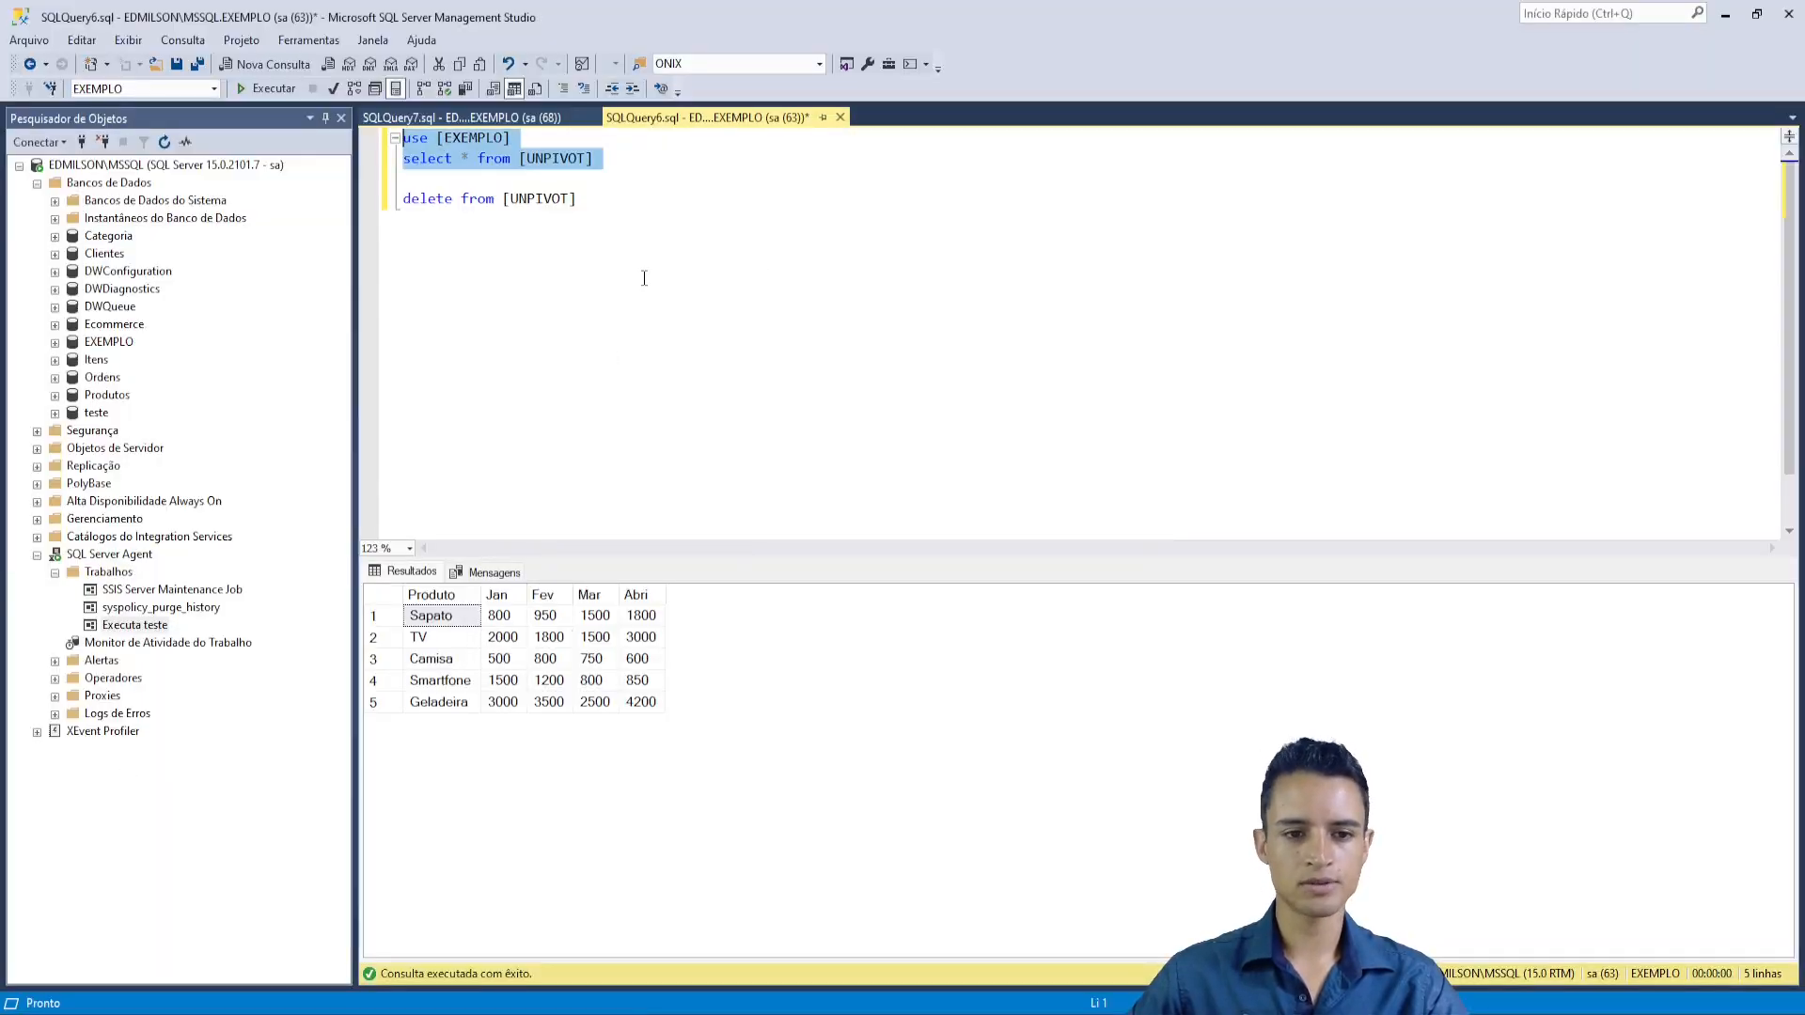
- Delete all rows from the UNPIVOT table with the existing delete statement and query the table again
left_click_drag(625, 198, 357, 205)
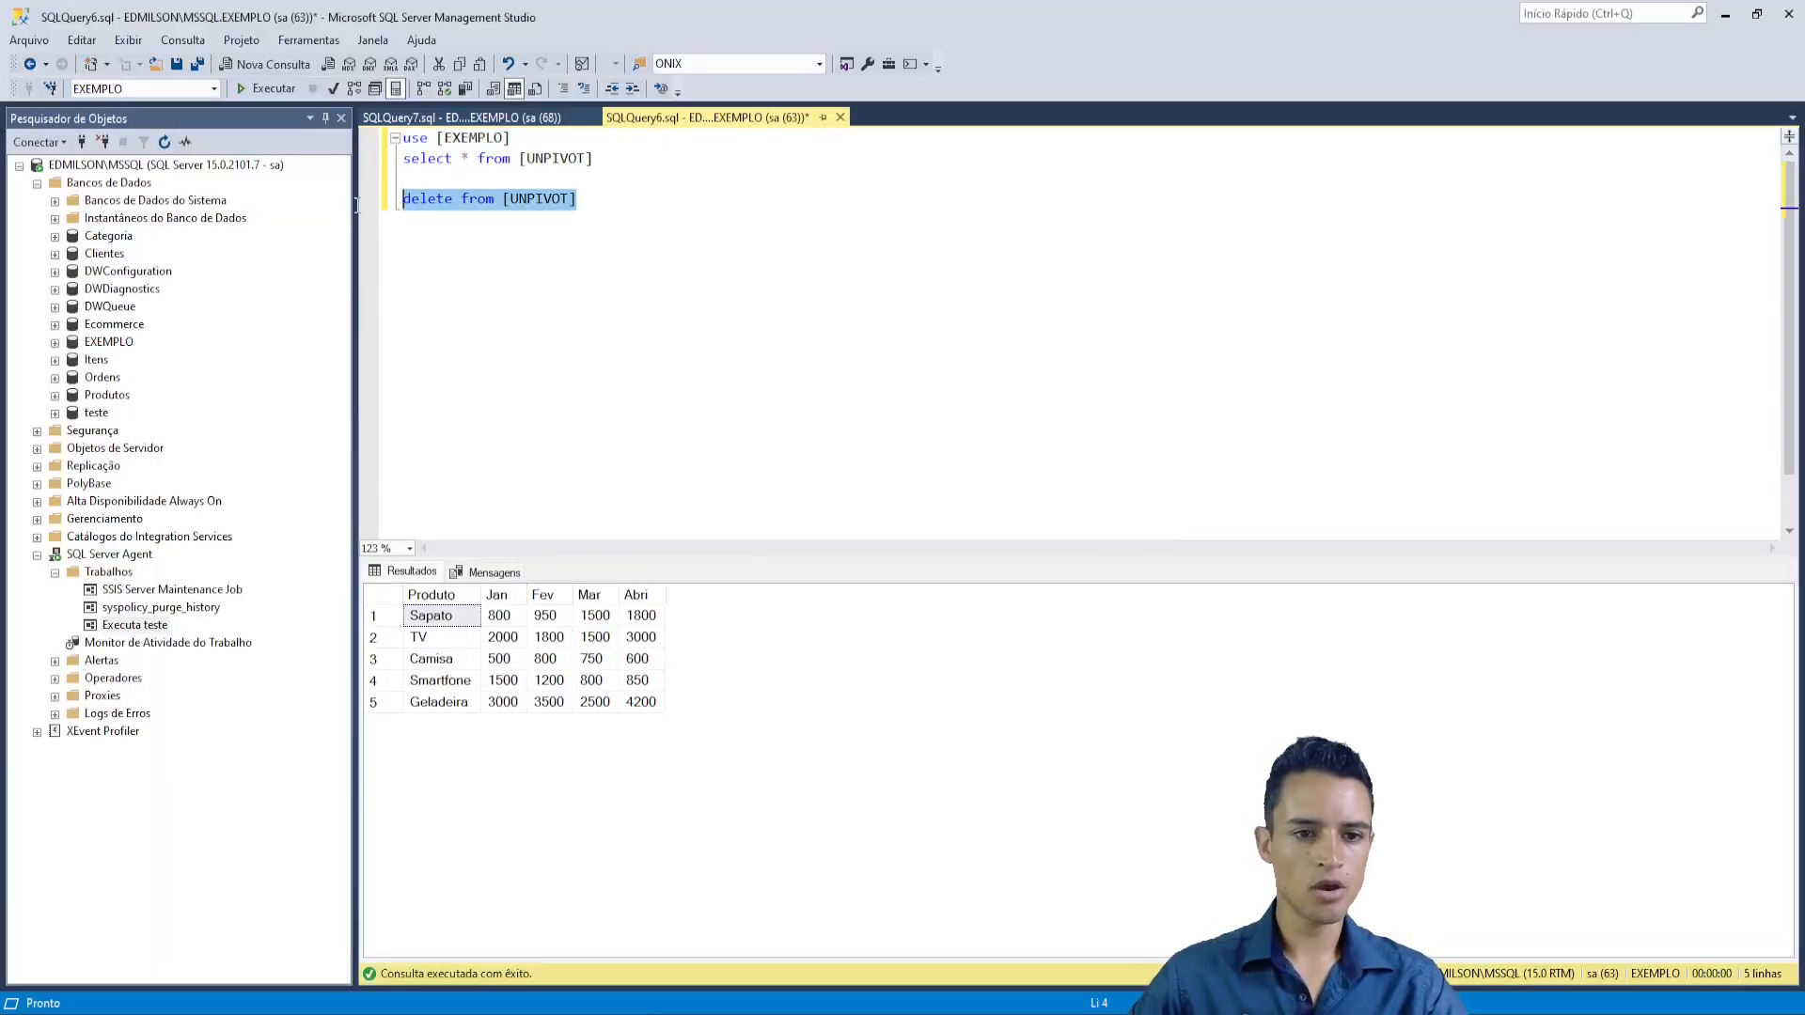
left_click(265, 87)
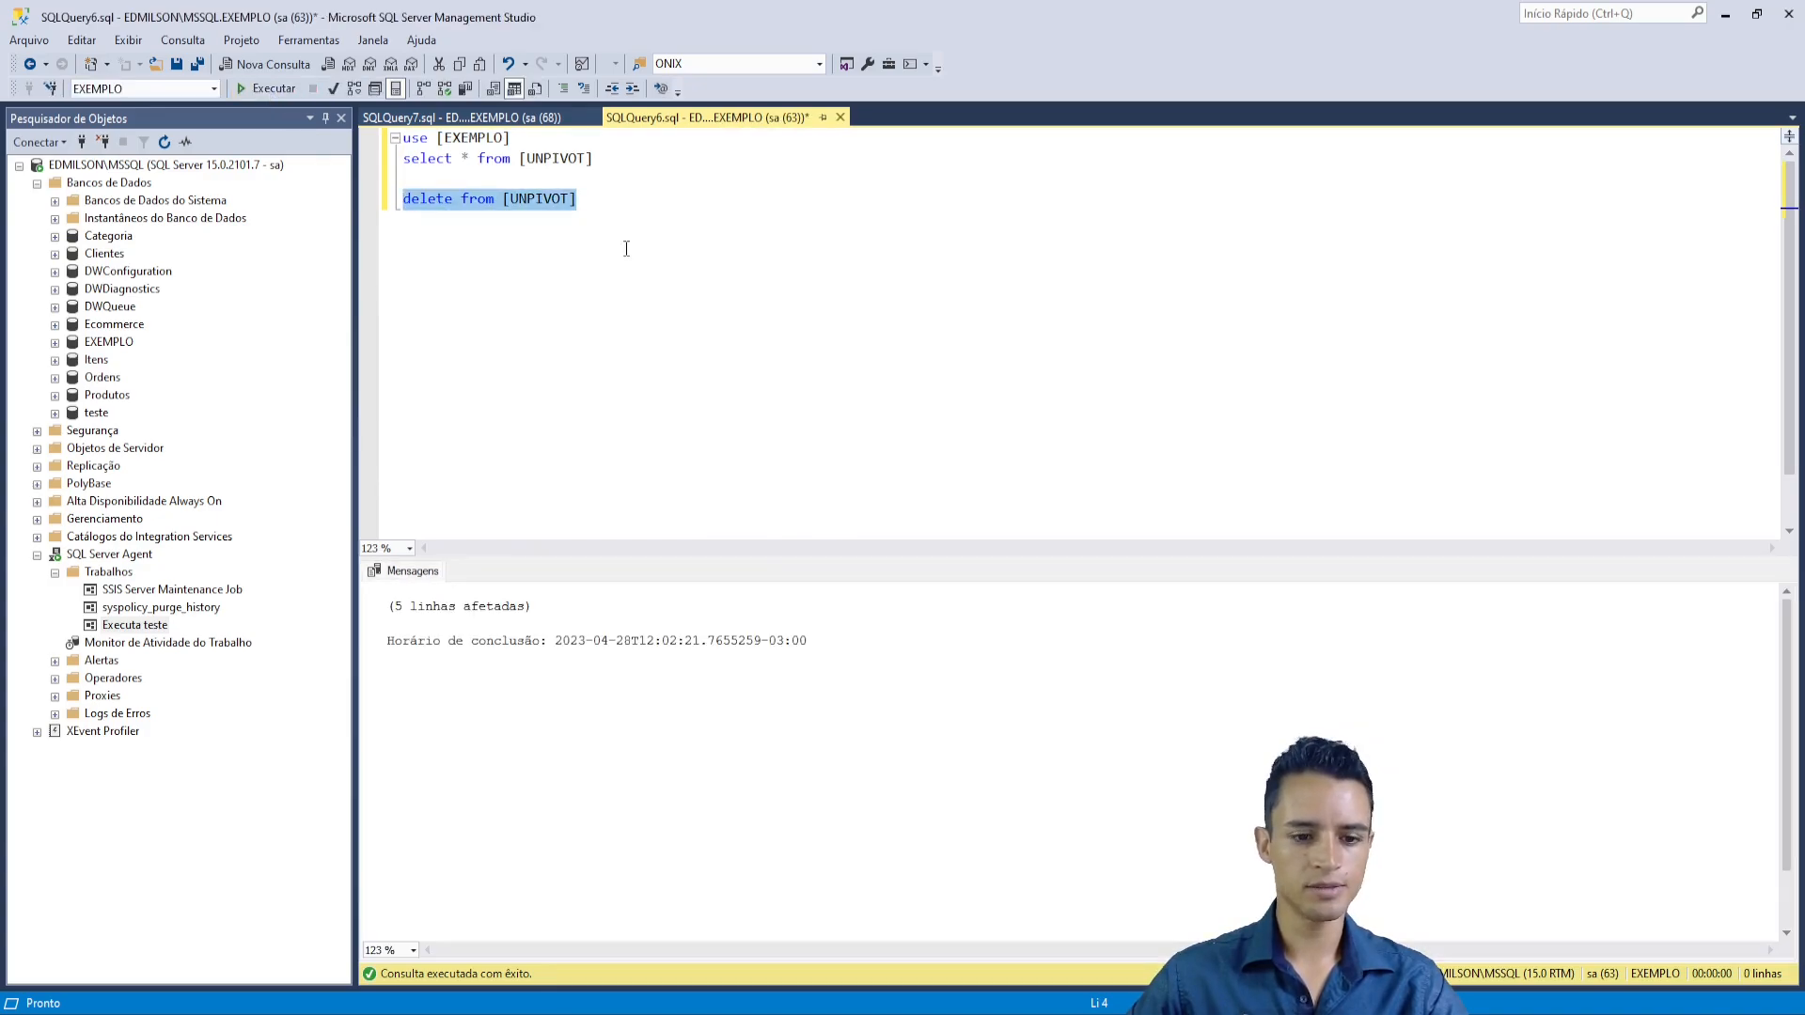
left_click(605, 198)
left_click_drag(663, 160, 304, 141)
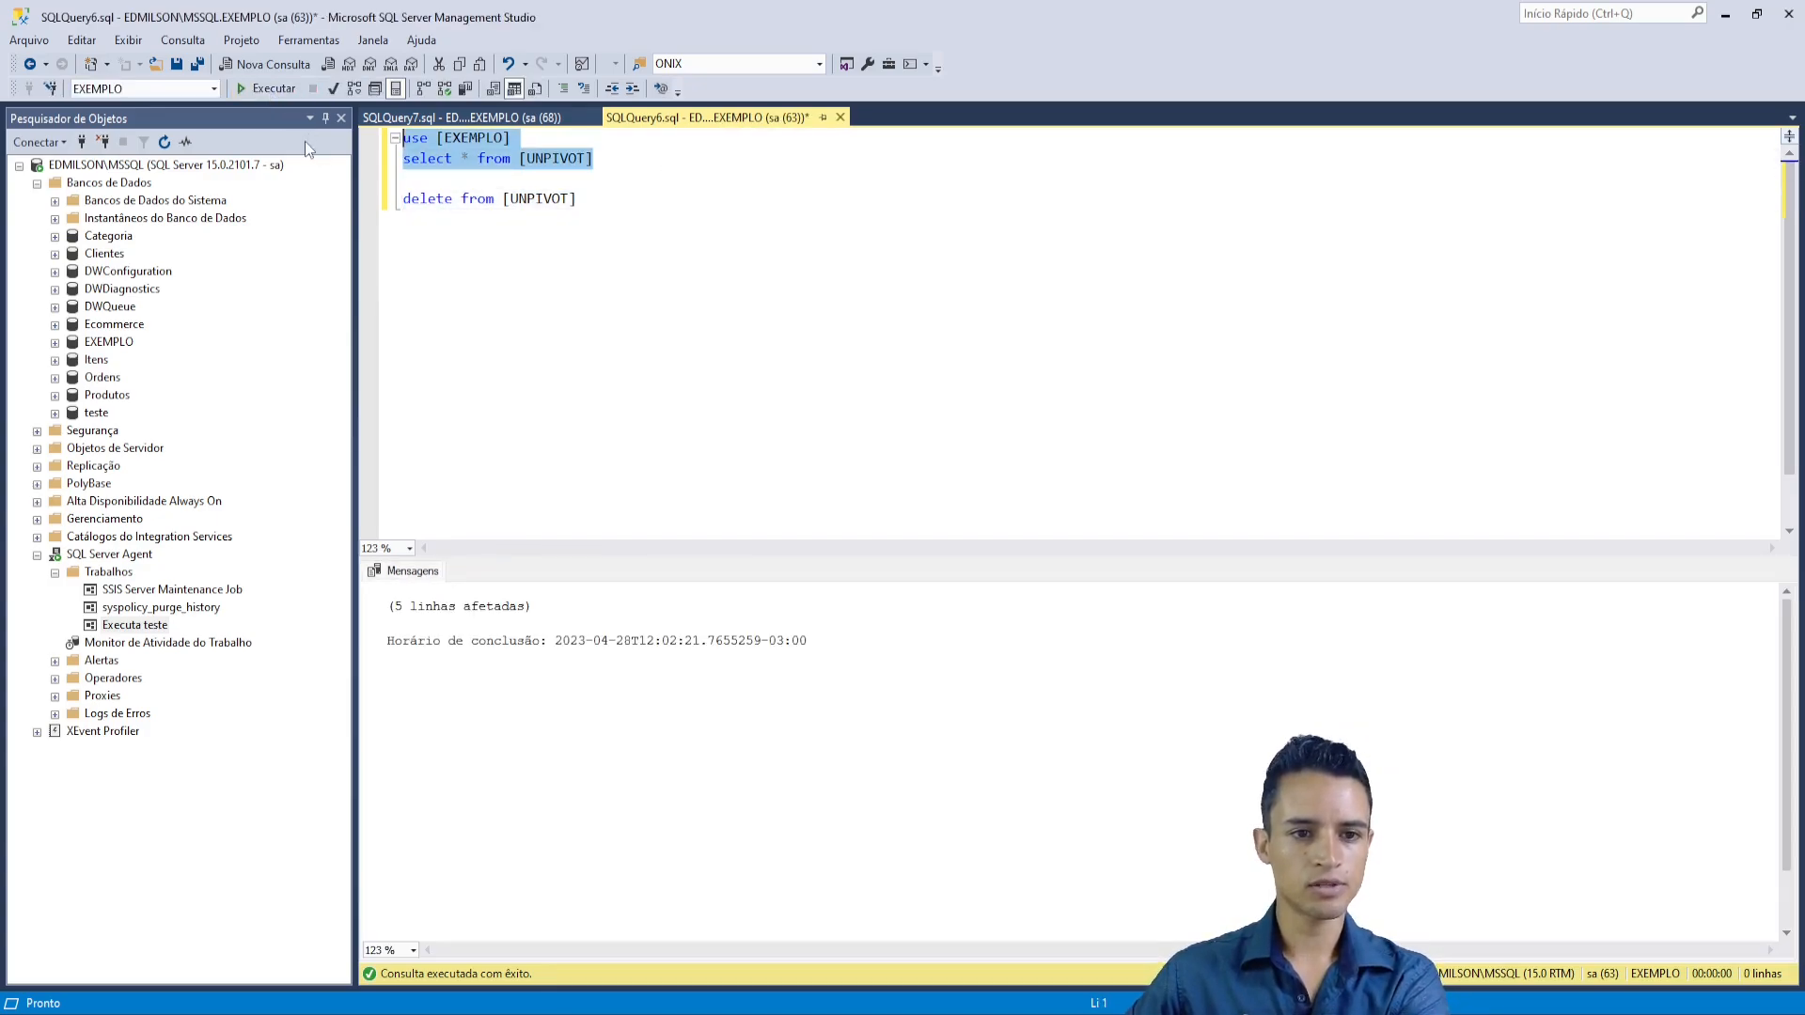
left_click(268, 92)
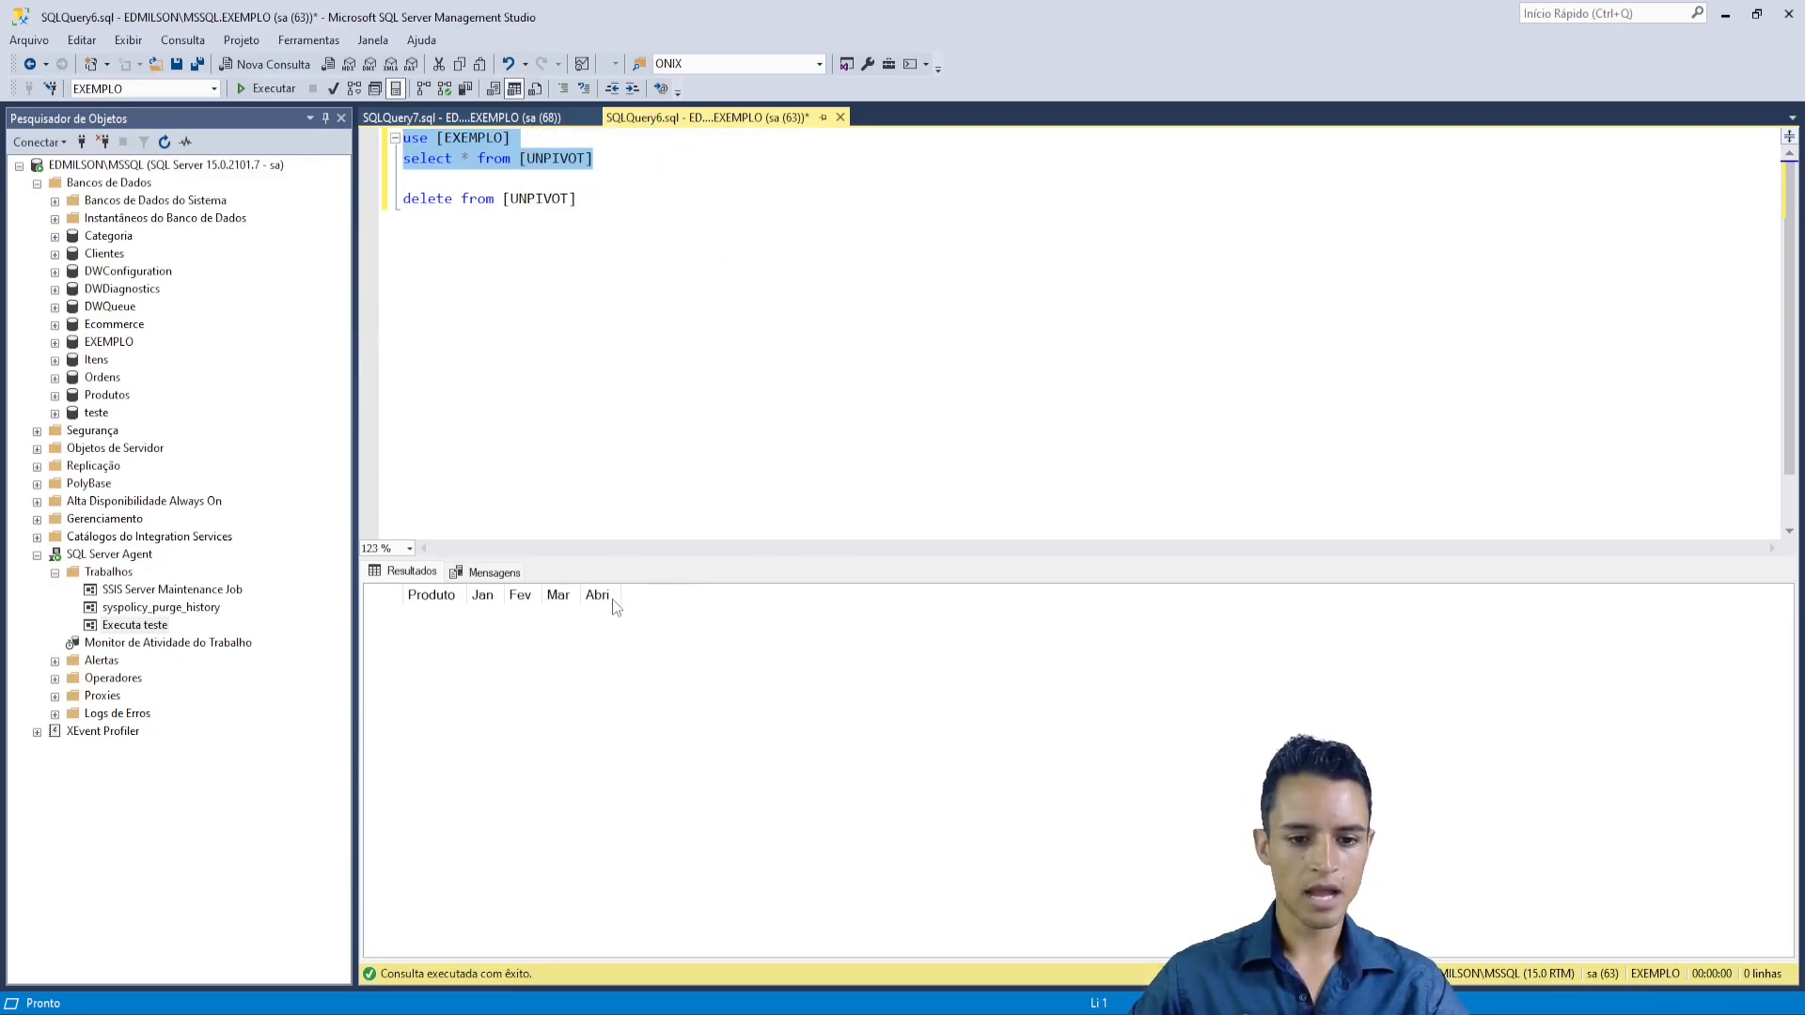
left_click(155, 625)
left_click(158, 626)
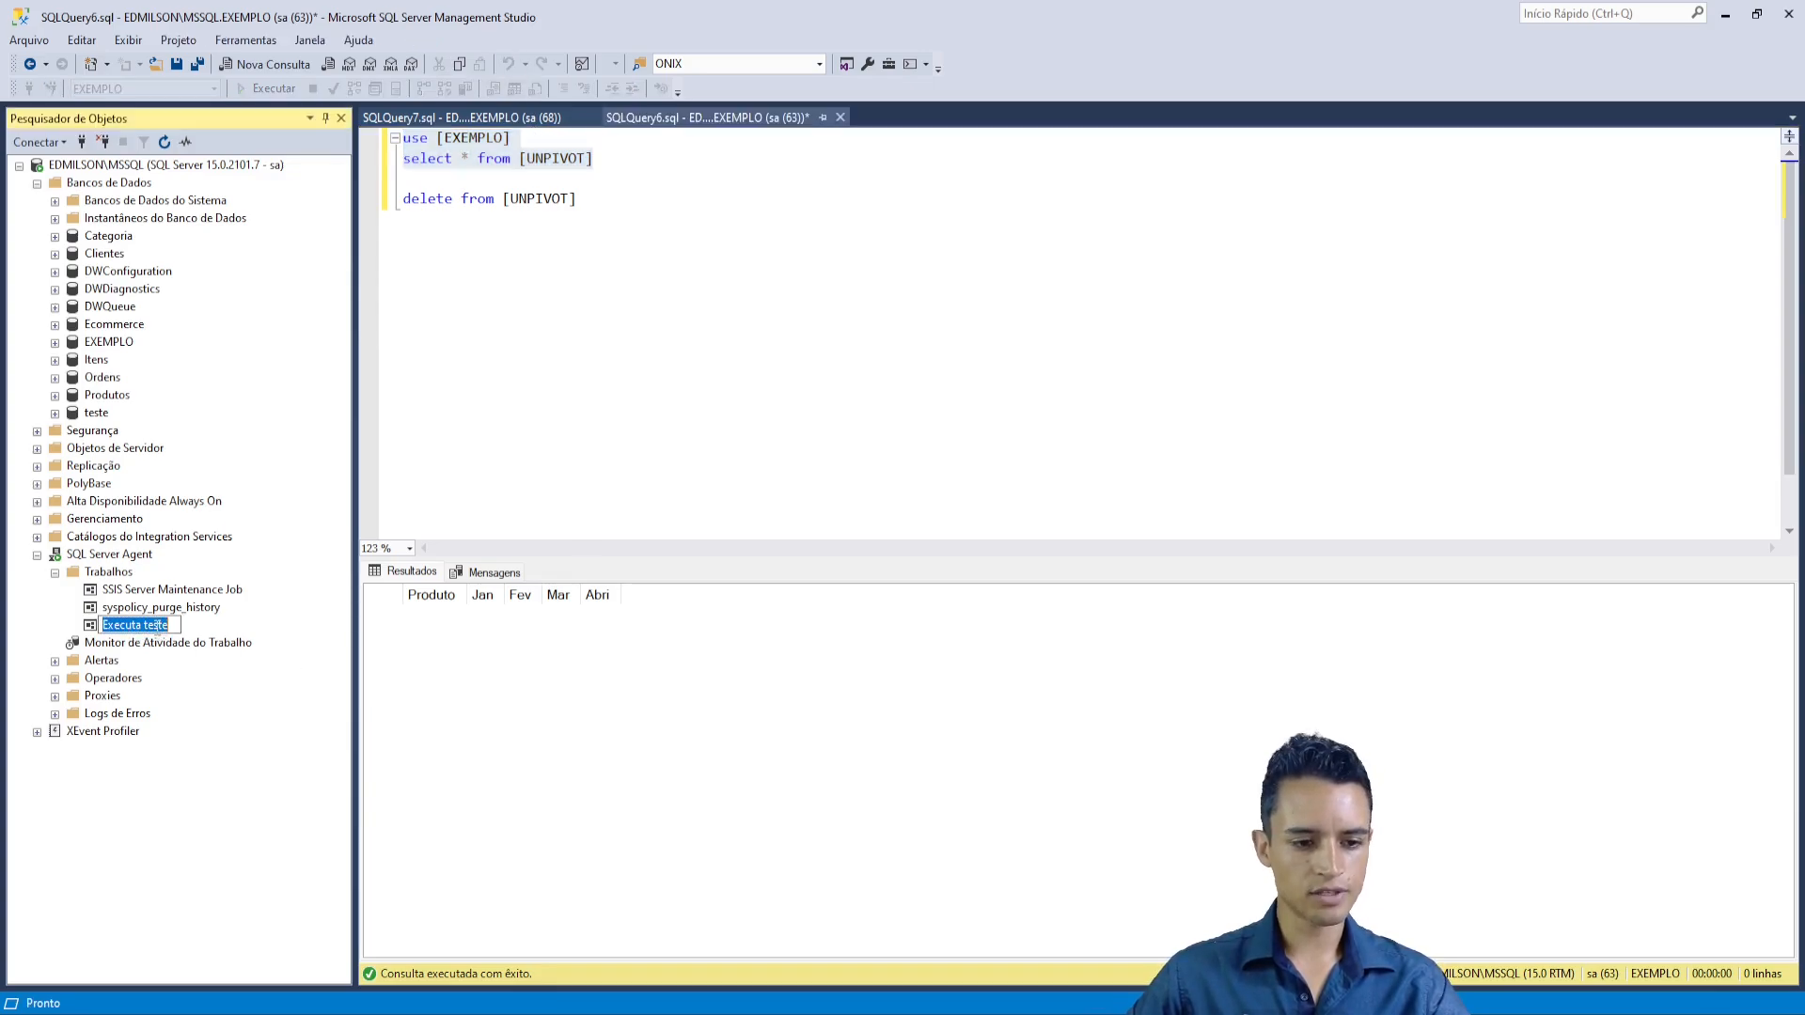
left_click(449, 662)
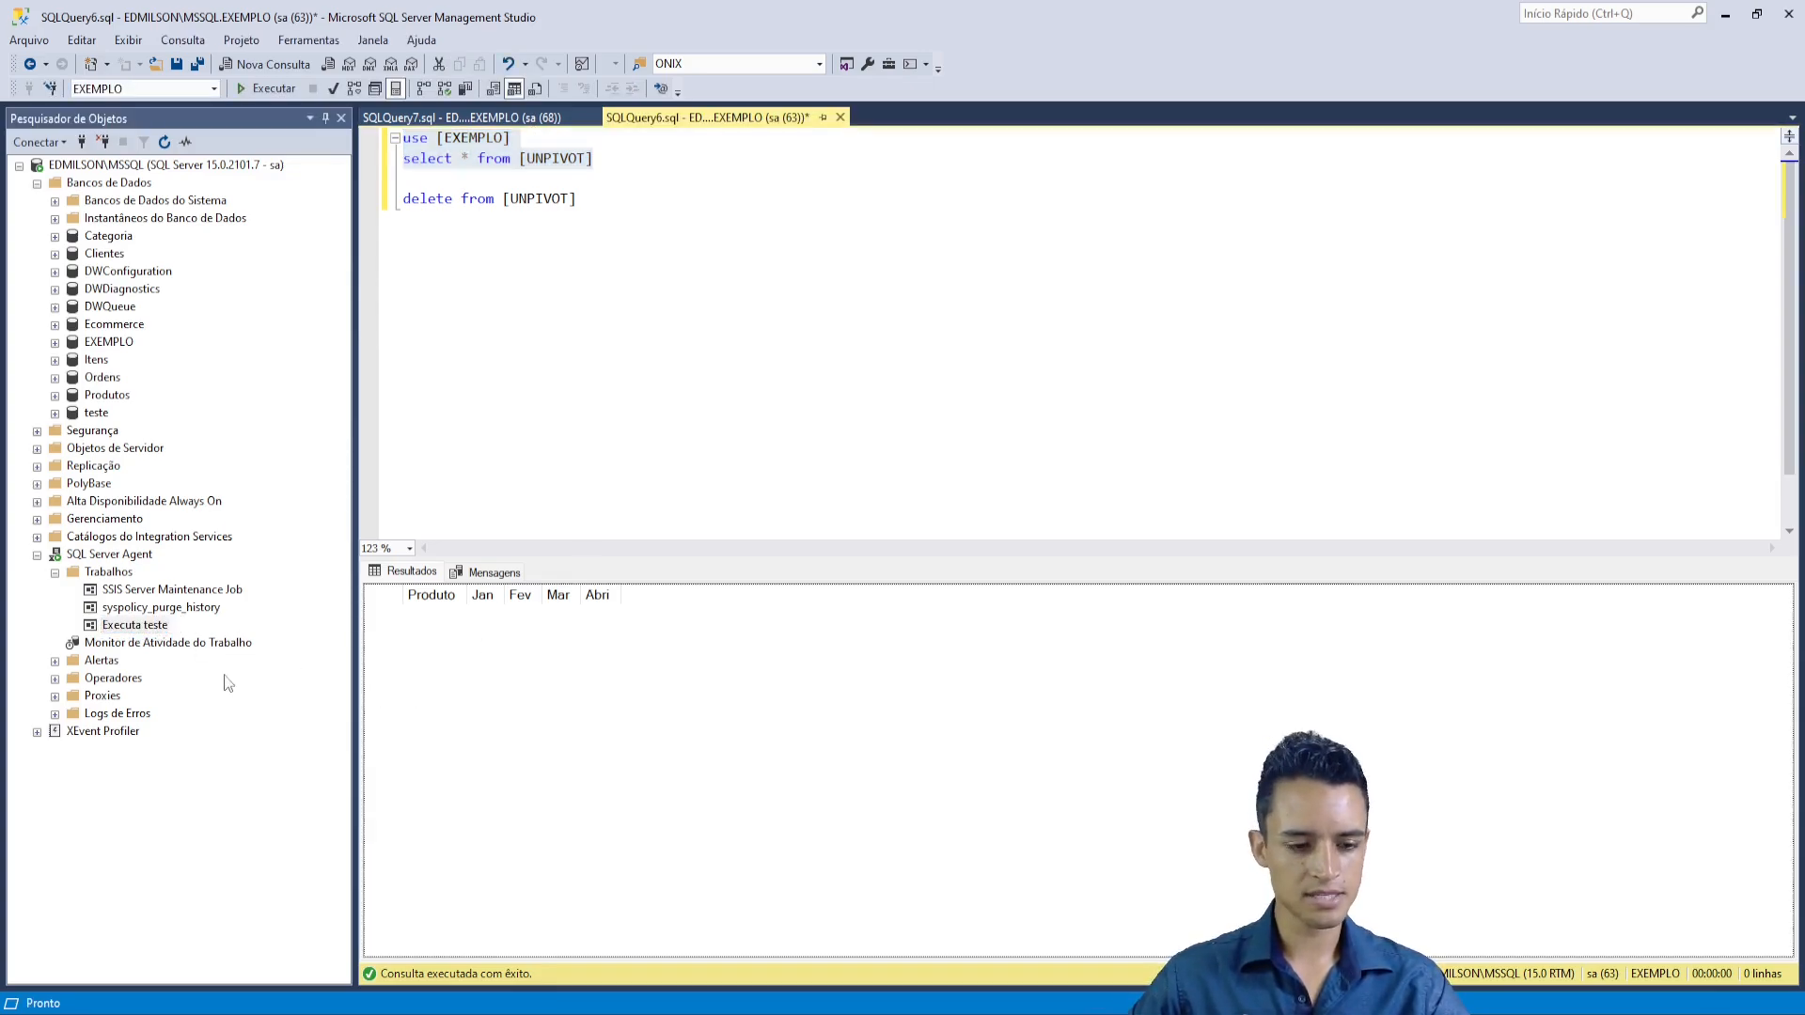
- Start the Executa teste job, widen the progress dialog to read the action details, and close it
right_click(139, 628)
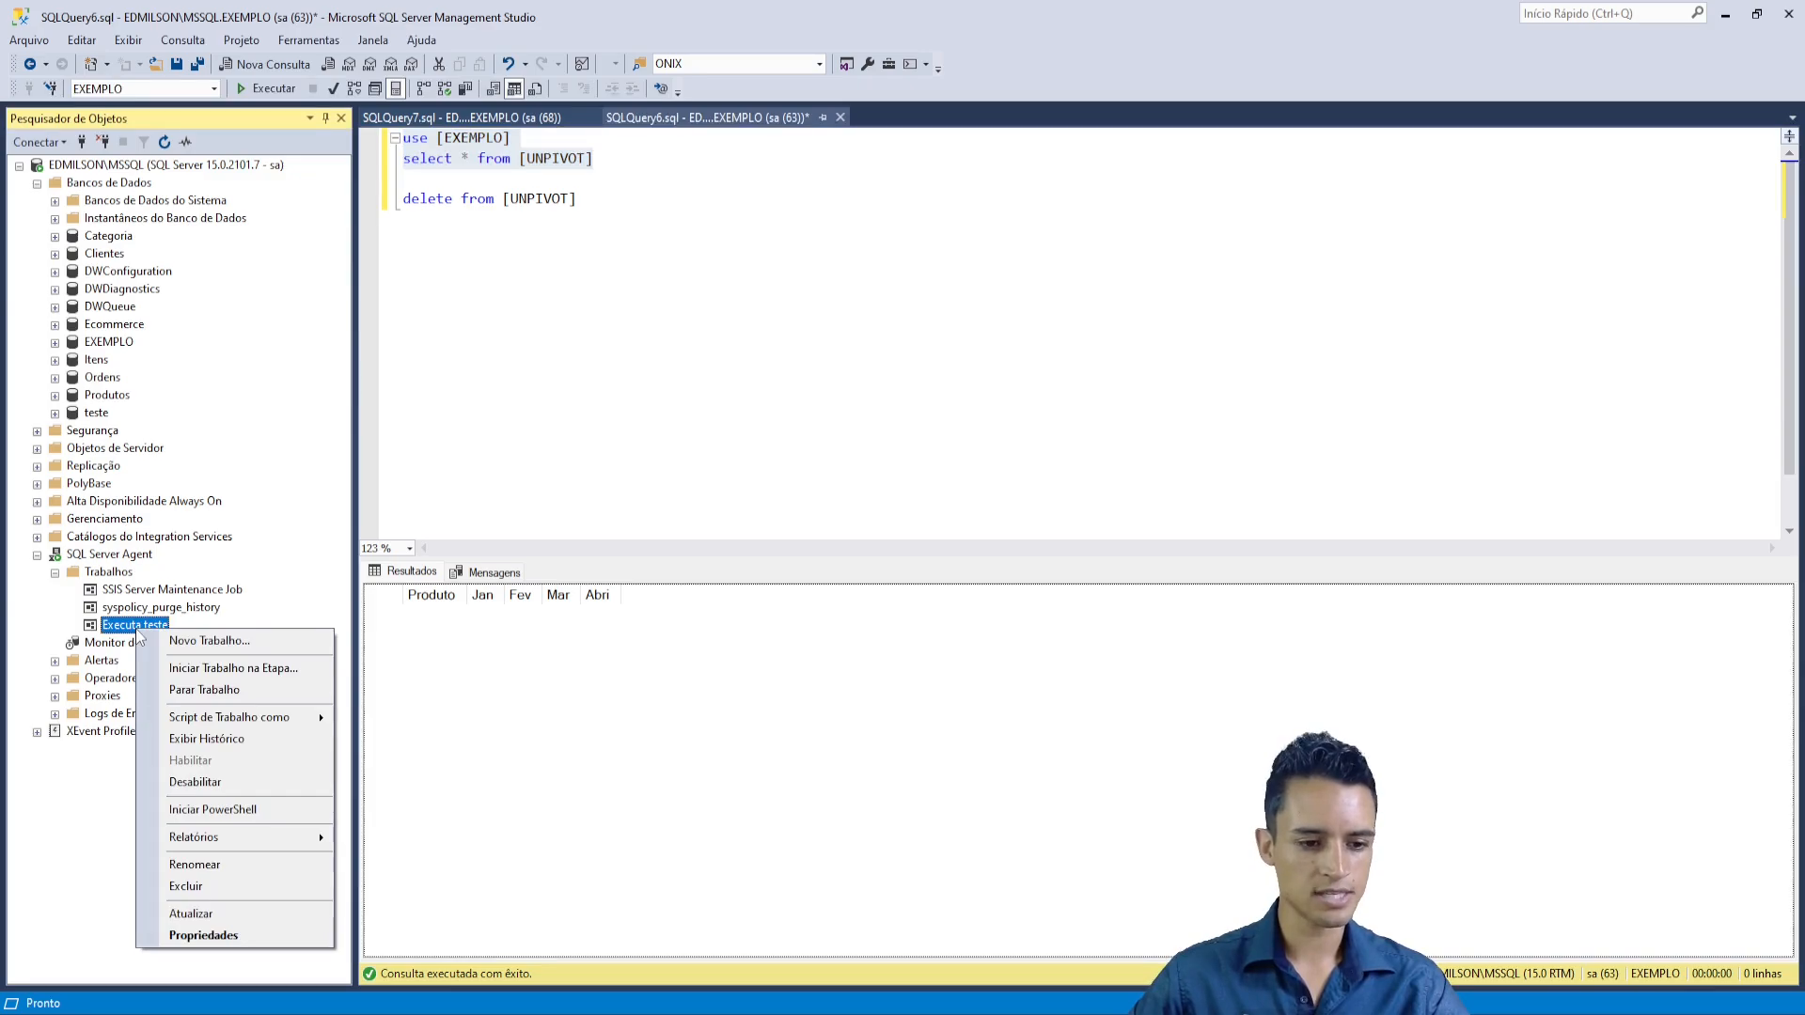
left_click(228, 669)
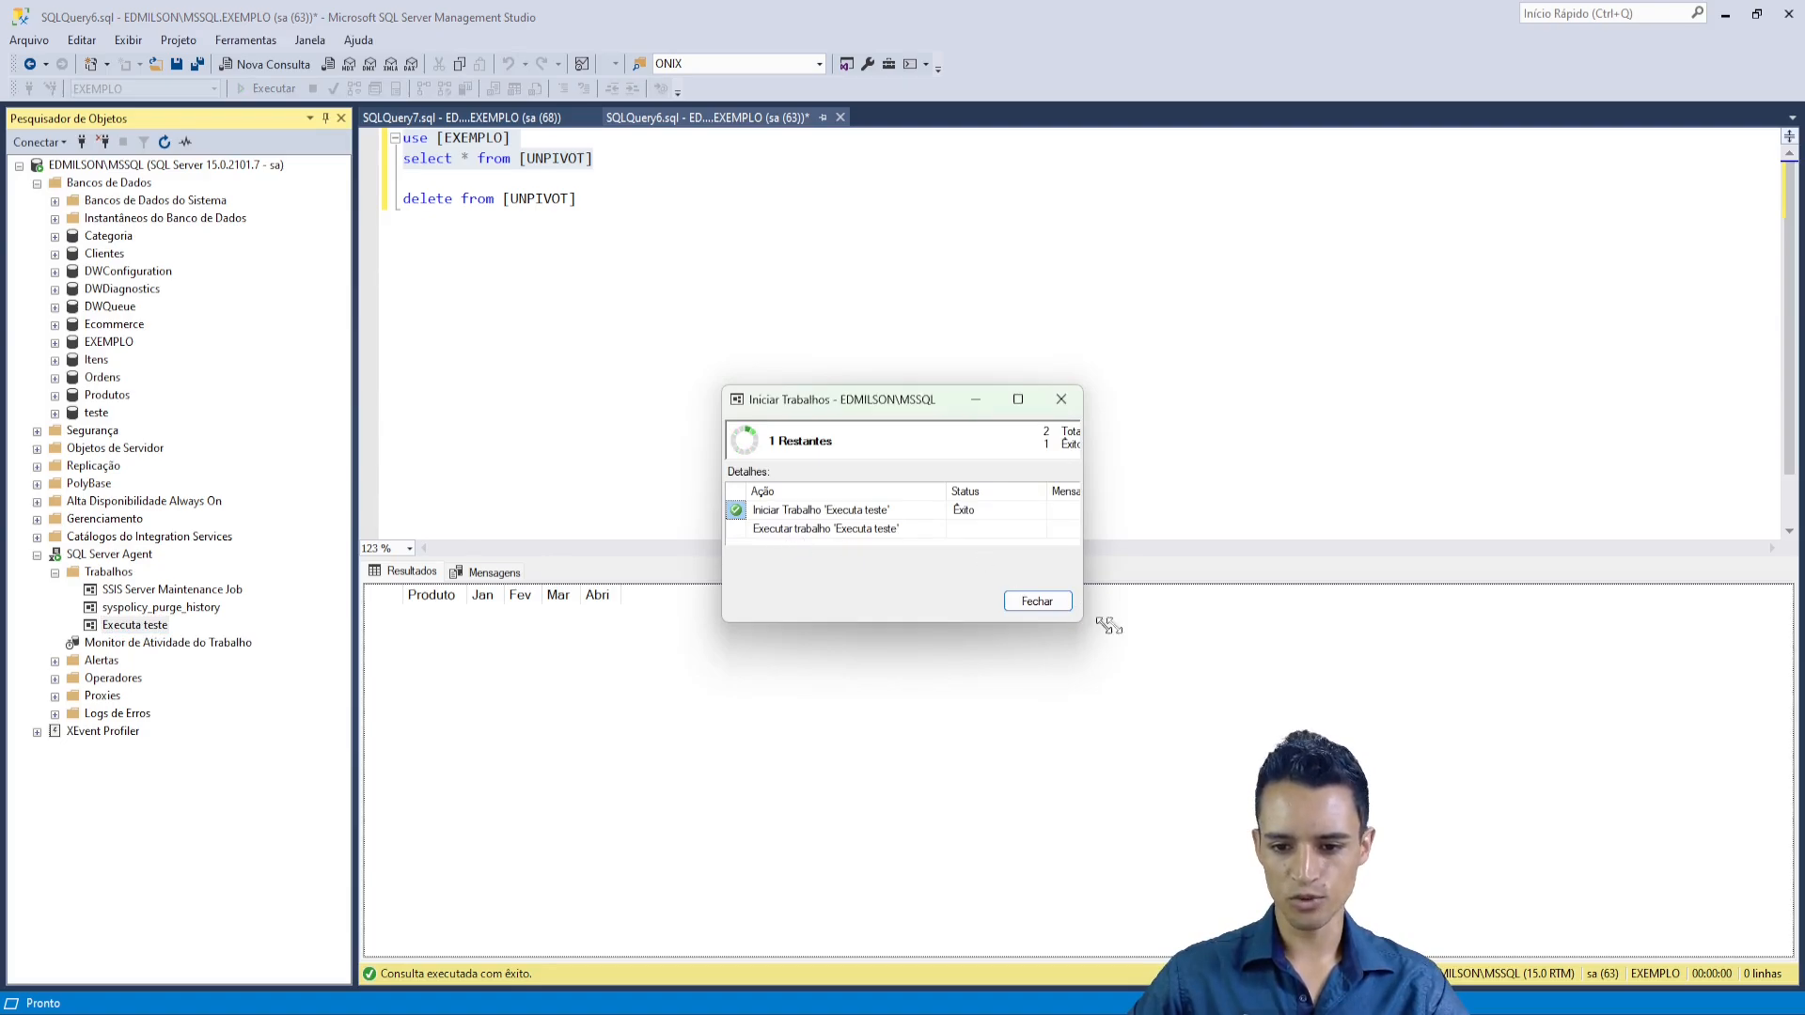
left_click_drag(1081, 620, 1488, 644)
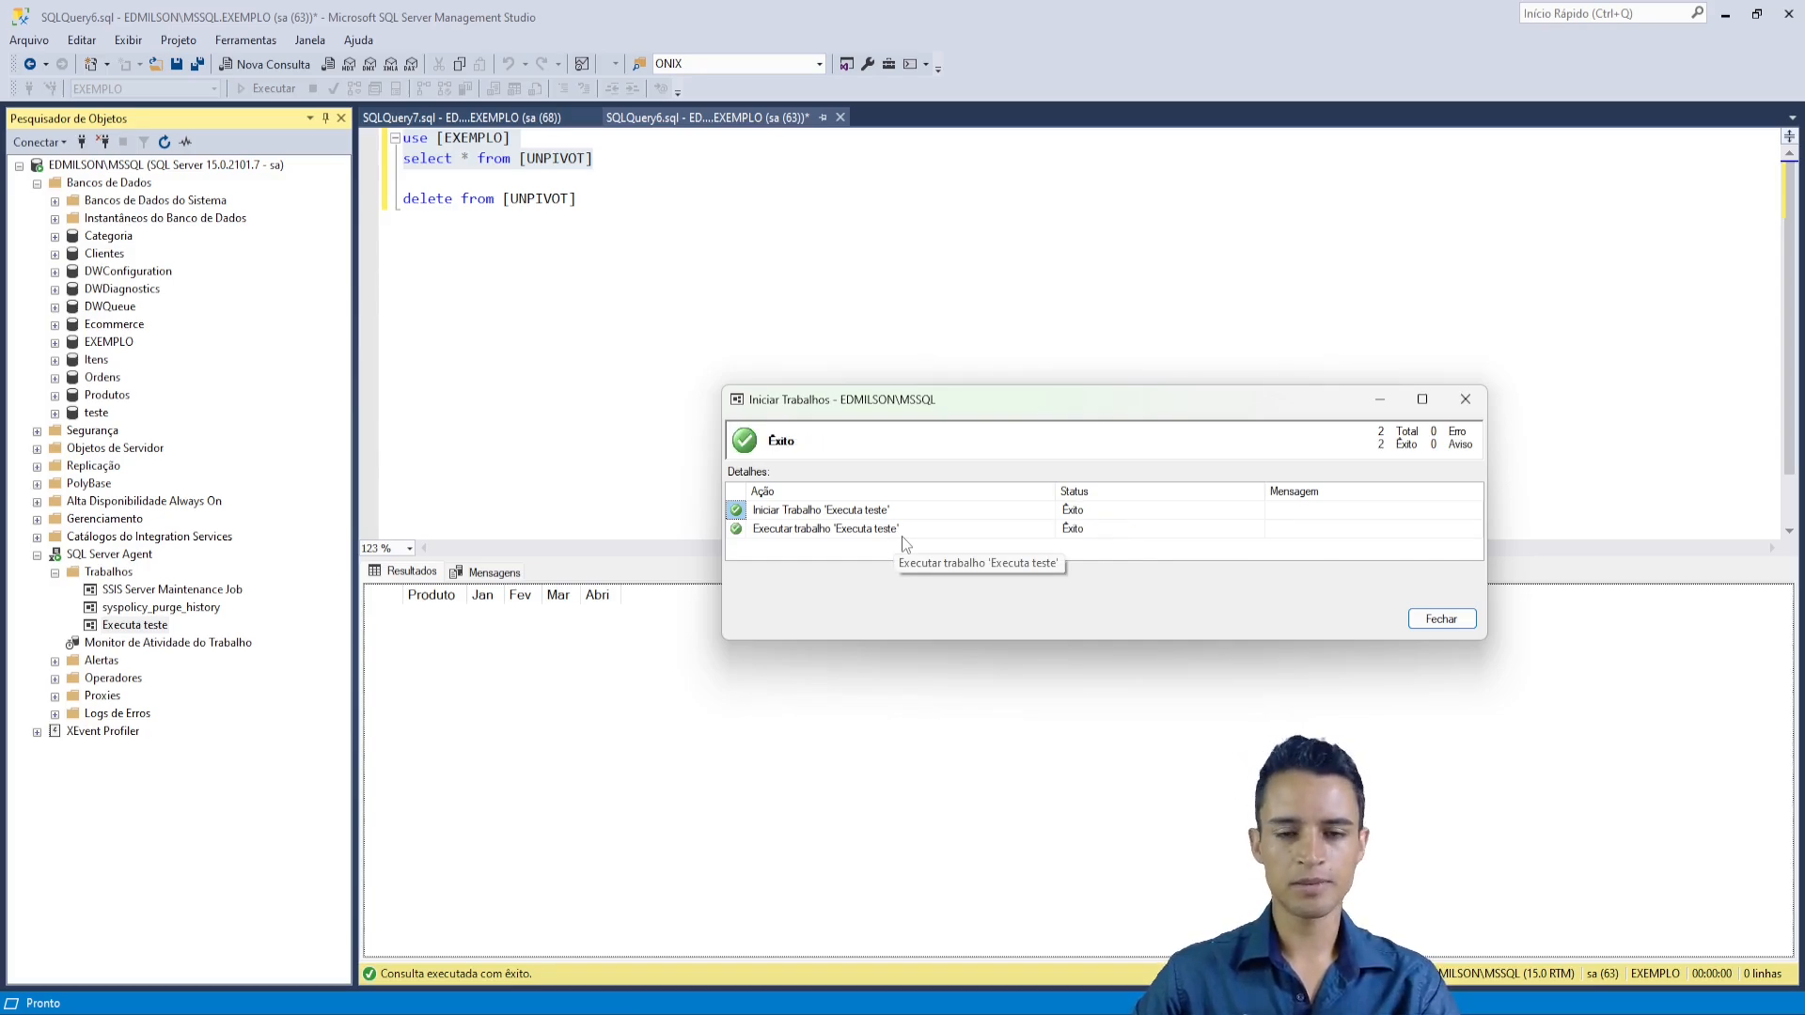
left_click(1441, 618)
- Run only the select statement on the EXEMPLO database again to check the UNPIVOT table's contents
left_click_drag(639, 159, 380, 132)
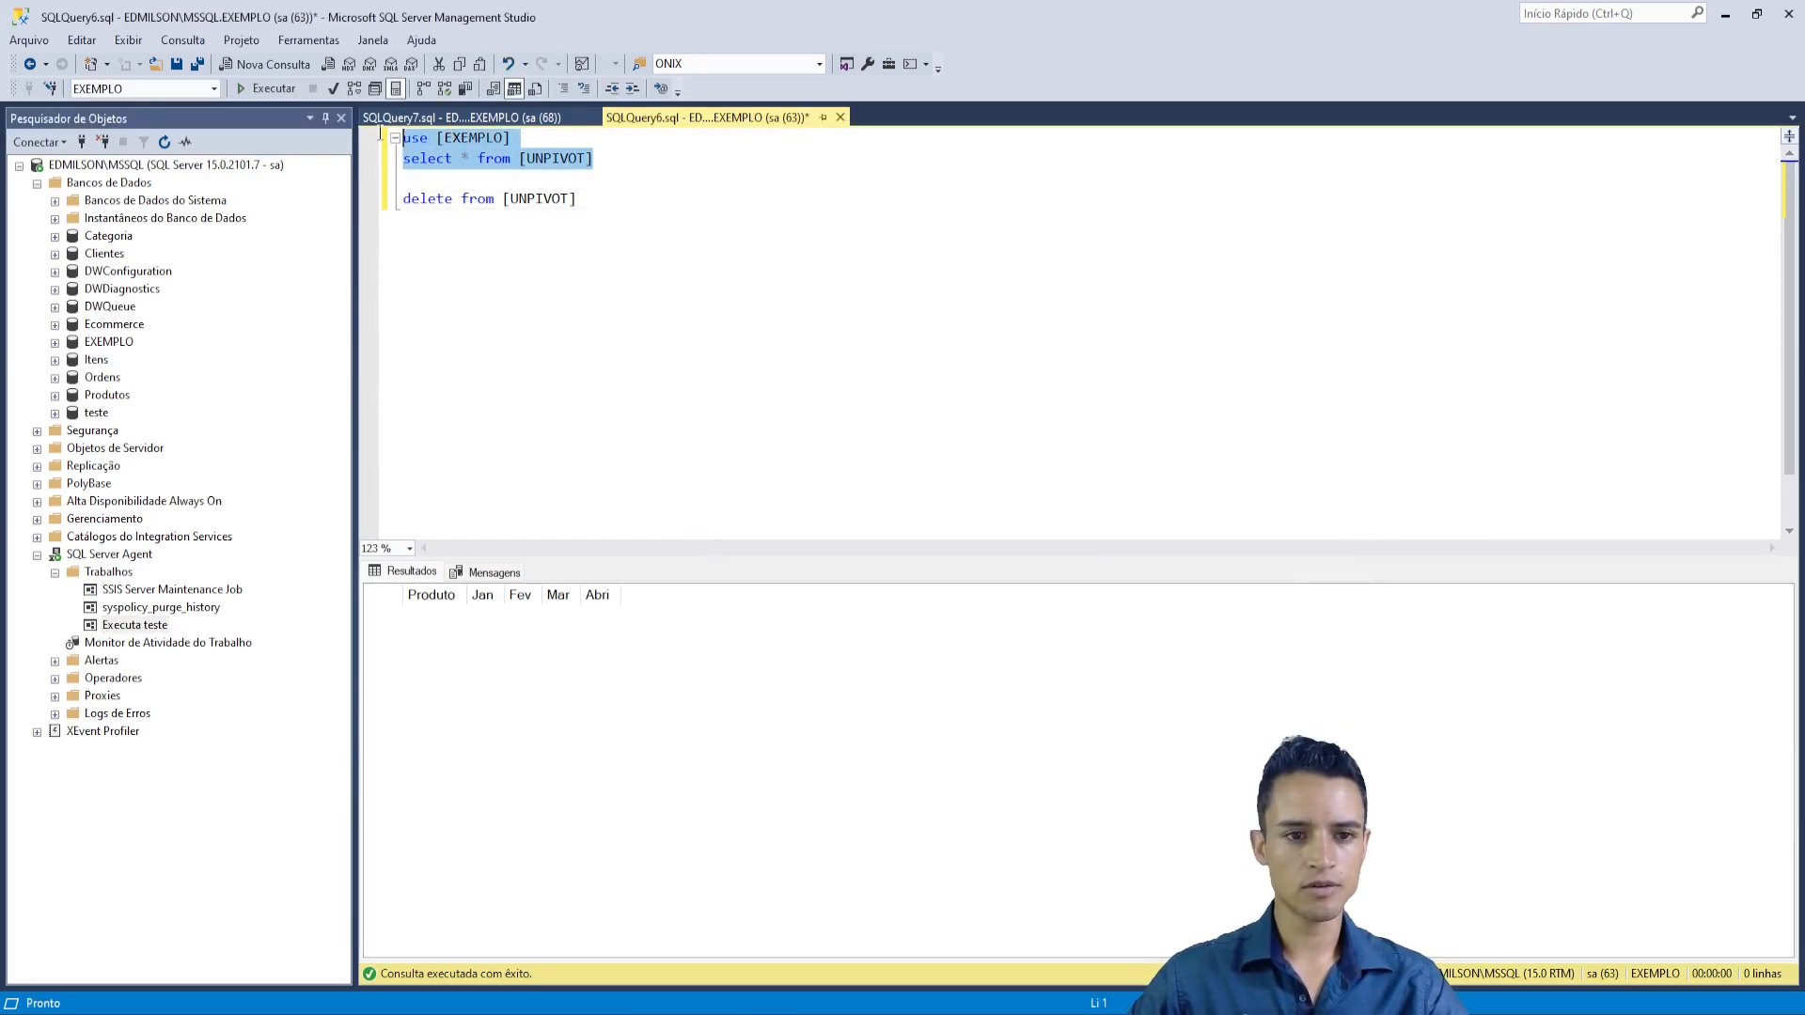
left_click(268, 88)
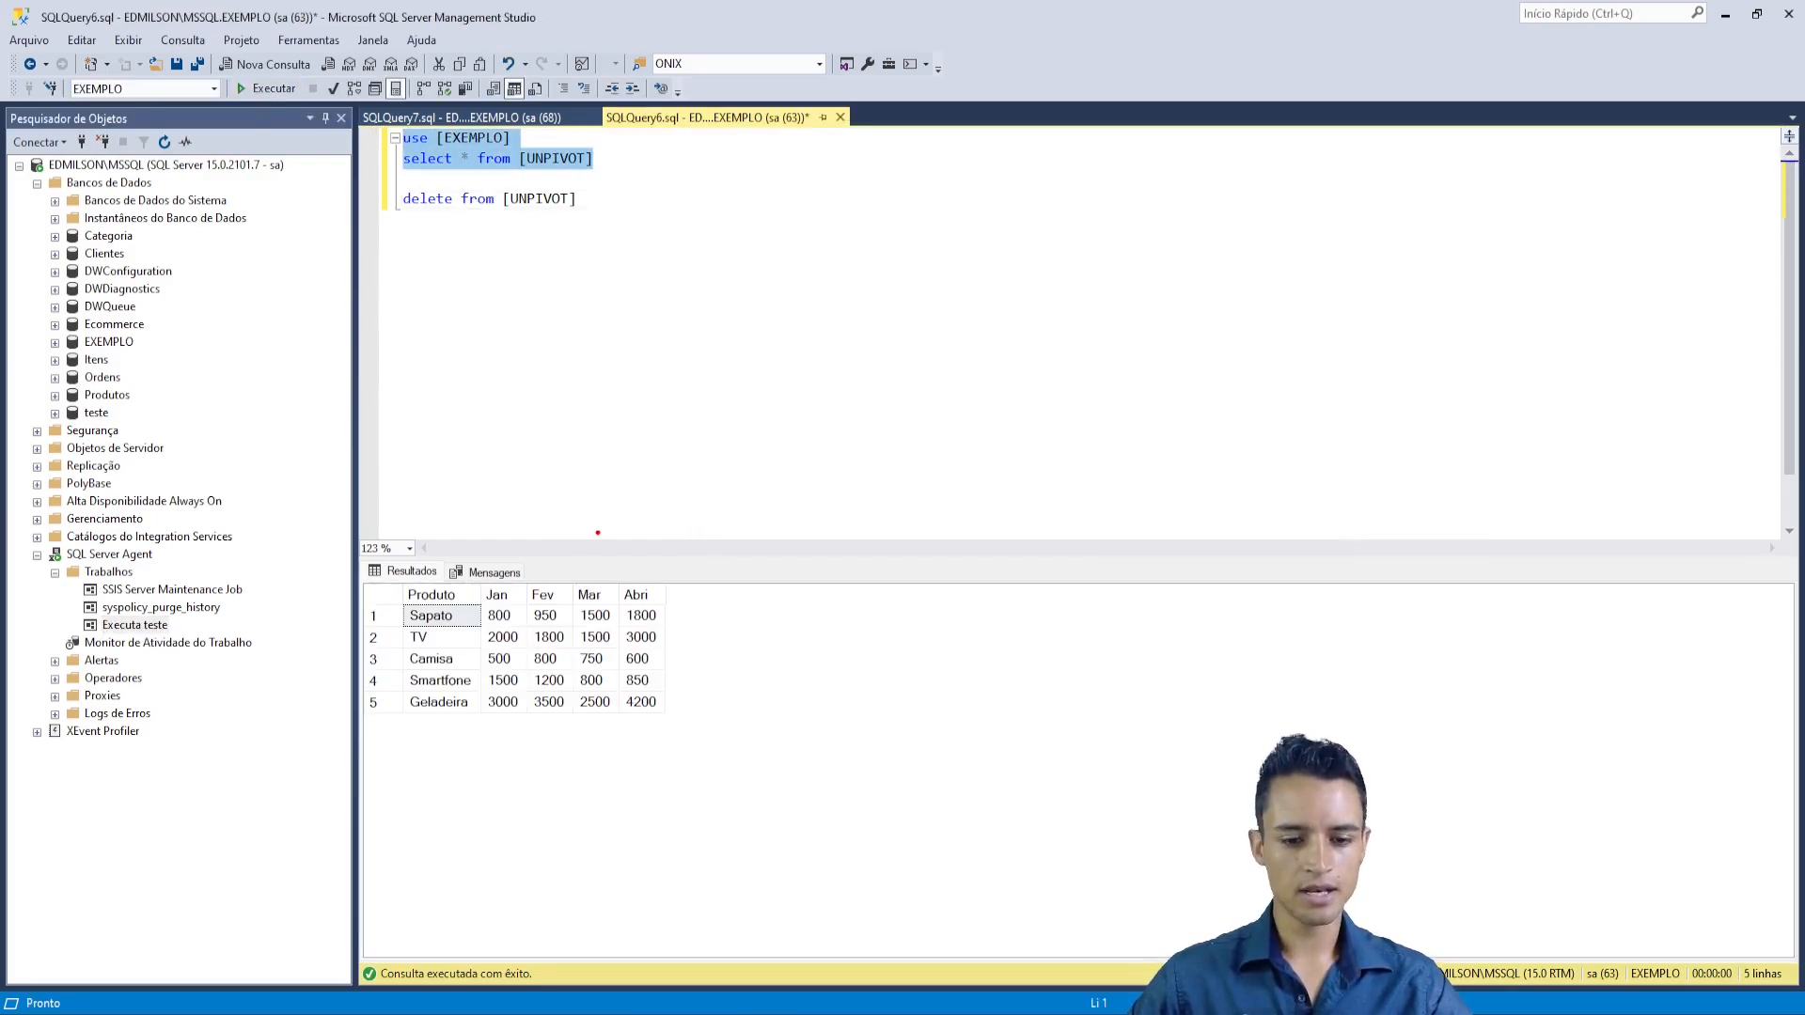
mouse_move(367, 559)
left_mouse_down()
mouse_move(374, 641)
mouse_move(750, 751)
mouse_move(775, 733)
left_mouse_up()
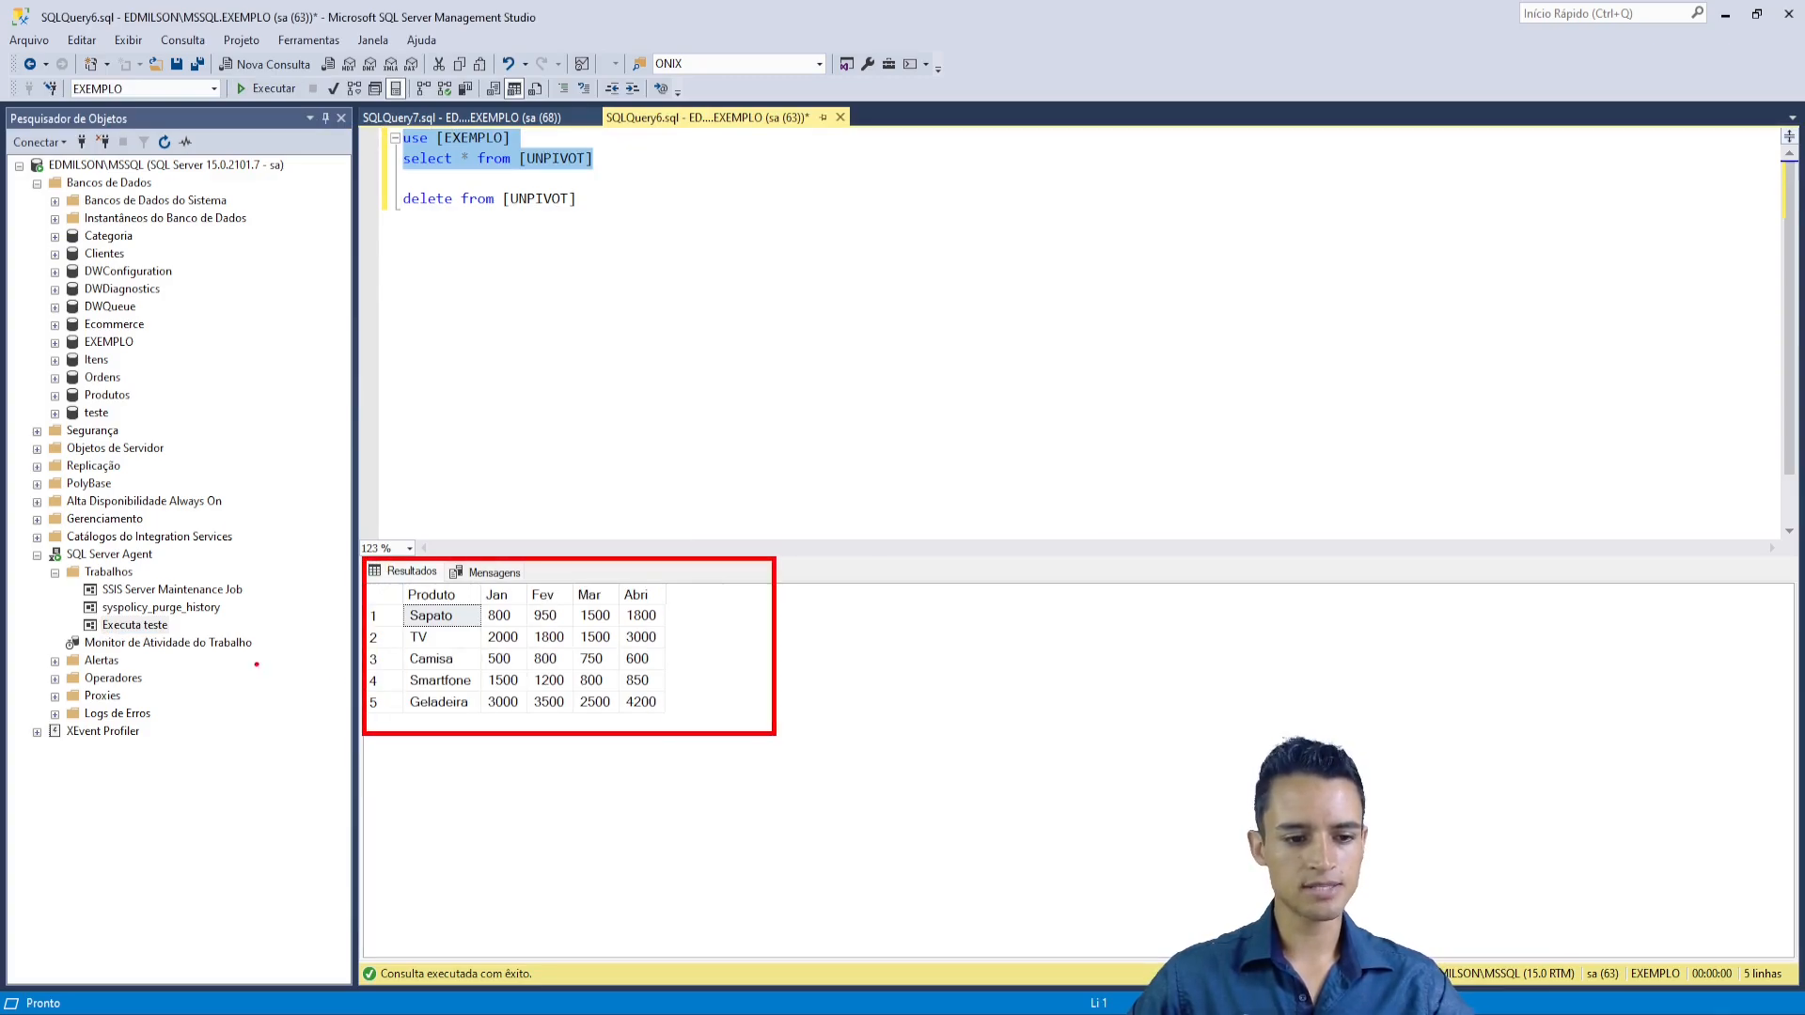
left_click_drag(178, 634, 356, 585)
key("Escape")
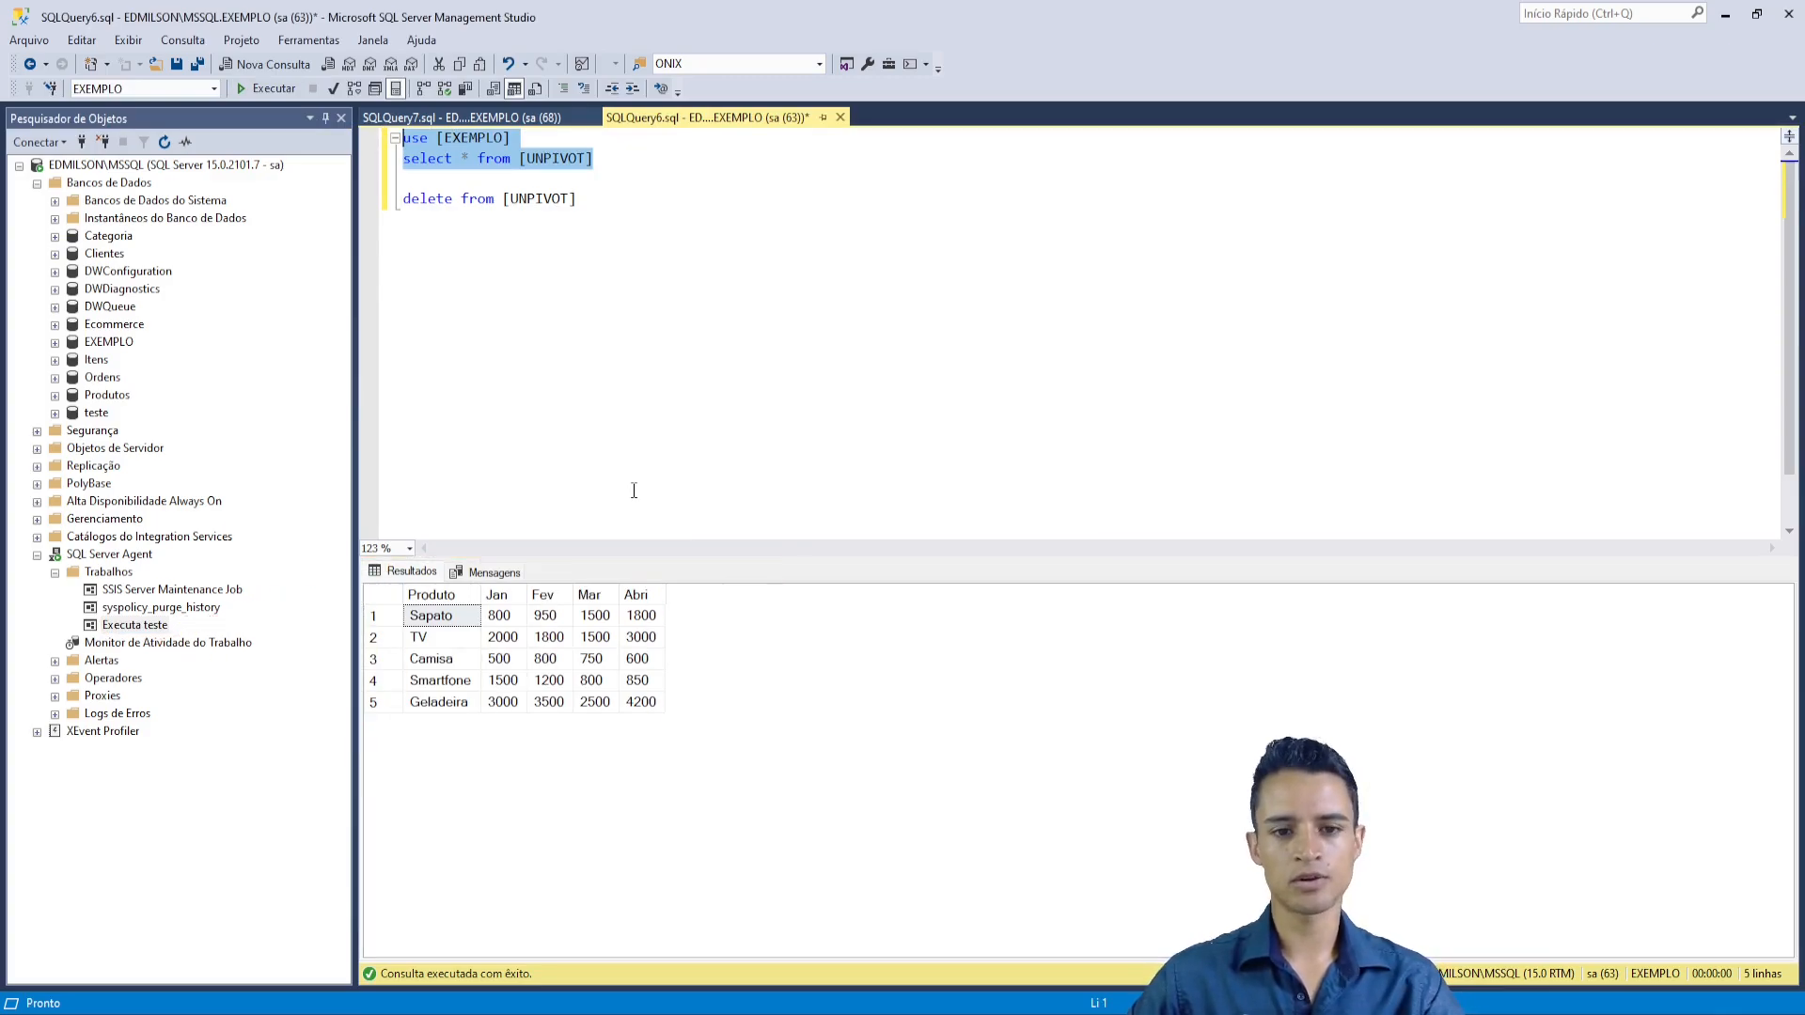
left_click(634, 490)
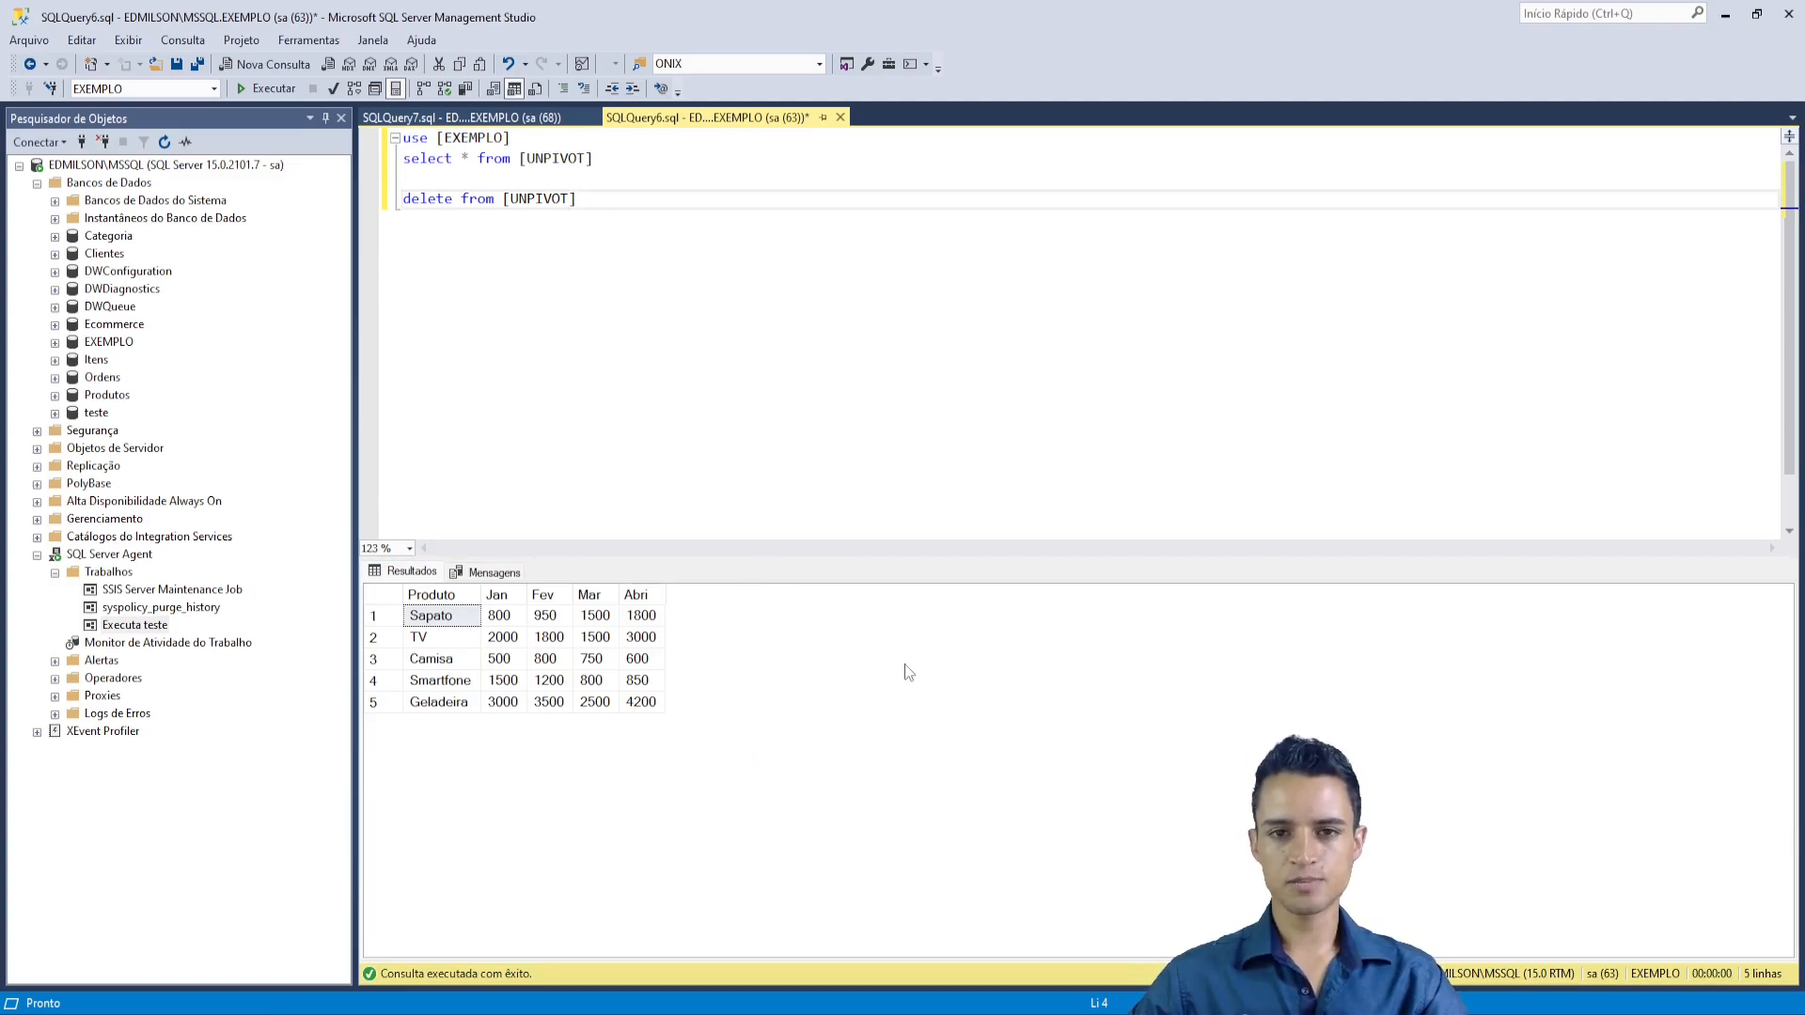
key("alt+Tab")
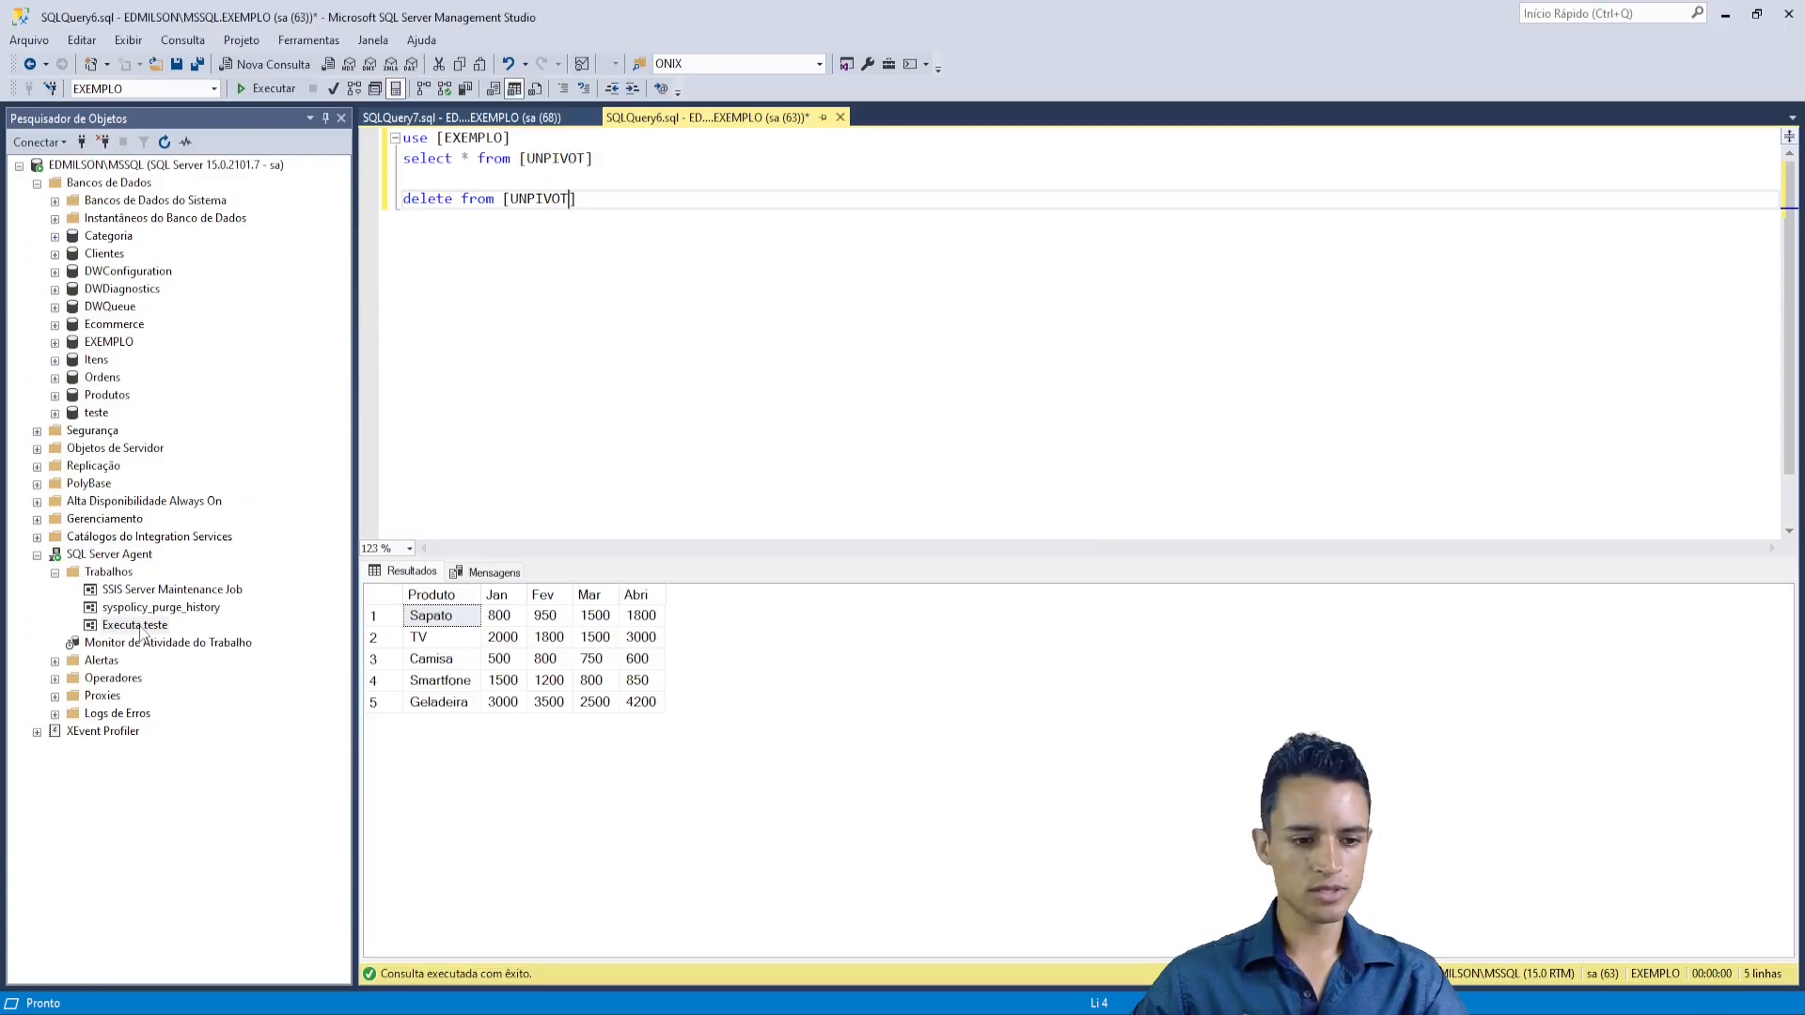
left_click(140, 626)
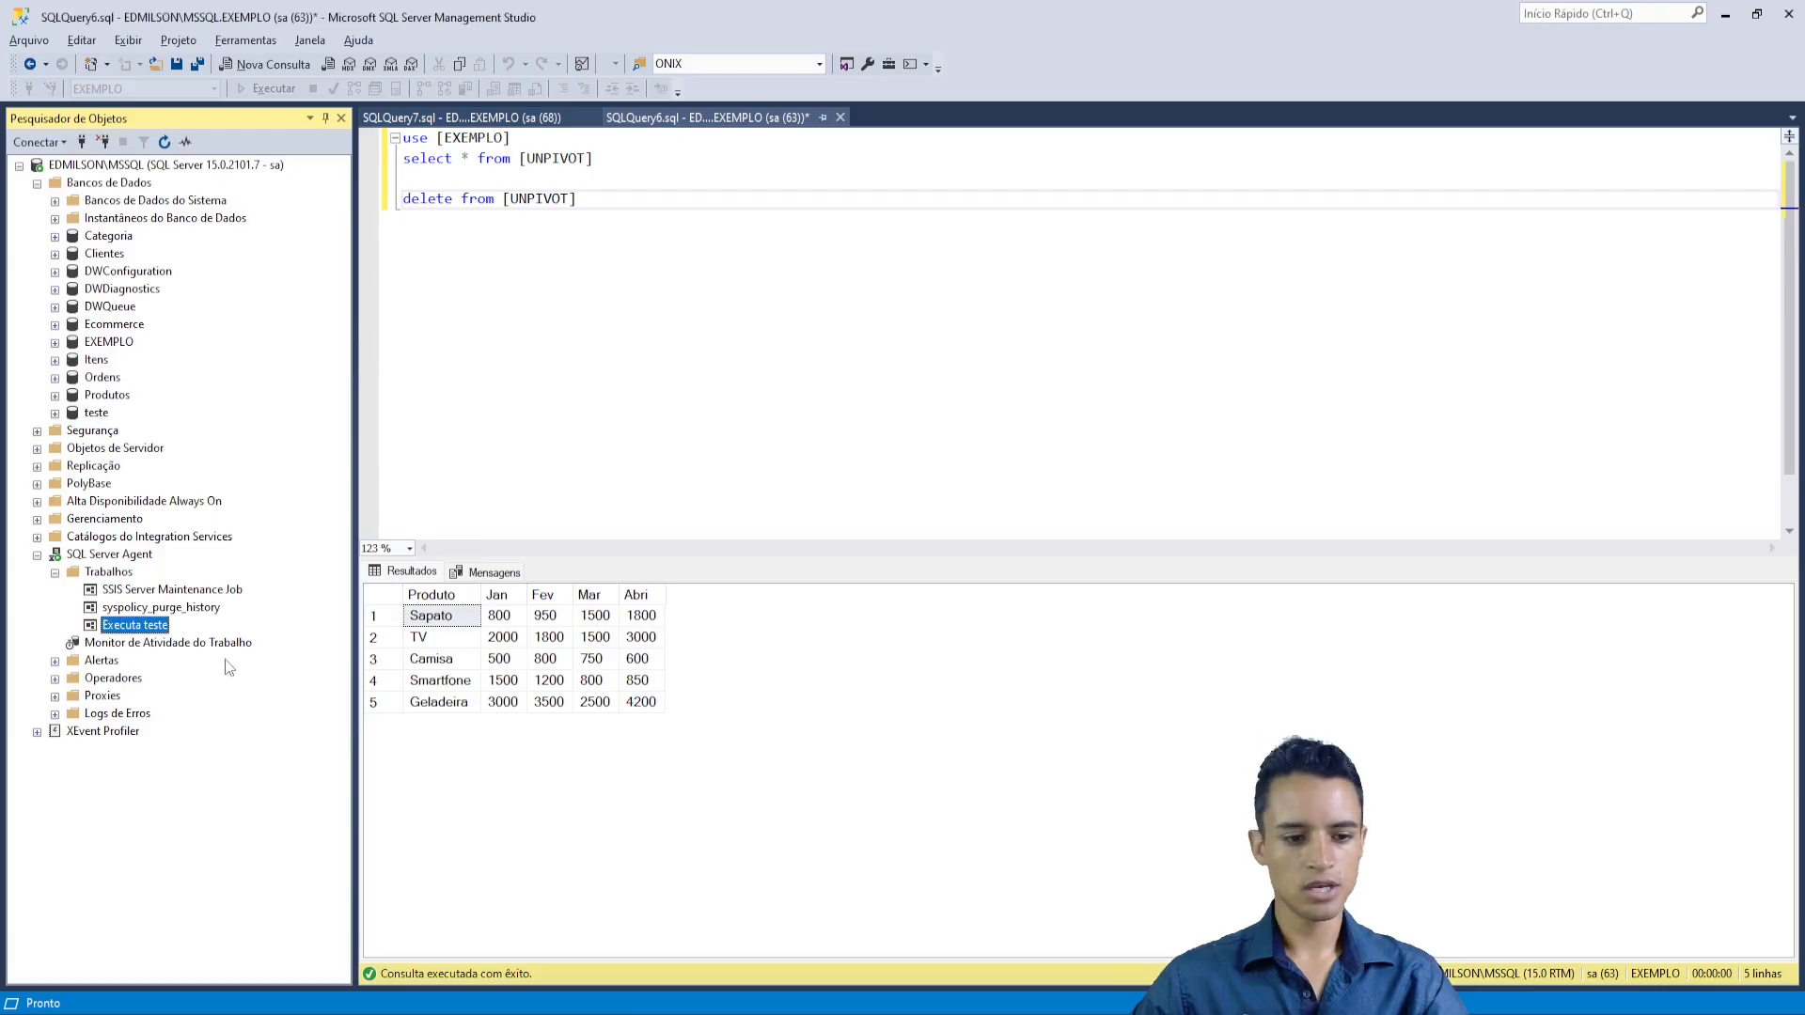
left_click_drag(187, 631, 271, 648)
left_click_drag(197, 664, 289, 663)
left_click_drag(176, 693, 270, 693)
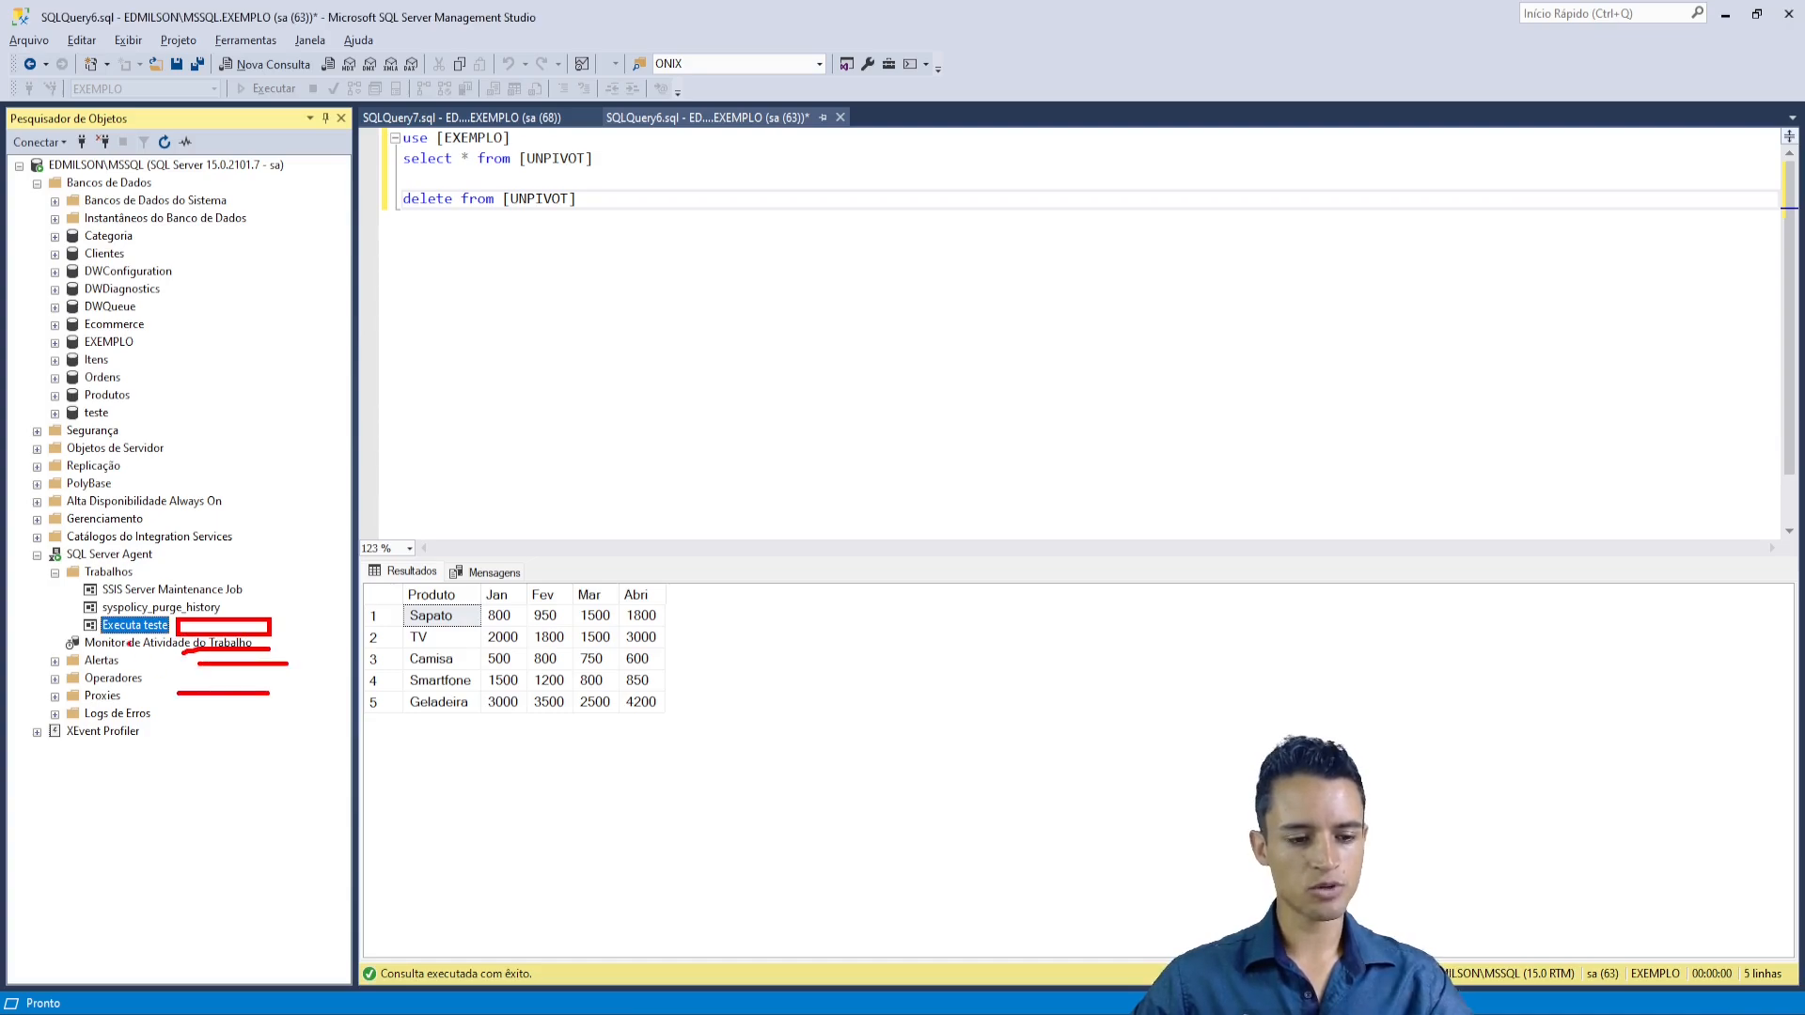
key("Escape")
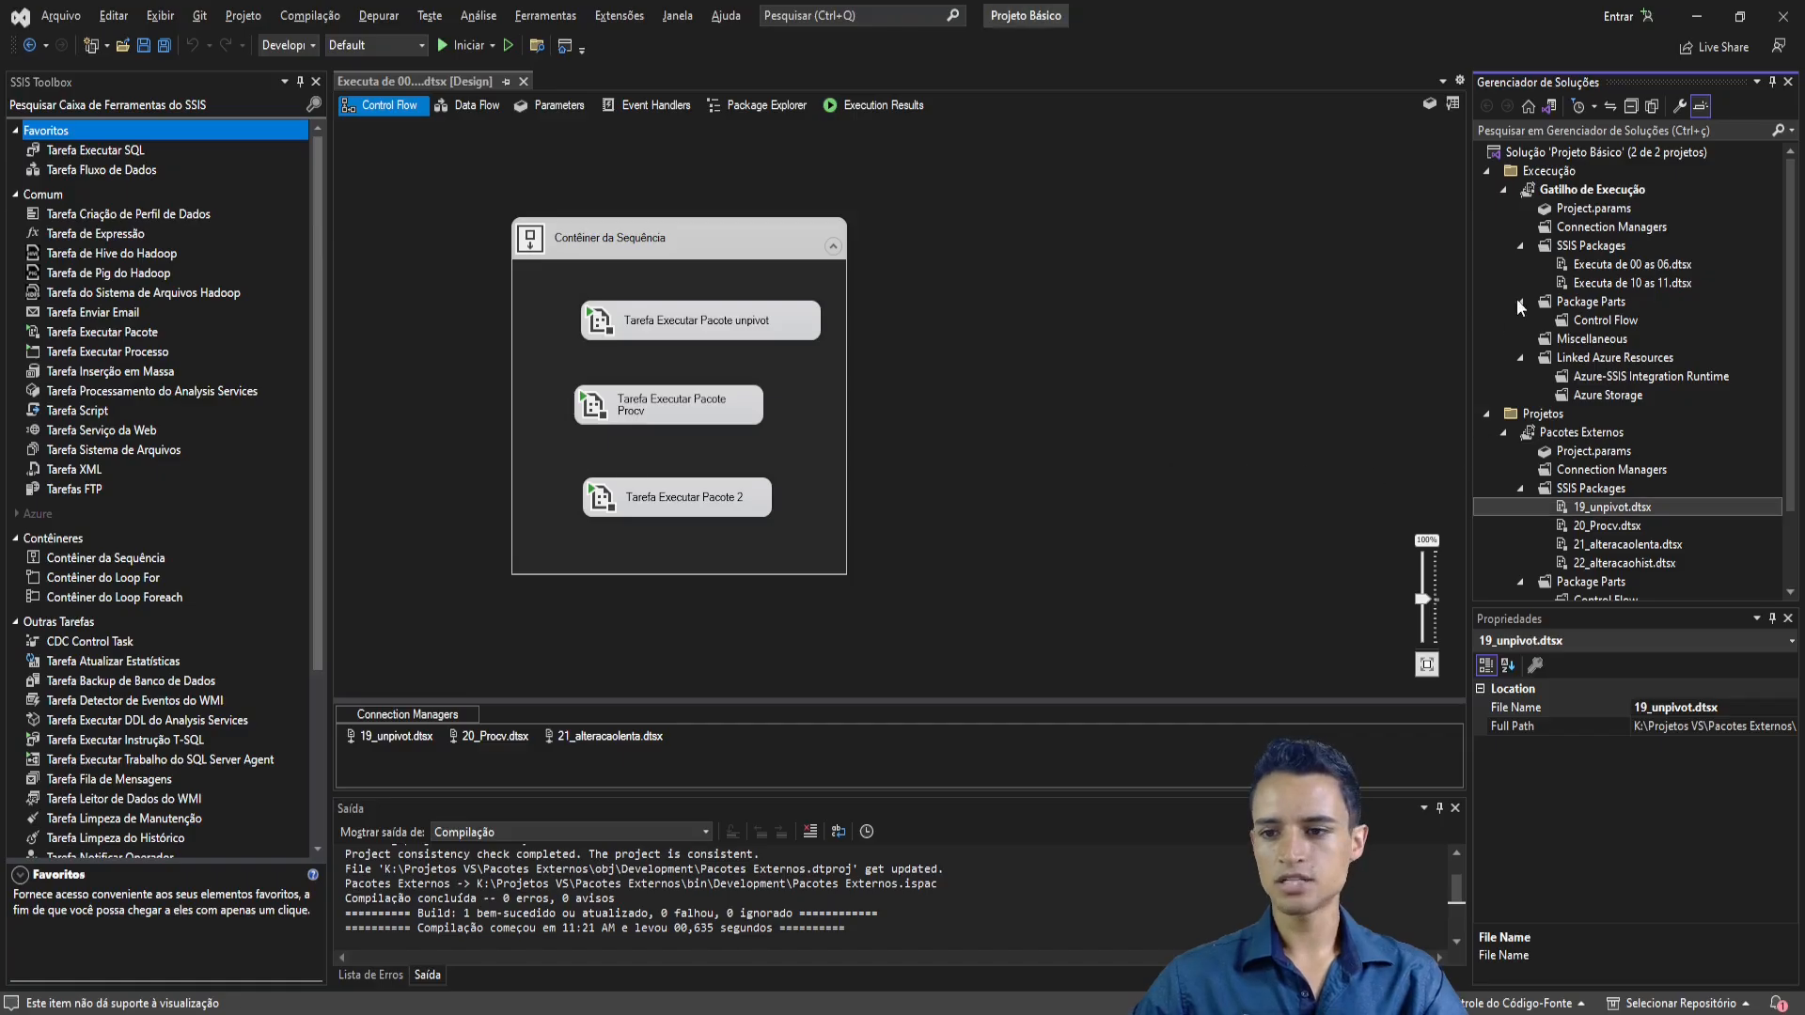
- Switch to Visual Studio and examine the sequence container and package tasks in Executa de 00 as 06.dtsx of the Gatilho de Execução project
left_click(1591, 191)
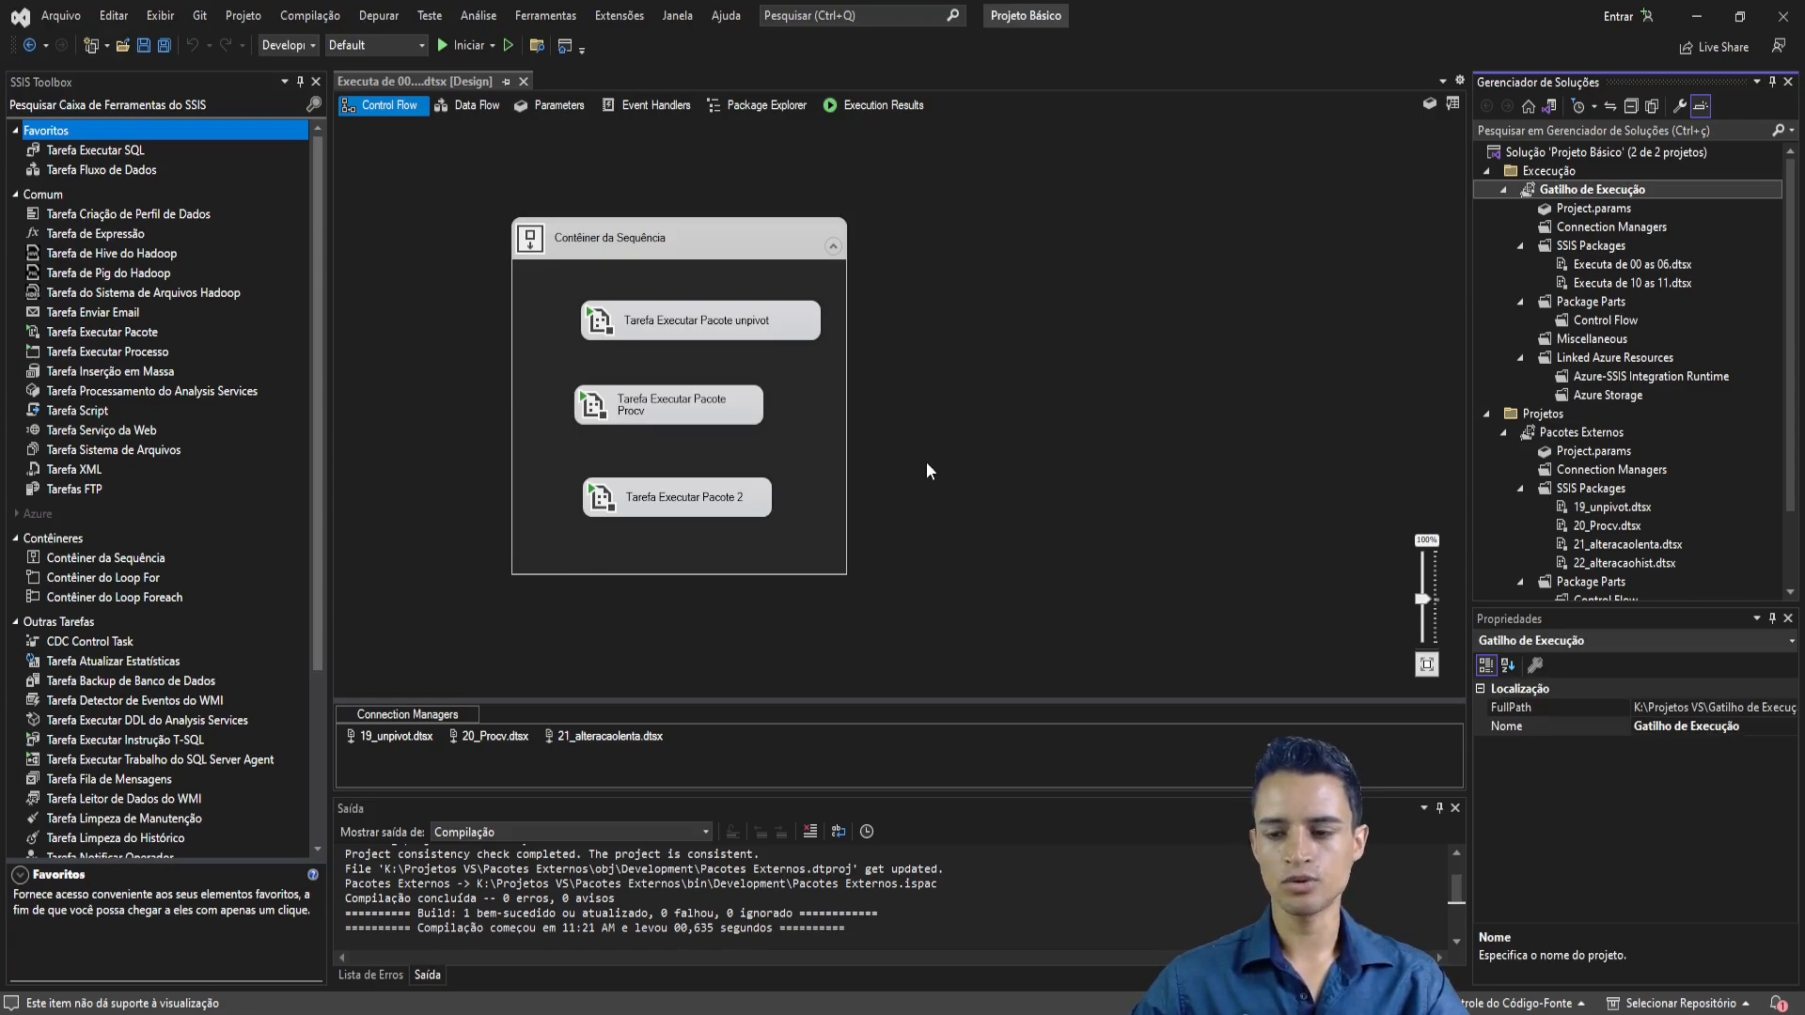
double_click(1614, 269)
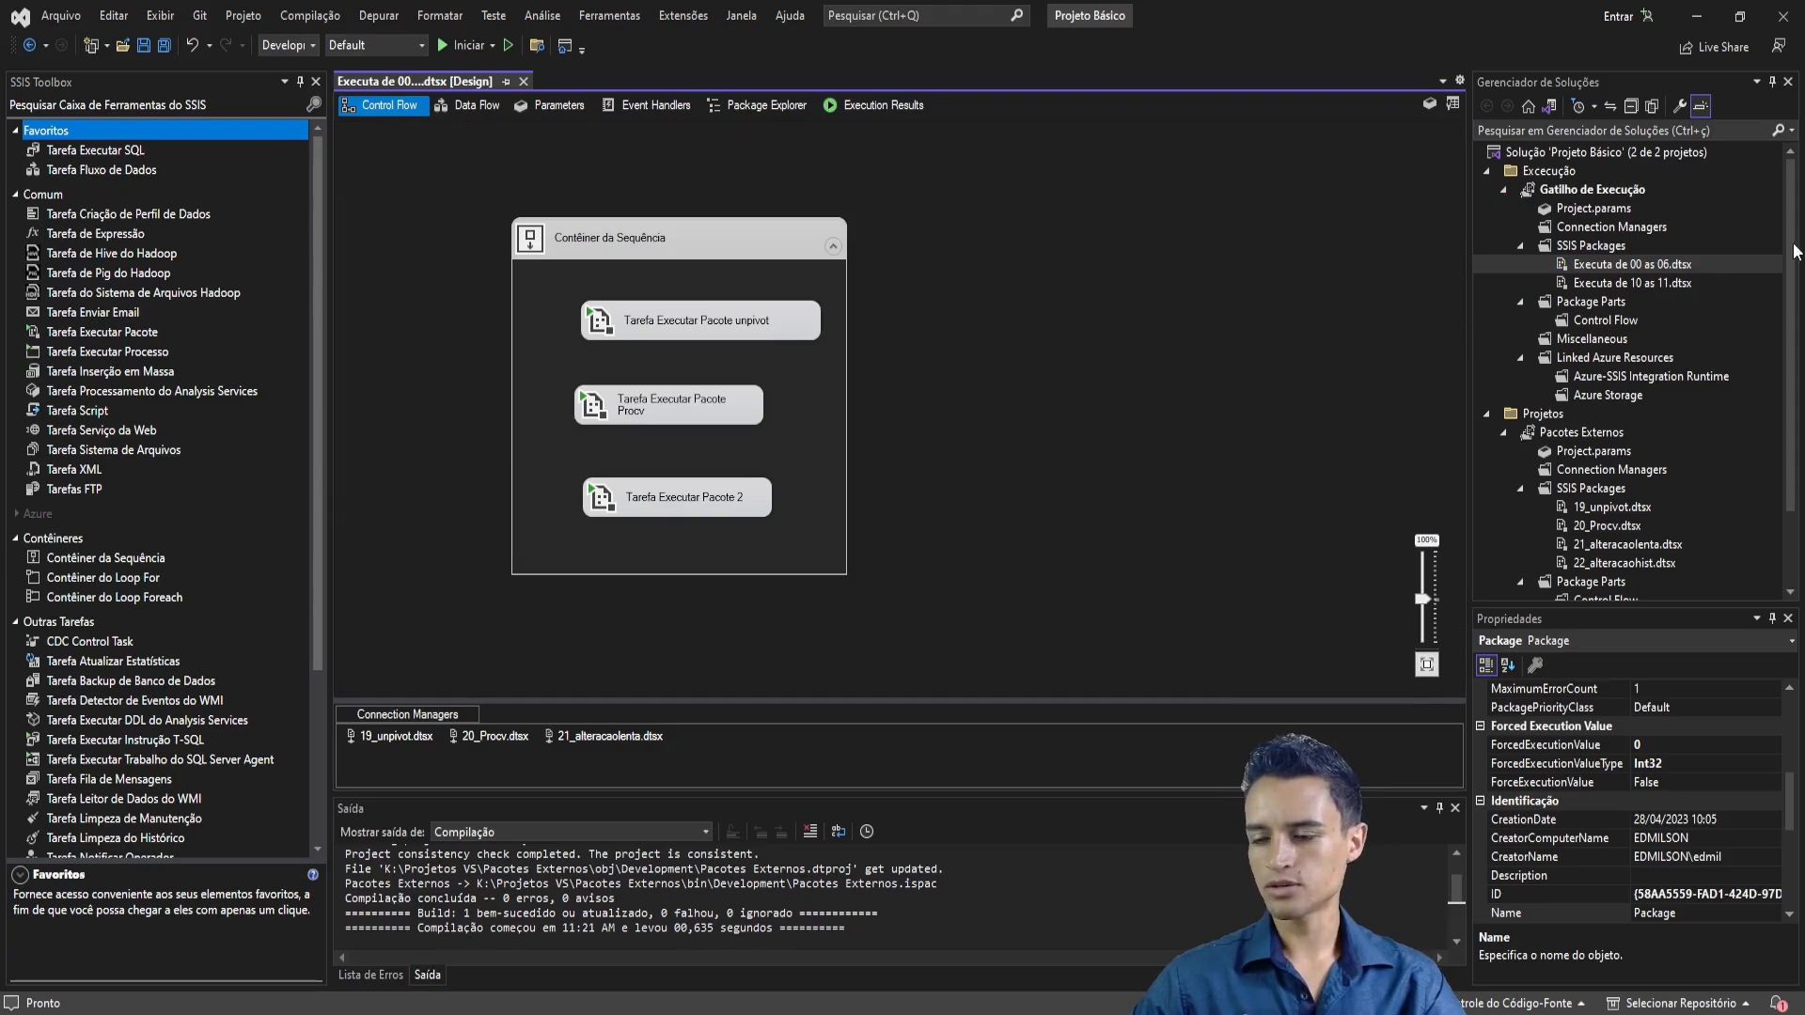
double_click(1682, 266)
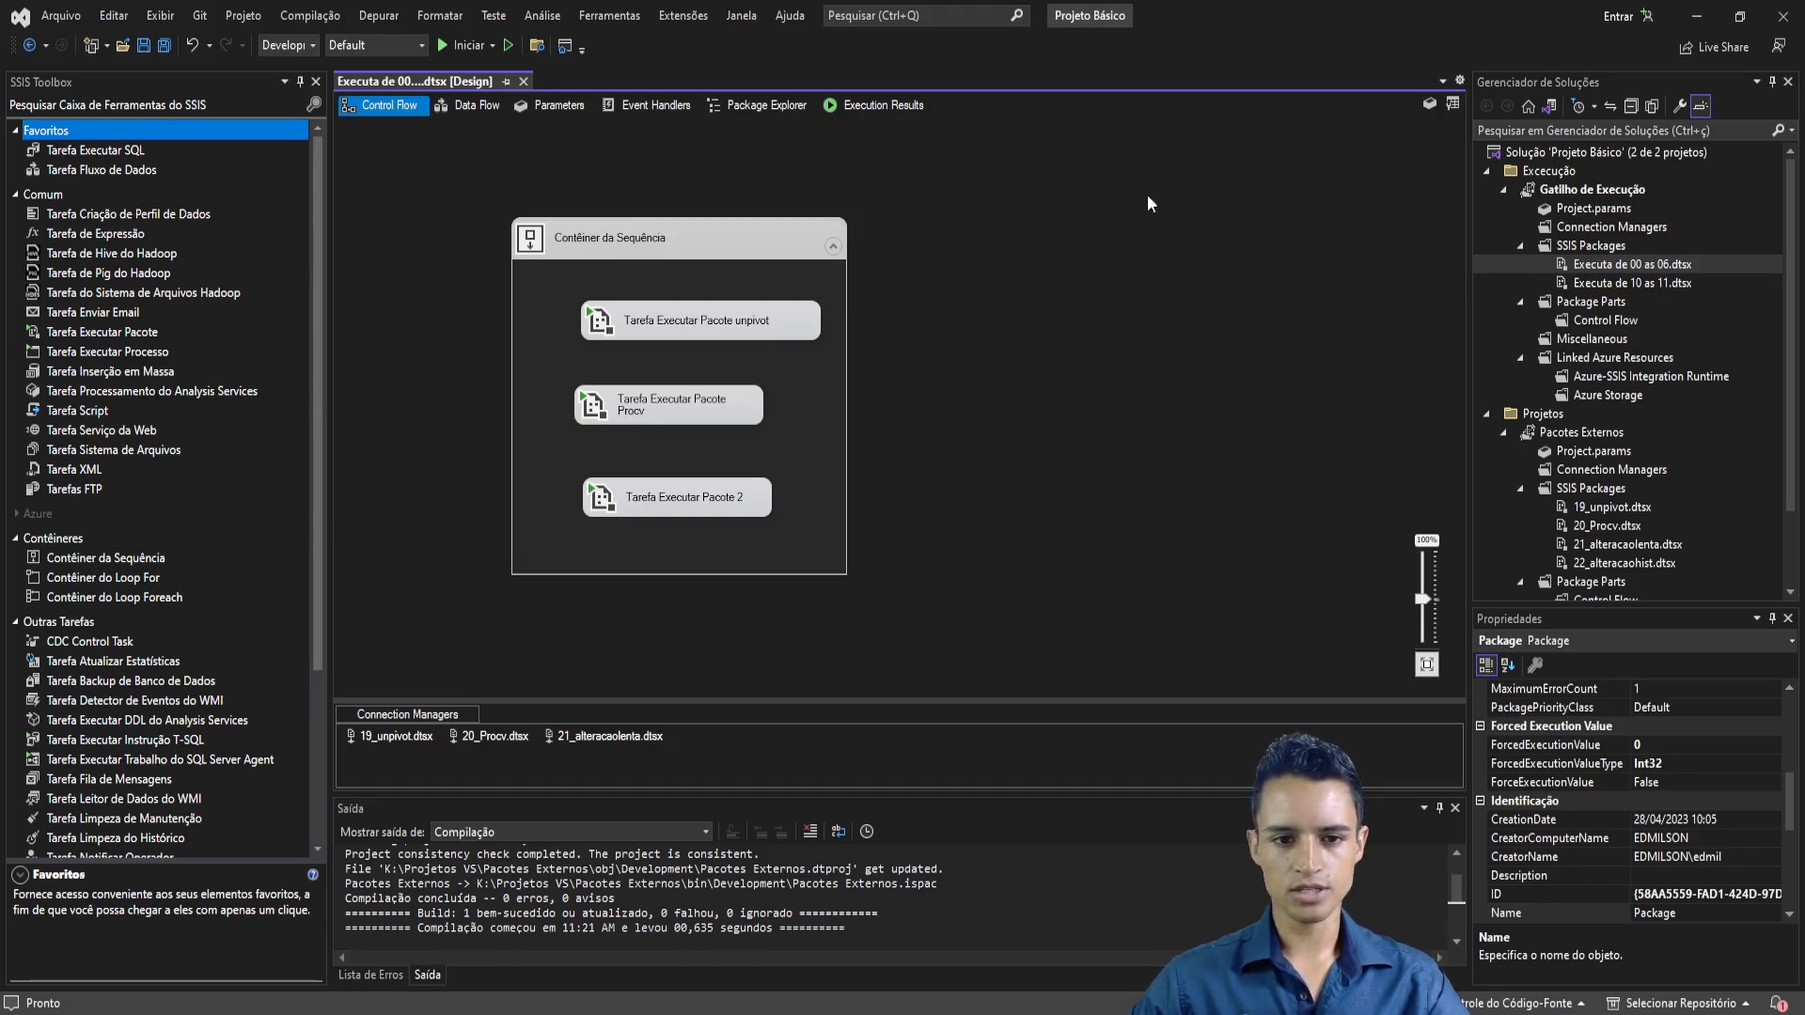
left_click(666, 239)
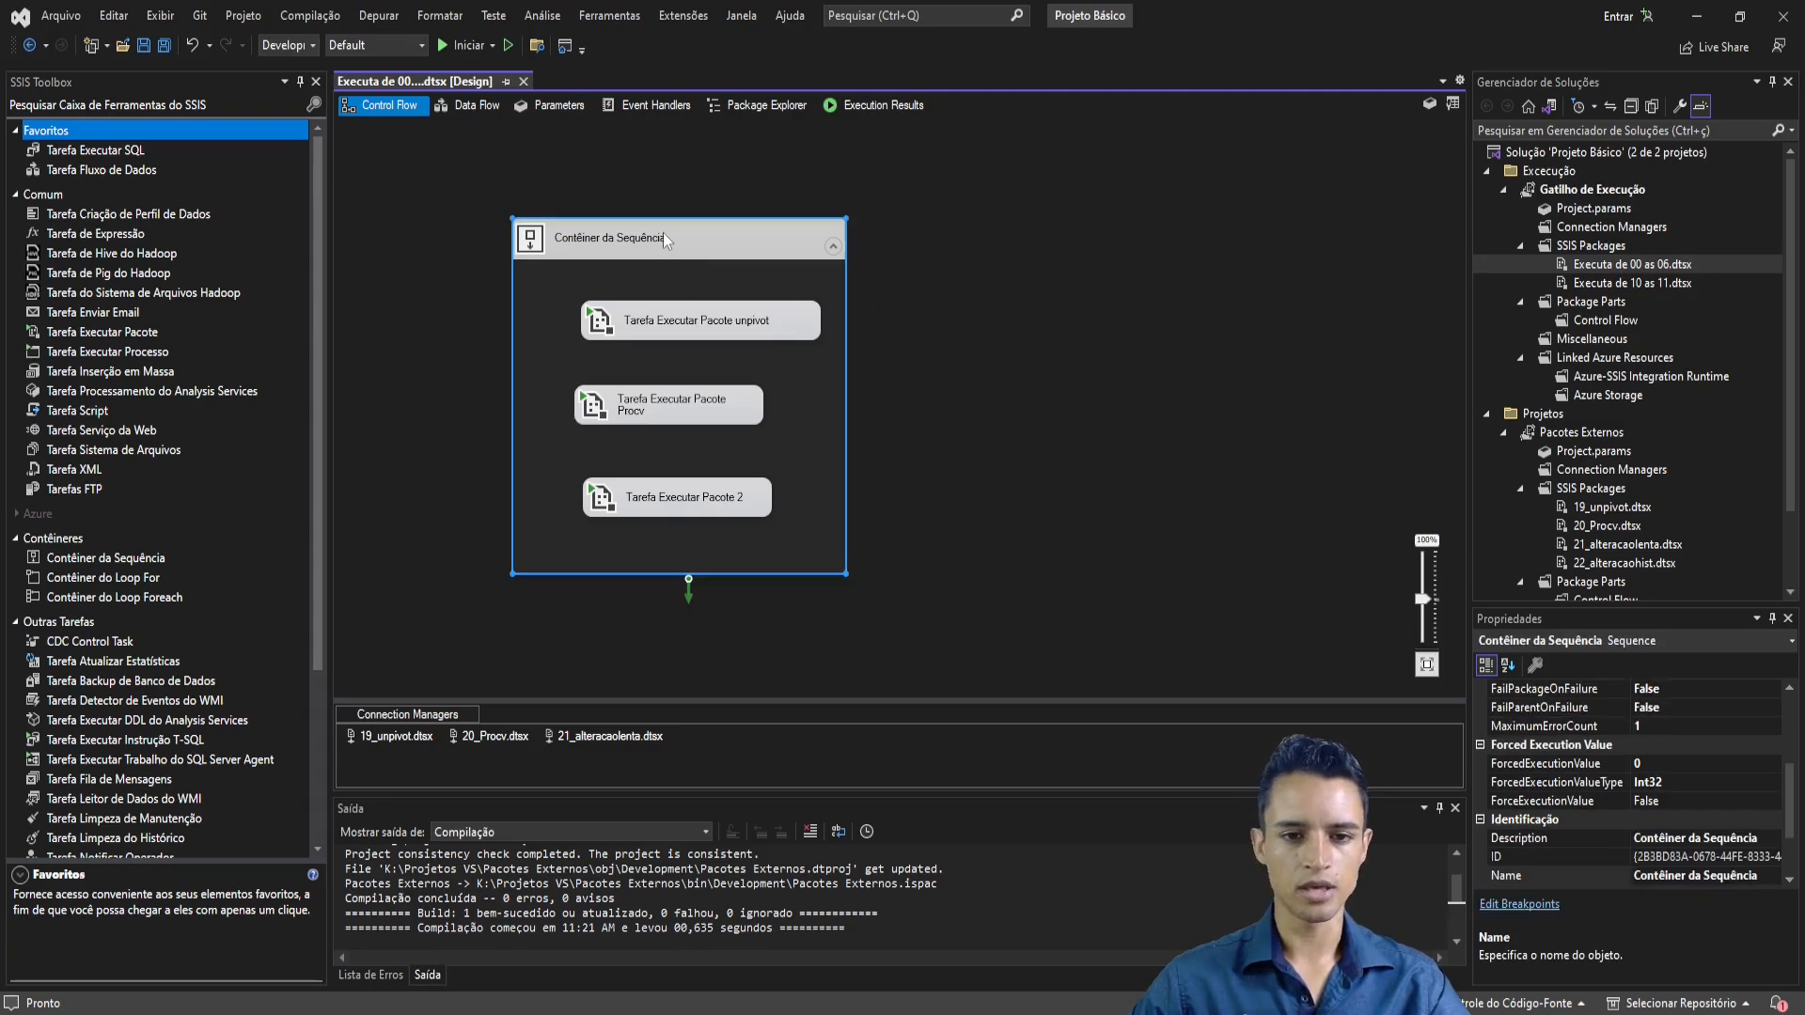
left_click(818, 335)
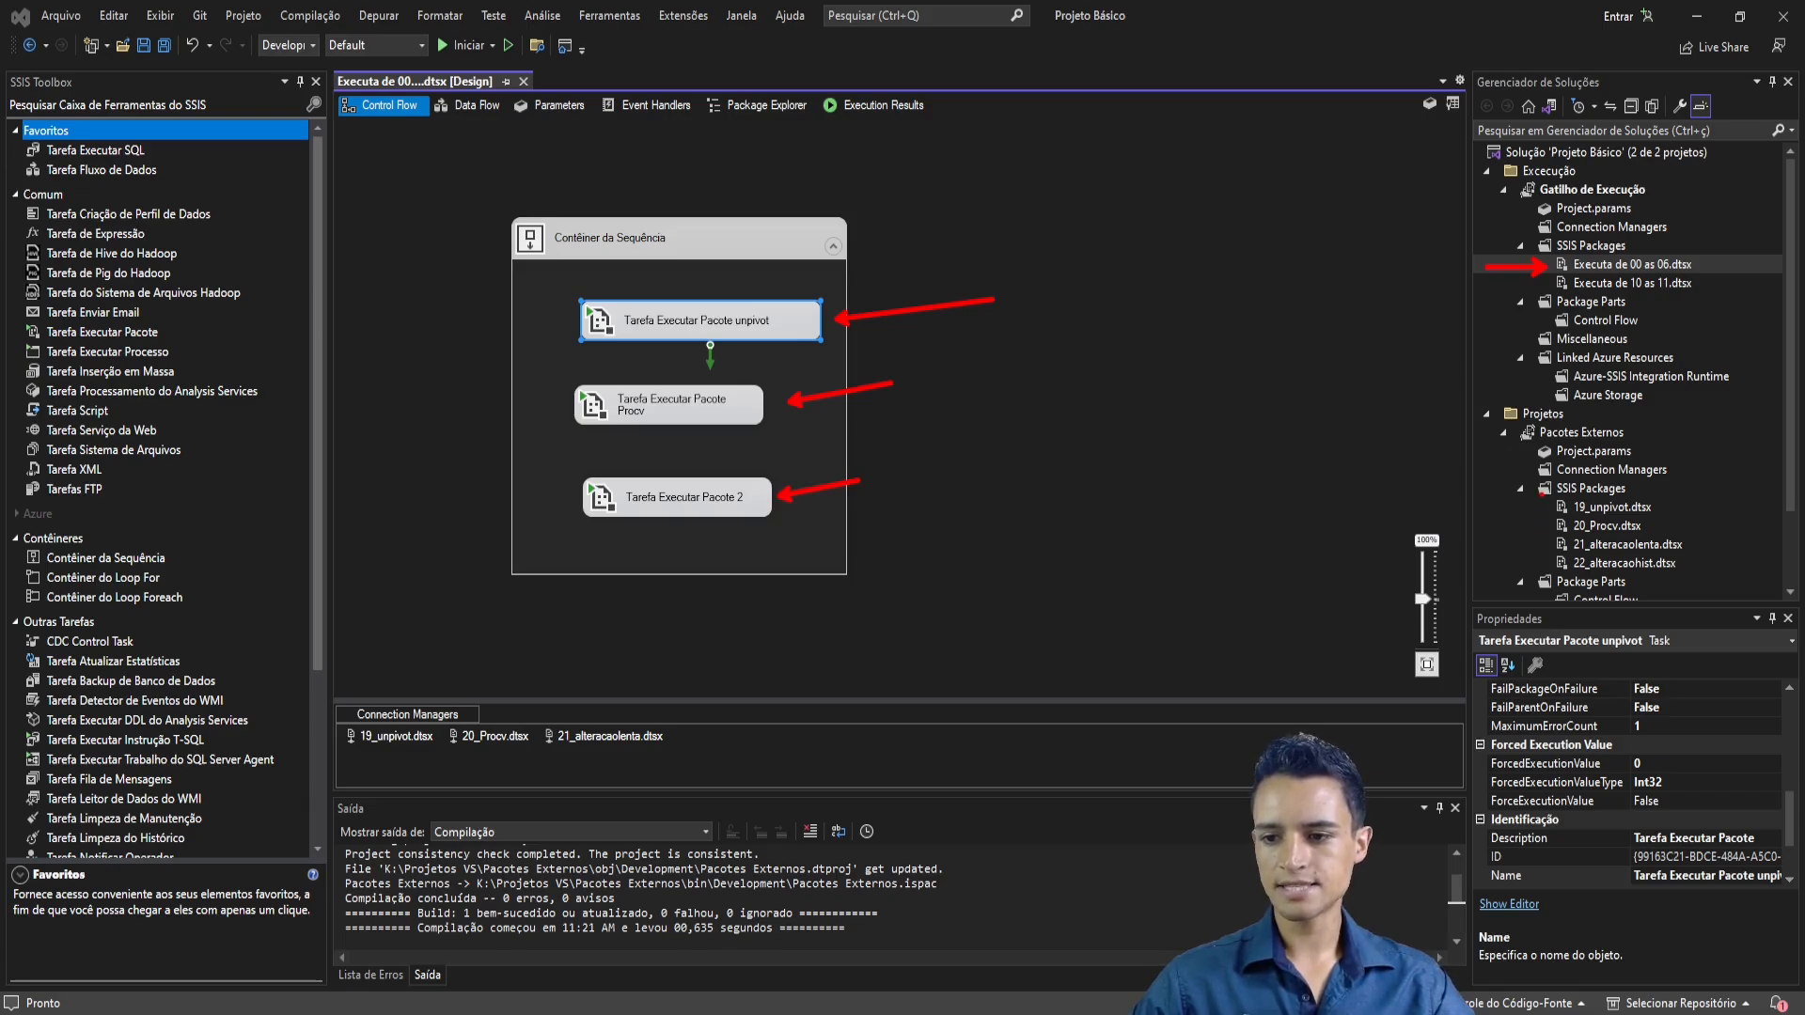
left_click(1125, 349)
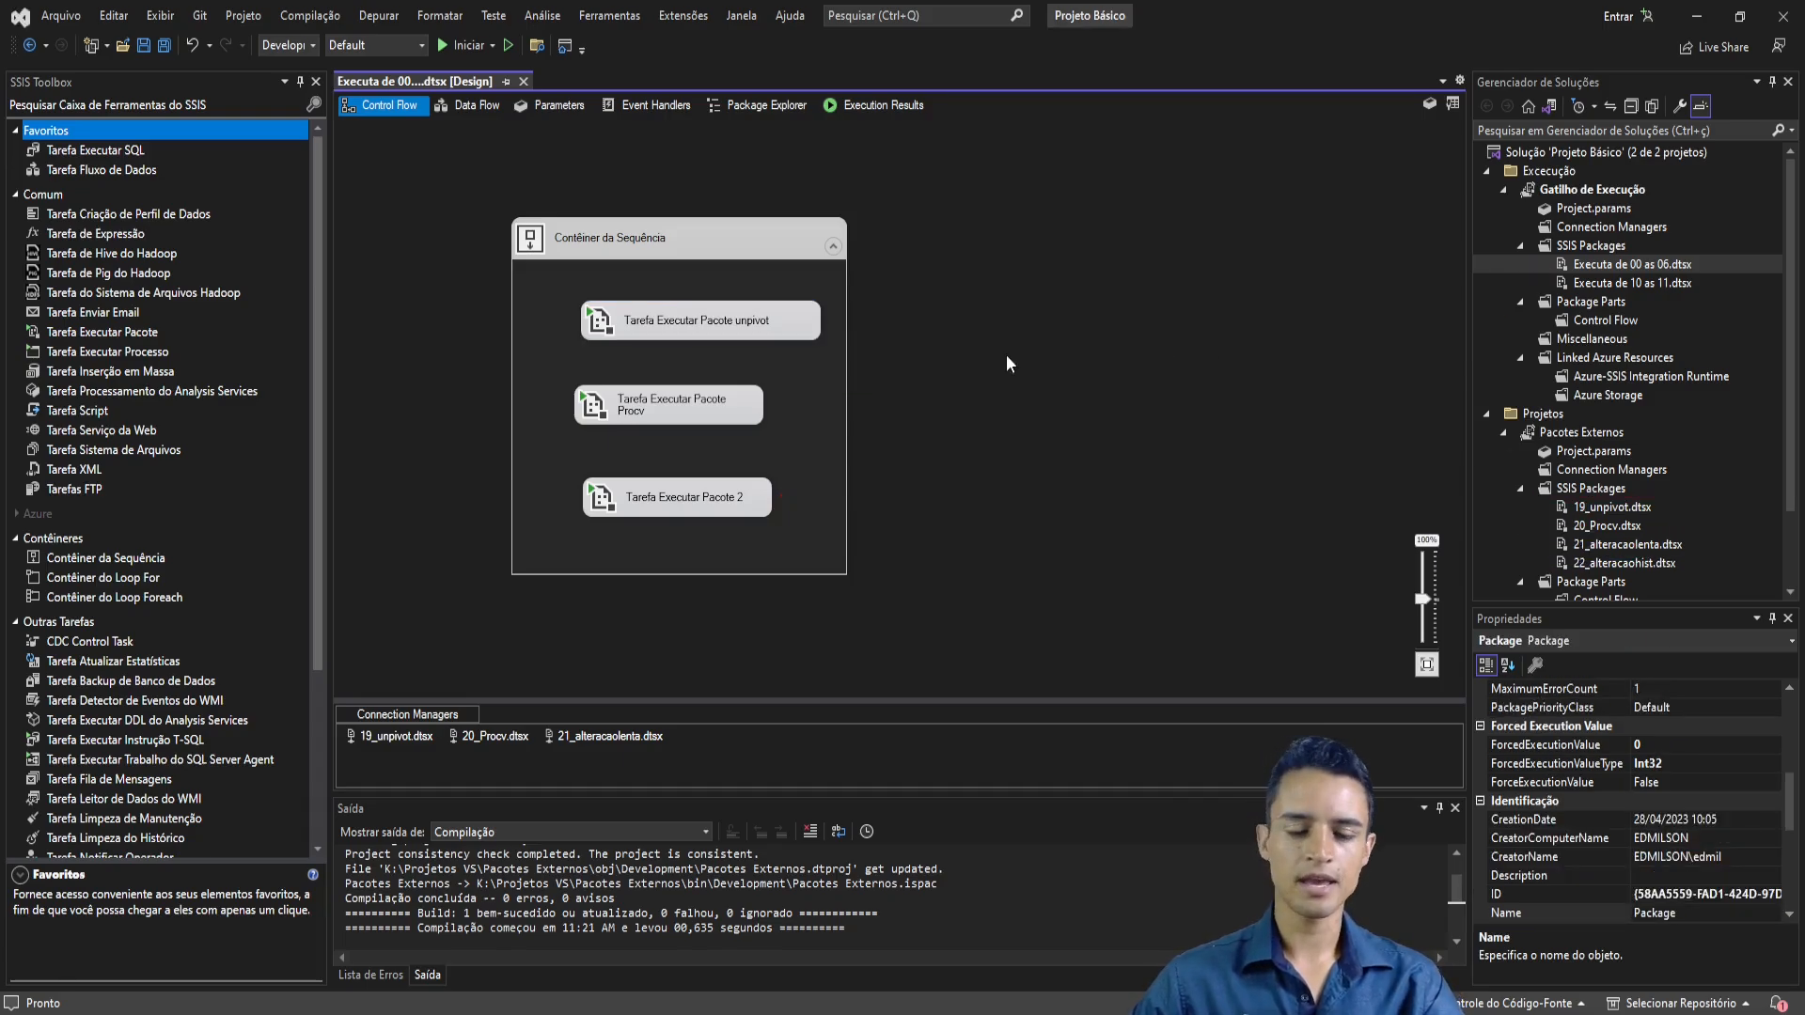
- Delete the Executa de 10 as 11.dtsx package from the Gatilho de Execução project
left_click(1608, 285)
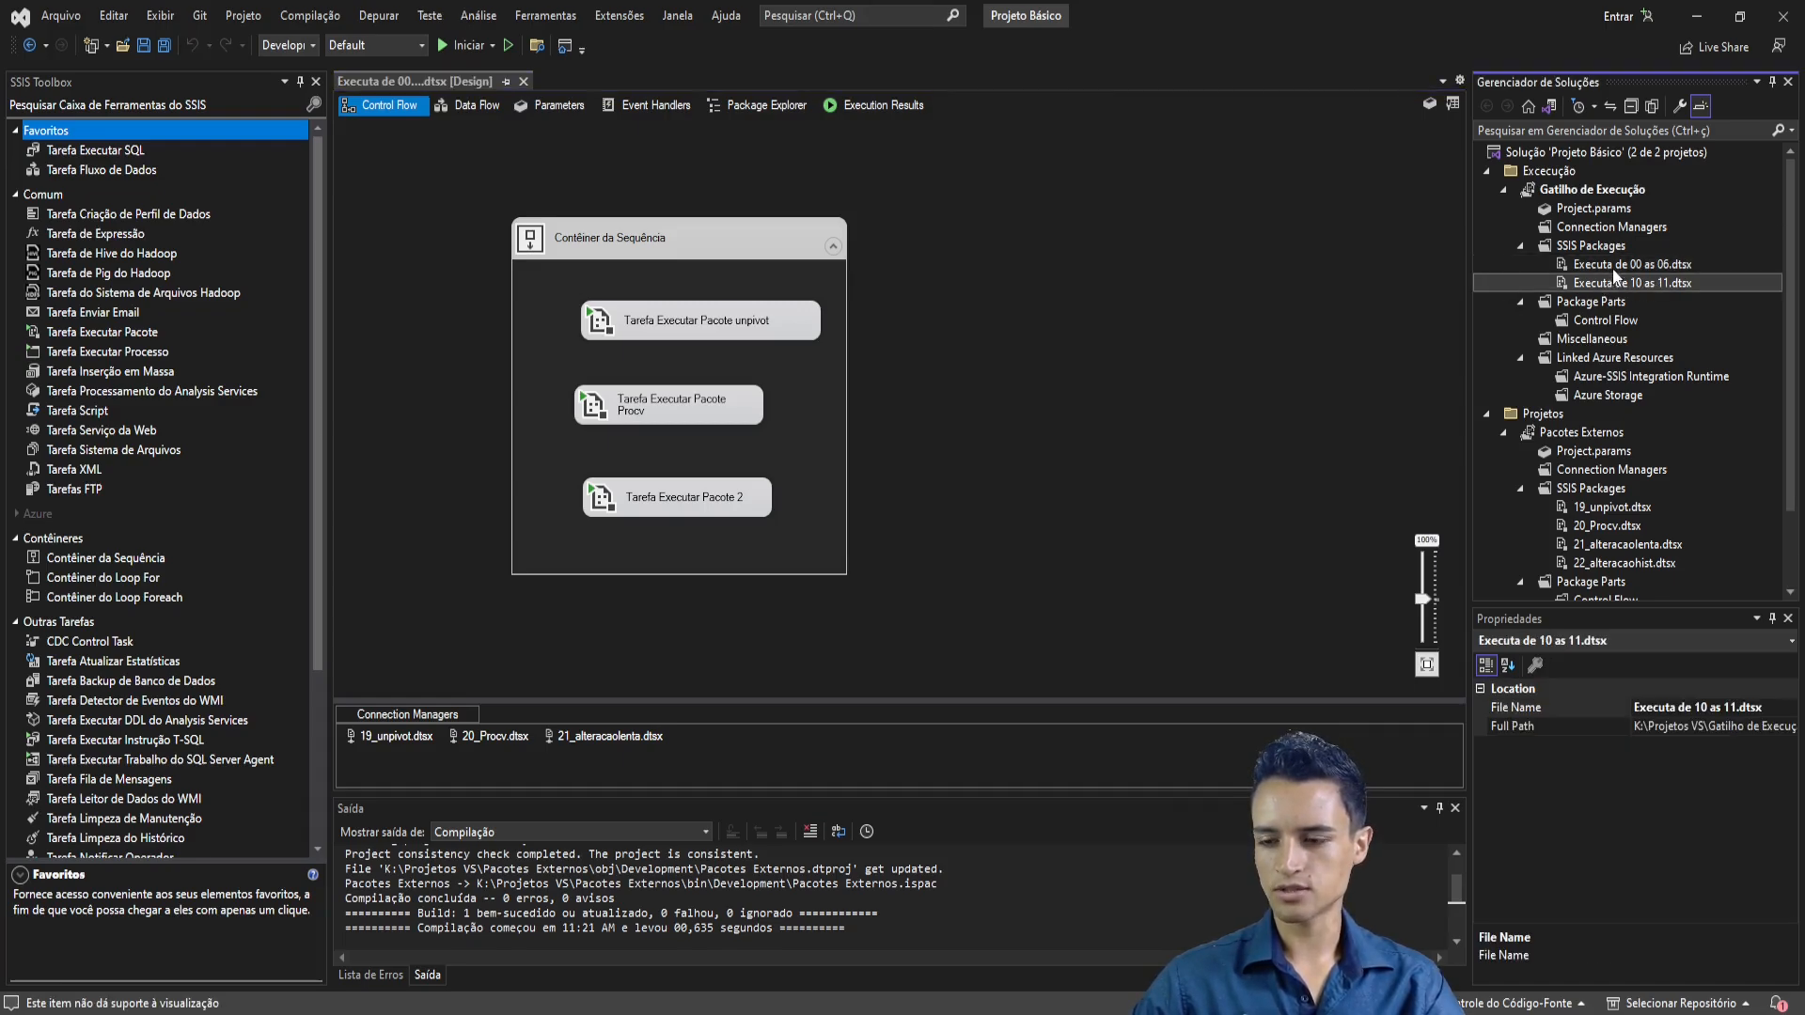
right_click(1604, 288)
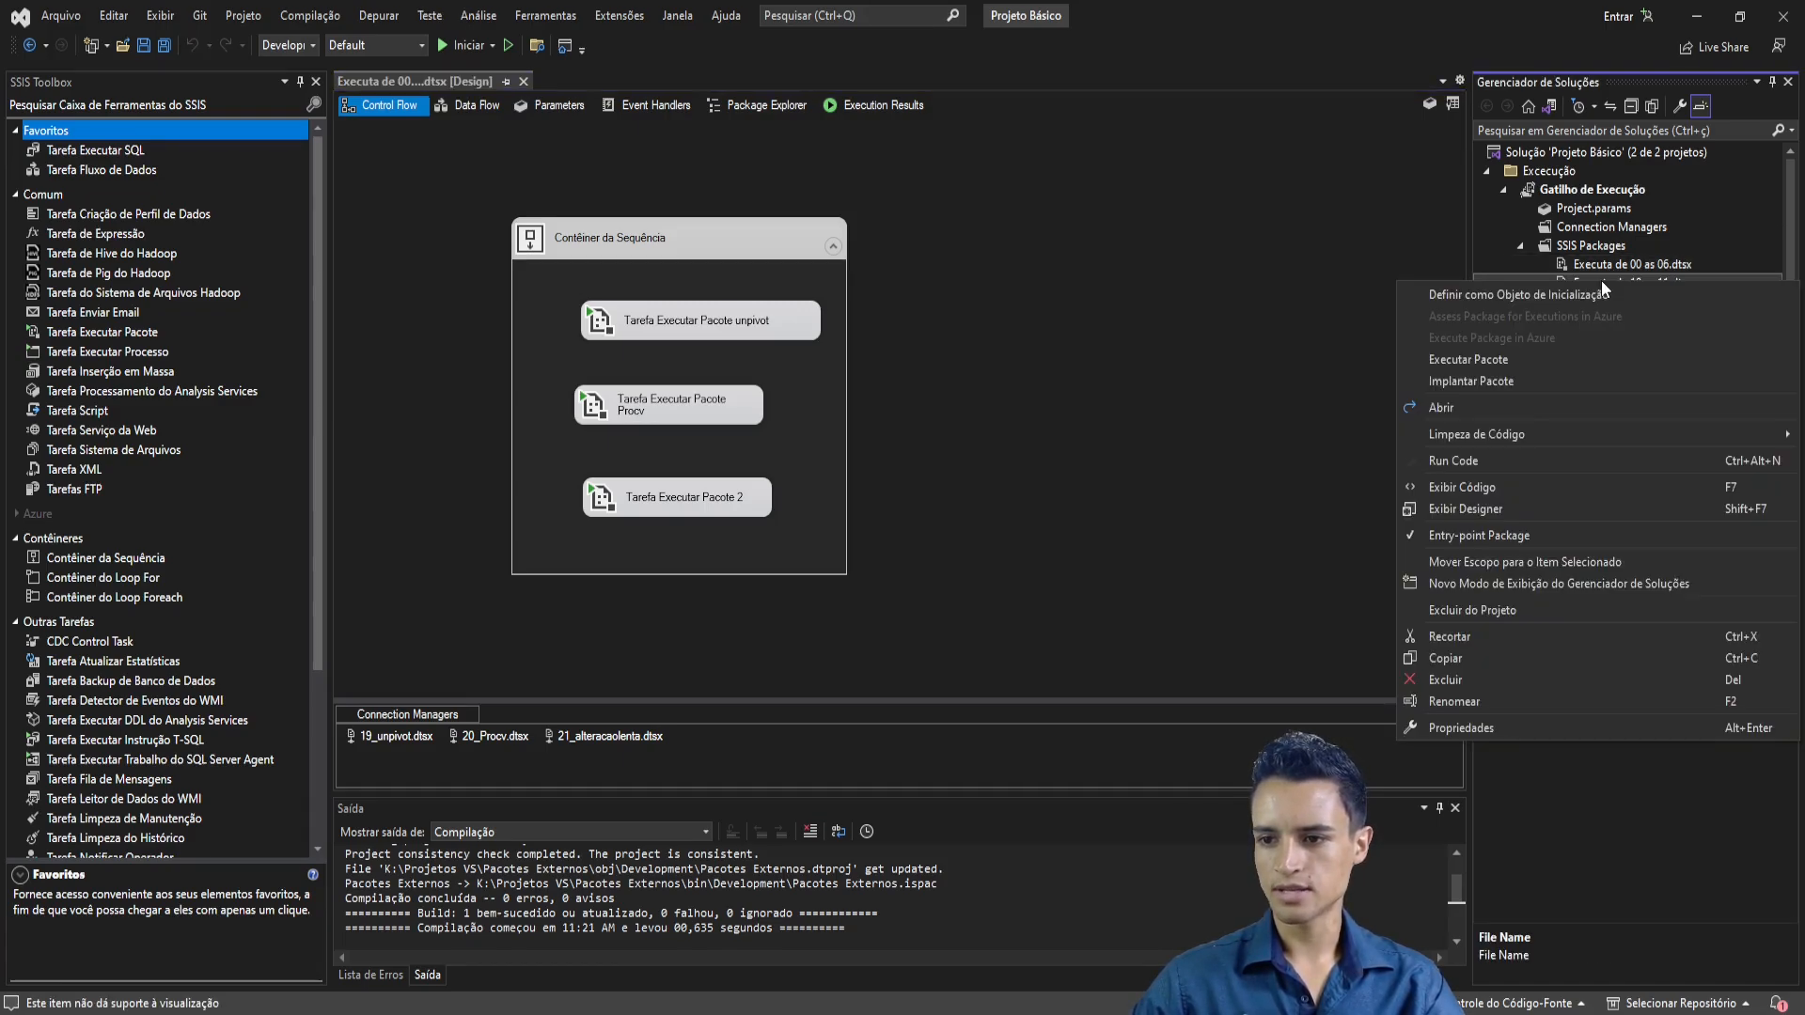
left_click(1451, 679)
left_click(1085, 548)
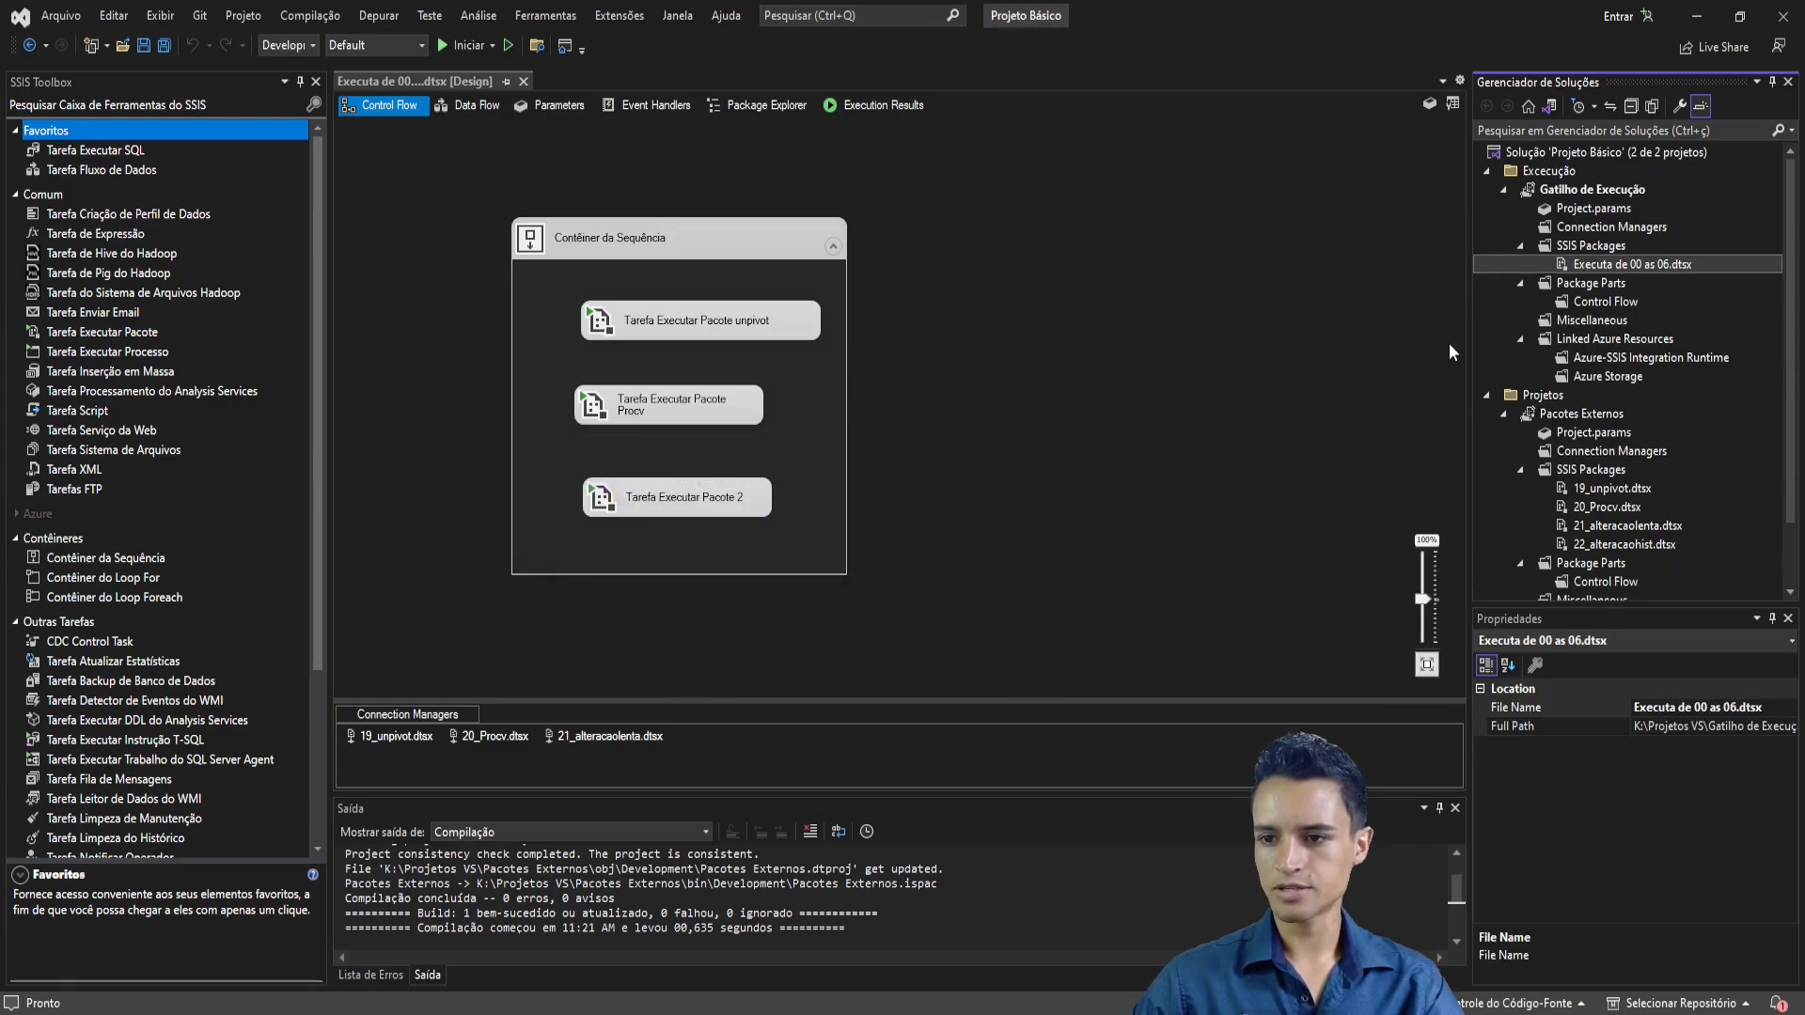
left_click(1065, 350)
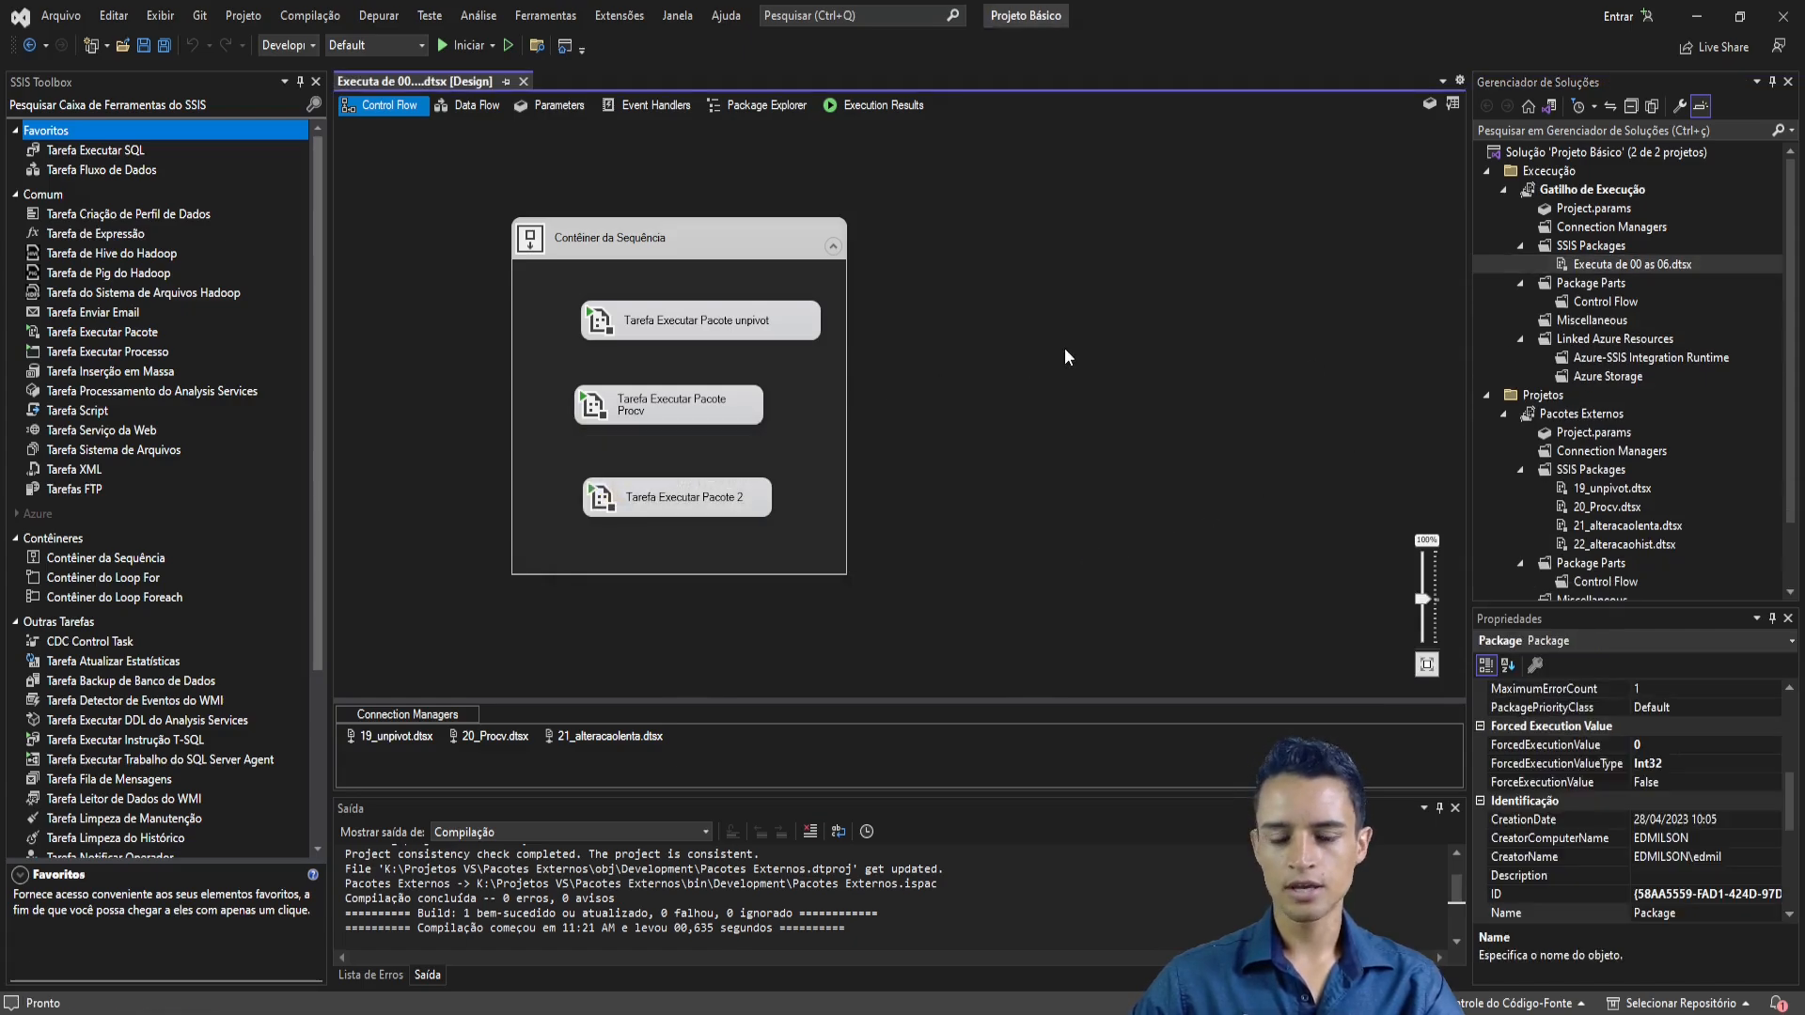
- Rename the Executa de 00 as 06.dtsx package as Executa as 10H.dtsx
left_click(1611, 264)
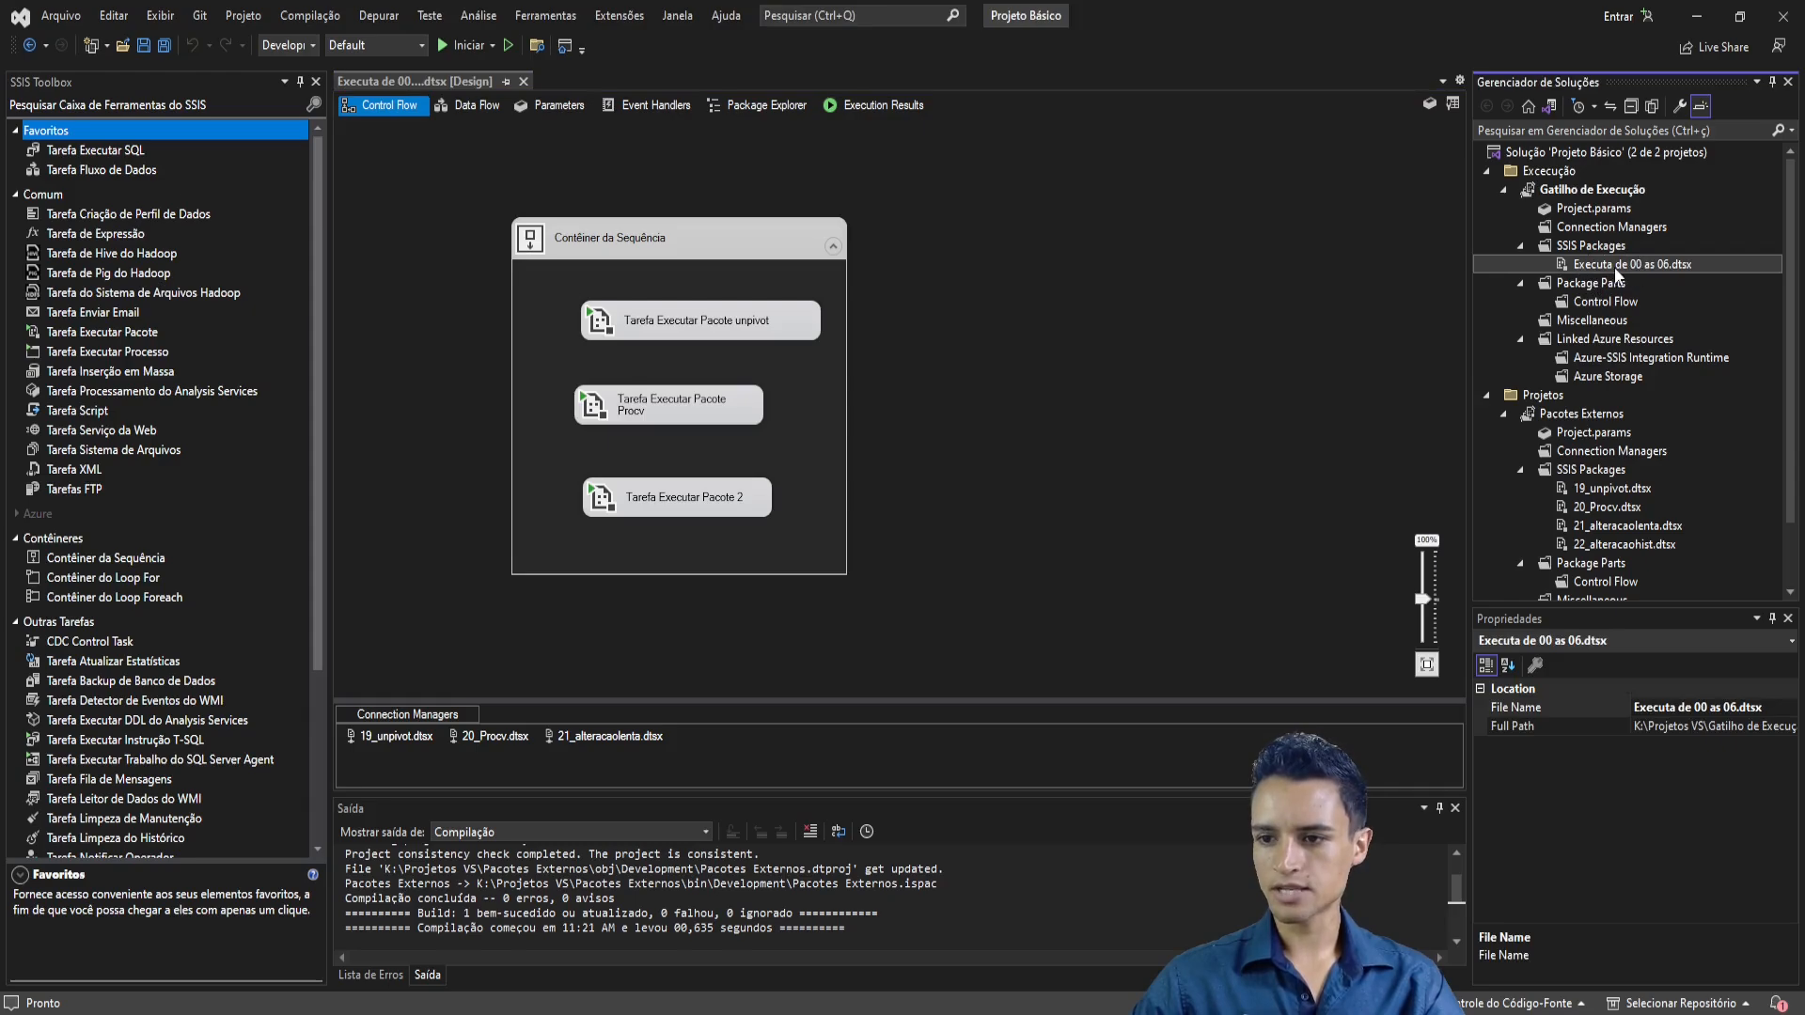
right_click(1572, 267)
right_click(1627, 261)
left_click(1357, 274)
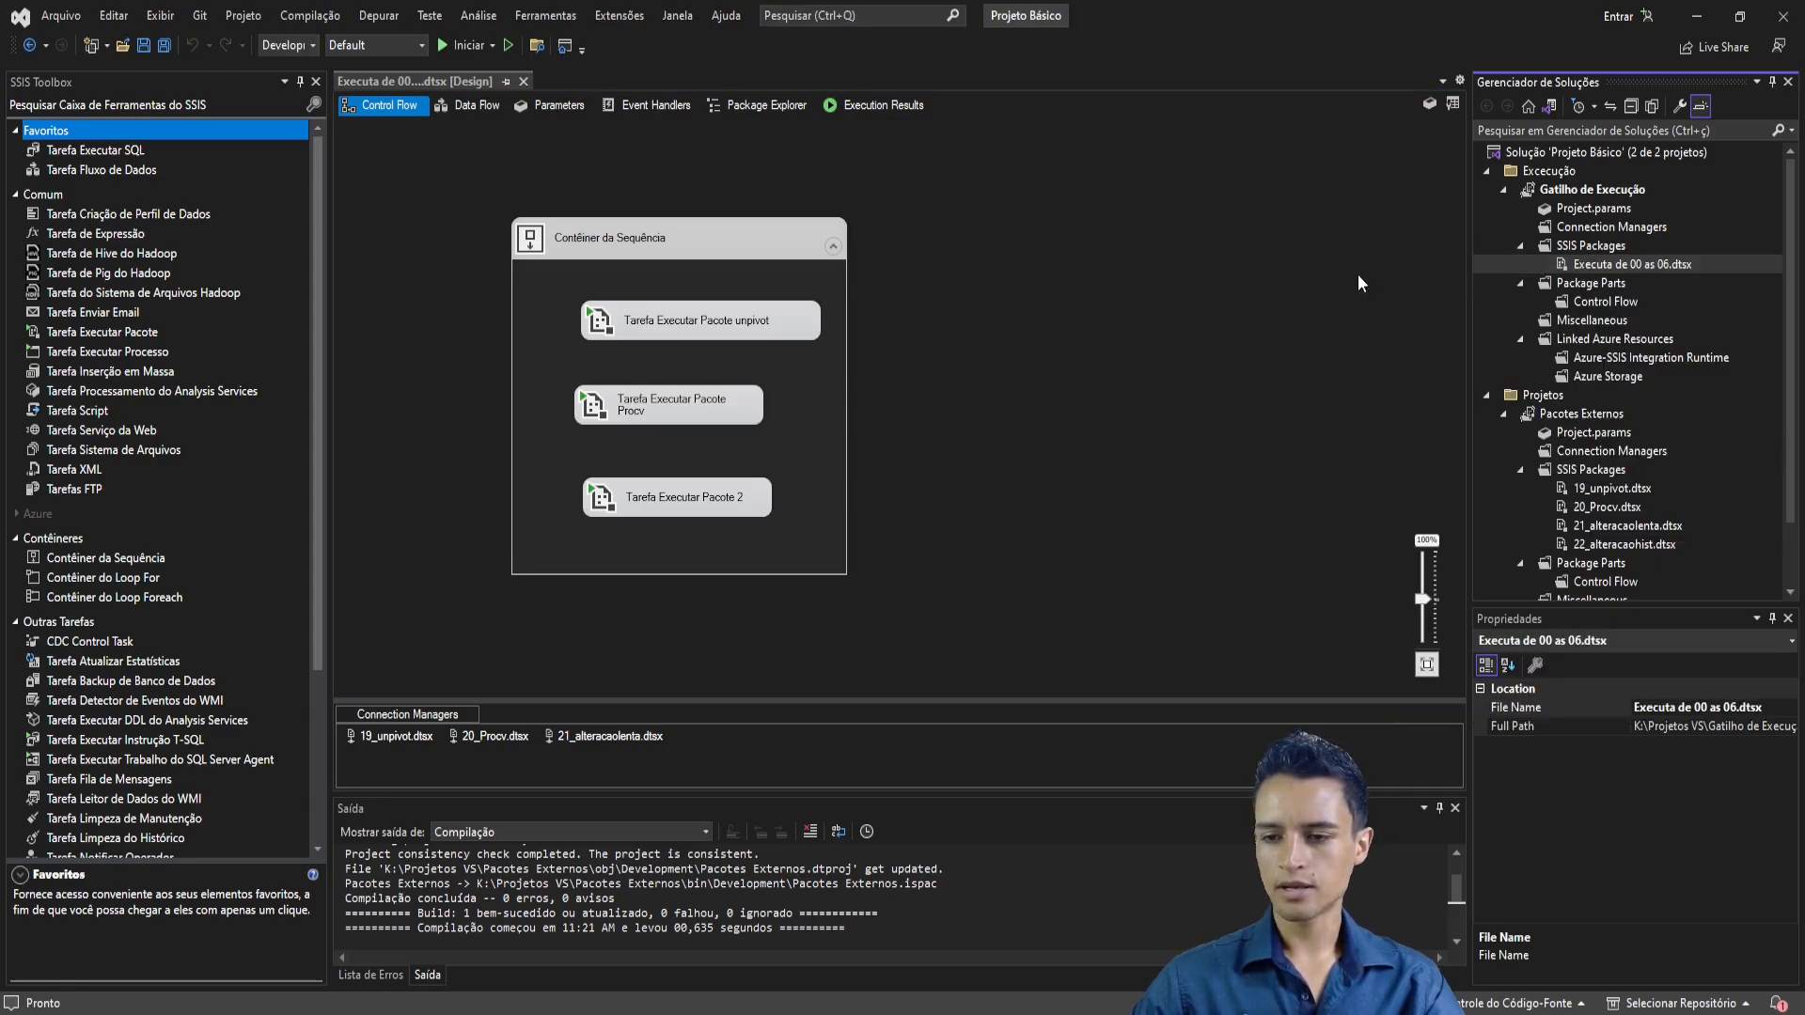
left_click(1641, 267)
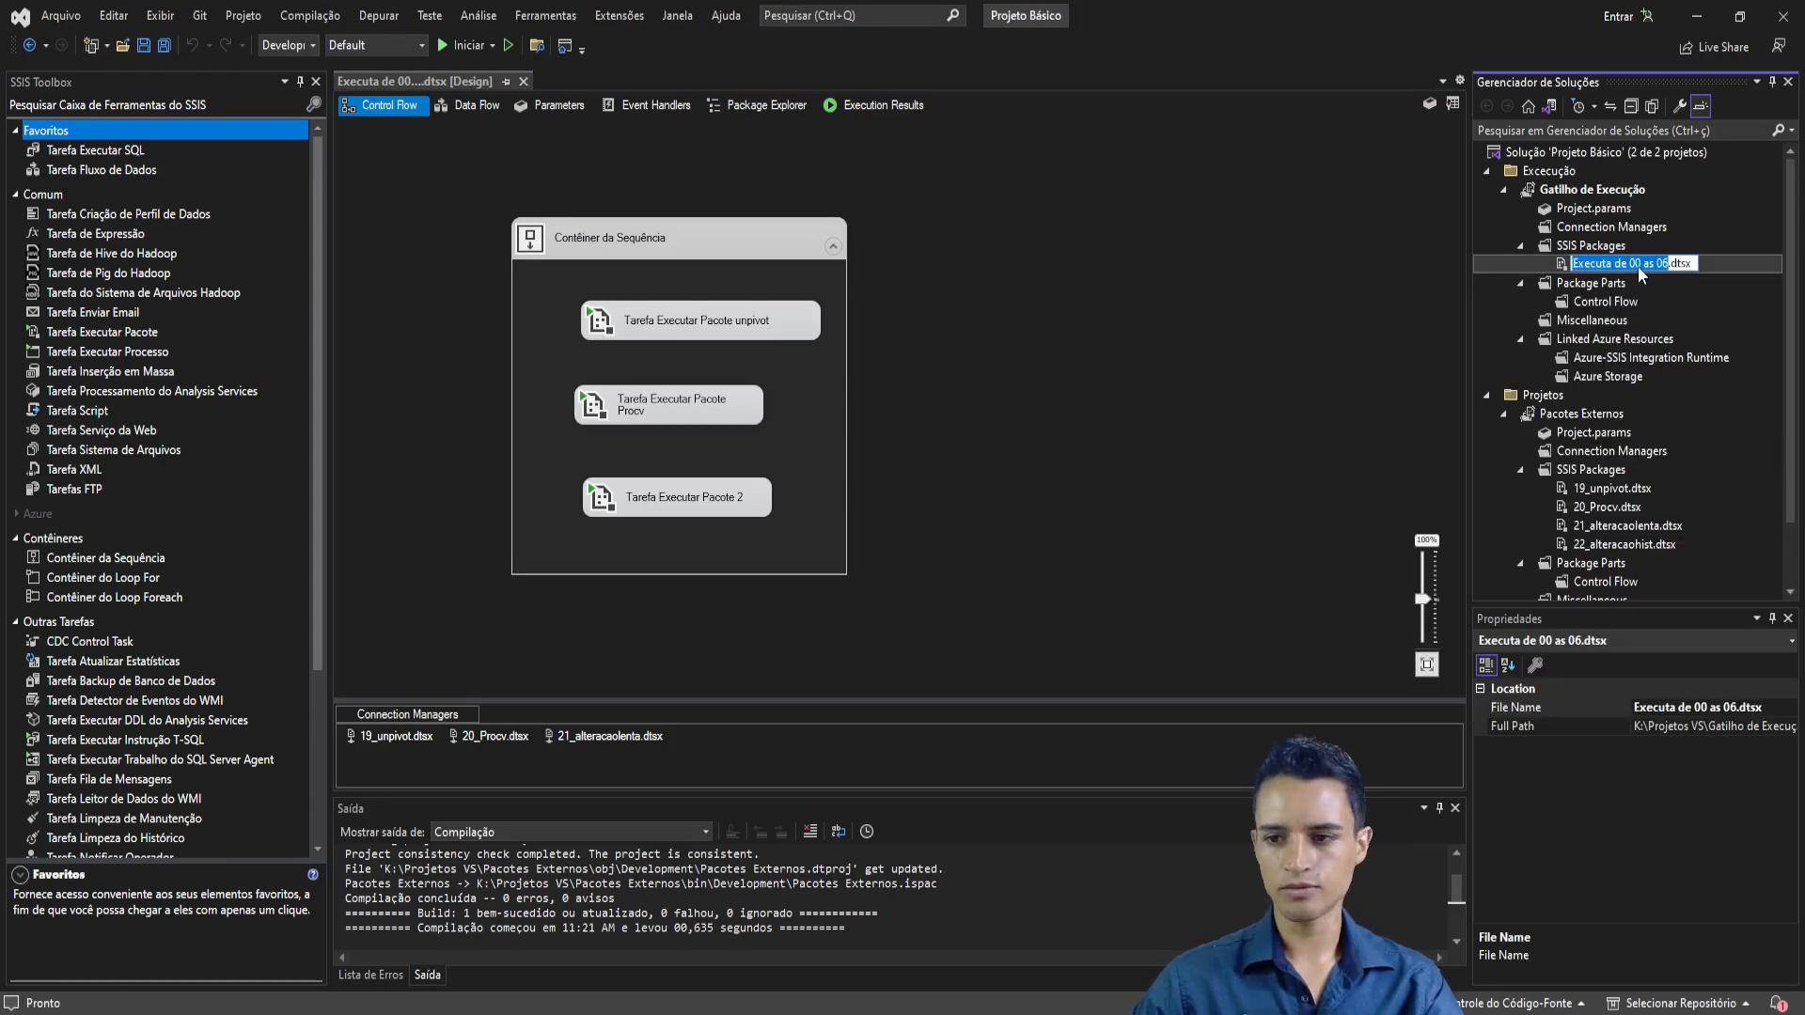
left_click_drag(1616, 267, 1674, 270)
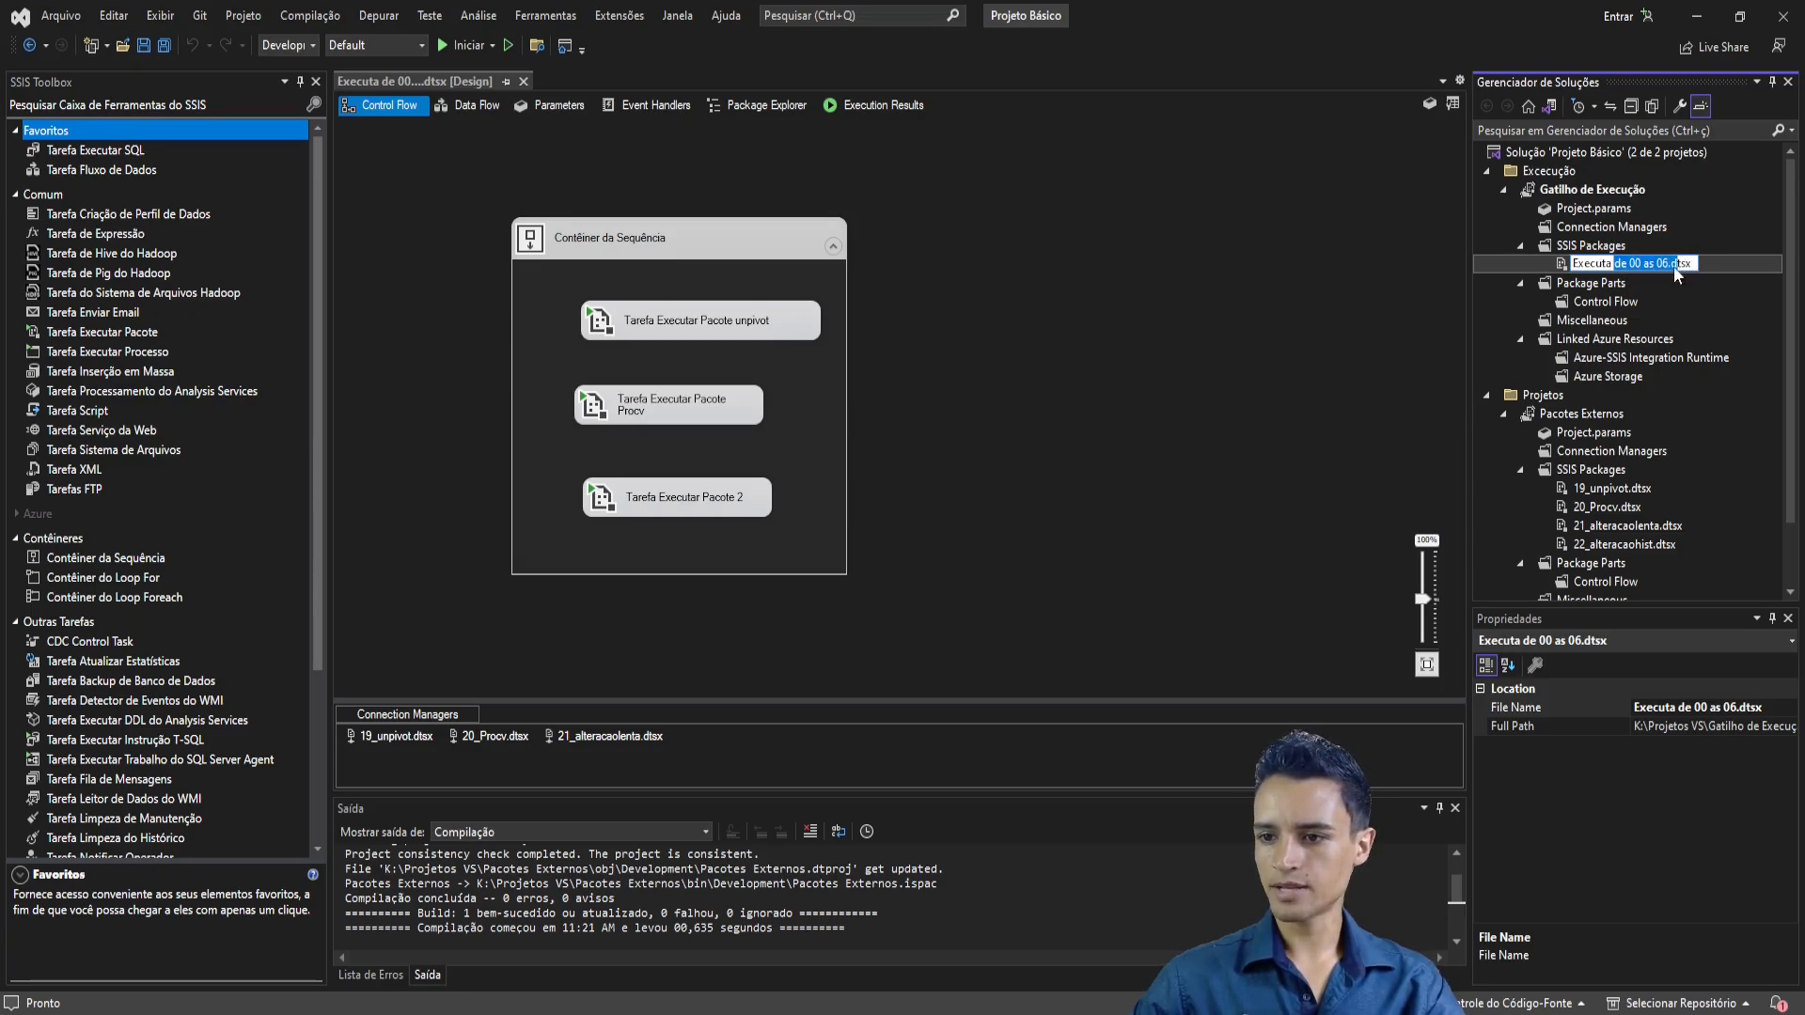
type("as 10")
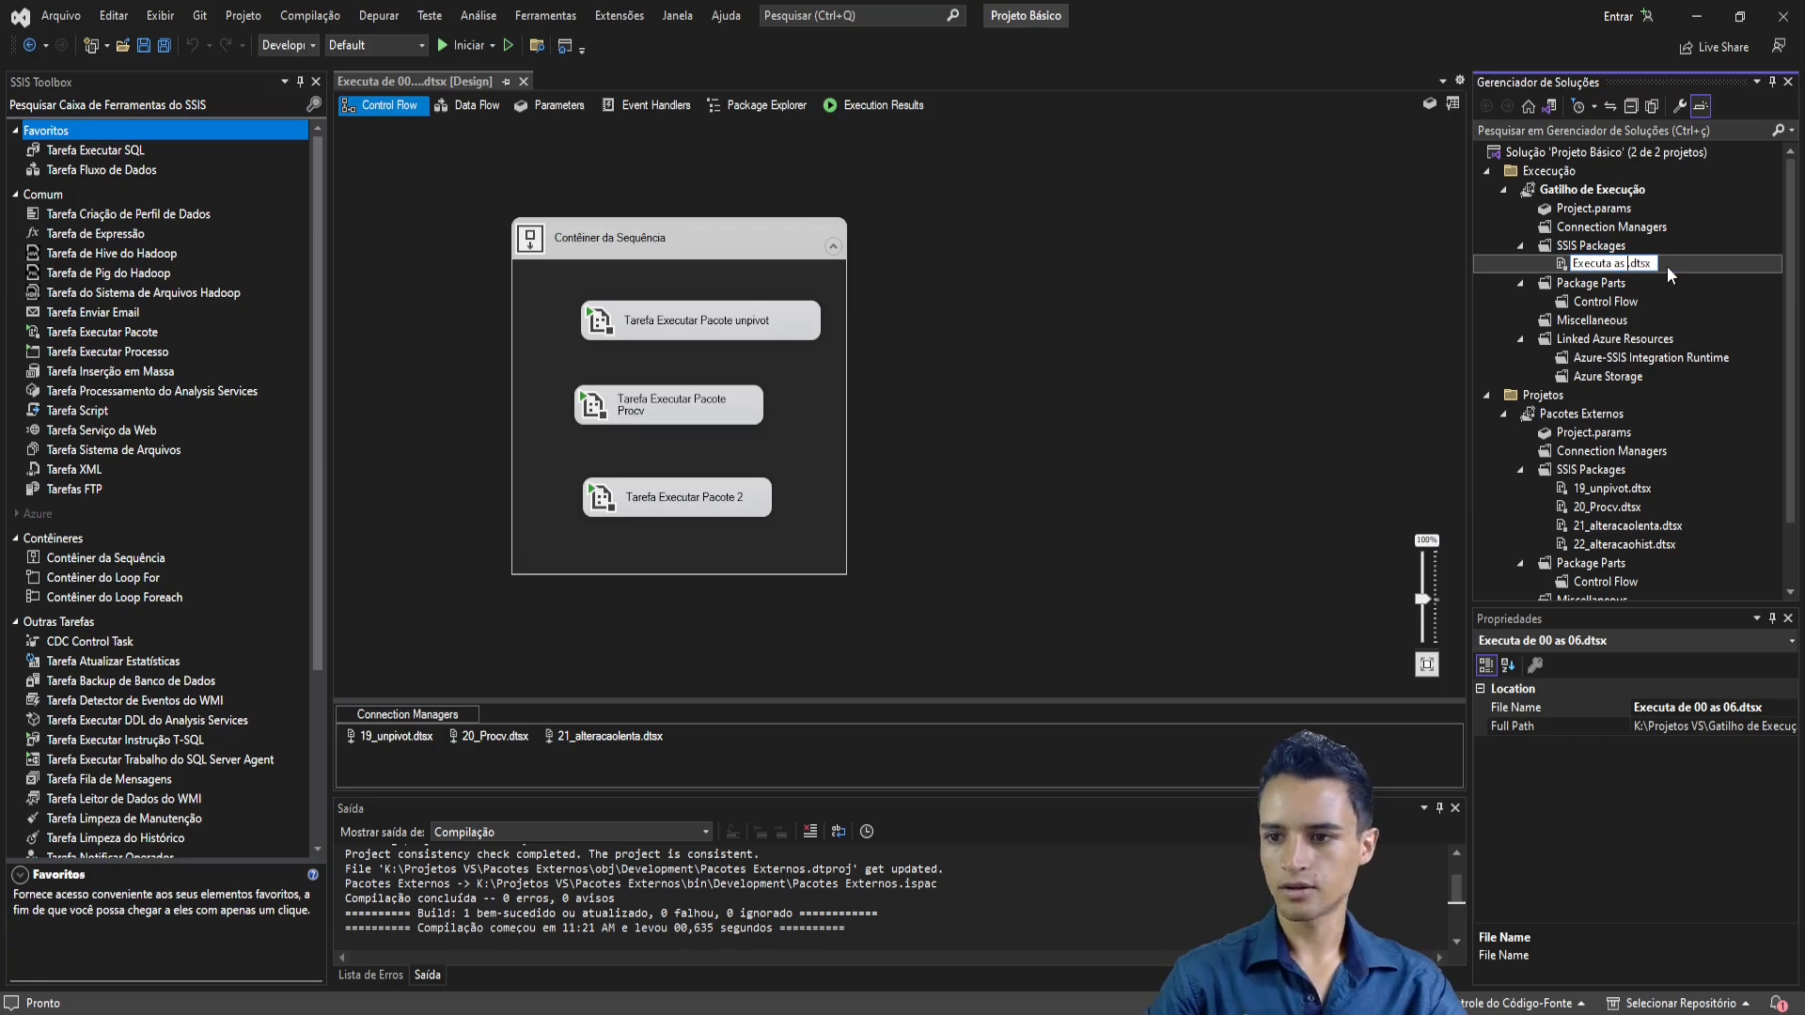
type("H")
key("Return")
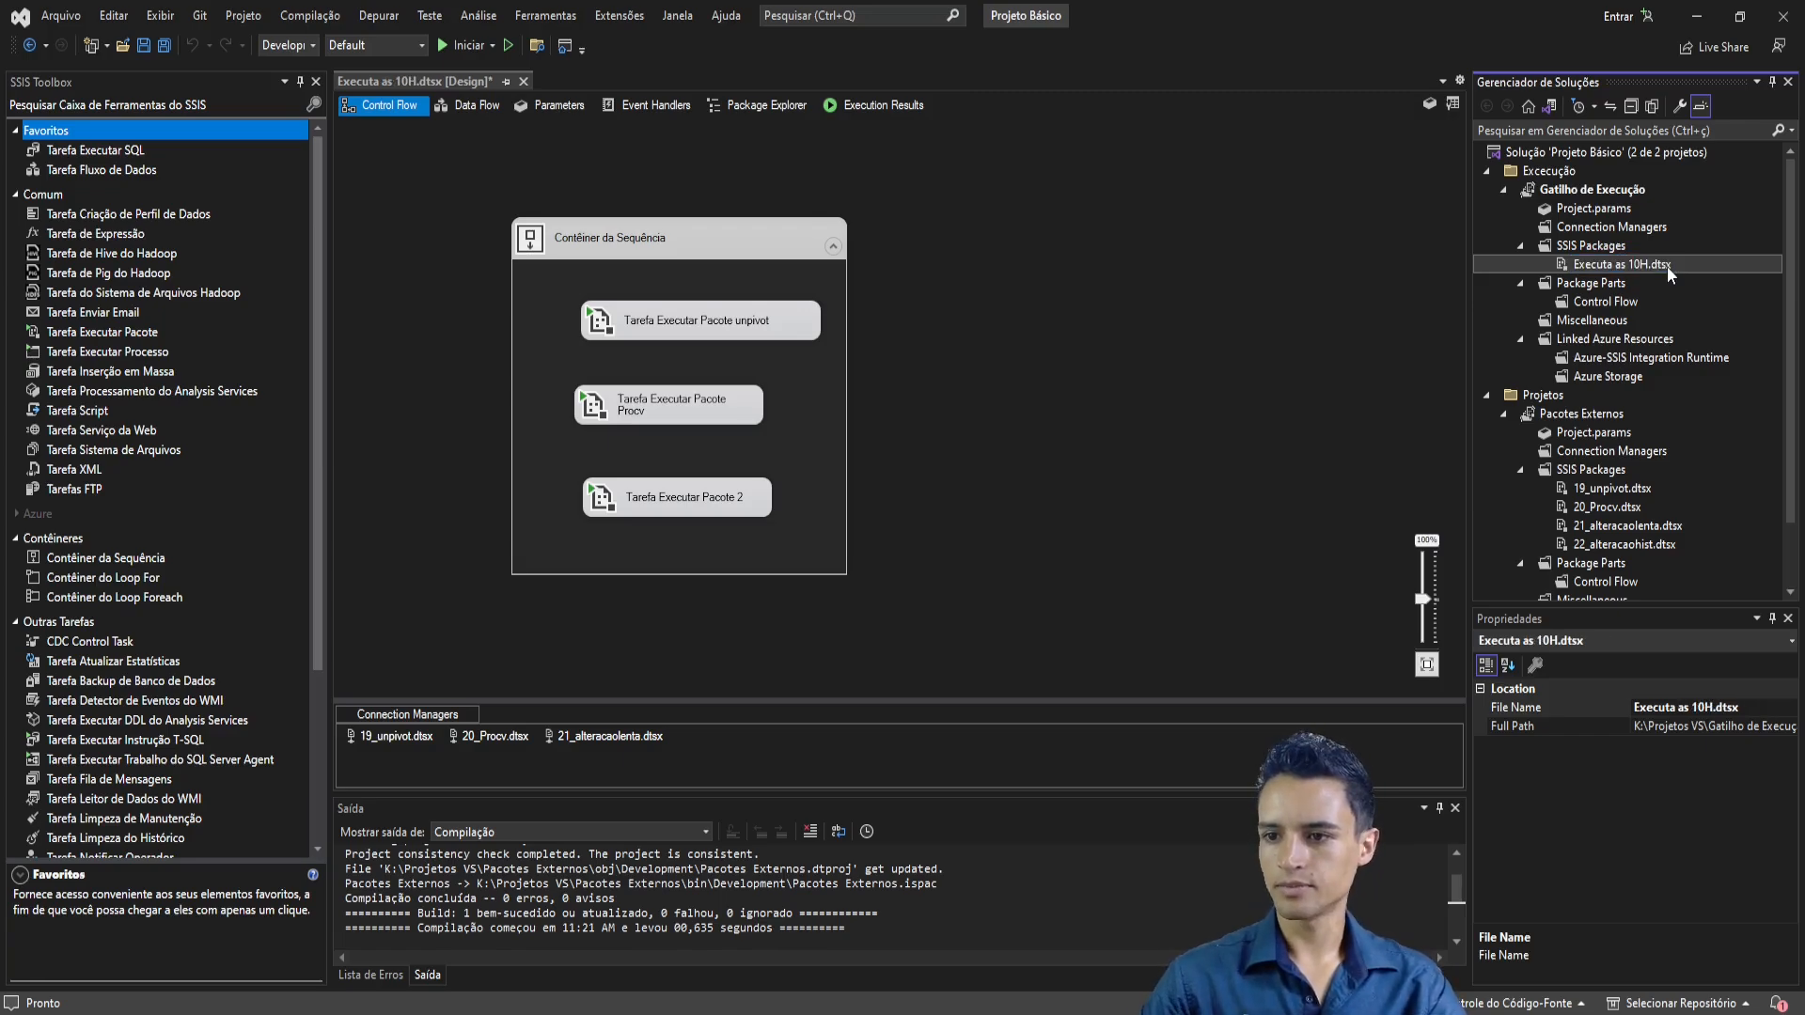
left_click(903, 594)
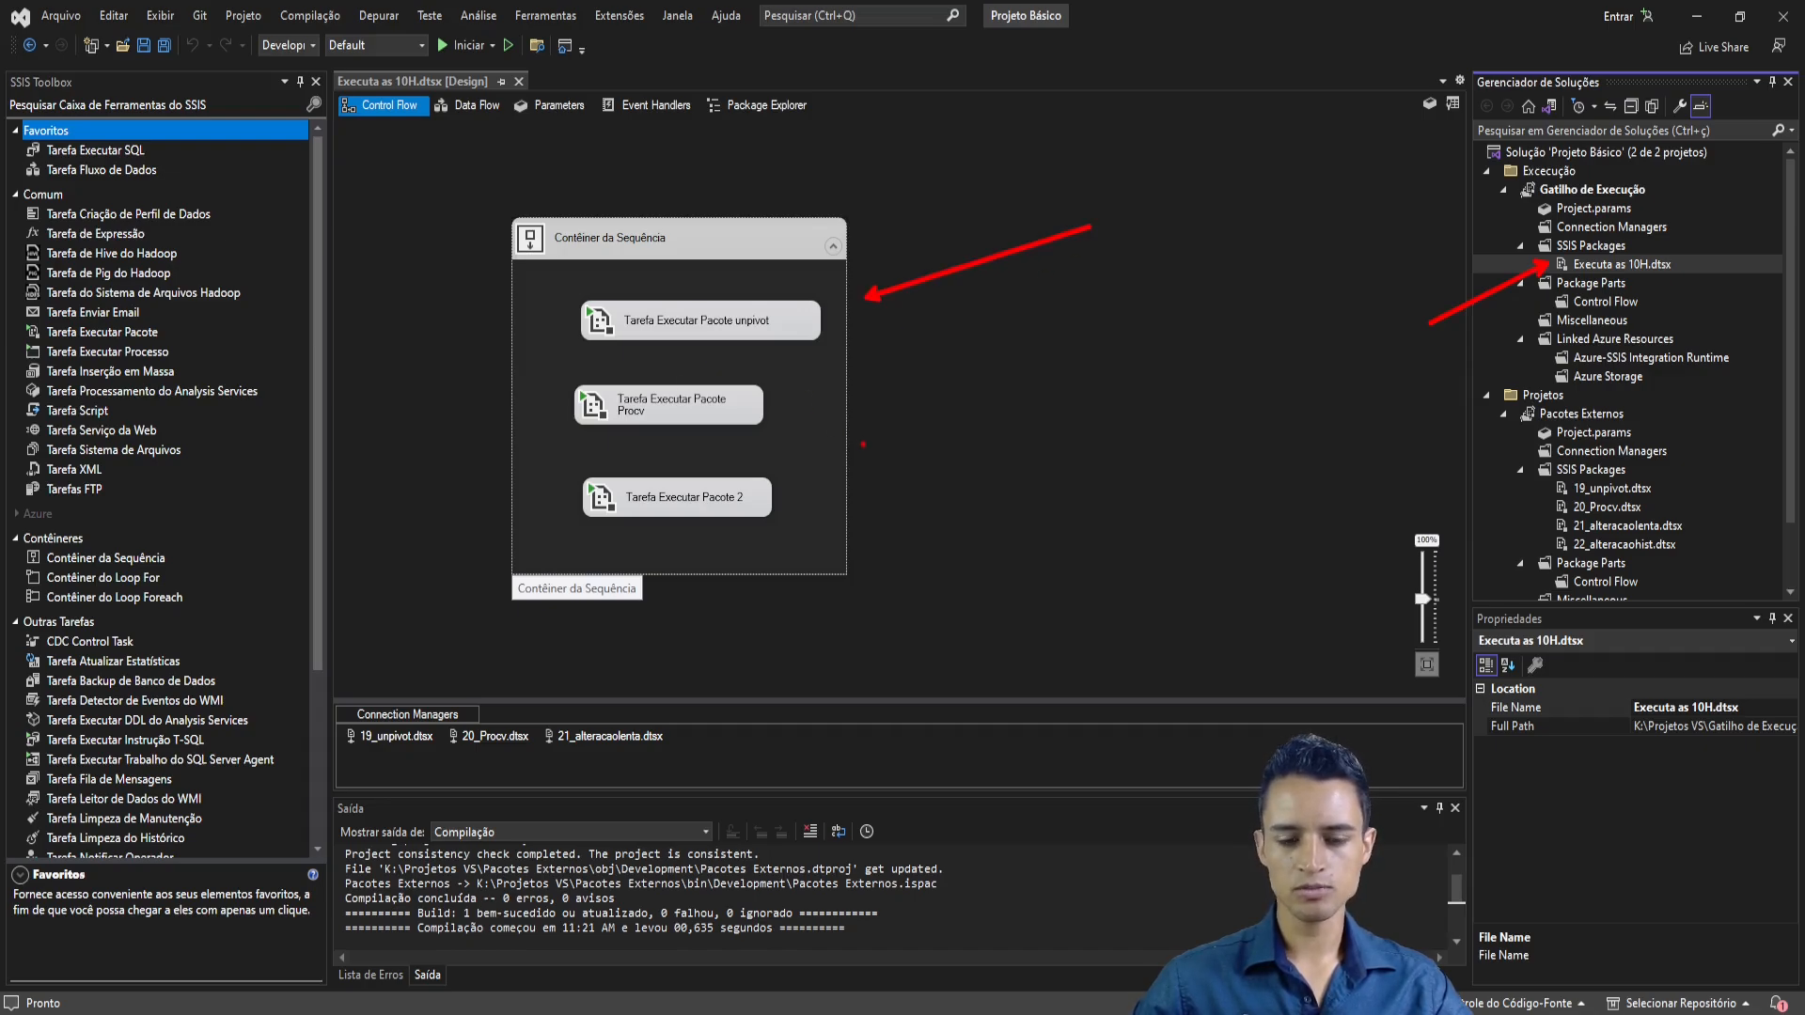
key("Escape")
left_click(1170, 373)
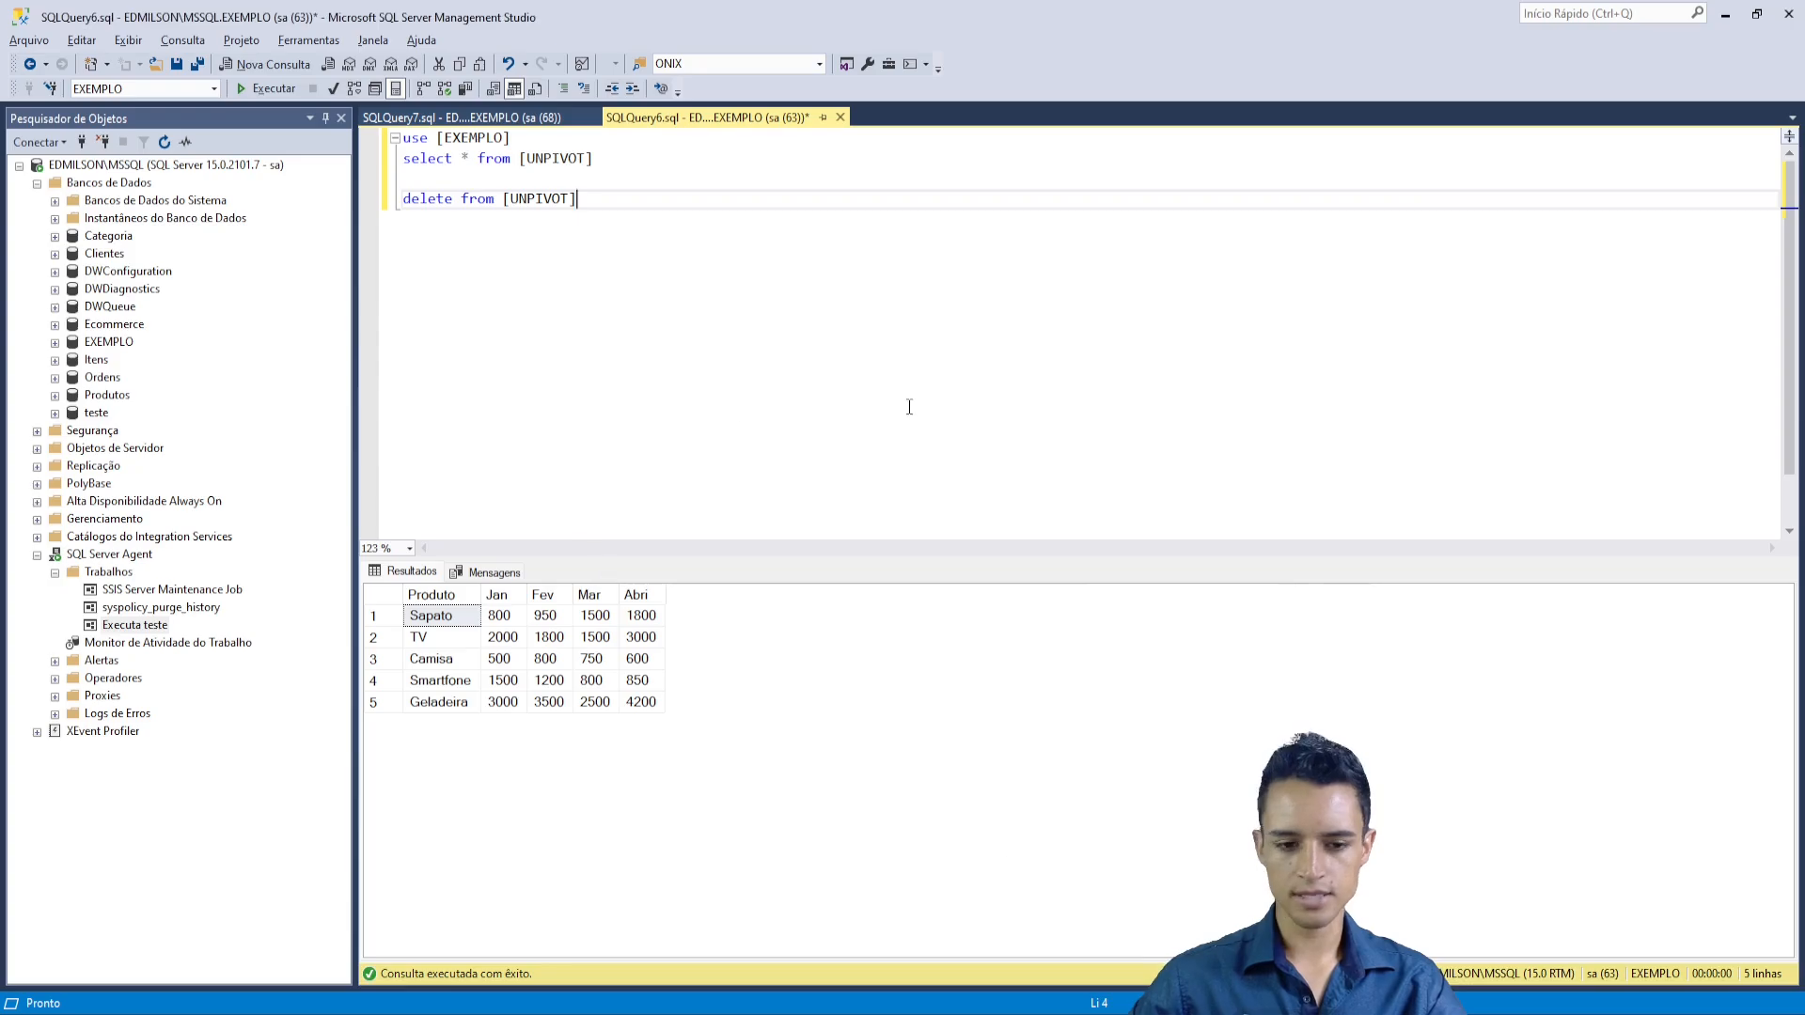
- Switch to SQL Server Management Studio and delete the Executa teste job from SQL Server Agent
right_click(115, 629)
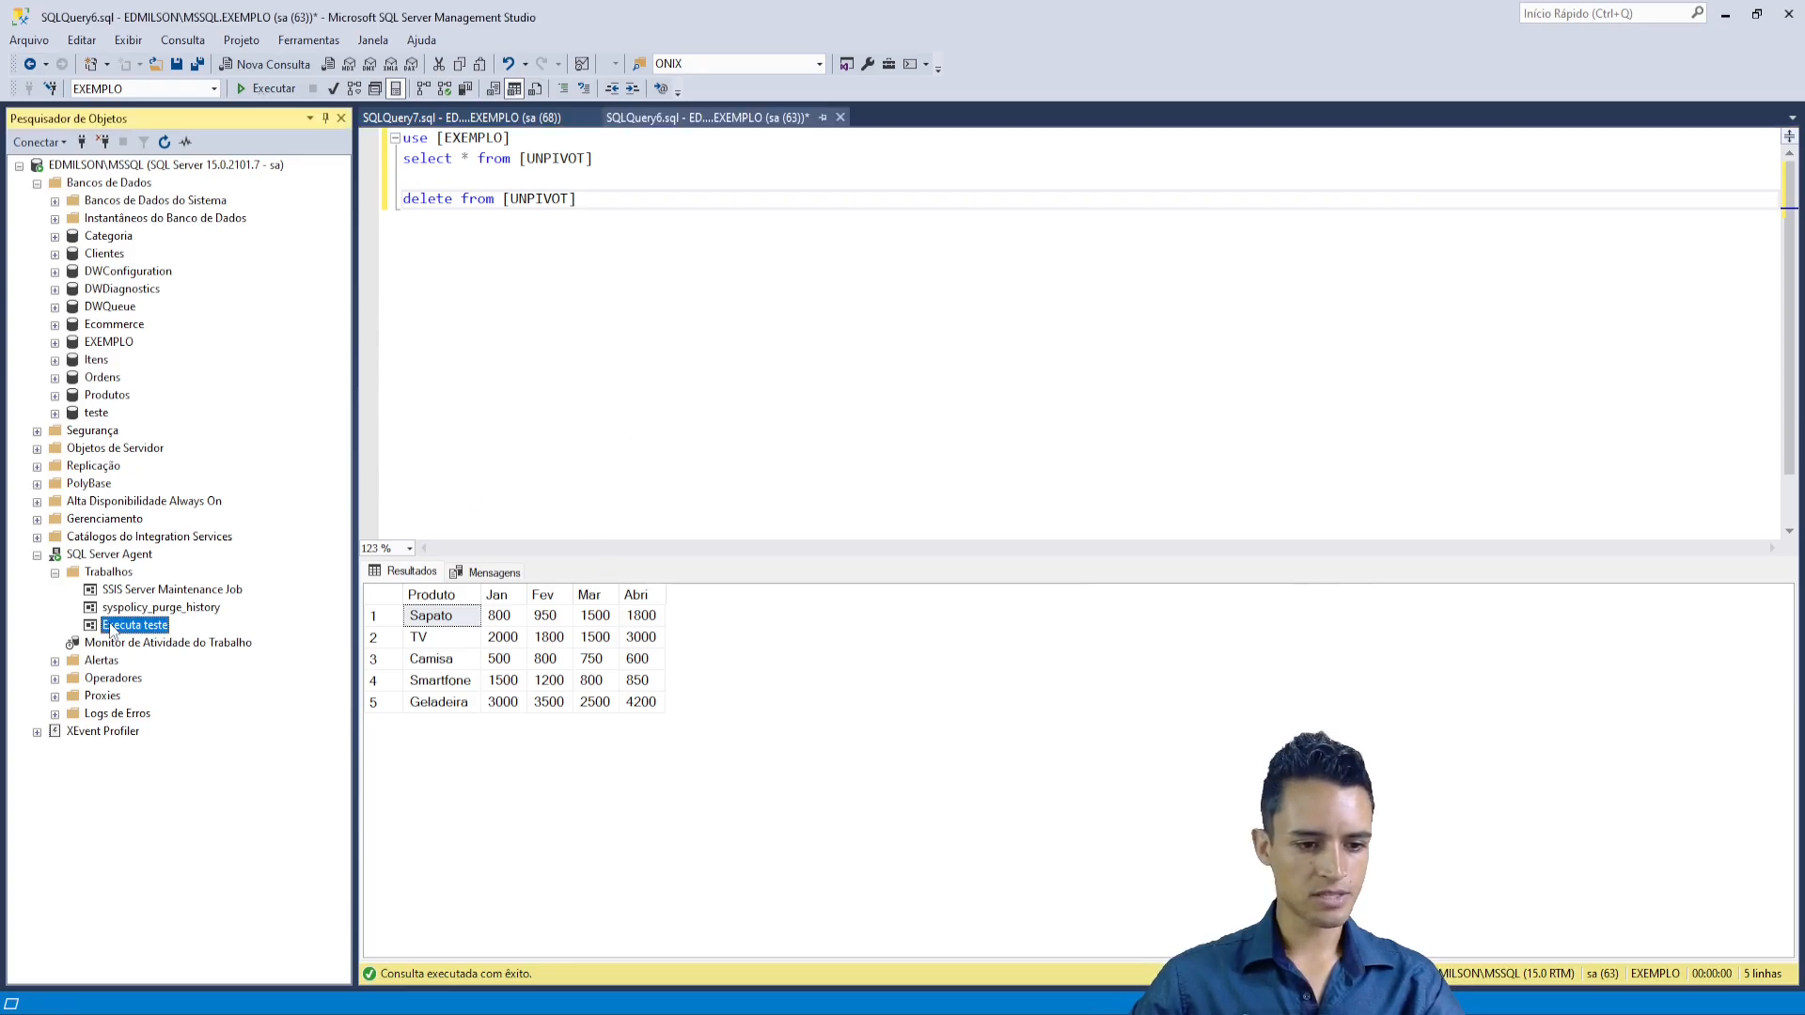
left_click(182, 854)
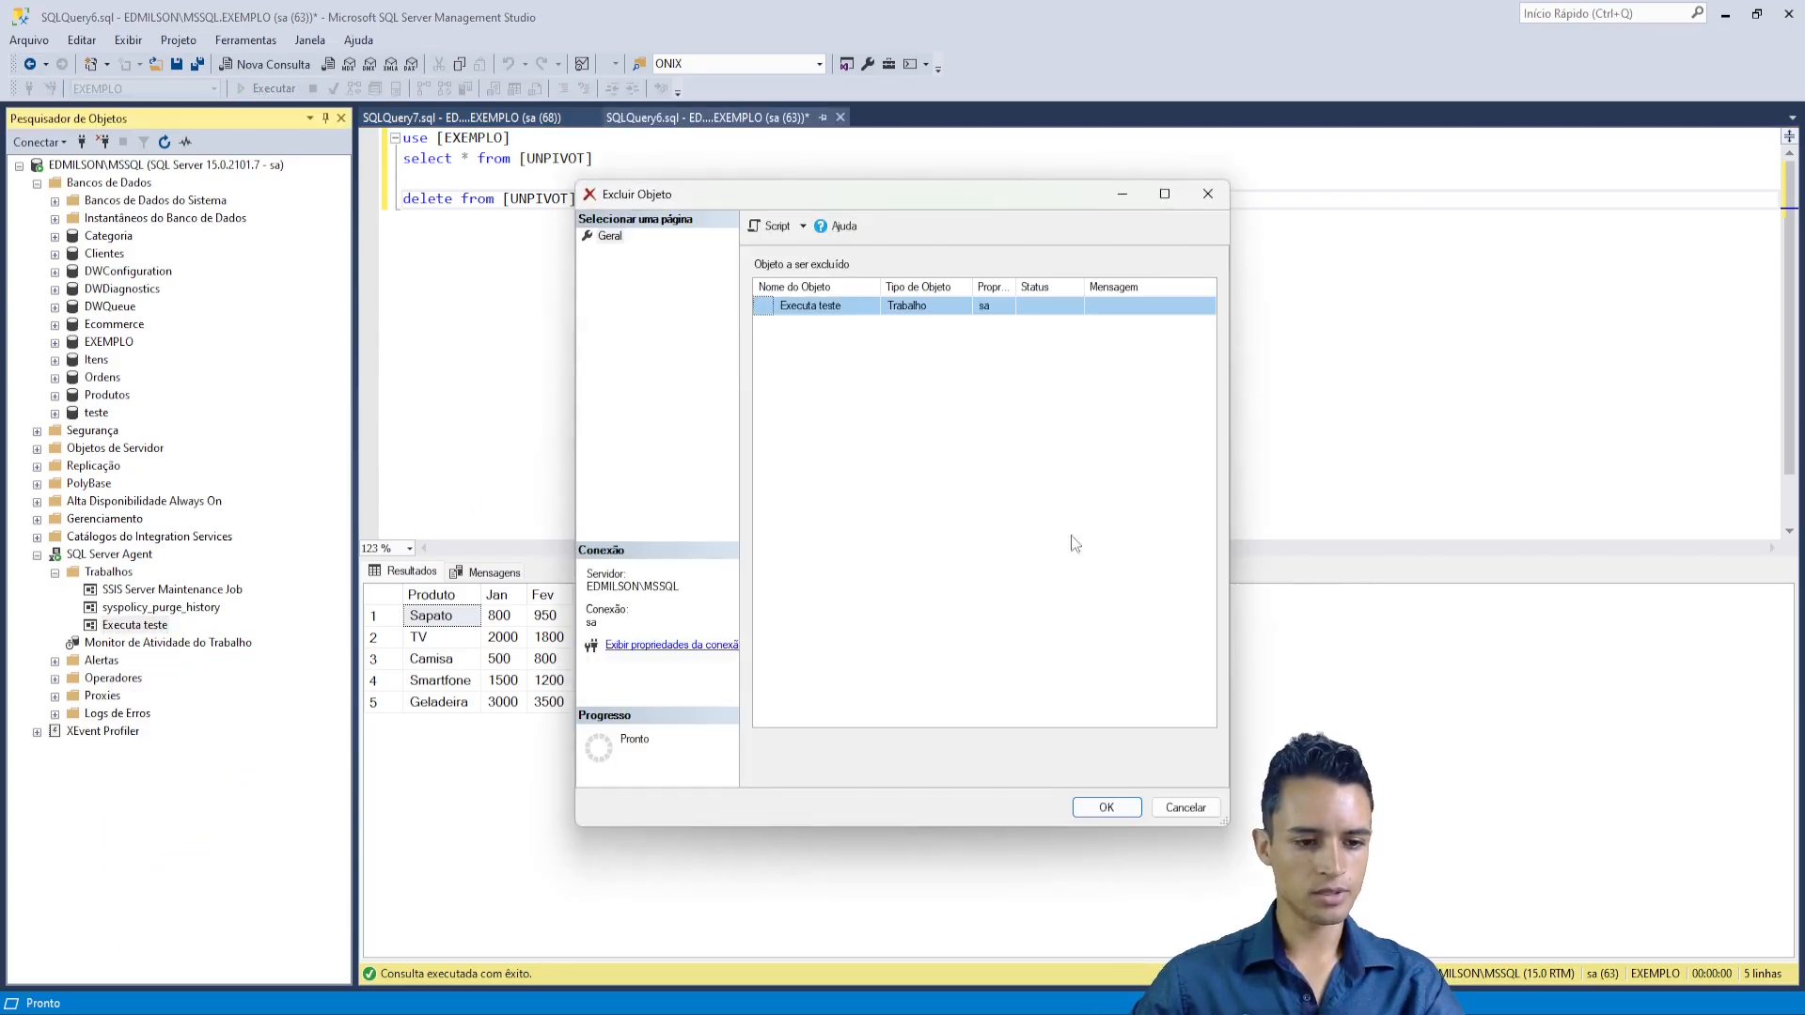
left_click(1107, 809)
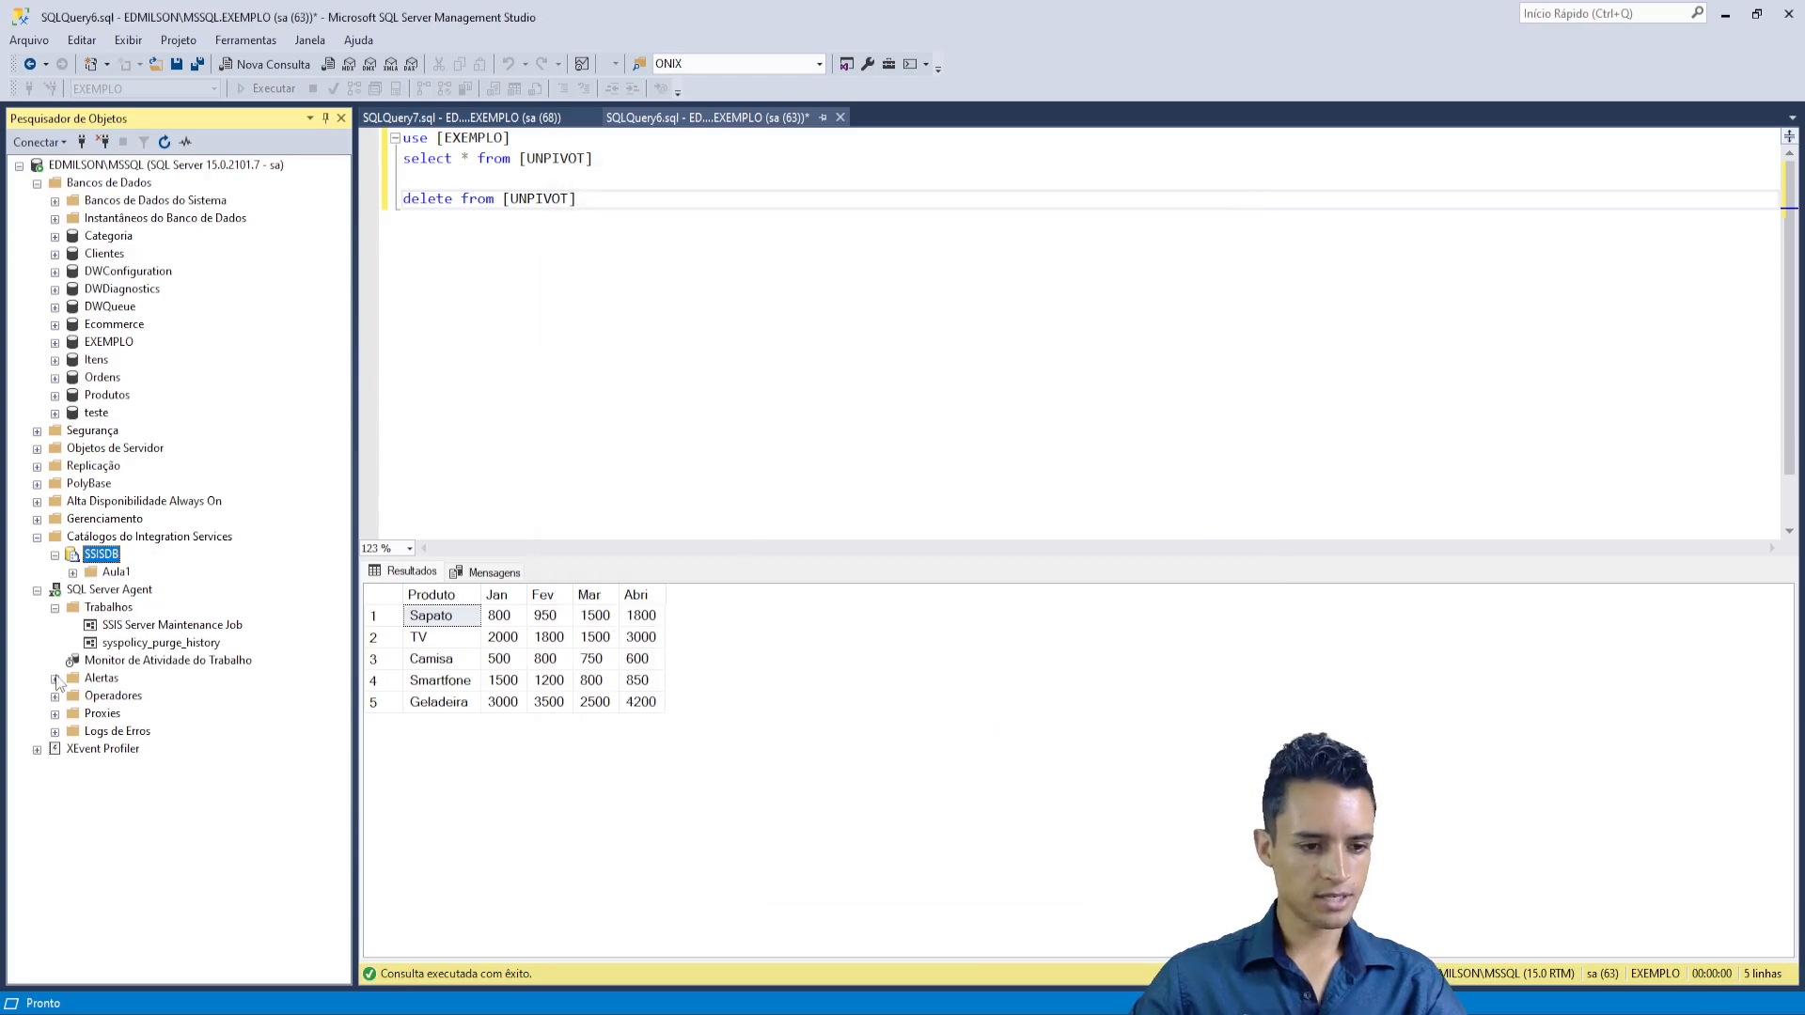
right_click(94, 559)
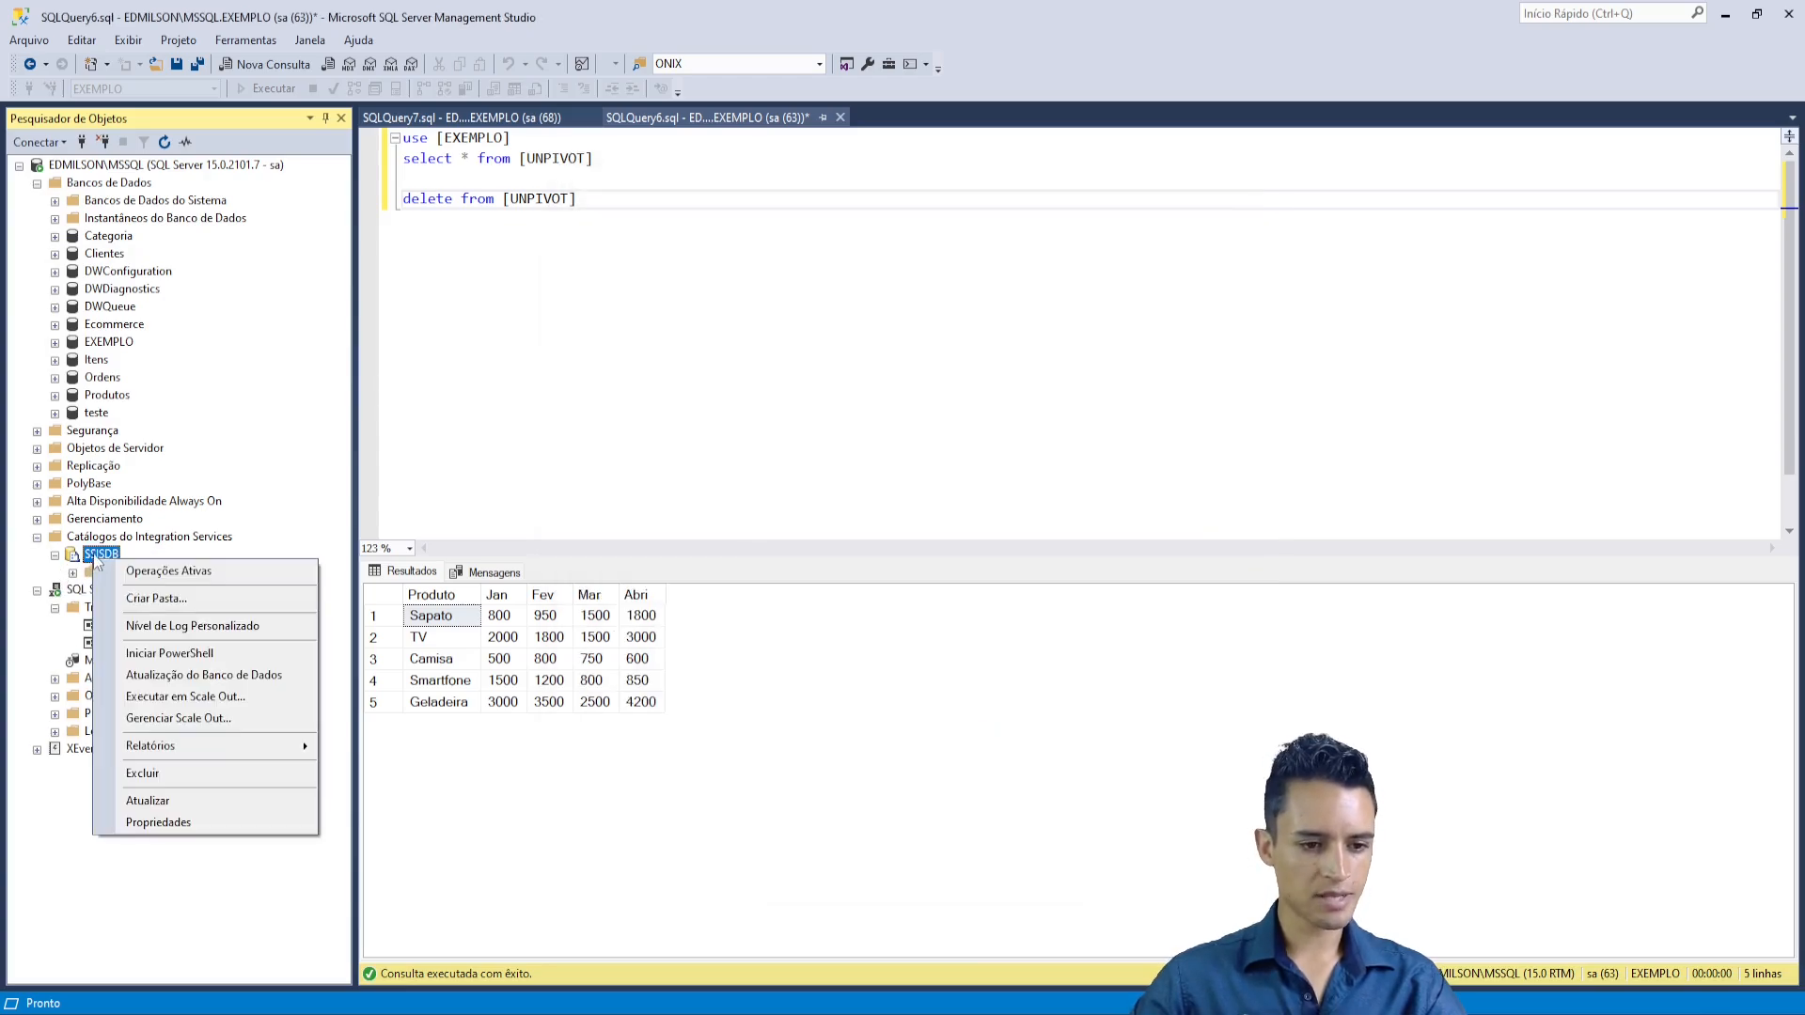
left_click(412, 526)
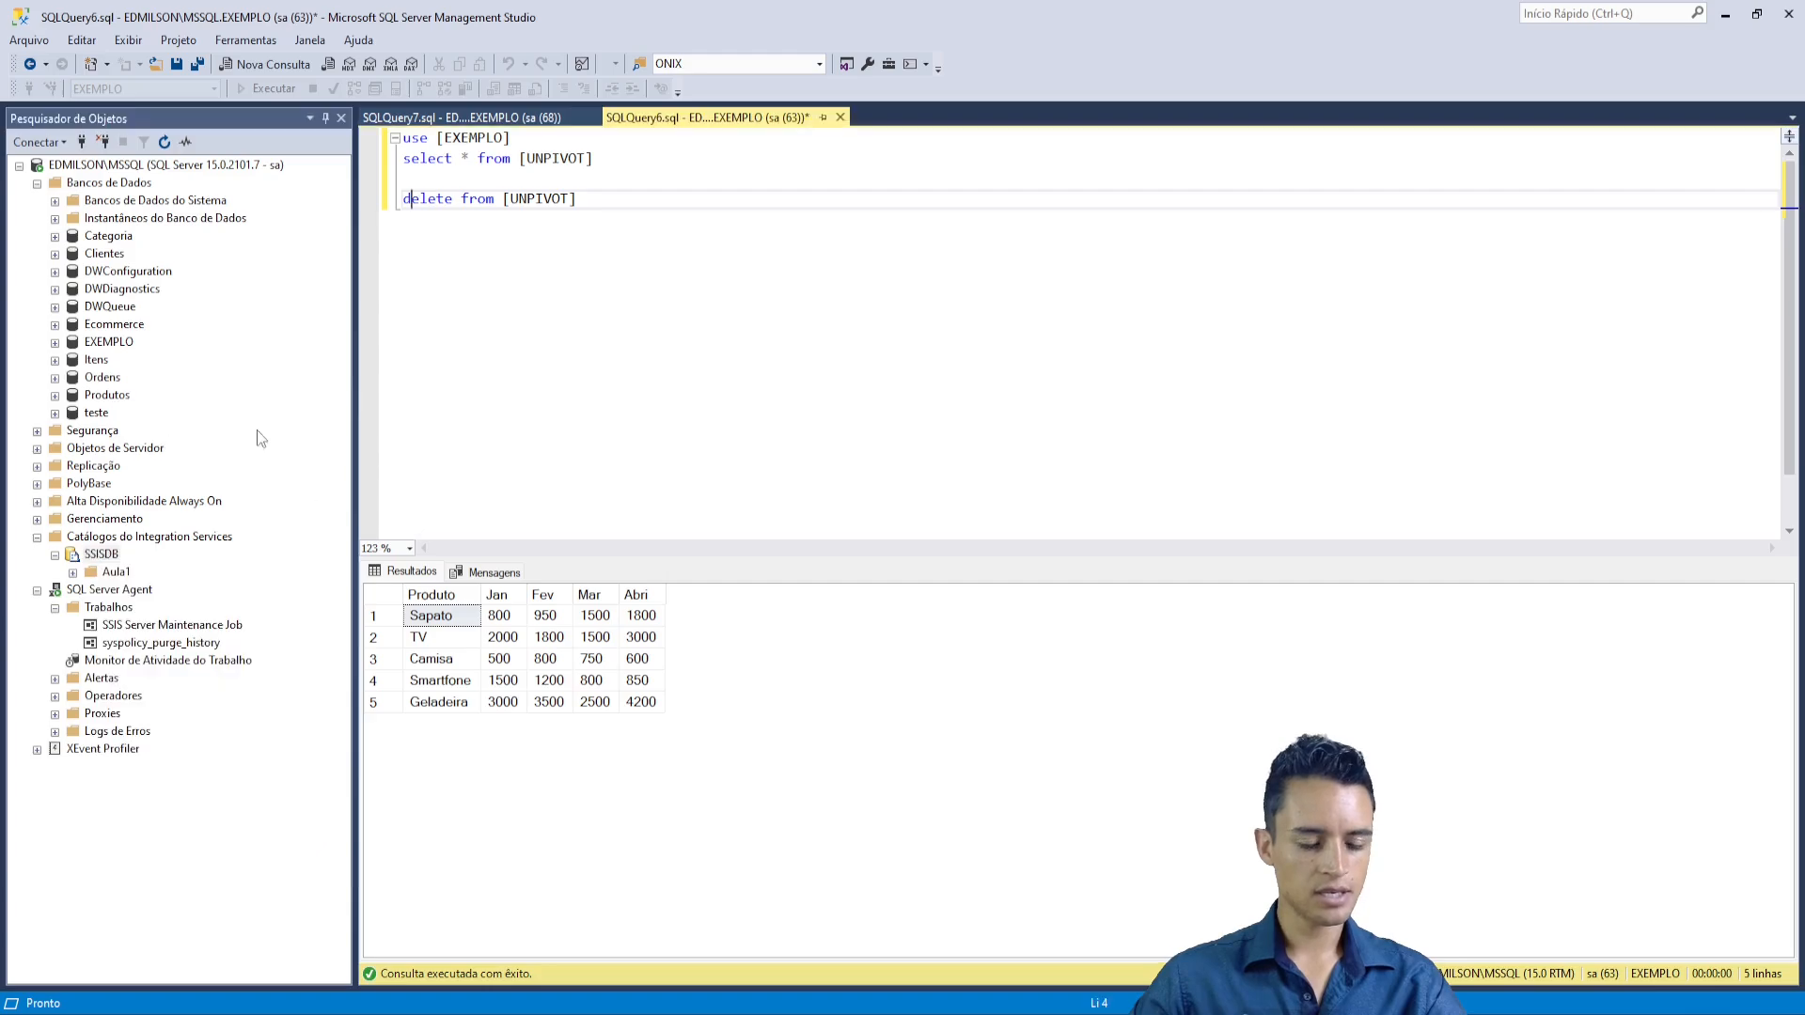
- Review the Aula1 catalog folder, and in Visual Studio examine Executa as 10H.dtsx and the packages of the Gatilho de Execução and Pacotes Externos projects
left_click(117, 574)
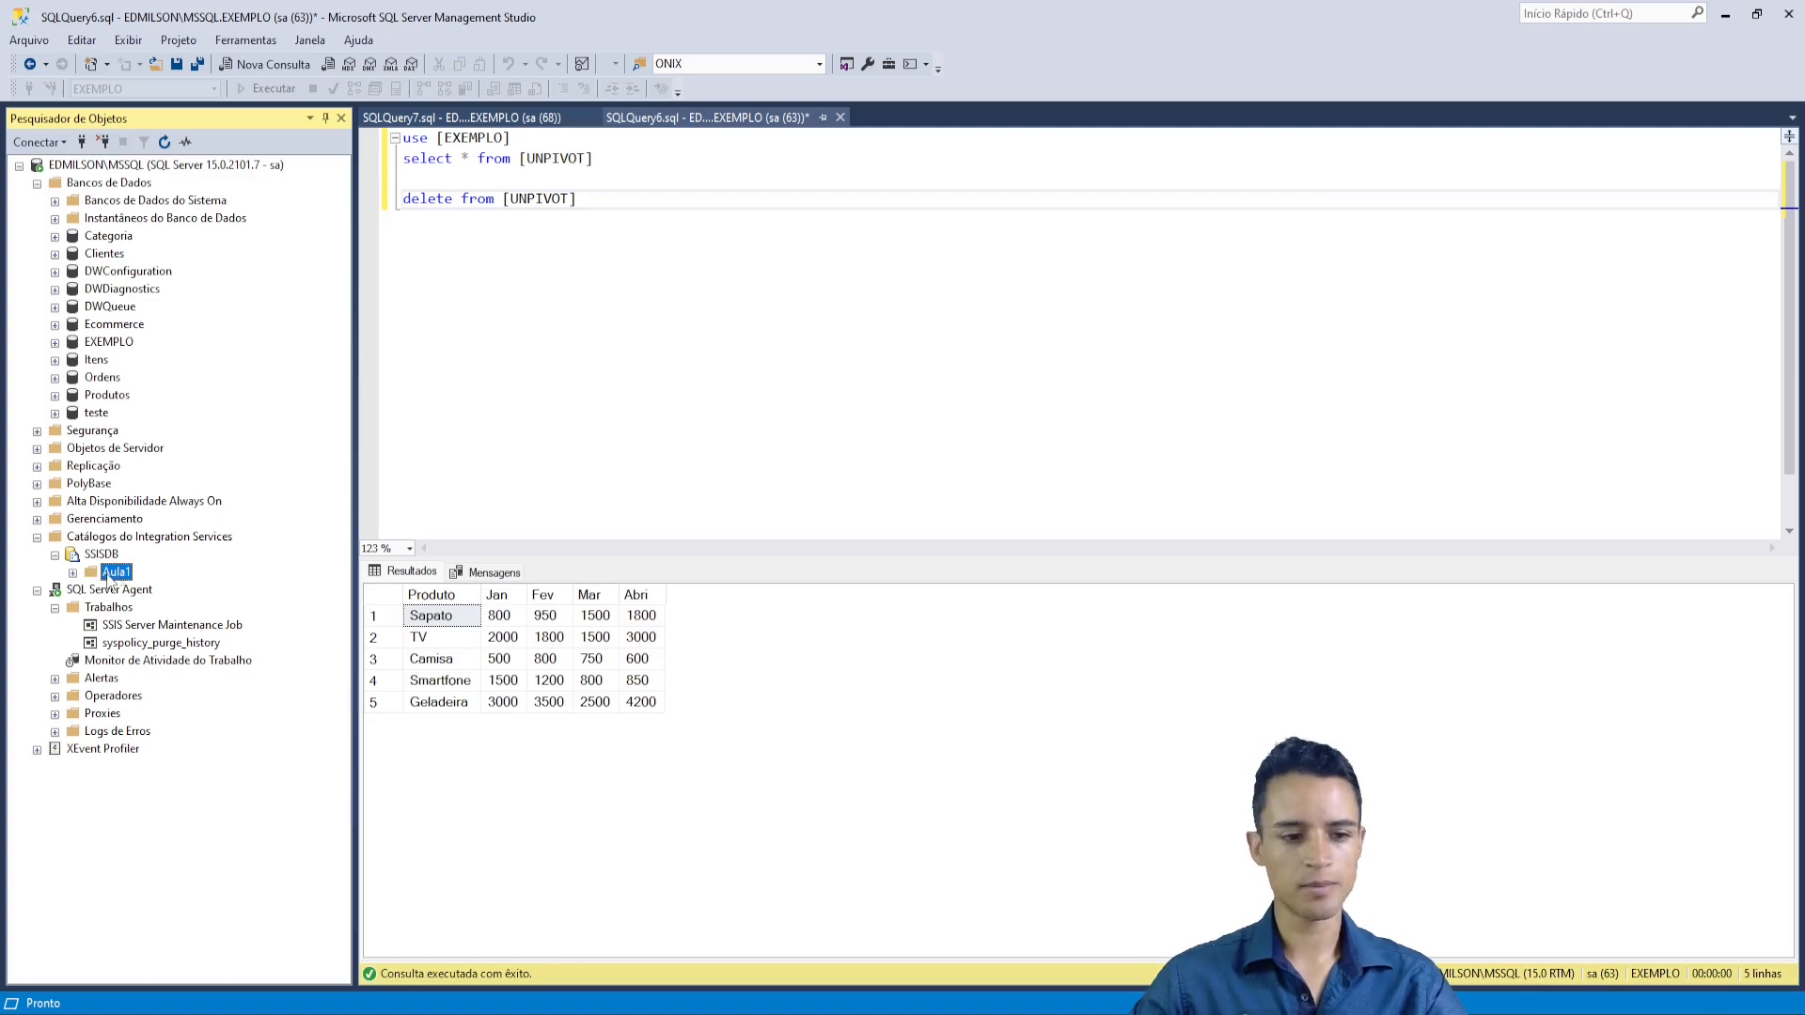
left_click(508, 432)
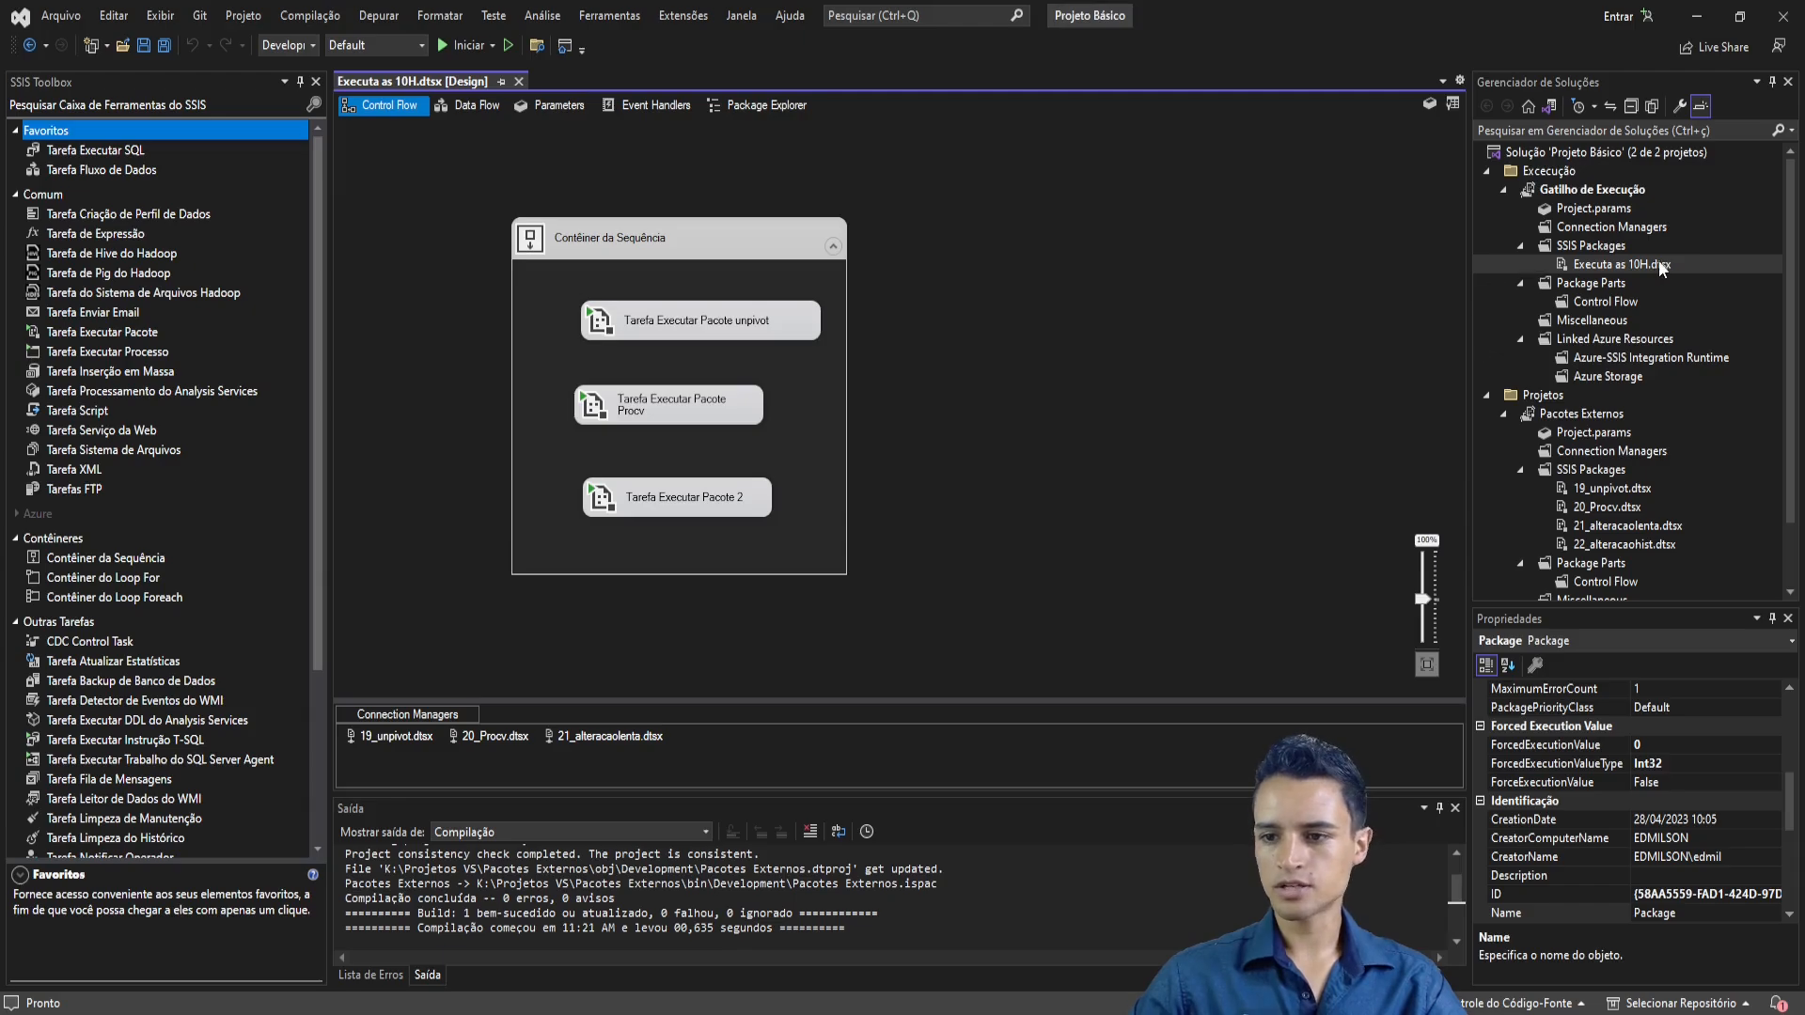
left_click(1645, 265)
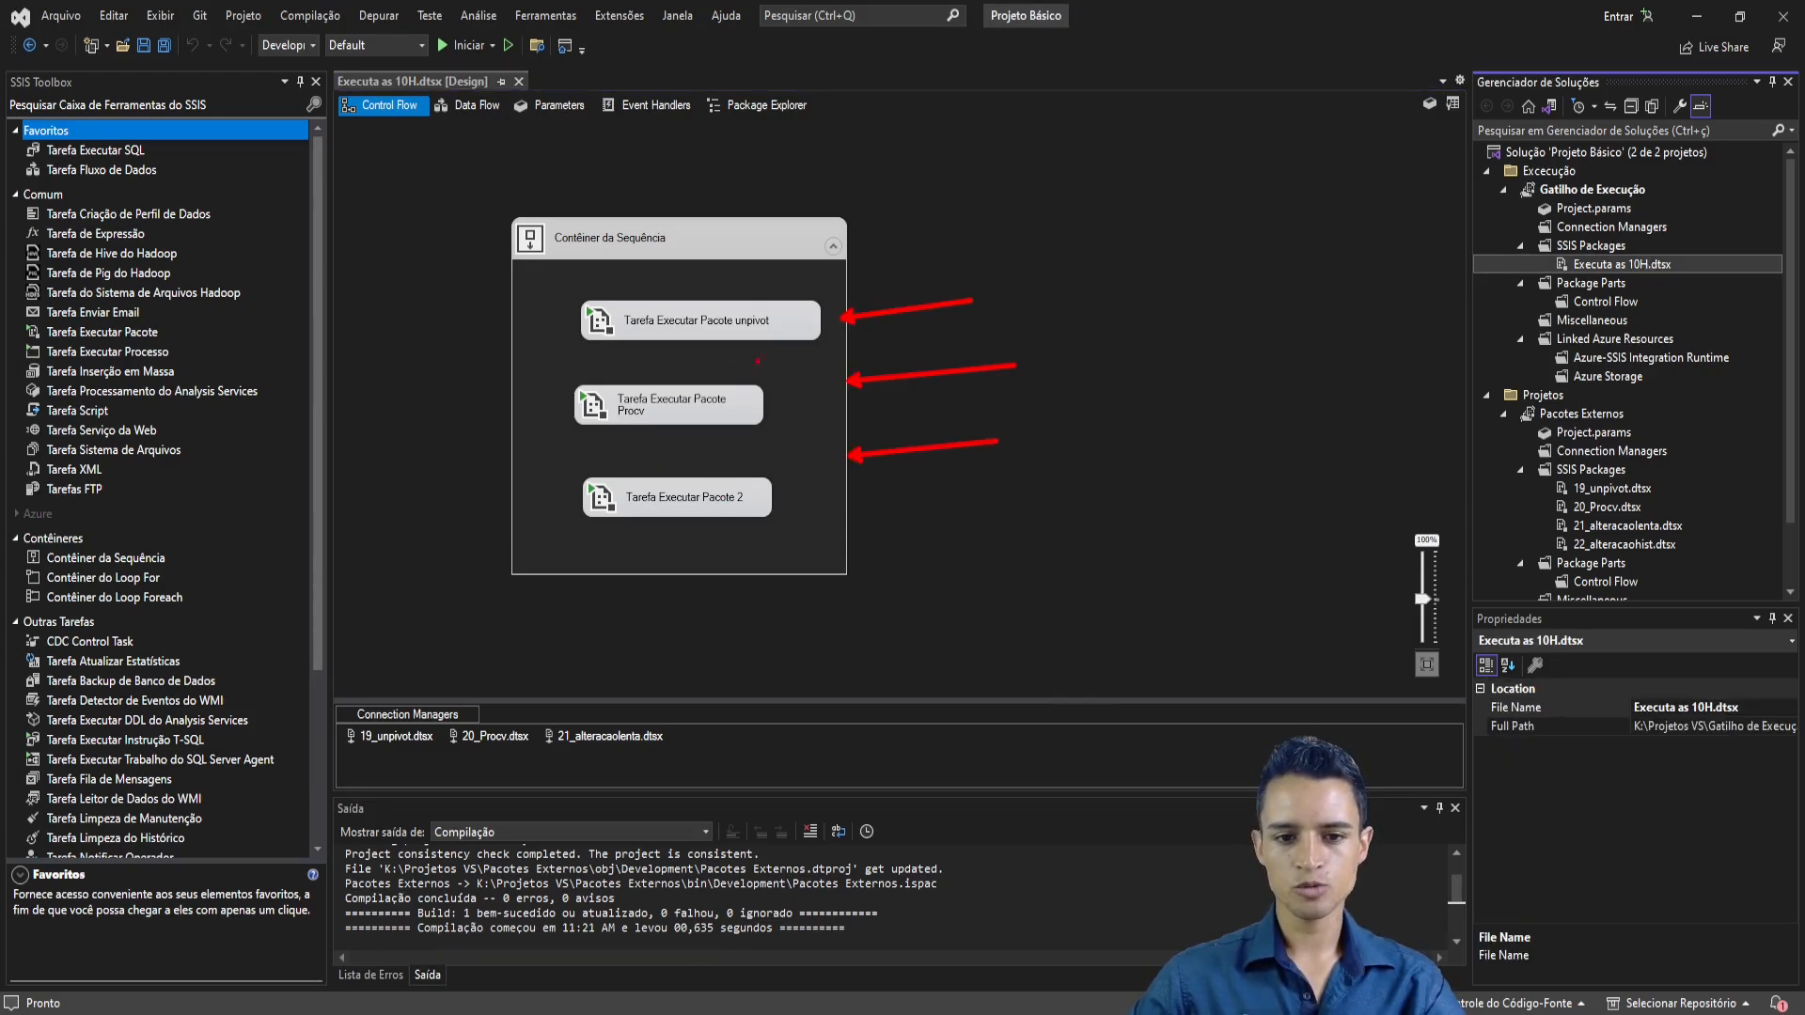
left_click(1034, 329)
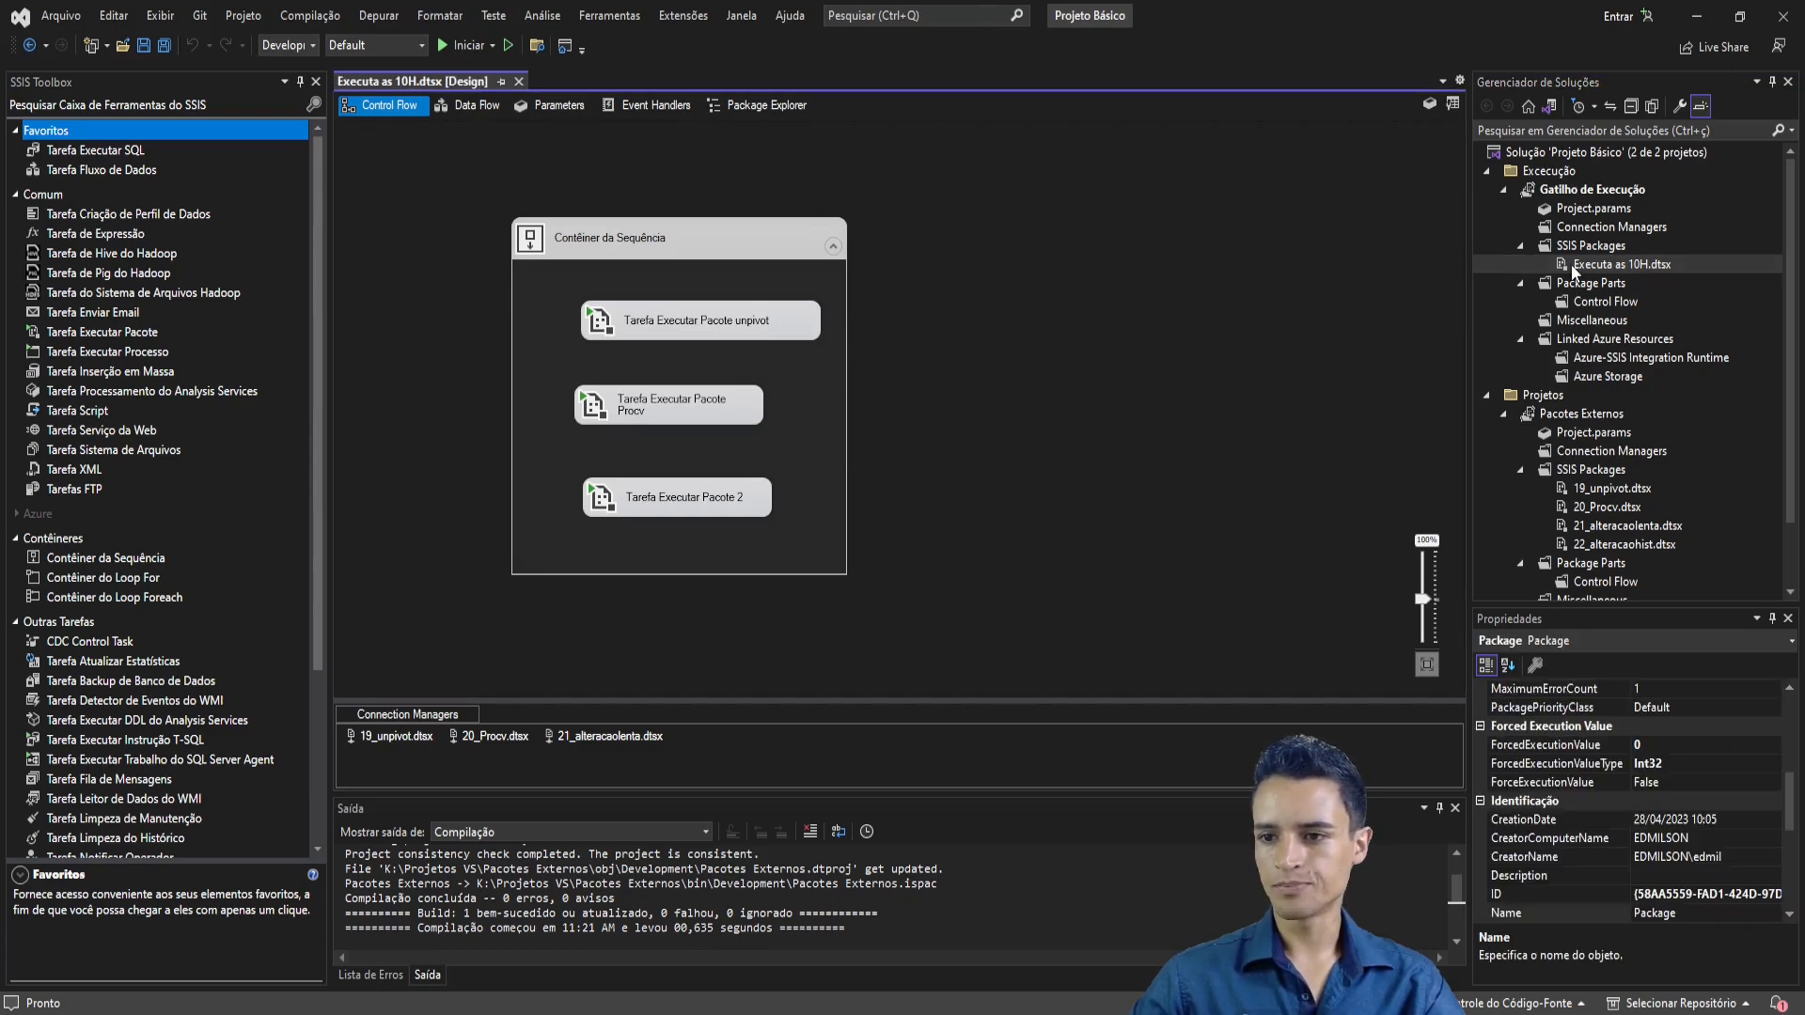
left_click(1555, 191)
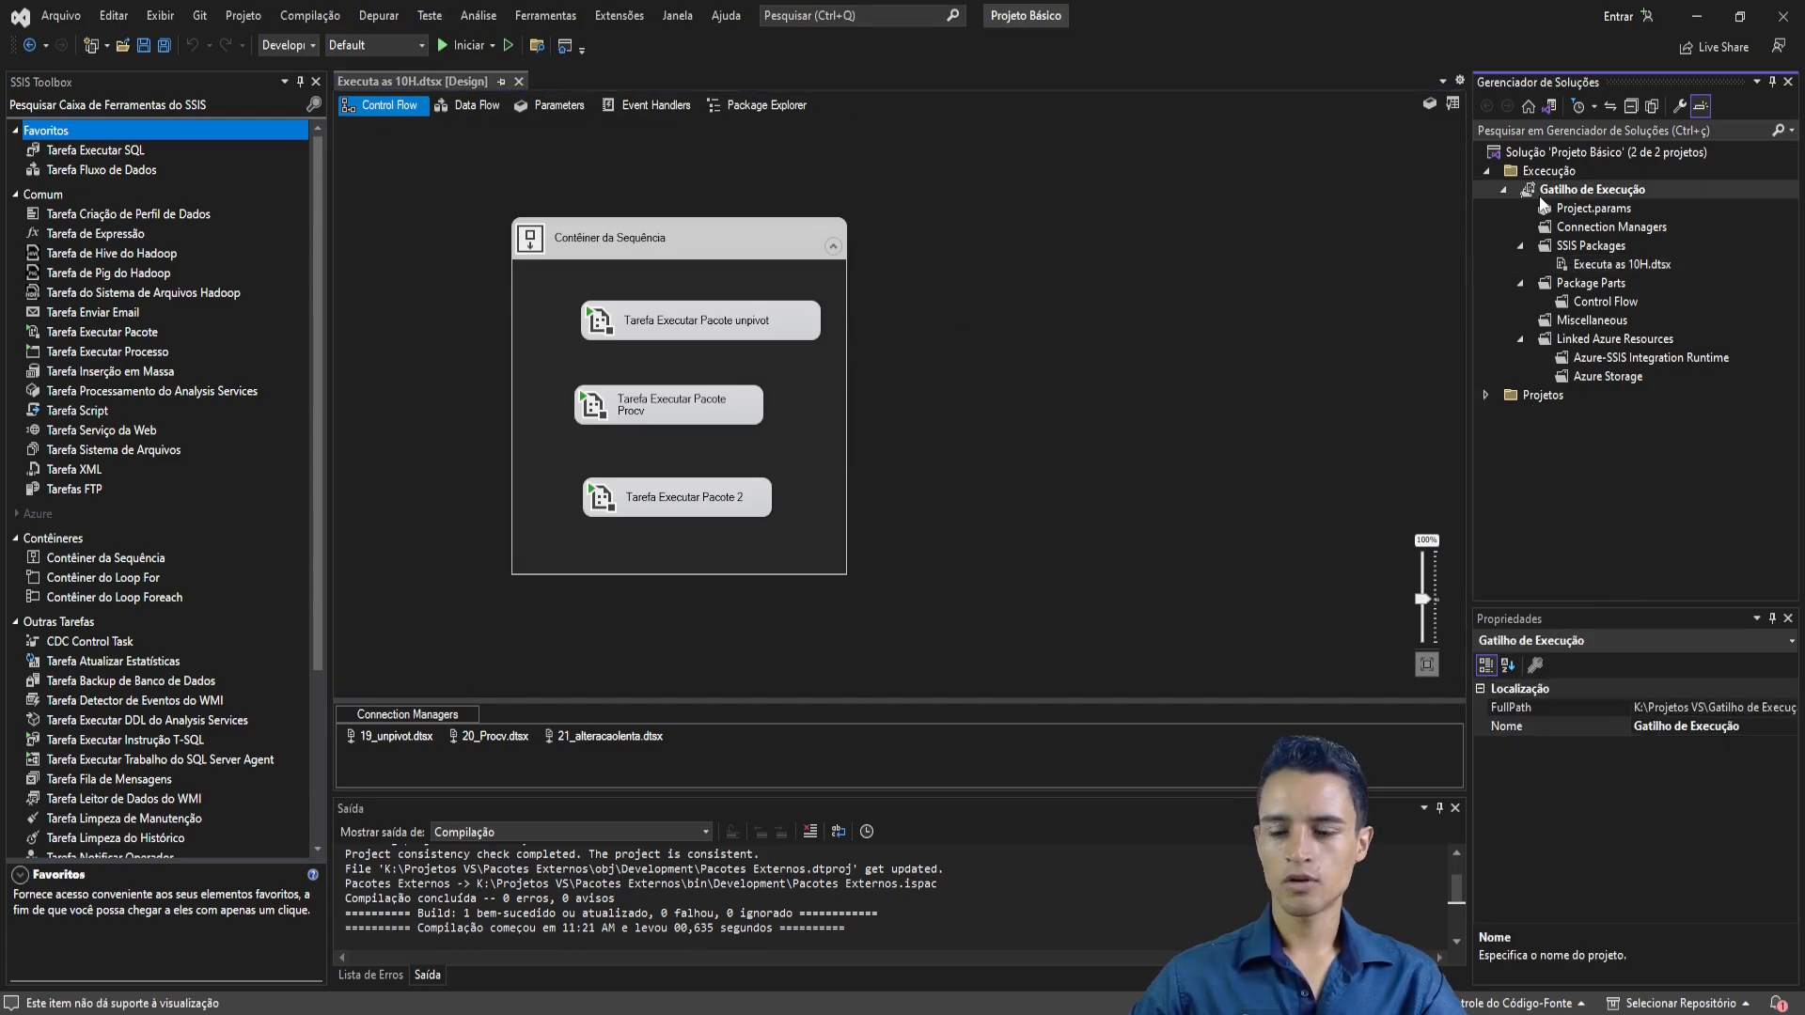
left_click(1485, 397)
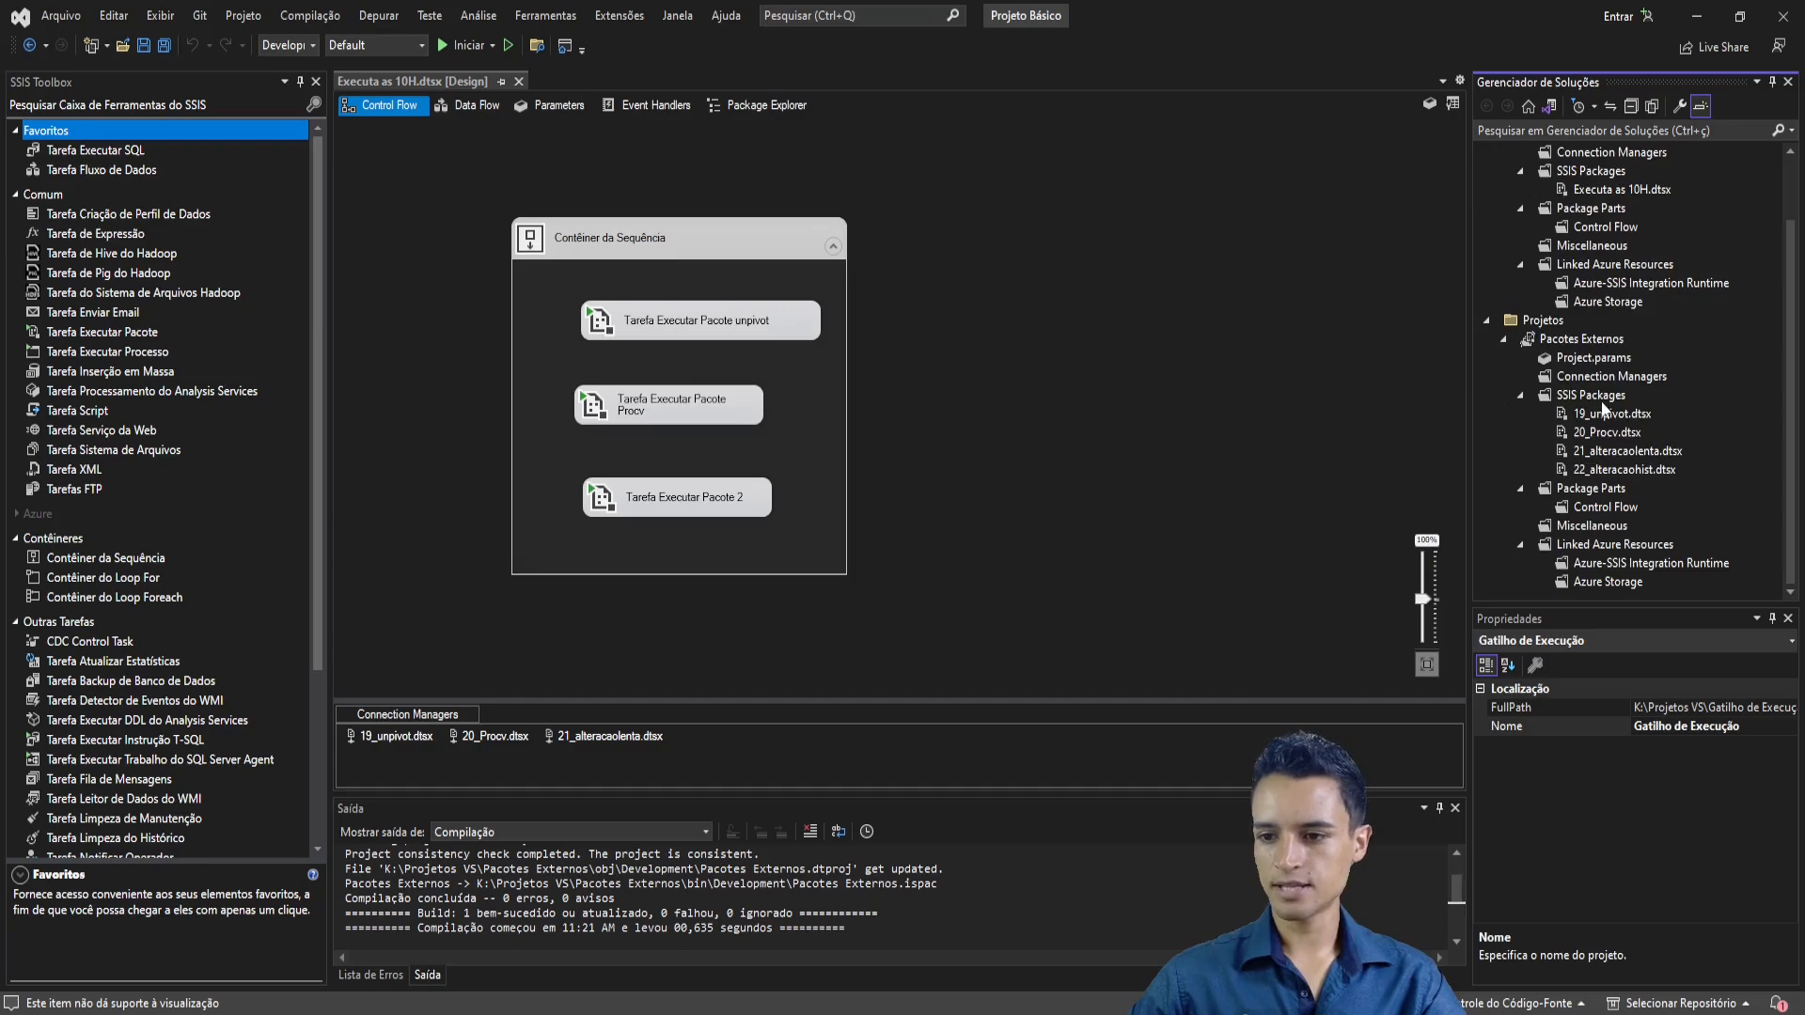
scroll(1542, 583, "up", 2)
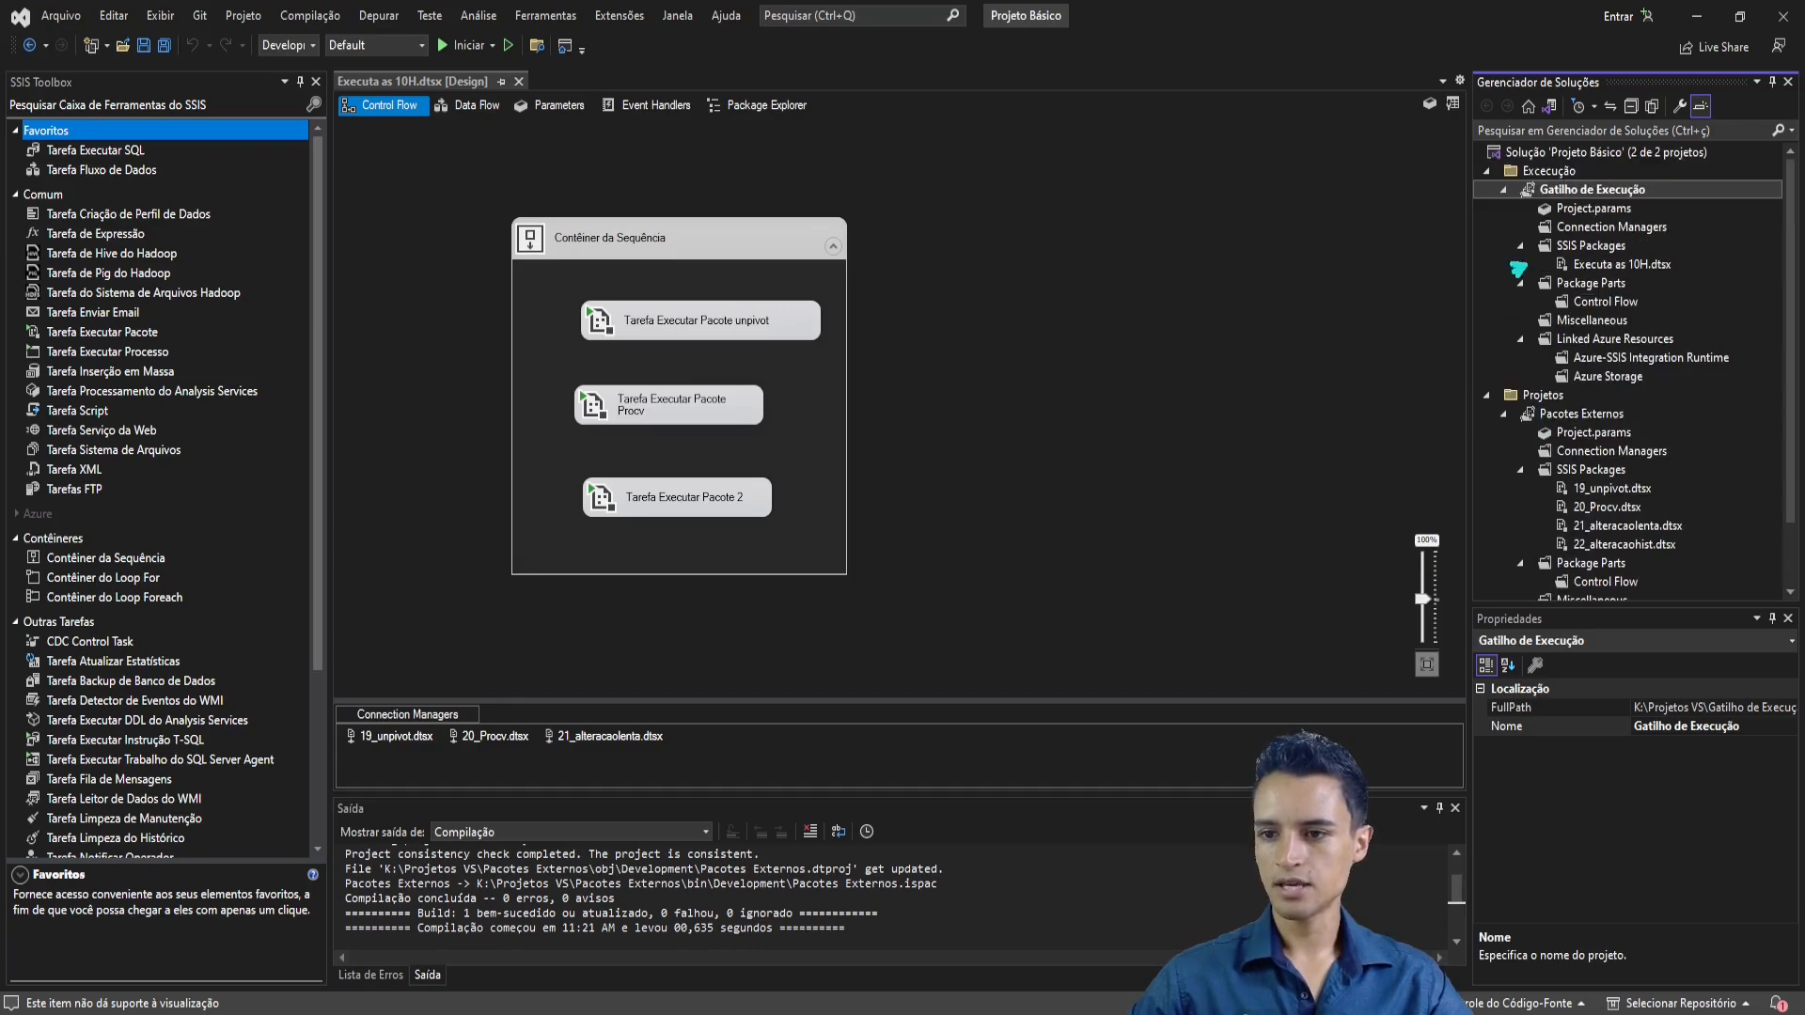
left_click_drag(1519, 269, 1446, 268)
key("Escape")
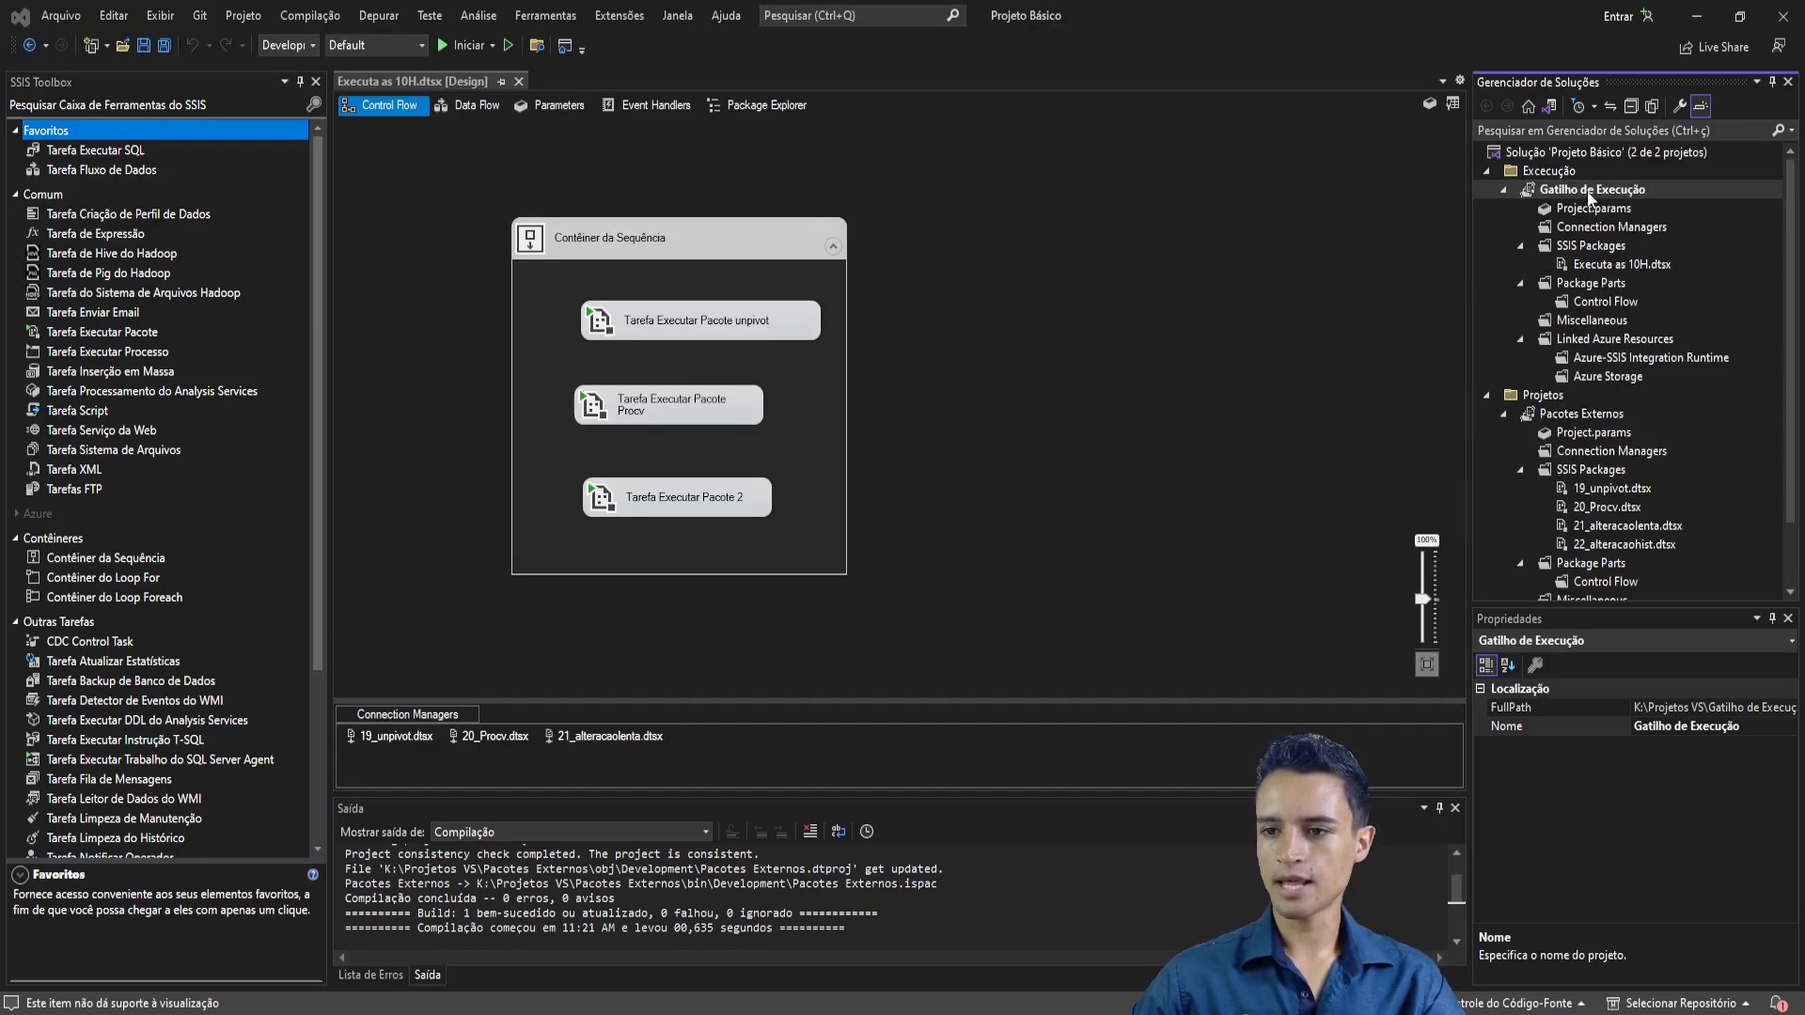
left_click_drag(1519, 198, 1448, 250)
key("Escape")
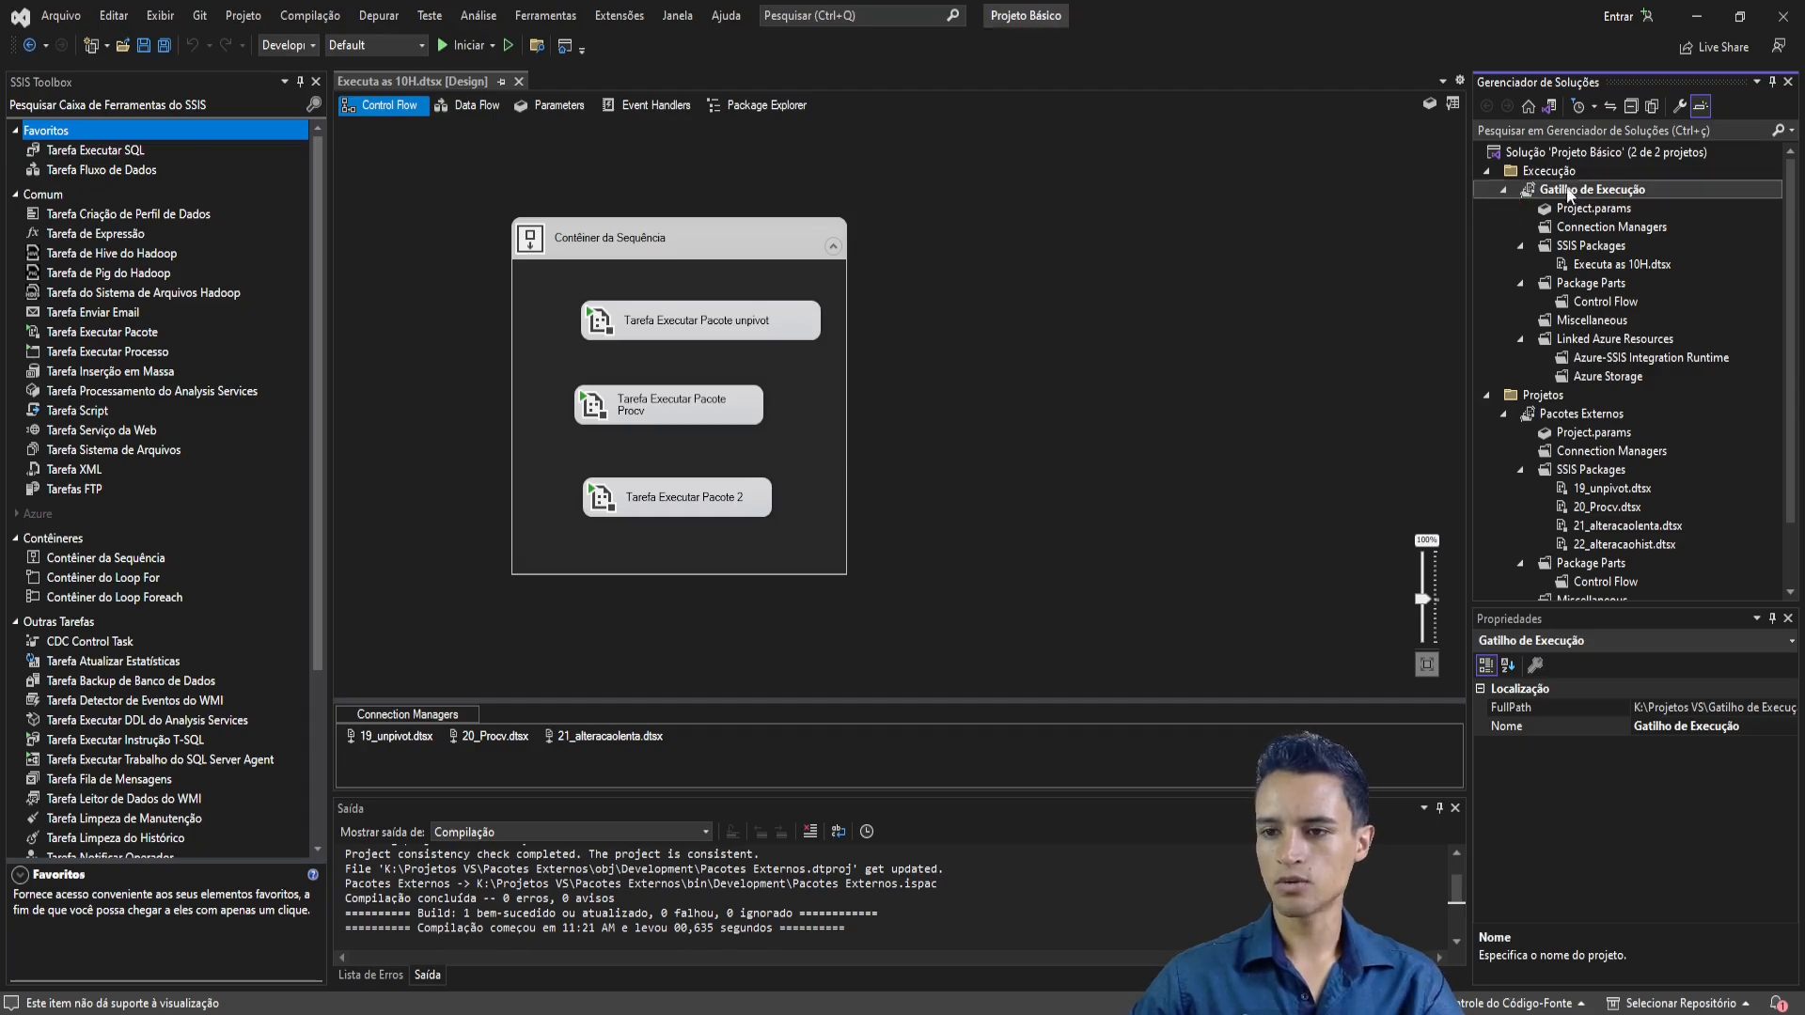
- Start deploying the Gatilho de Execução project with SSIS no SQL Server as the deployment target
right_click(1569, 191)
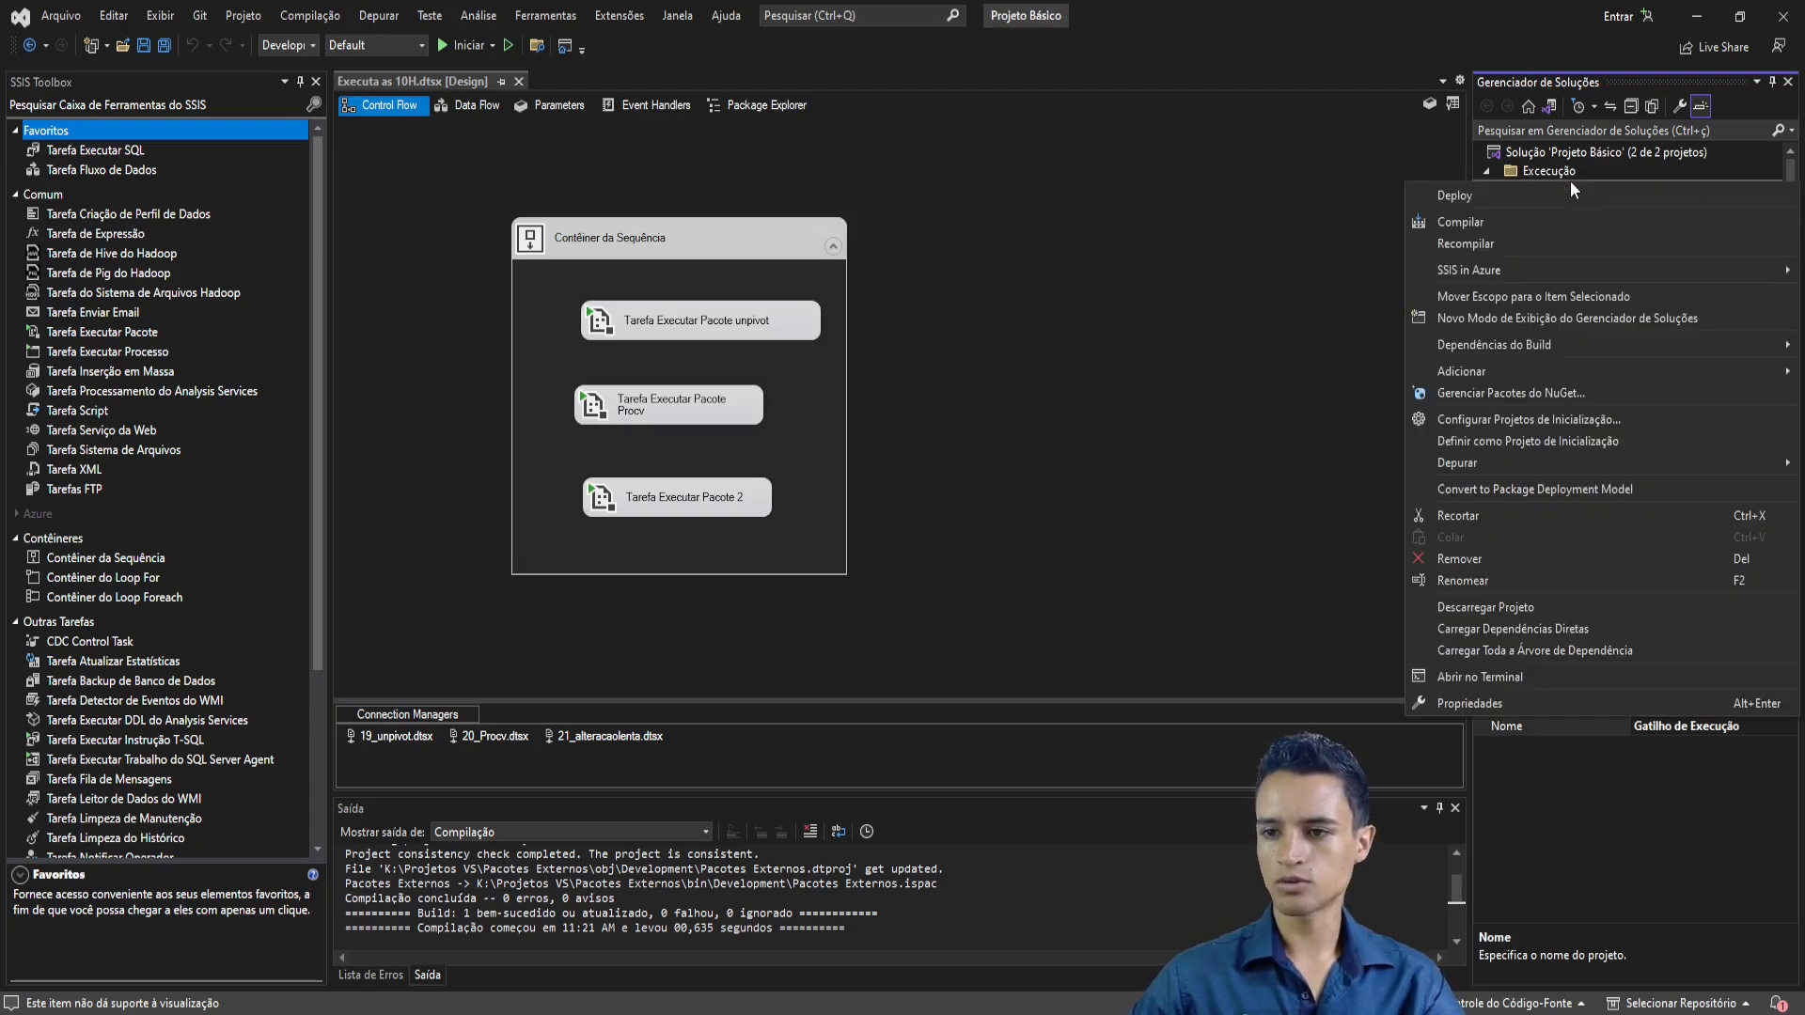
left_click(1478, 198)
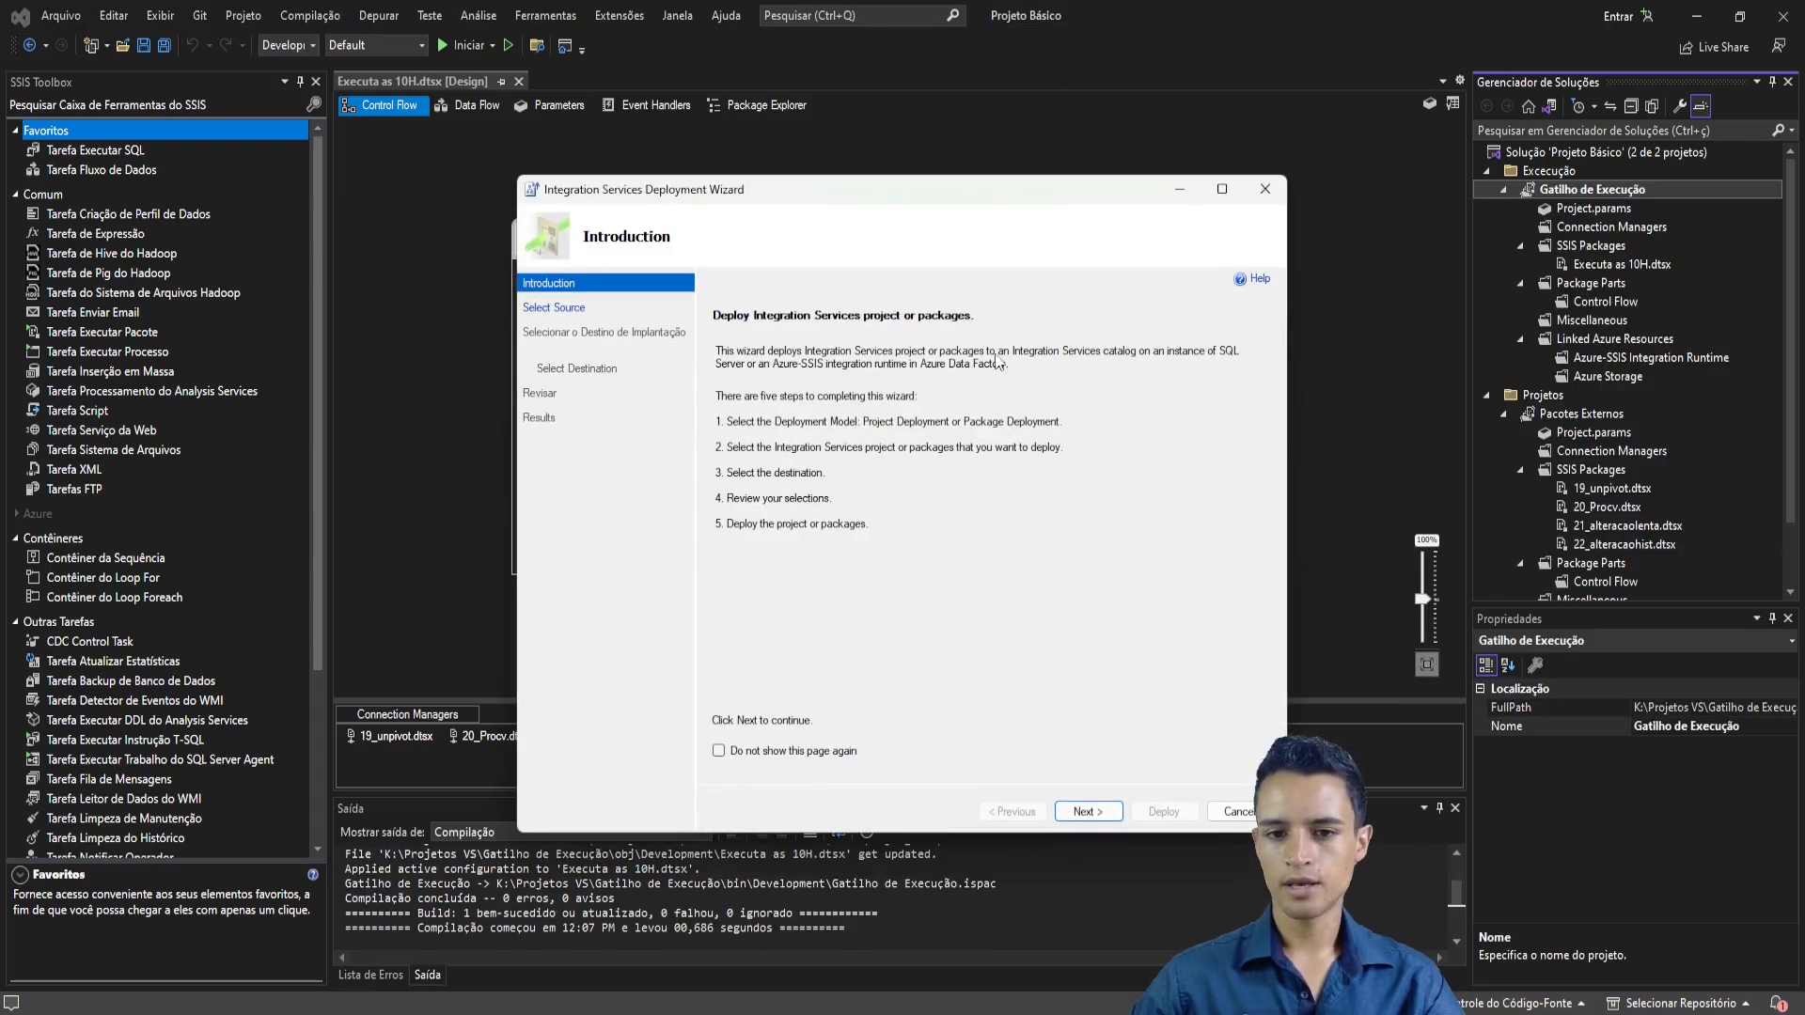
left_click(1088, 811)
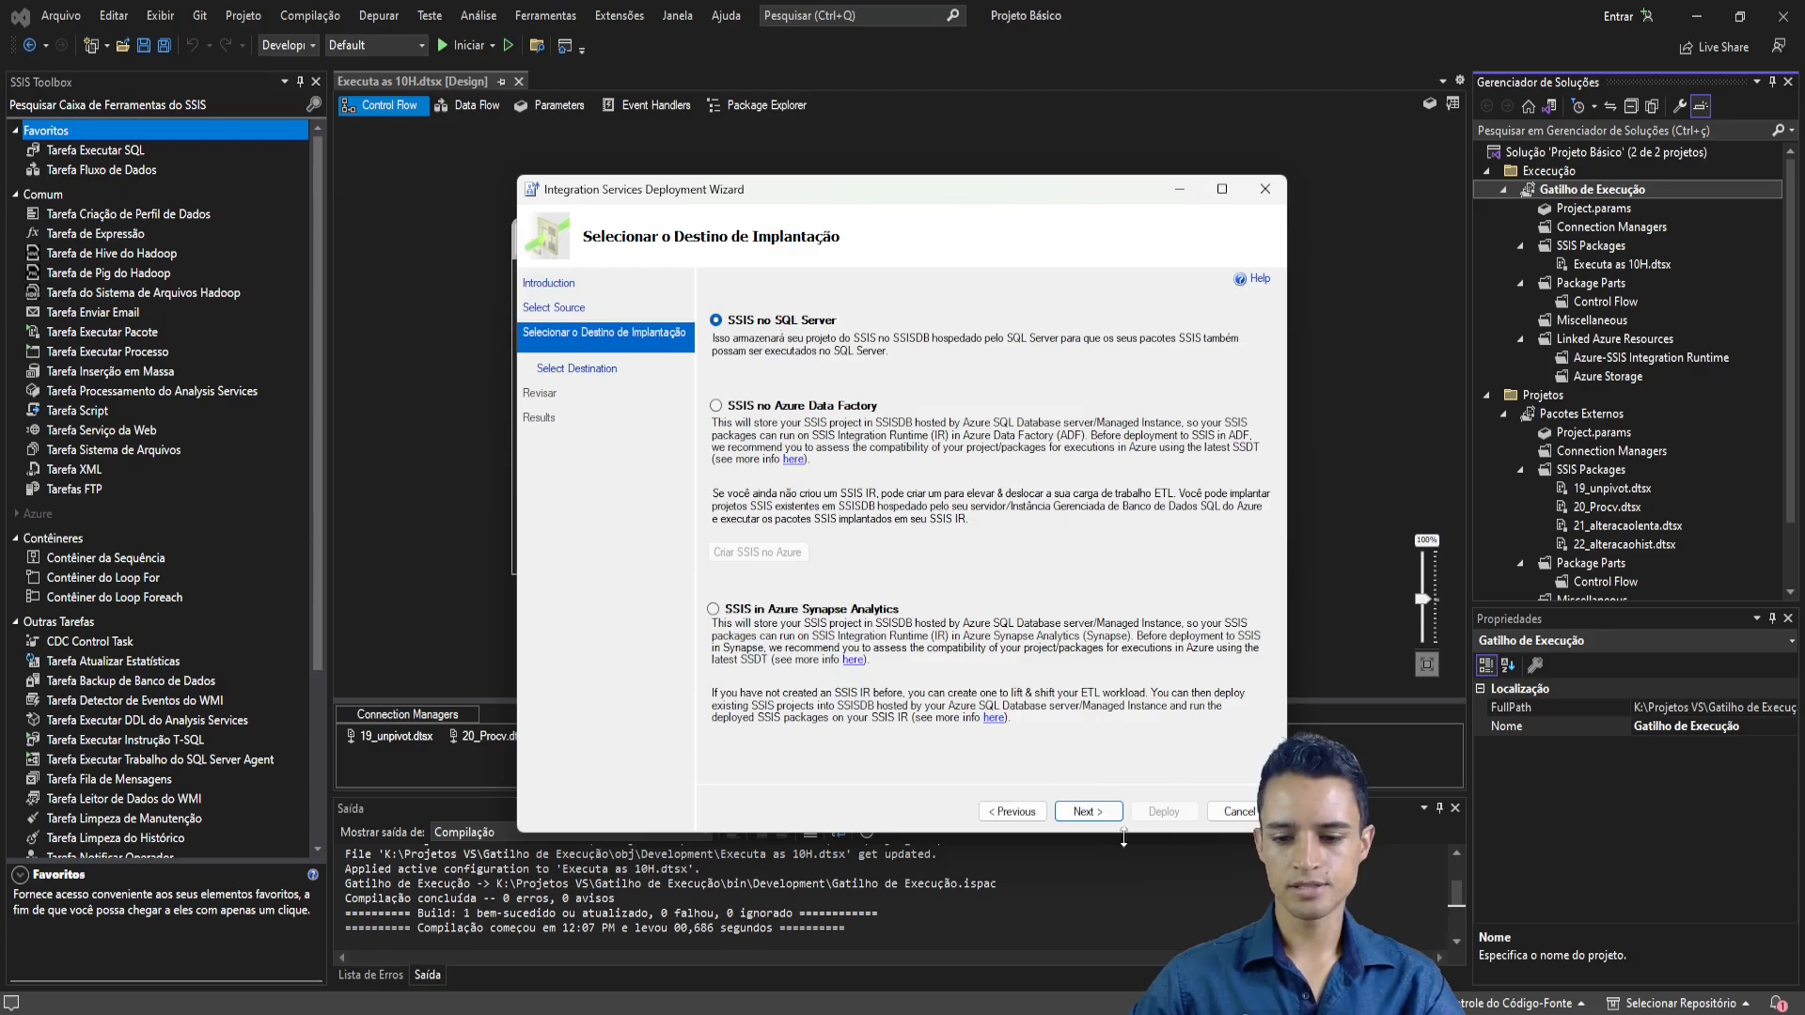
left_click(1088, 811)
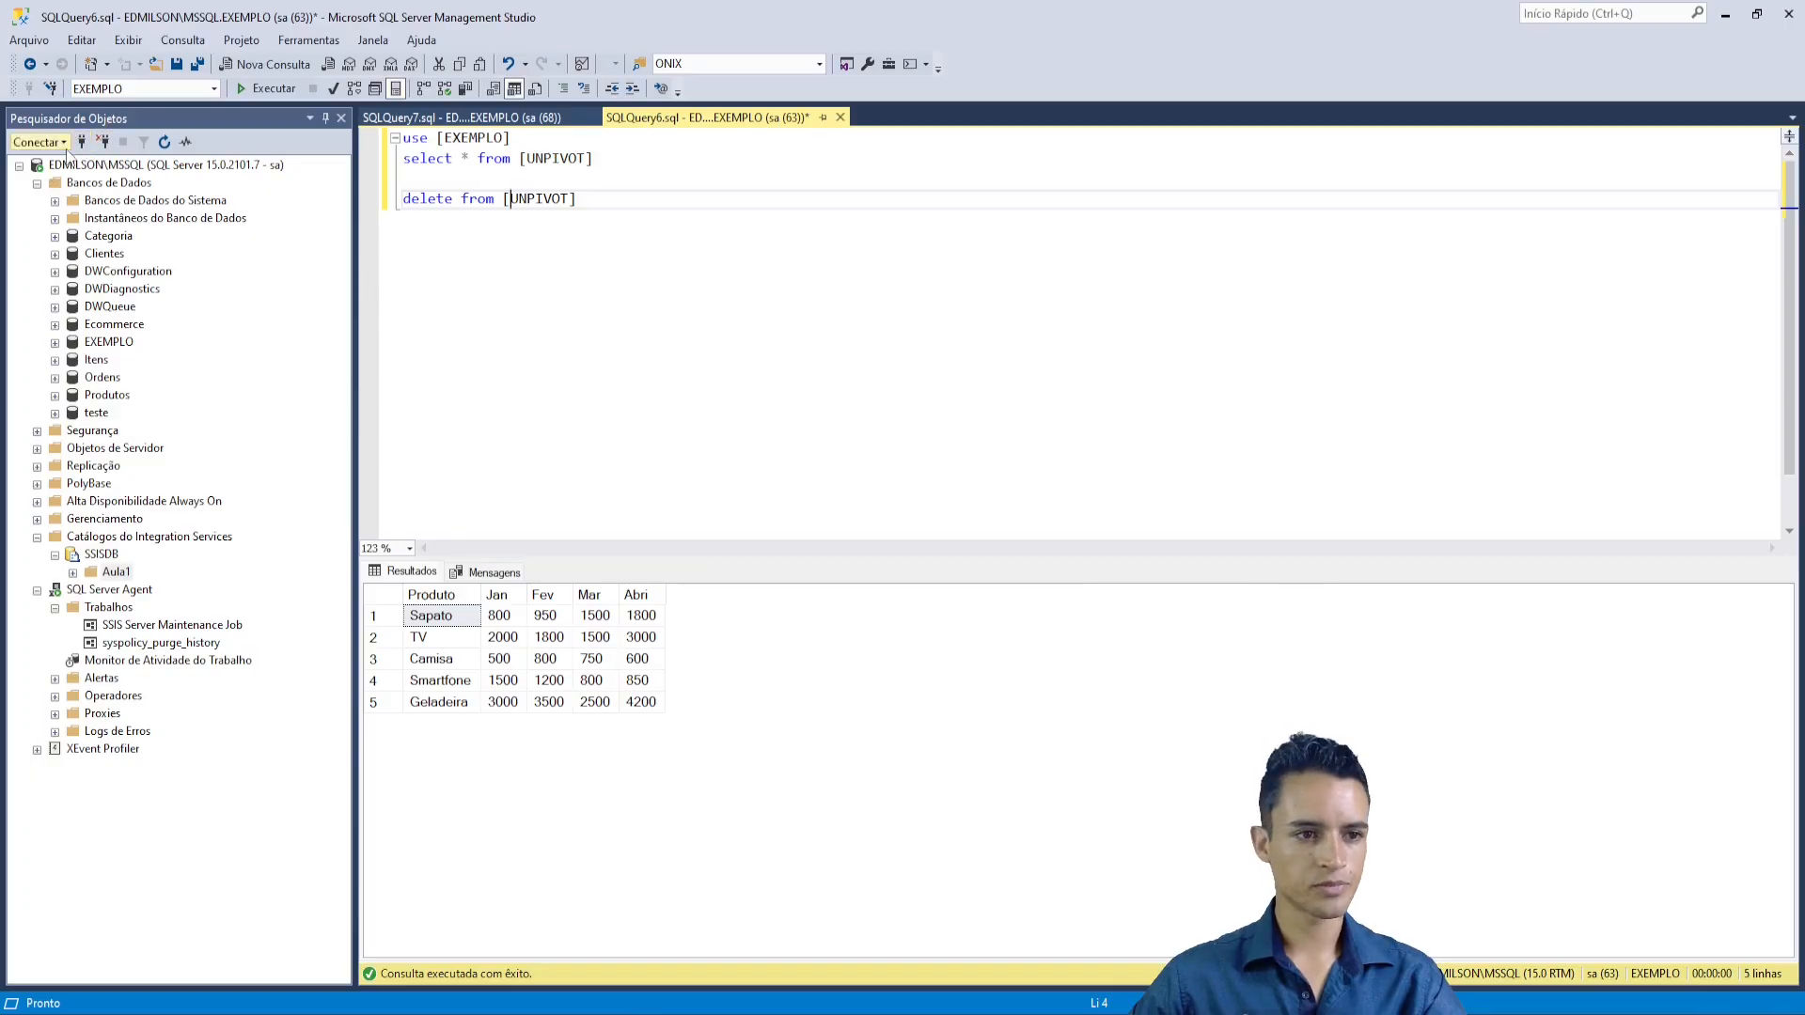
- Copy the server name from Management Studio's connection dialog into the deployment wizard as destination and connect with Windows Authentication
left_click(80, 143)
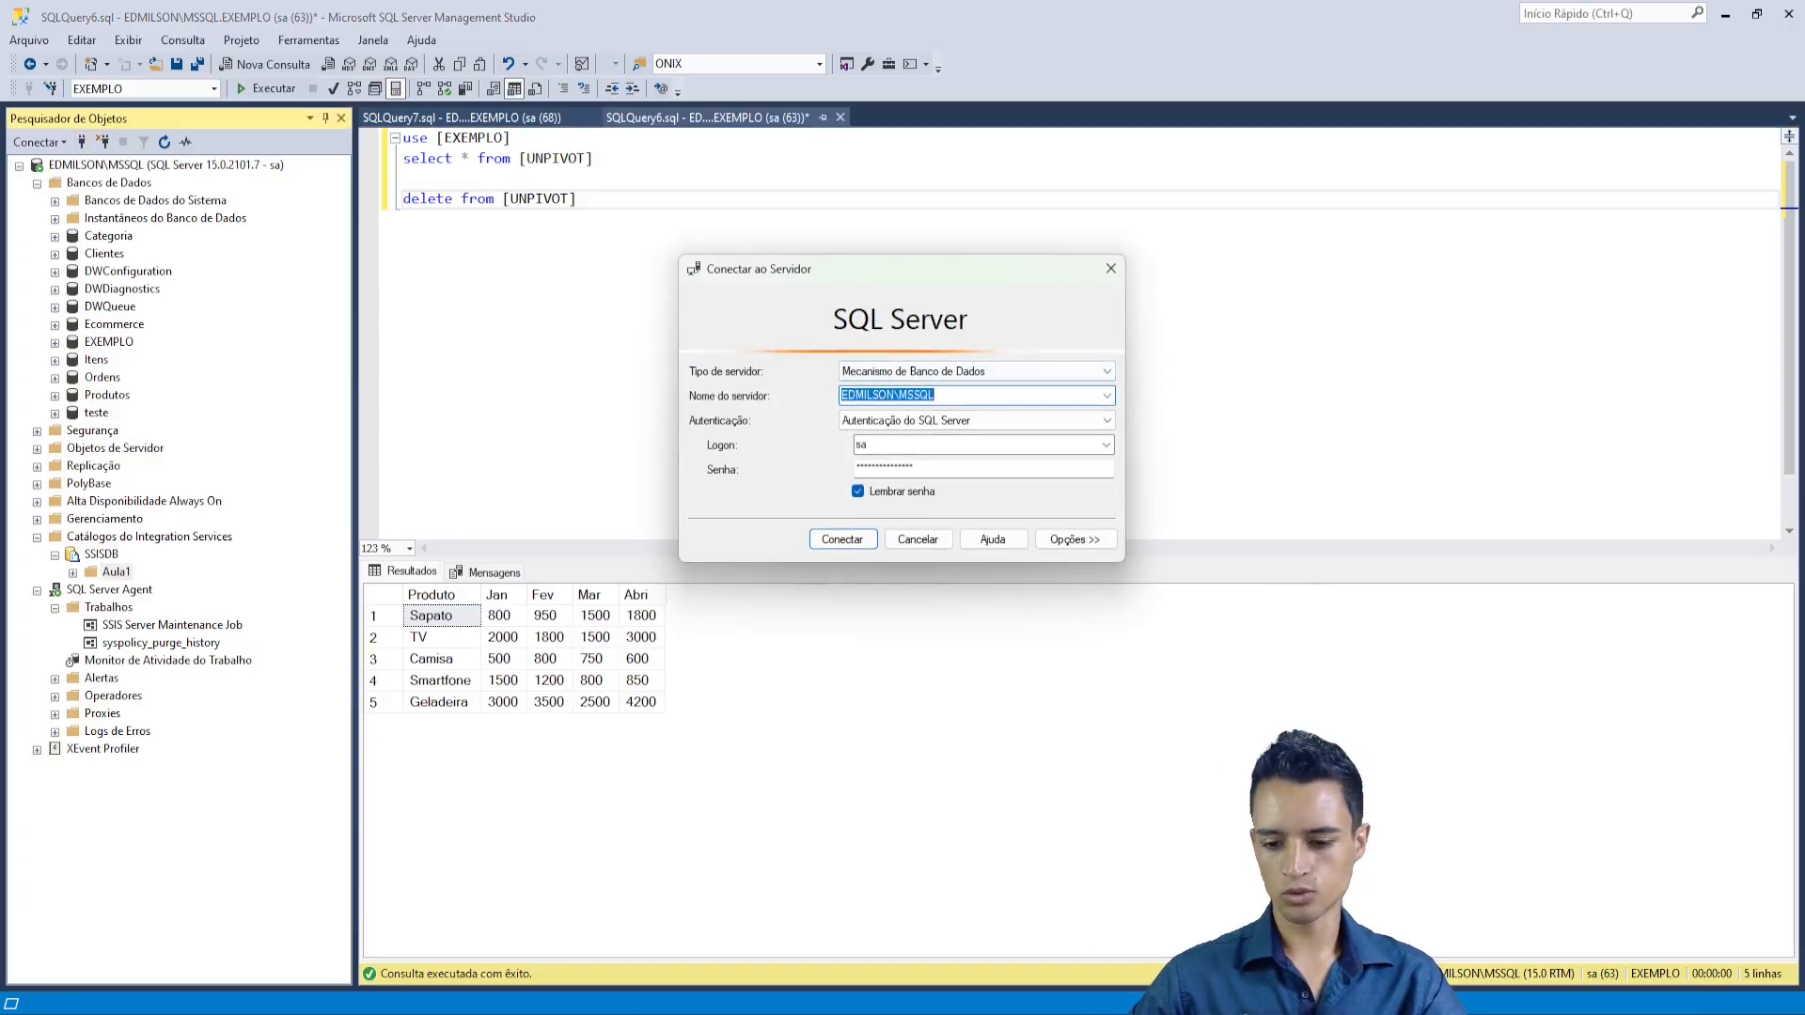
left_click(1152, 1013)
left_click(1163, 906)
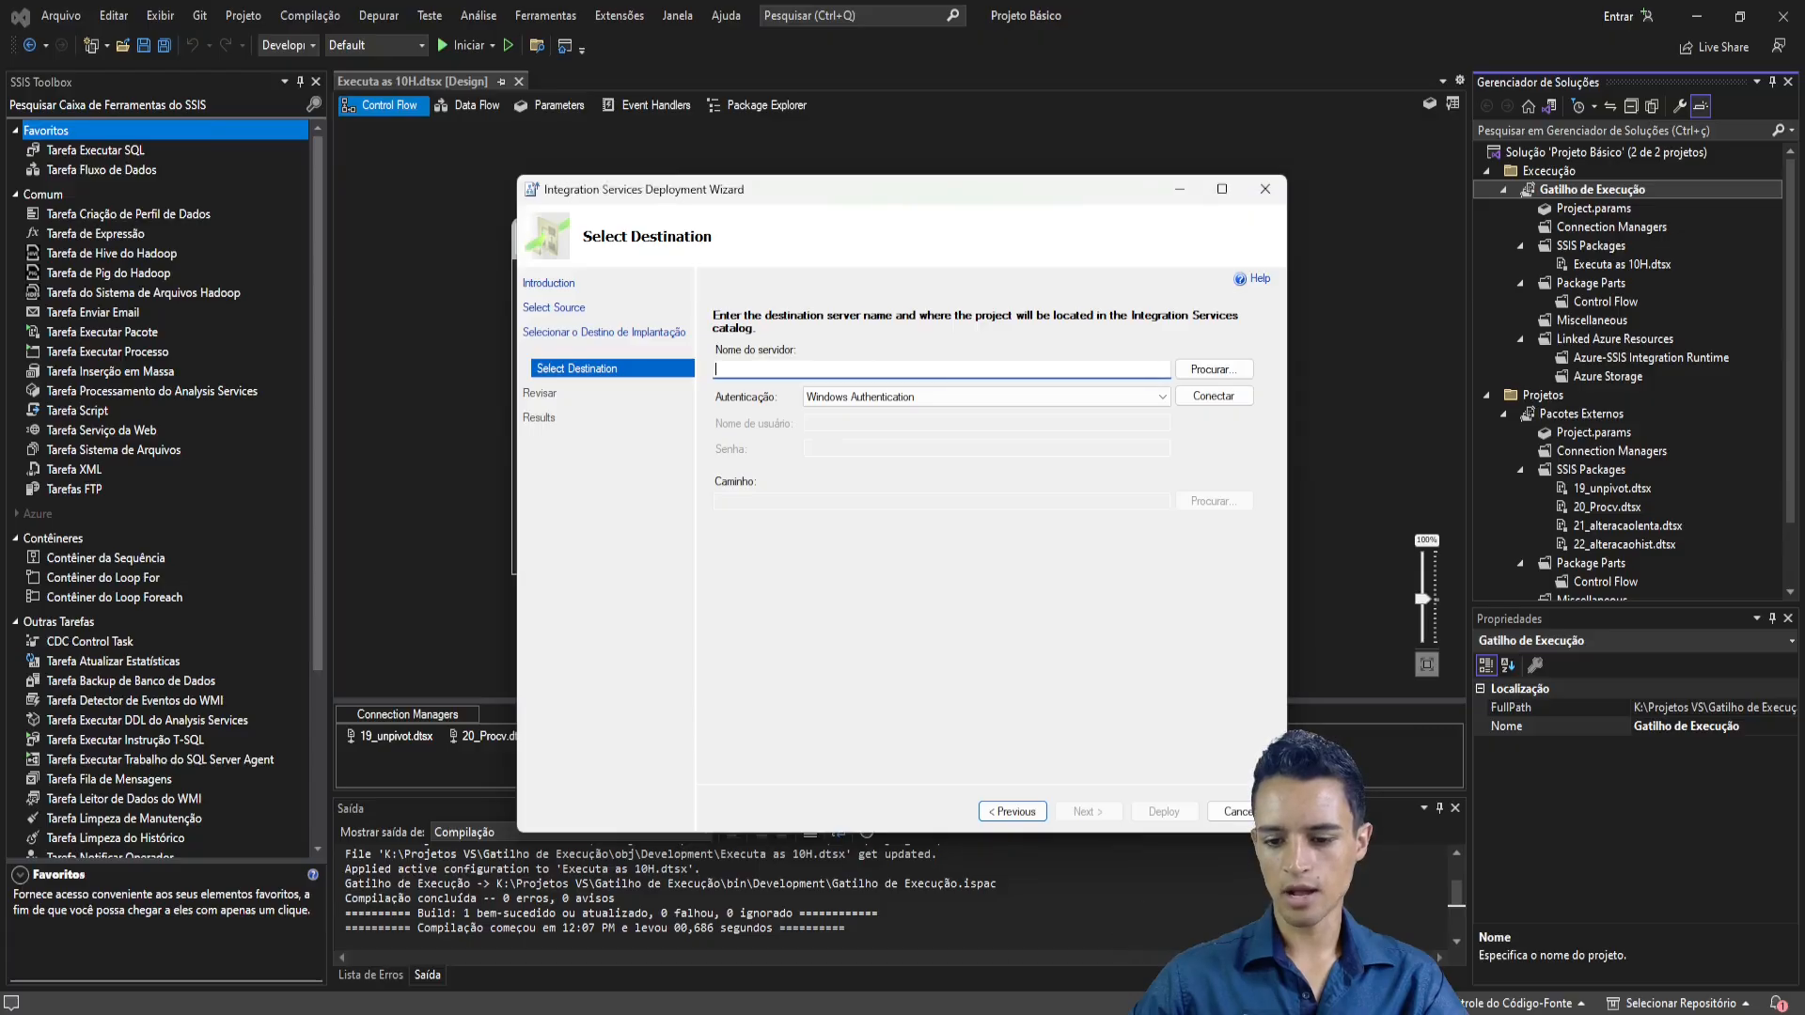
type("EDMILSON\\MSSQL")
key("Tab")
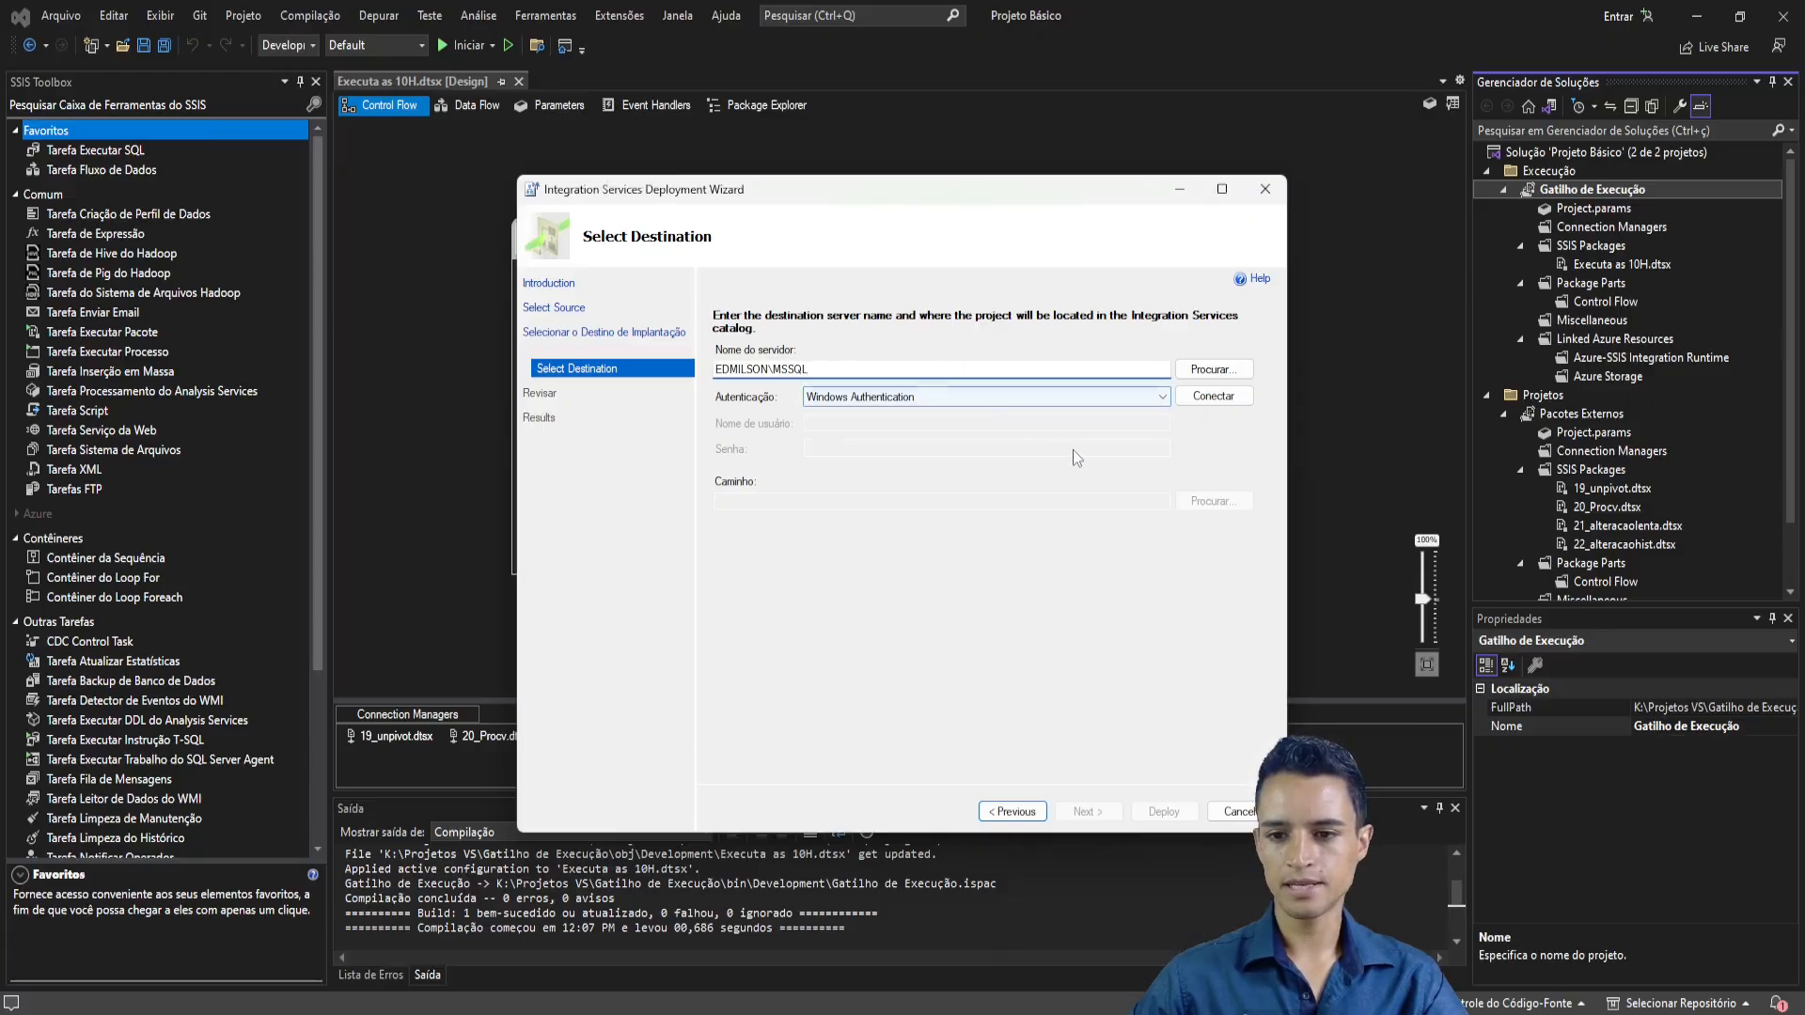
left_click(1212, 395)
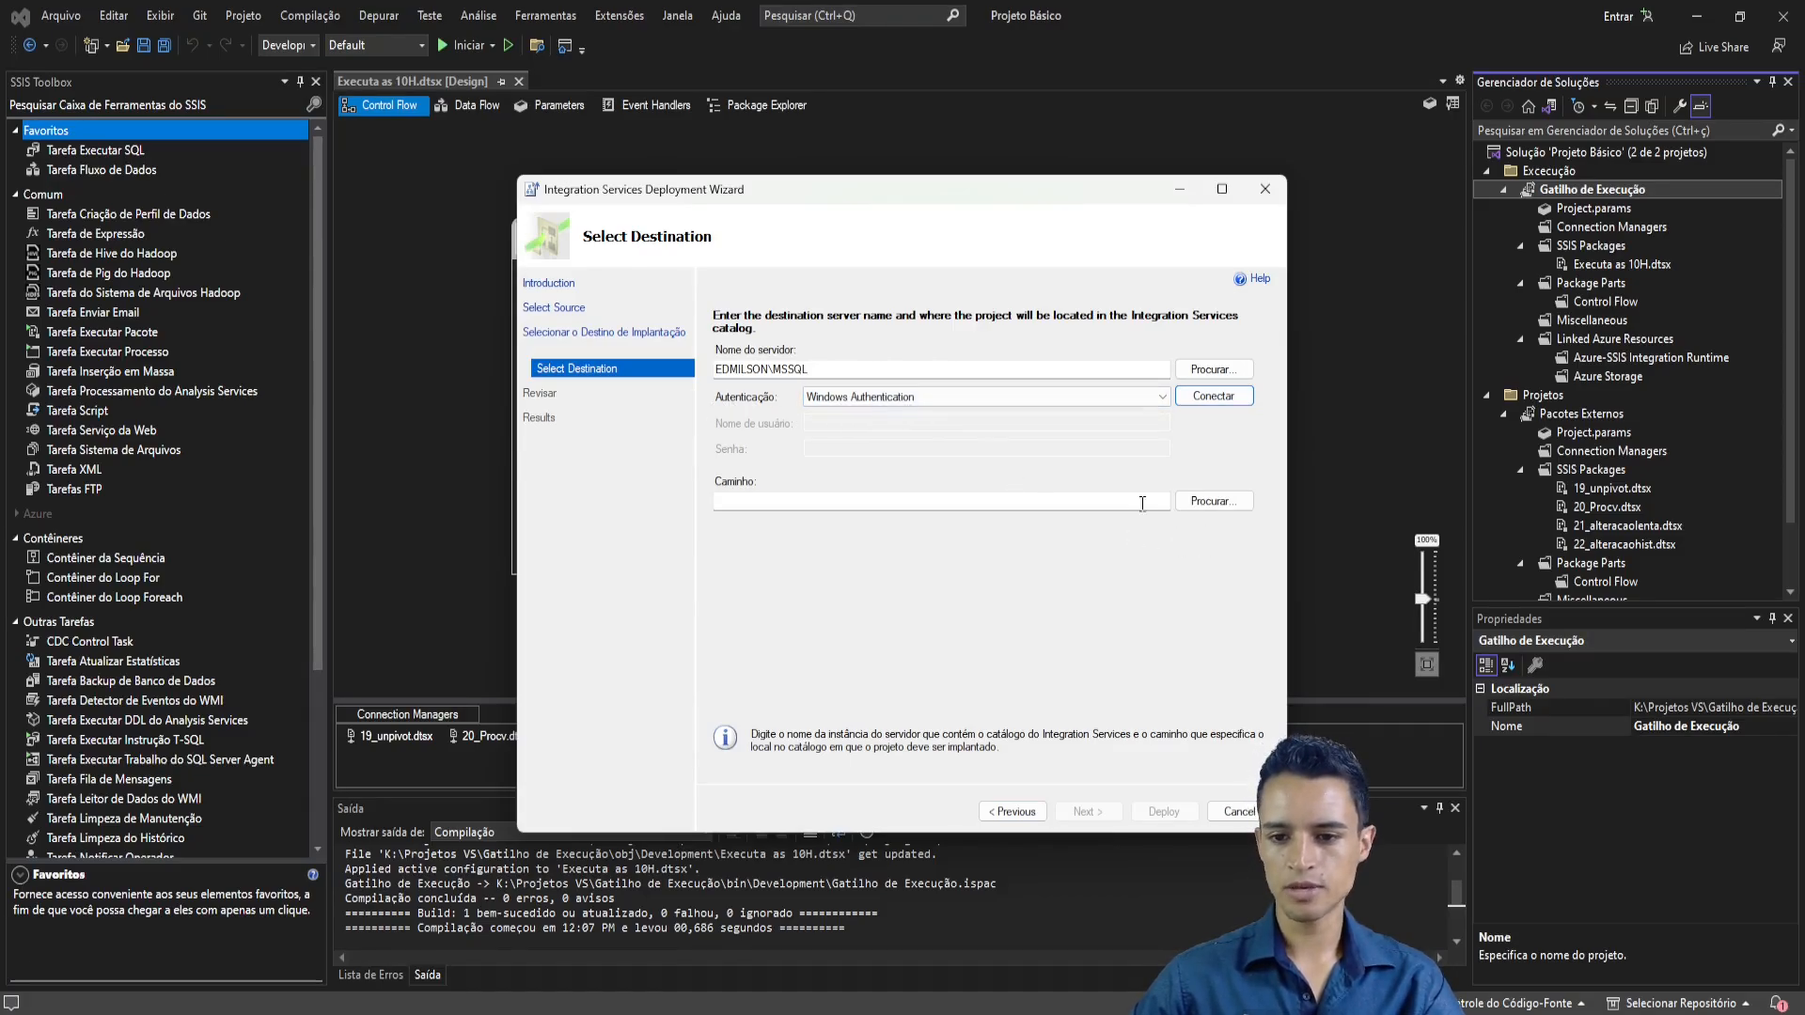
- Create a folder named Exc 10H under the SSISDB catalog and choose it as the project's deployment path
left_click(1142, 503)
left_click(1186, 506)
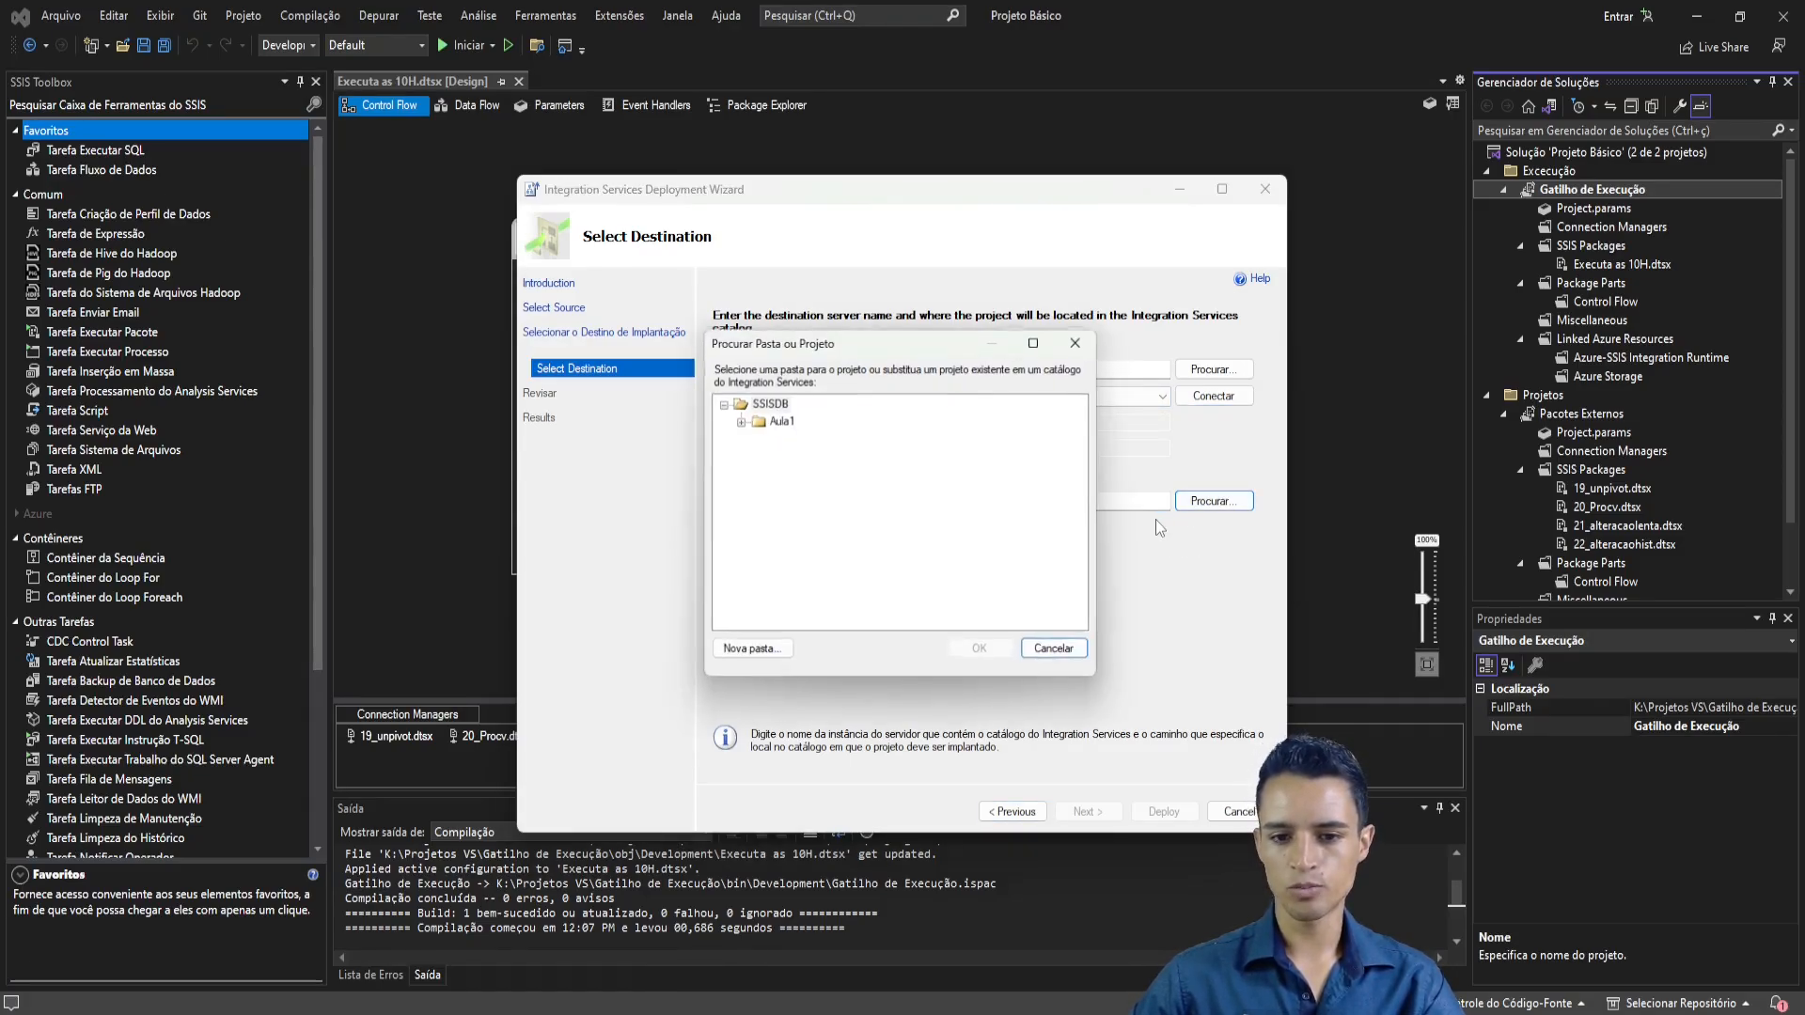
left_click(769, 406)
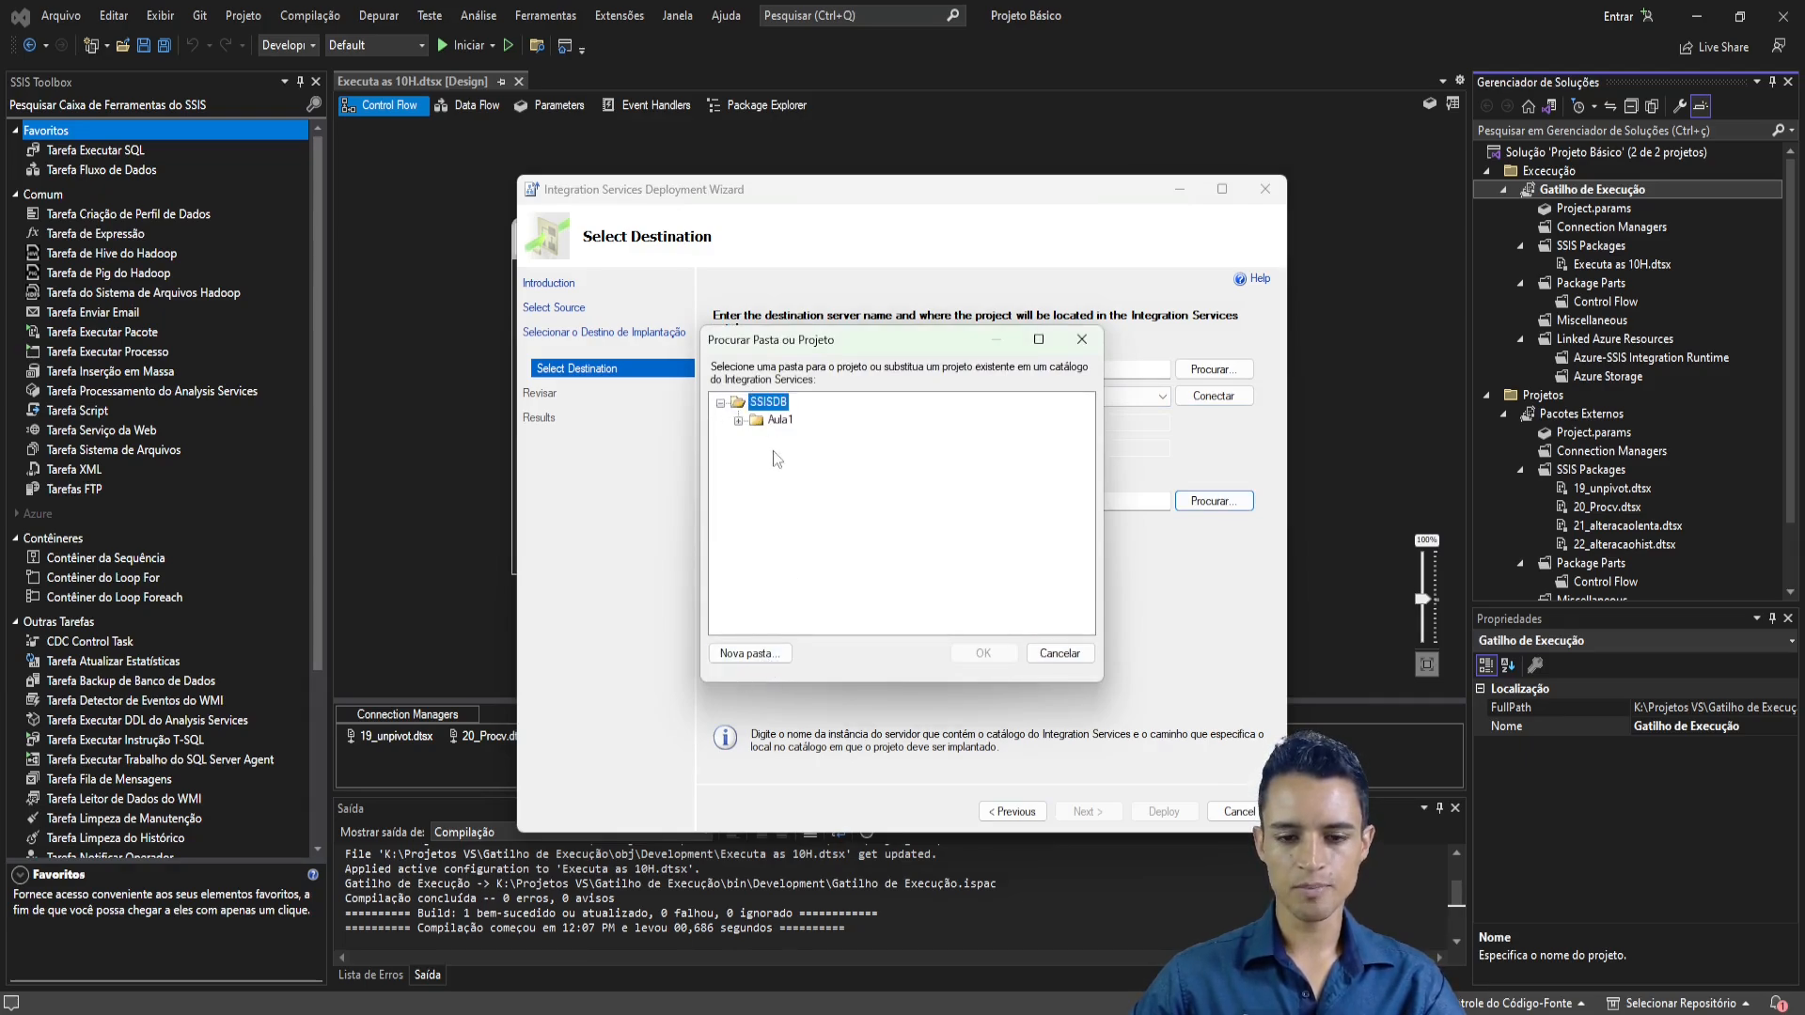
left_click(739, 421)
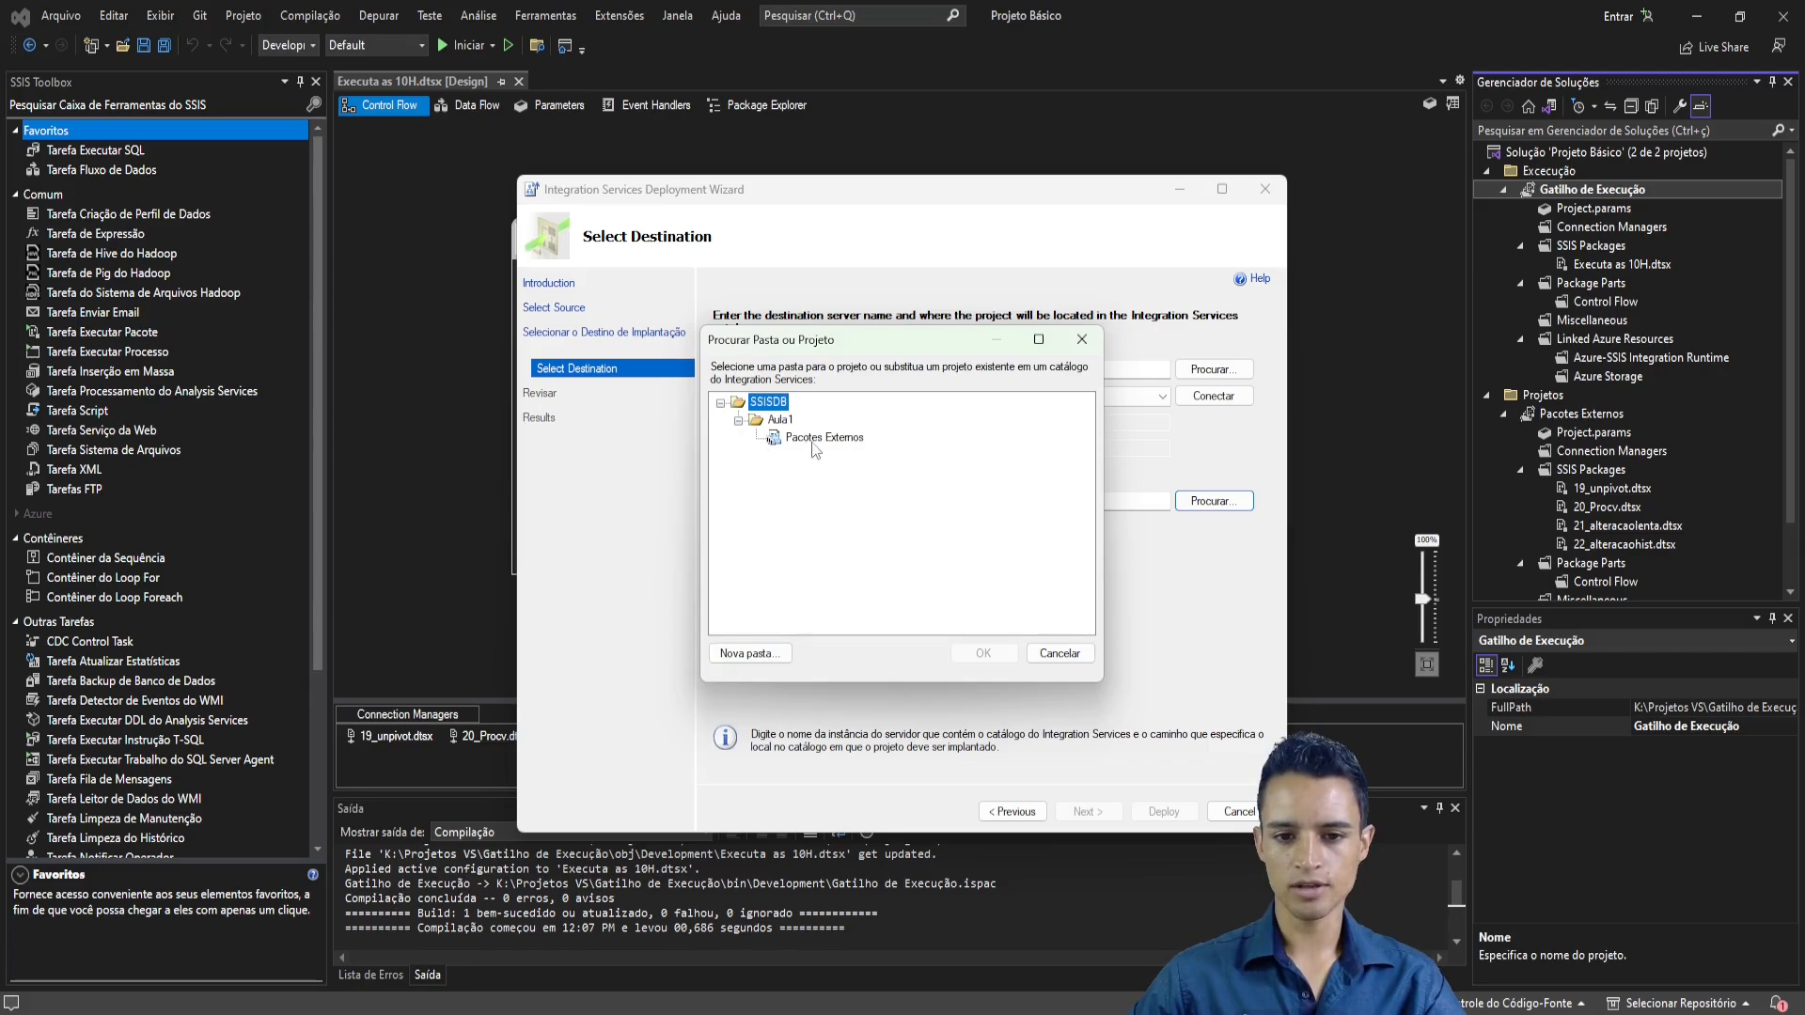
left_click(739, 421)
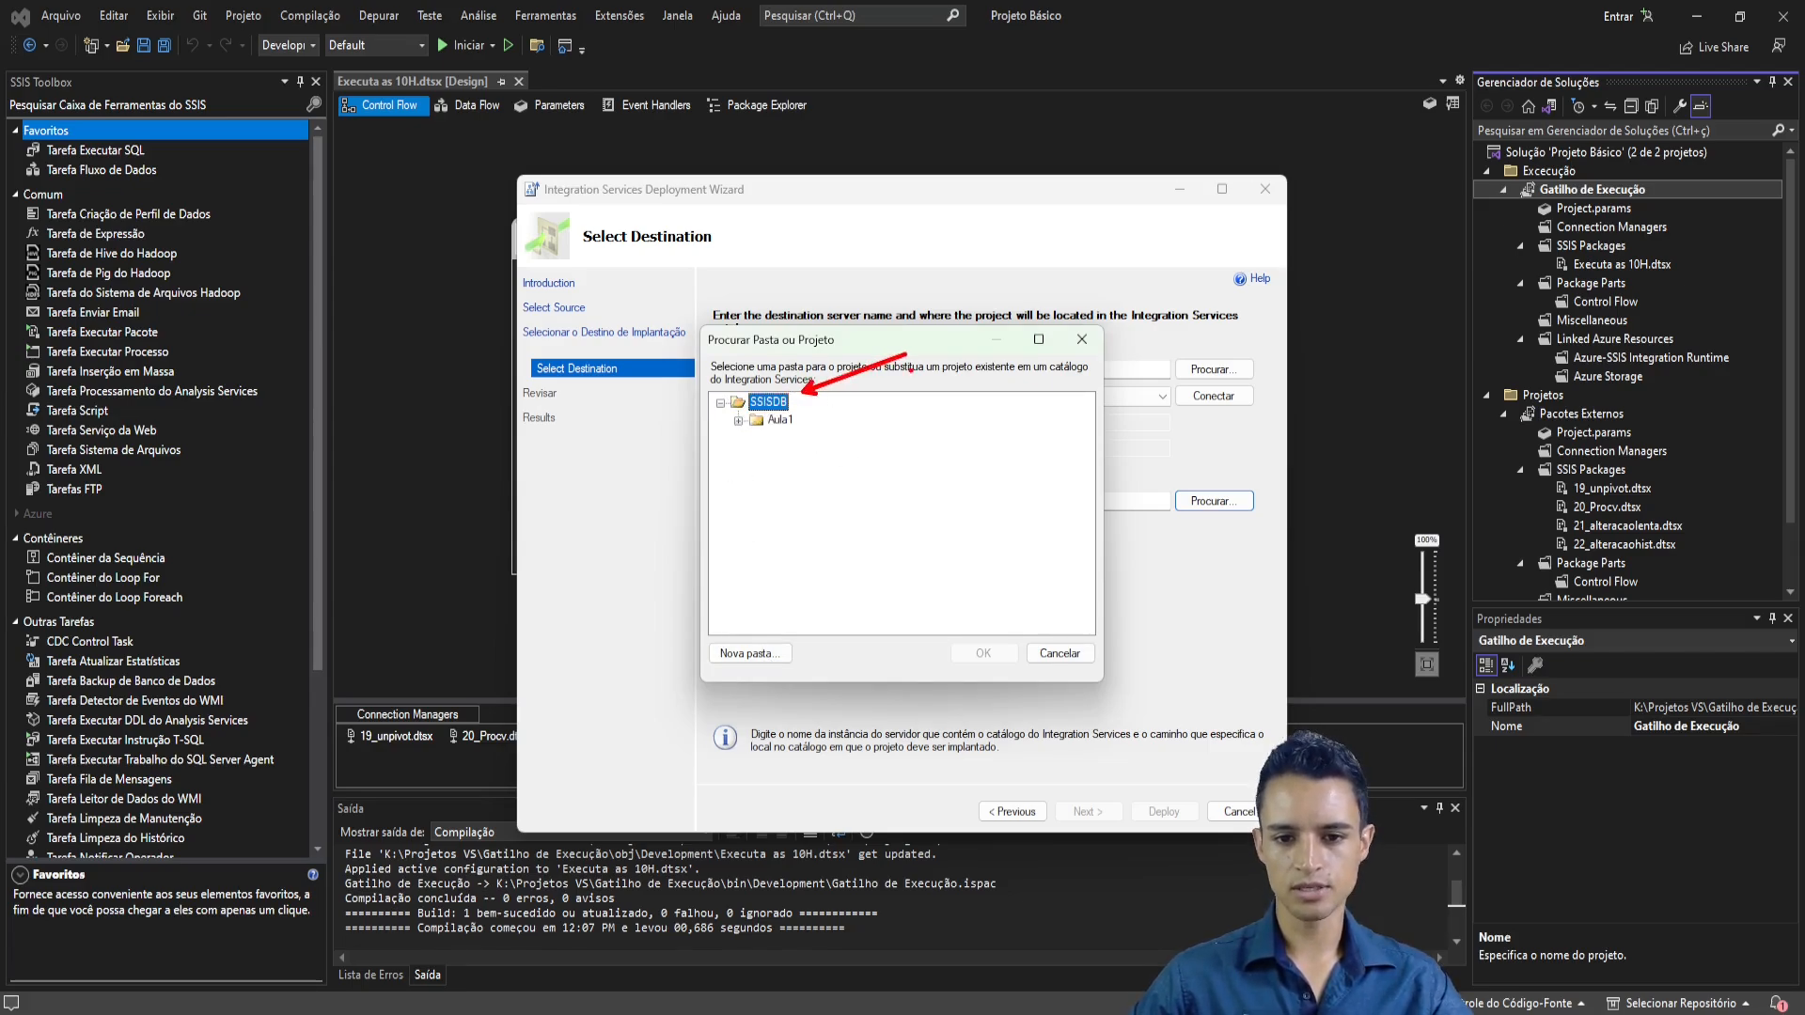
left_click(783, 655)
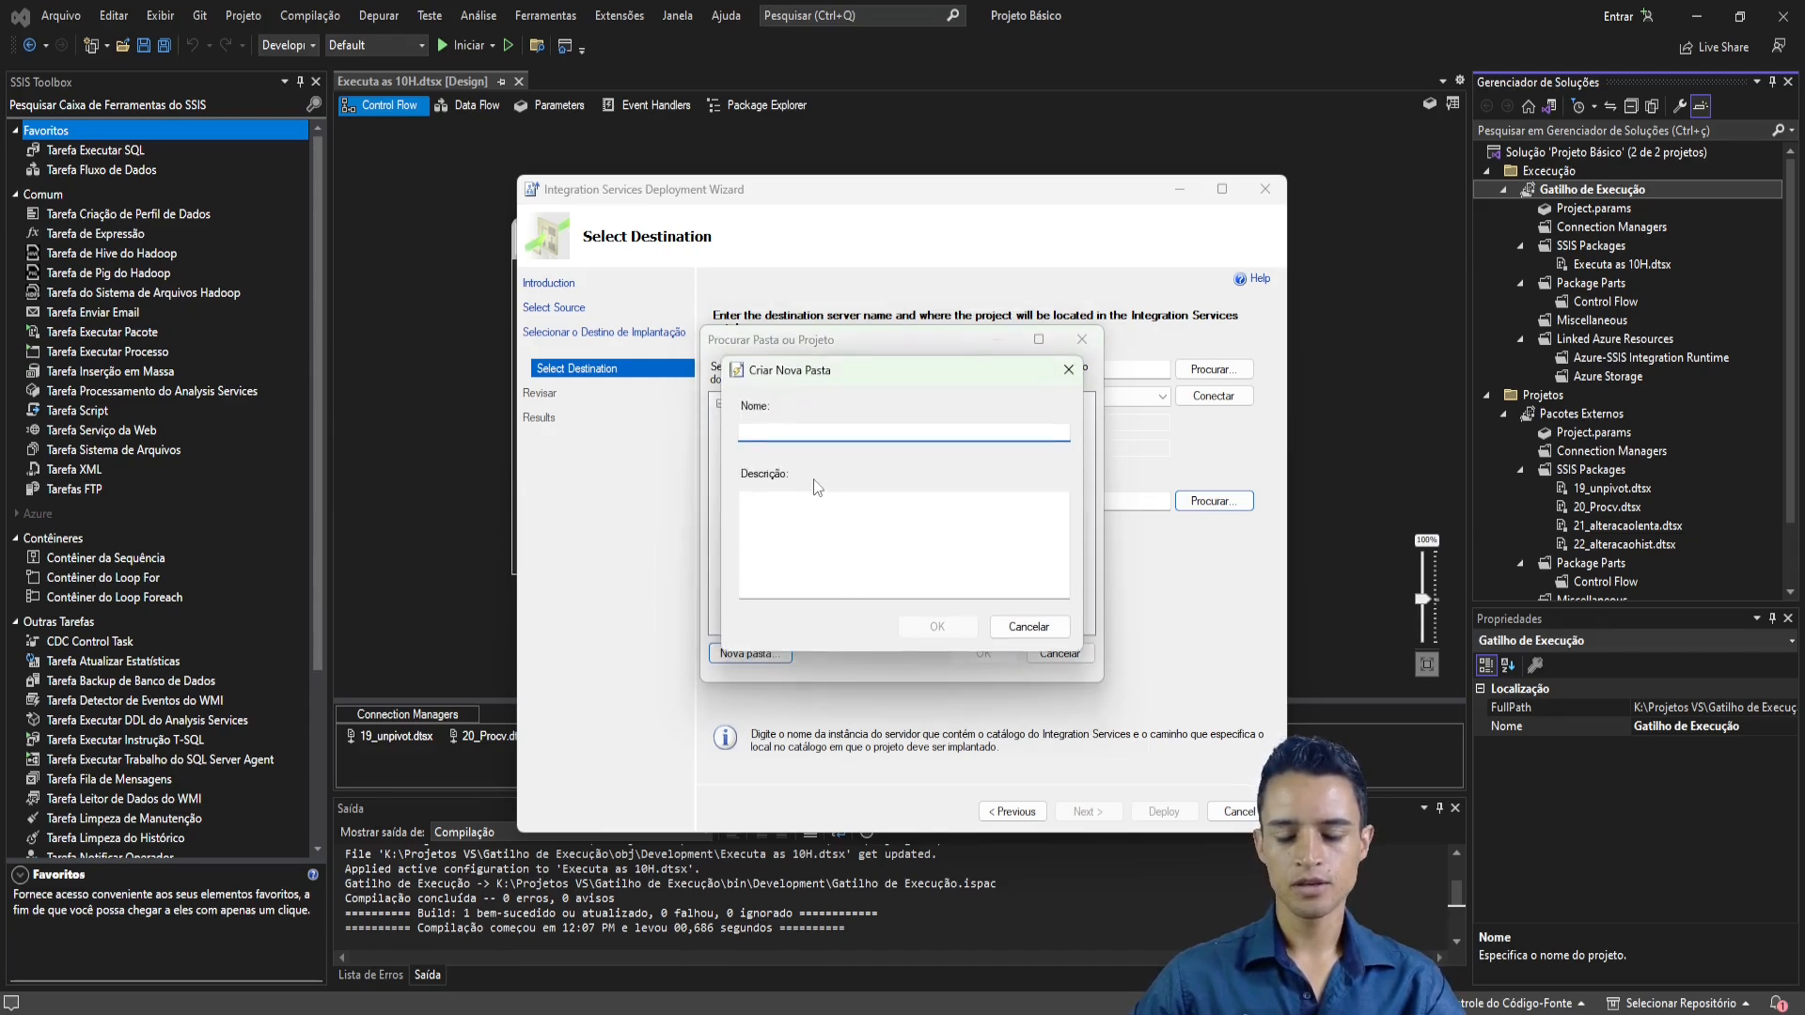
type("Exce 10")
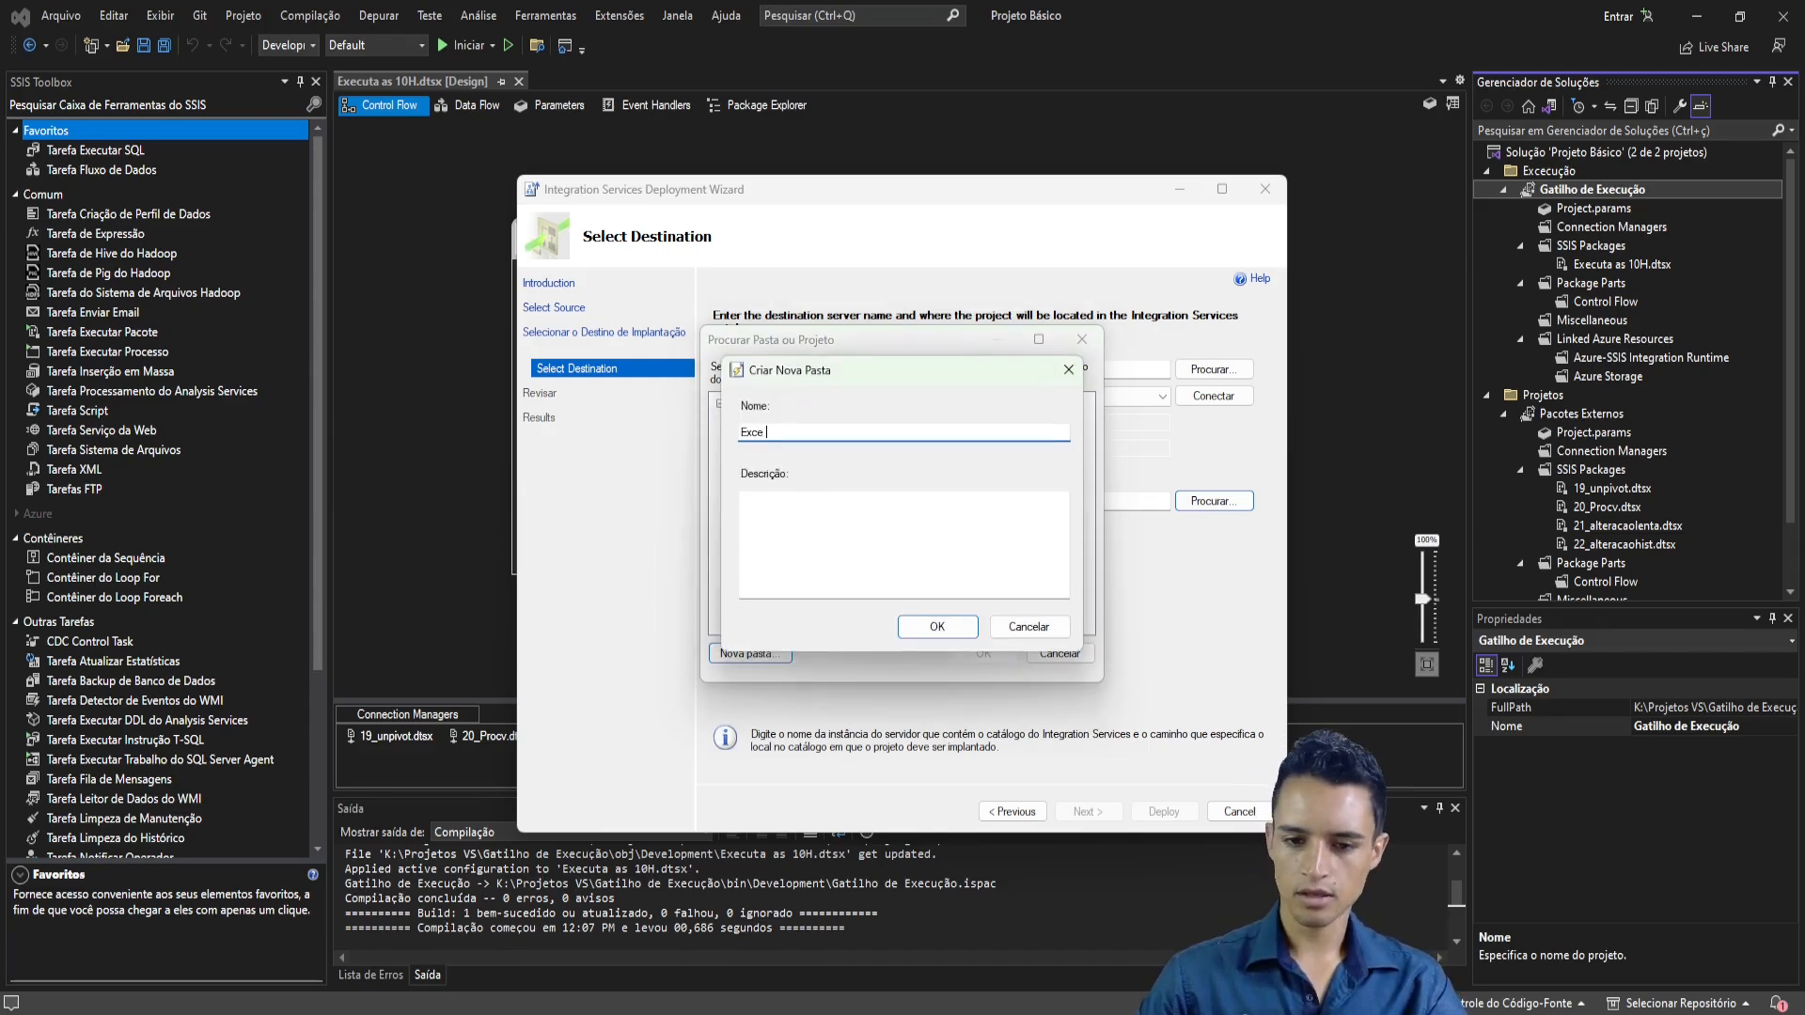
key("BackSpace")
key("BackSpace")
key("BackSpace")
key("BackSpace")
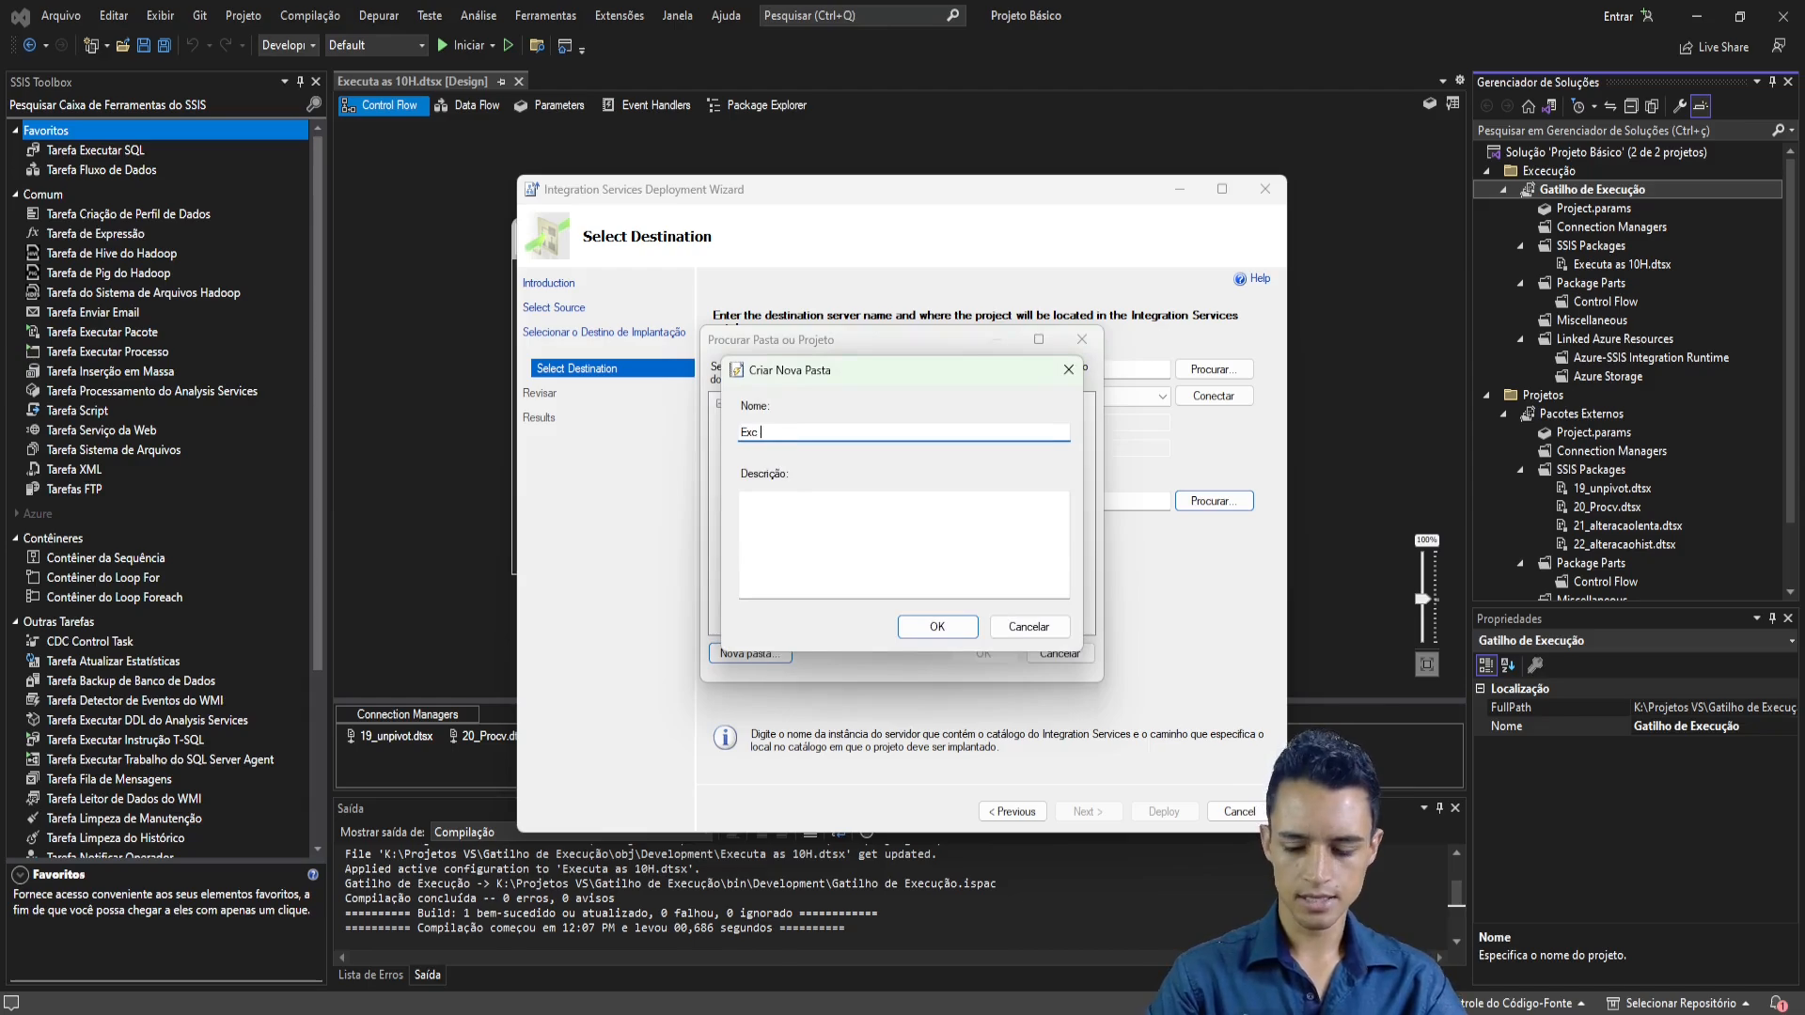
type("10H")
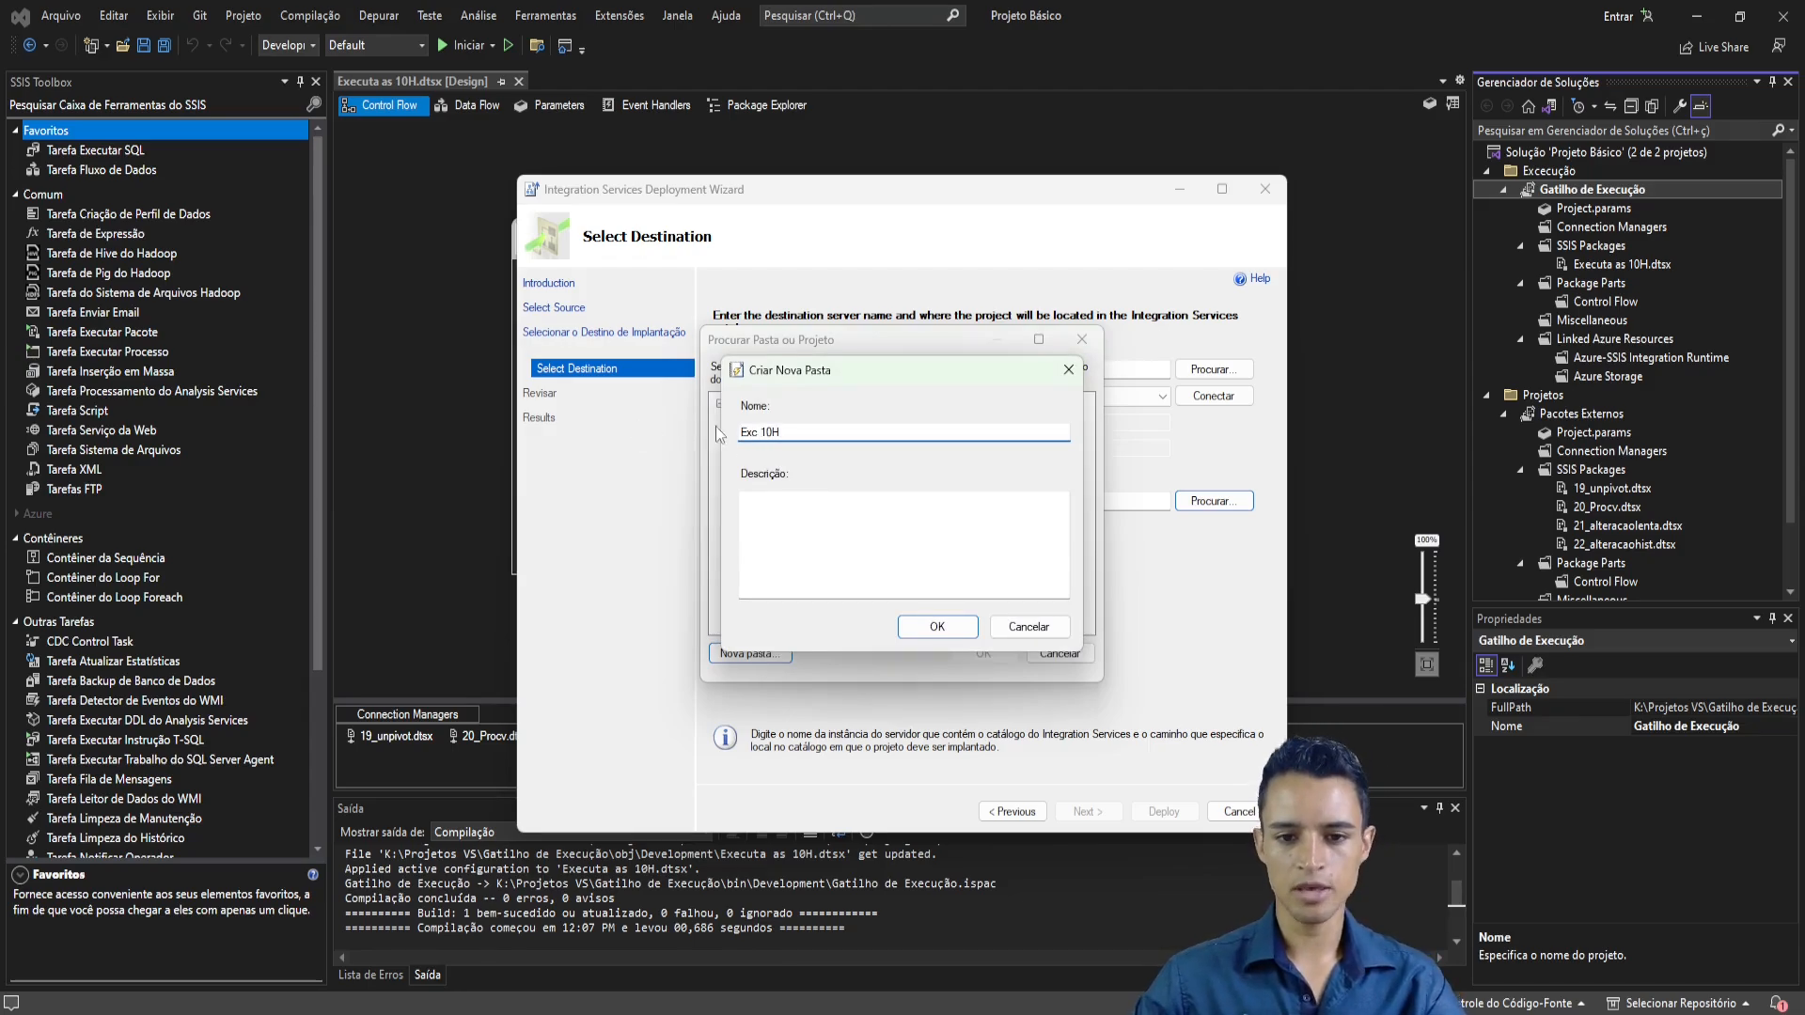
left_click(937, 632)
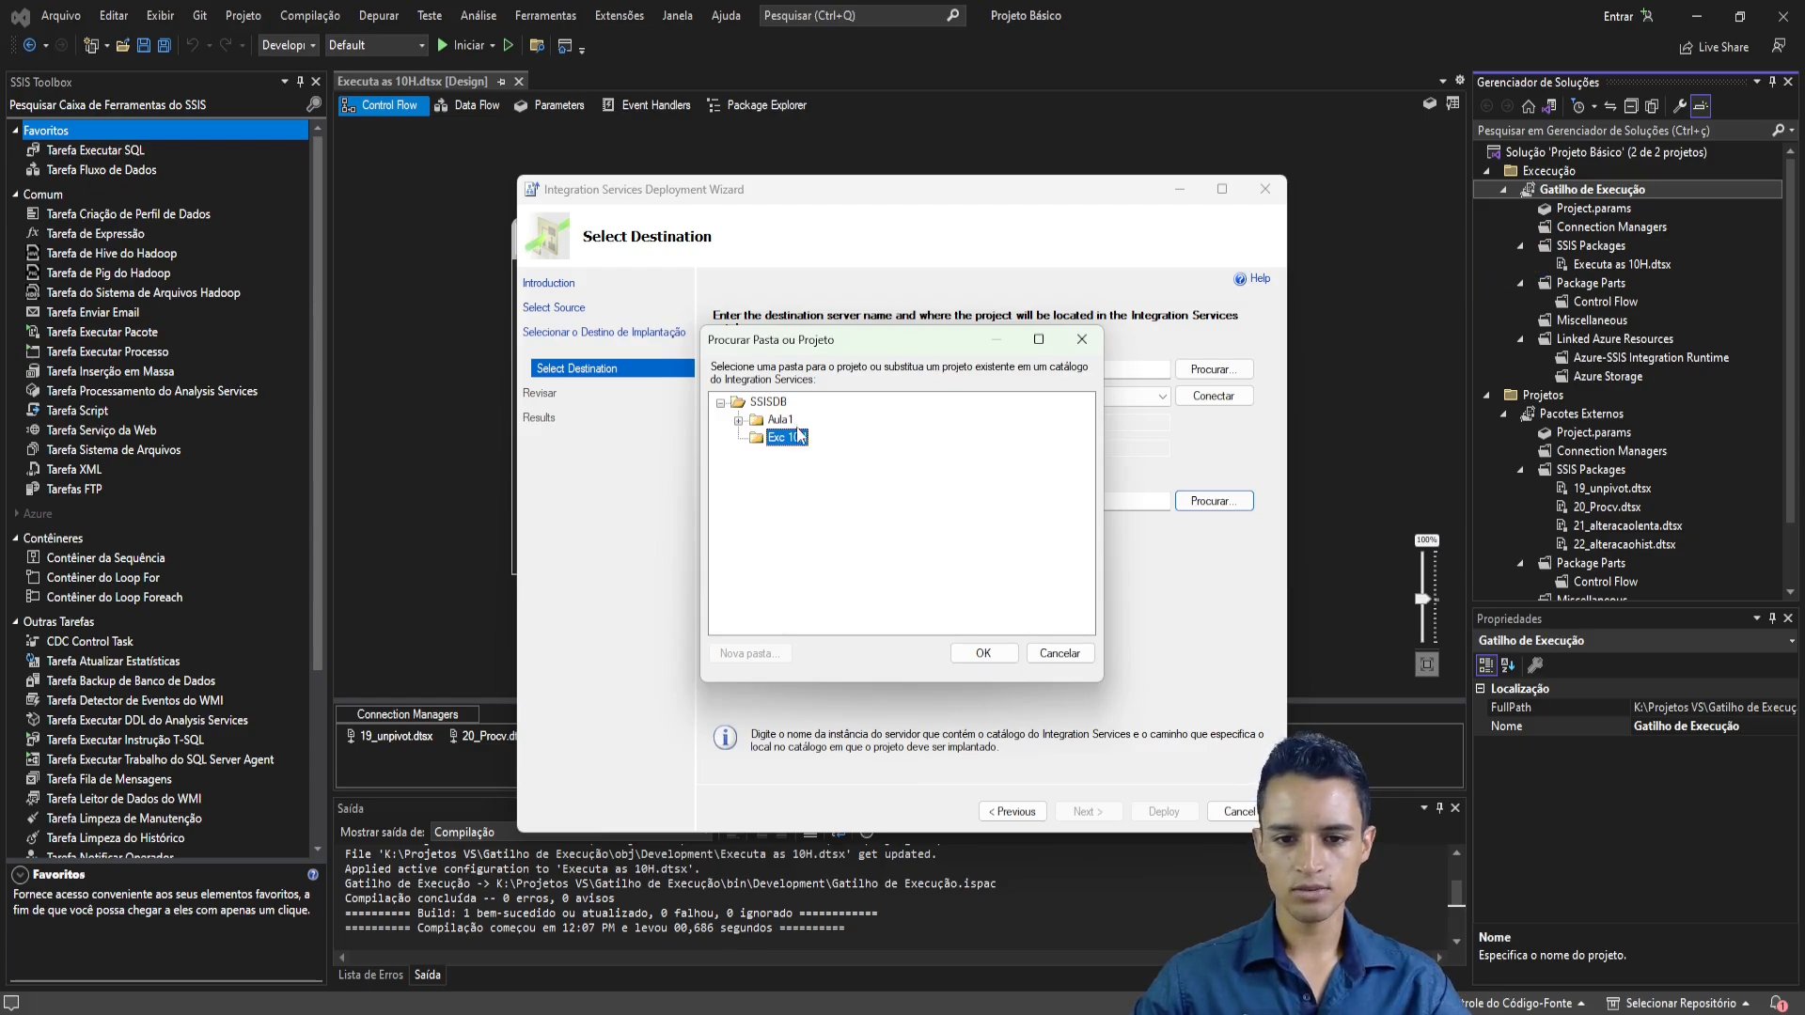
left_click(982, 652)
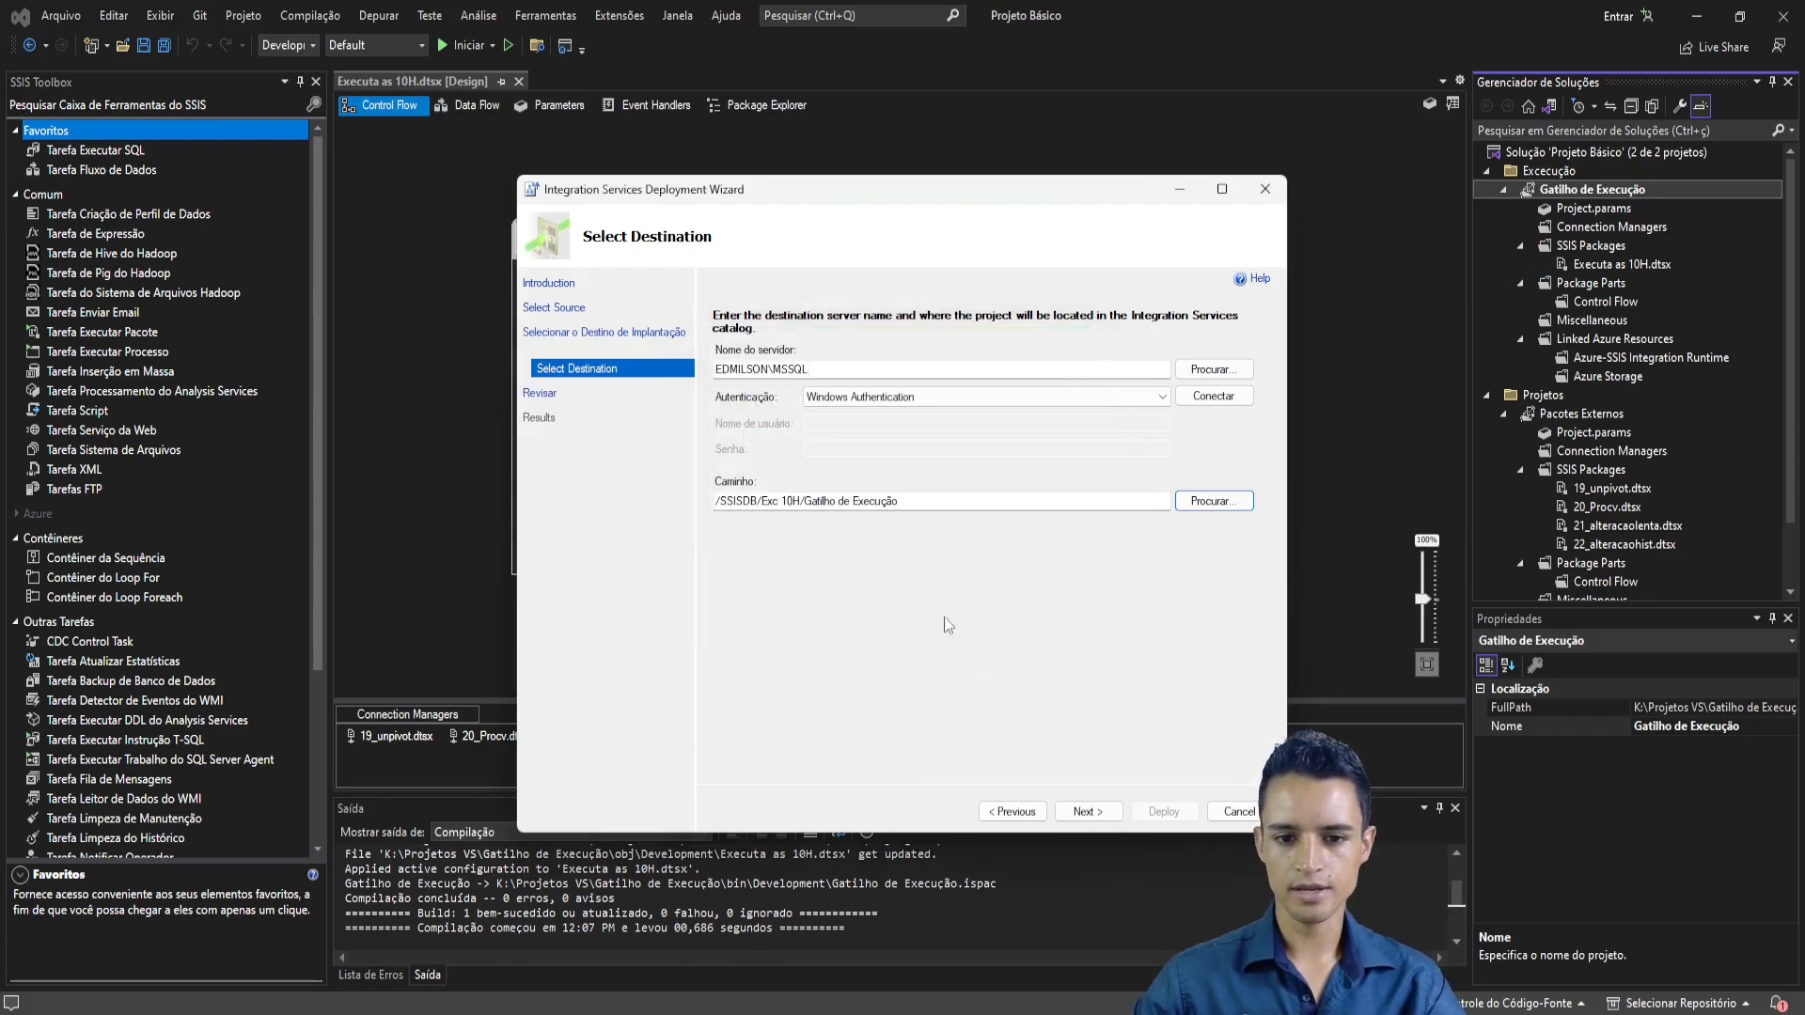
- Deploy the Gatilho de Execução project to the chosen destination and close the deployment wizard
left_click(1087, 811)
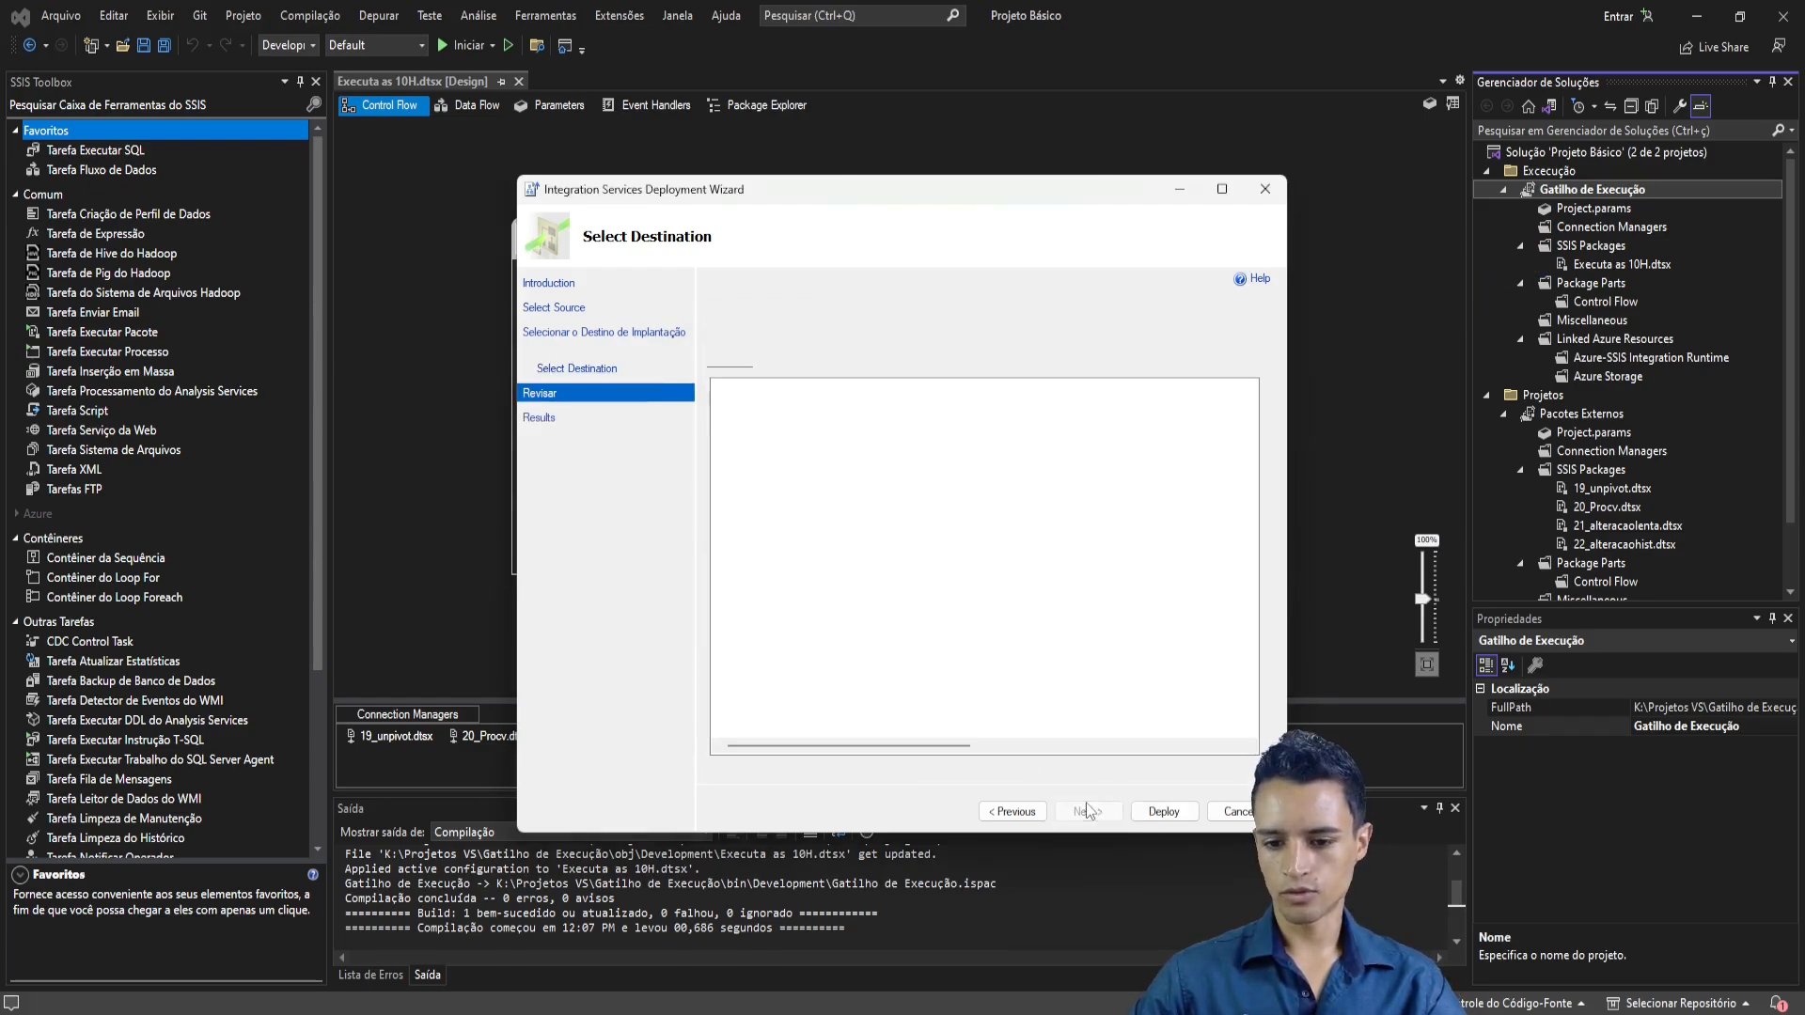
left_click(1165, 811)
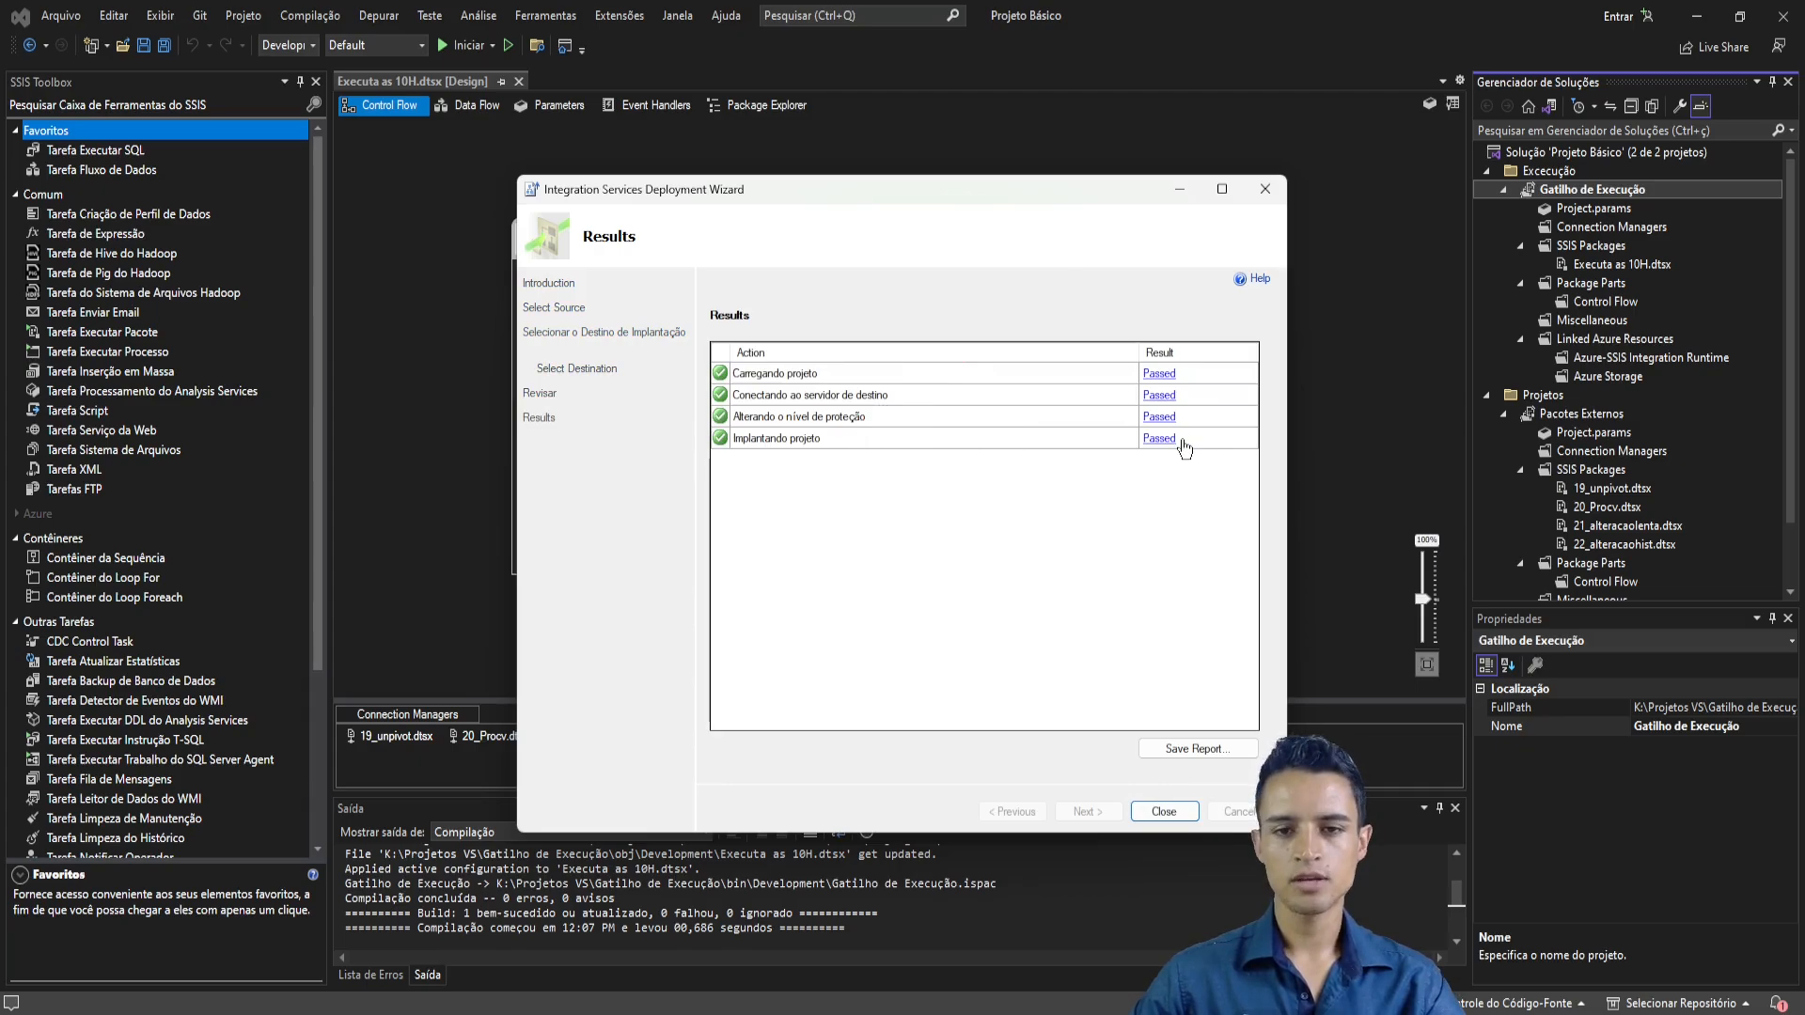
left_click(1164, 812)
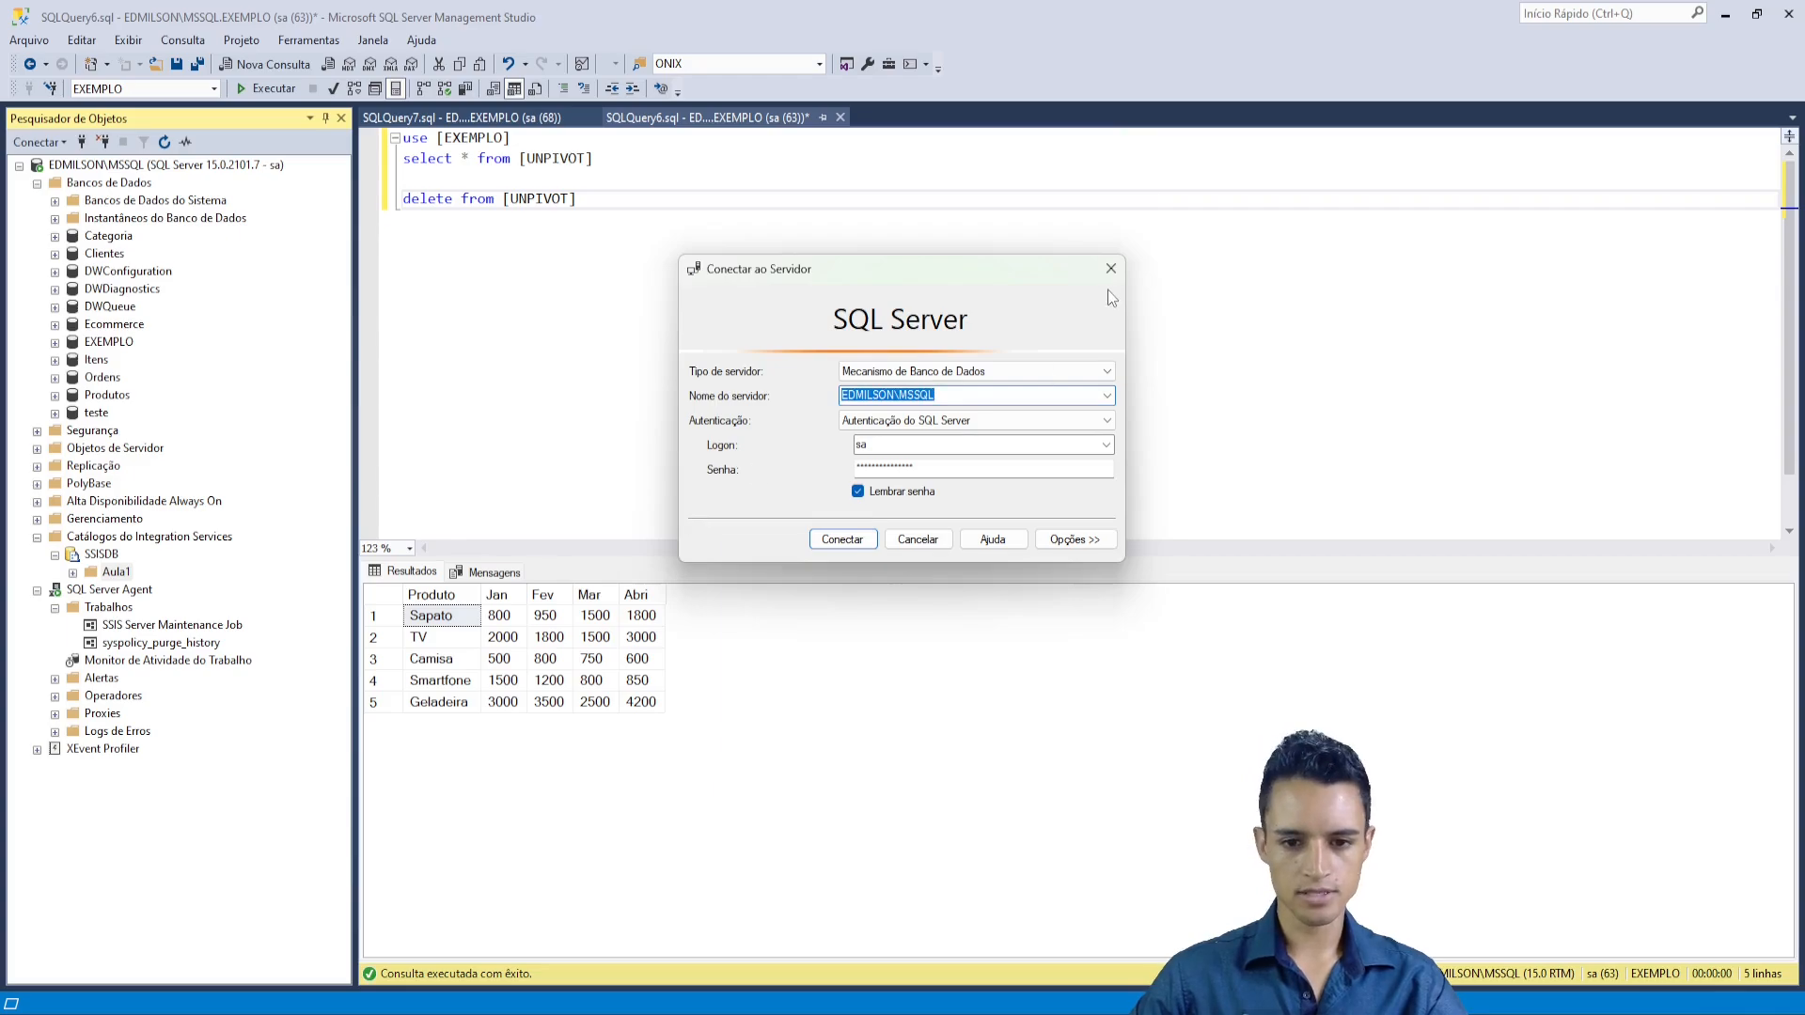
- In SQL Server Management Studio, dismiss the connection dialog, refresh the Integration Services catalogs and locate Executa as 10H.dtsx in the Exc 10H folder
left_click(1110, 269)
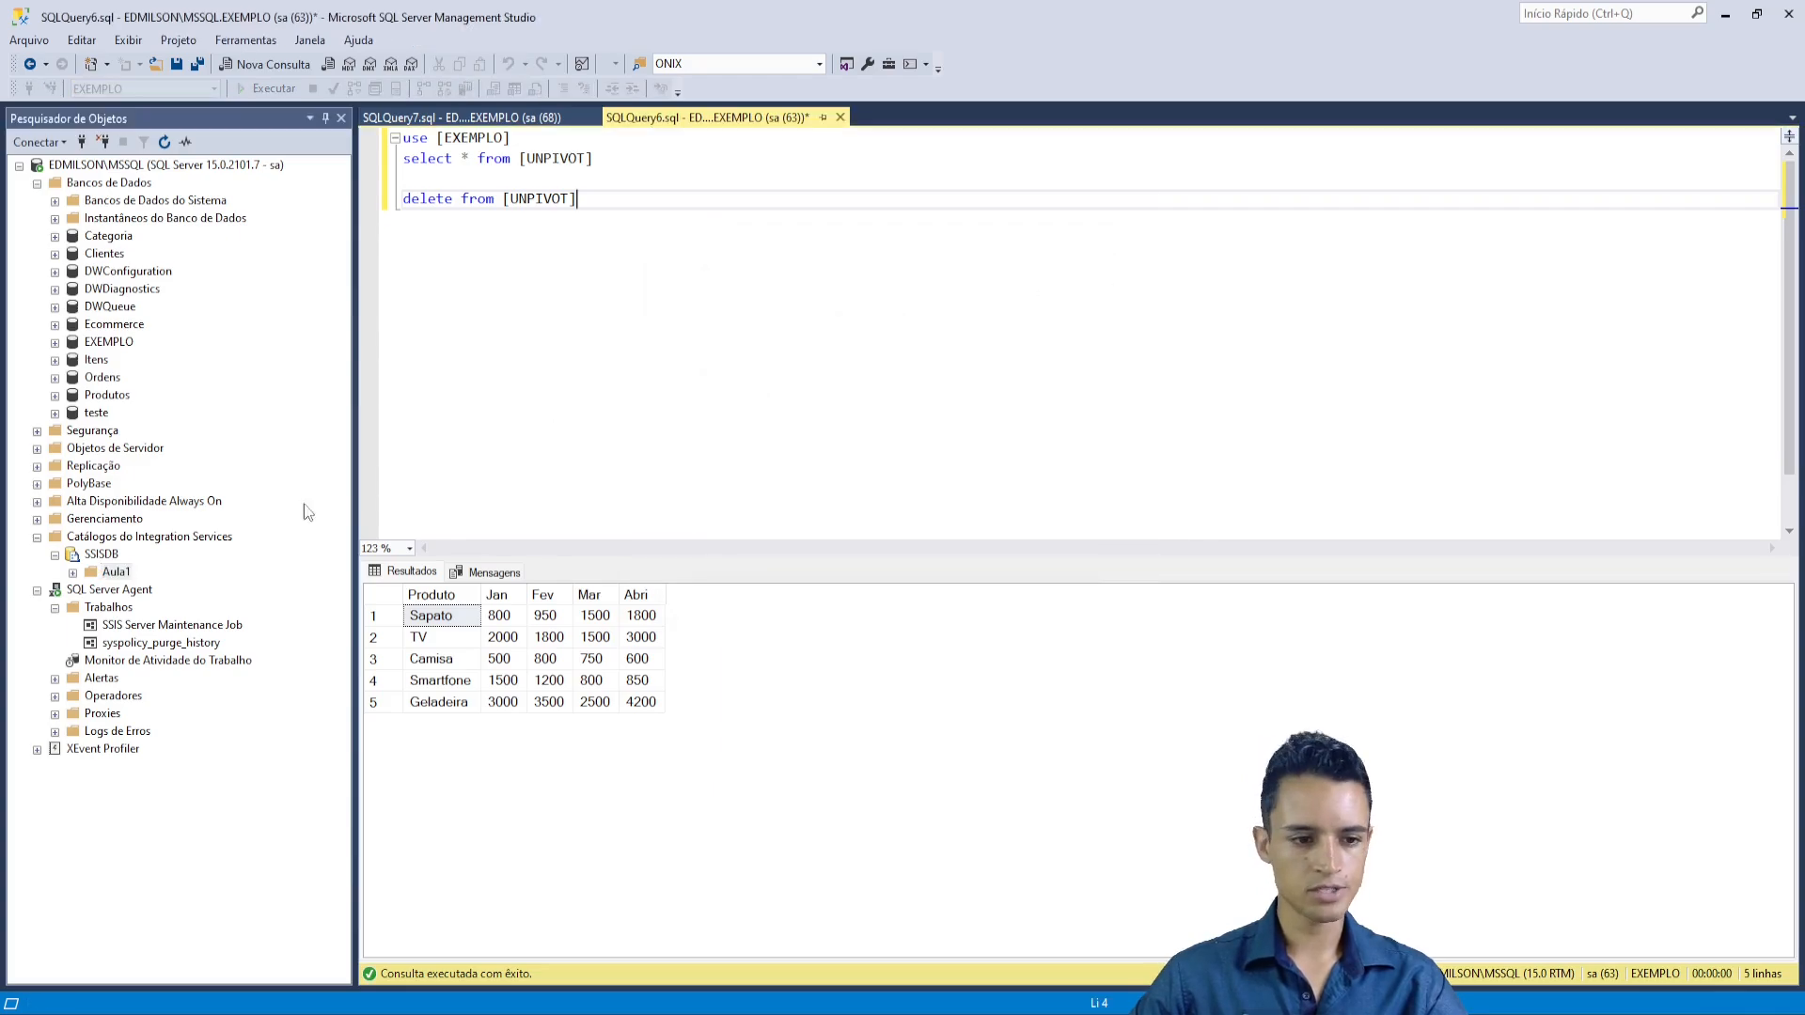
right_click(111, 554)
right_click(133, 536)
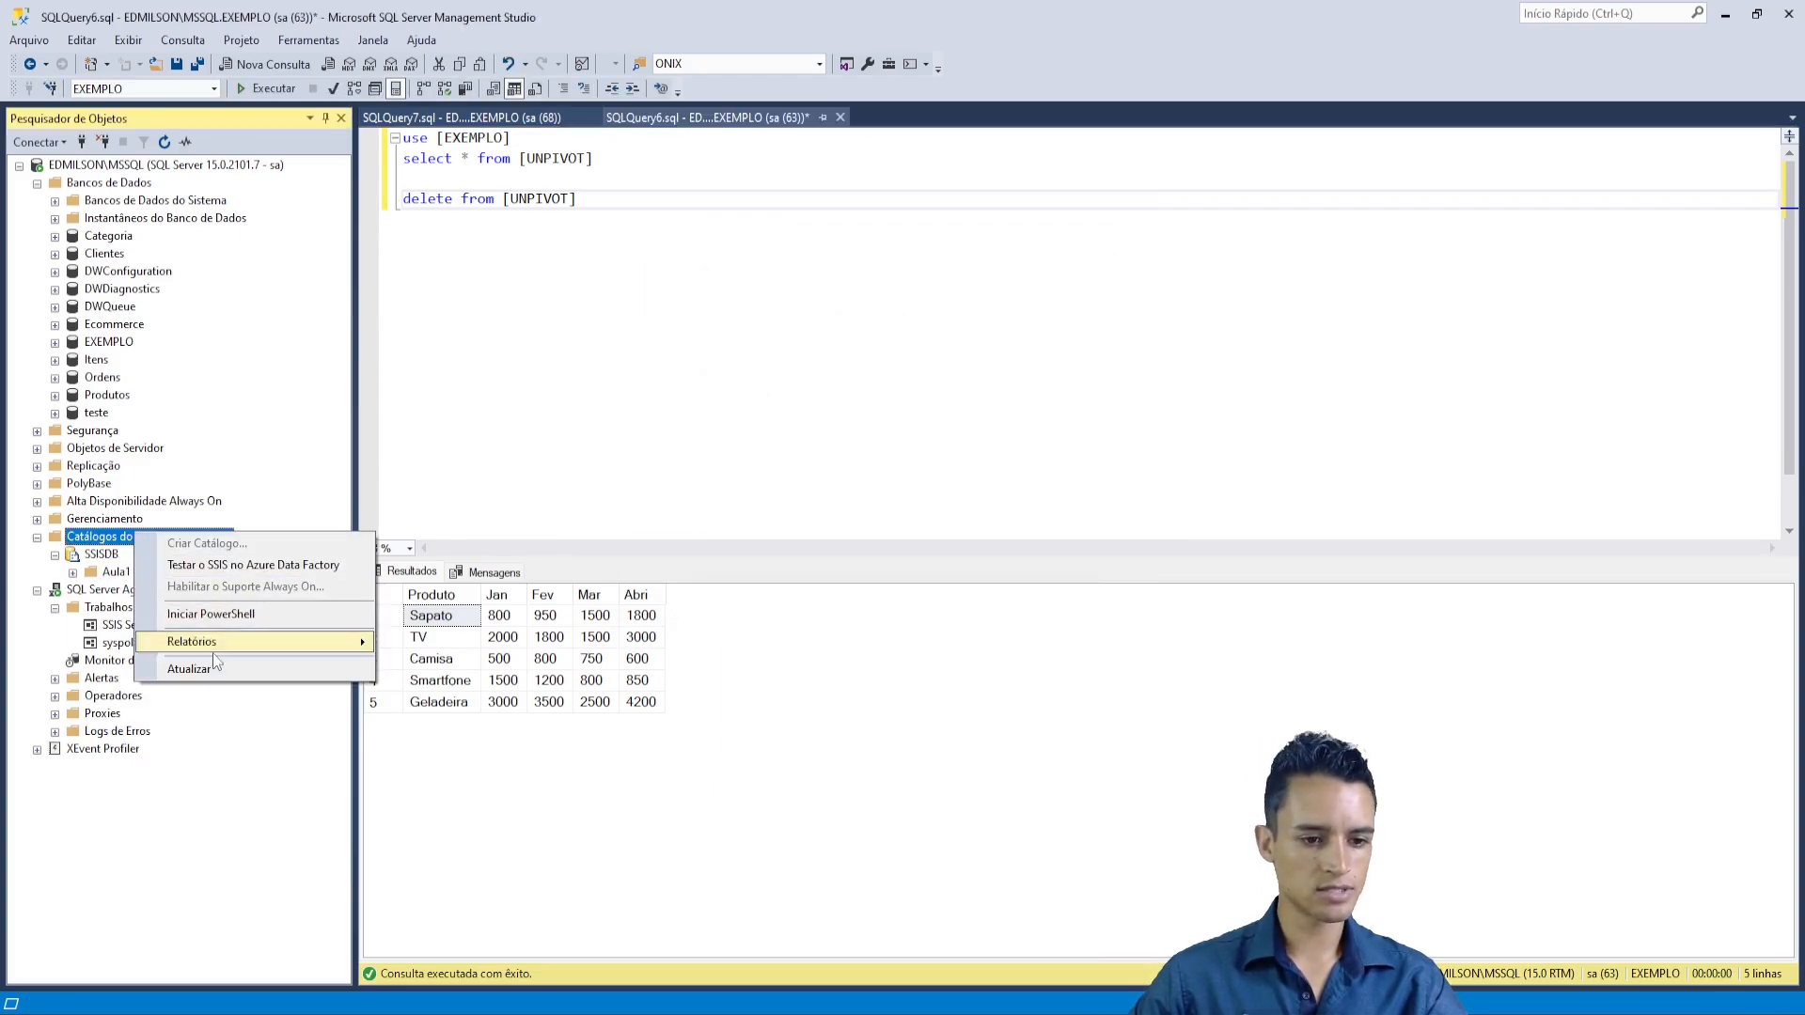
left_click(165, 669)
left_click(54, 555)
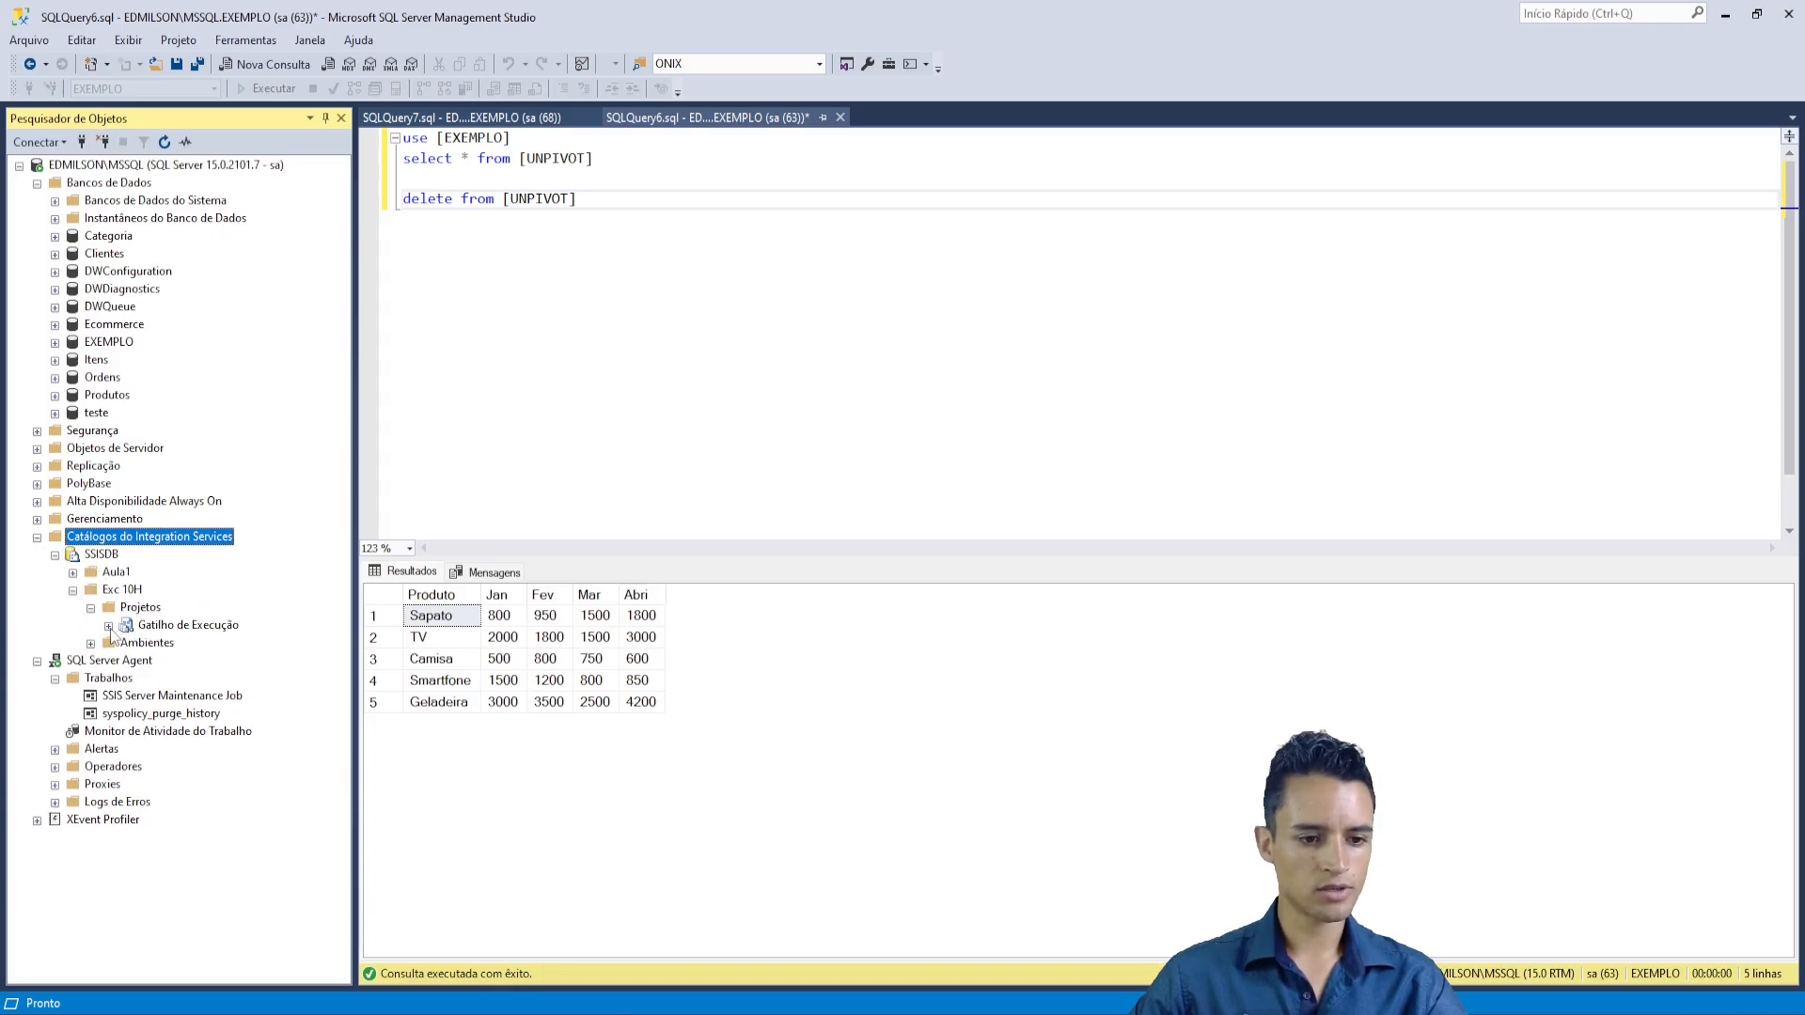
left_click(108, 626)
left_click(125, 644)
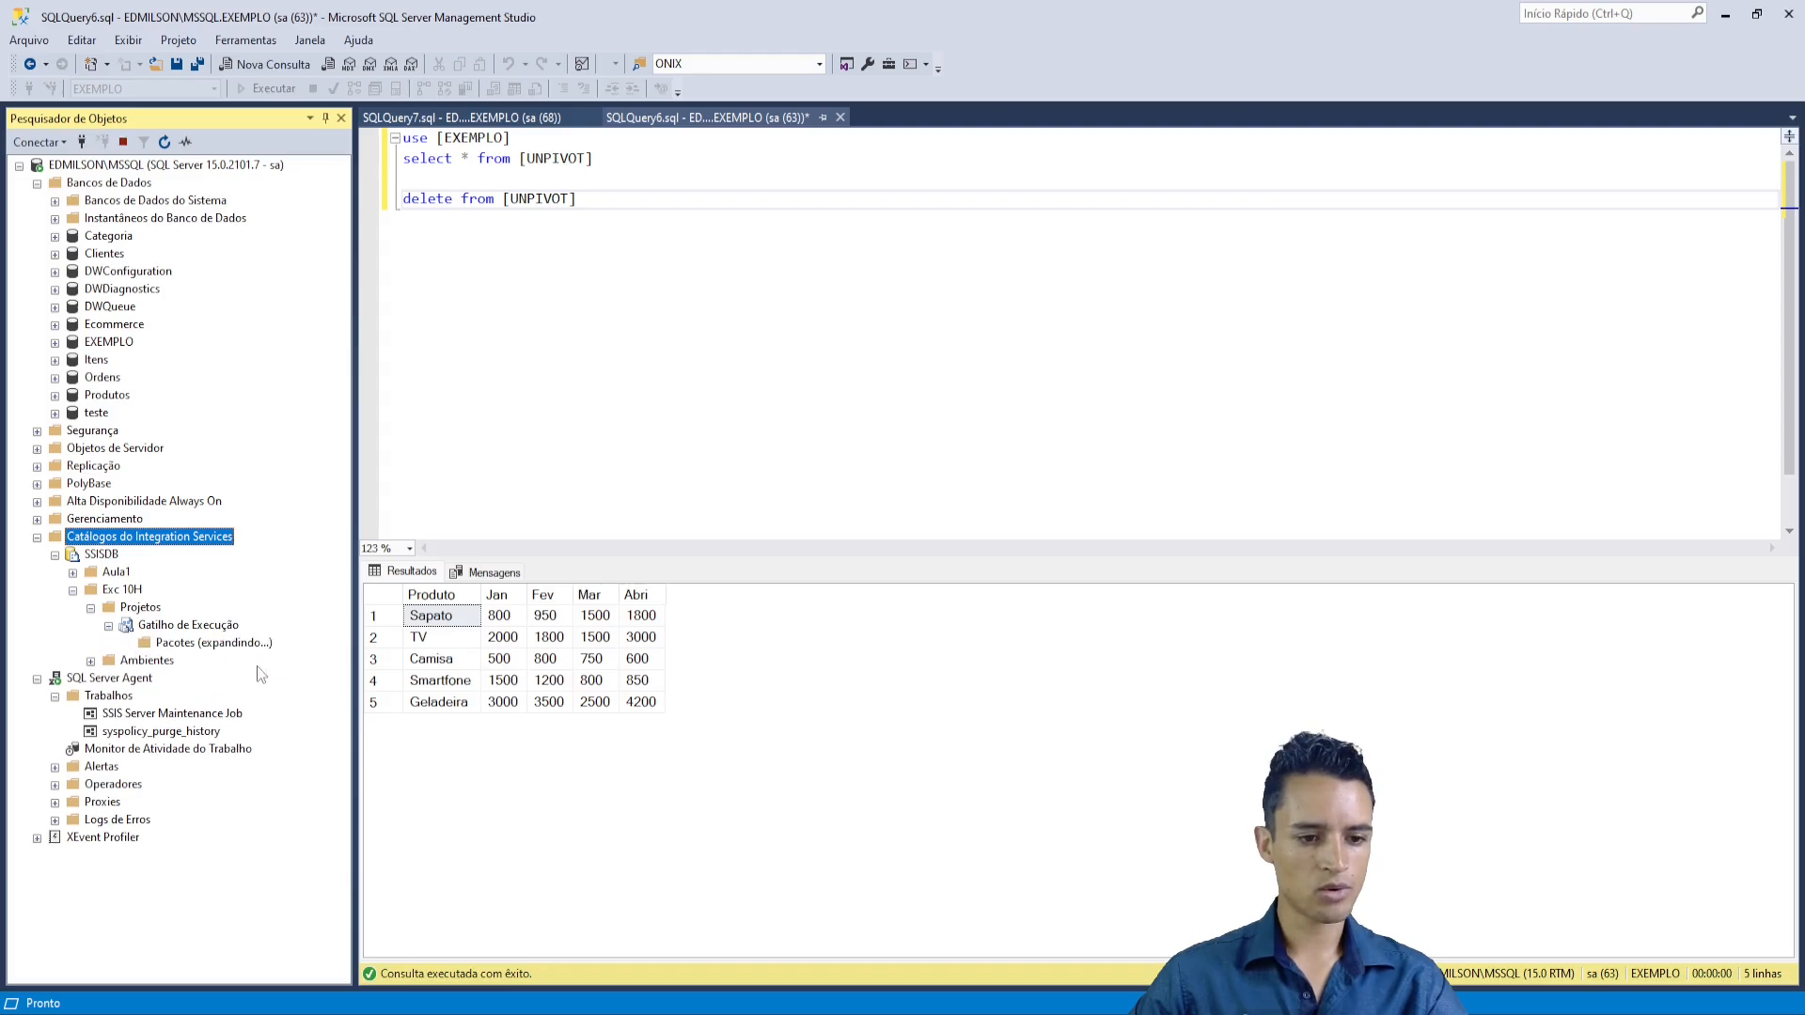
left_click(225, 660)
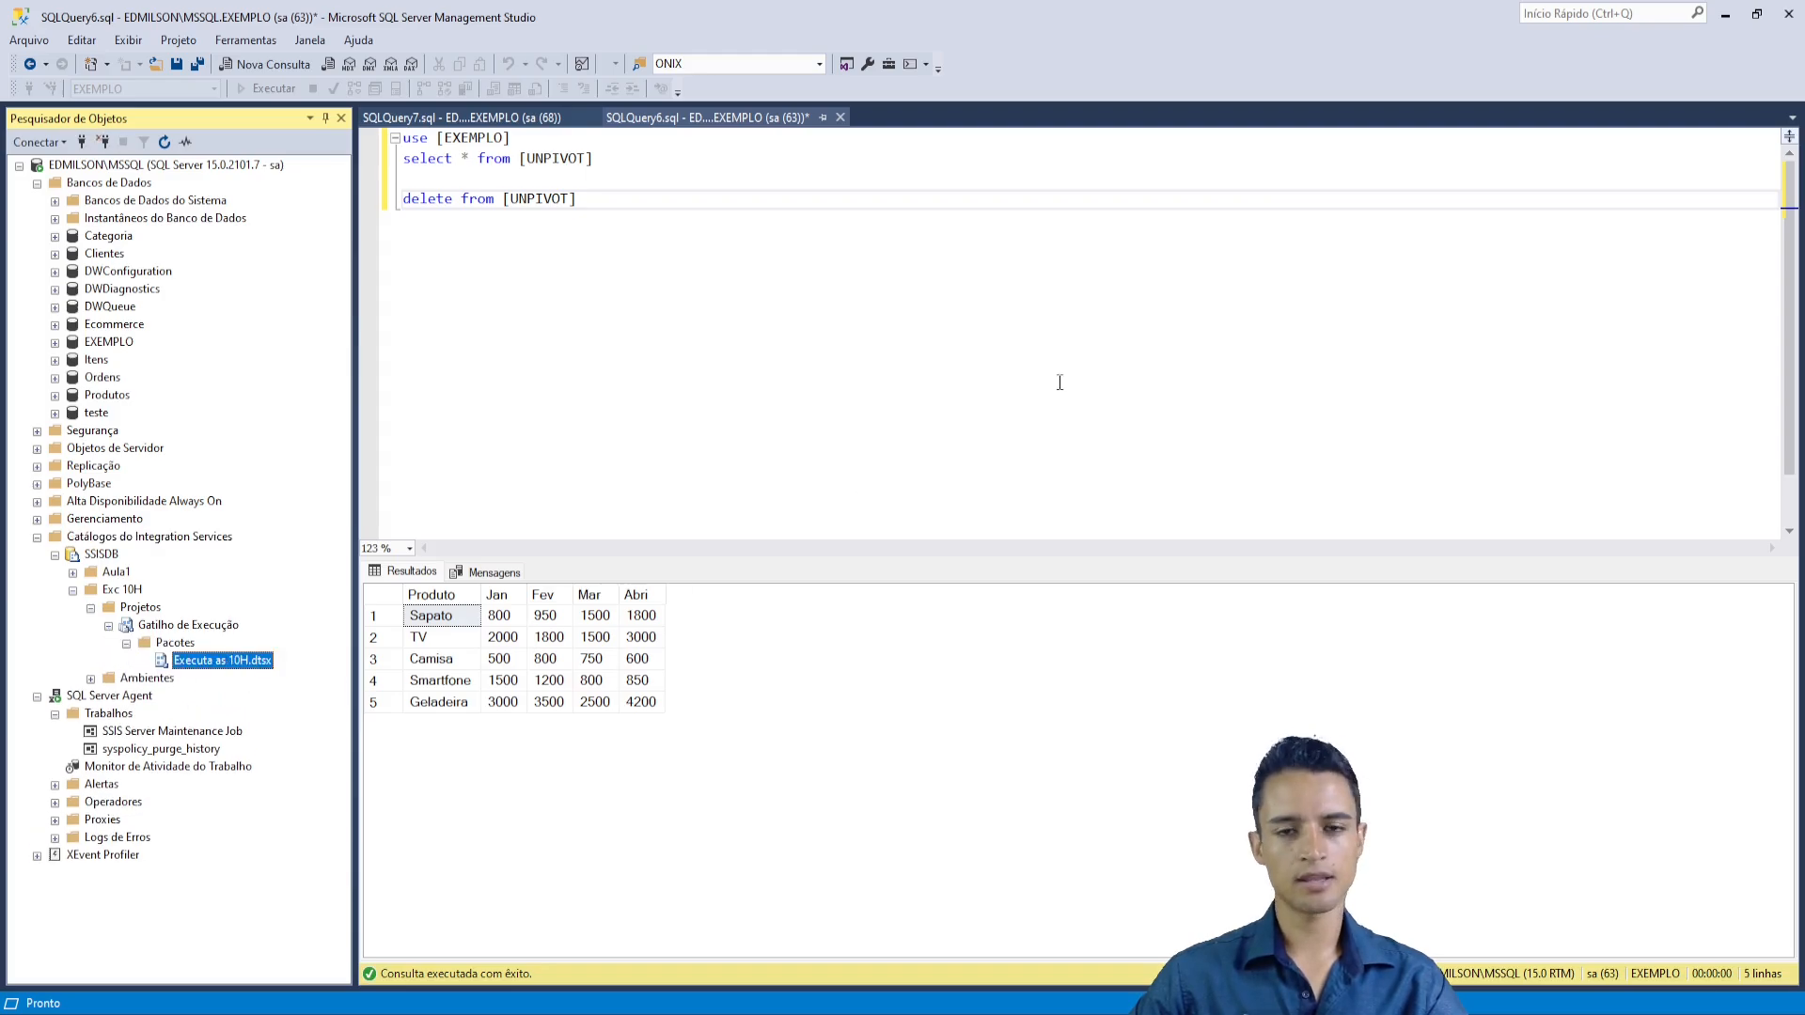
- Examine the packages stored in the Aula1 and Exc 10H folders of the SSISDB catalog
left_click(73, 573)
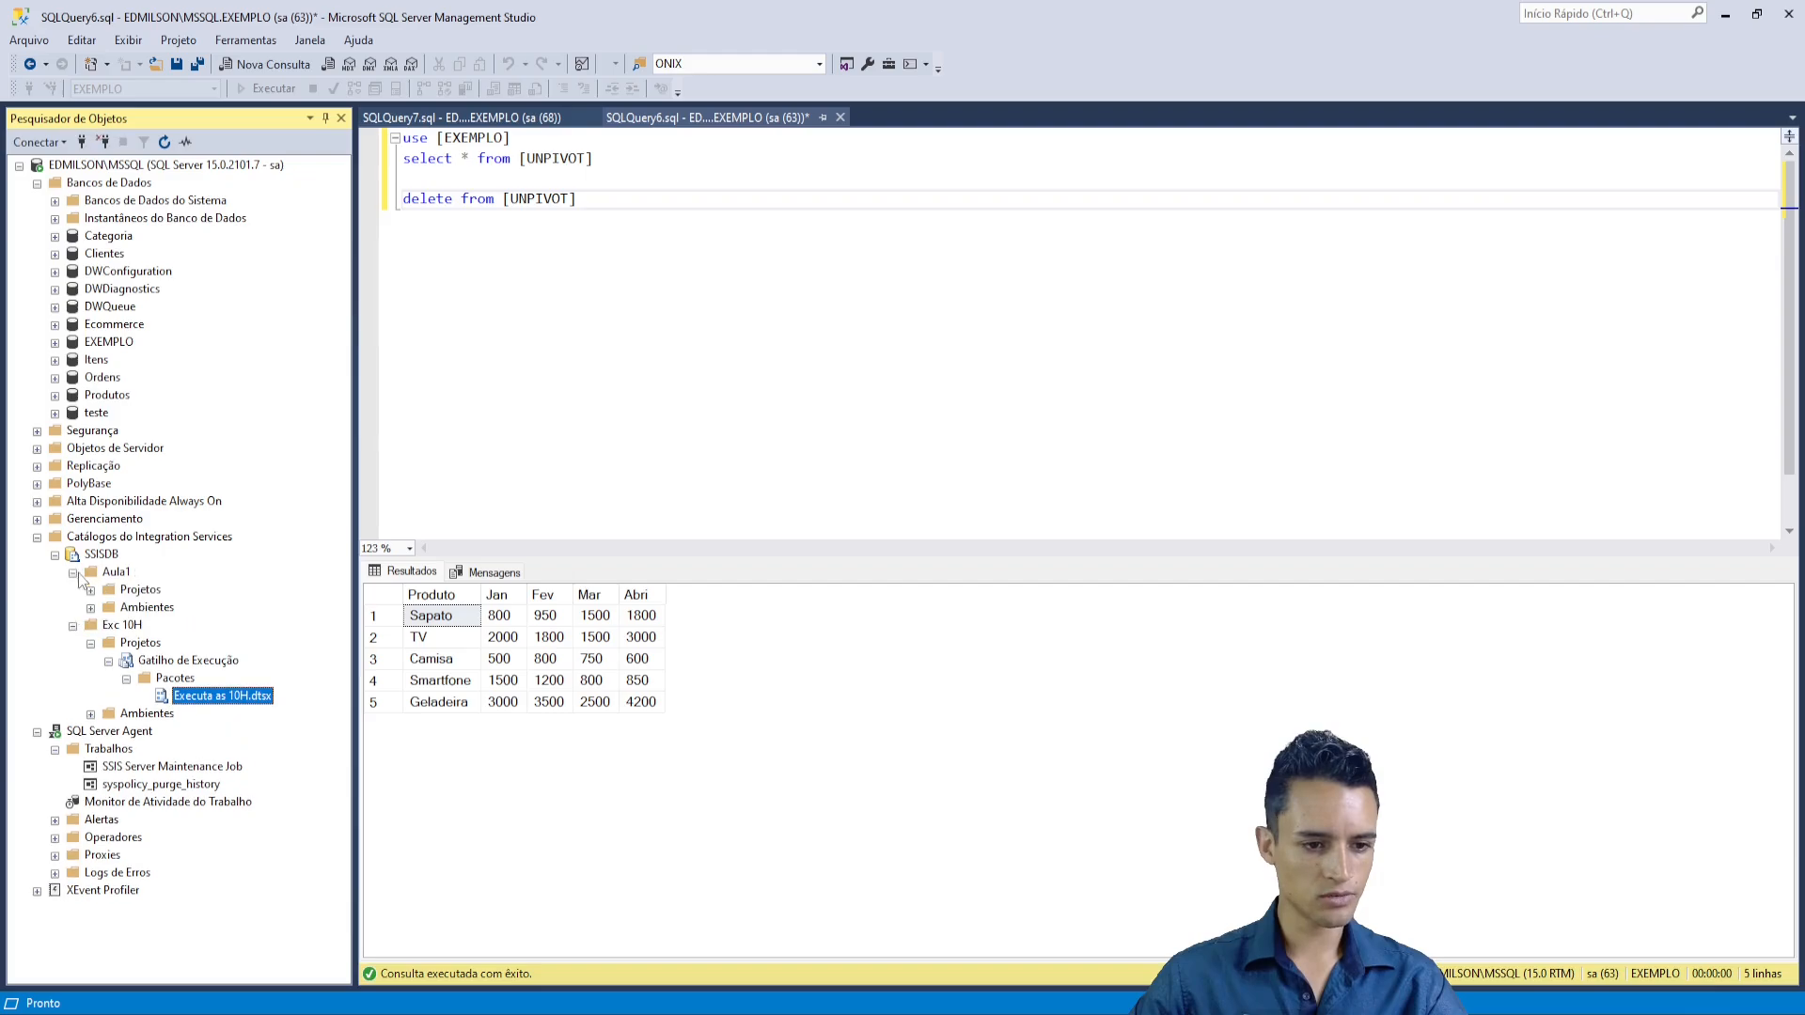
left_click(91, 591)
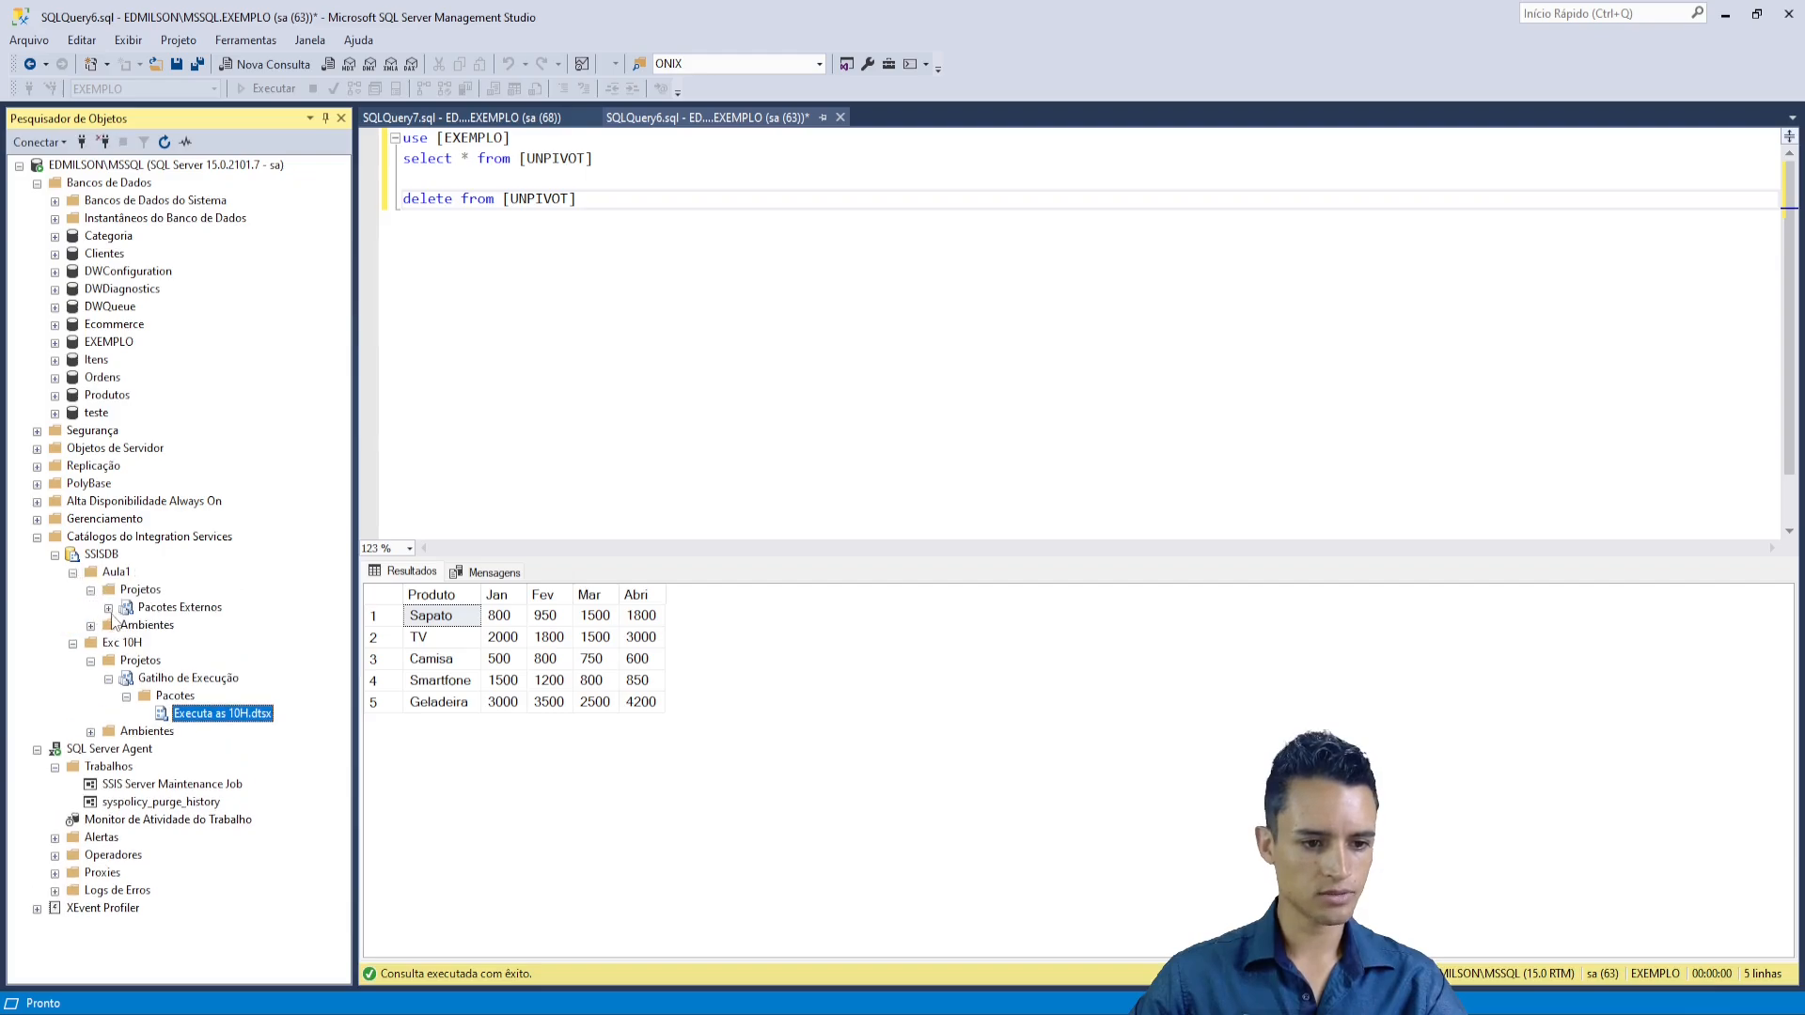
left_click(108, 608)
left_click(127, 627)
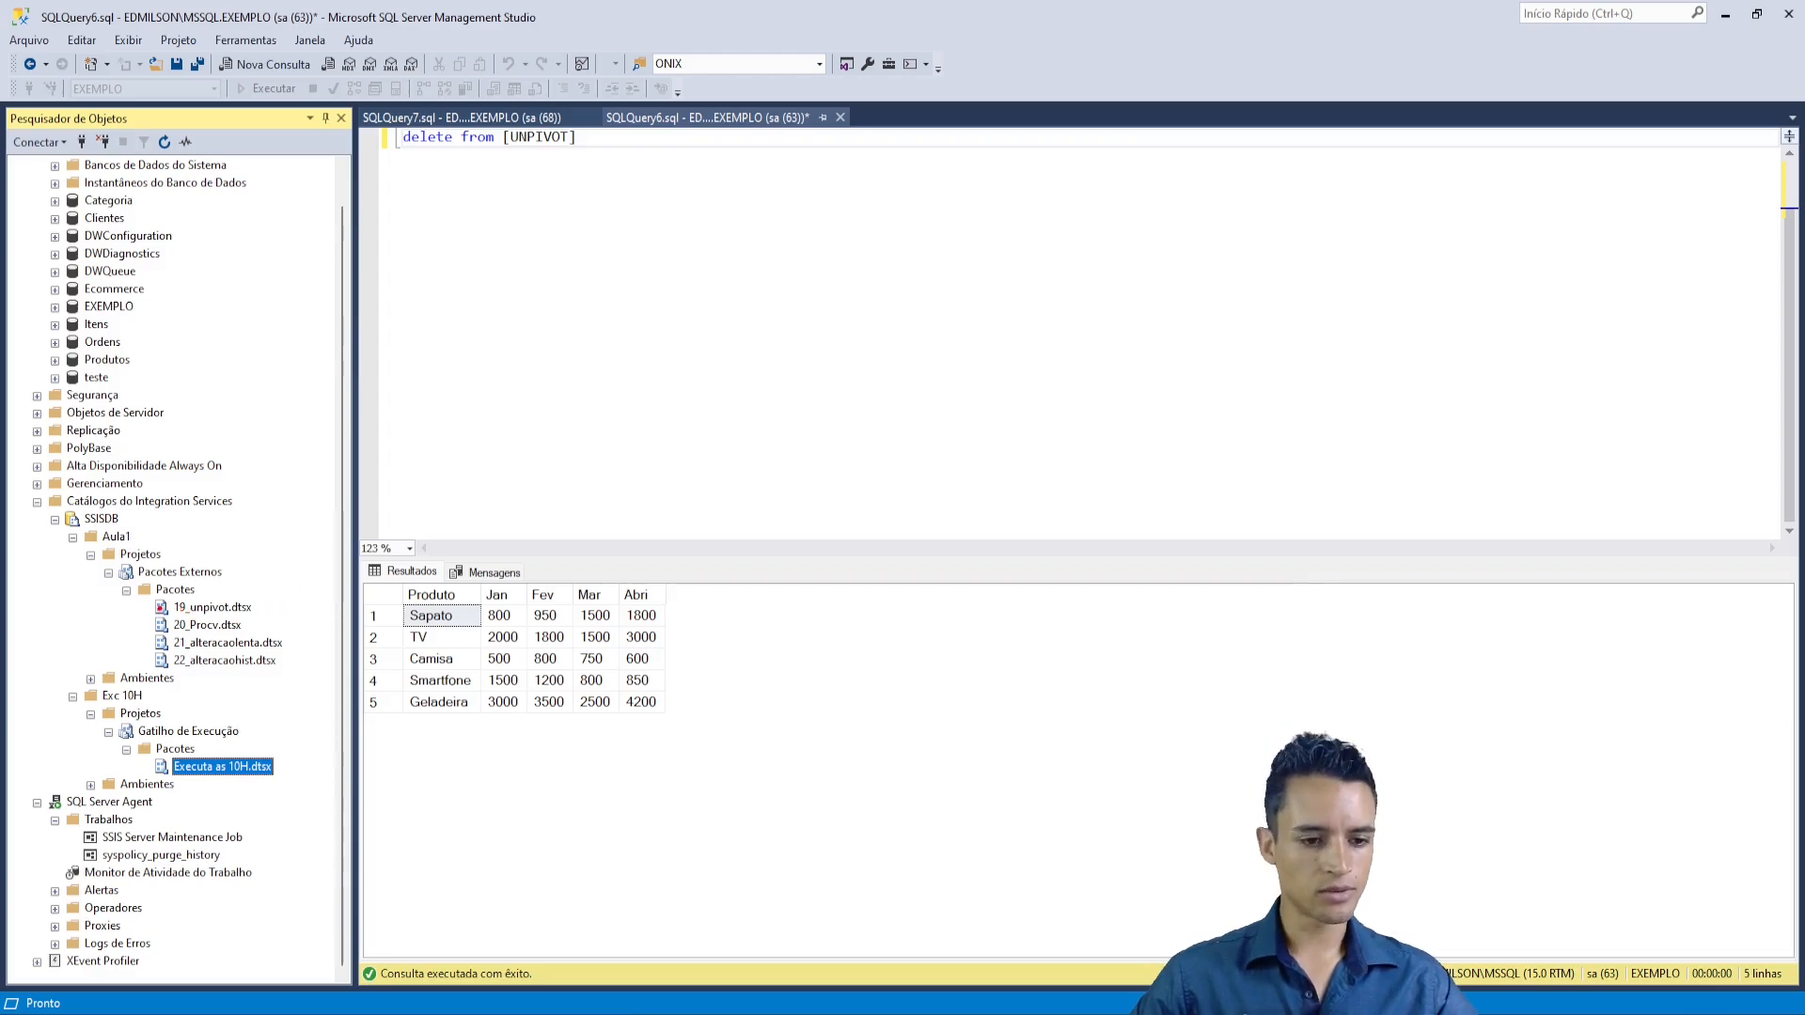
left_click_drag(136, 594, 299, 681)
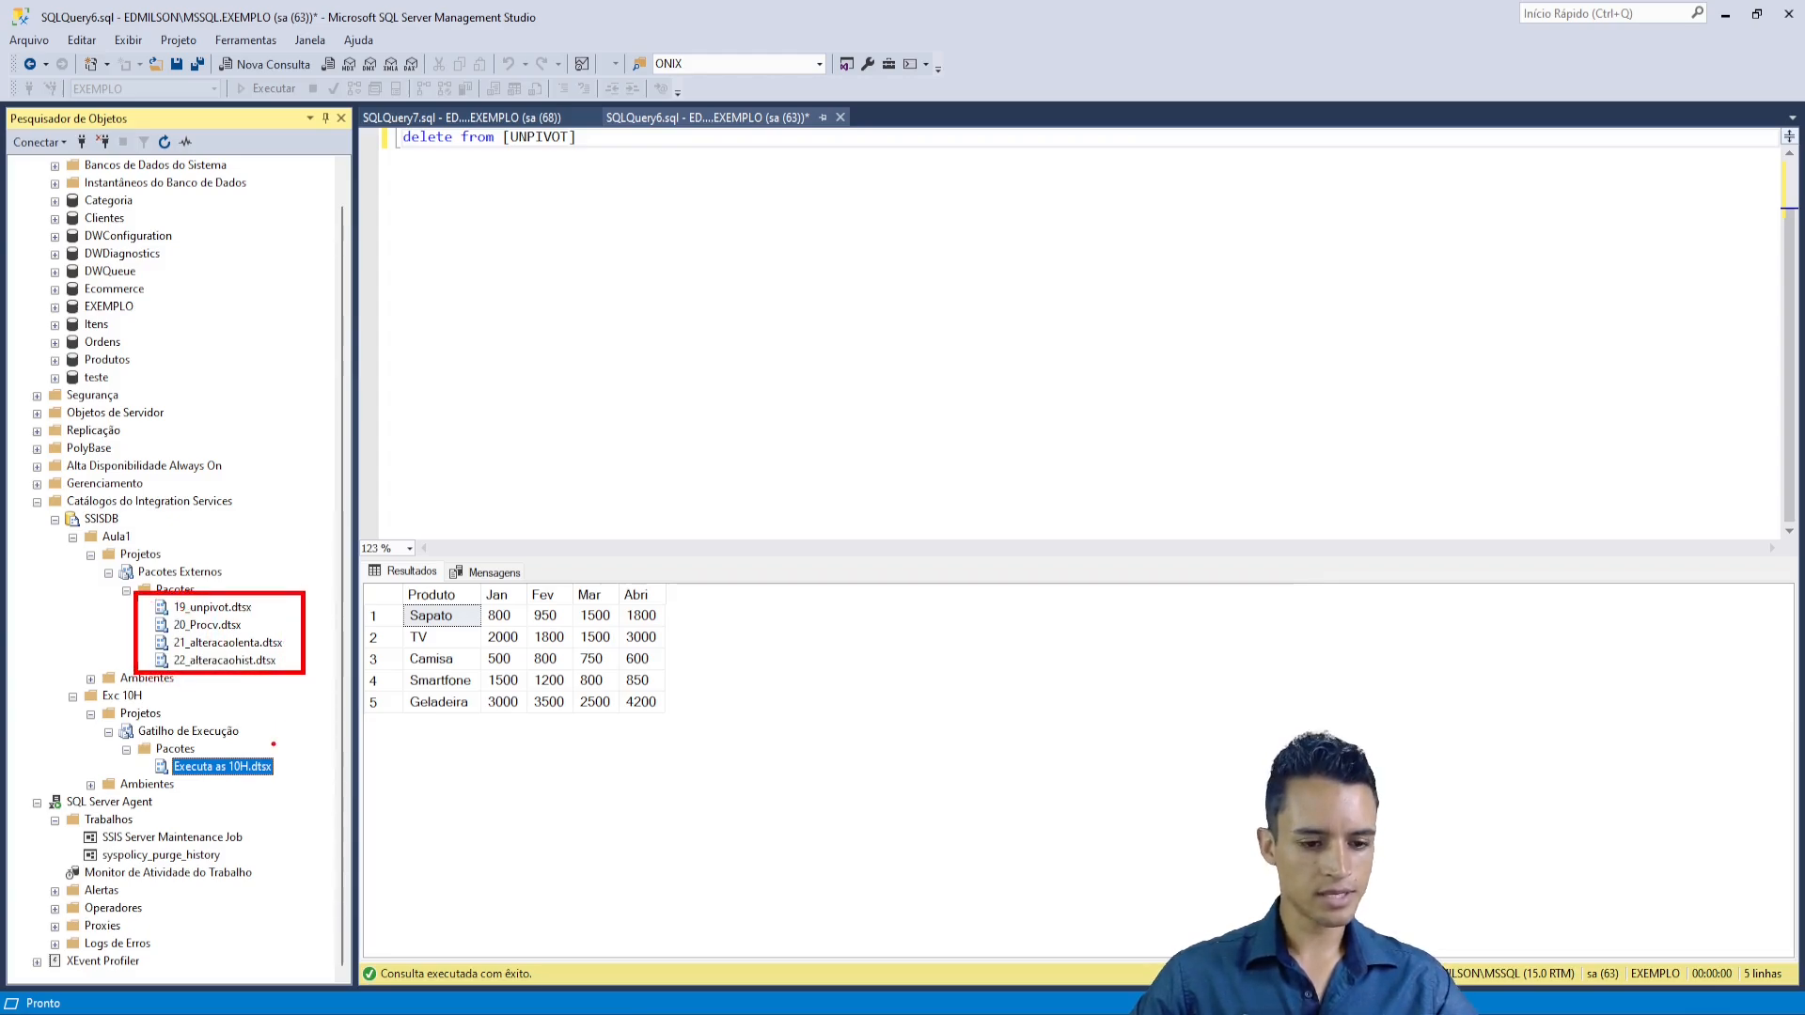
left_click_drag(273, 752, 343, 712)
mouse_move(259, 607)
left_mouse_down()
mouse_move(327, 590)
mouse_move(297, 617)
mouse_move(341, 655)
left_mouse_up()
key("Escape")
left_click(191, 506)
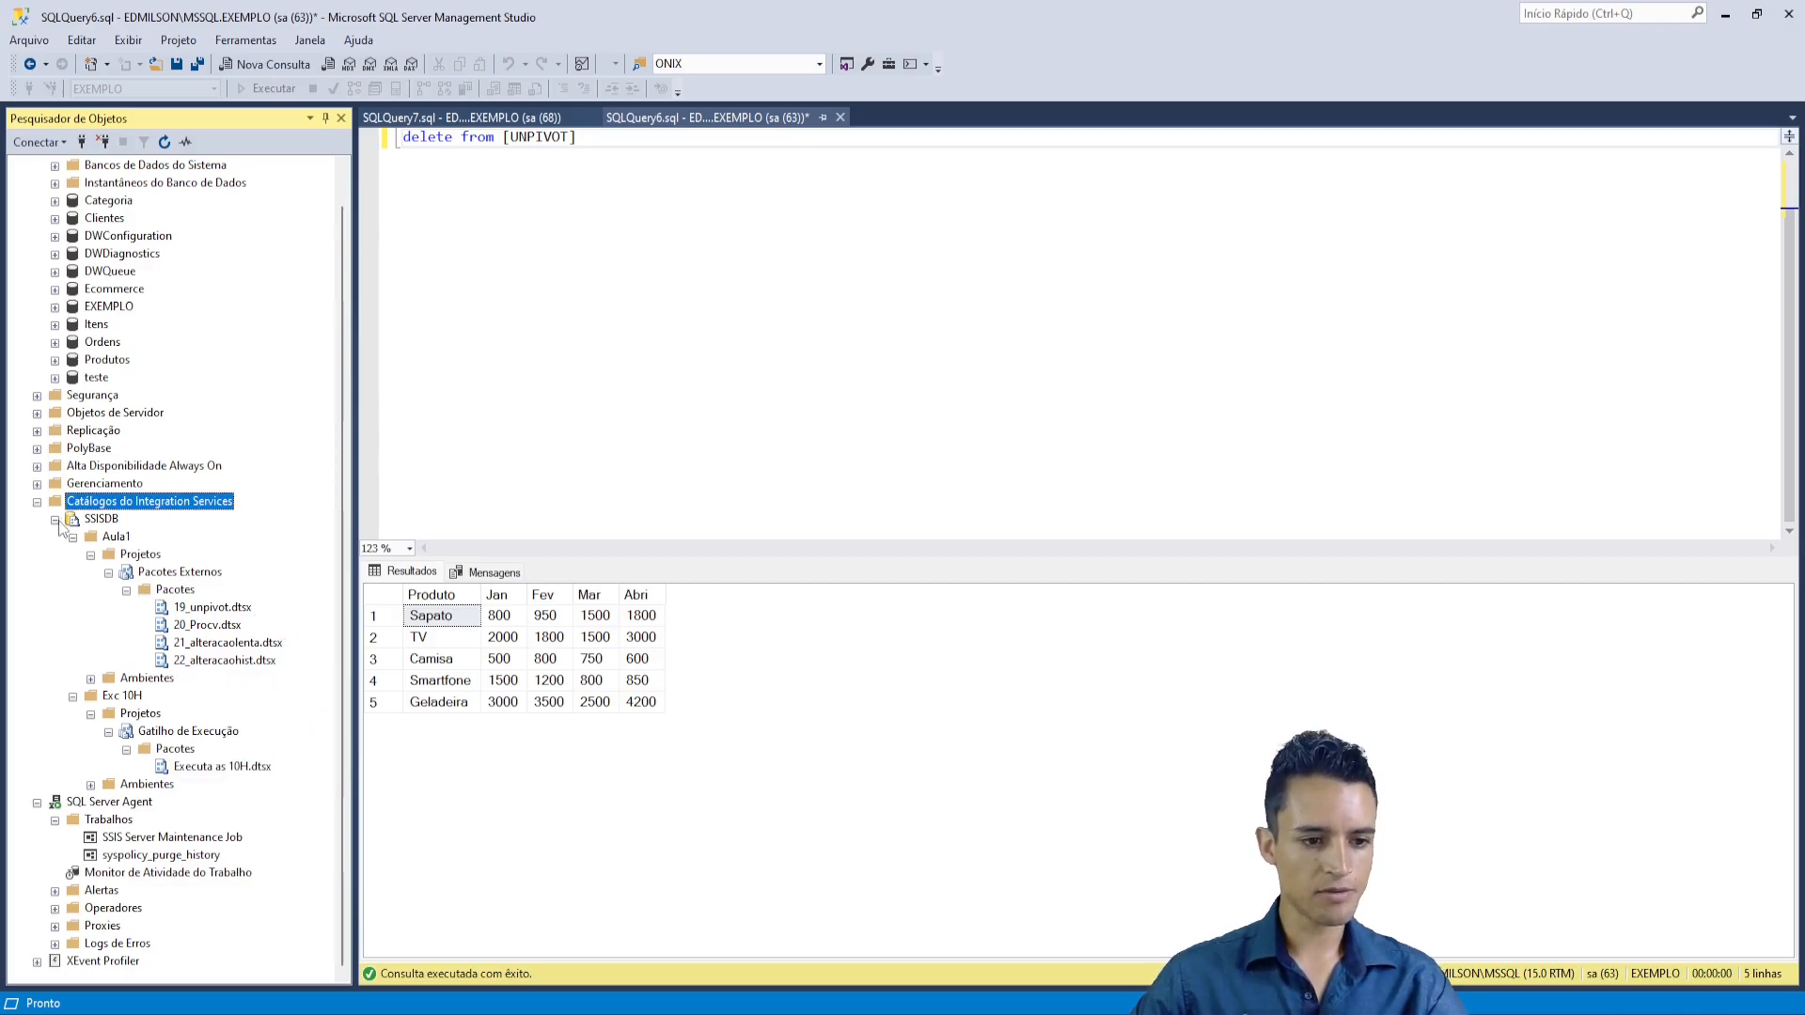
left_click(56, 521)
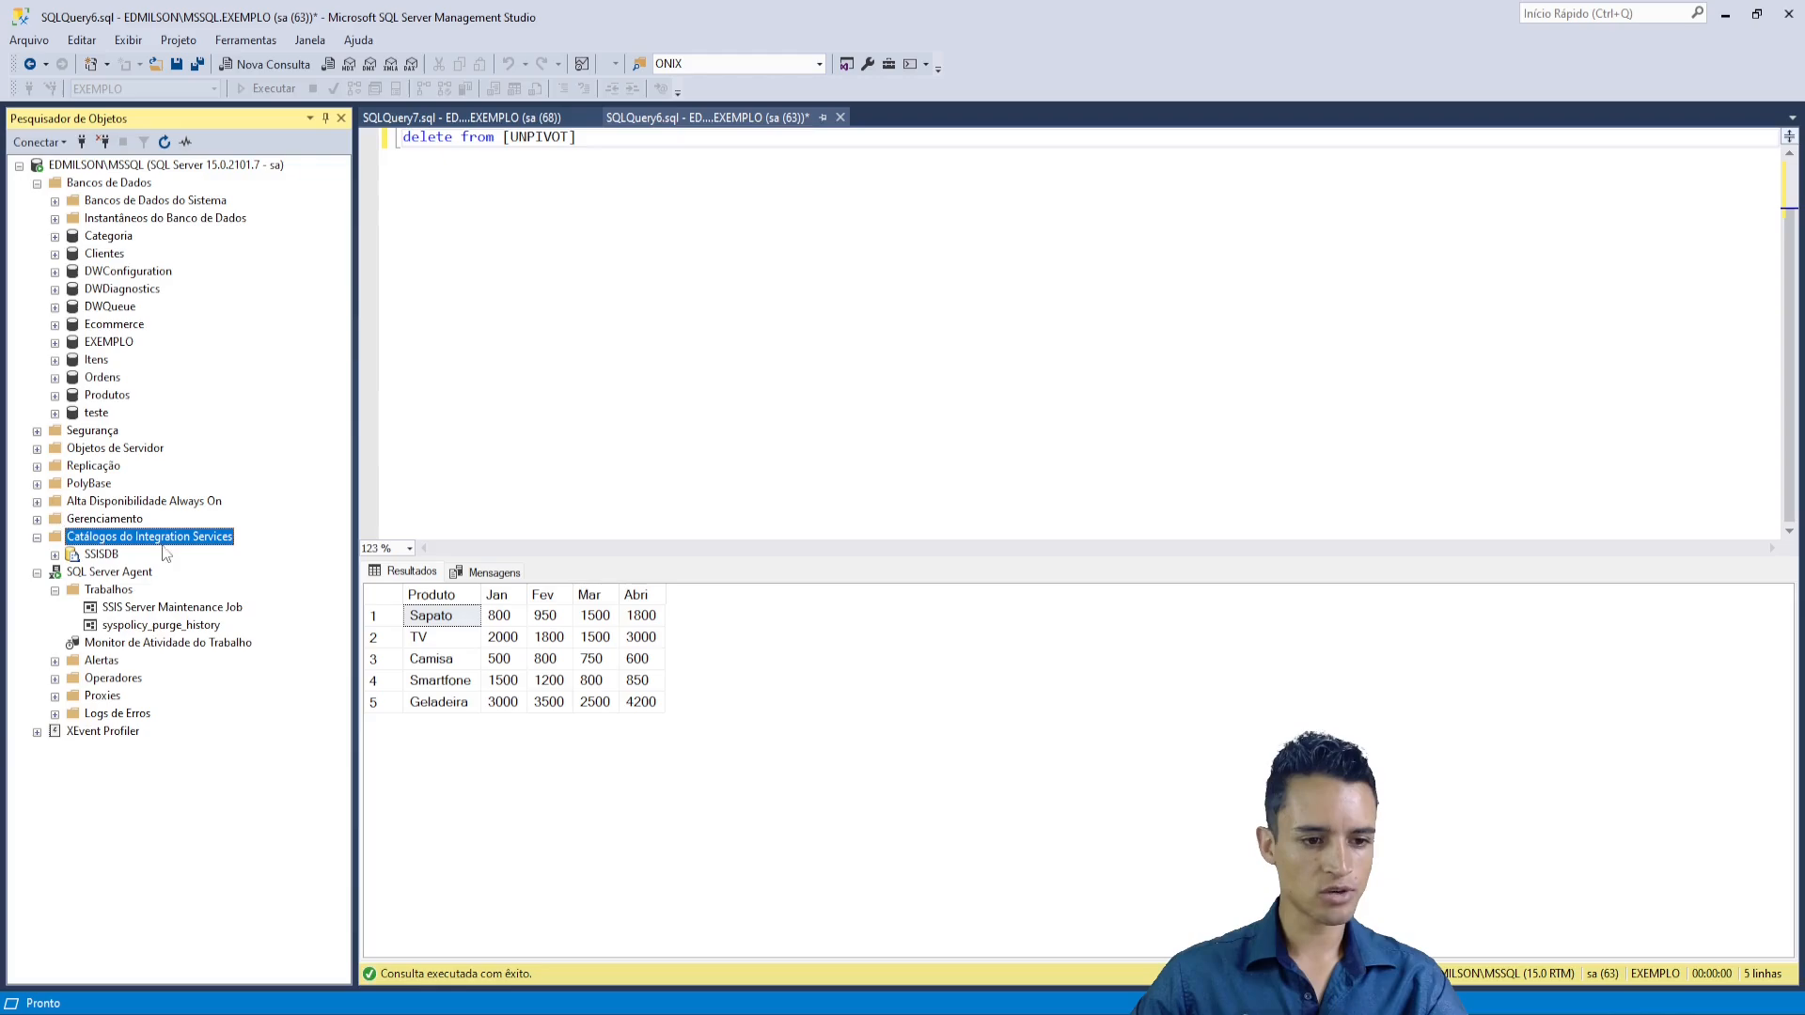
left_click(55, 554)
left_click(73, 572)
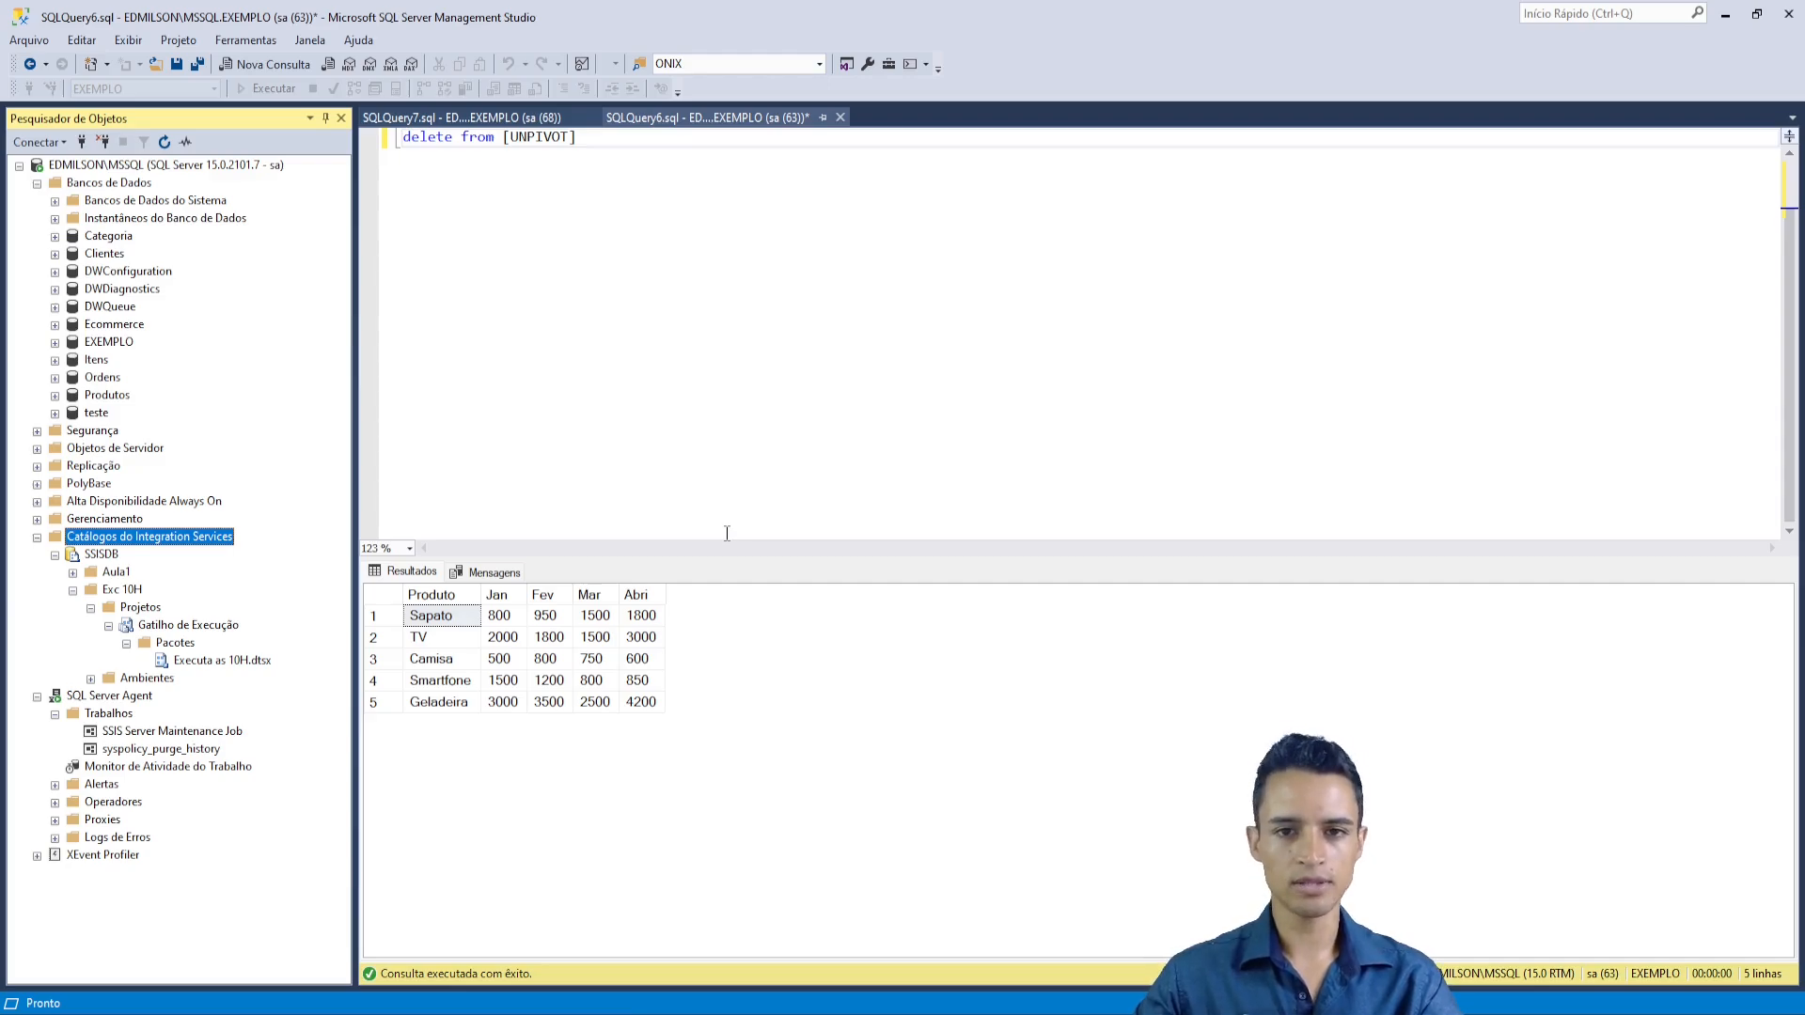
left_click(218, 660)
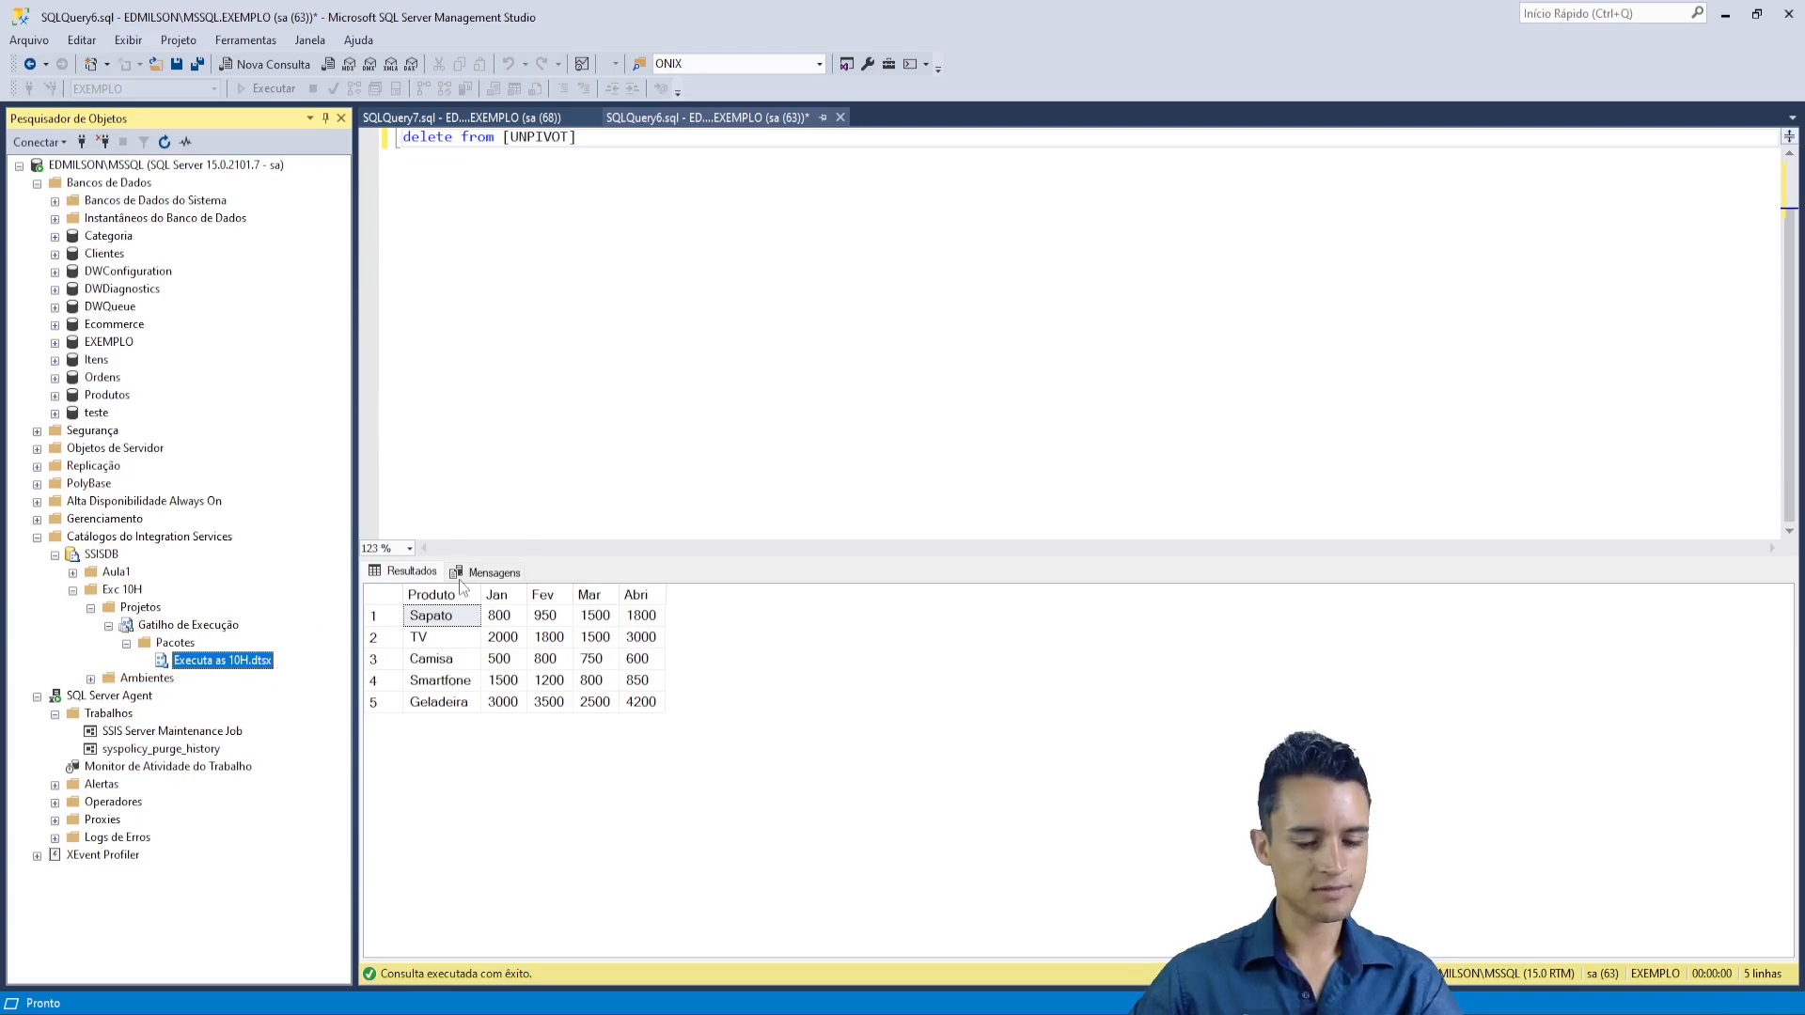
- Start a new SQL Server Agent job and name it Excec 10h
left_click(122, 713)
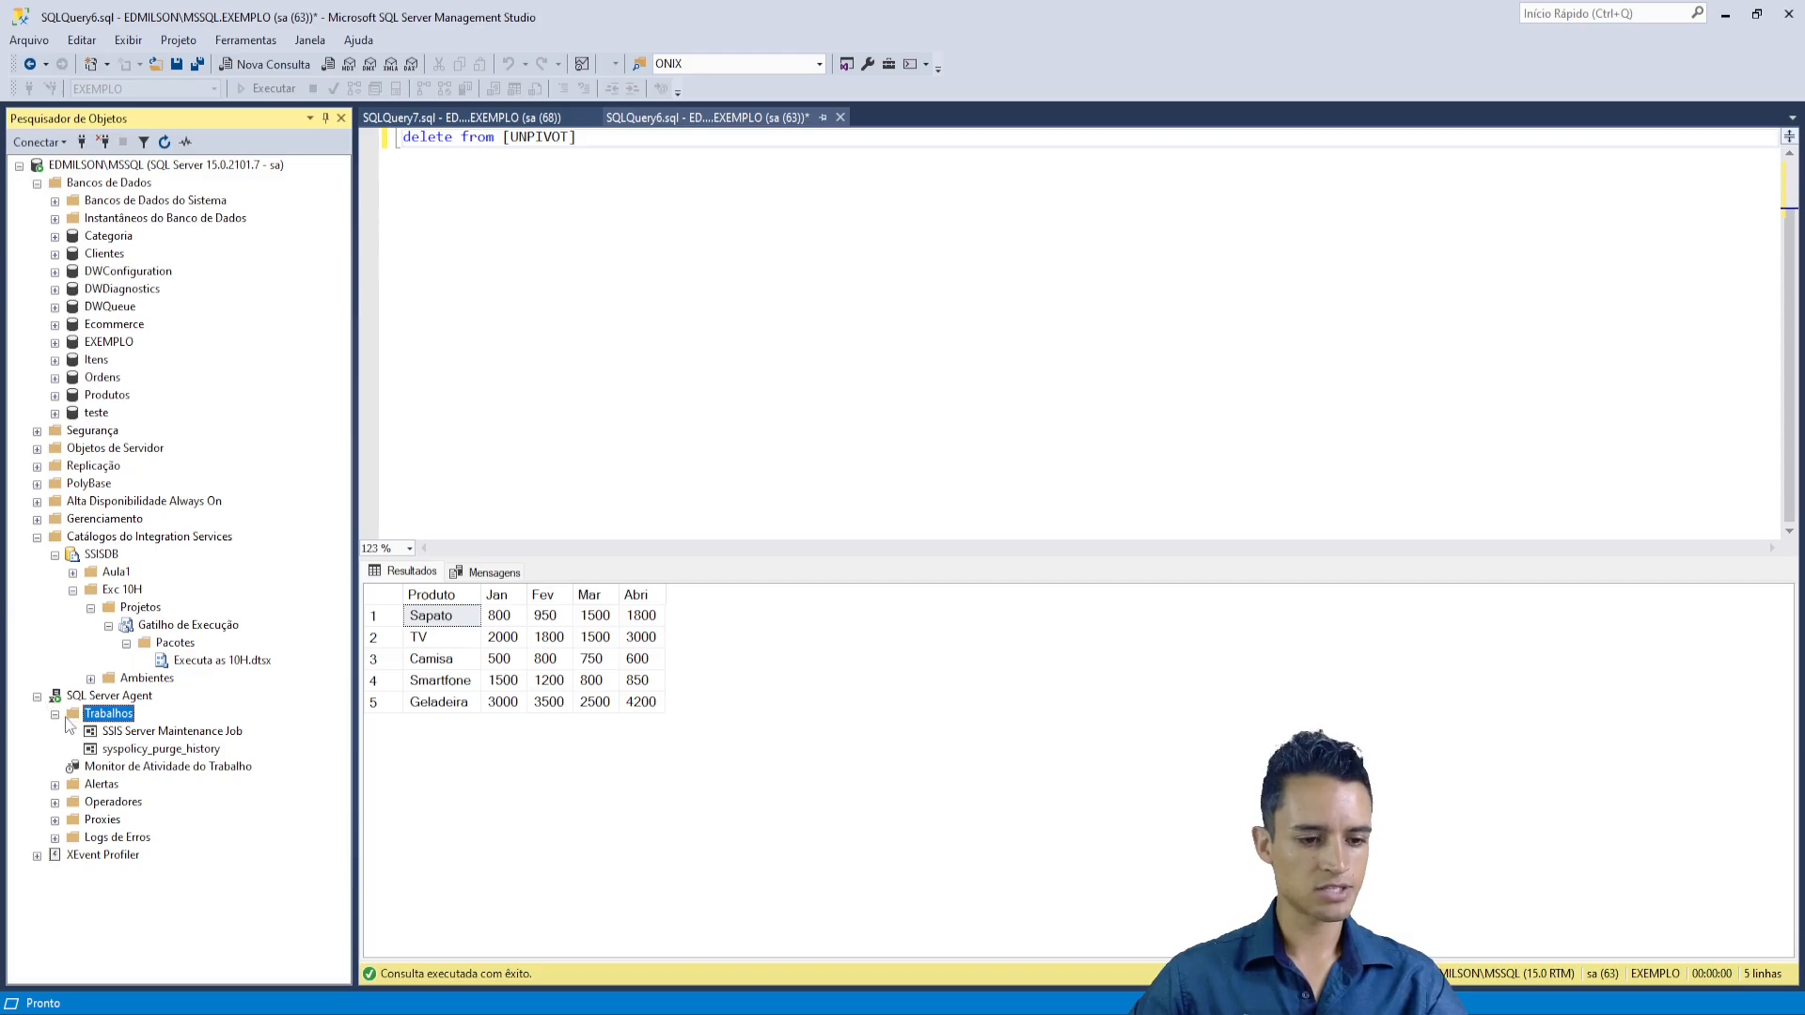
right_click(123, 721)
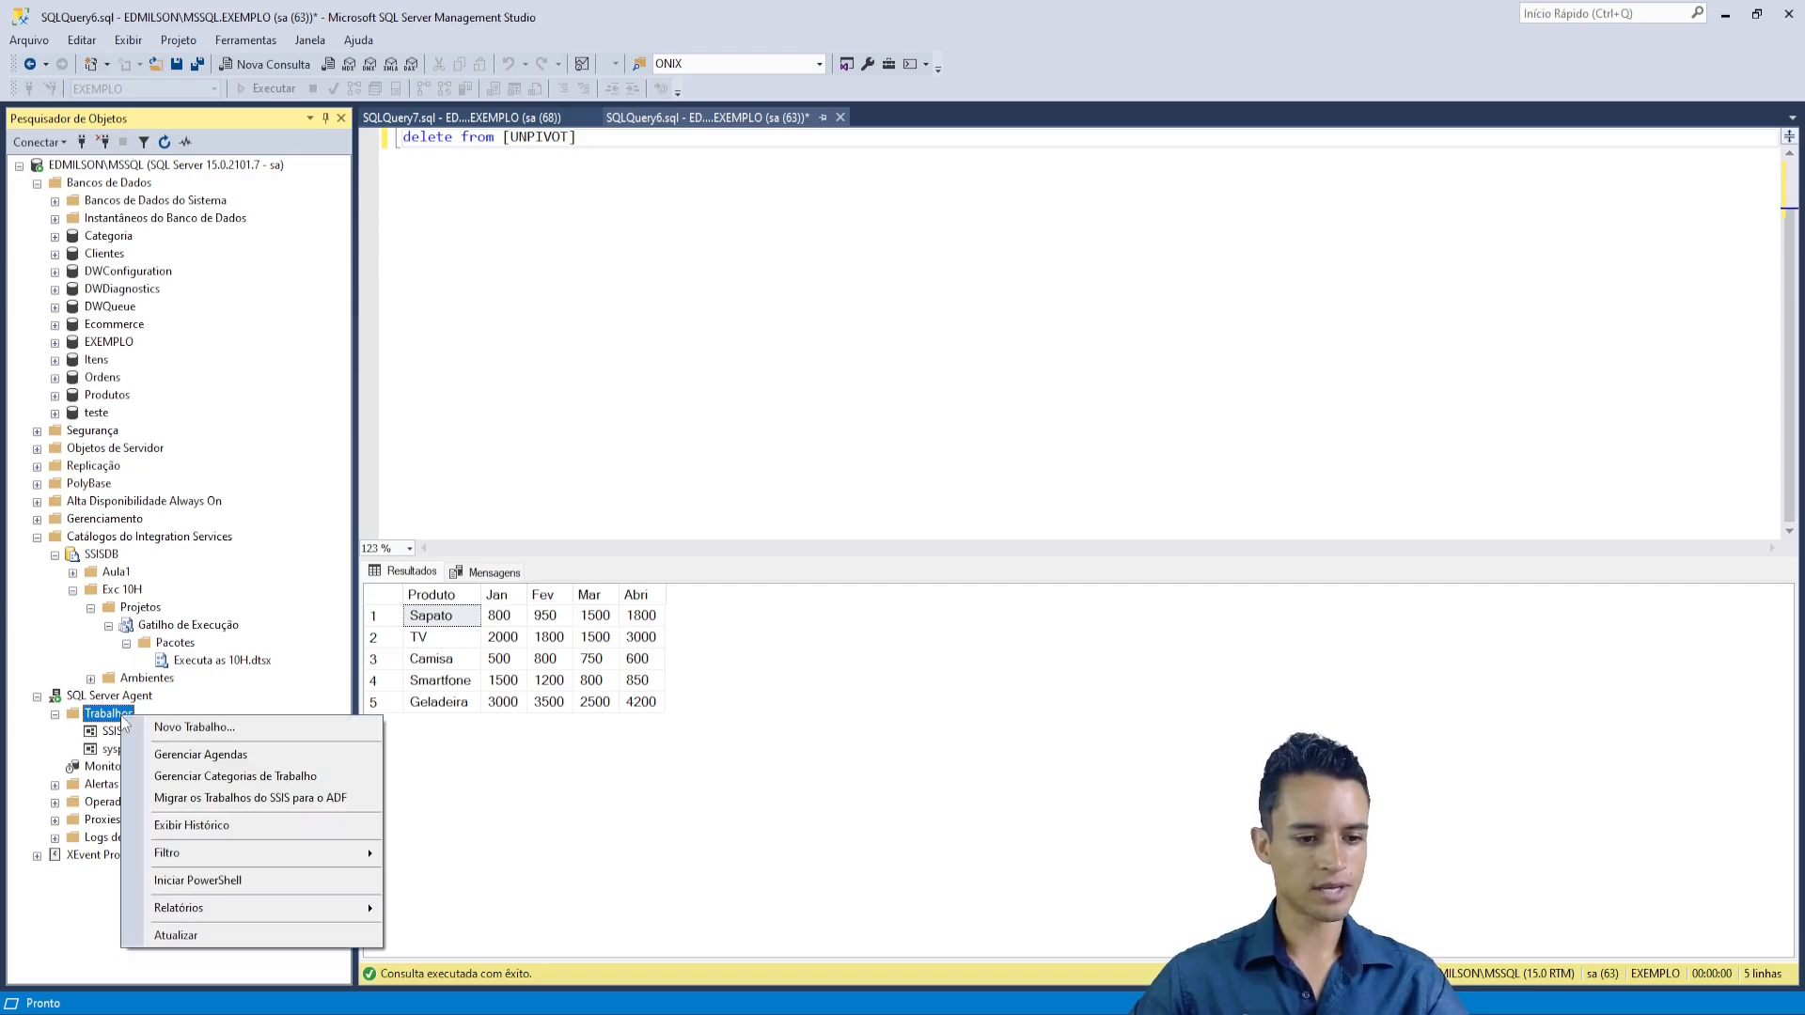
left_click(181, 727)
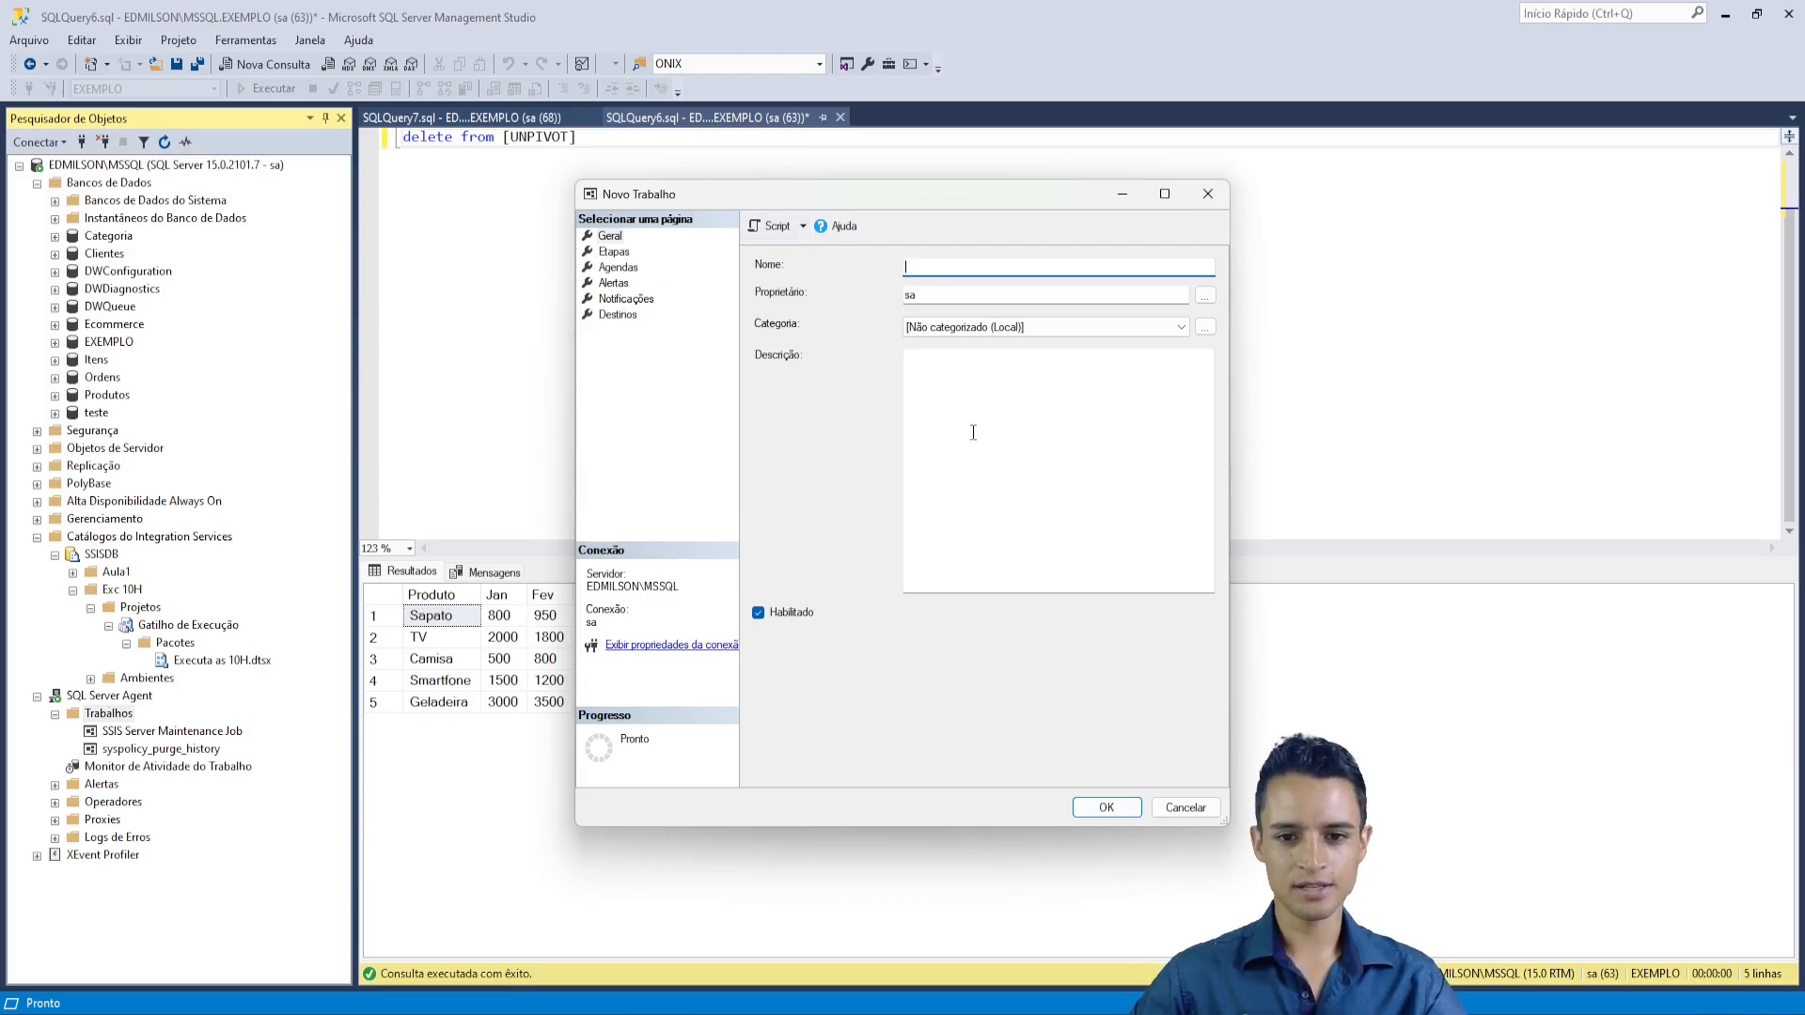
type("Exce")
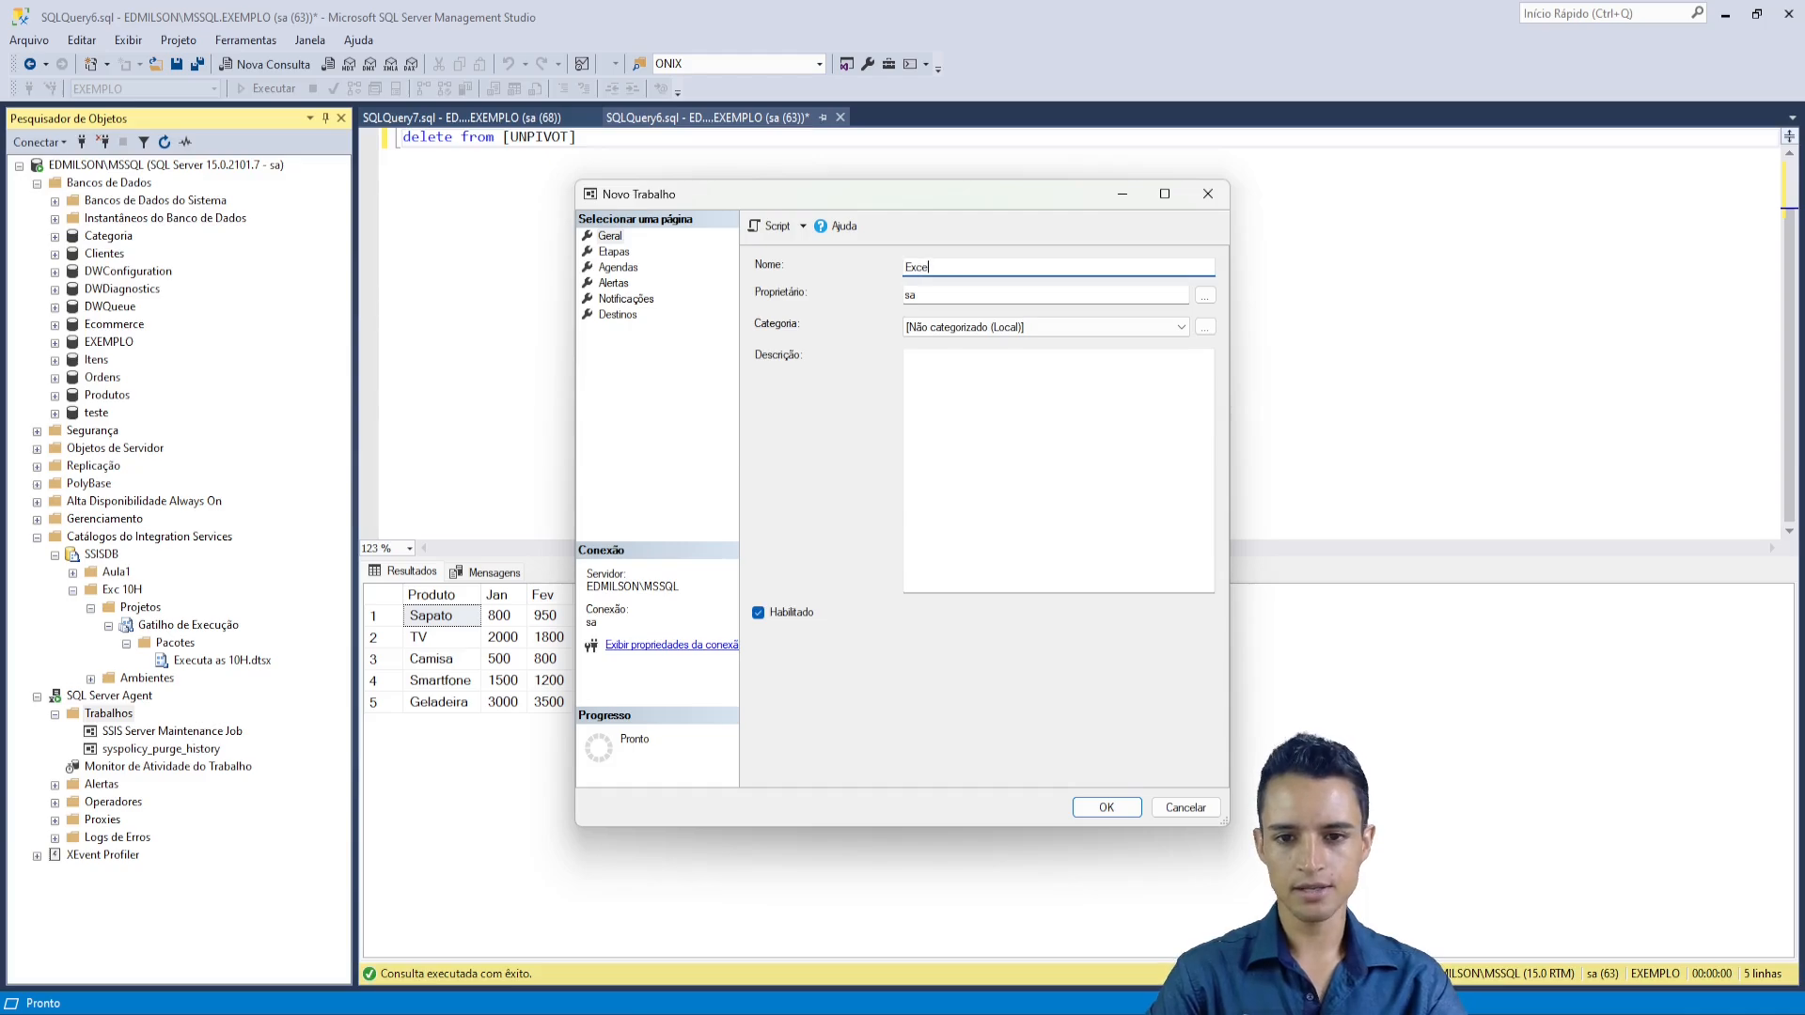
type("c 10")
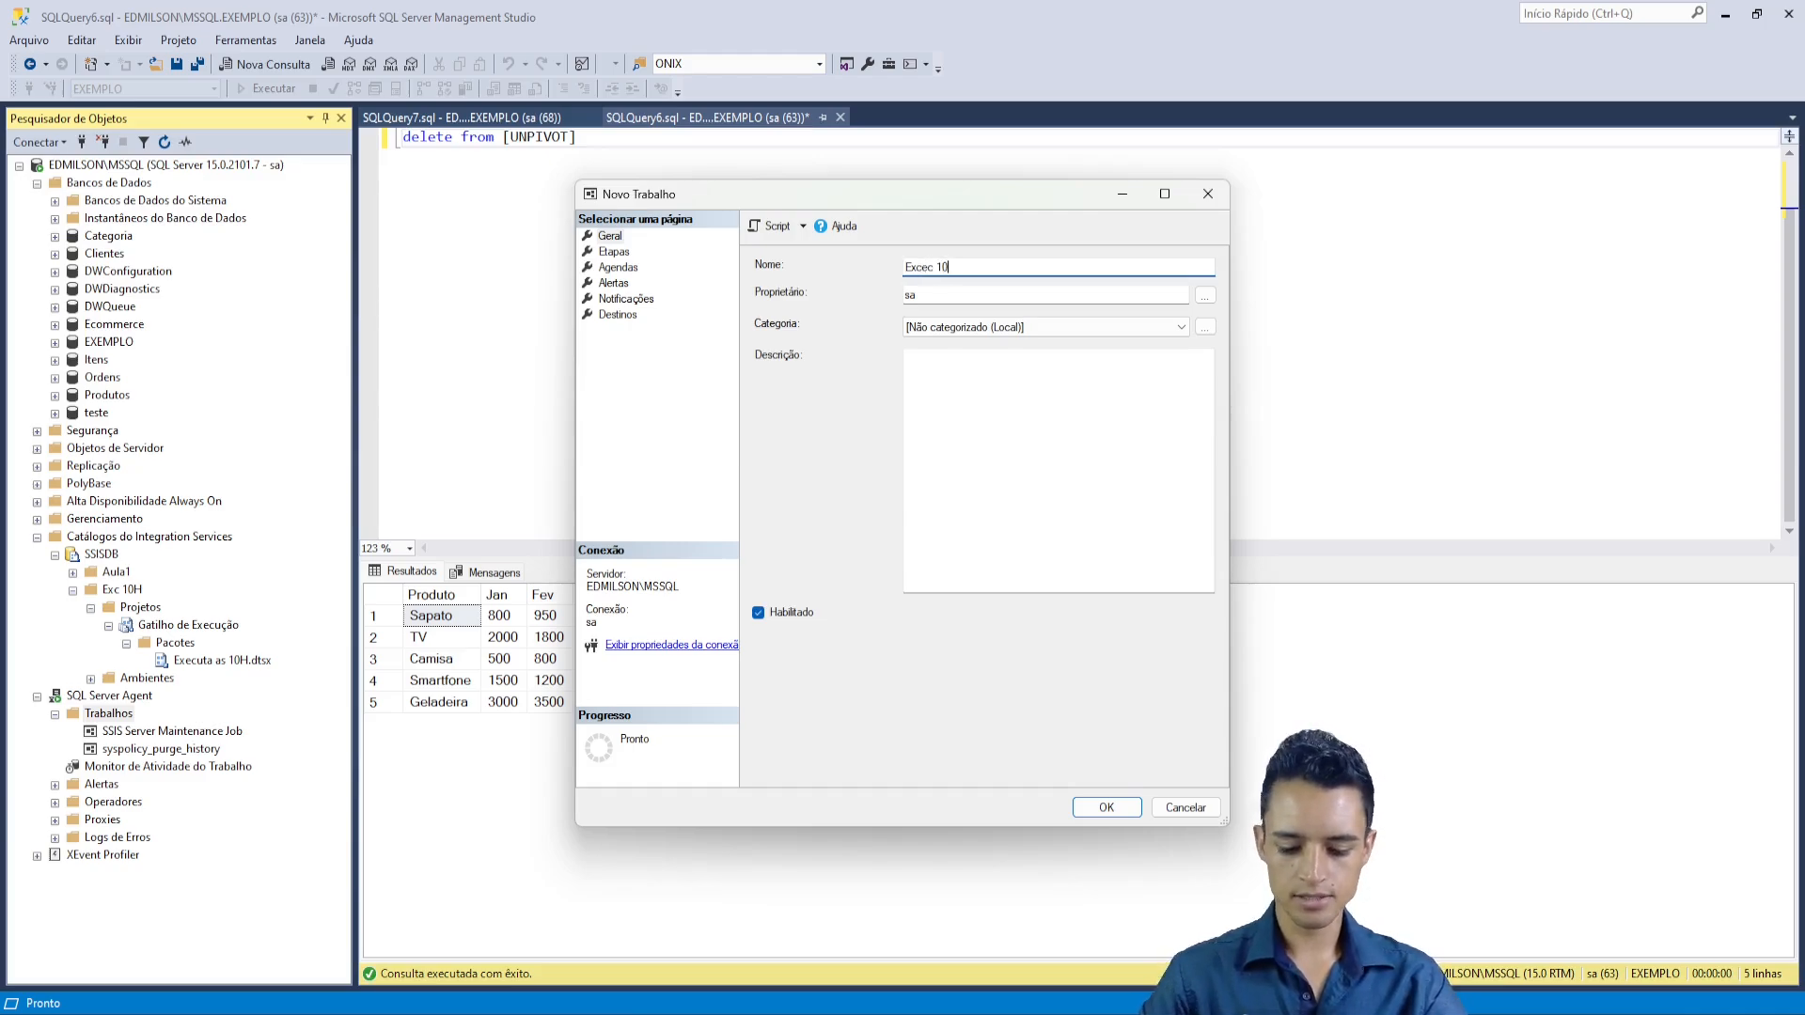
type("h")
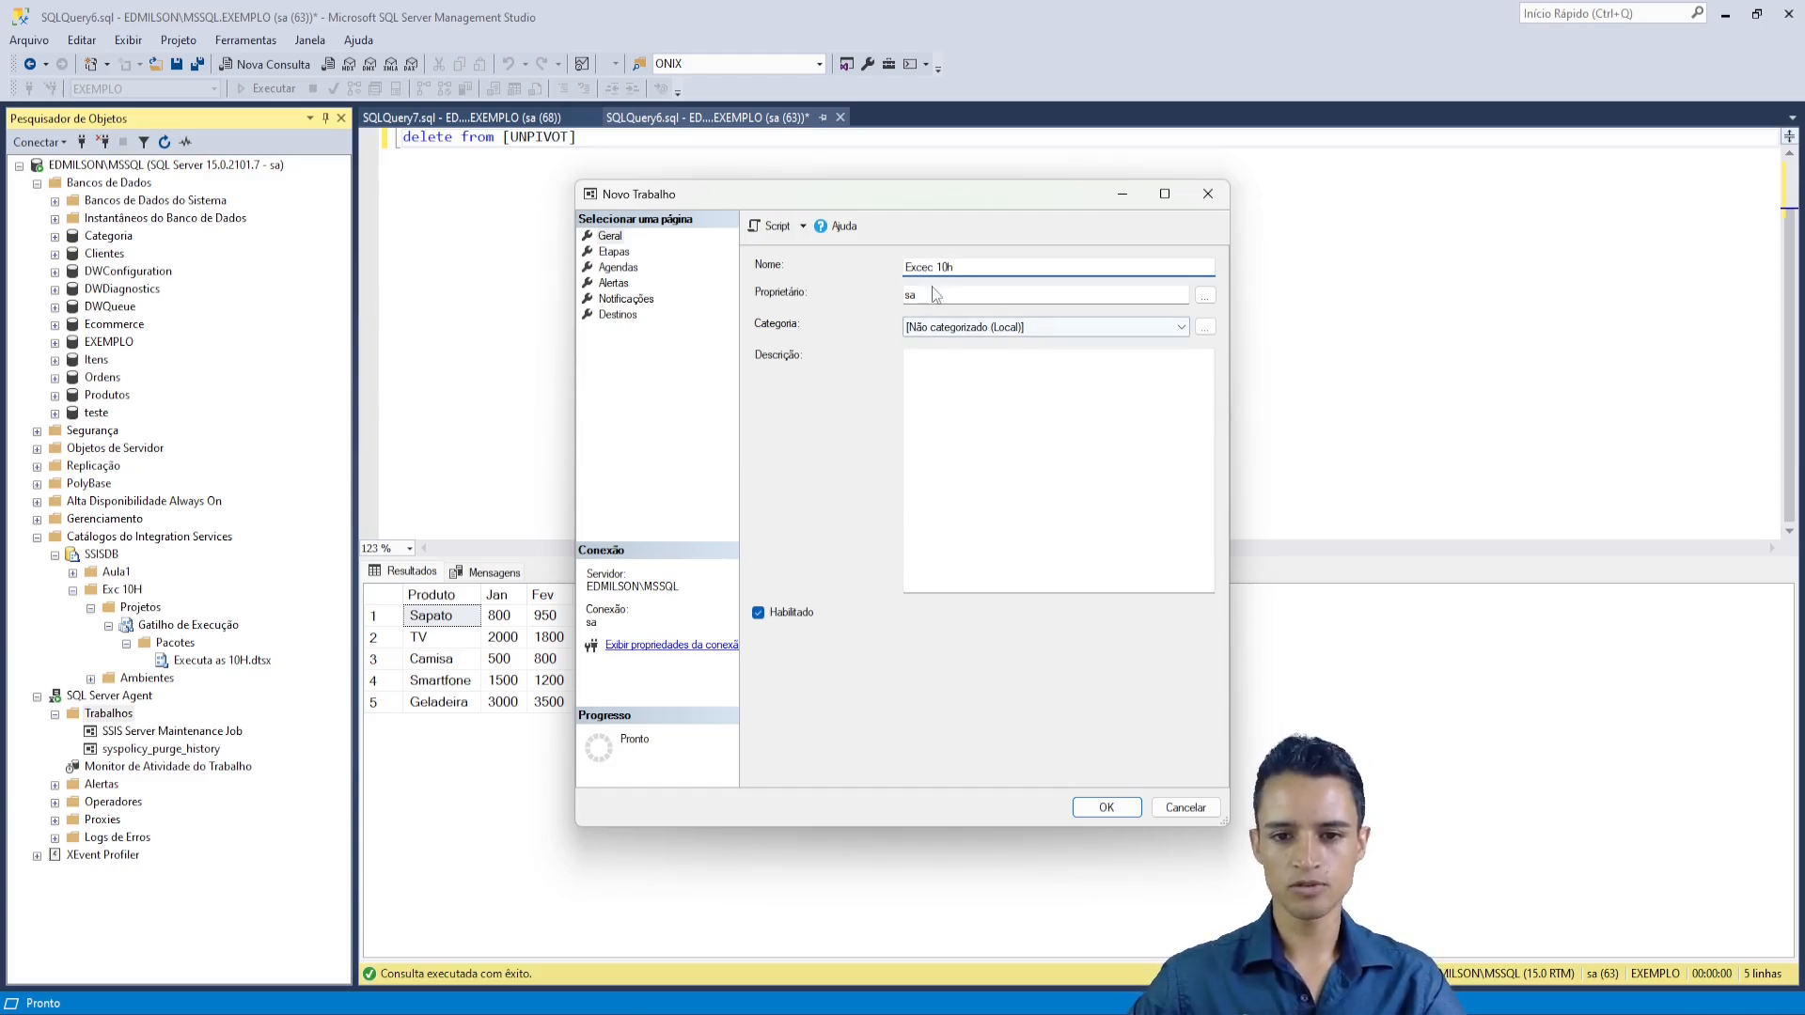
- Add a job step named Exce10h with the type SQL Server Integration Services Package
left_click(616, 252)
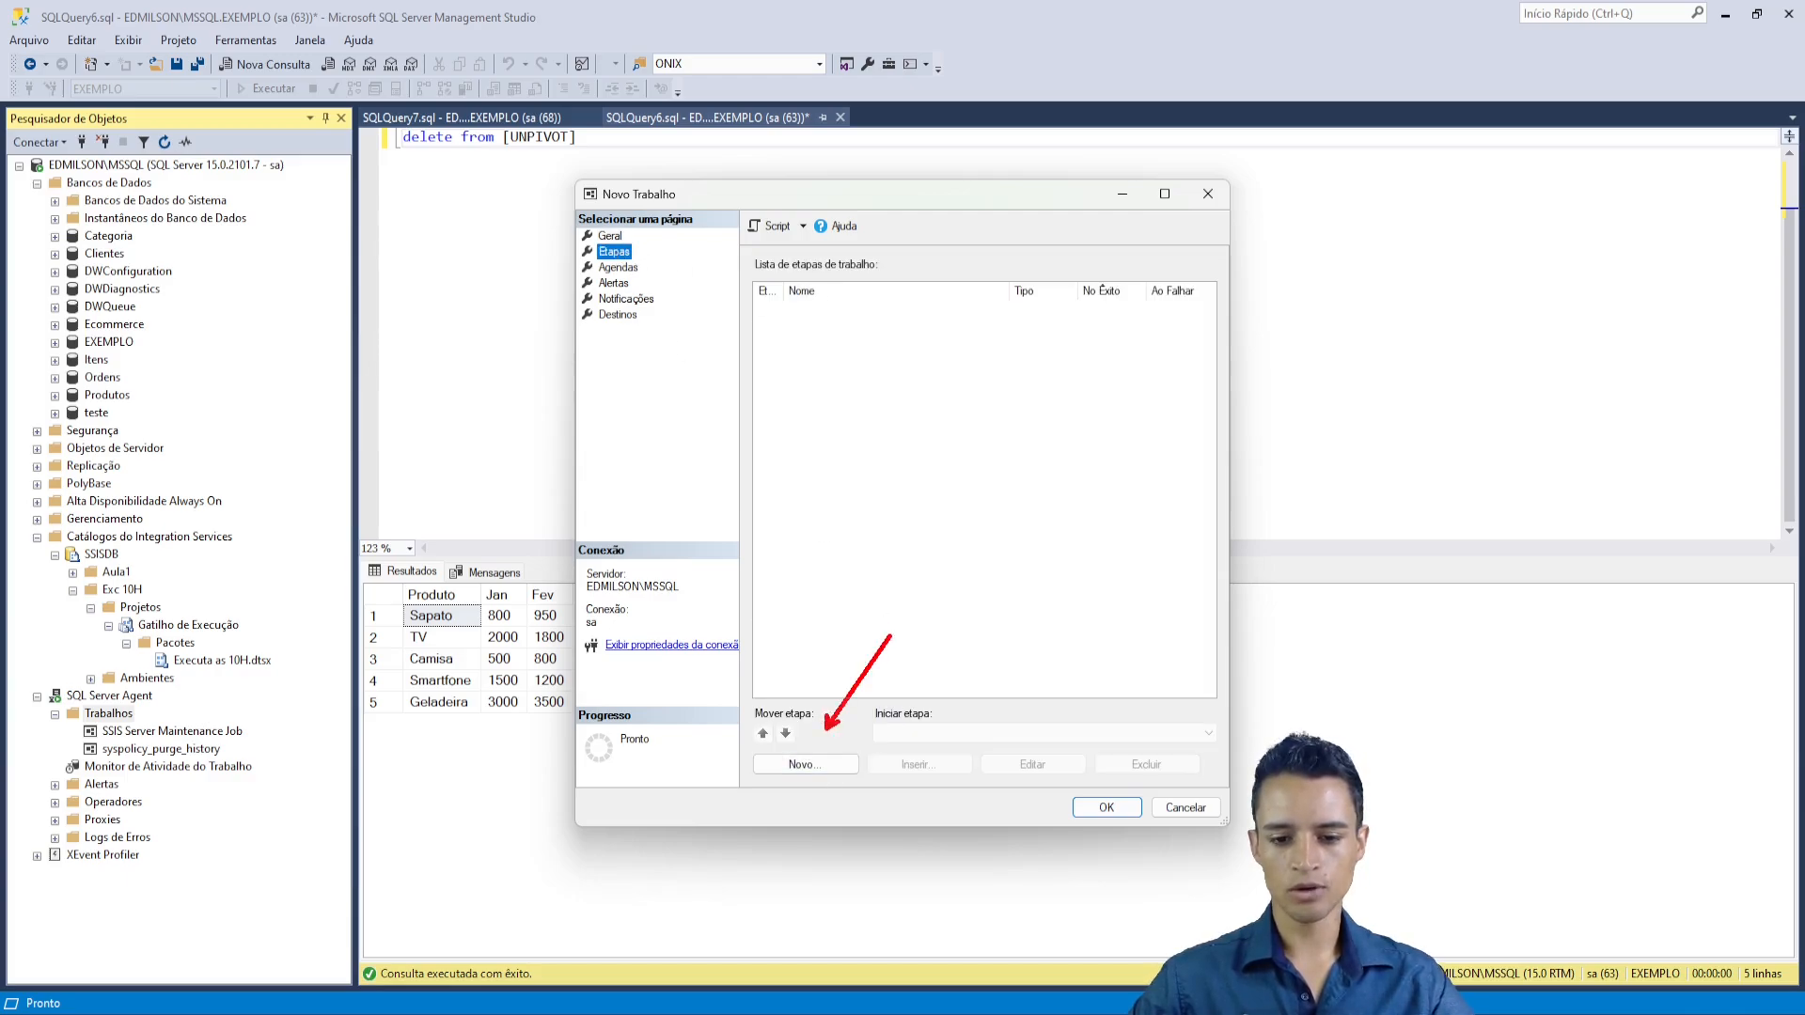
left_click(810, 769)
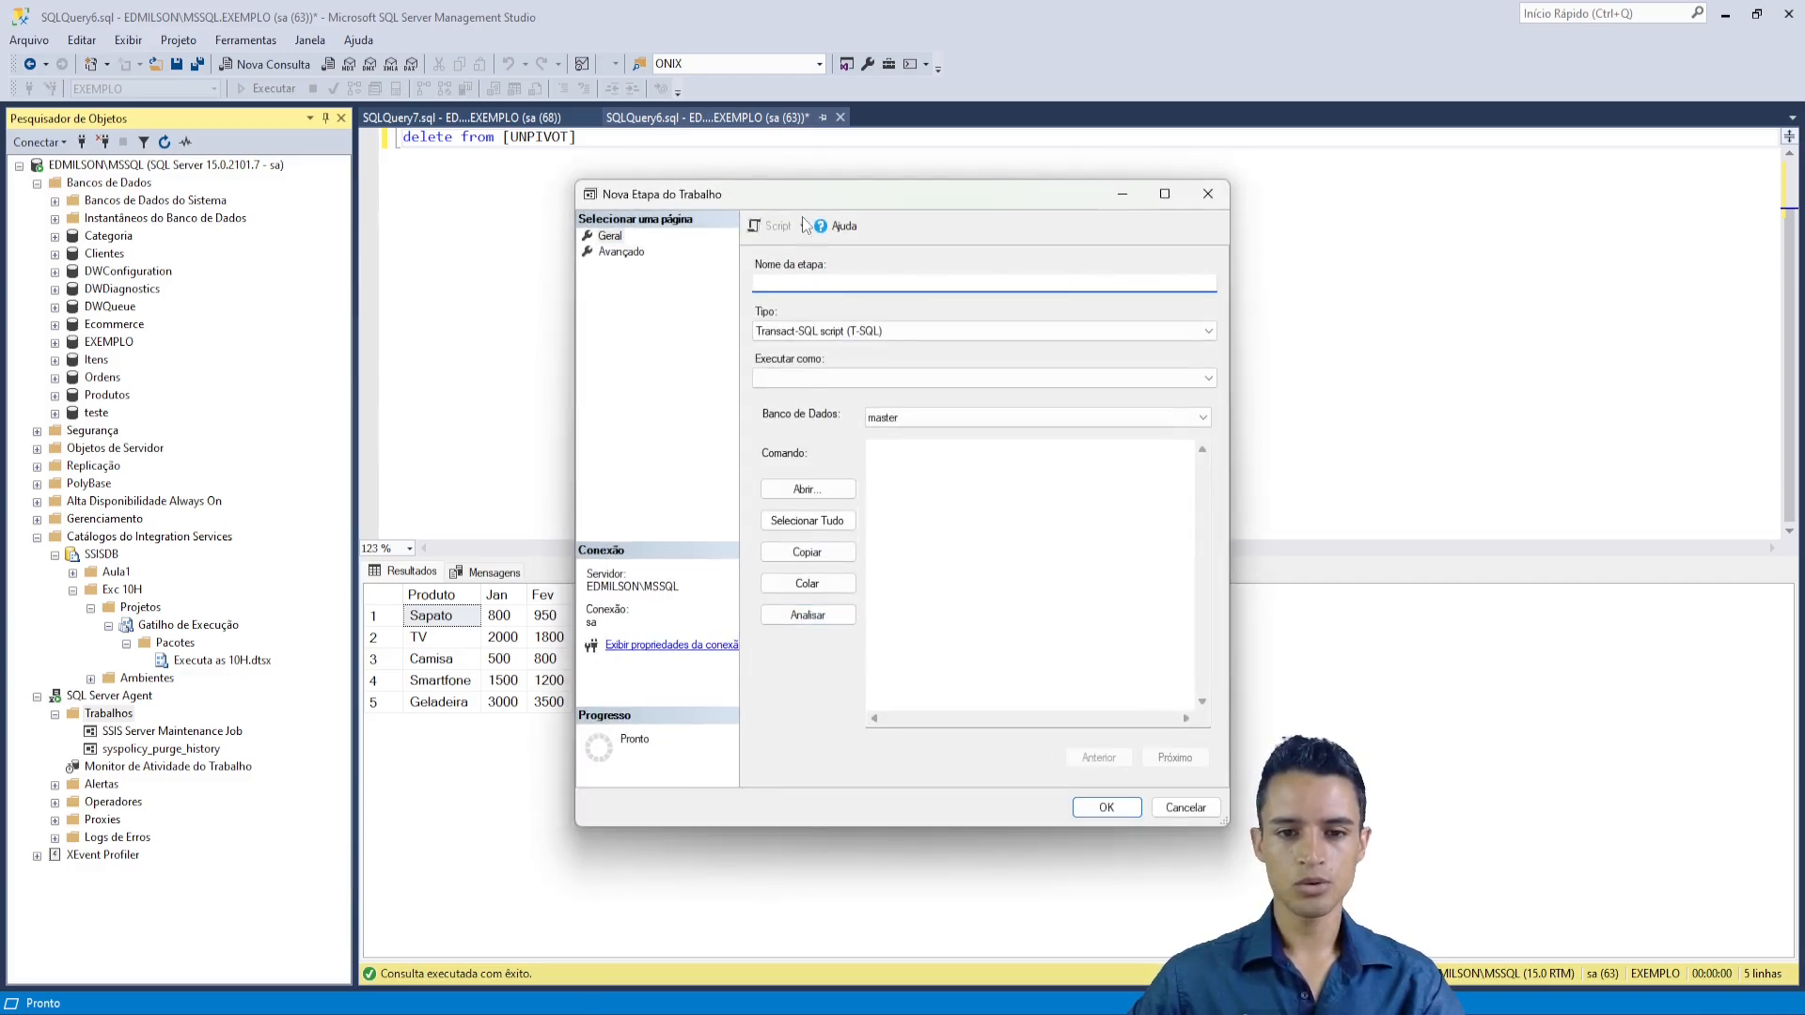
left_click_drag(887, 194, 1019, 195)
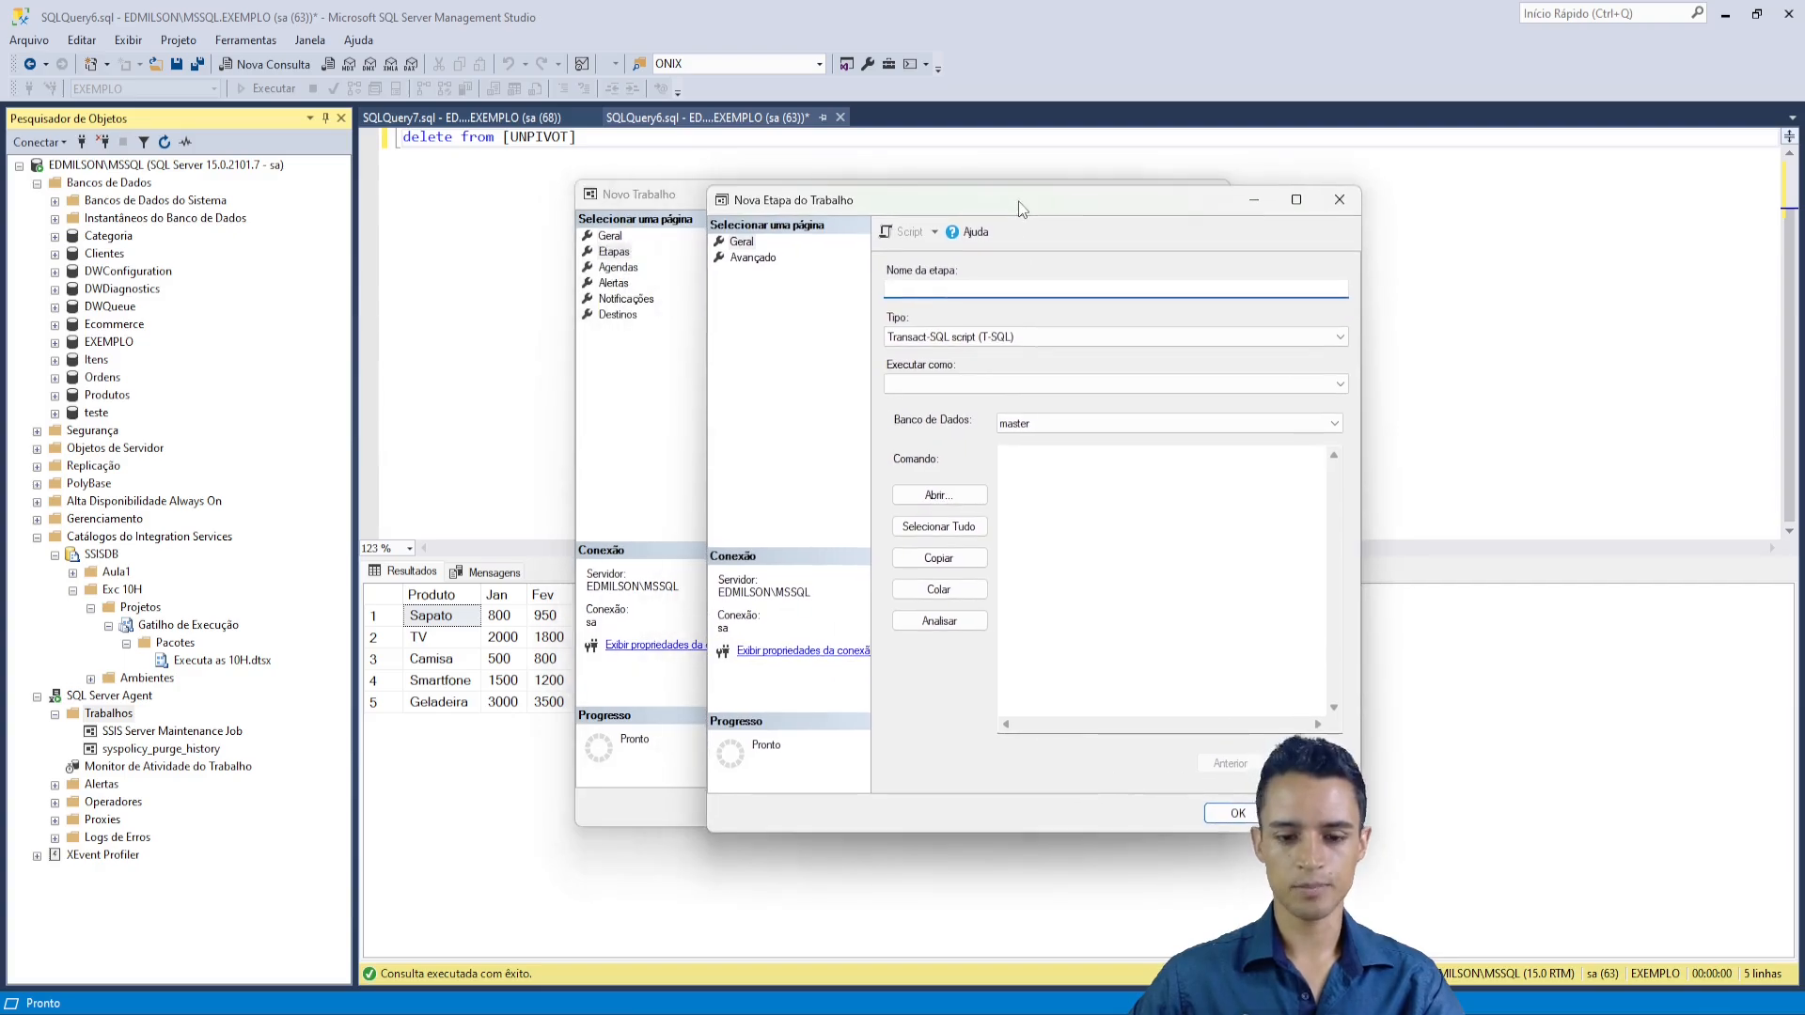
type("Exce10h")
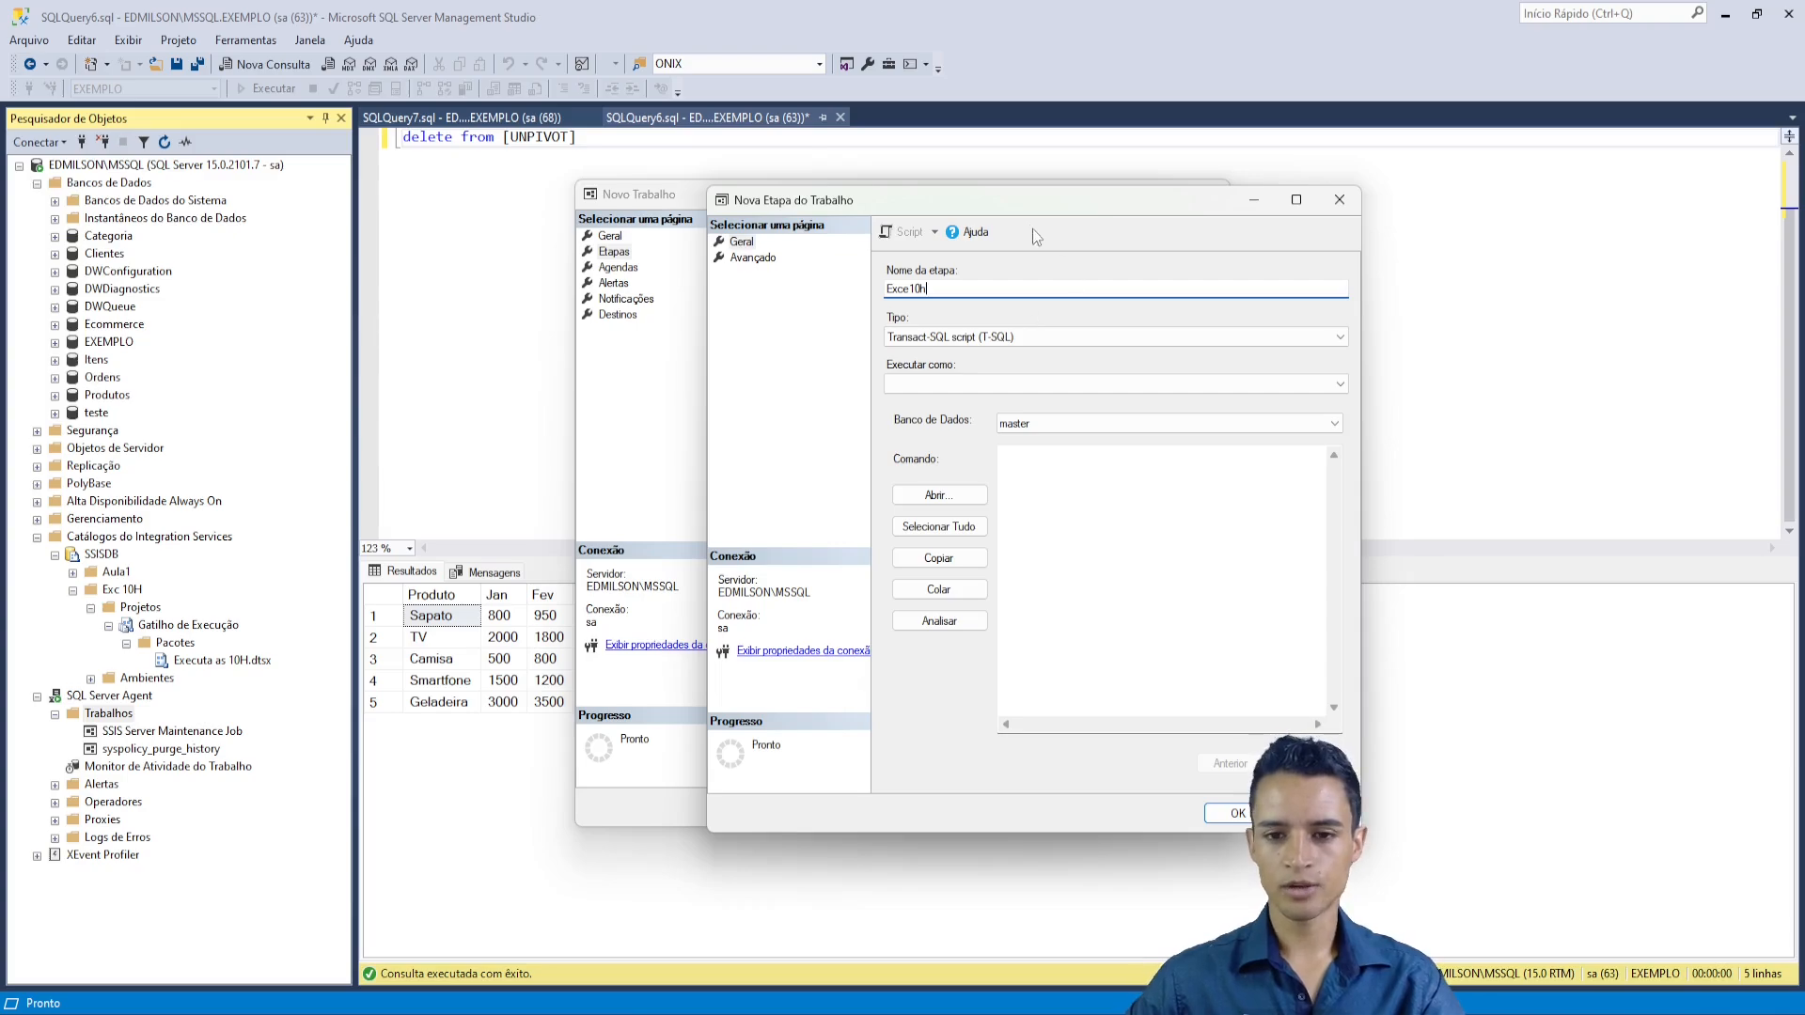
left_click_drag(1019, 194, 871, 230)
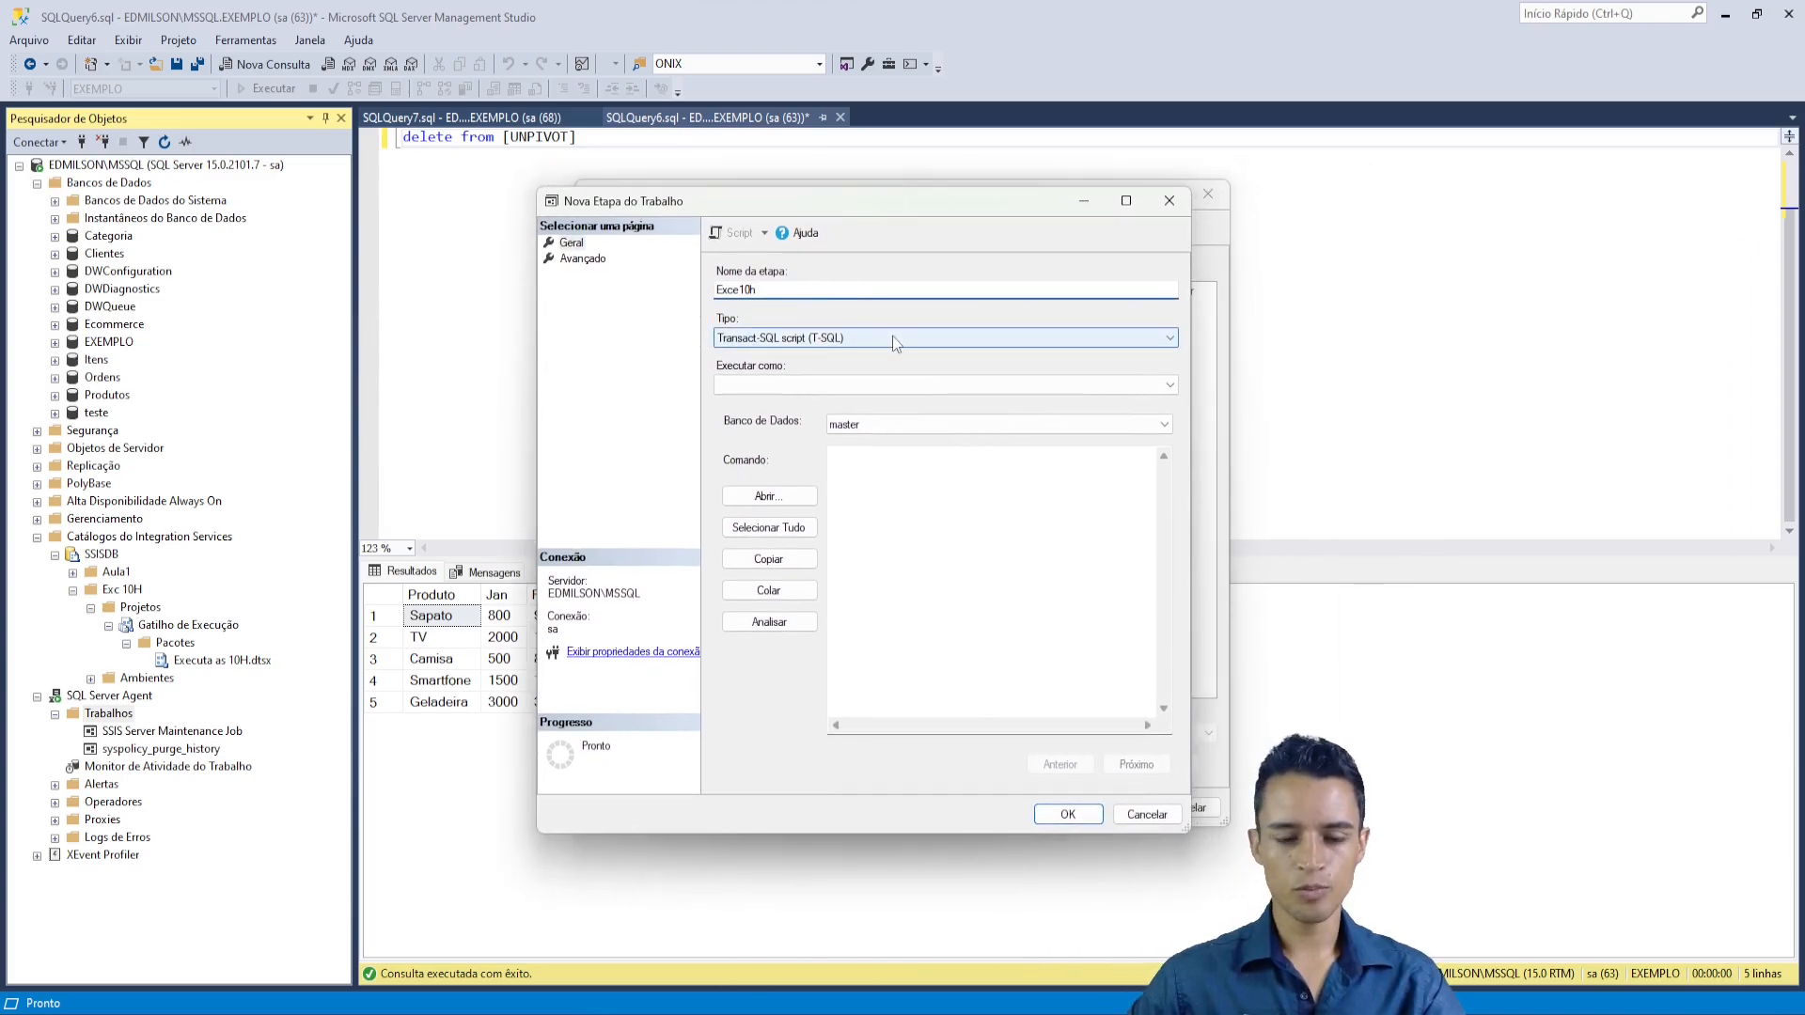
left_click(1148, 337)
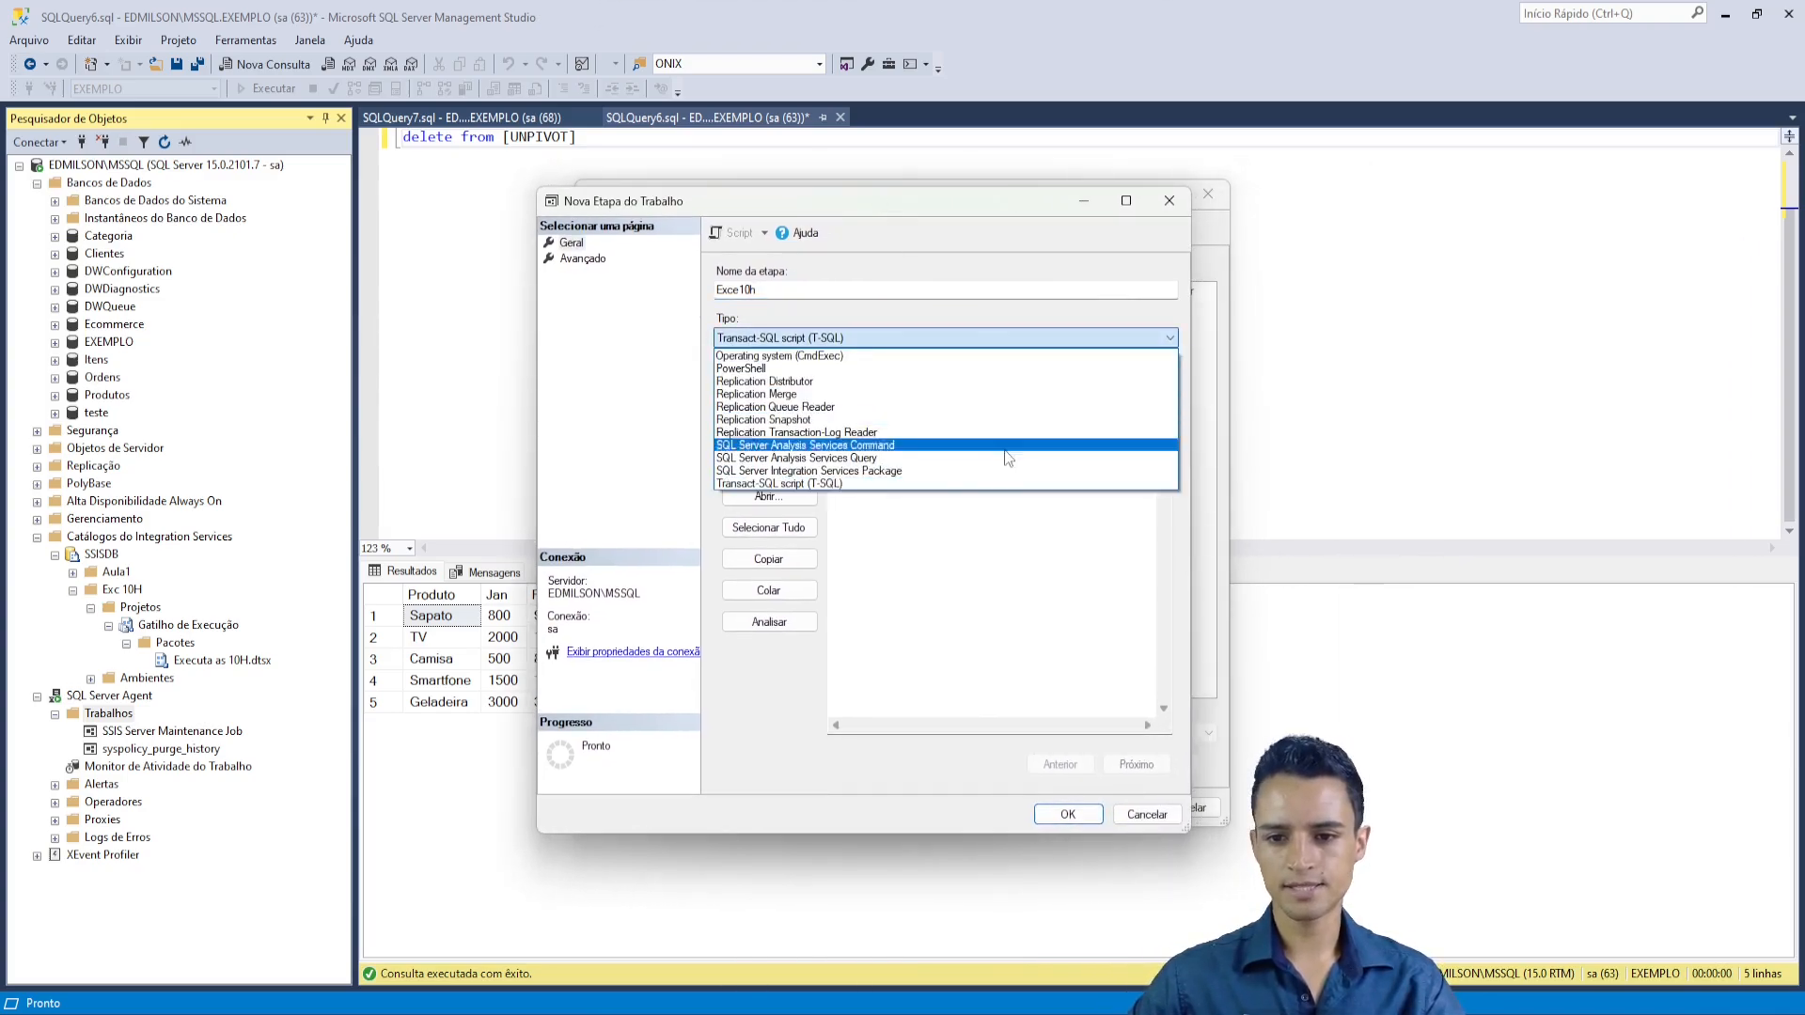
left_click(814, 470)
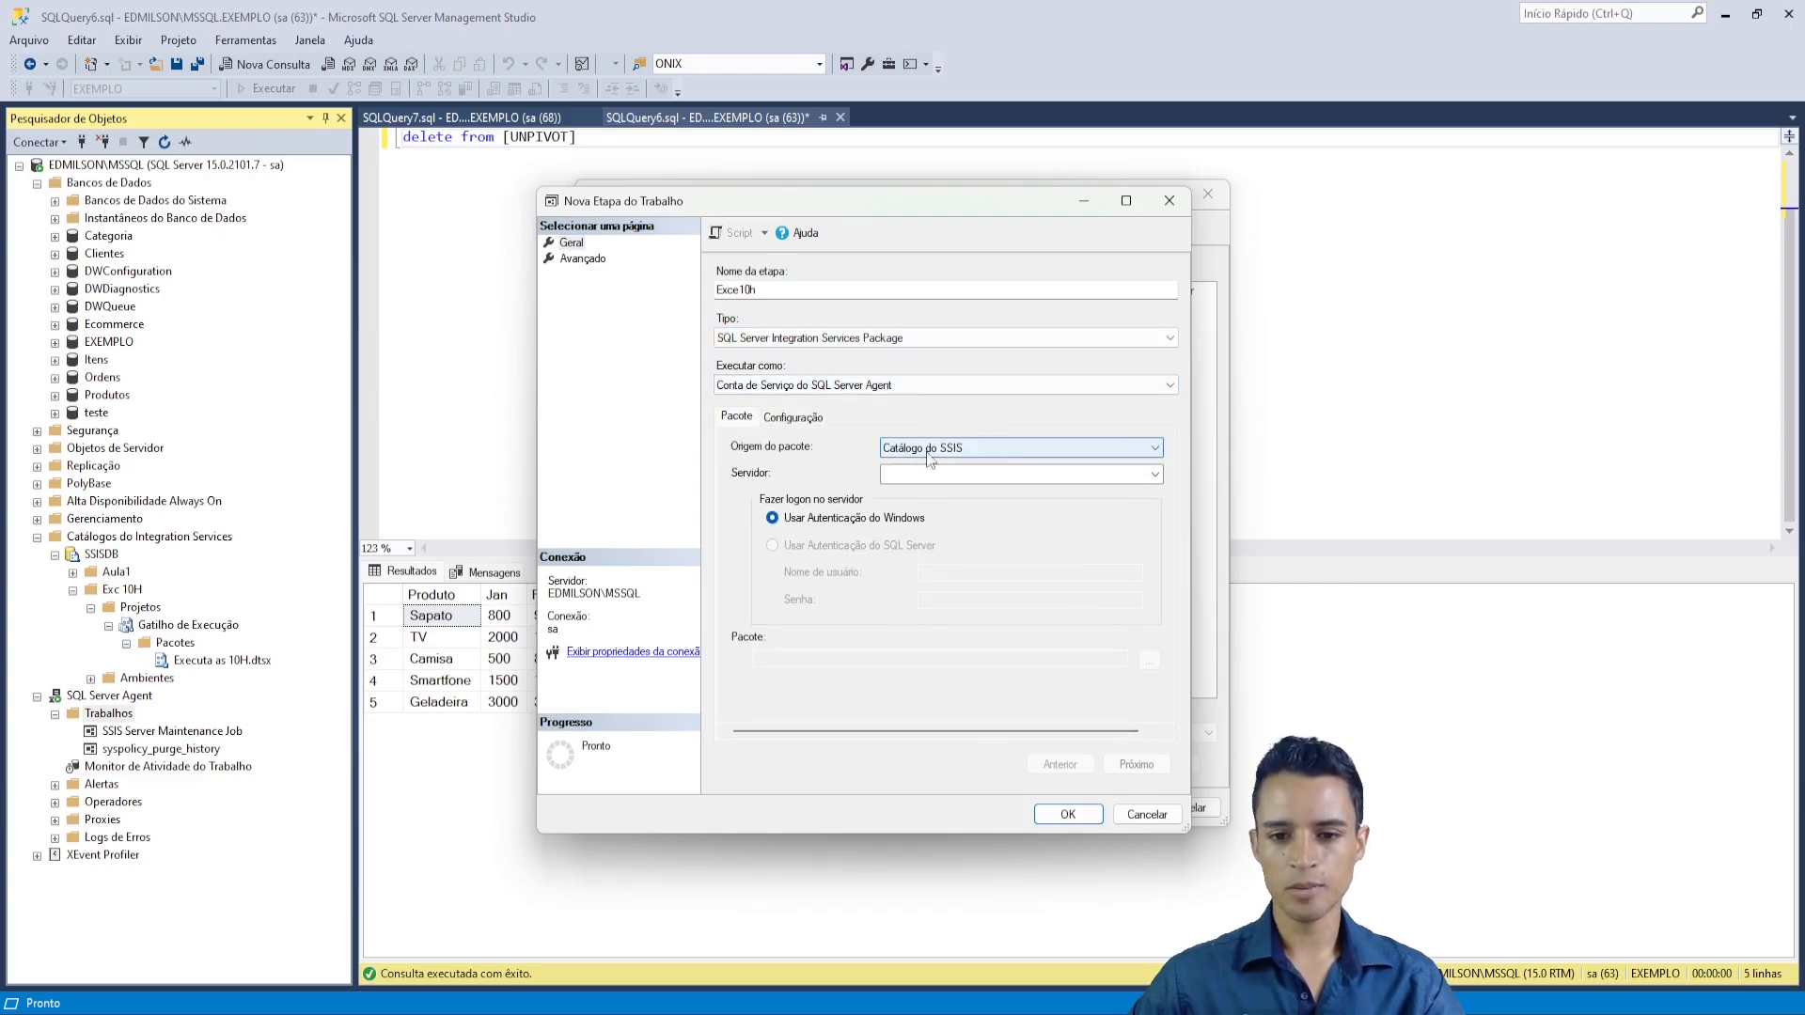
- Copy the server name from the connection dialog and enter it as the server for the step's SSIS catalog package source
left_click(1155, 474)
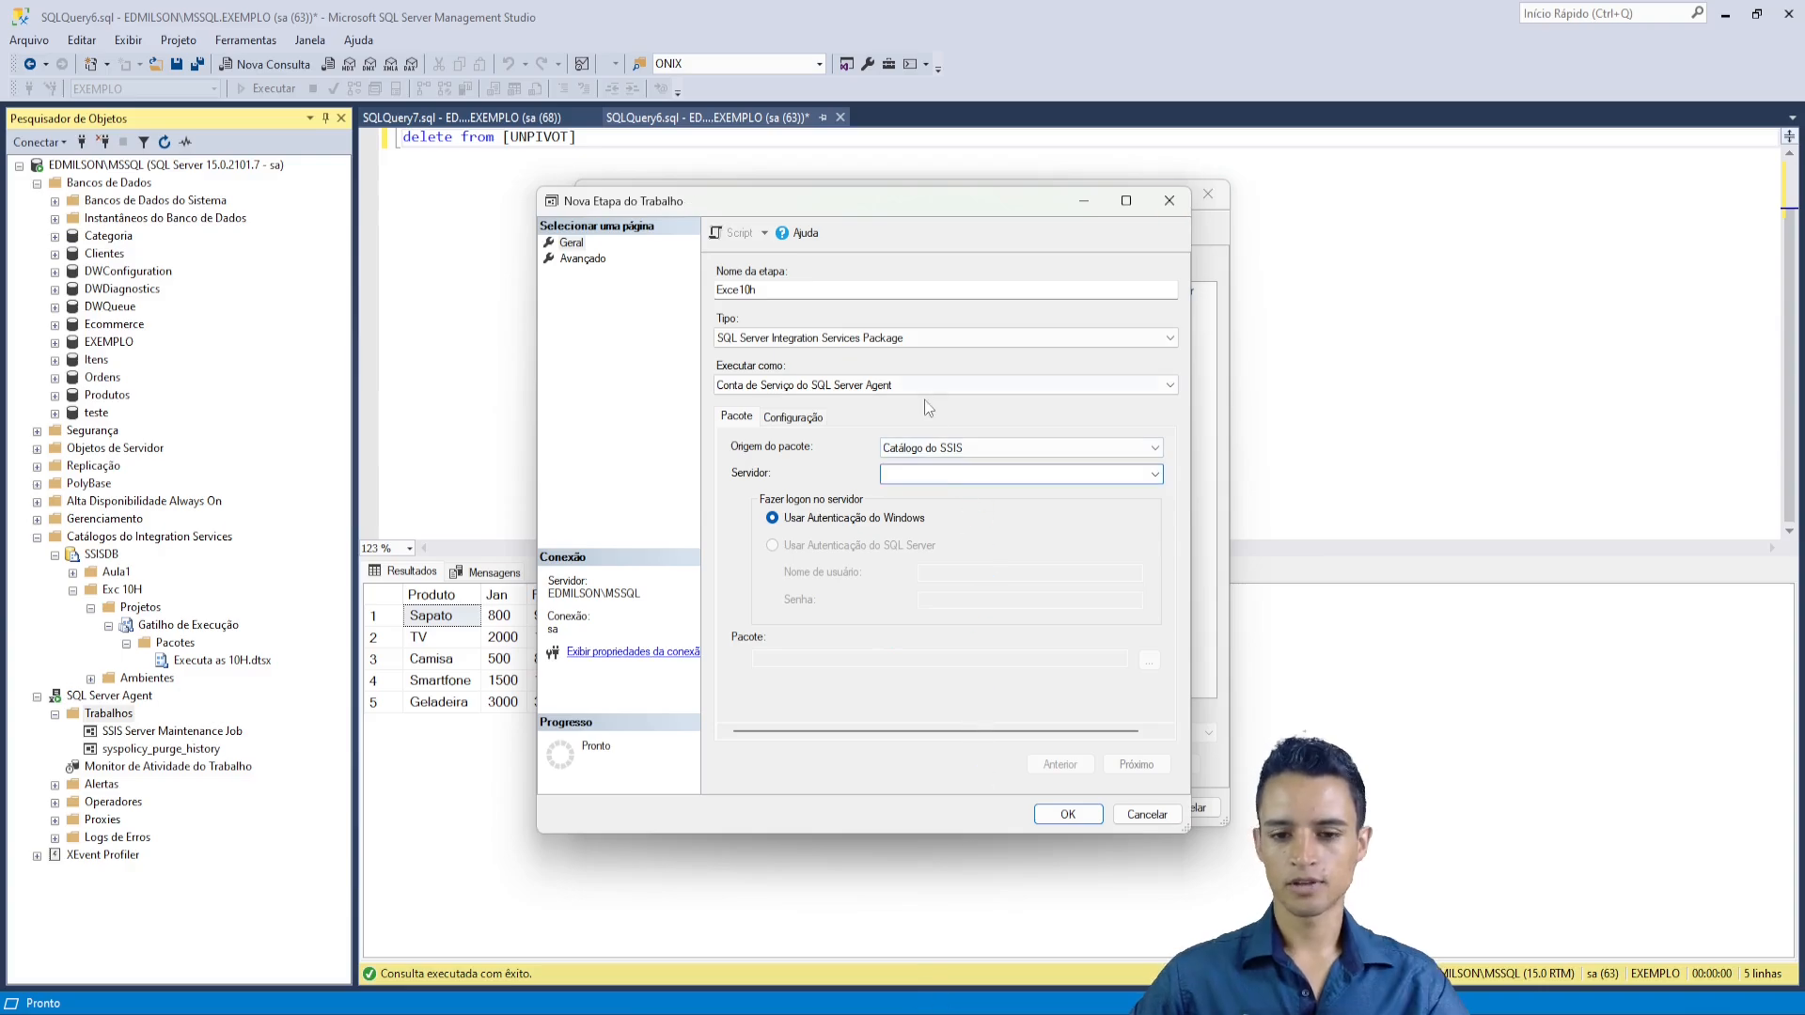
left_click(82, 142)
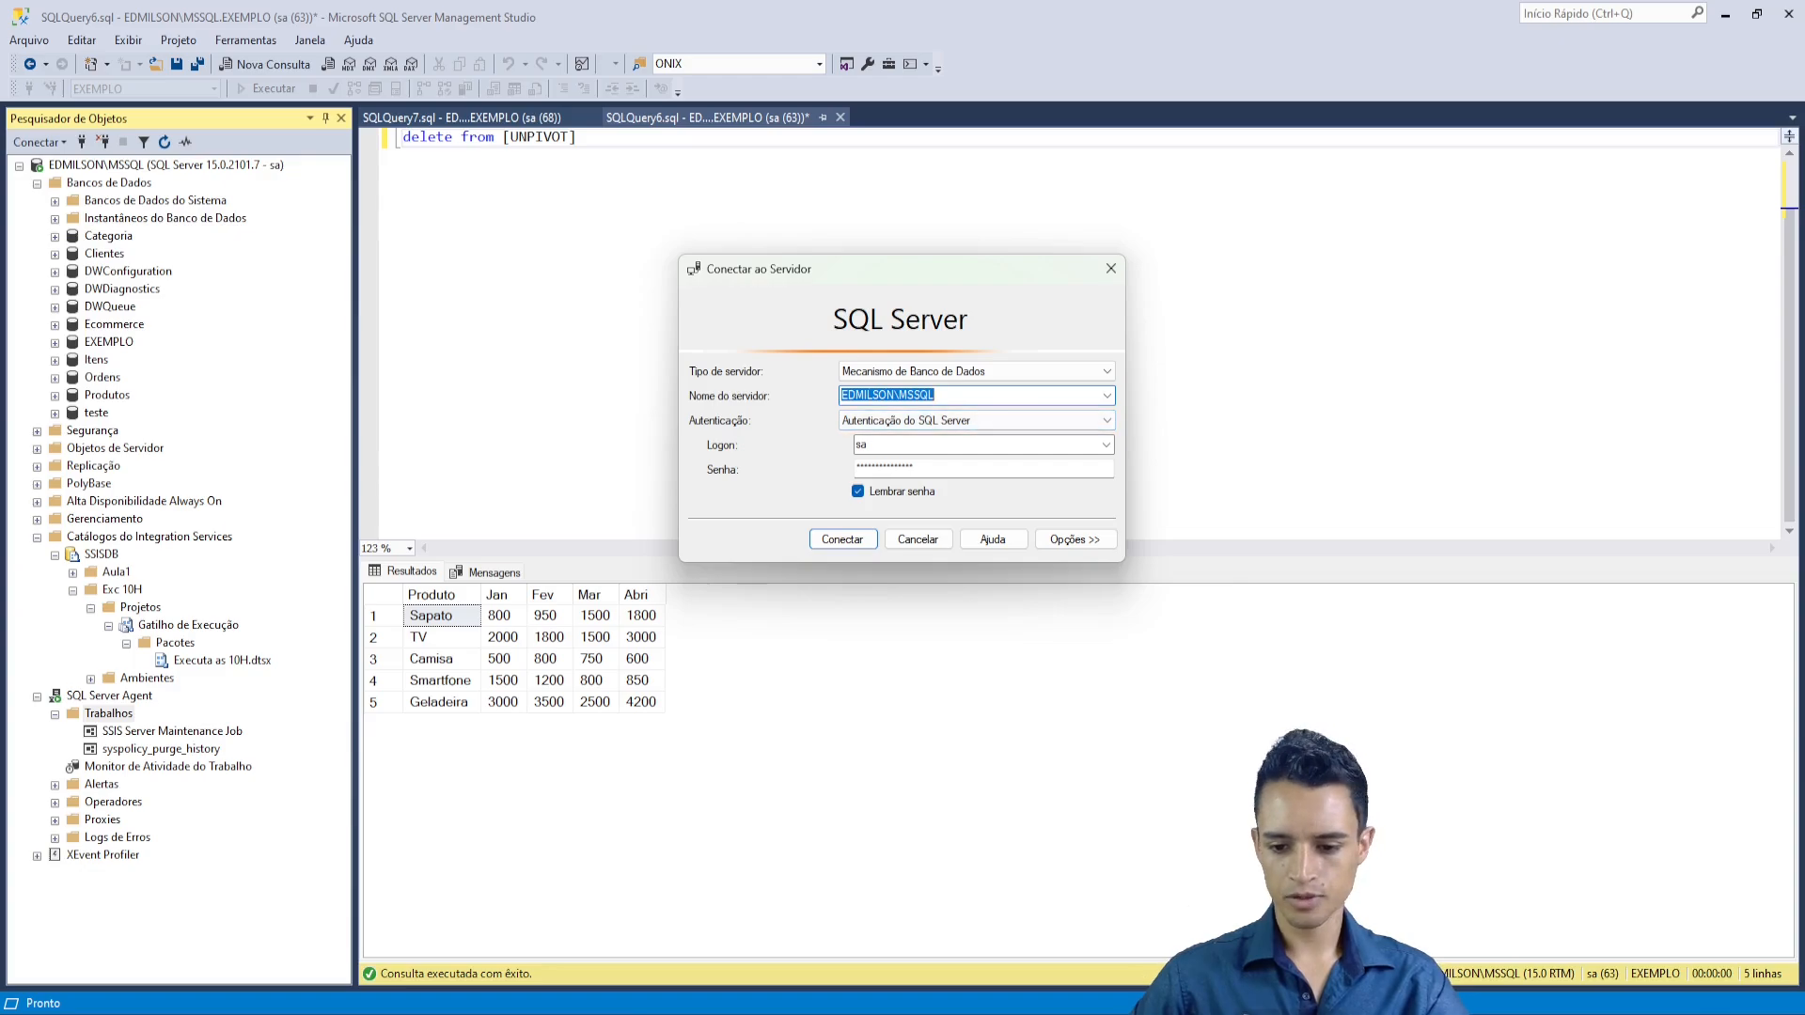
left_click(1187, 931)
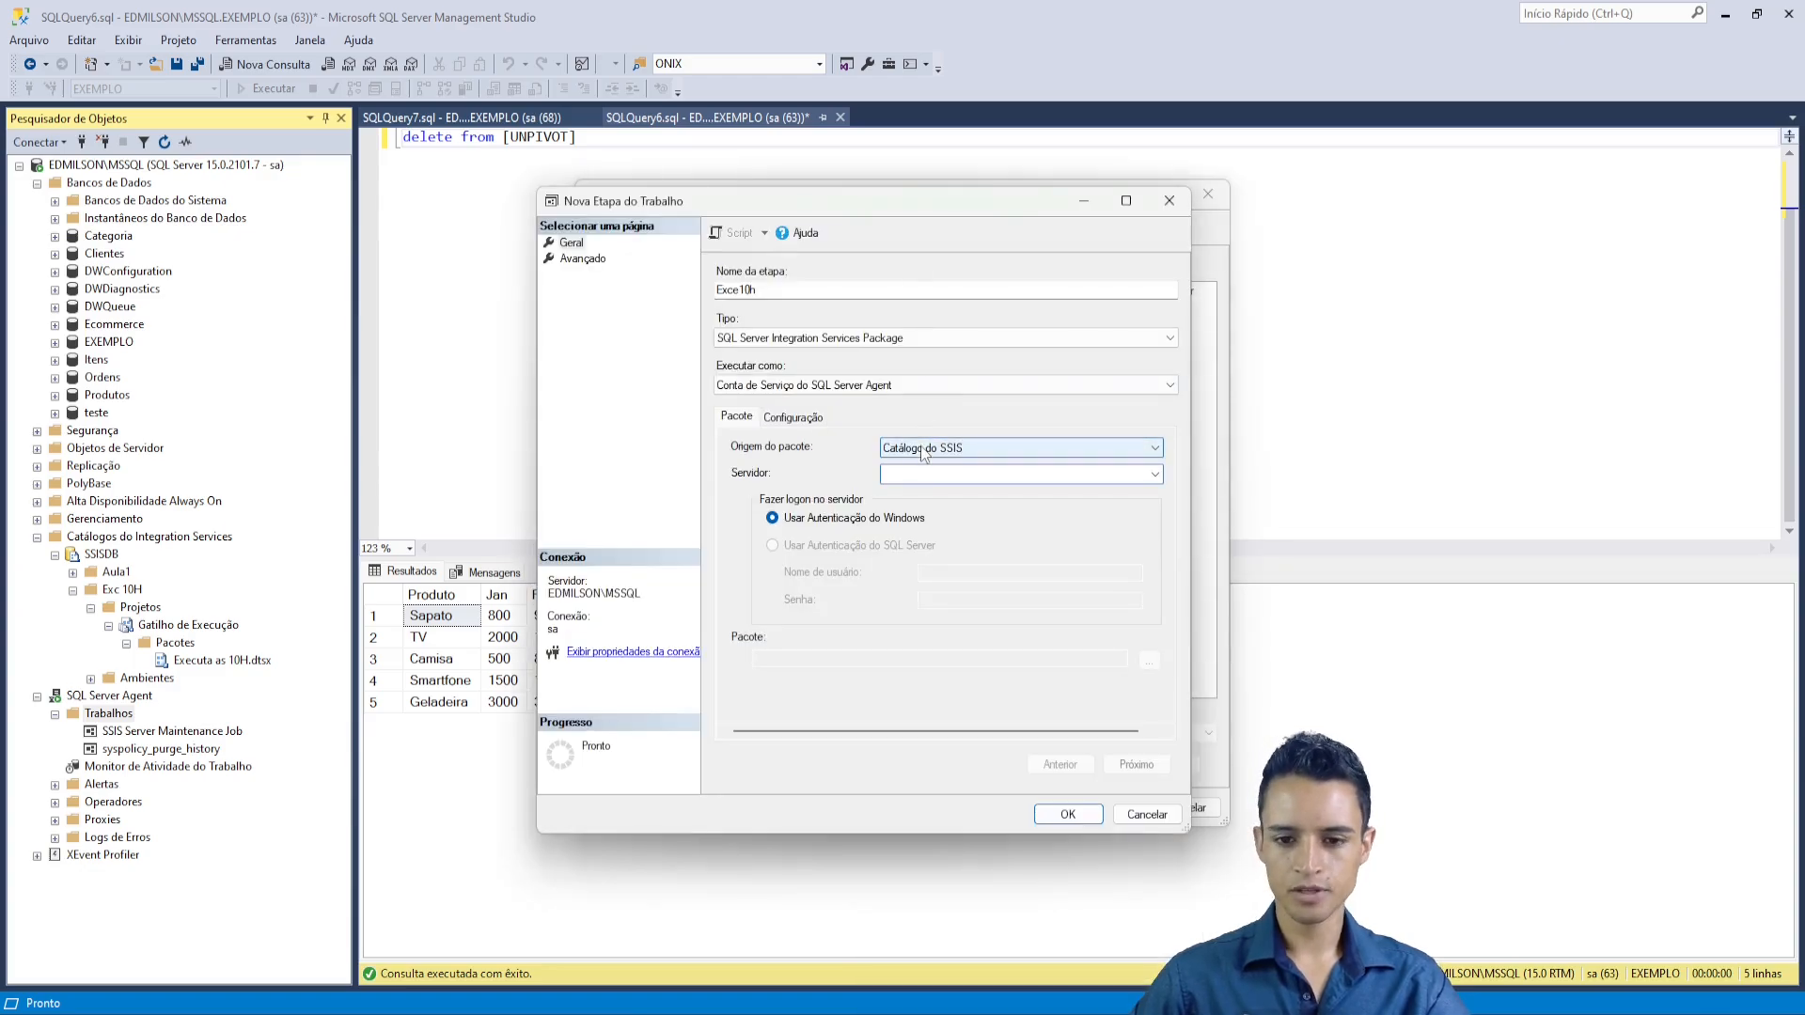
type("EDMILSON\\MSSQL")
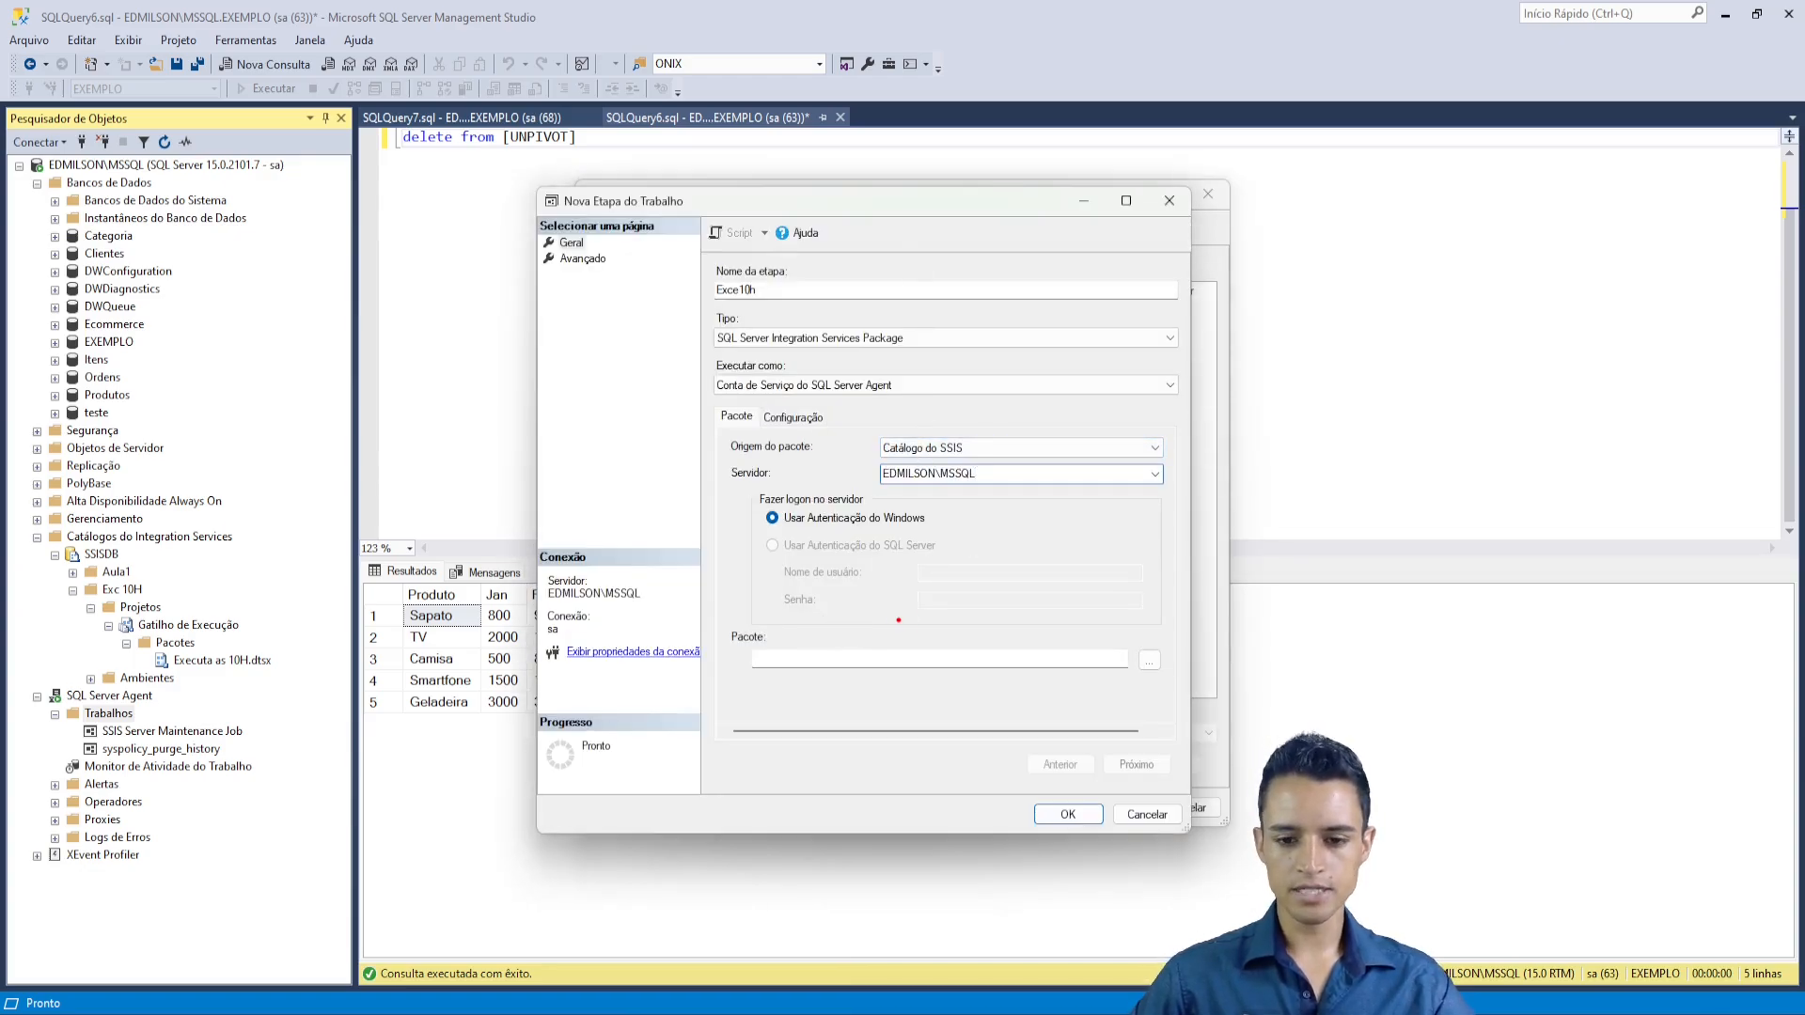
- Choose Executa as 10H.dtsx from Exc 10H > Gatilho de Execução in the SSISDB catalog as the step's package
left_click(1148, 661)
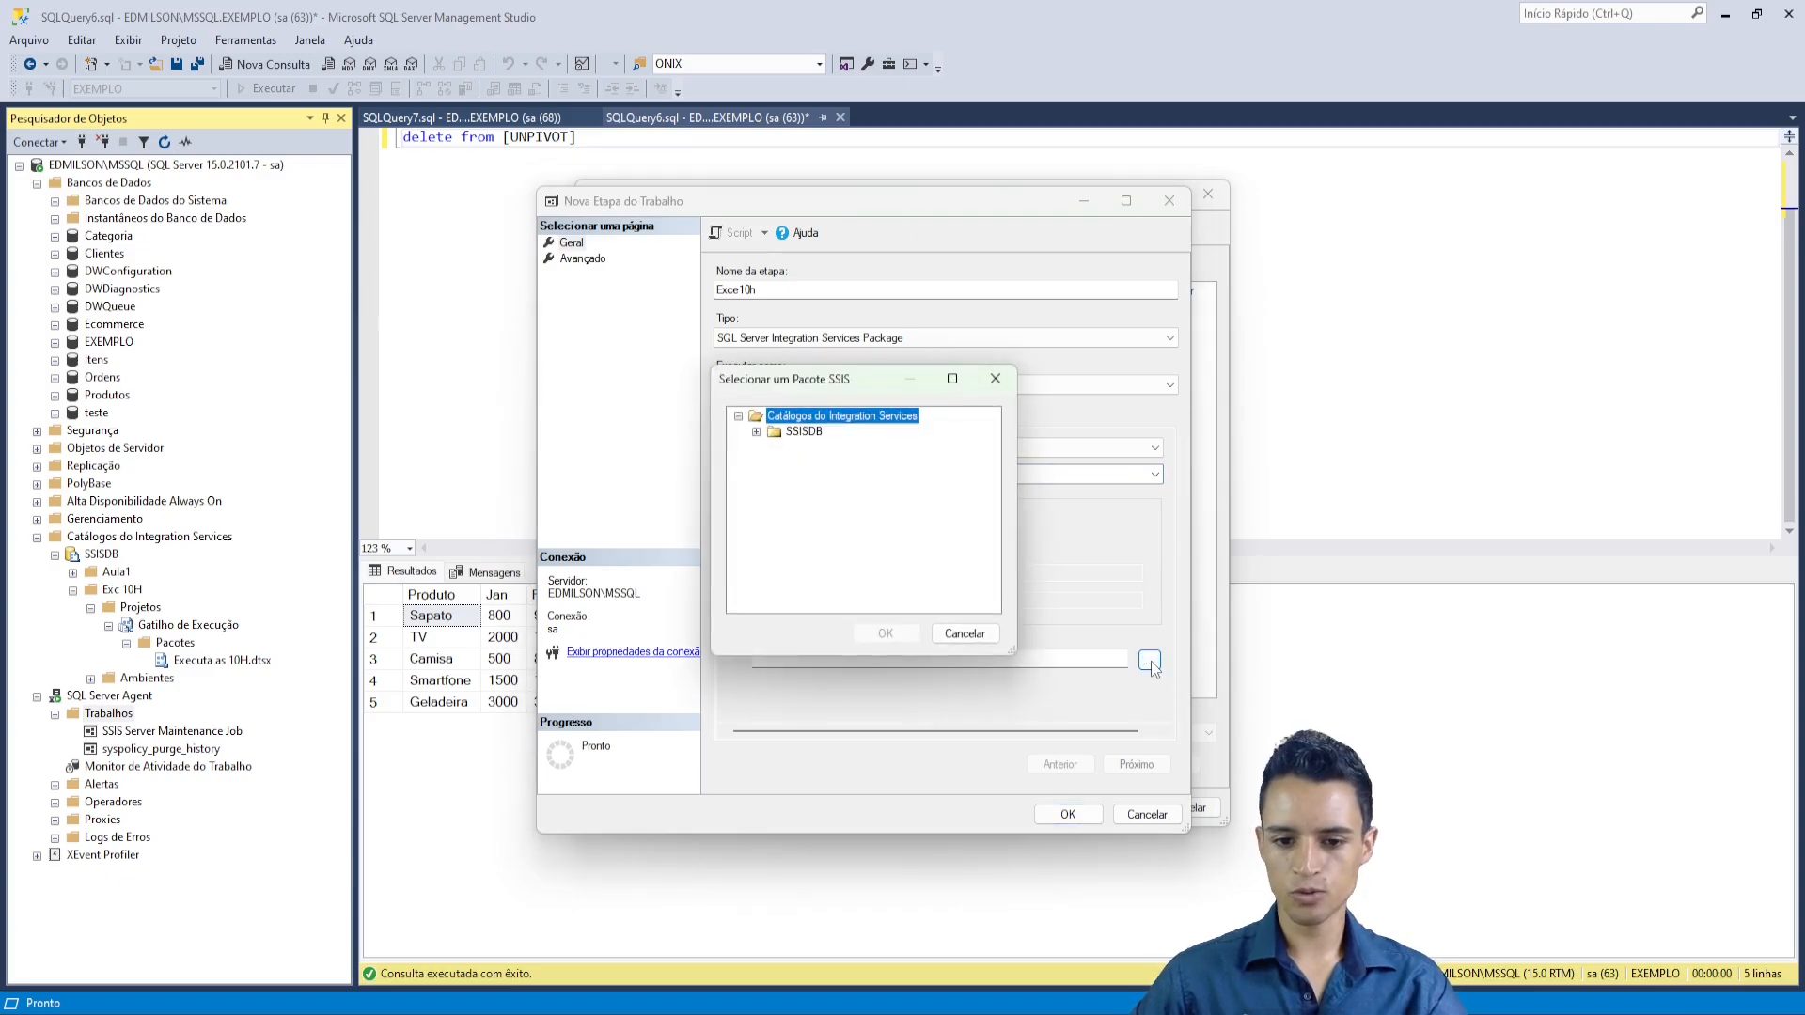
left_click(755, 431)
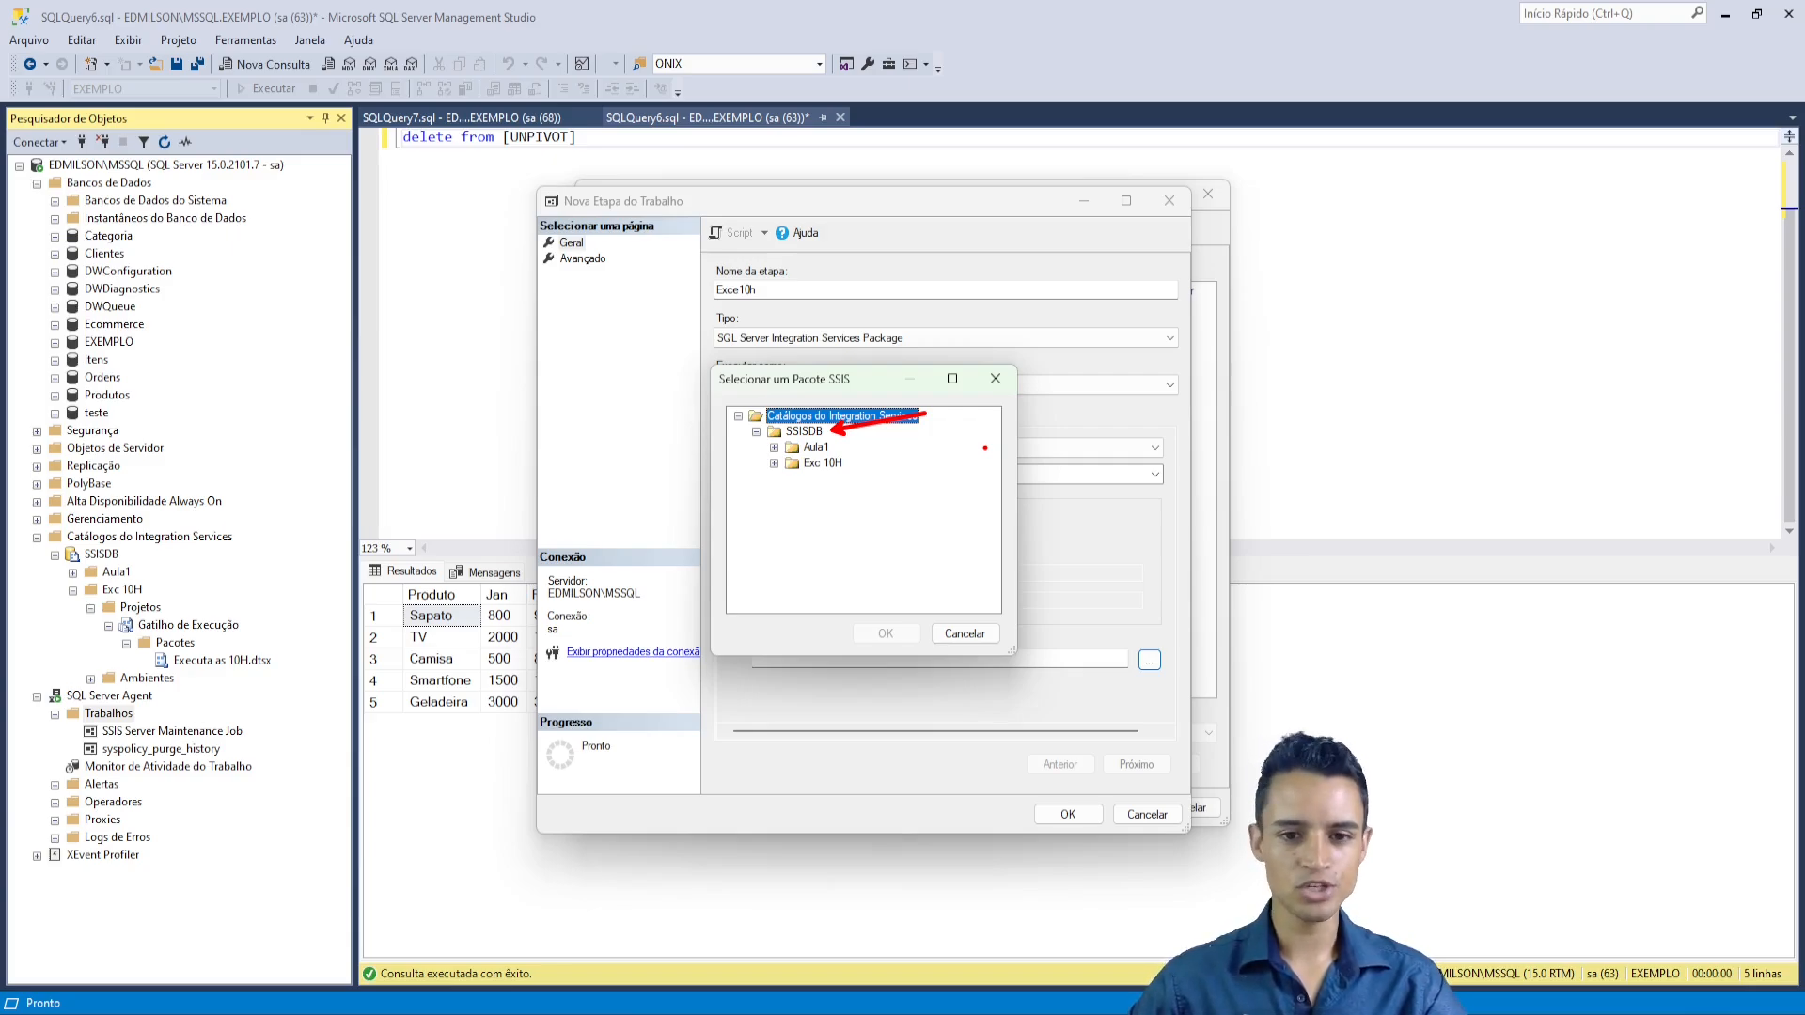
key("Escape")
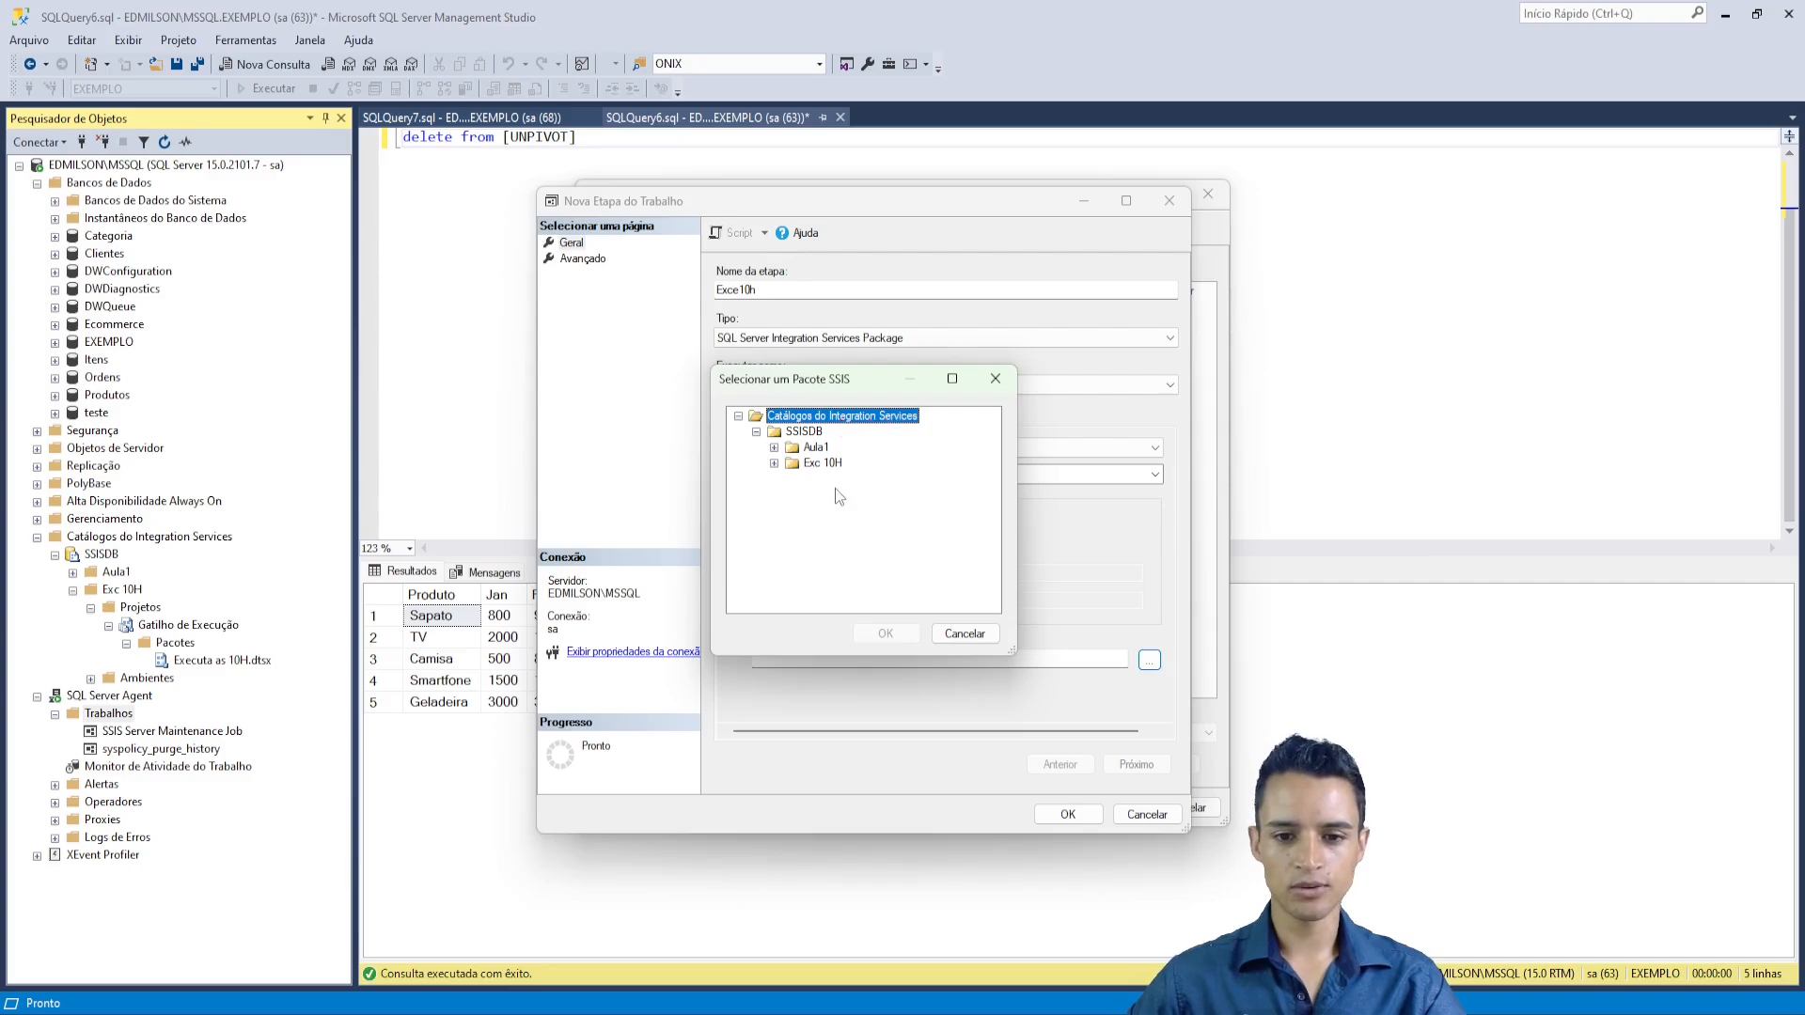
left_click(826, 465)
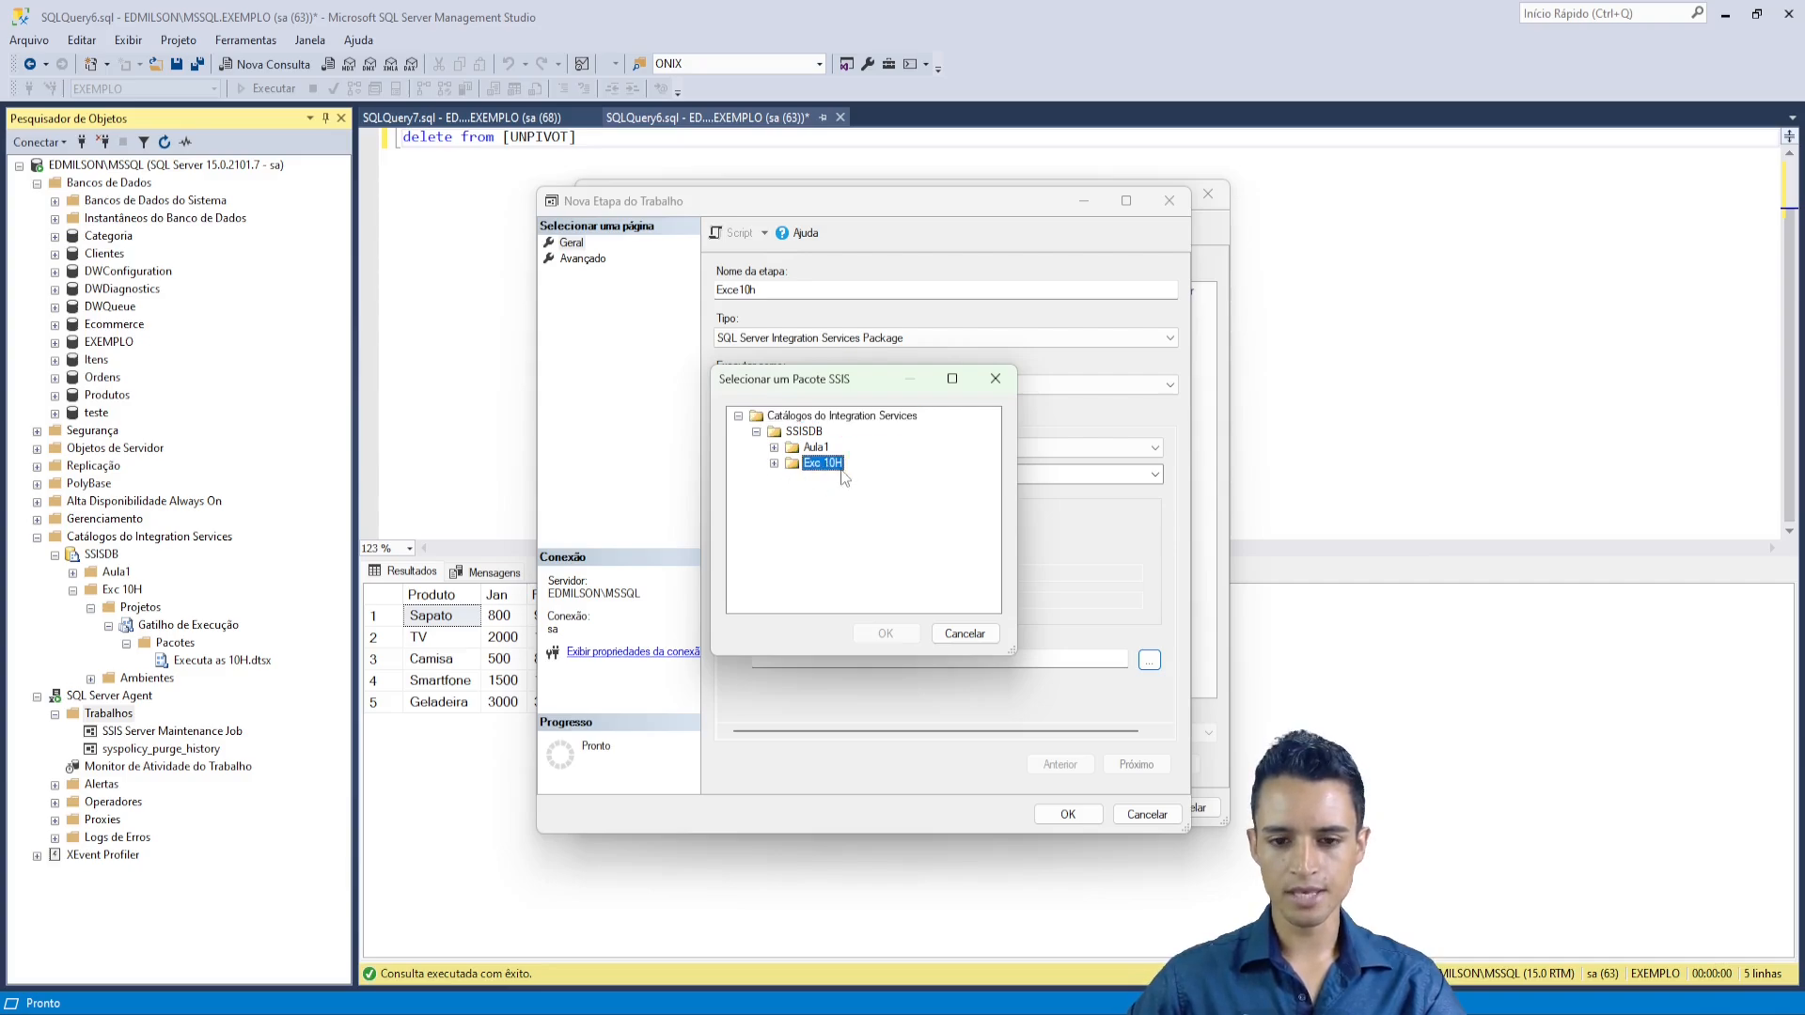
left_click(774, 463)
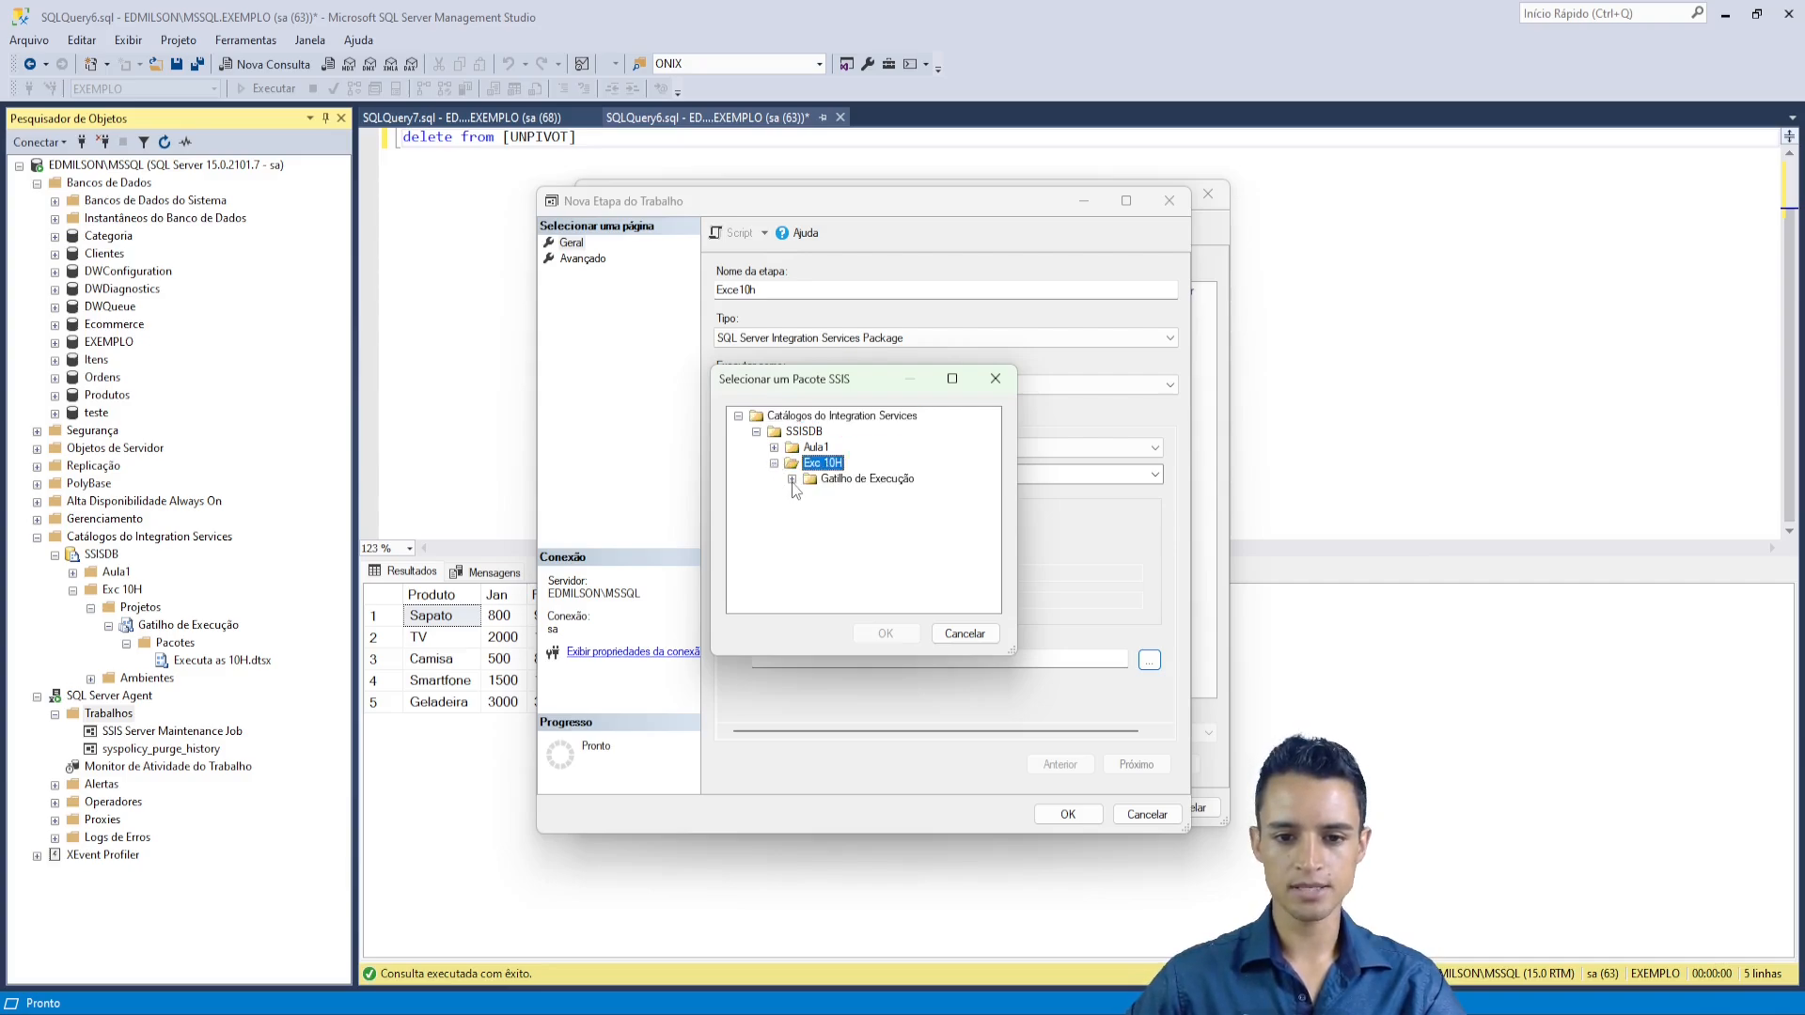
left_click(791, 479)
left_click(905, 494)
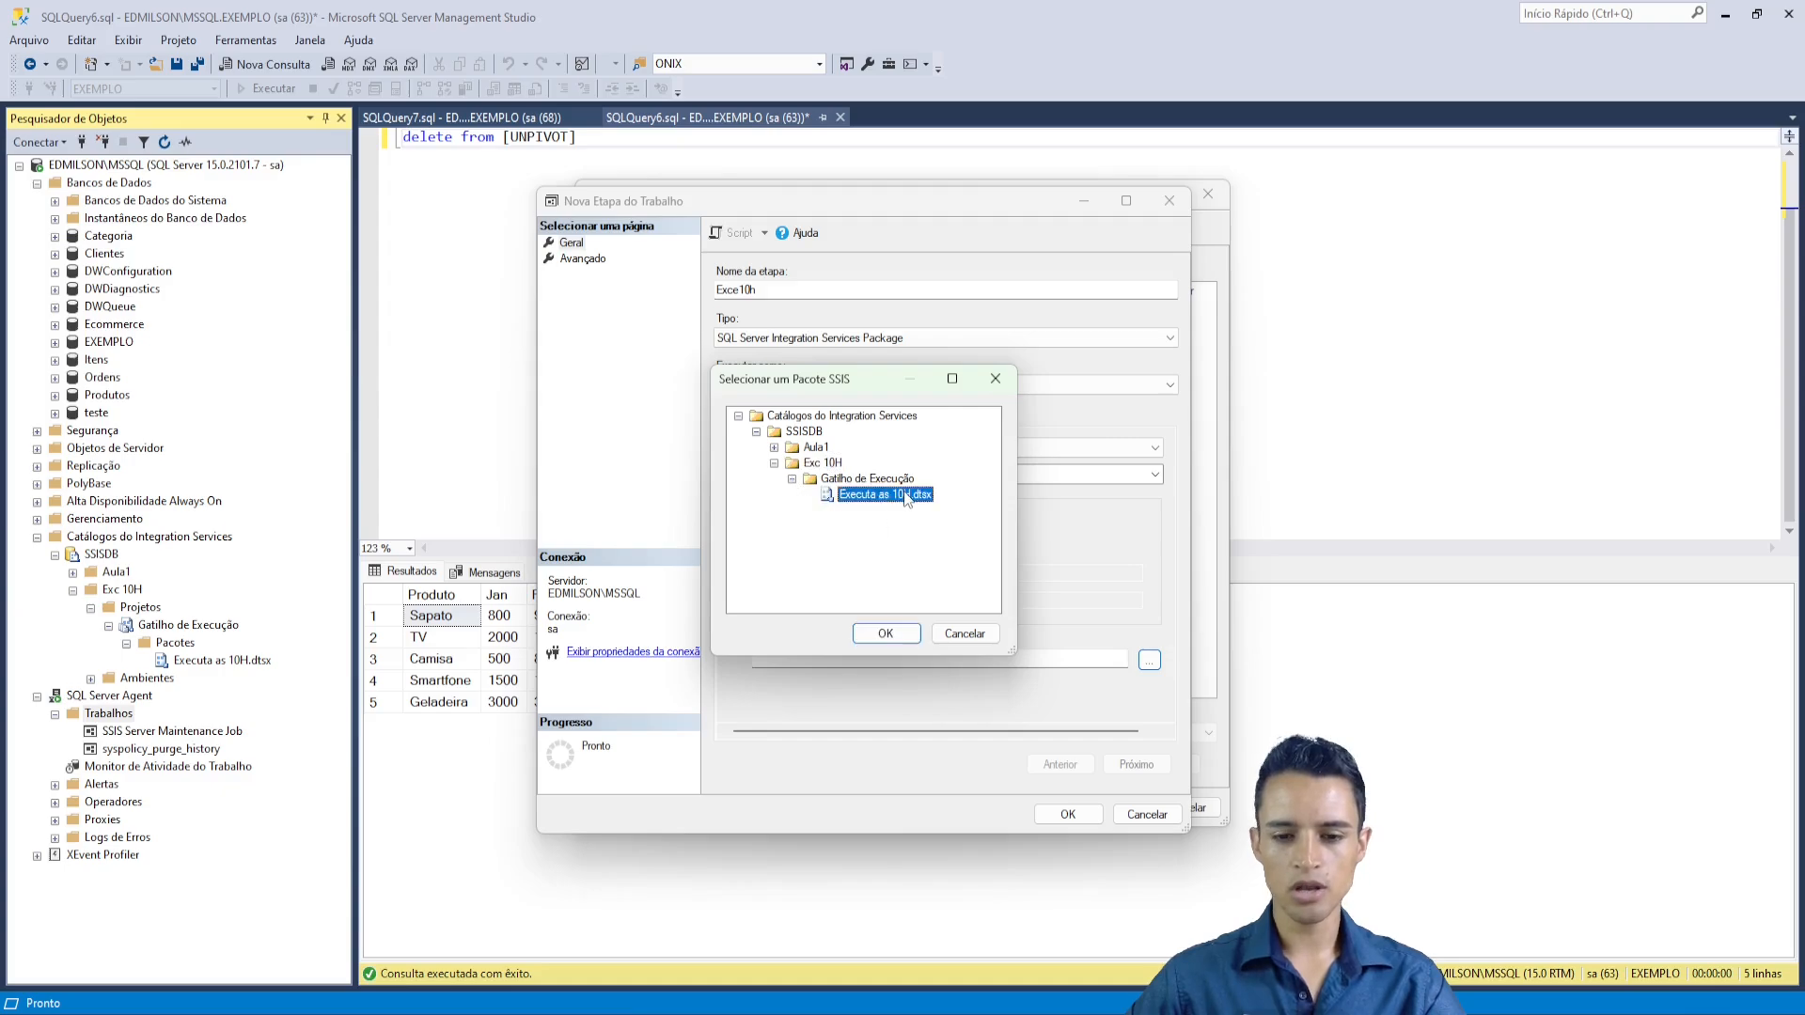
left_click(885, 633)
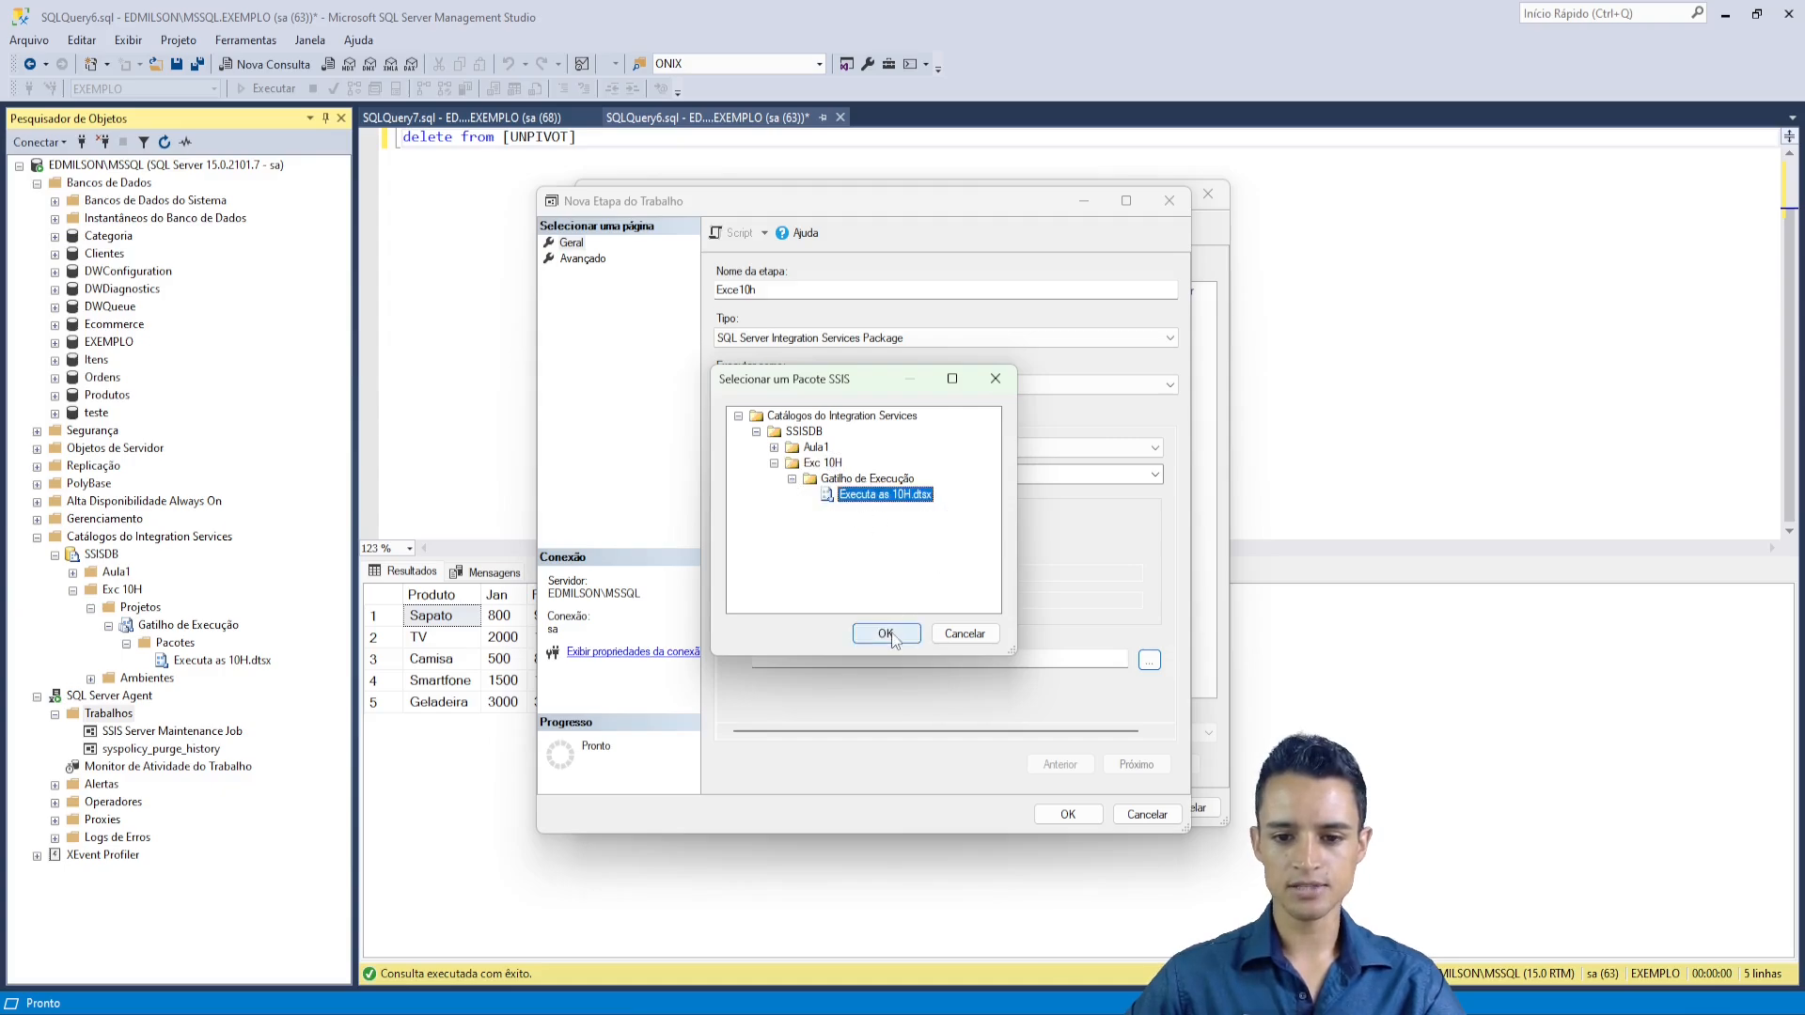
- Save the Exce10h step and create the Excec 10h job
left_click(1068, 814)
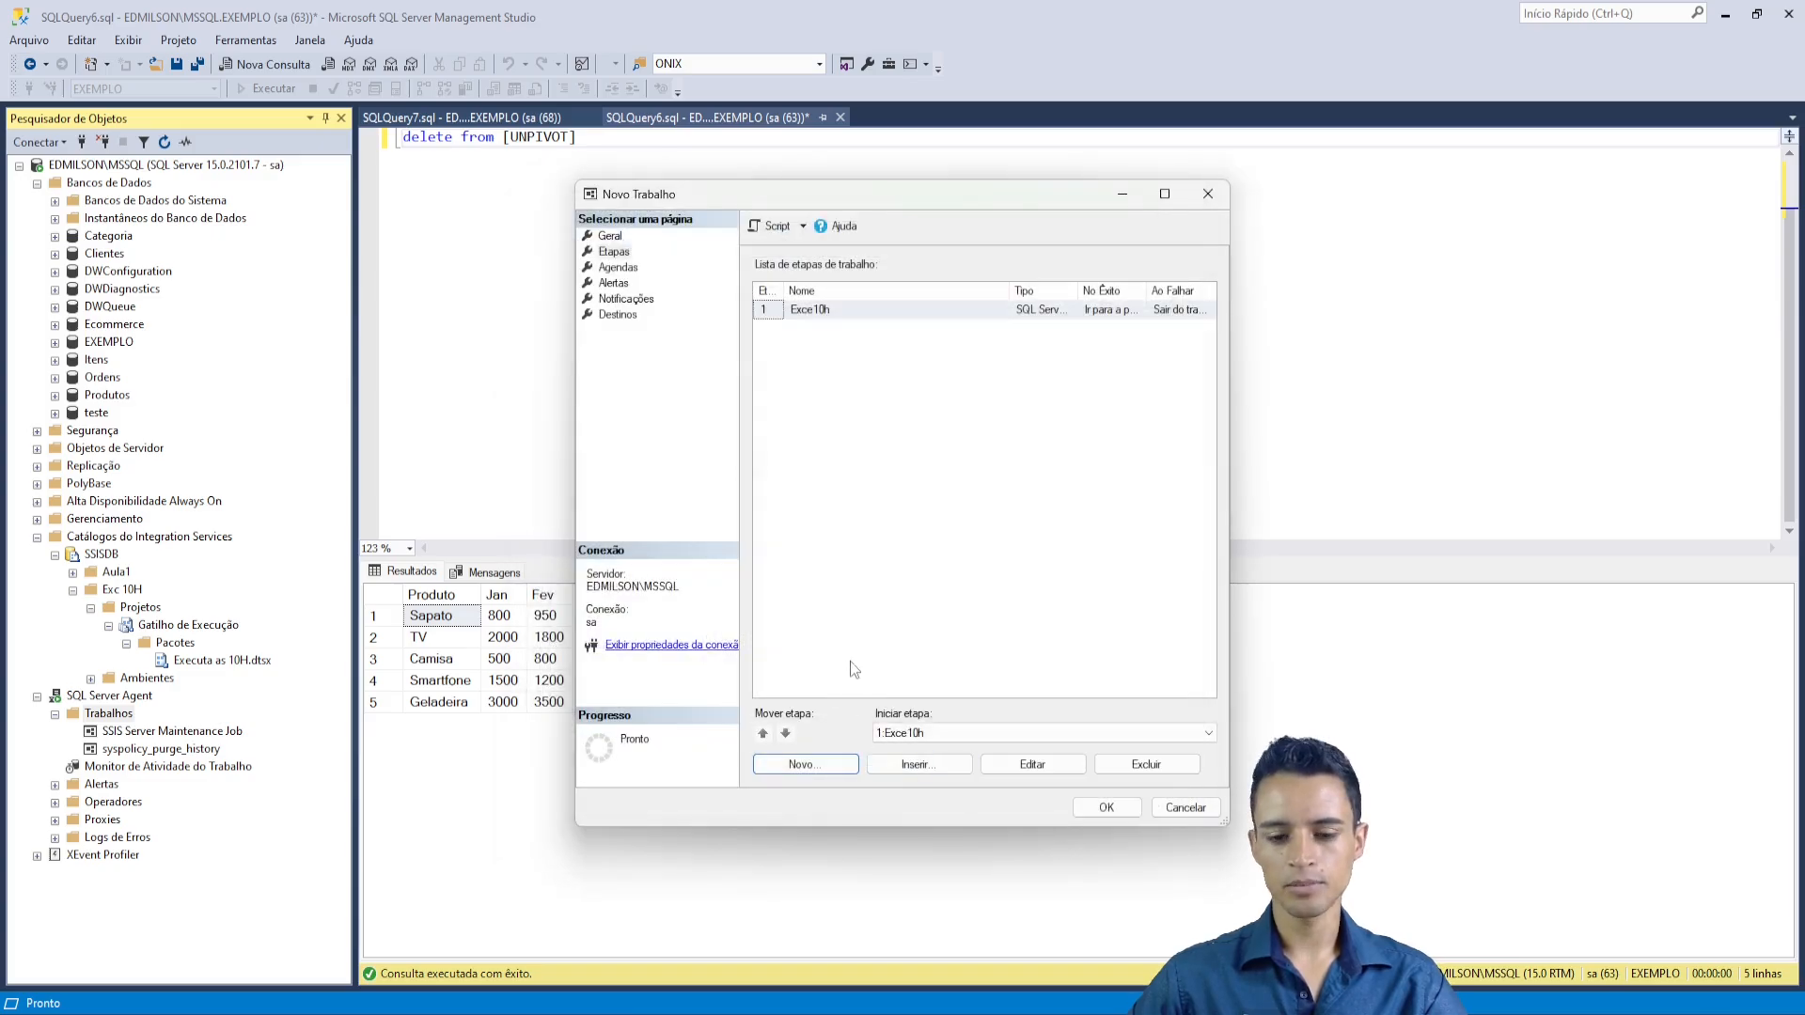
left_click(1108, 810)
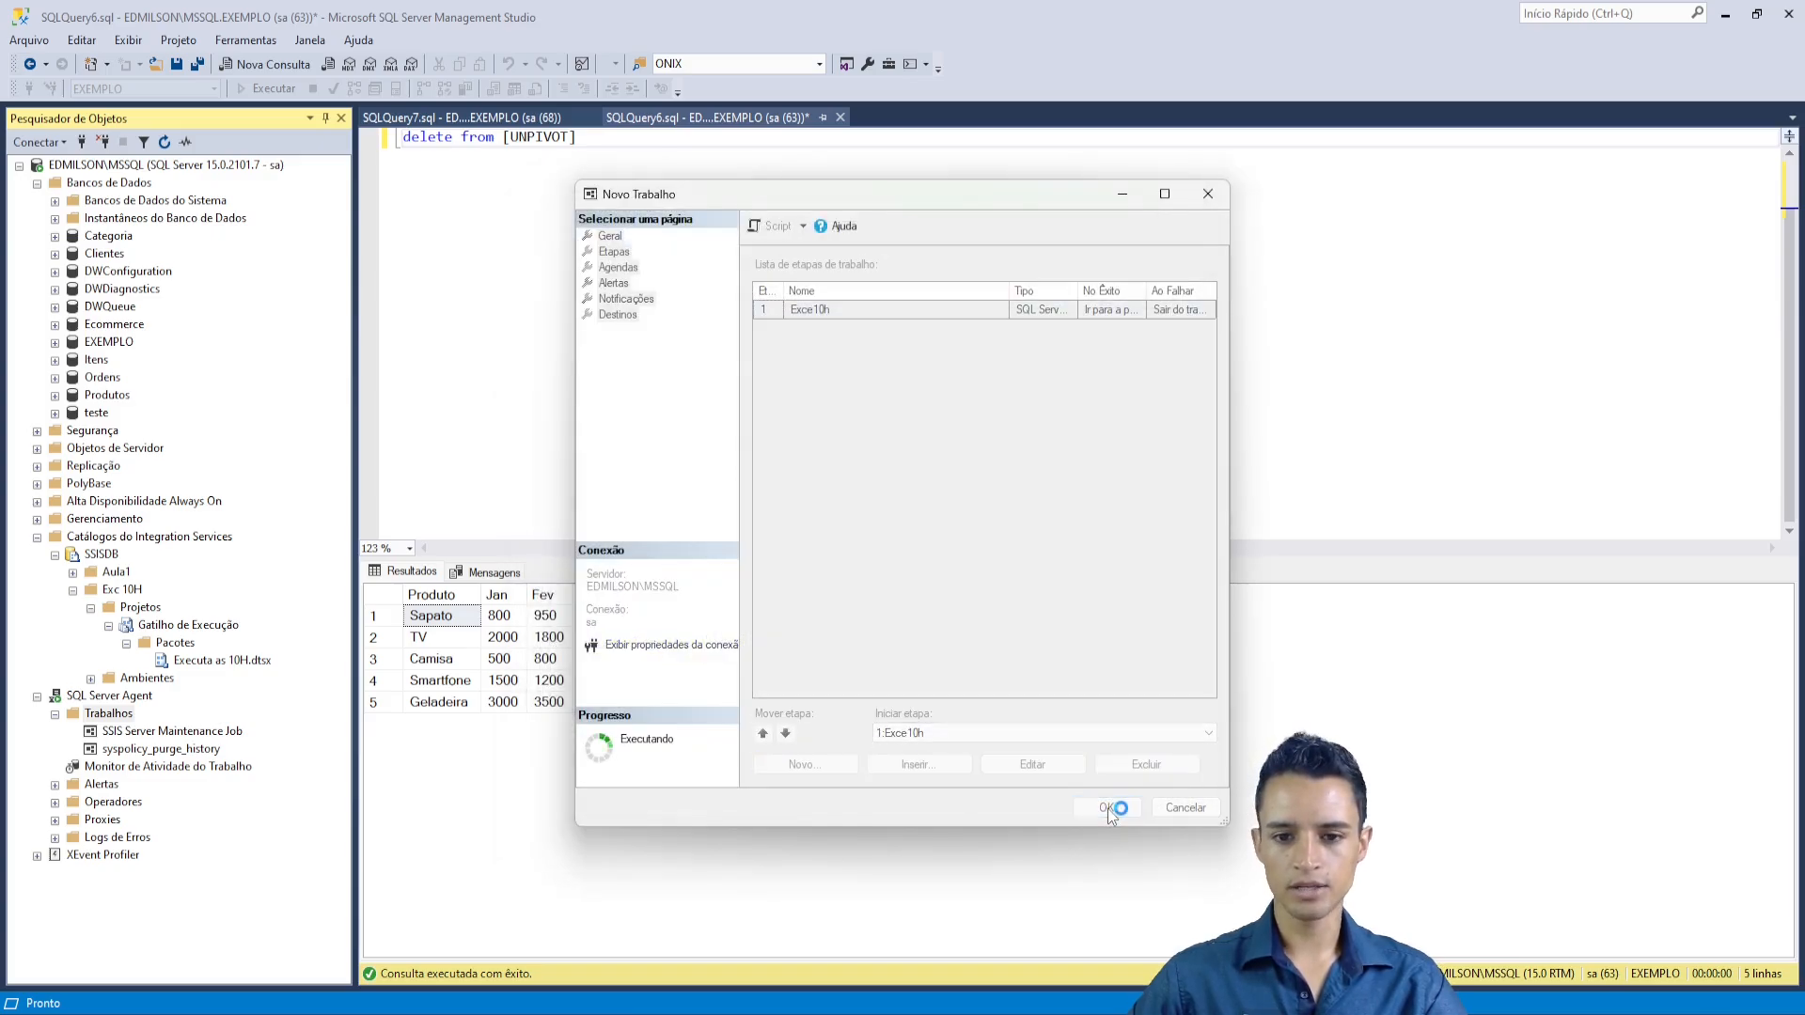
left_click(1110, 270)
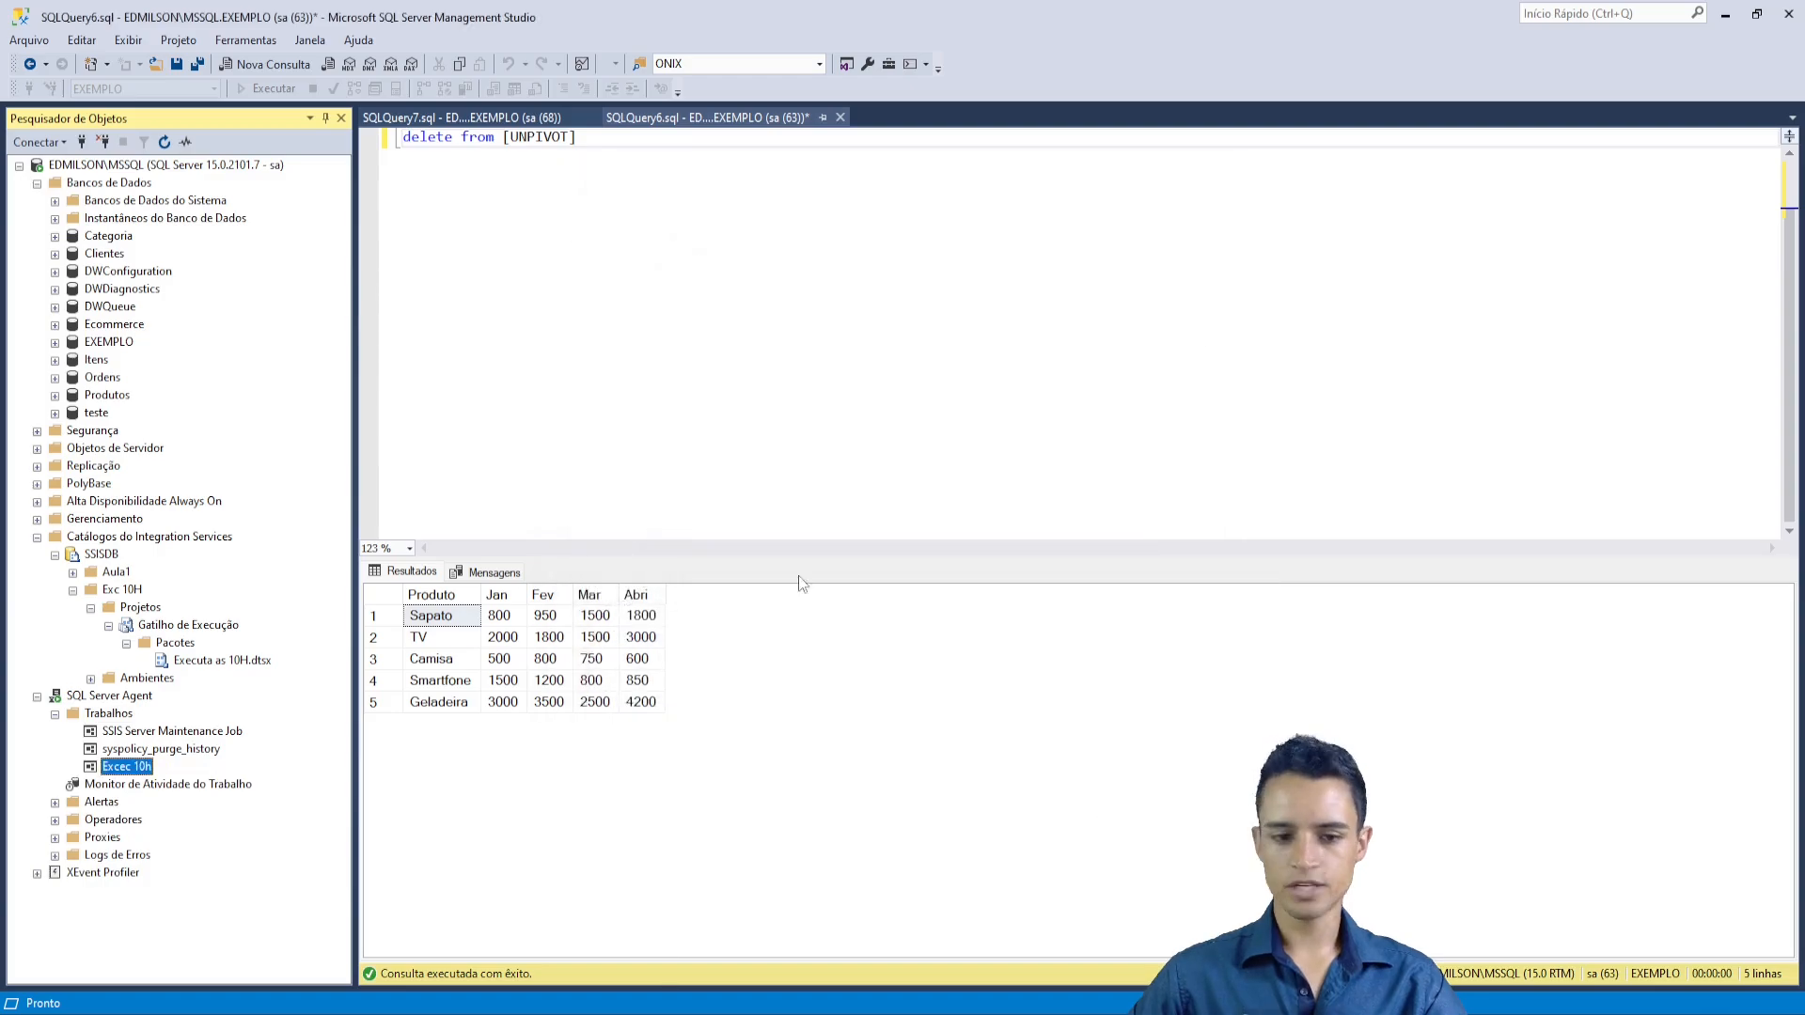
right_click(132, 768)
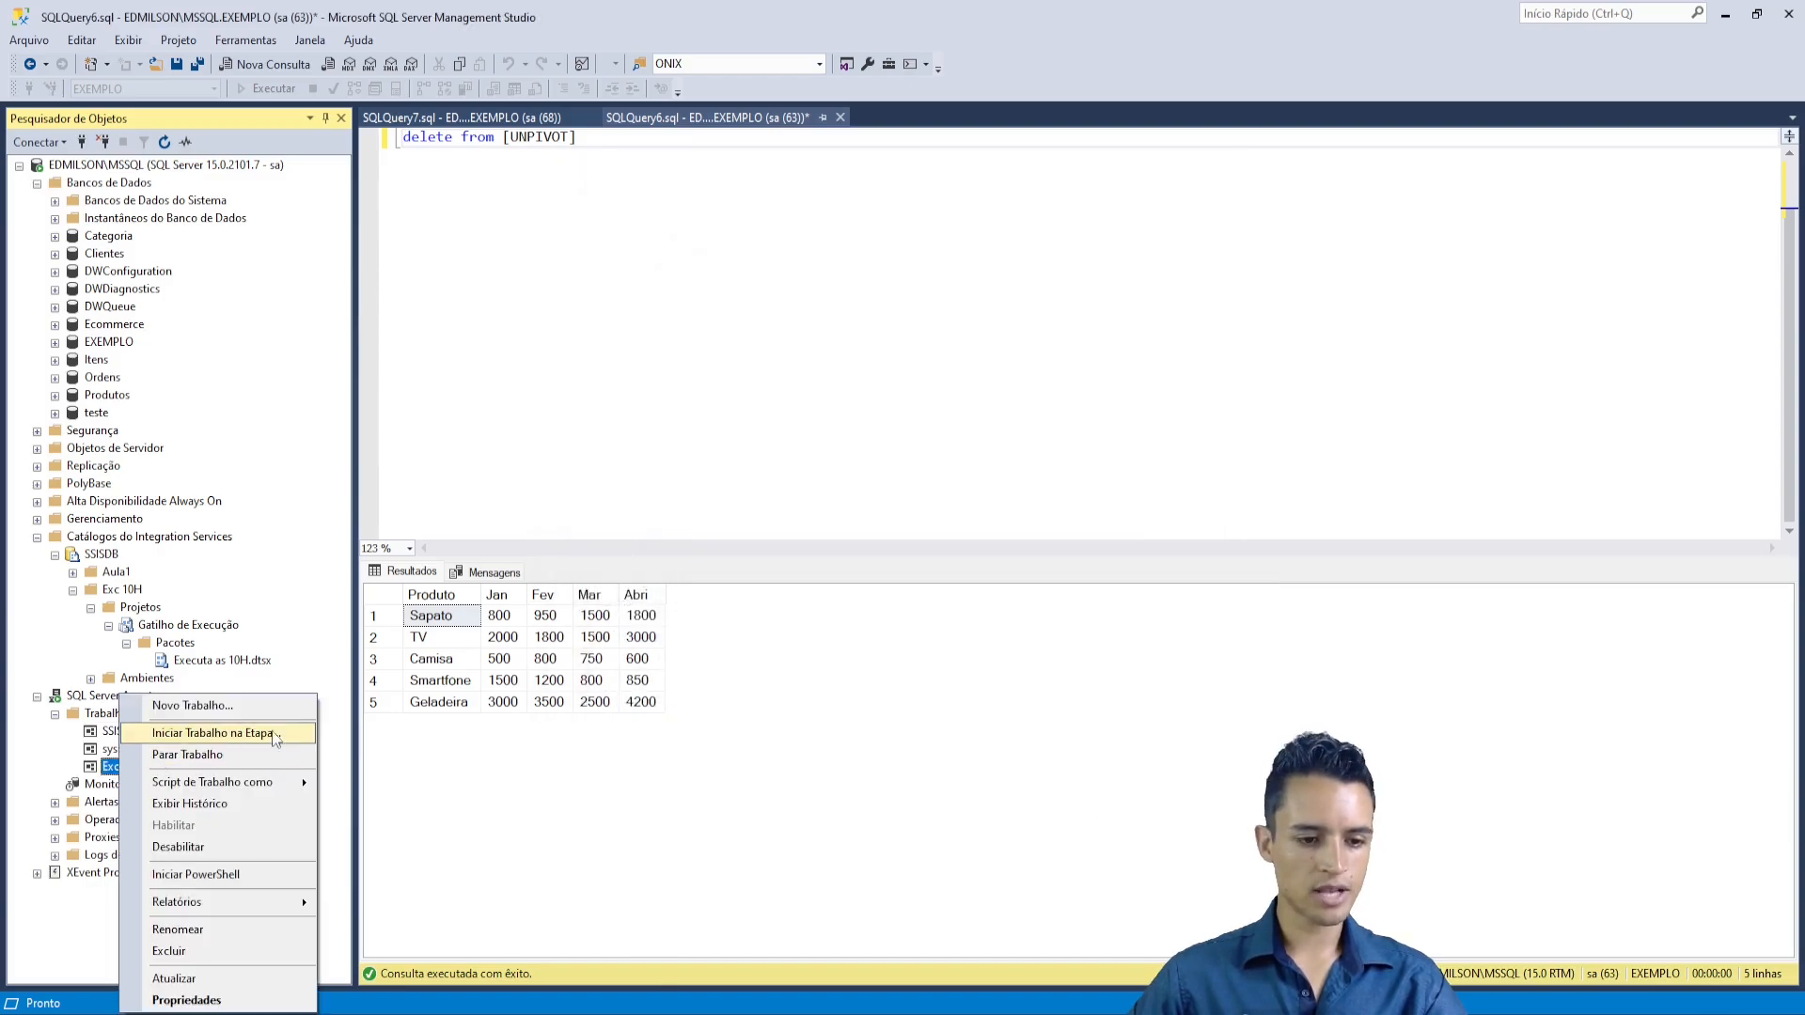
left_click(664, 486)
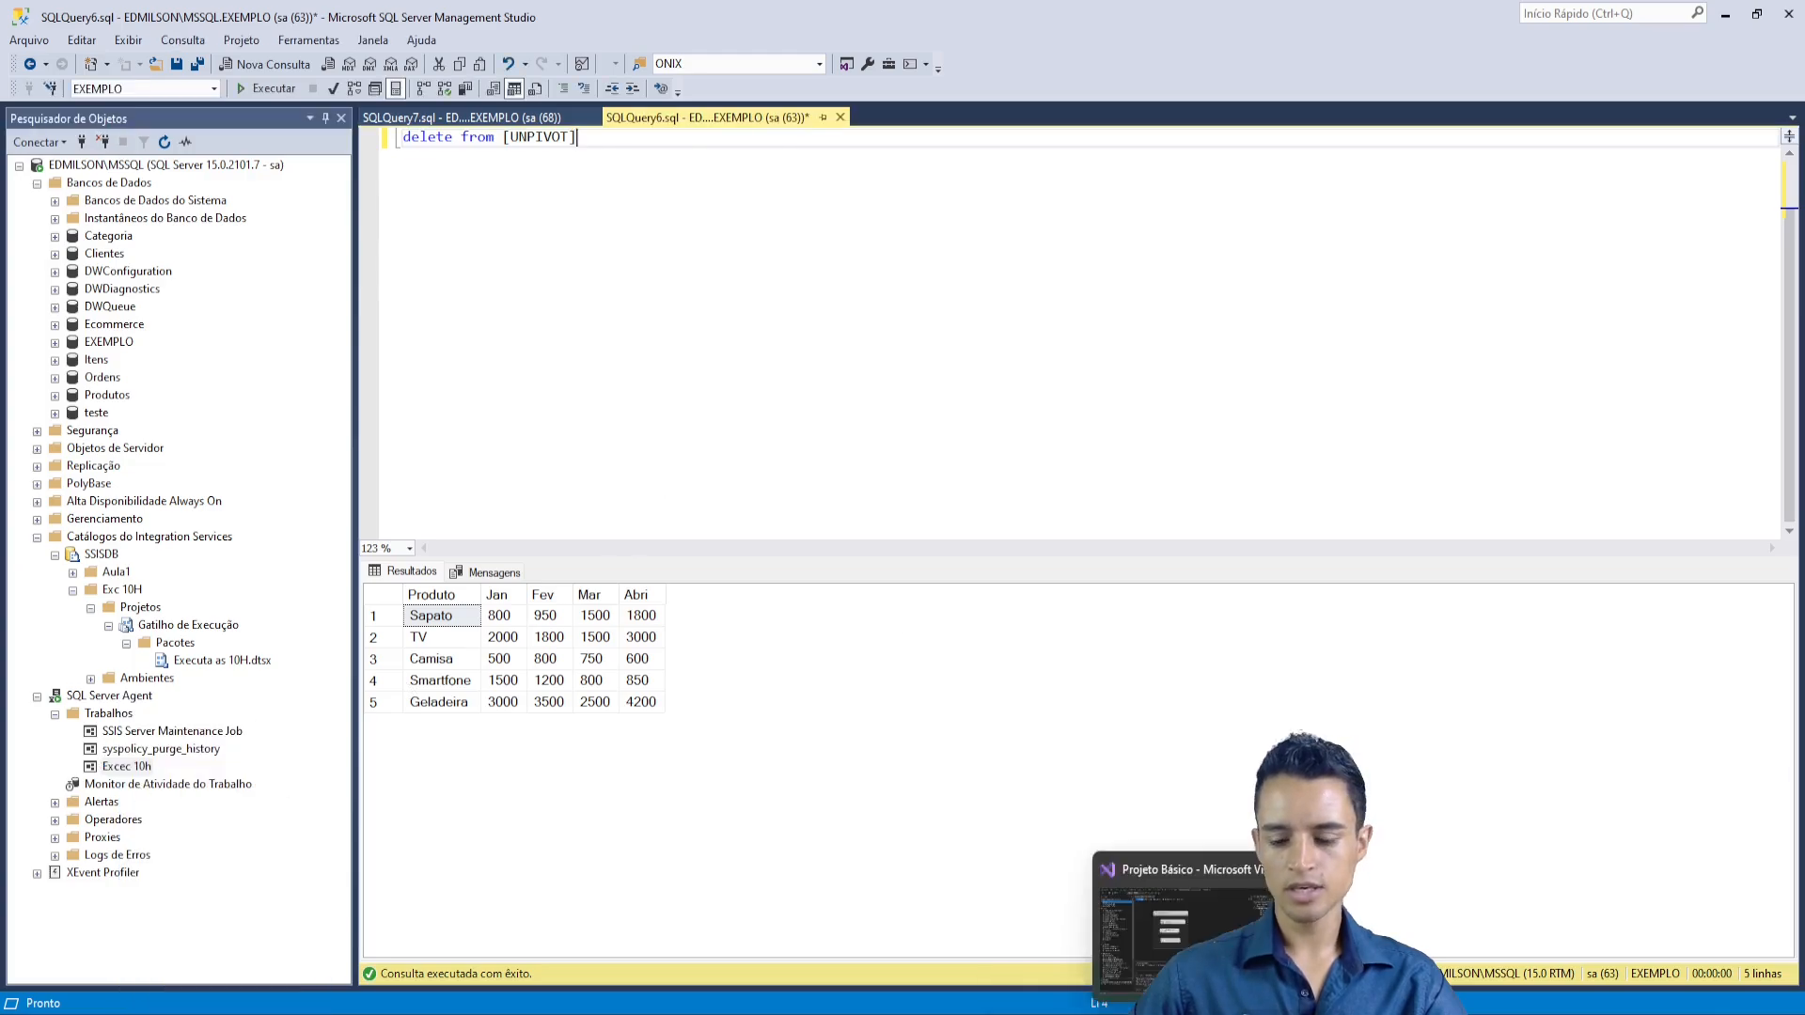
- Switch to Visual Studio and review the SSIS packages of the Pacotes Externos project and the Executa as 10H.dtsx trigger package
left_click(1162, 1011)
scroll(1607, 564, "down", 2)
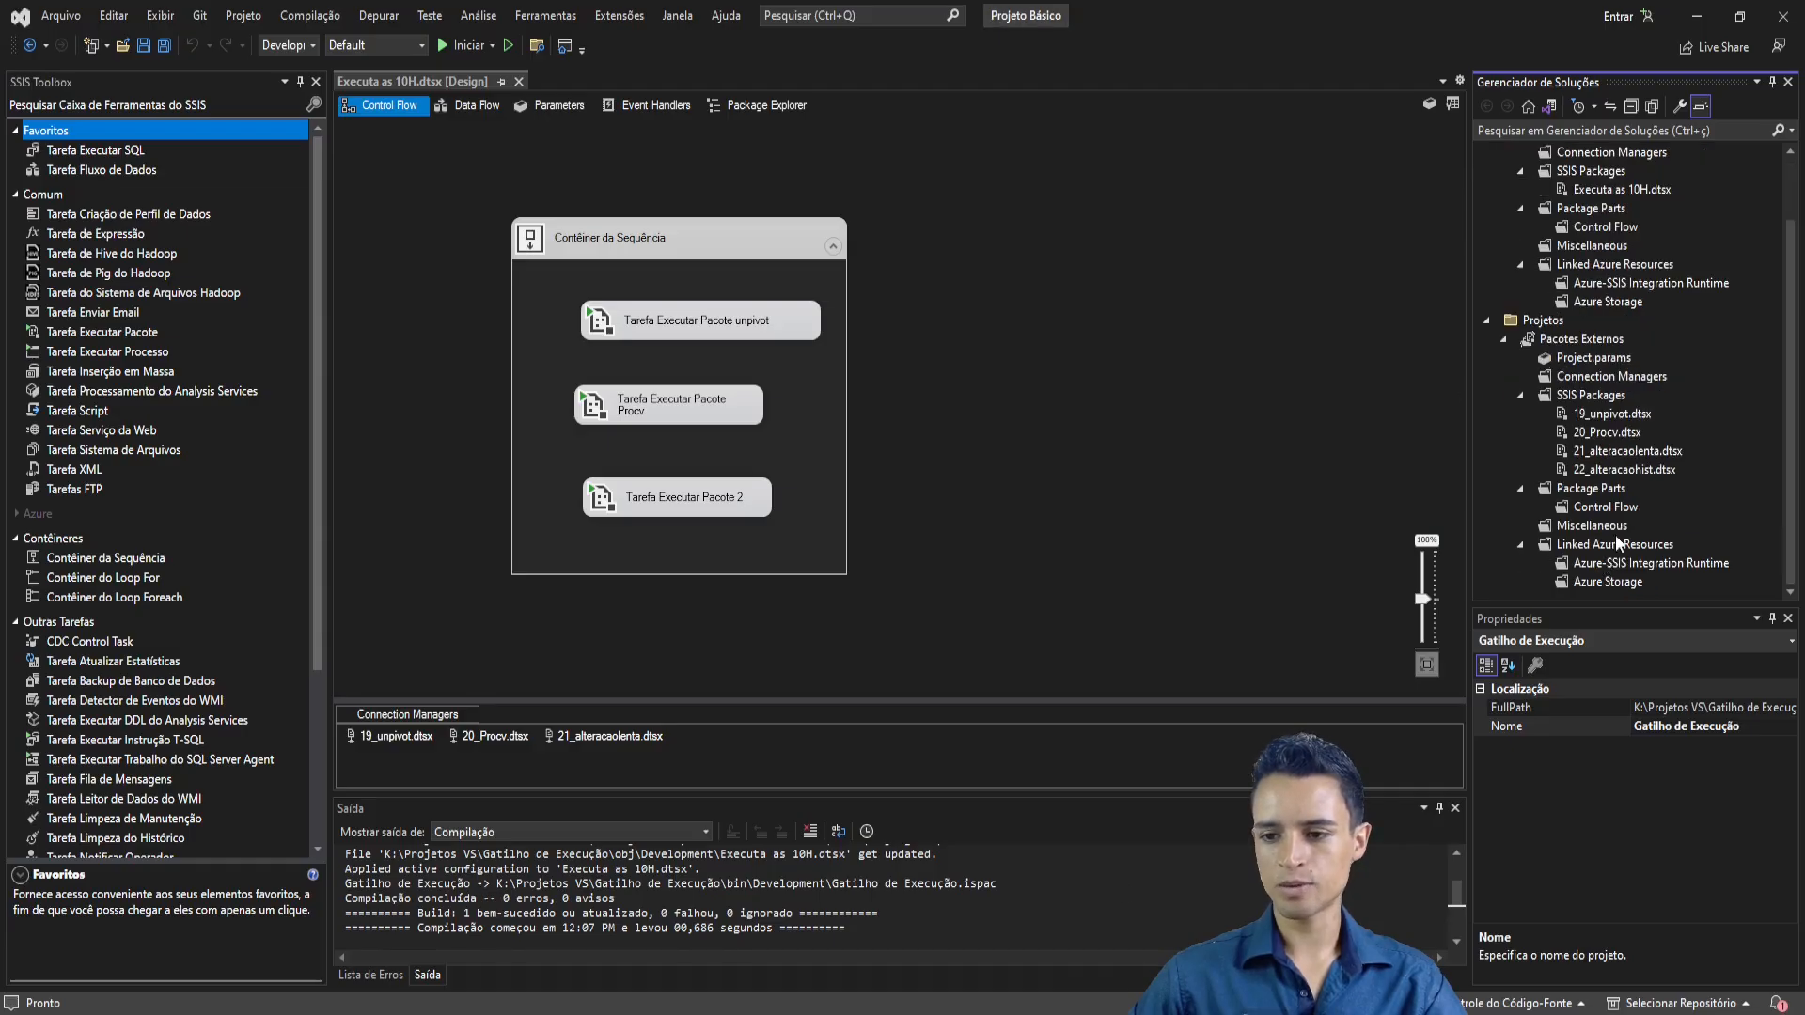
left_click(1611, 416)
left_click(1611, 434)
left_click(1628, 456)
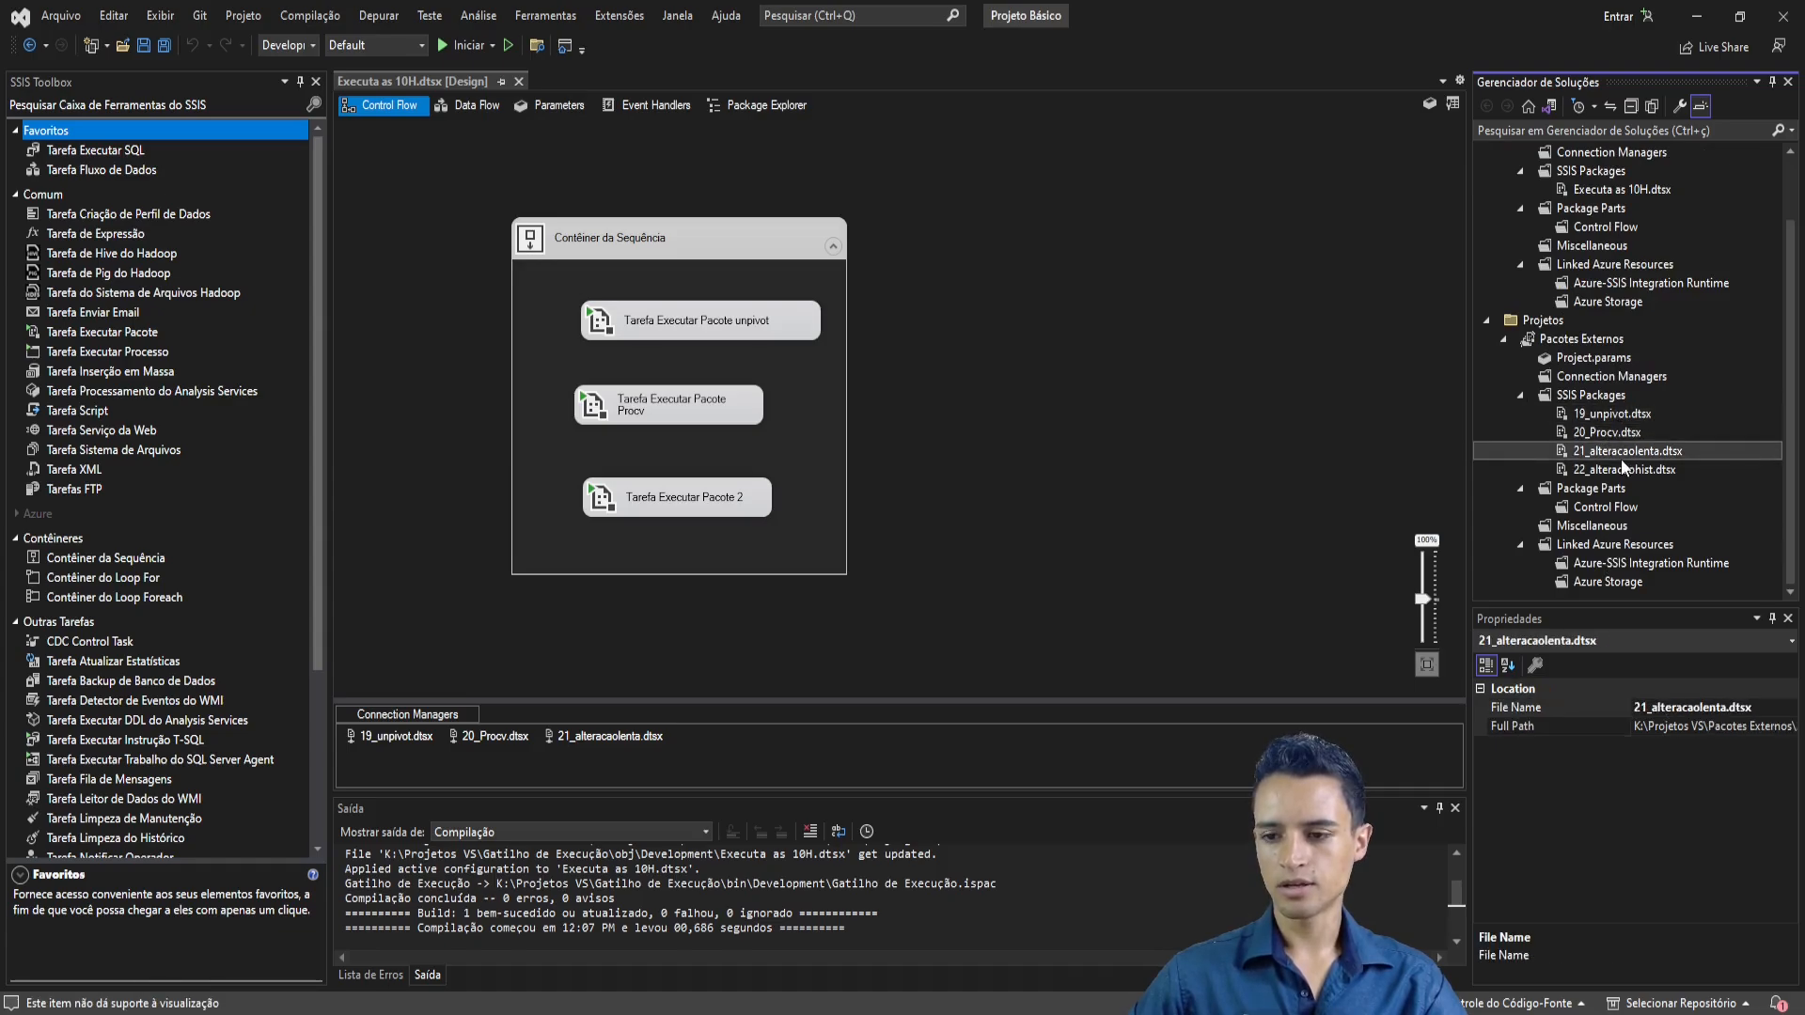
left_click(1609, 433)
left_click(1609, 454)
left_click(1606, 473)
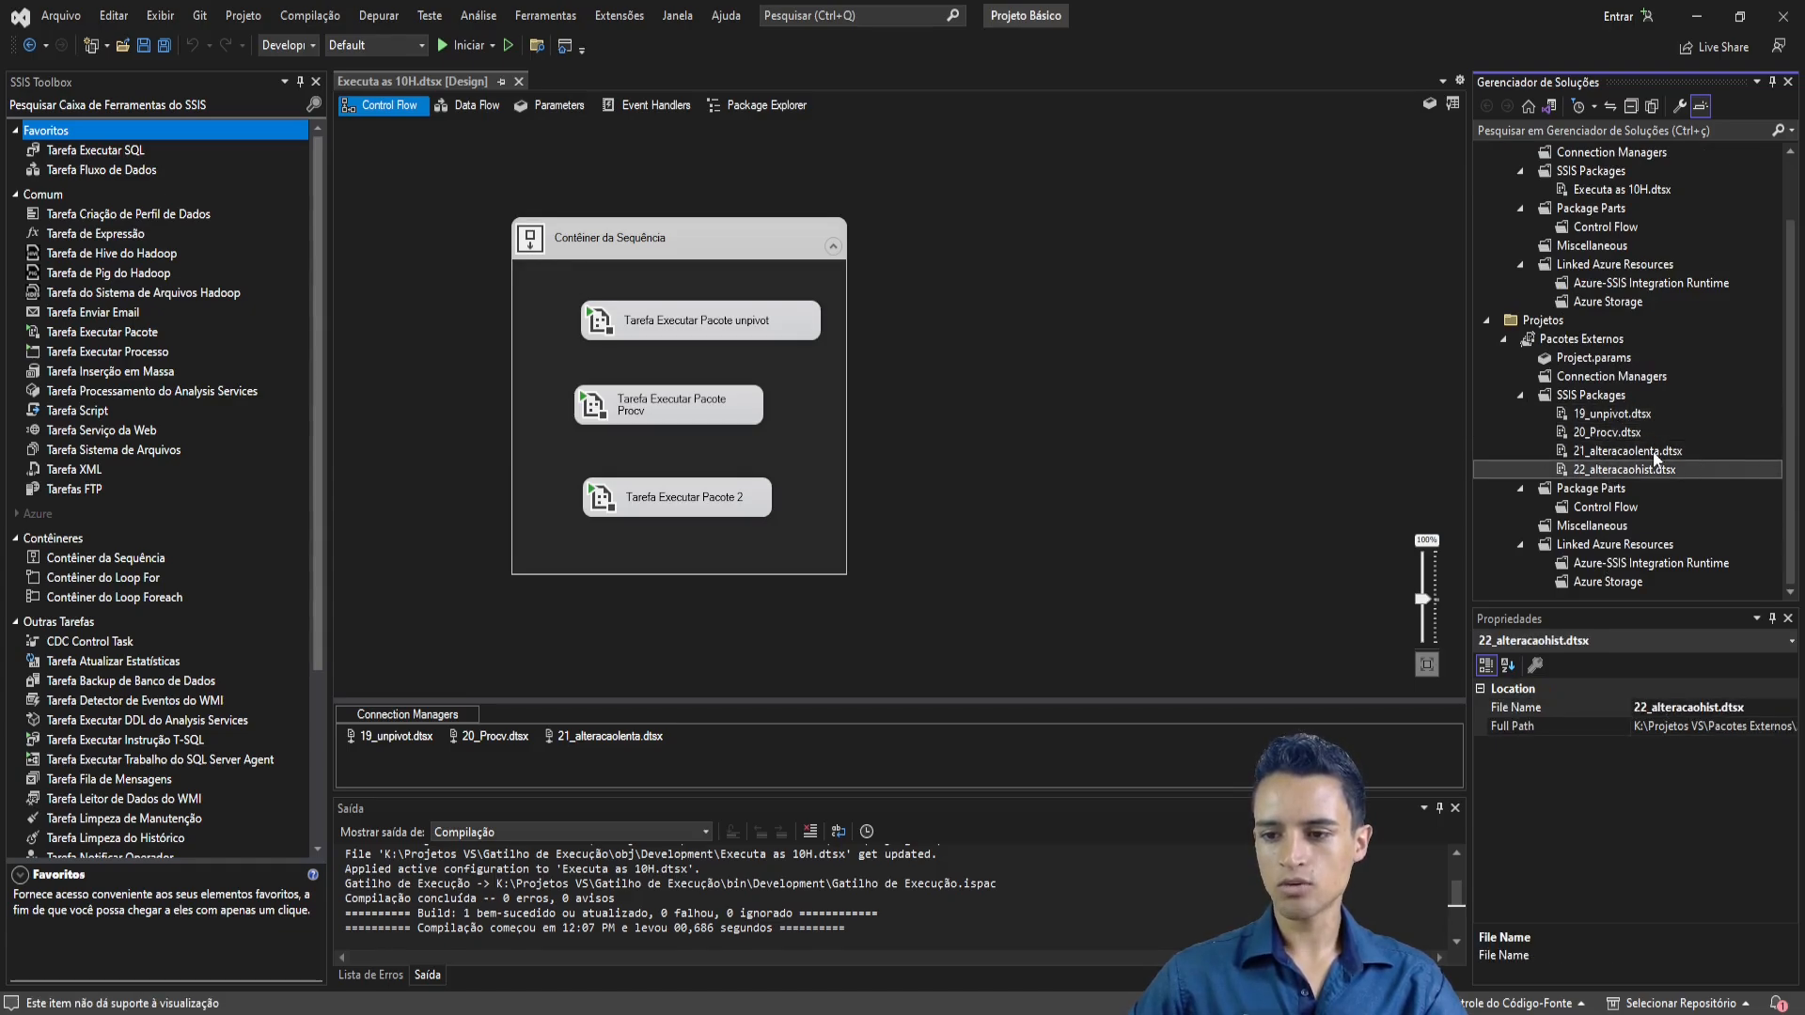
scroll(1663, 485, "up", 2)
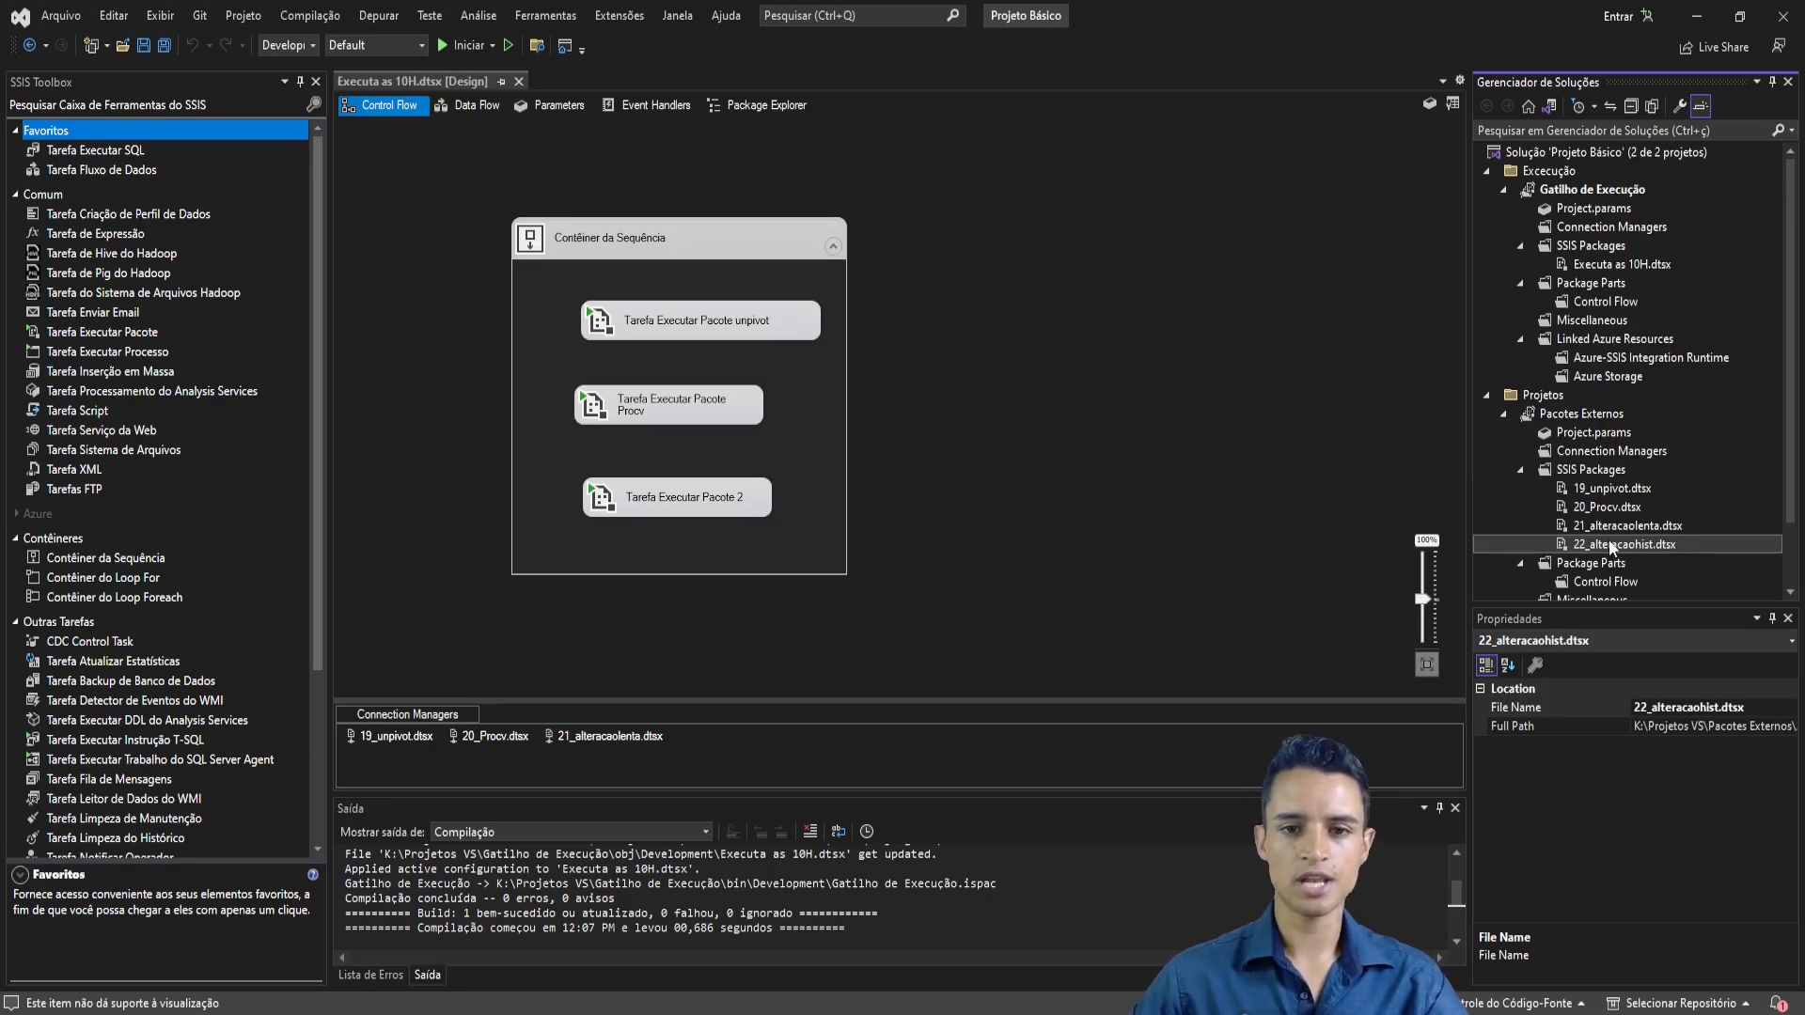
left_click(1609, 507)
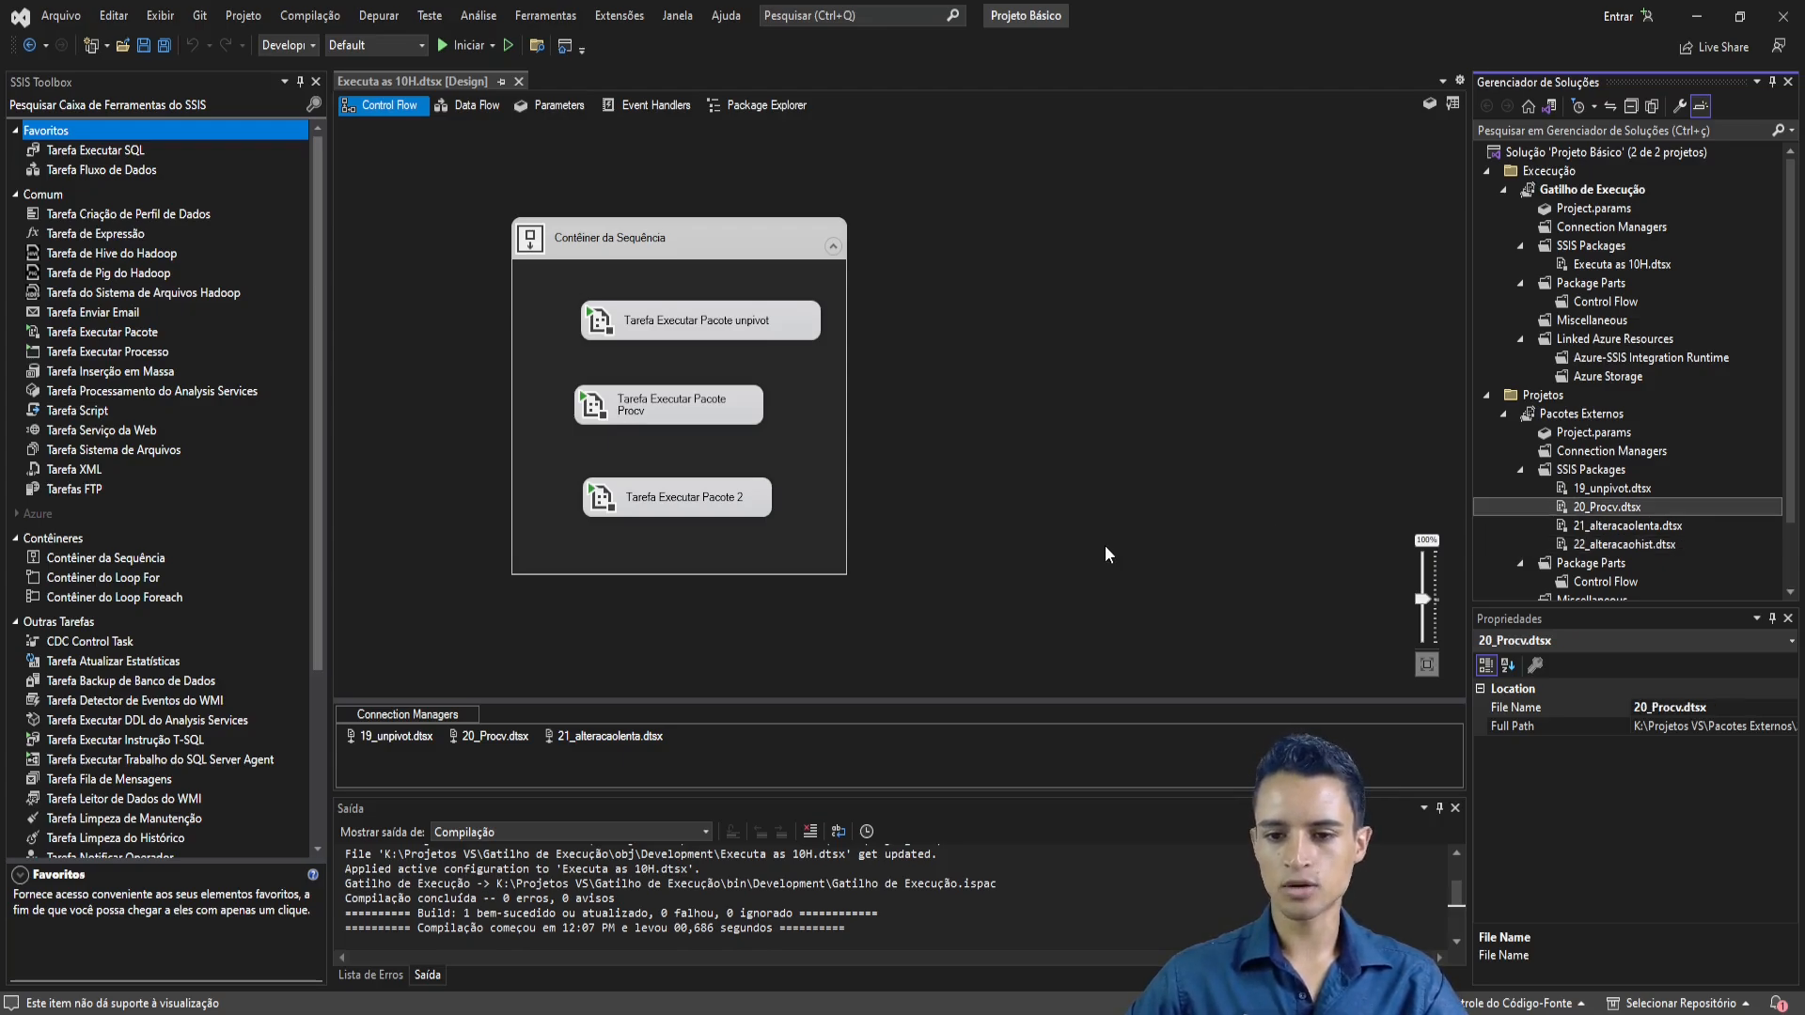
left_click(1604, 266)
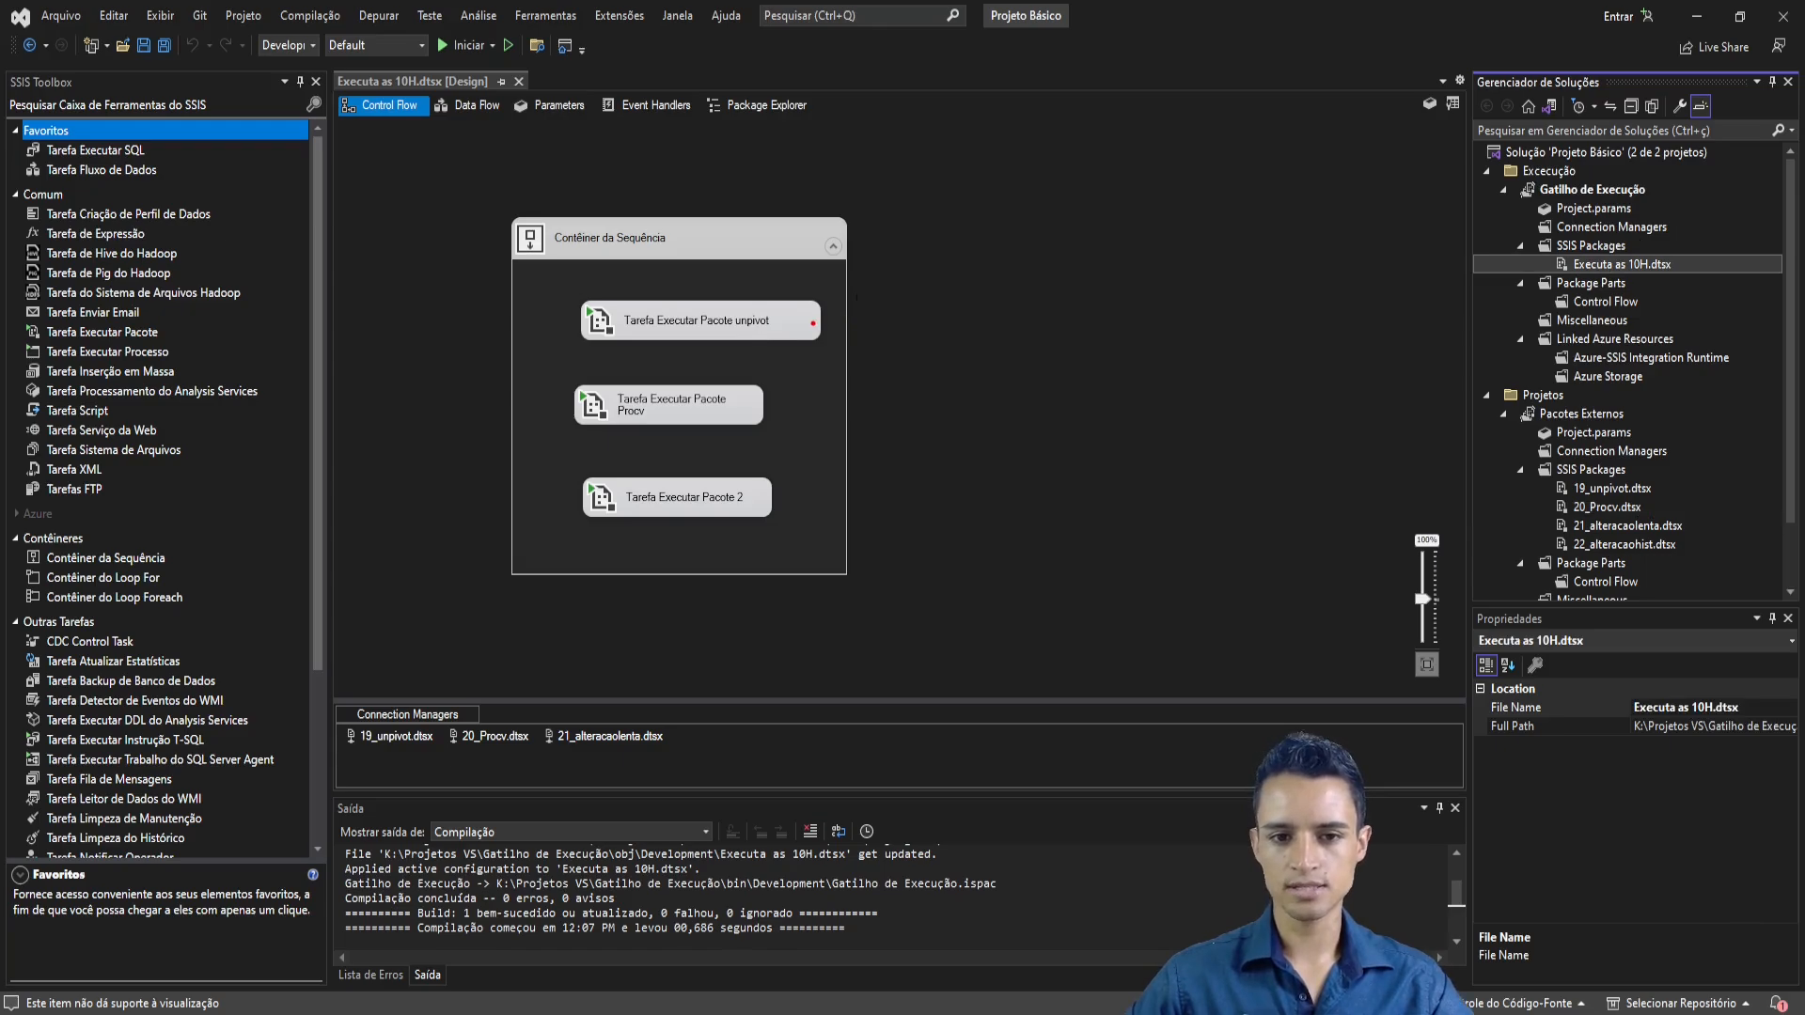
left_click_drag(813, 320, 1001, 266)
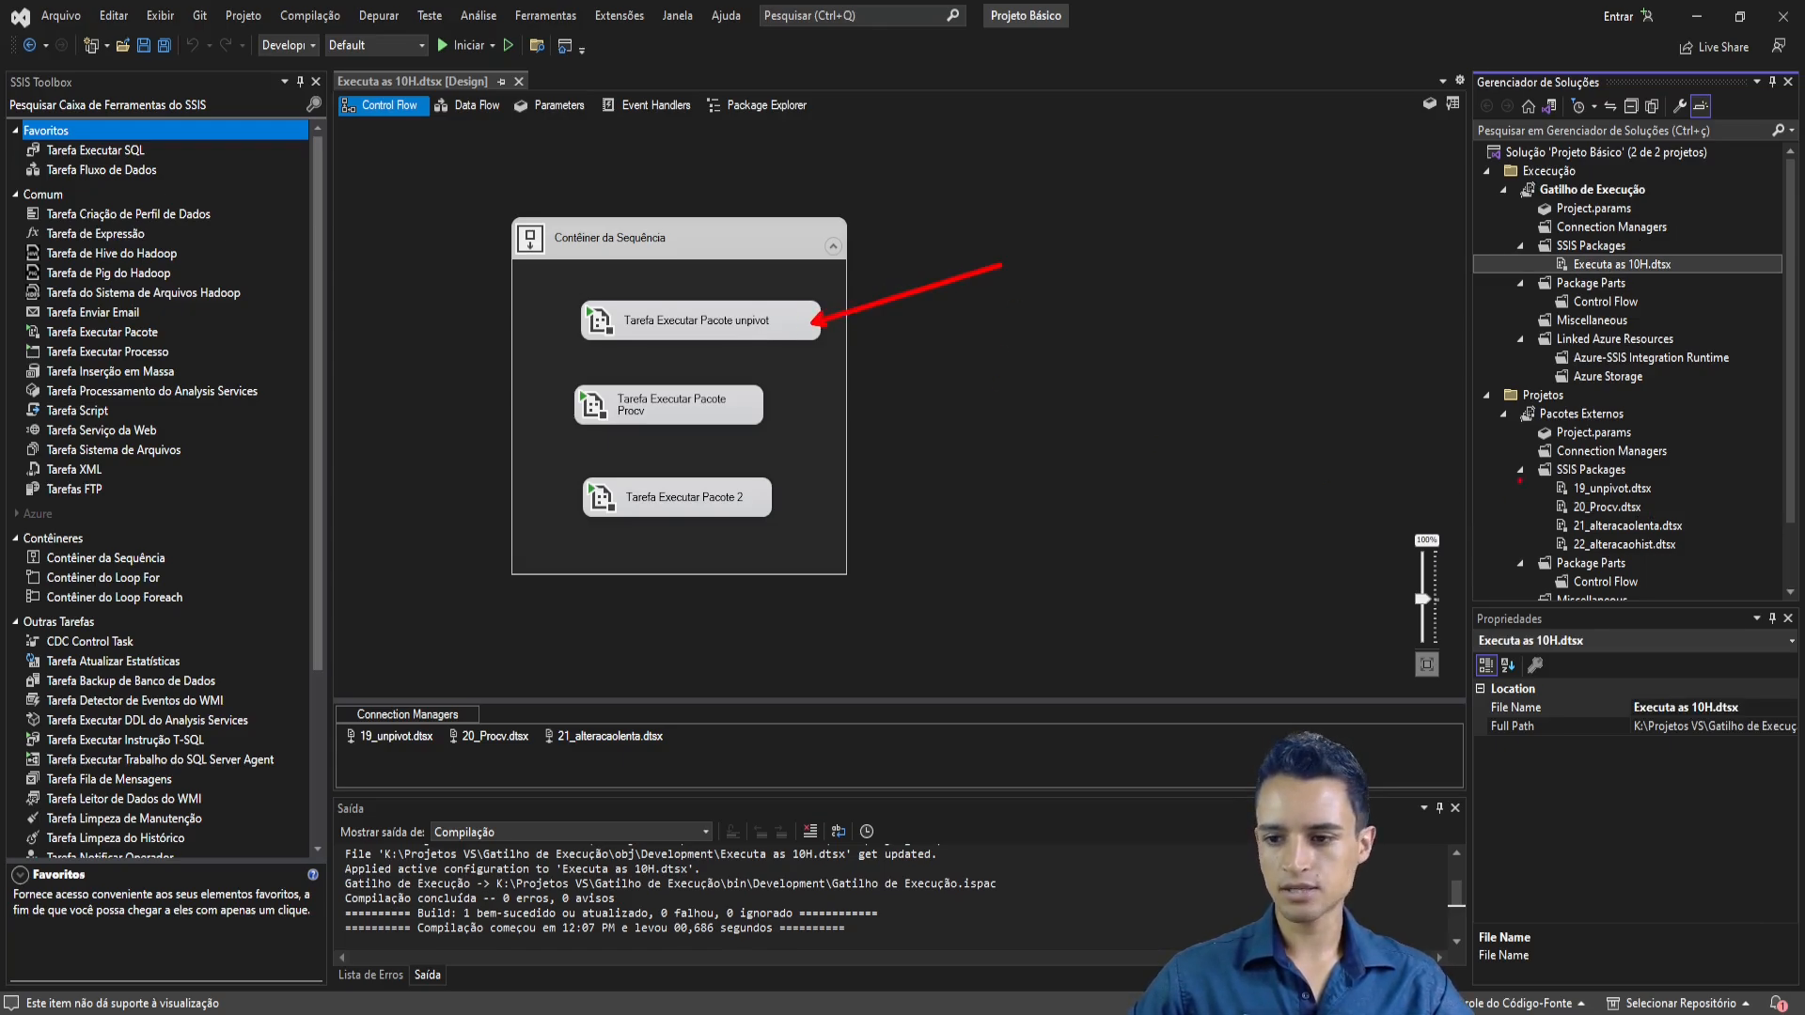
left_click_drag(1541, 491, 1476, 499)
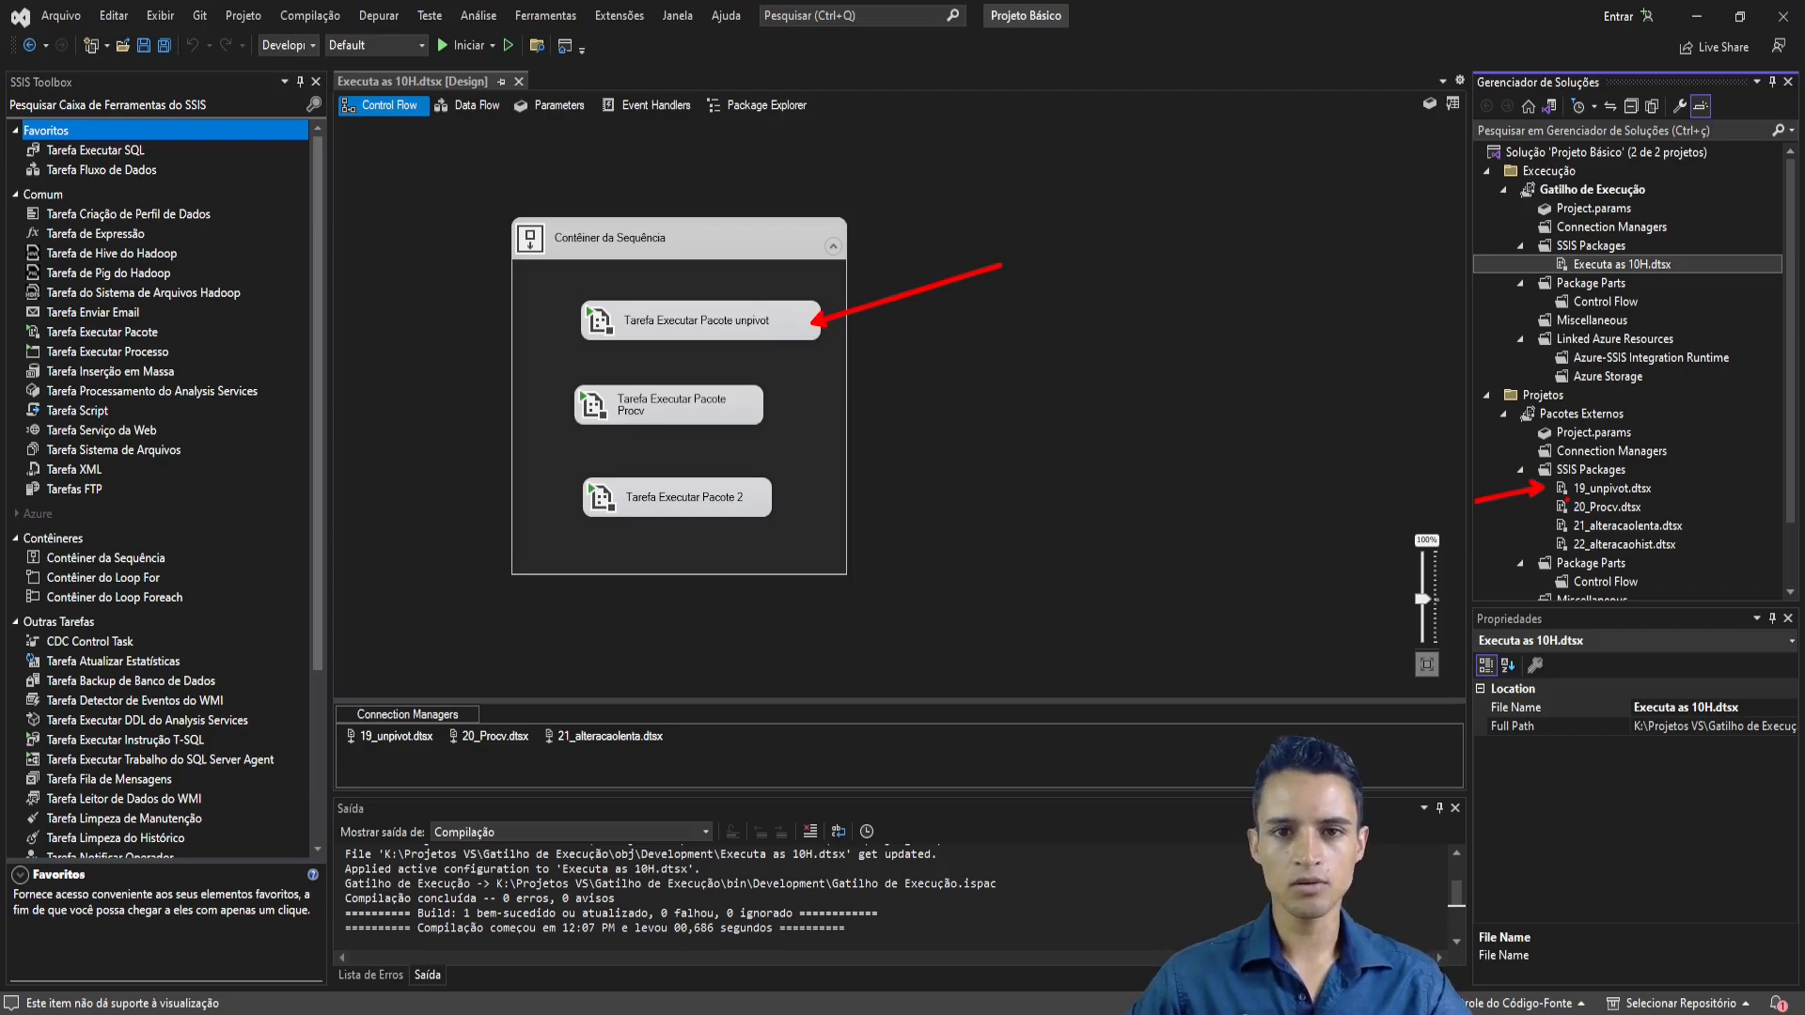
left_click_drag(788, 414, 960, 363)
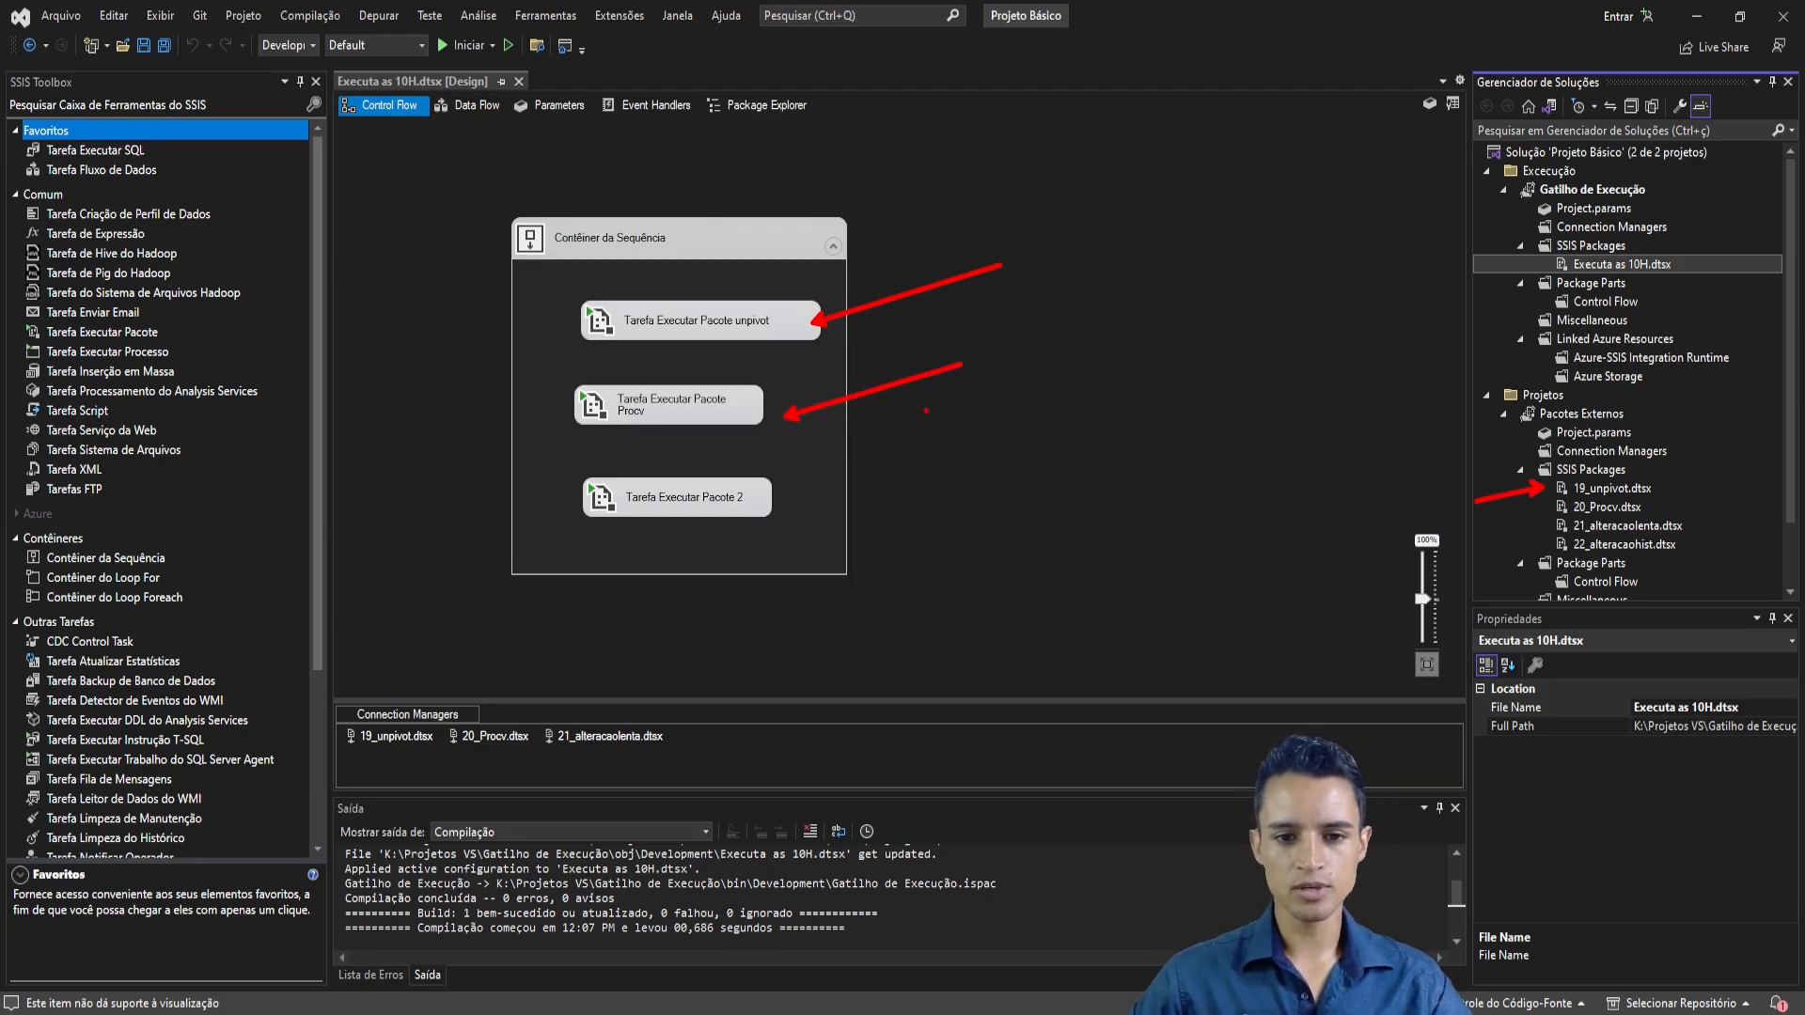
left_click_drag(1541, 507, 1463, 559)
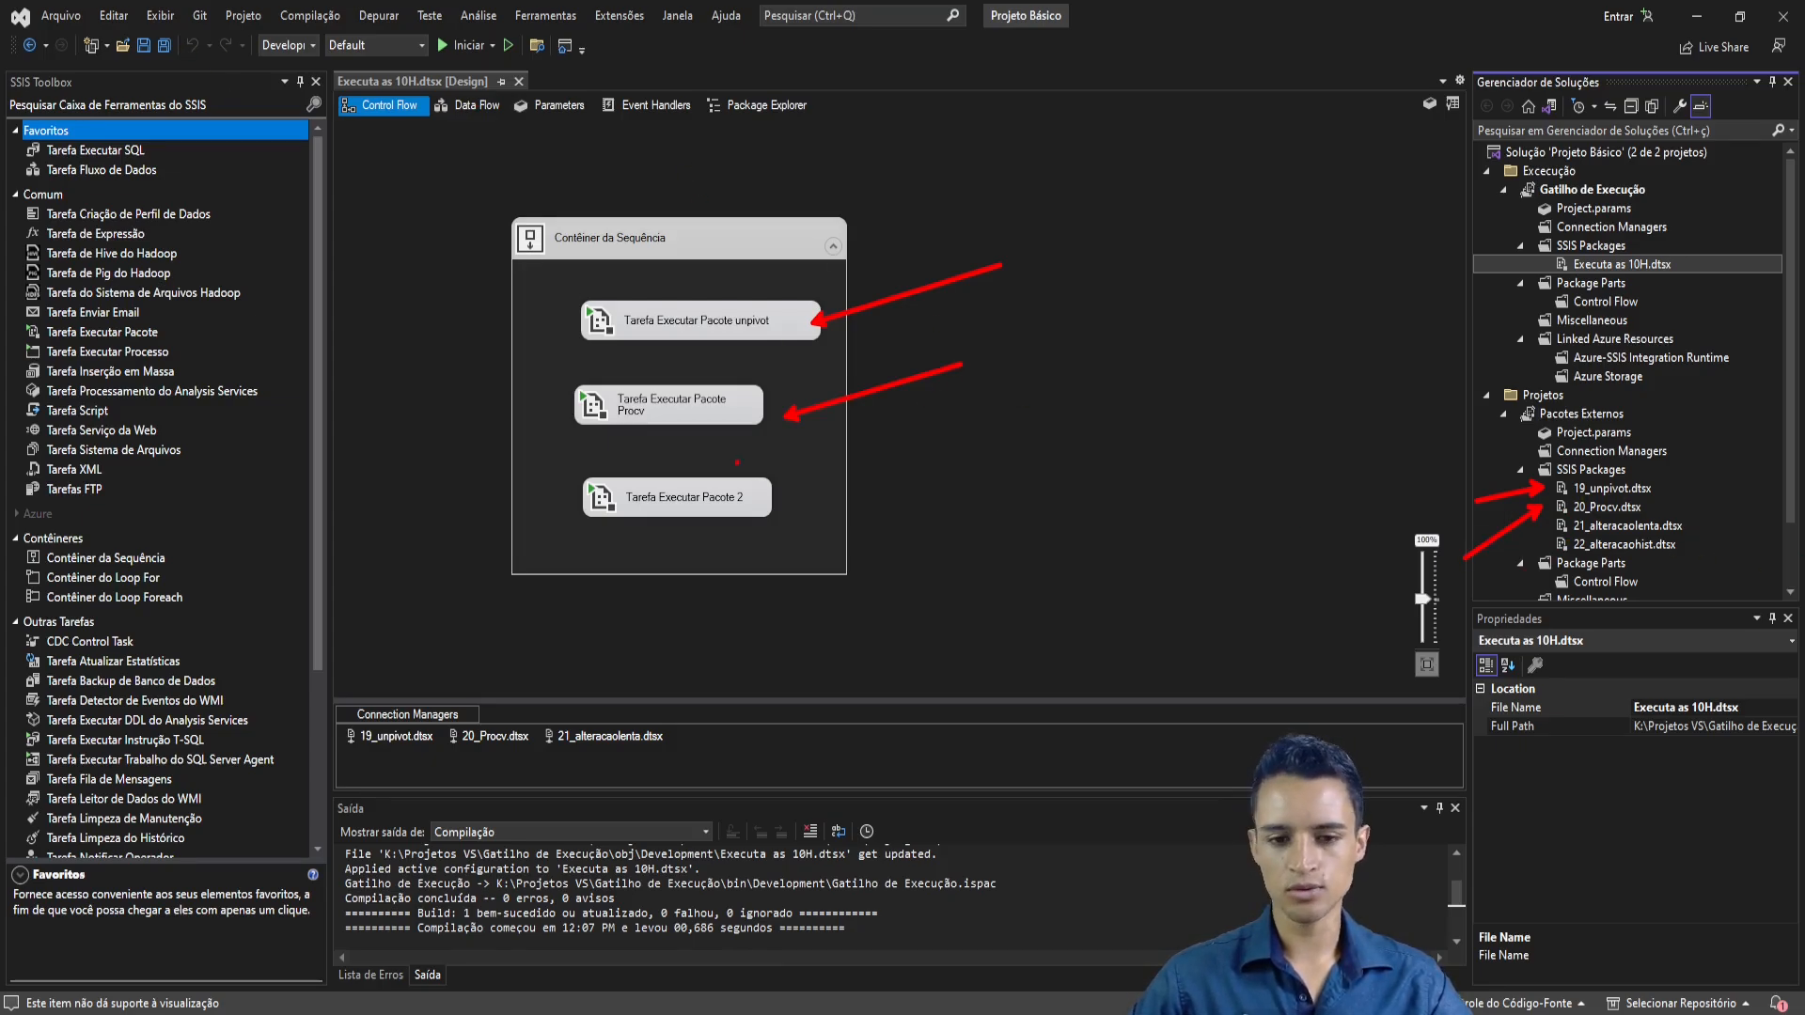
left_click_drag(783, 500, 958, 426)
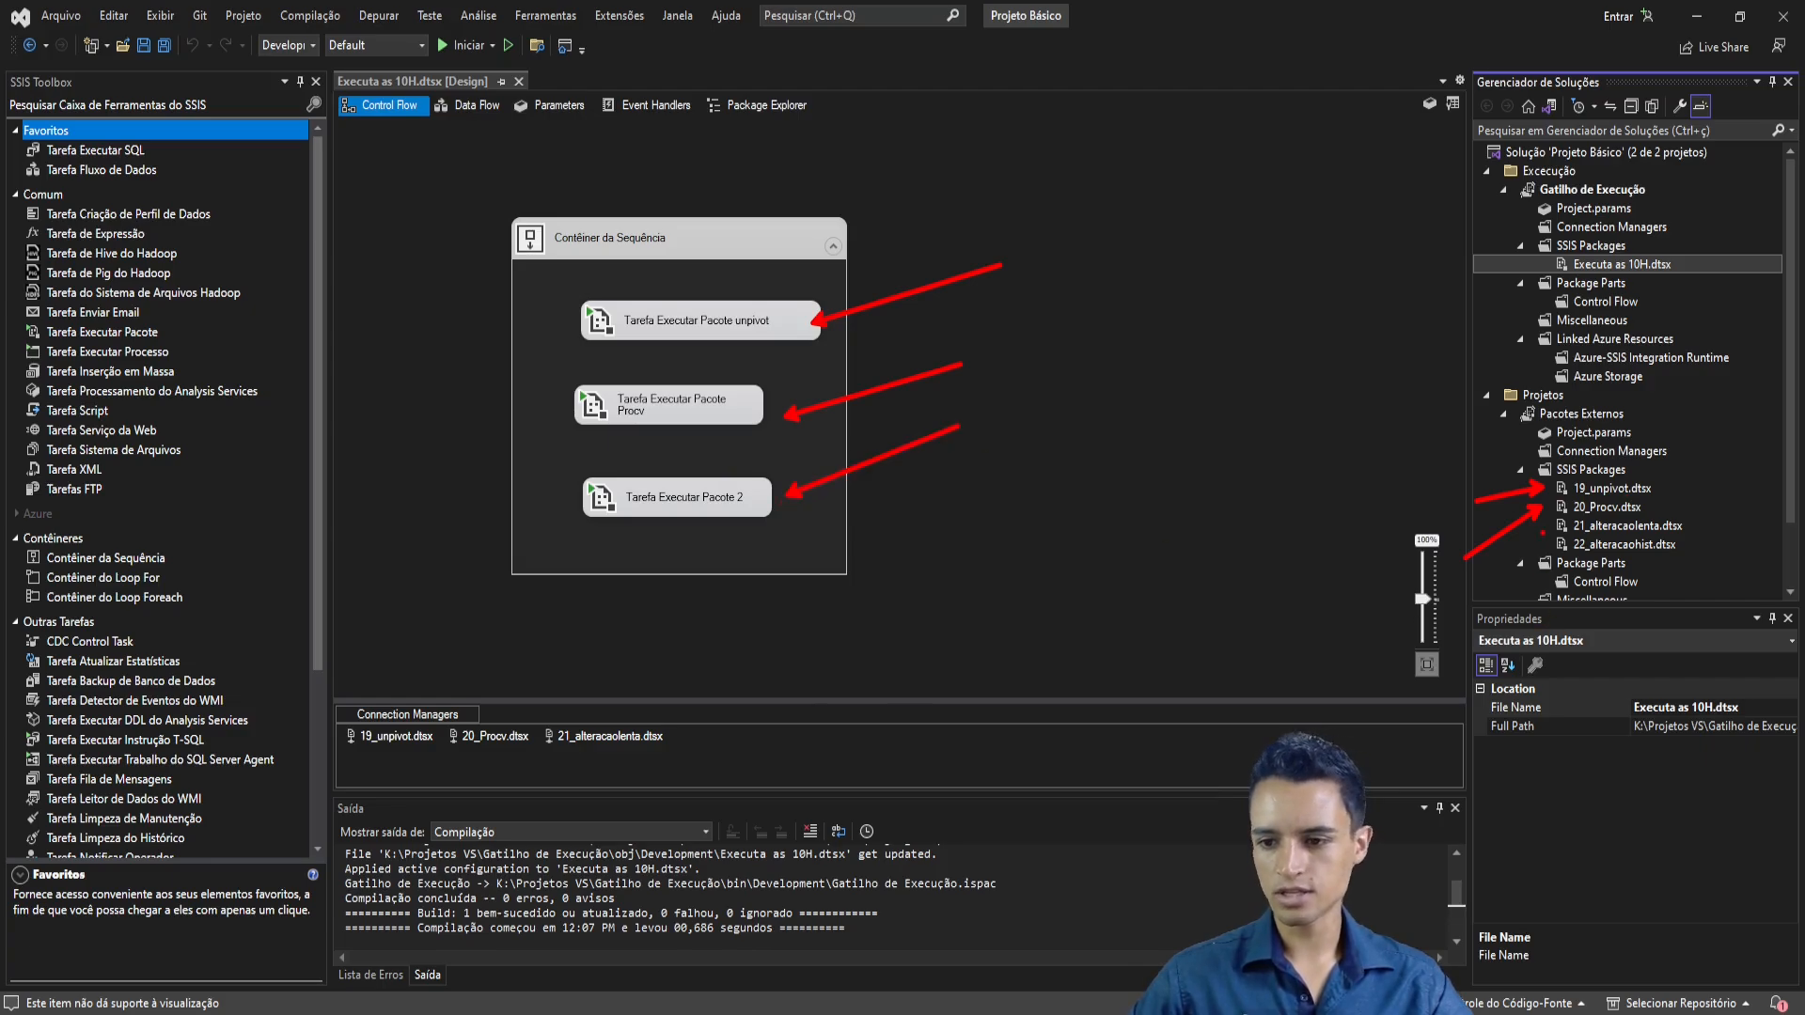
left_click_drag(1547, 528, 1455, 577)
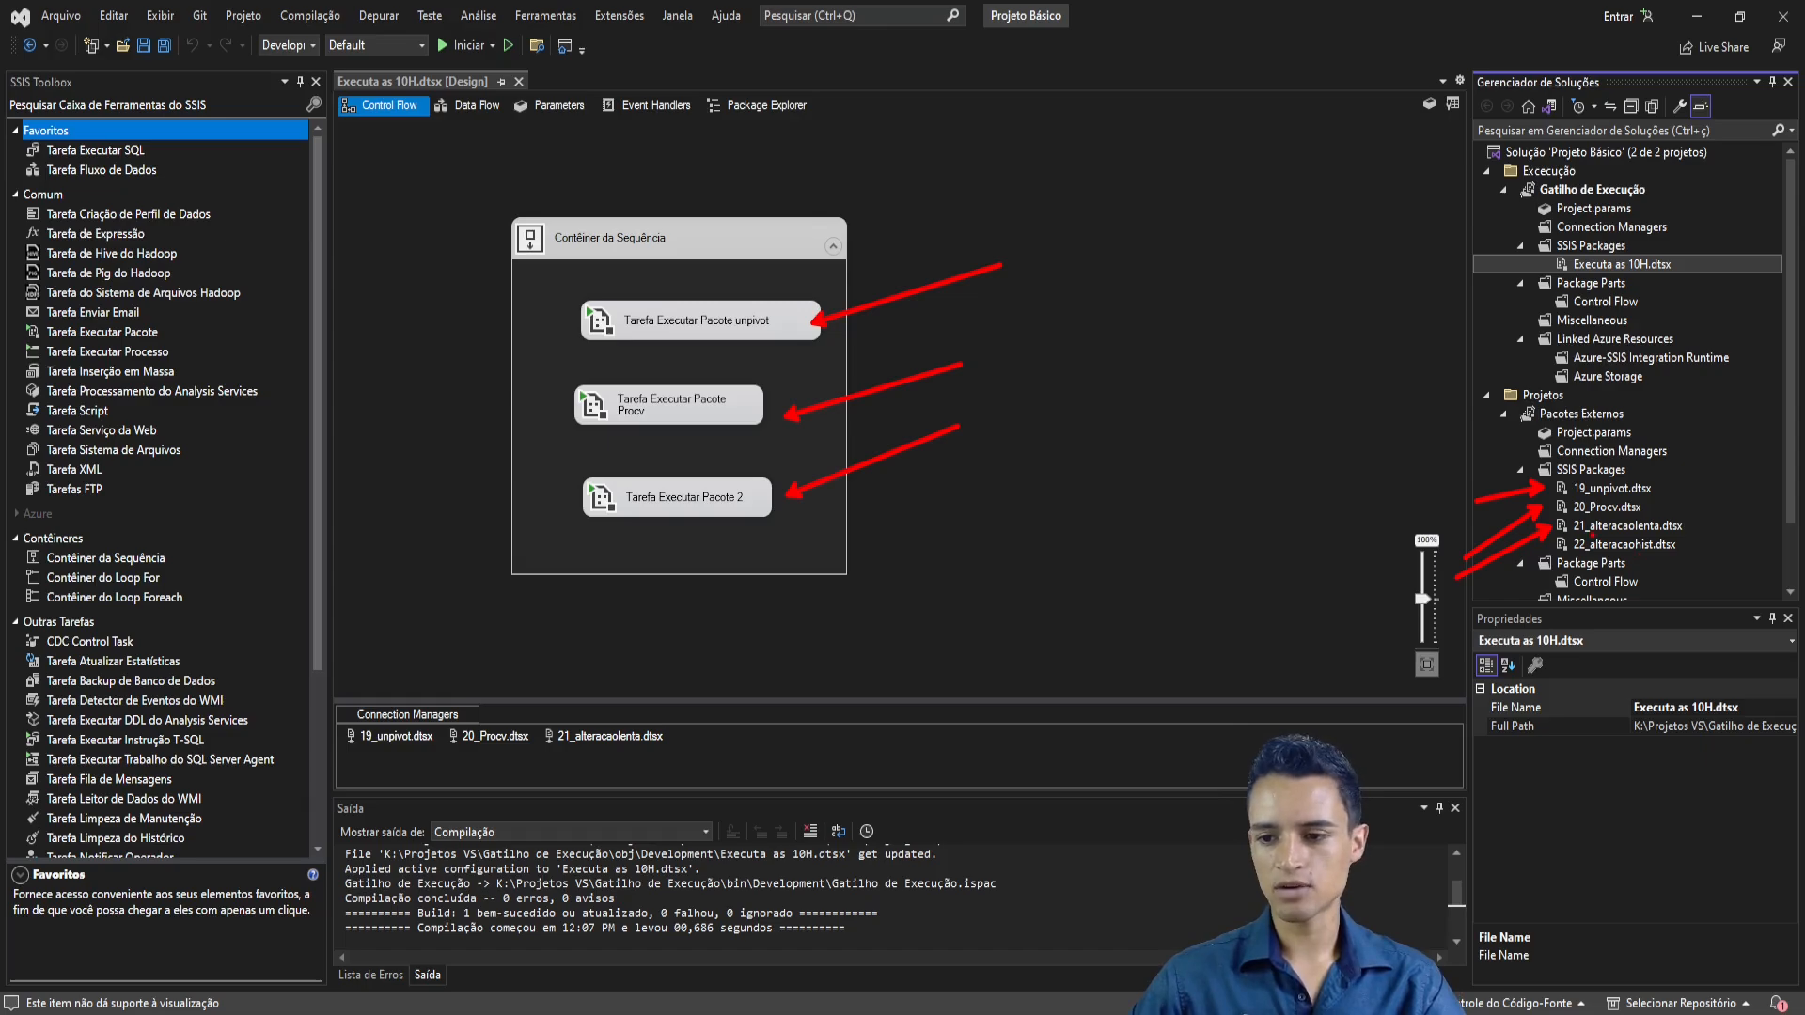
key("Escape")
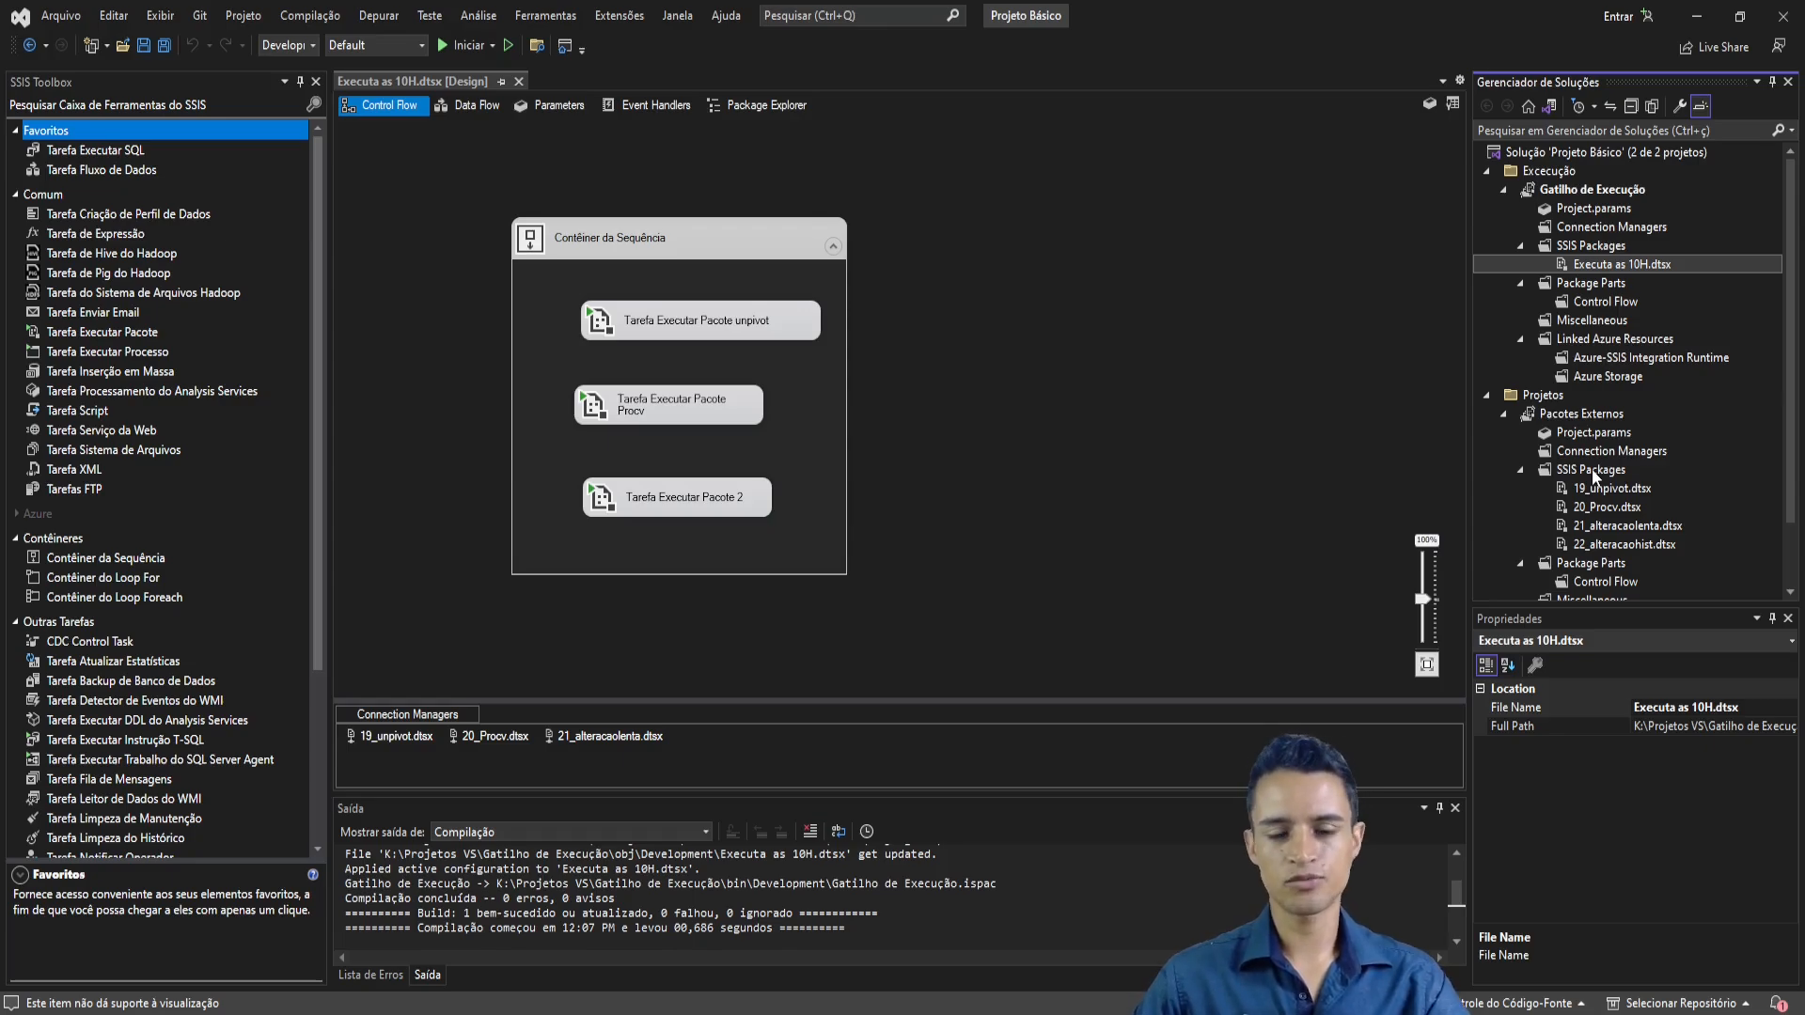
left_click(1588, 508)
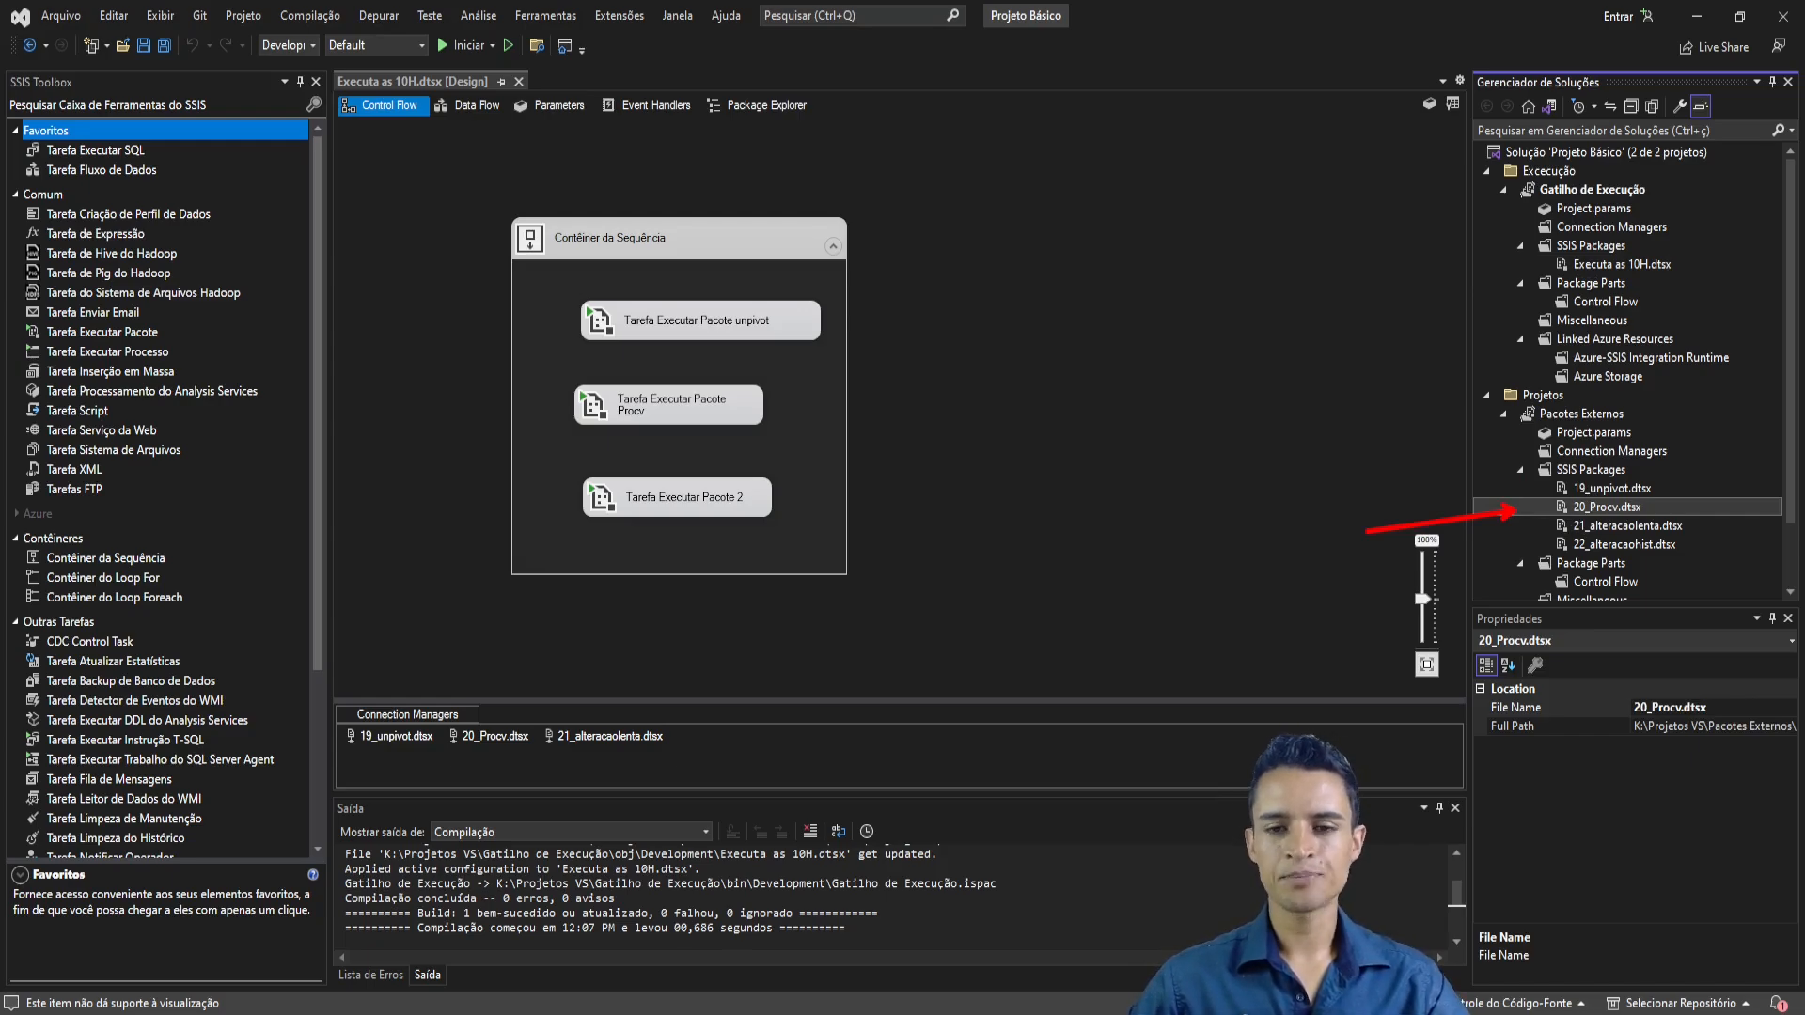
left_click(1296, 406)
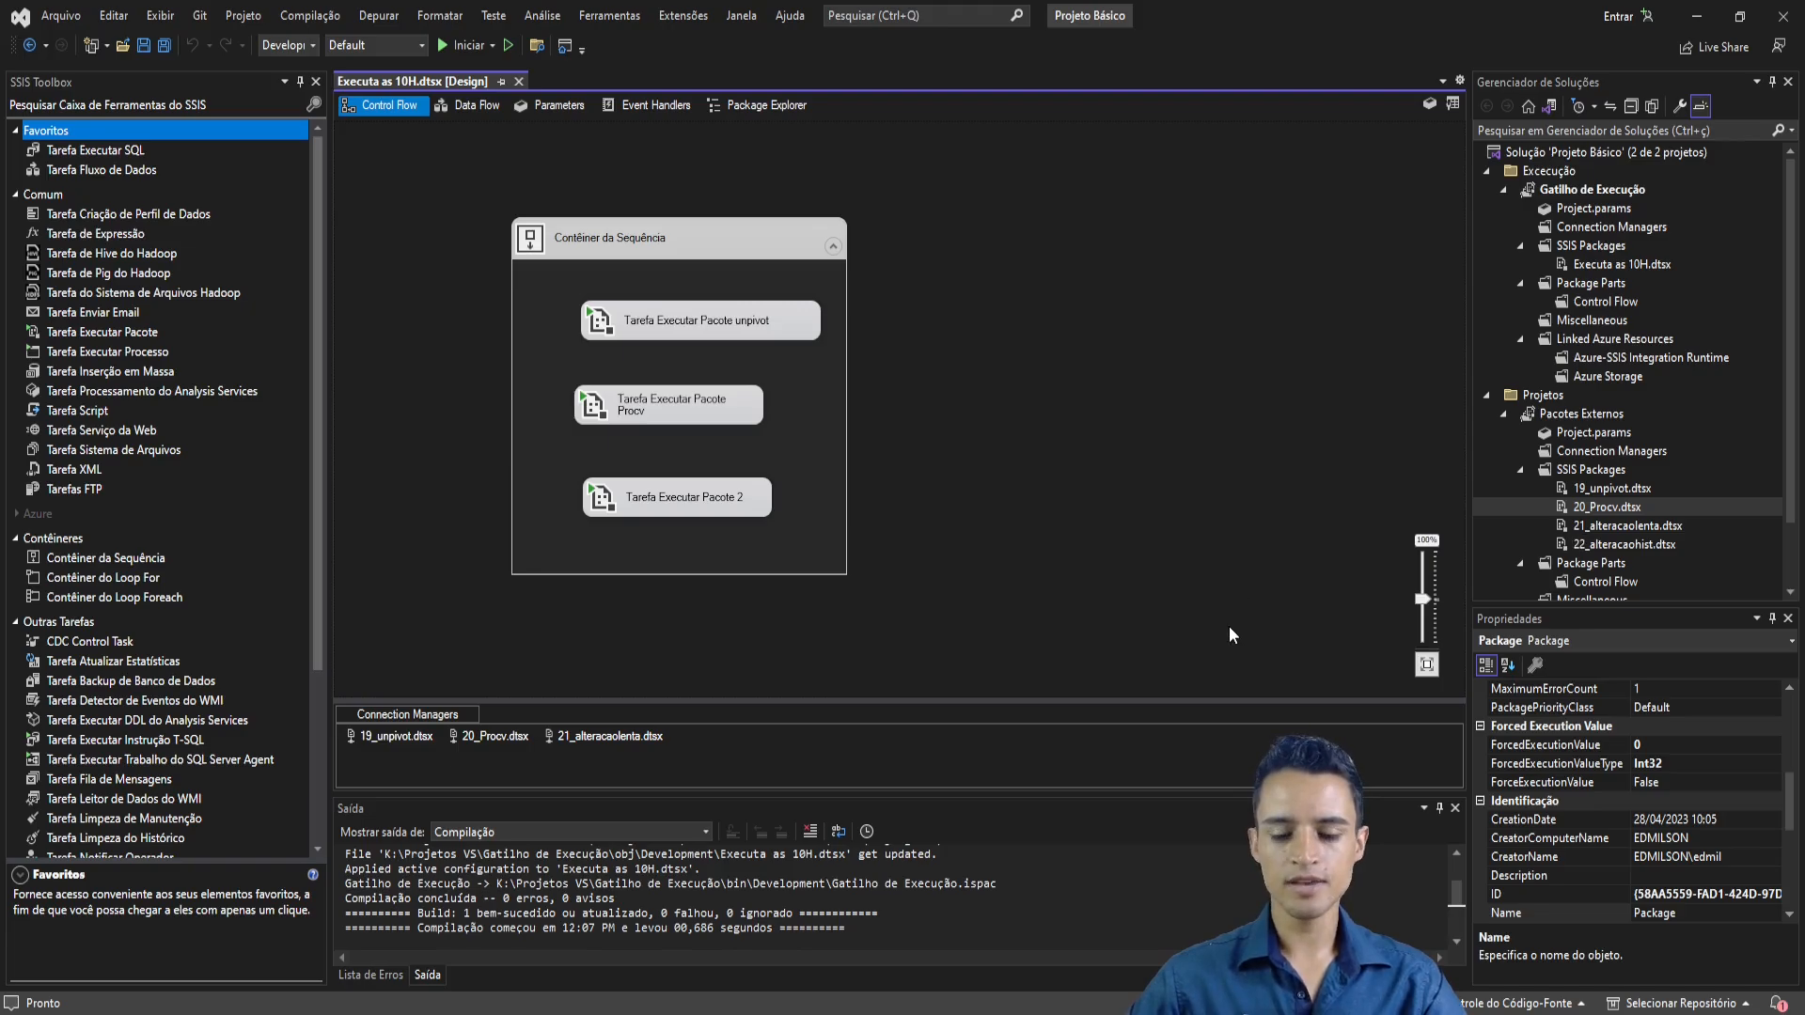
left_click(1101, 977)
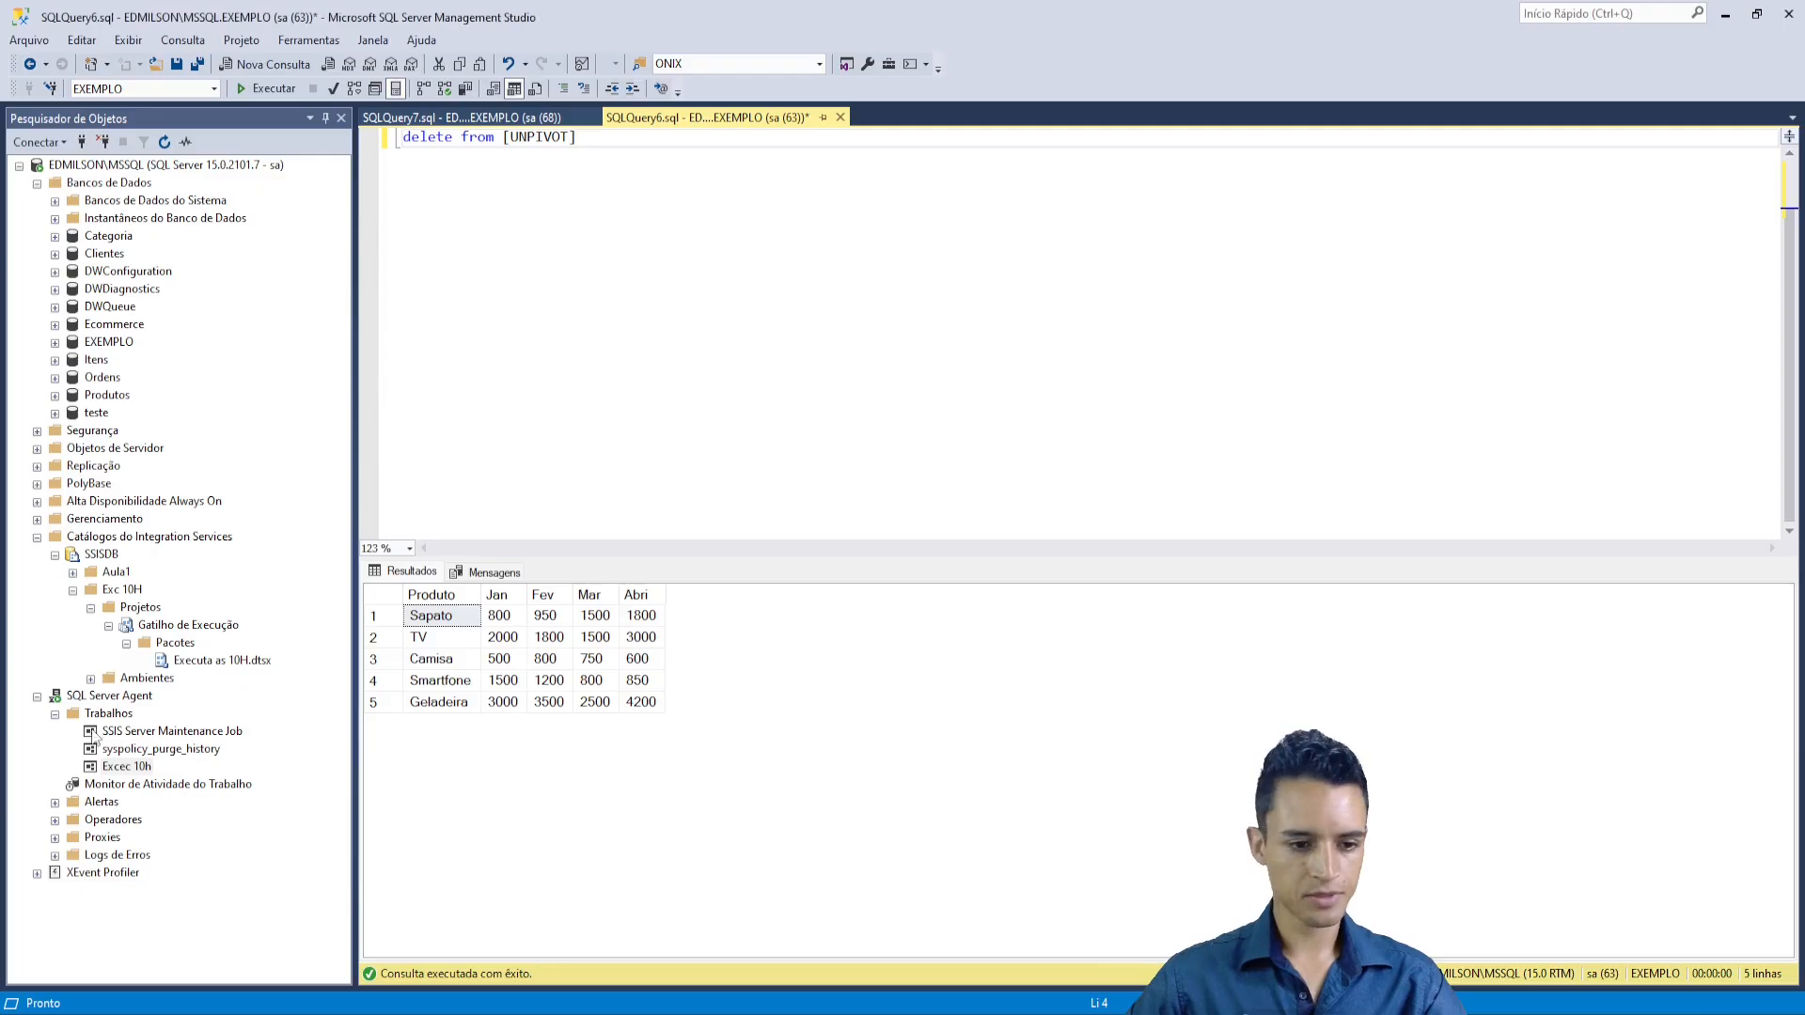
left_click_drag(186, 748, 273, 686)
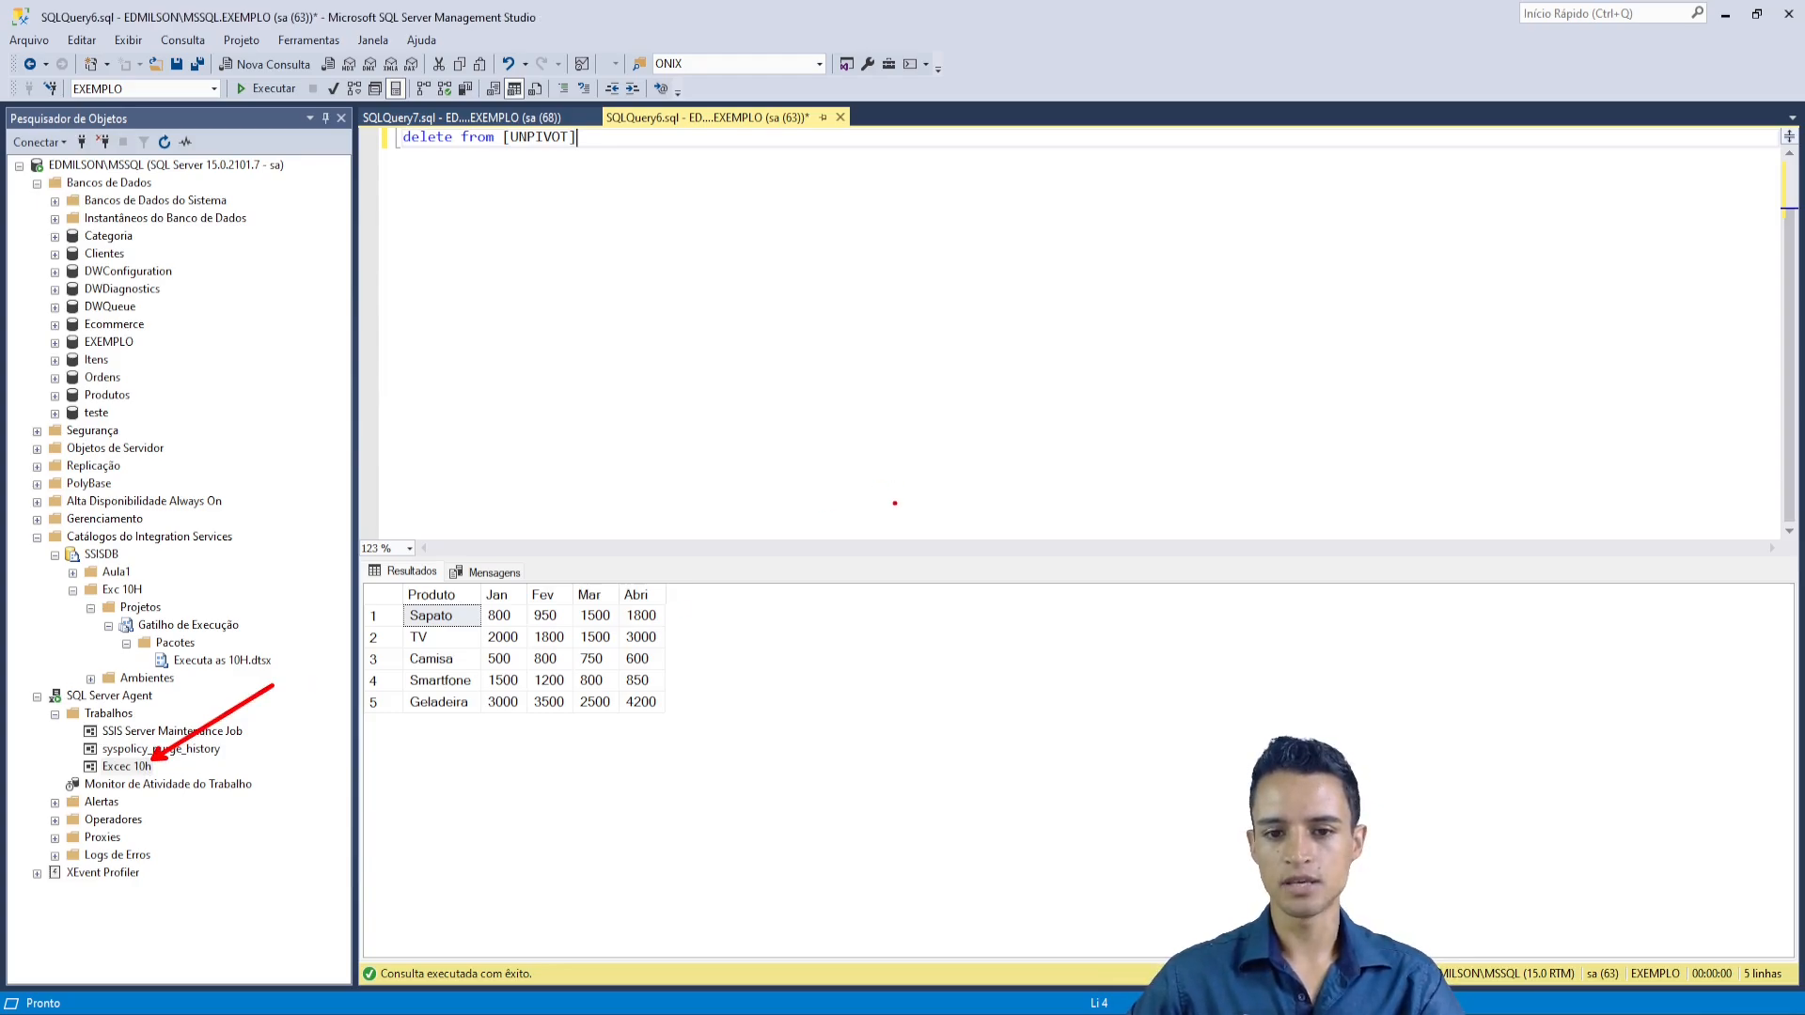
key("Escape")
left_click(1101, 1010)
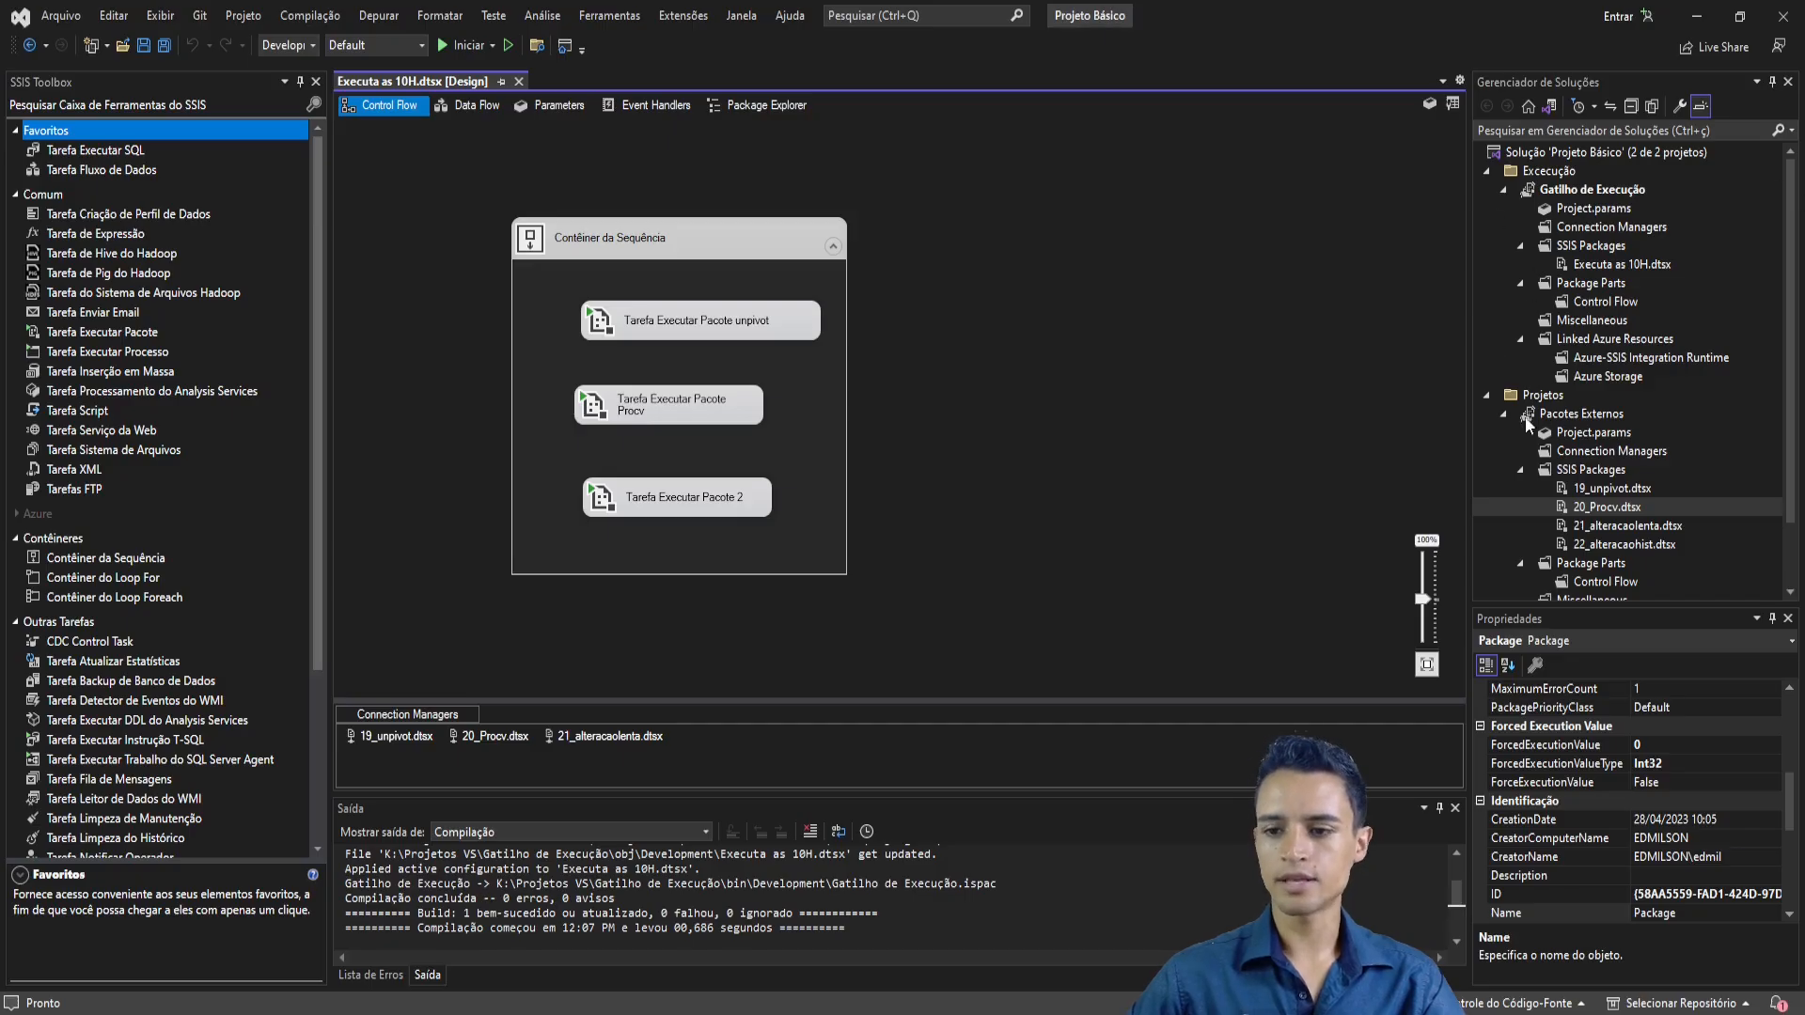
left_click(1582, 260)
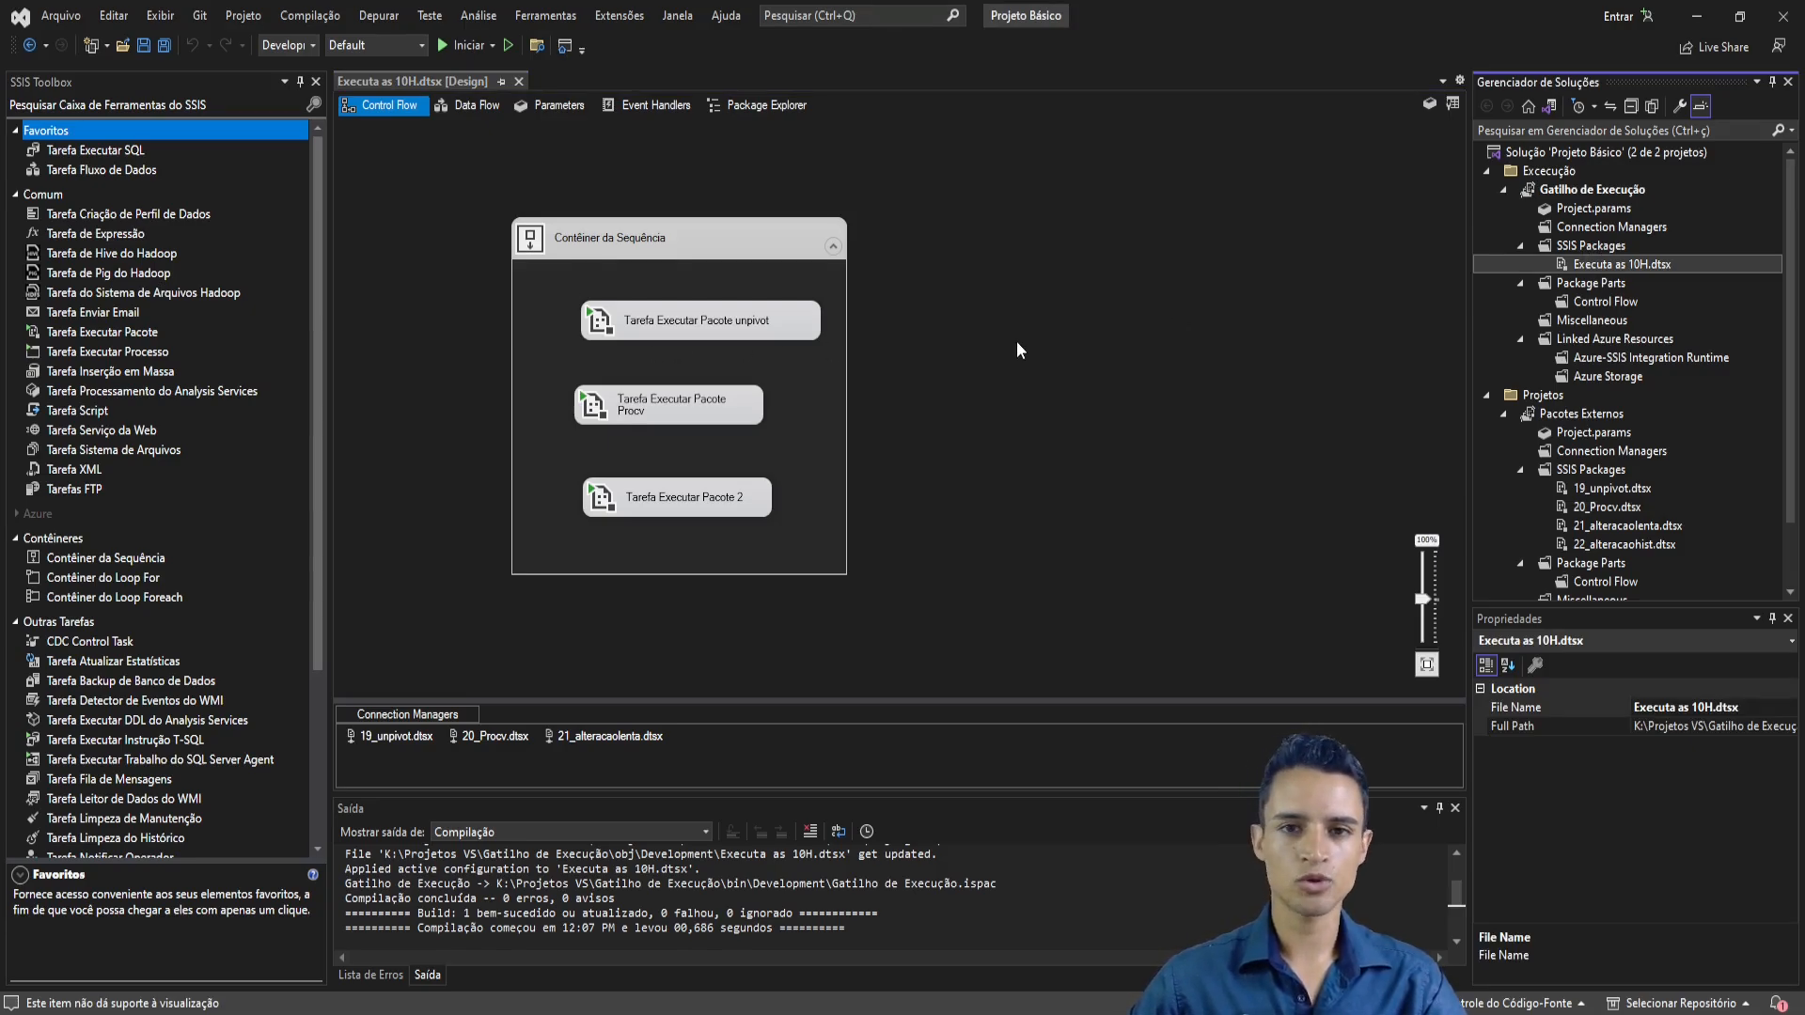
left_click(1486, 171)
left_click(1486, 189)
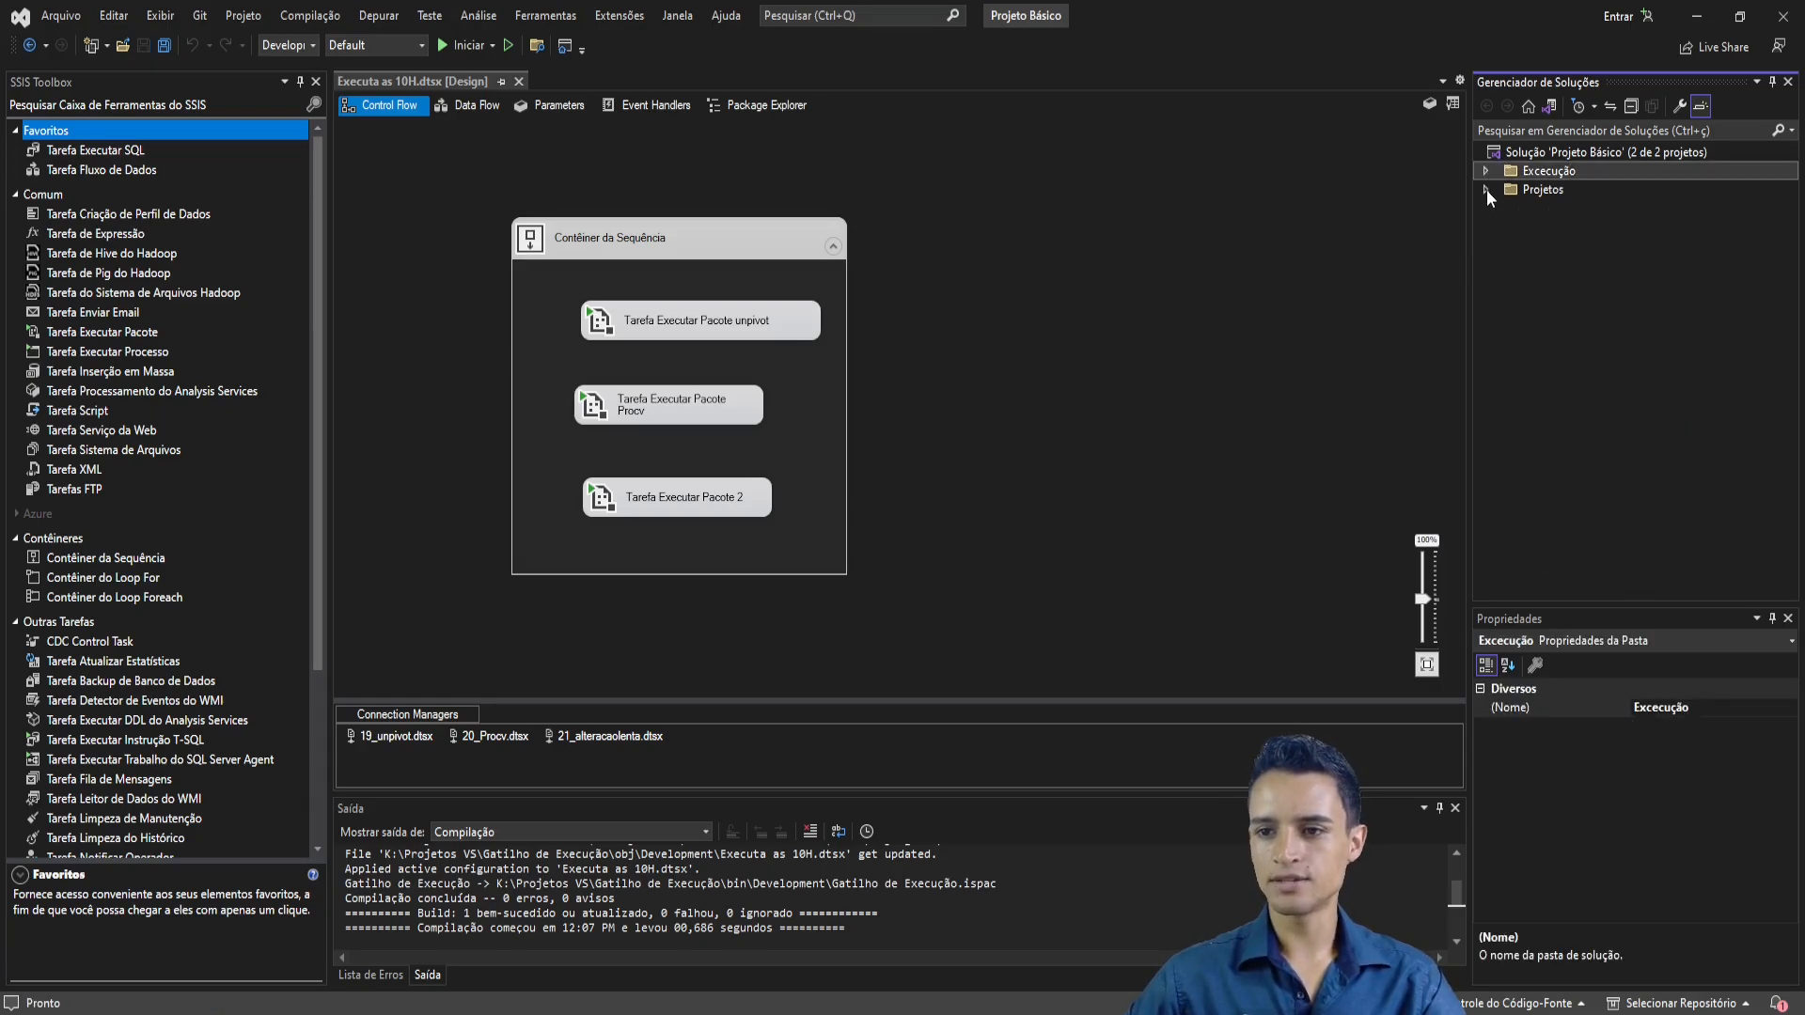
left_click(1486, 189)
left_click(1486, 171)
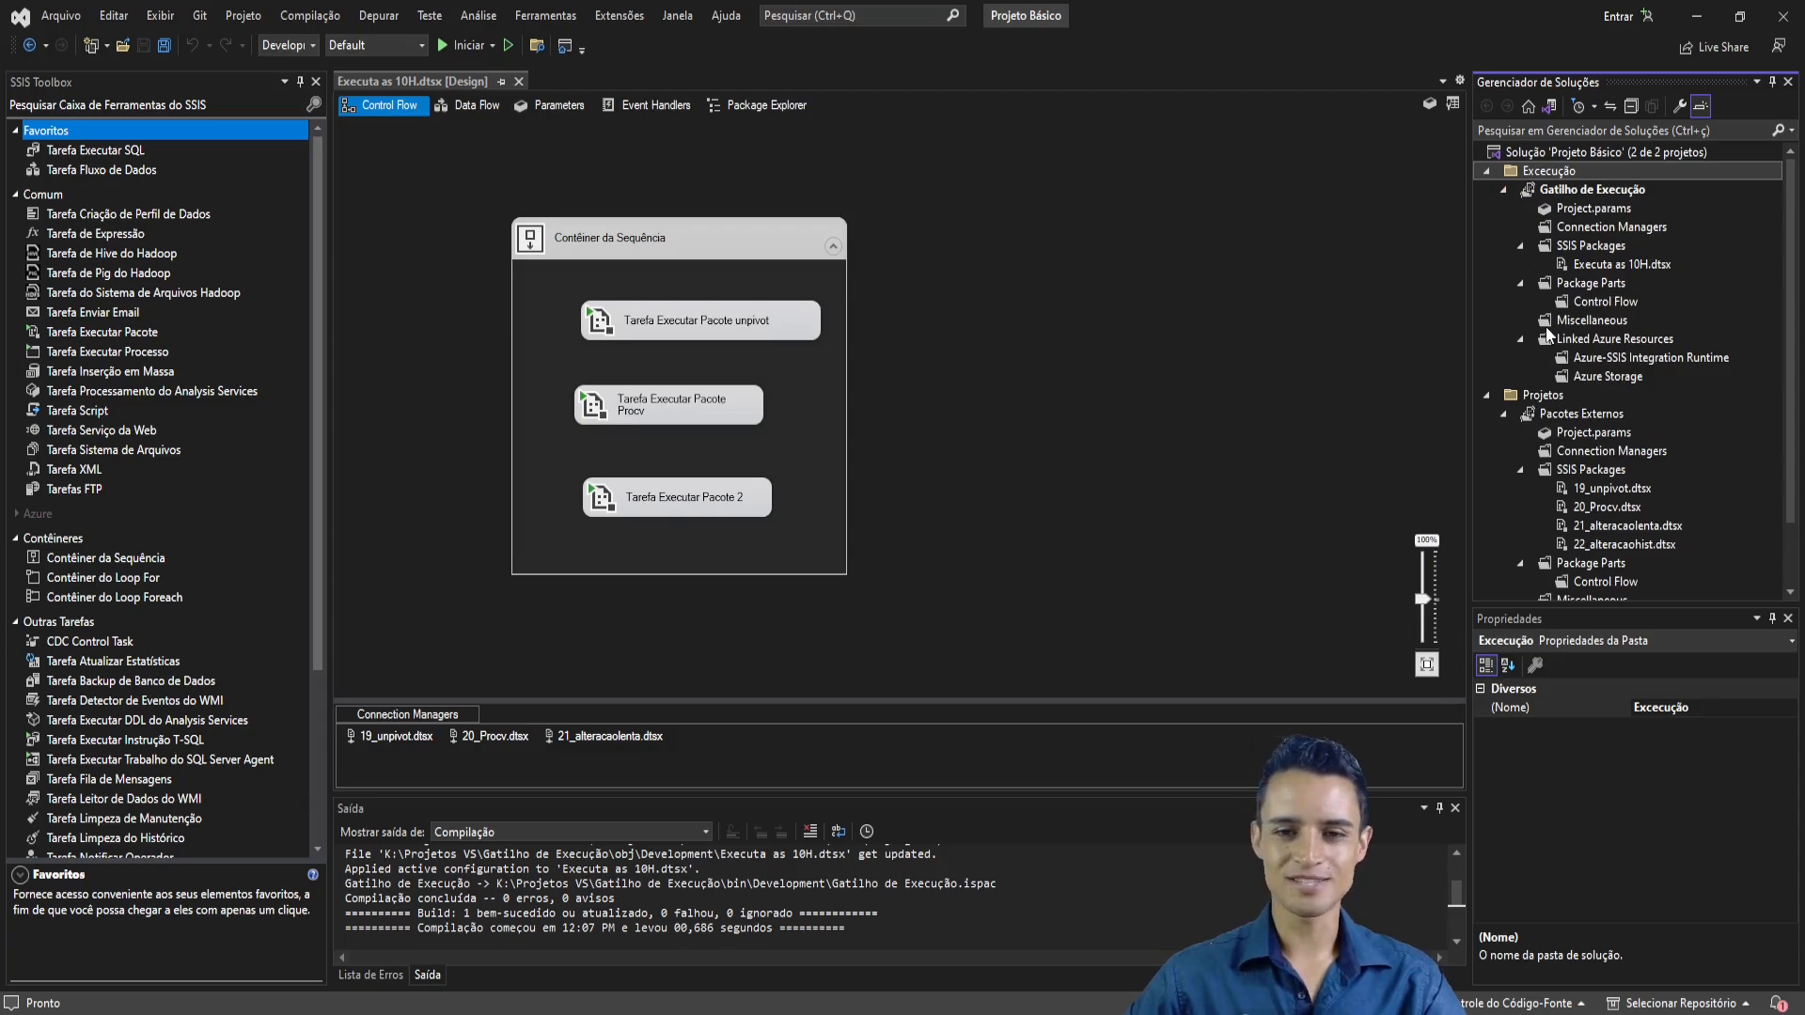